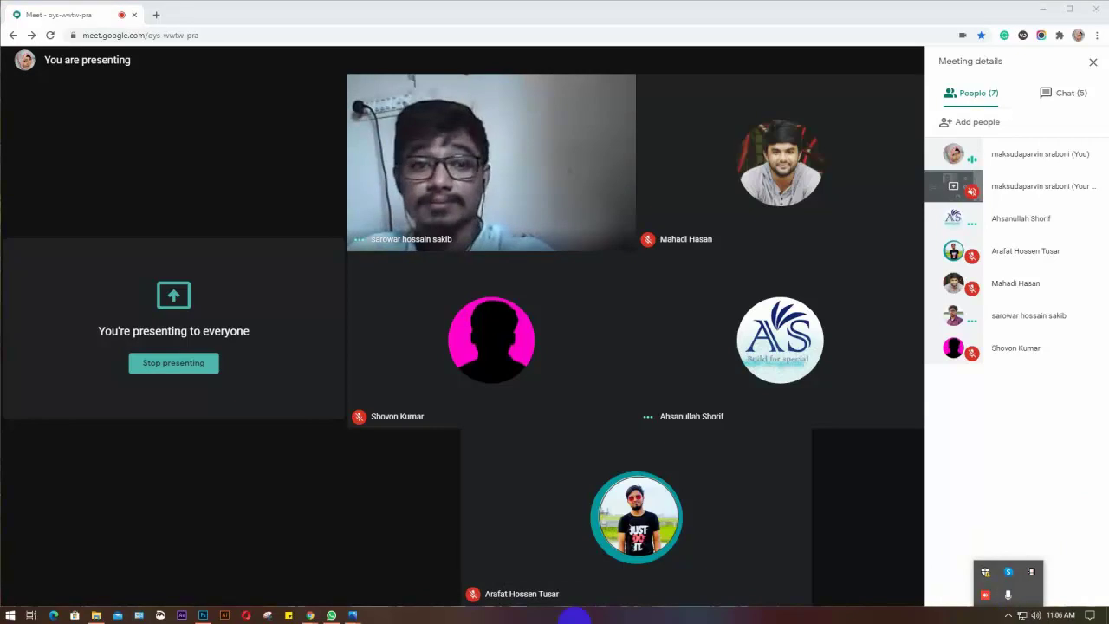
# Close all open Photos windows from the Photos taskbar icon
pyautogui.moveTo(353, 615)
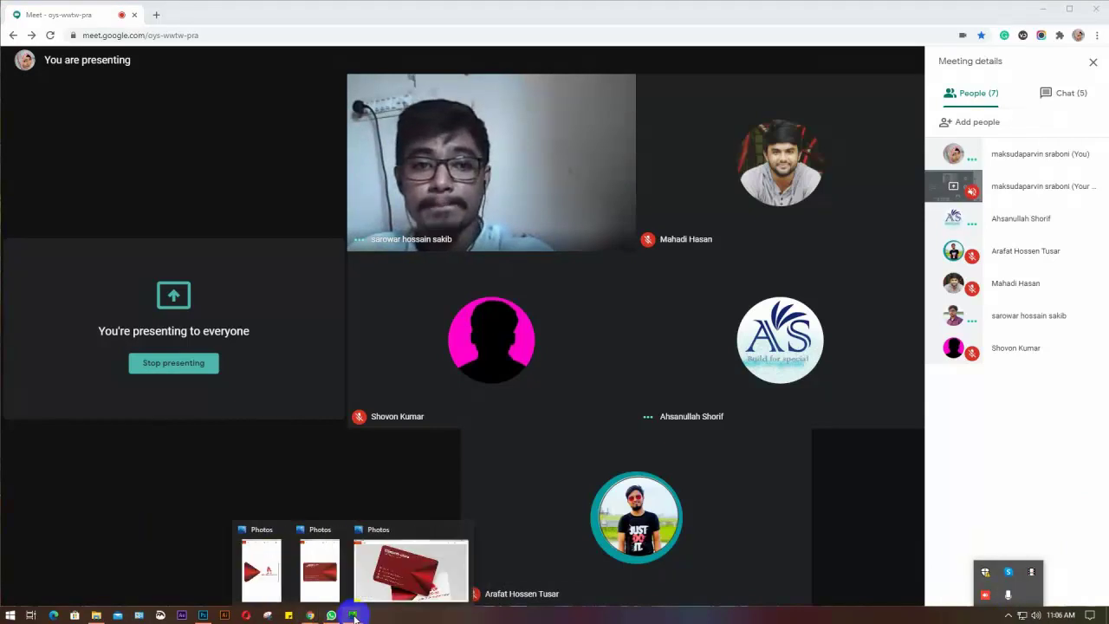
pyautogui.click(353, 613)
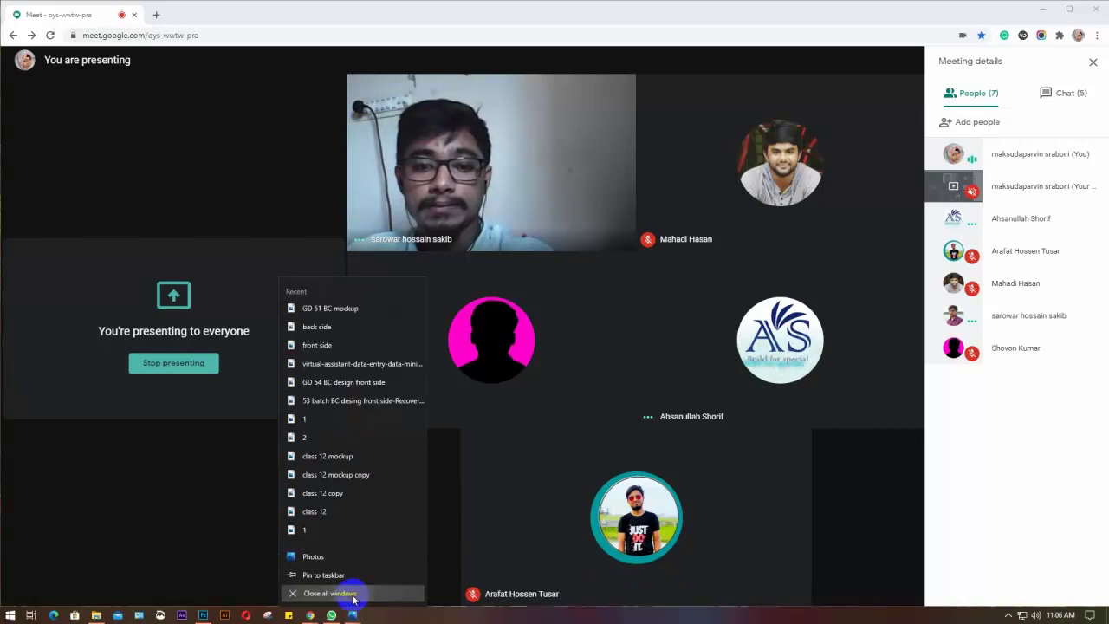
pyautogui.click(351, 594)
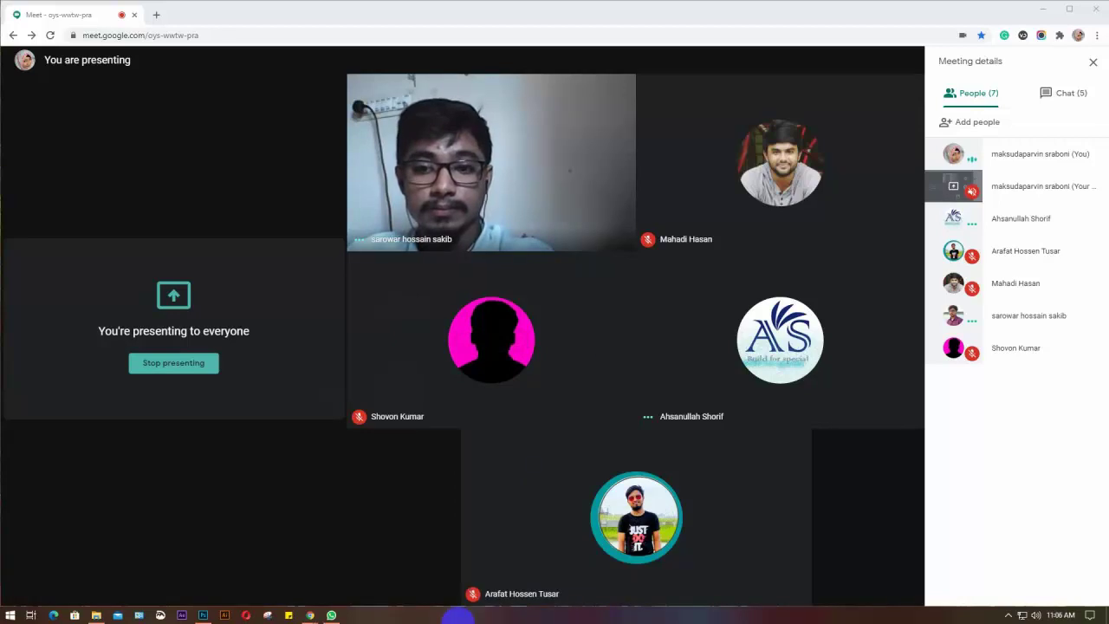
# Maximize the Chrome window showing the Google Meet call
pyautogui.click(1068, 9)
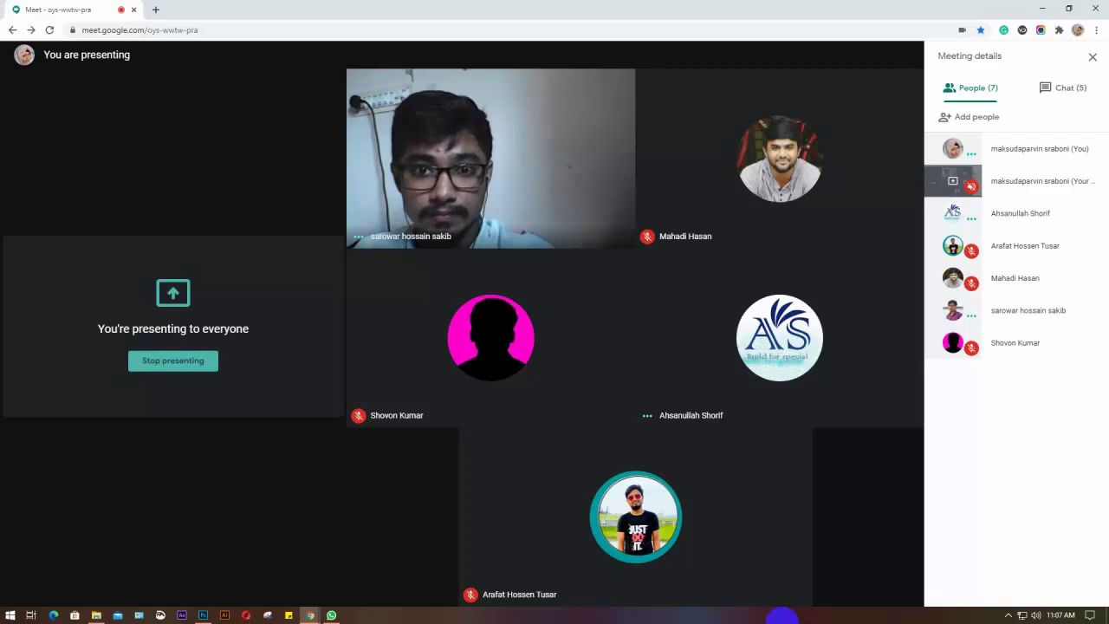
pyautogui.moveTo(141, 534)
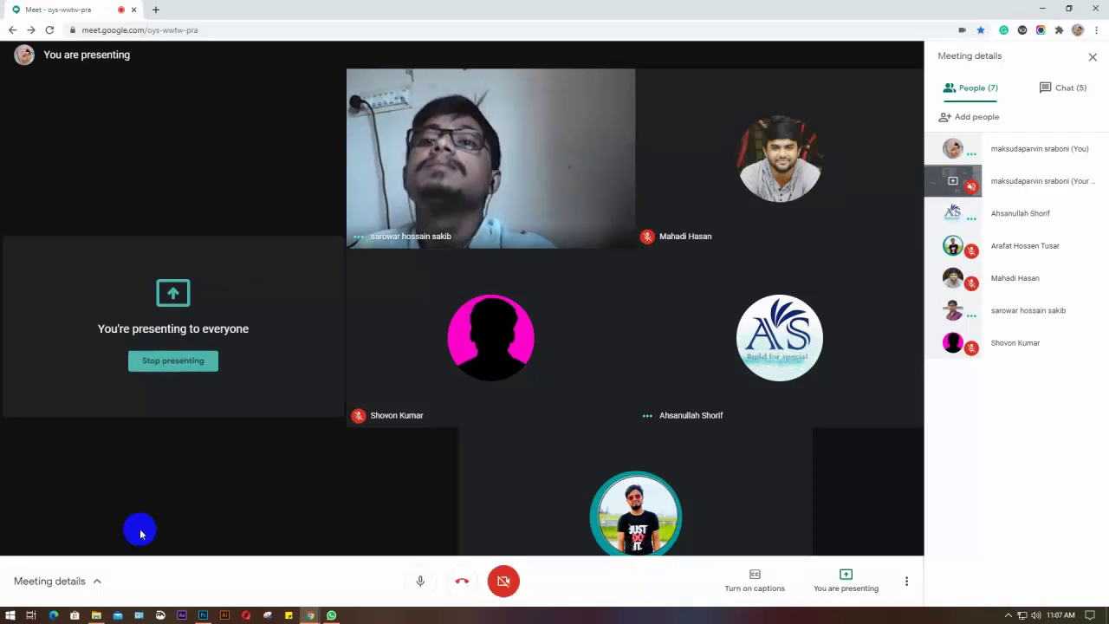
pyautogui.moveTo(97, 616)
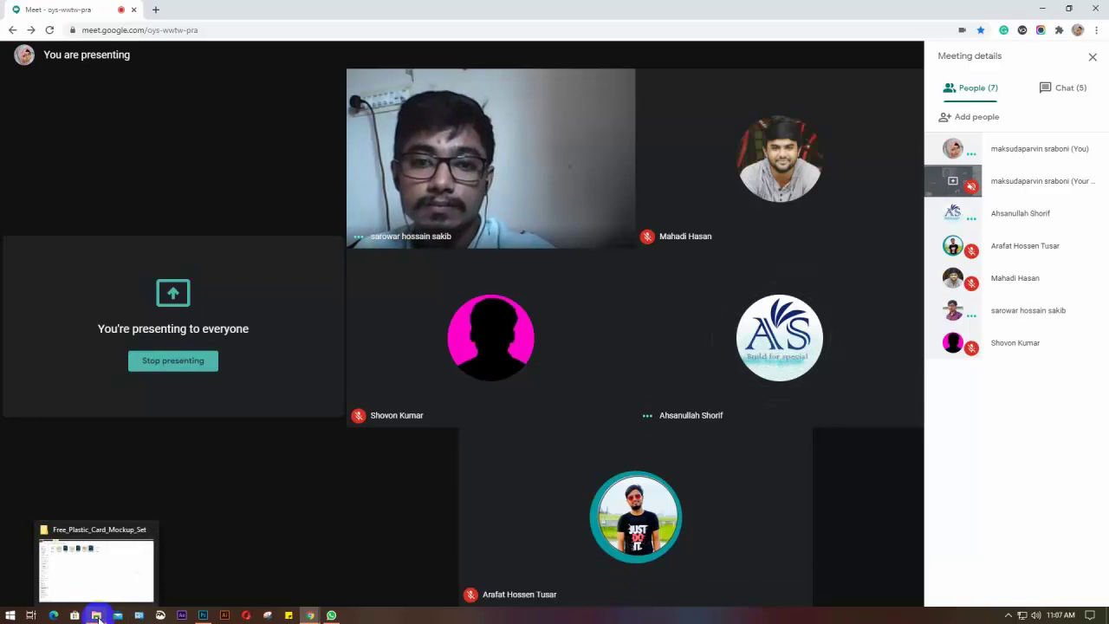
# Select the FastStone Screen Capture with serial key archive in Downloads, then switch to WhatsApp
pyautogui.click(97, 617)
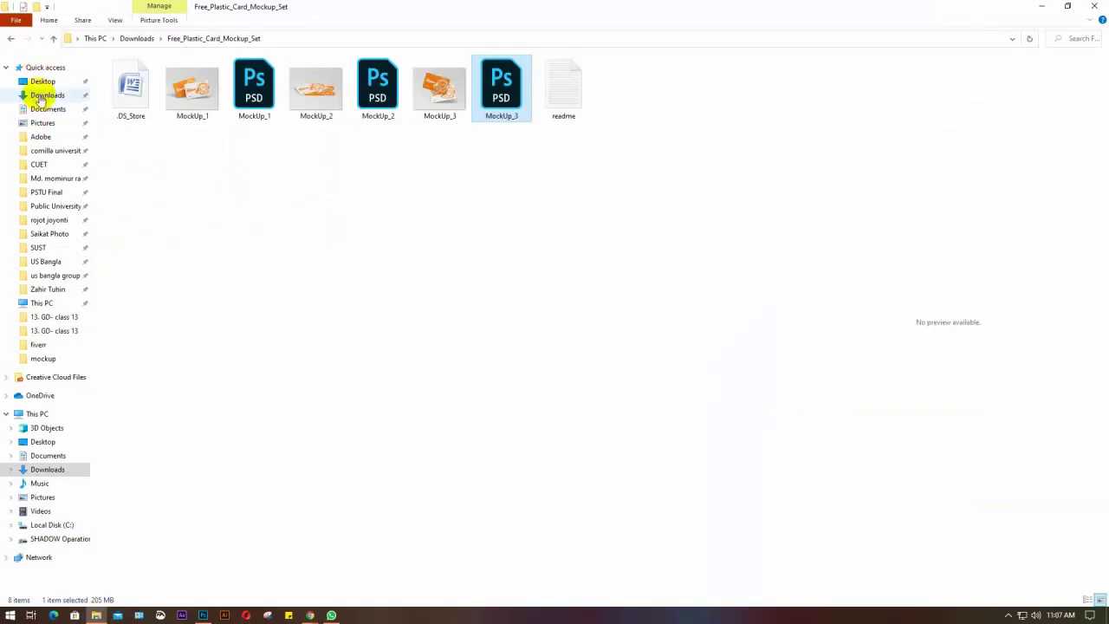
pyautogui.click(43, 97)
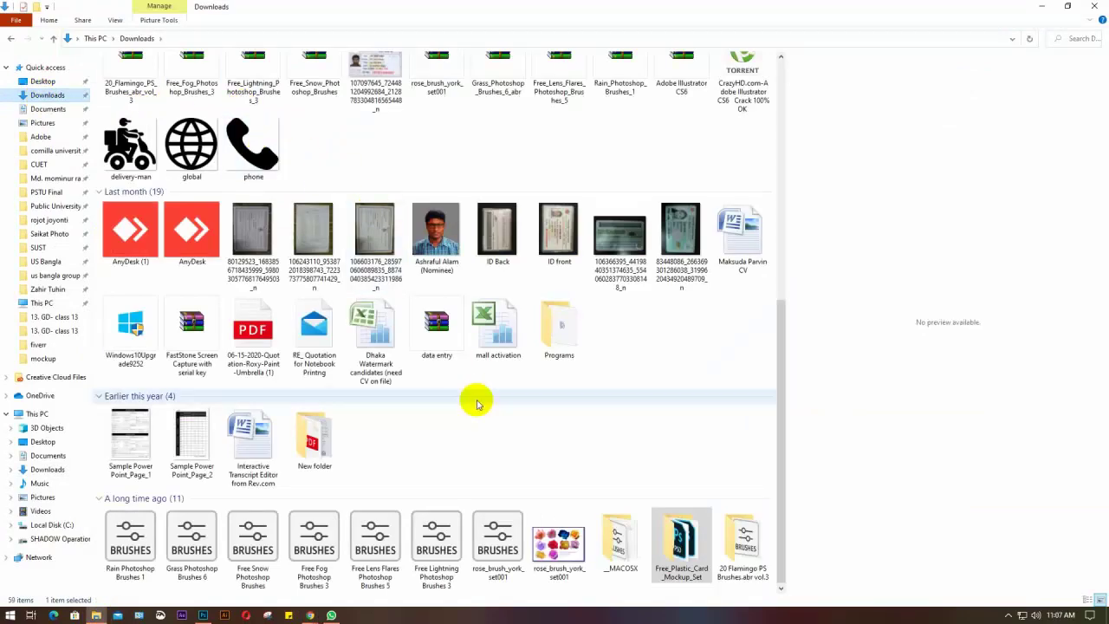
pyautogui.click(198, 333)
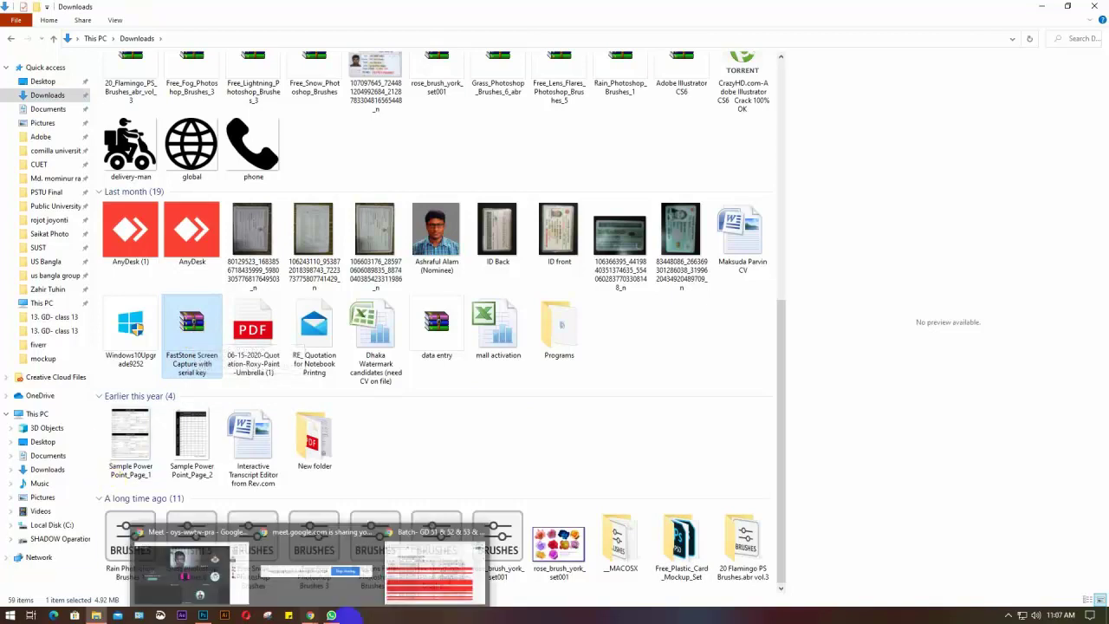
pyautogui.click(330, 615)
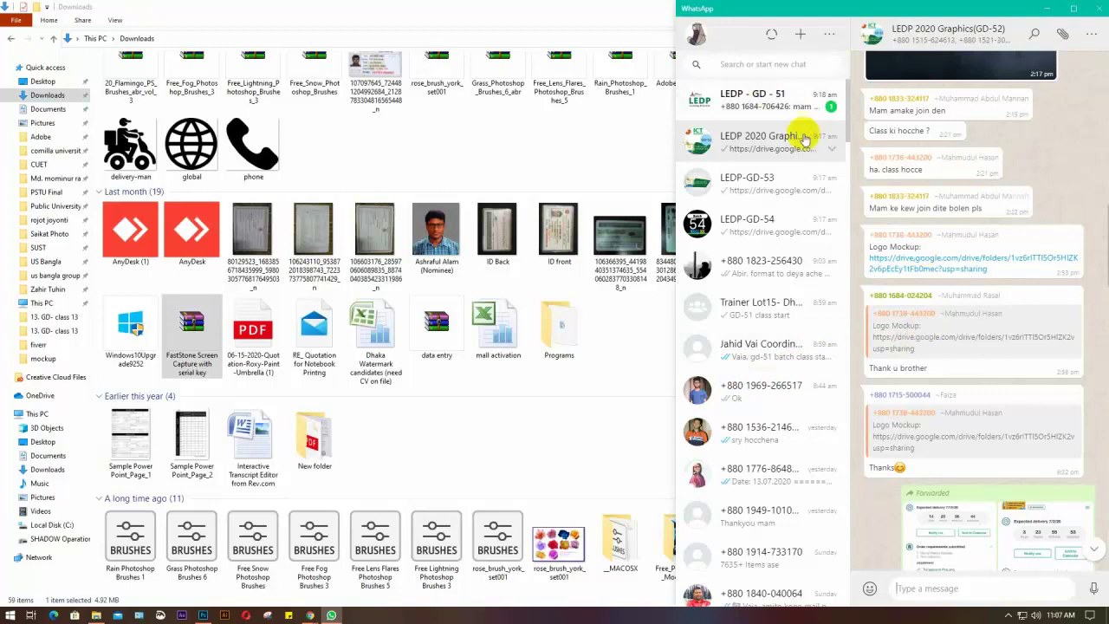
# In the LEDP-GD-53 group chat, start attaching a document from the Downloads folder
pyautogui.click(764, 179)
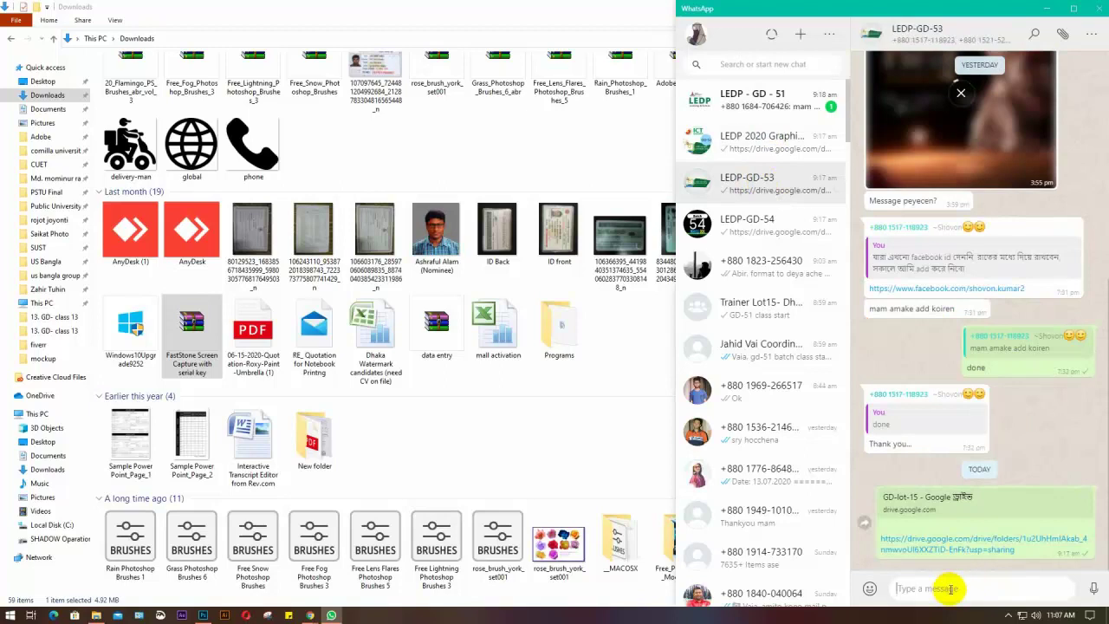
pyautogui.click(1061, 35)
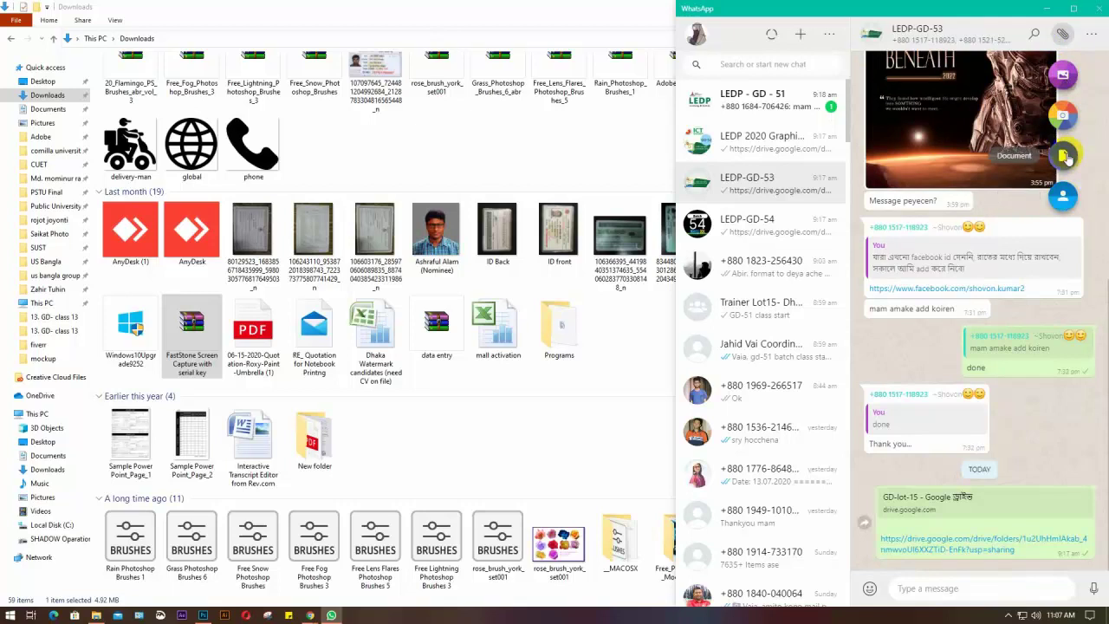
pyautogui.click(1064, 156)
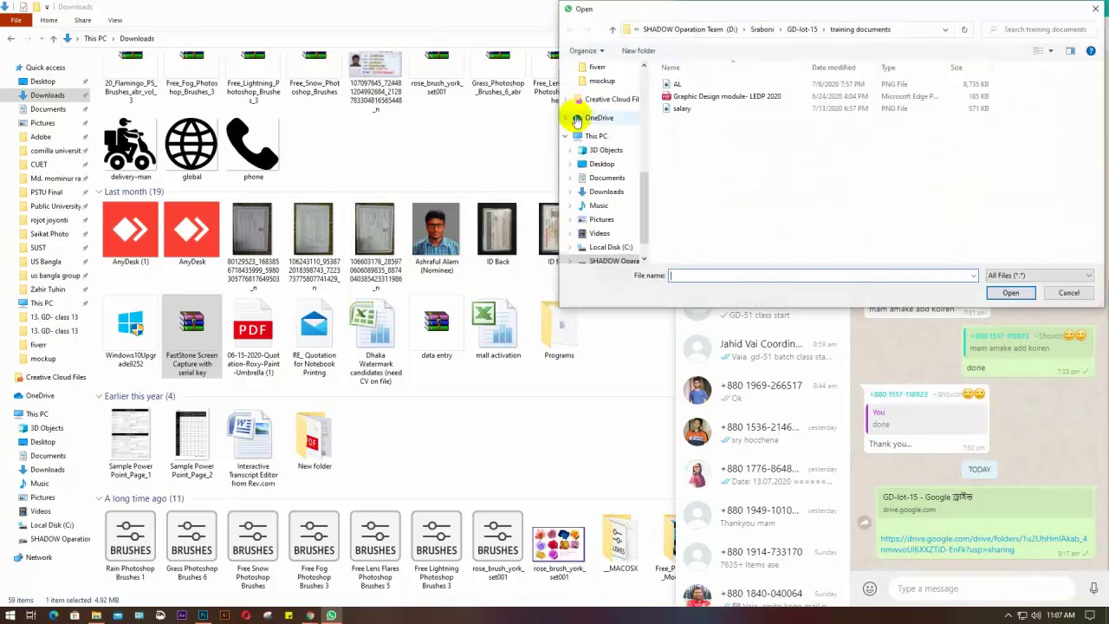
pyautogui.scroll(-5, 589, 114)
pyautogui.scroll(5, 589, 114)
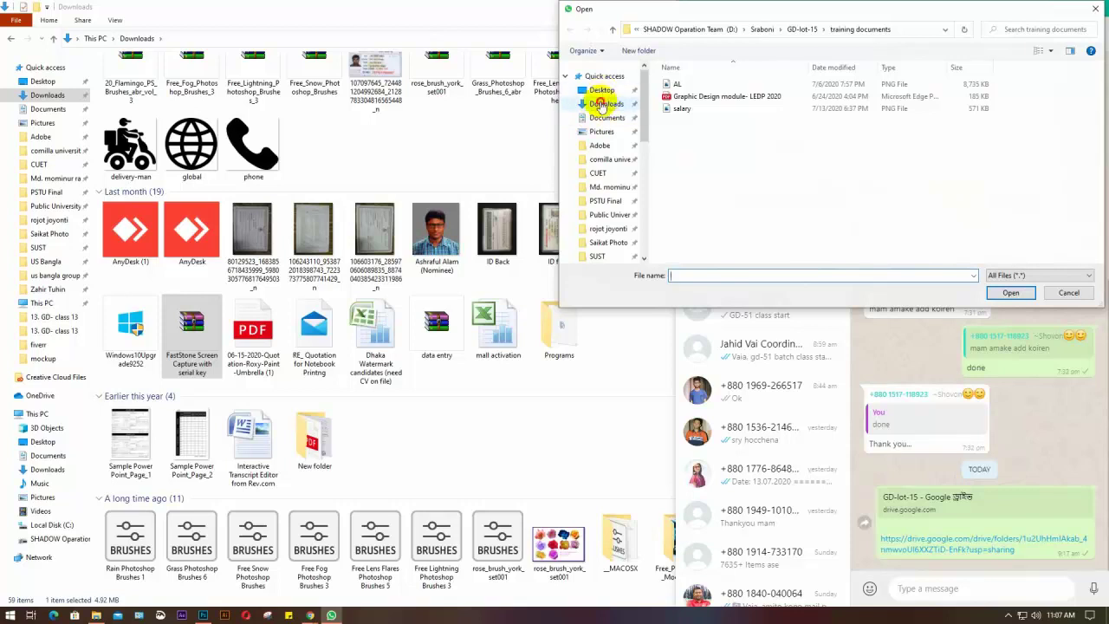
pyautogui.click(605, 103)
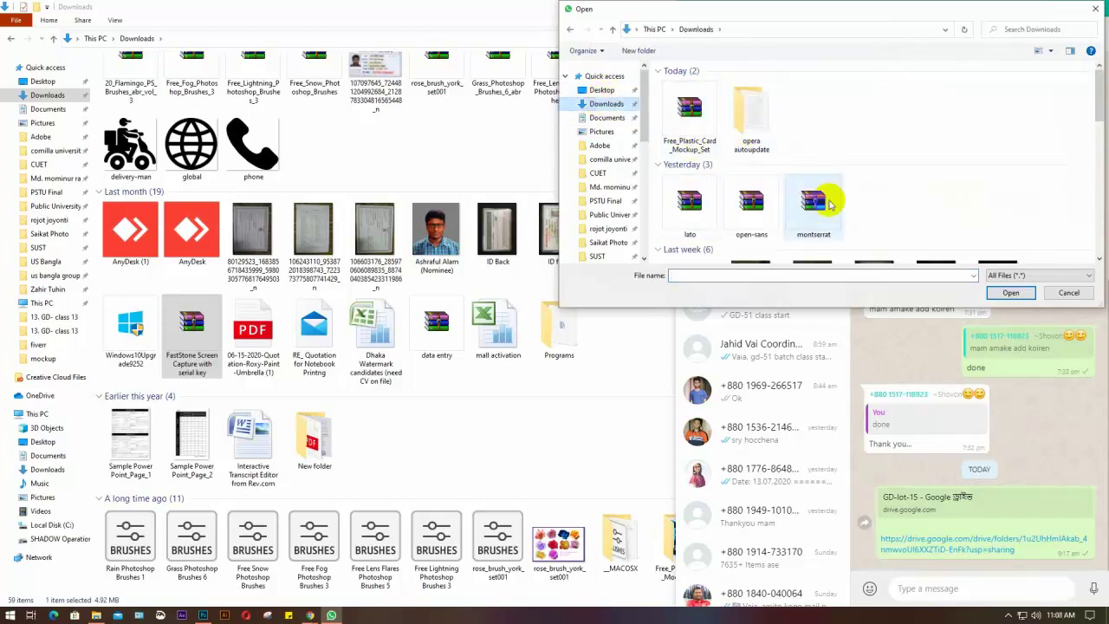
# Attach the FastStone Screen Capture with serial key archive and send it to the group
pyautogui.scroll(-1, 836, 201)
pyautogui.scroll(-1, 844, 201)
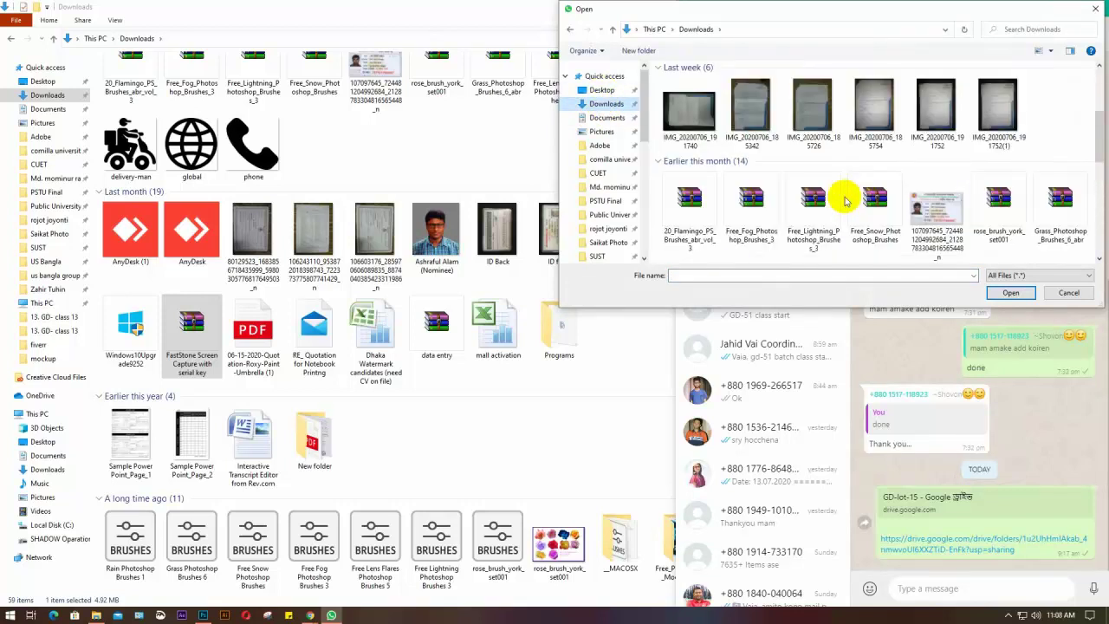
pyautogui.scroll(-2, 745, 232)
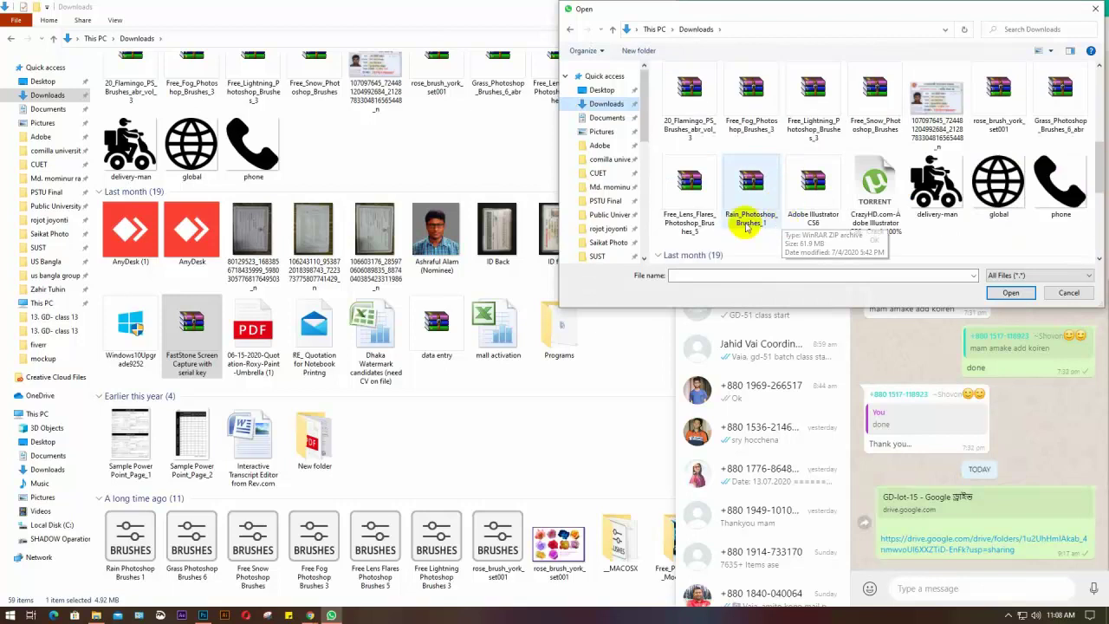
pyautogui.scroll(-2, 763, 217)
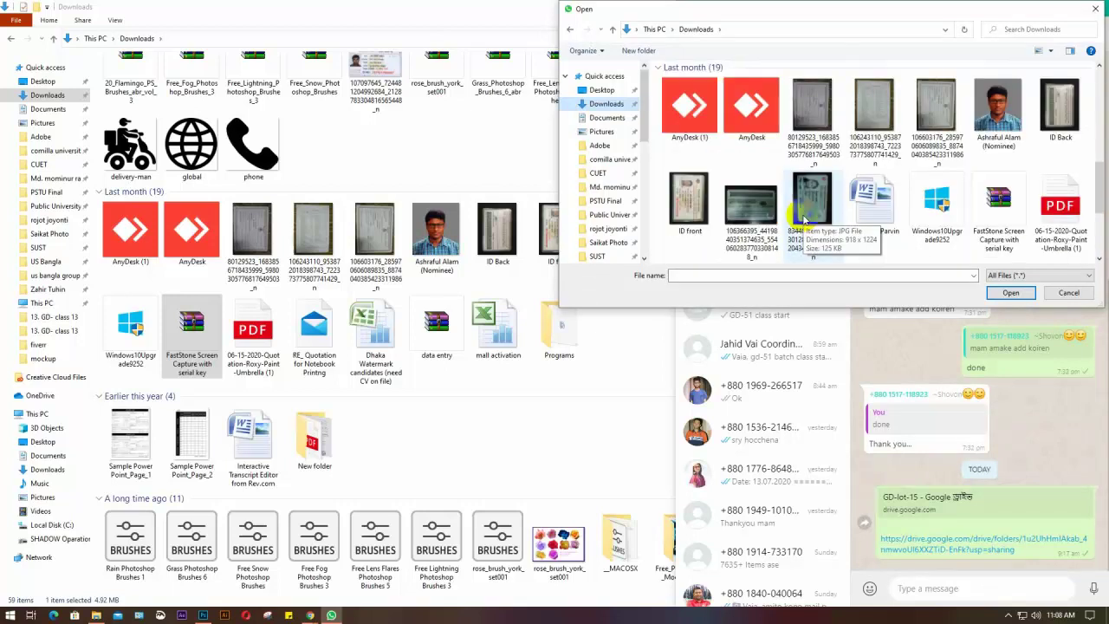
pyautogui.click(992, 208)
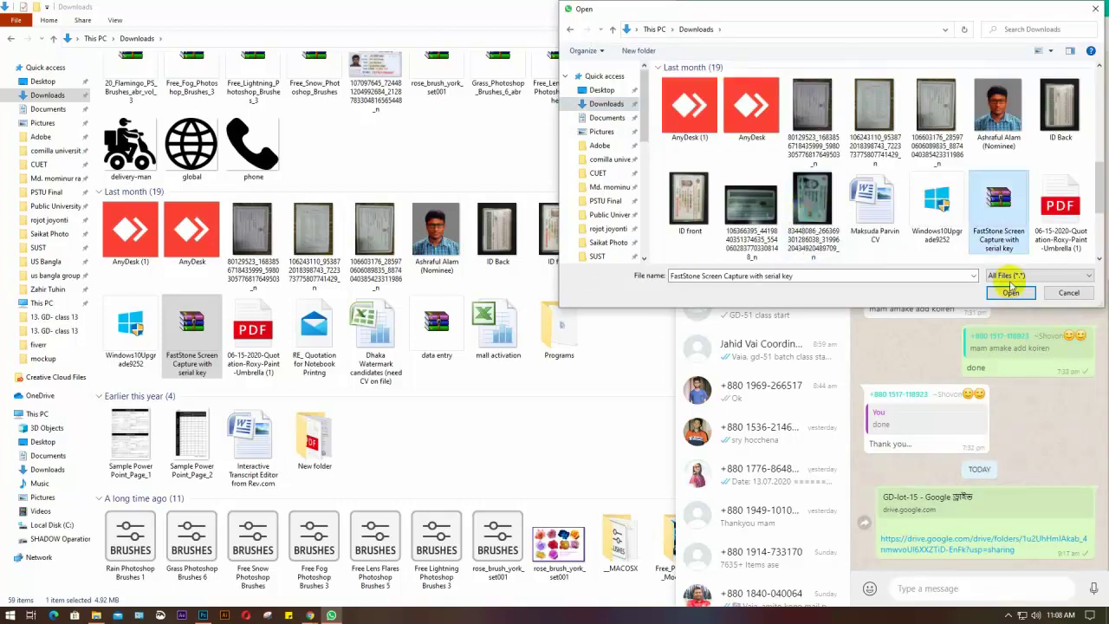
pyautogui.click(1008, 291)
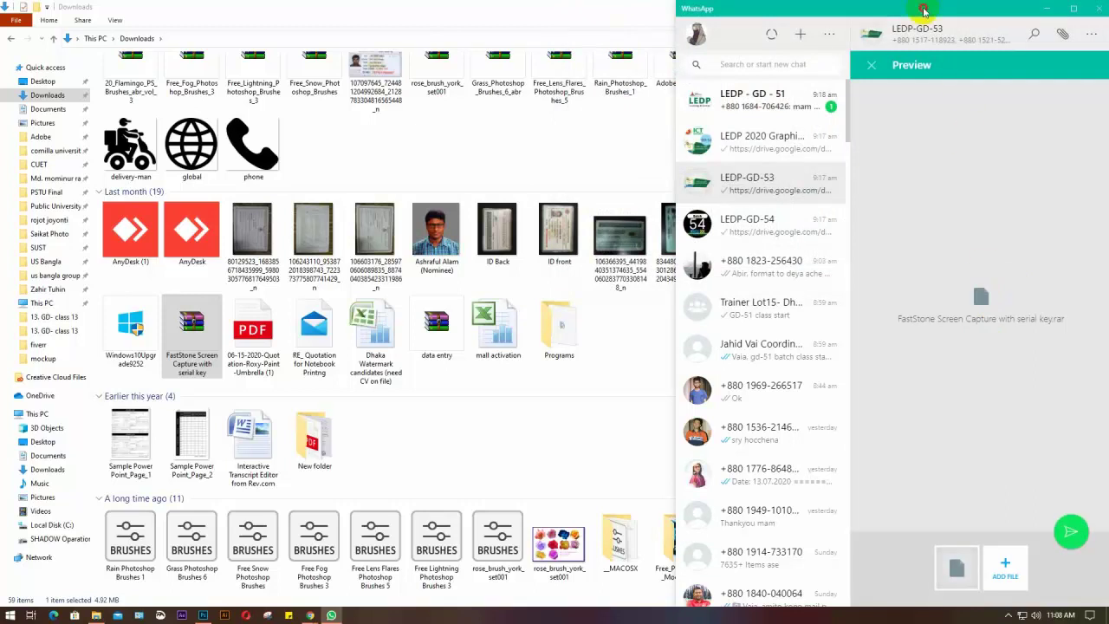
pyautogui.moveTo(923, 9); pyautogui.dragTo(865, 9)
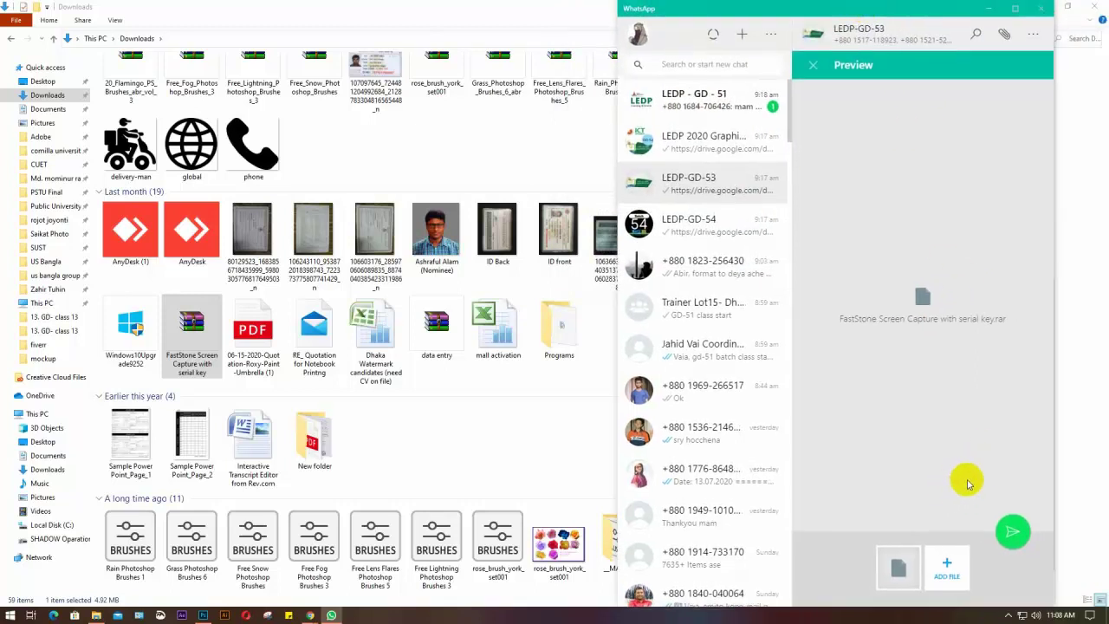
pyautogui.click(1011, 531)
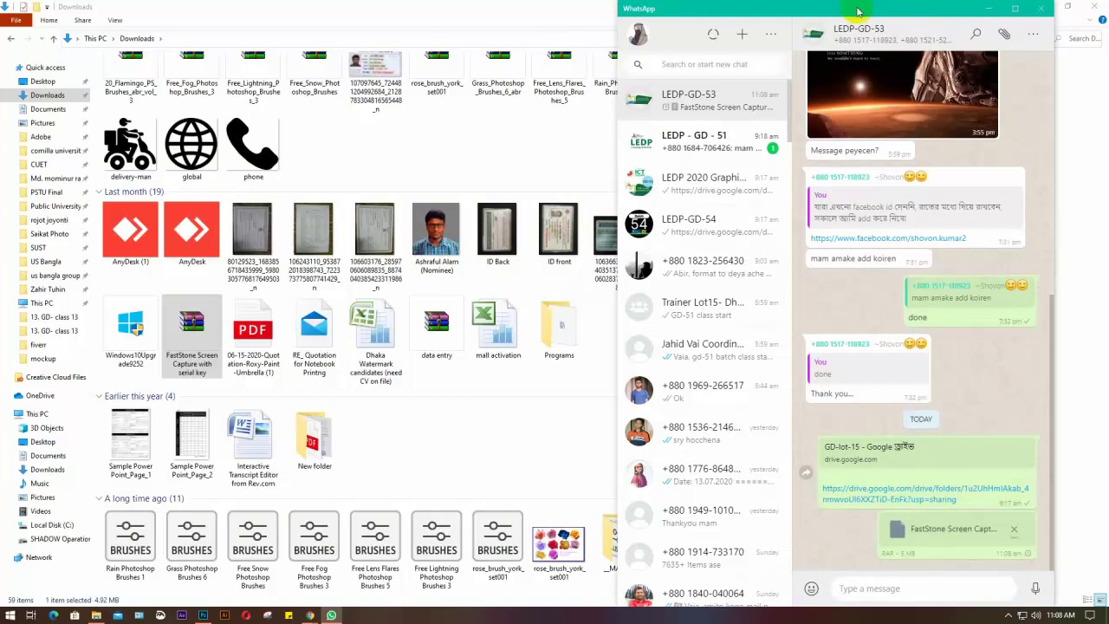
# Close the Downloads folder window in File Explorer
pyautogui.moveTo(857, 11); pyautogui.dragTo(898, 13)
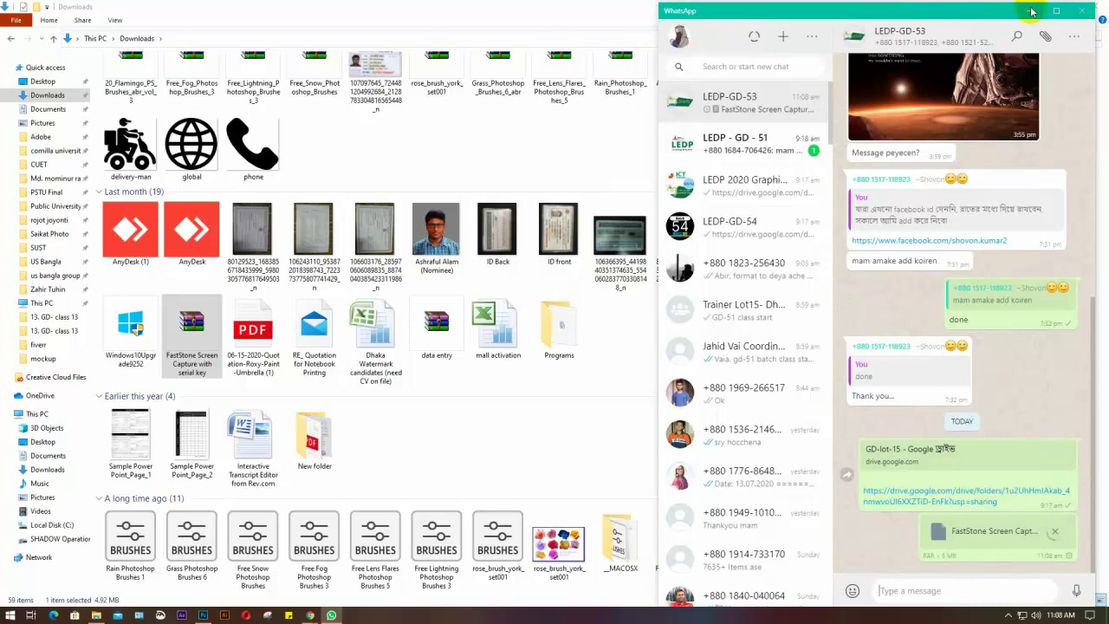
pyautogui.click(586, 14)
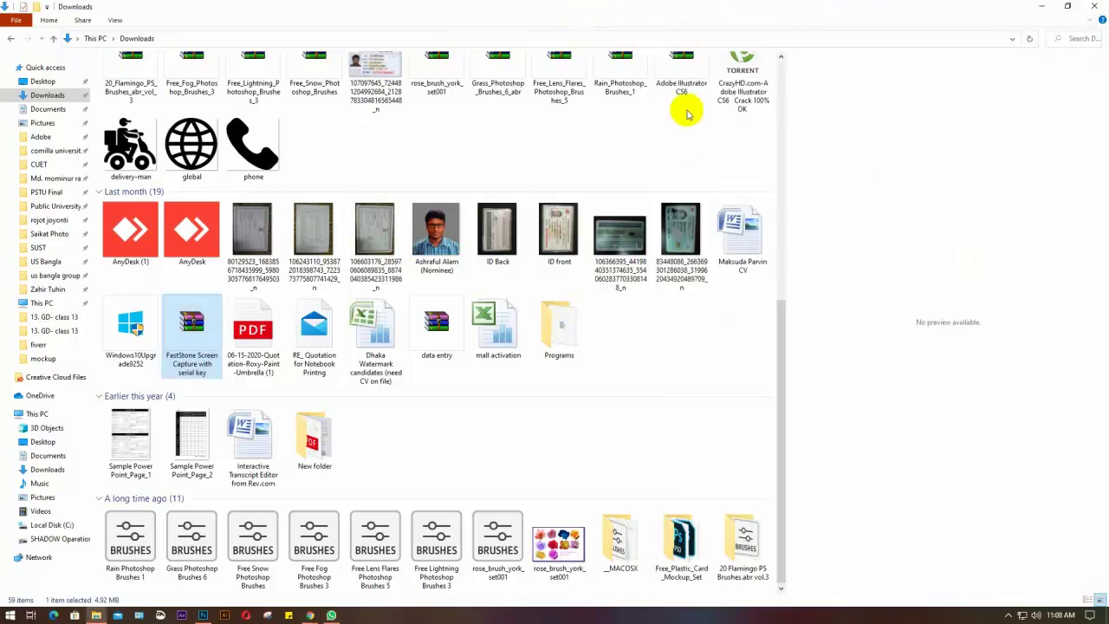
pyautogui.click(1093, 6)
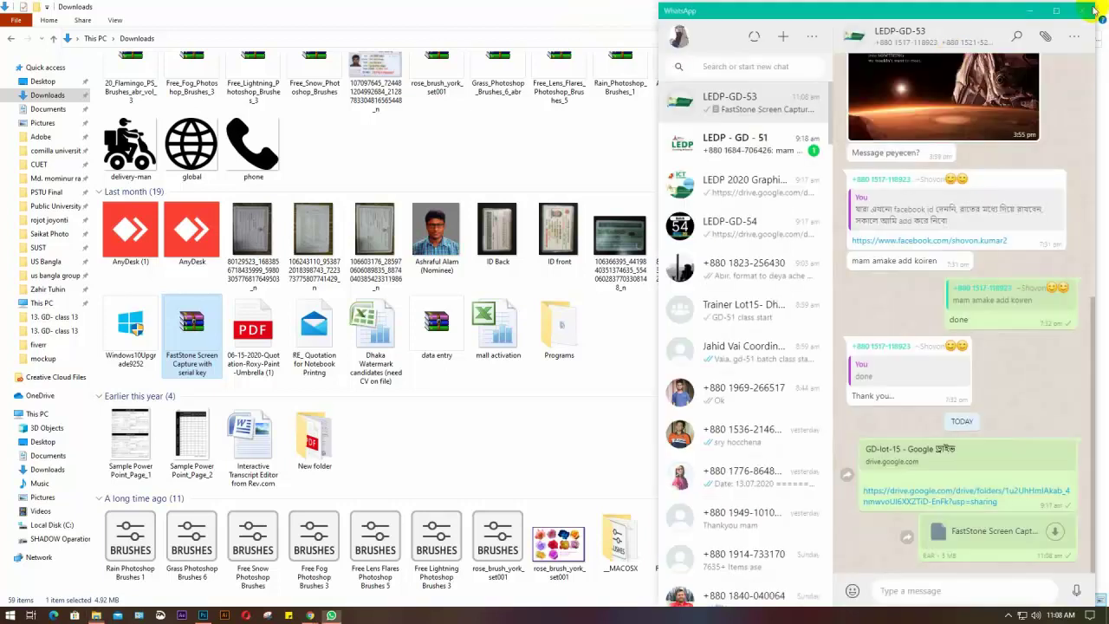
pyautogui.click(454, 142)
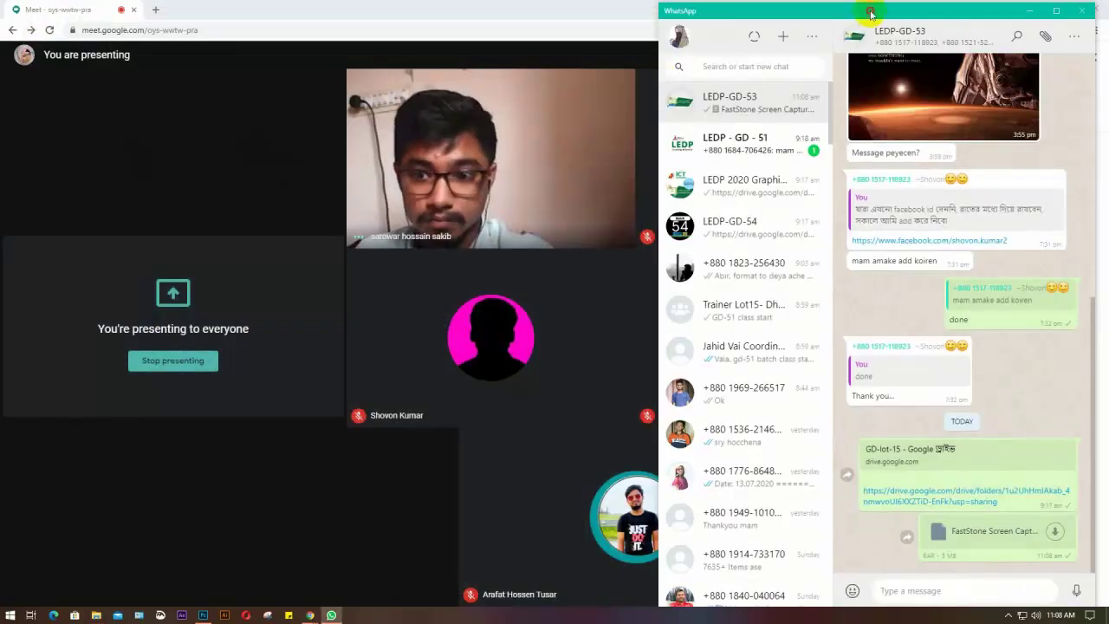
# Close WhatsApp, then minimize the Meet browser window to reveal the desktop
pyautogui.moveTo(869, 9); pyautogui.dragTo(882, 11)
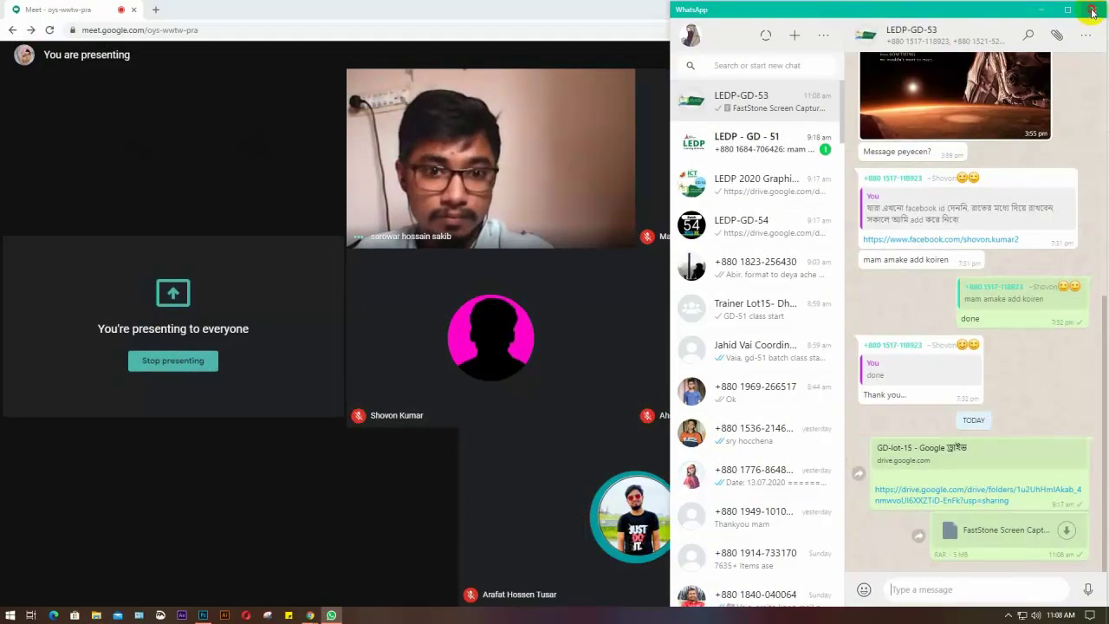
pyautogui.click(1093, 11)
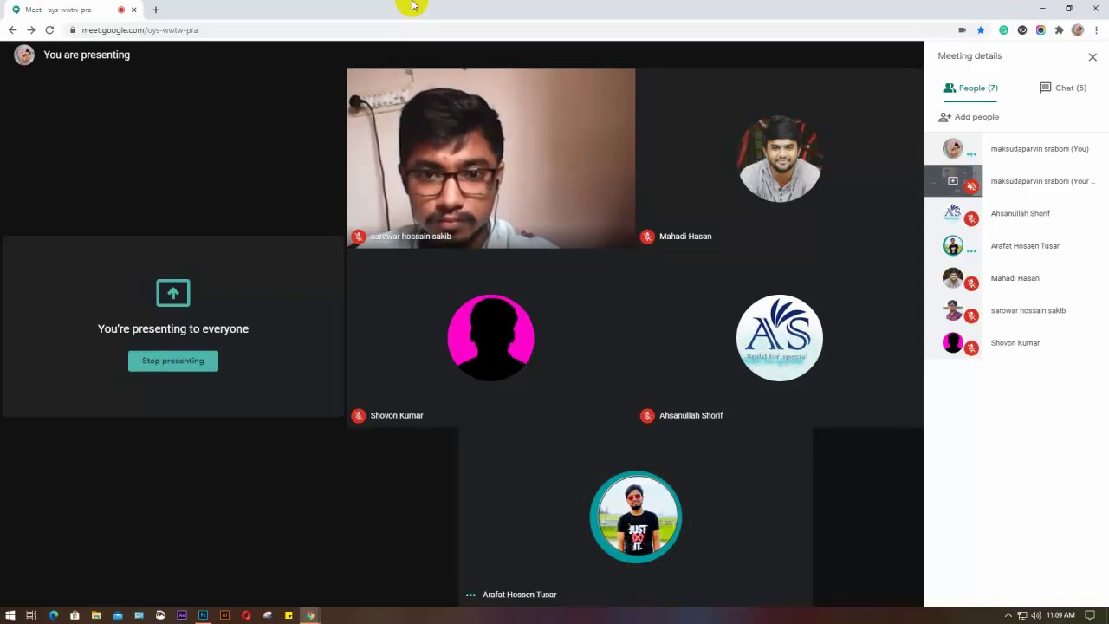
pyautogui.click(1042, 8)
# Refresh the desktop, move the desktop video file to the Recycle Bin, and empty it
pyautogui.rightClick(454, 115)
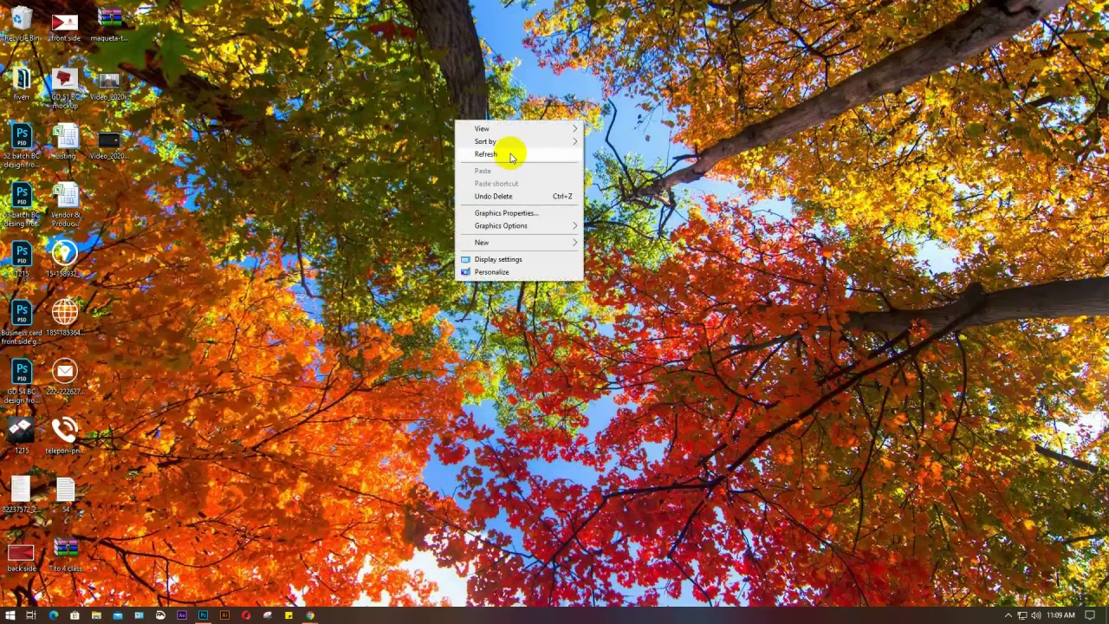
pyautogui.click(508, 154)
pyautogui.rightClick(414, 87)
pyautogui.click(453, 113)
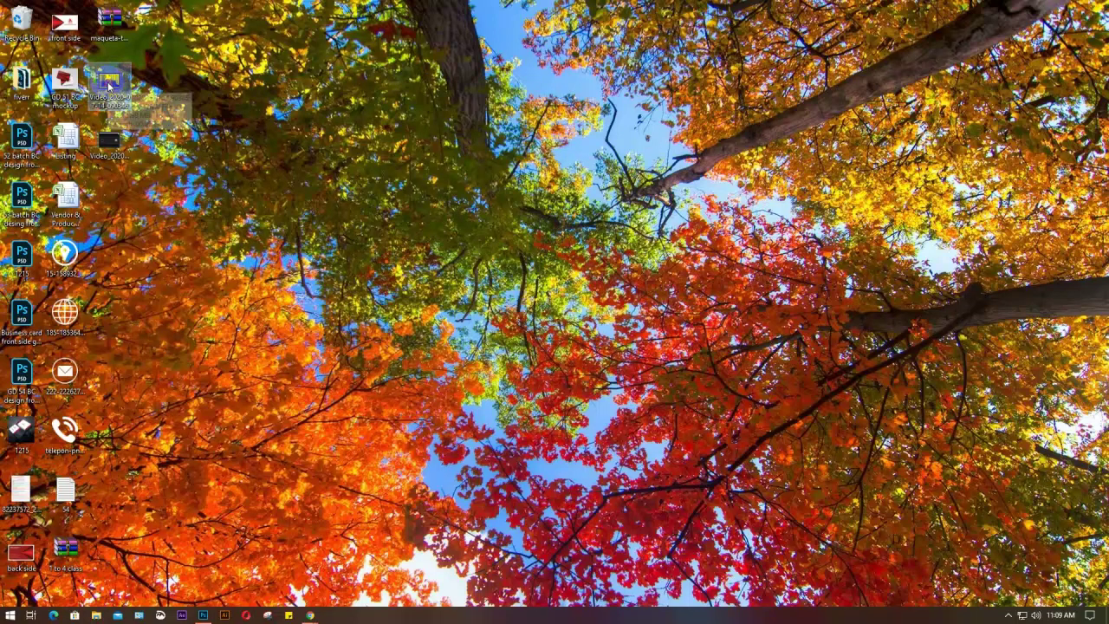
pyautogui.moveTo(108, 84); pyautogui.dragTo(24, 23)
pyautogui.rightClick(23, 24)
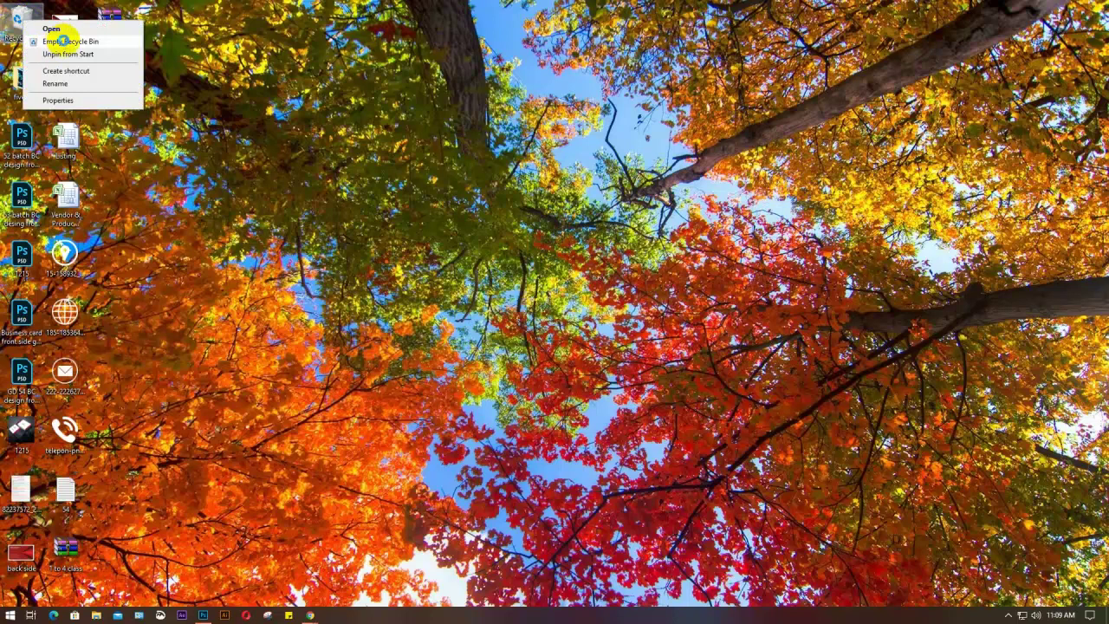
pyautogui.click(65, 38)
pyautogui.click(596, 314)
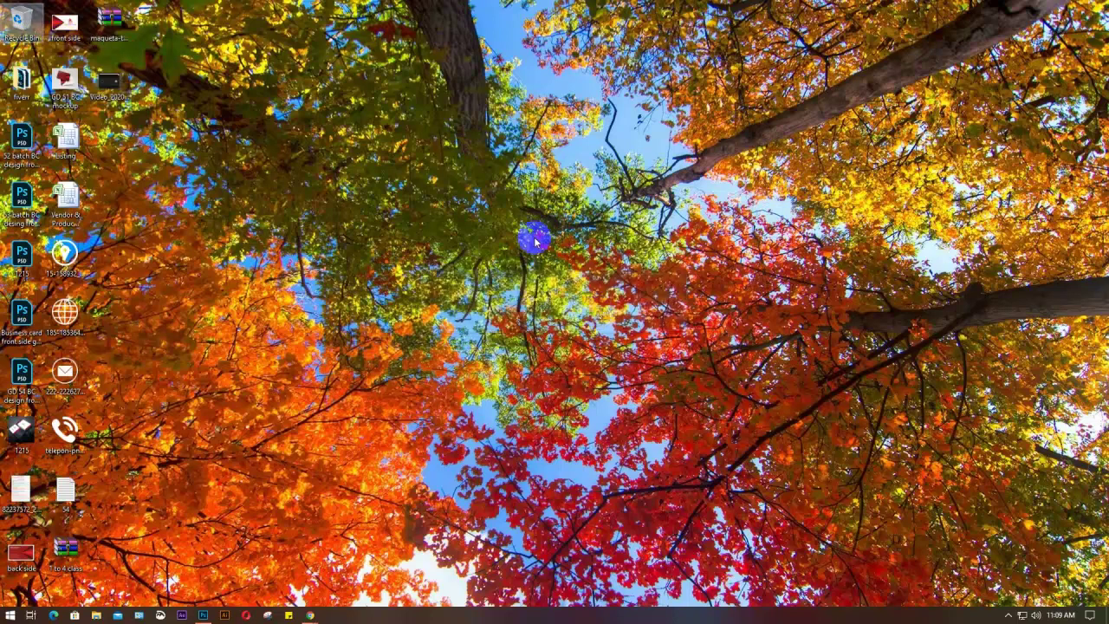
# Refresh the desktop several more times, then open 53 batch BC design front side-Recovered.psd in Photoshop
pyautogui.rightClick(498, 135)
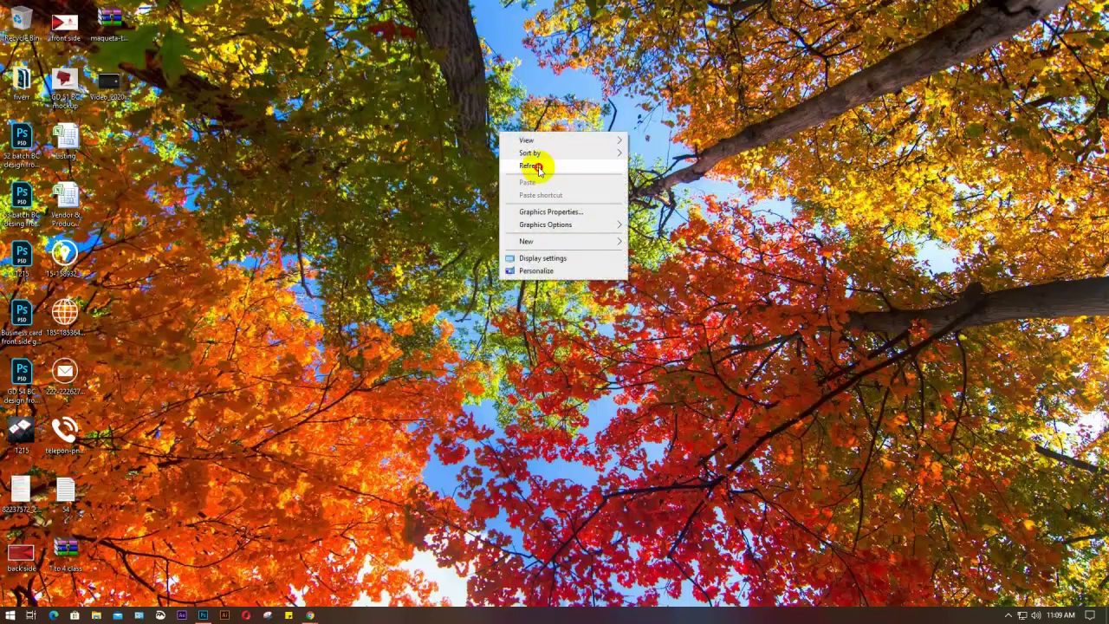
pyautogui.click(537, 169)
pyautogui.rightClick(539, 171)
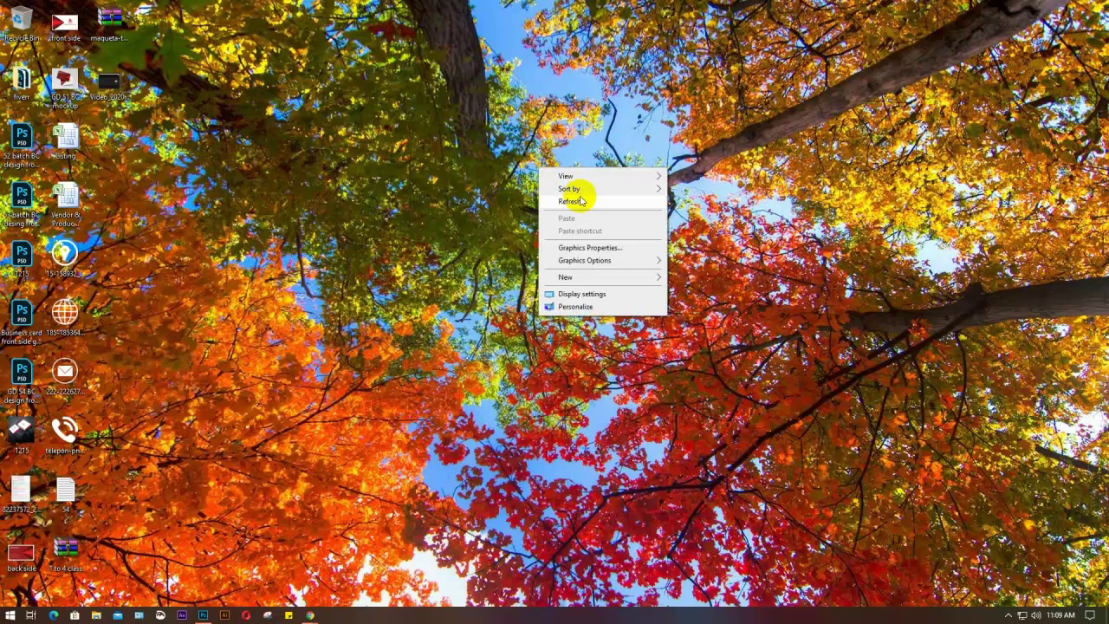
pyautogui.click(567, 203)
pyautogui.rightClick(527, 103)
pyautogui.click(578, 136)
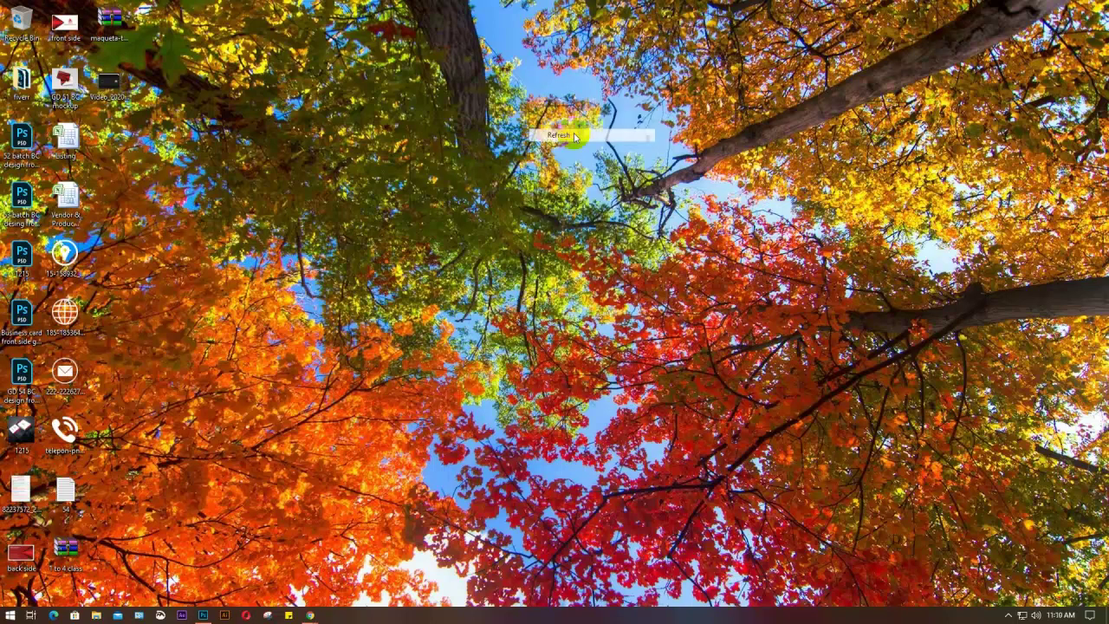
pyautogui.rightClick(529, 101)
pyautogui.click(564, 134)
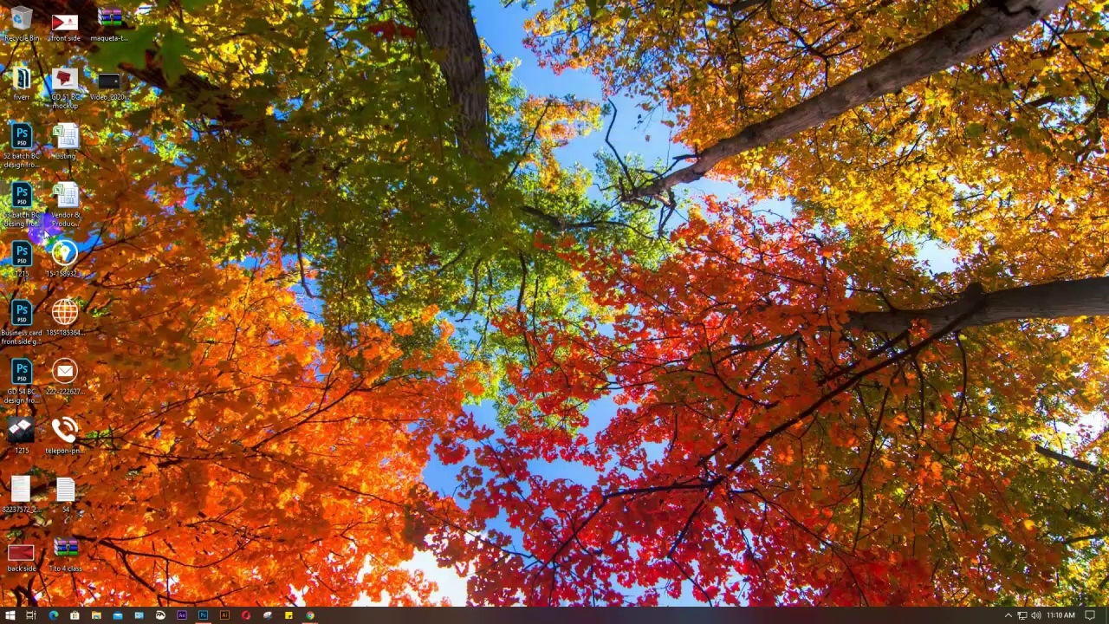
pyautogui.click(21, 201)
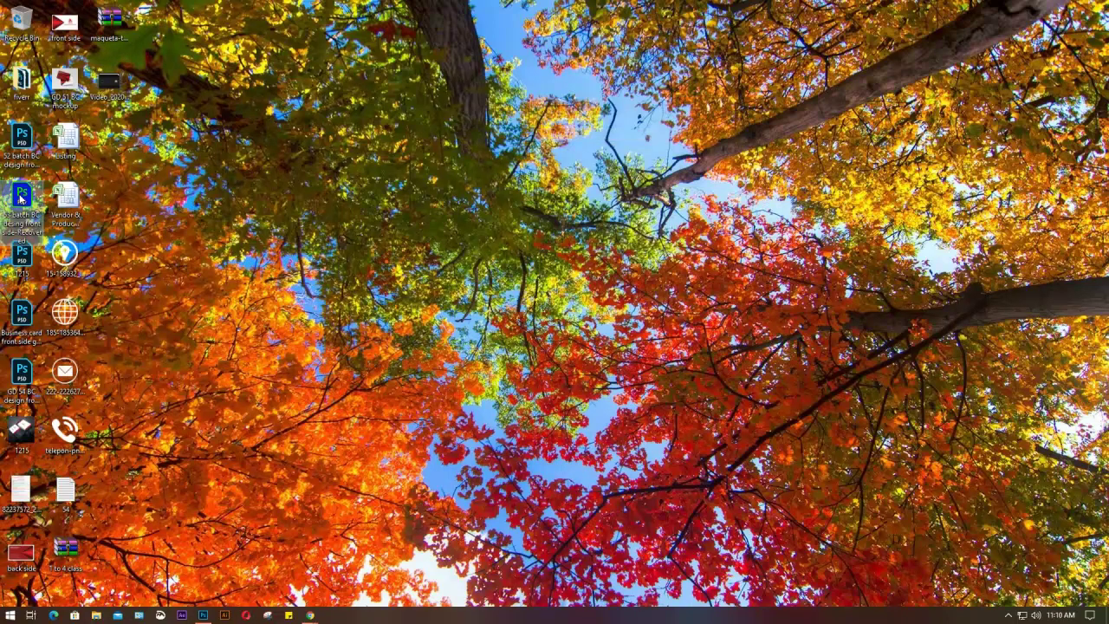
pyautogui.doubleClick(21, 200)
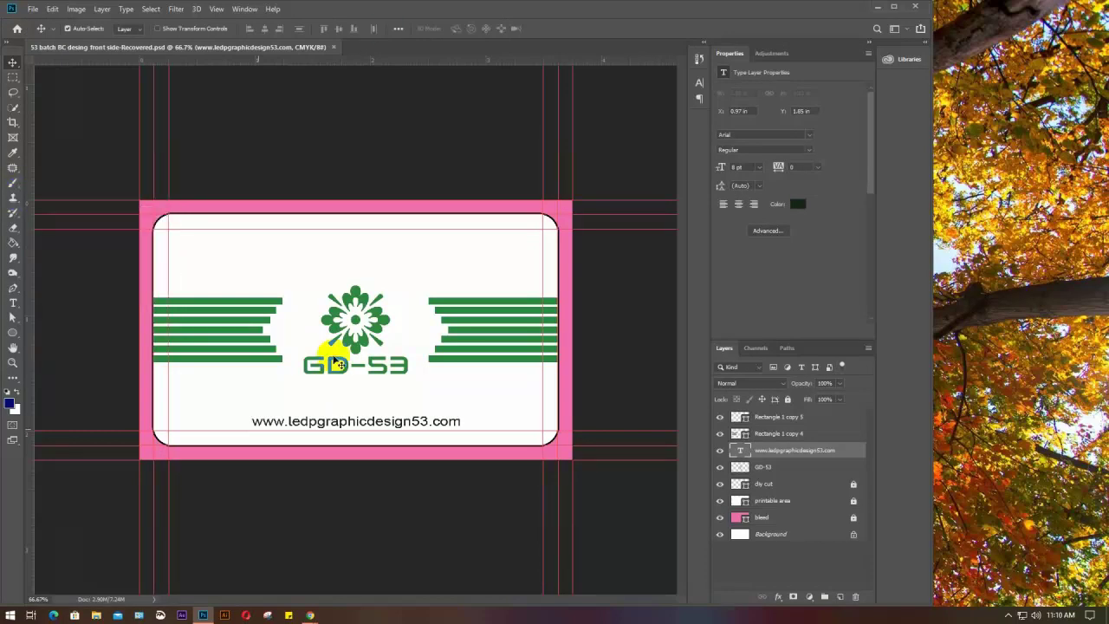
# Glance at the Meet call, return to the loaded card PSD, then minimize Photoshop
pyautogui.moveTo(310, 615)
pyautogui.click(173, 555)
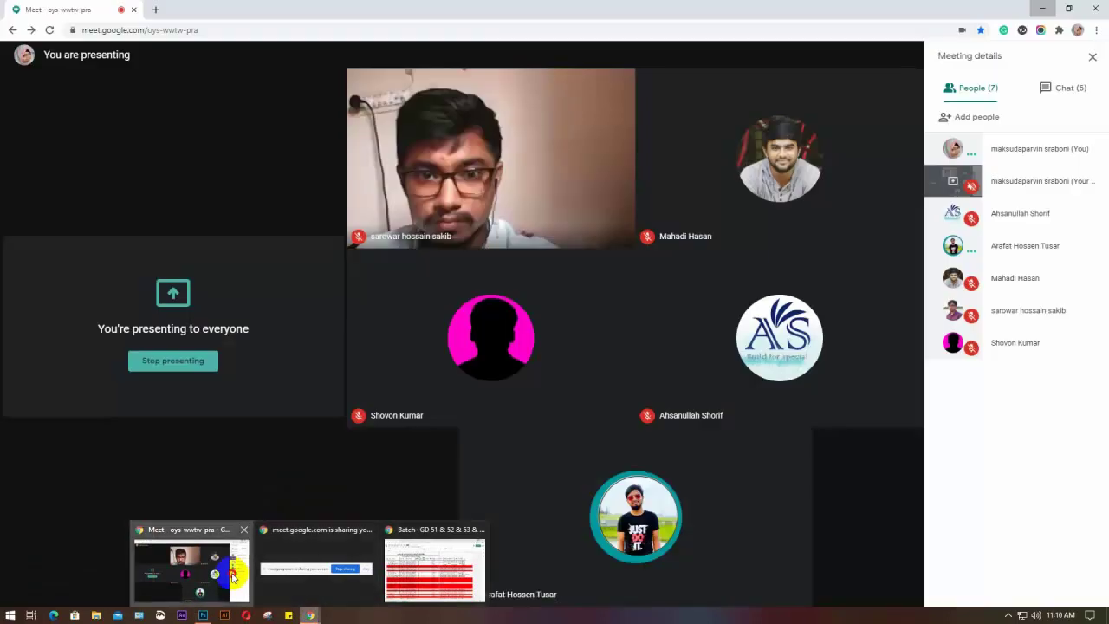
pyautogui.click(202, 610)
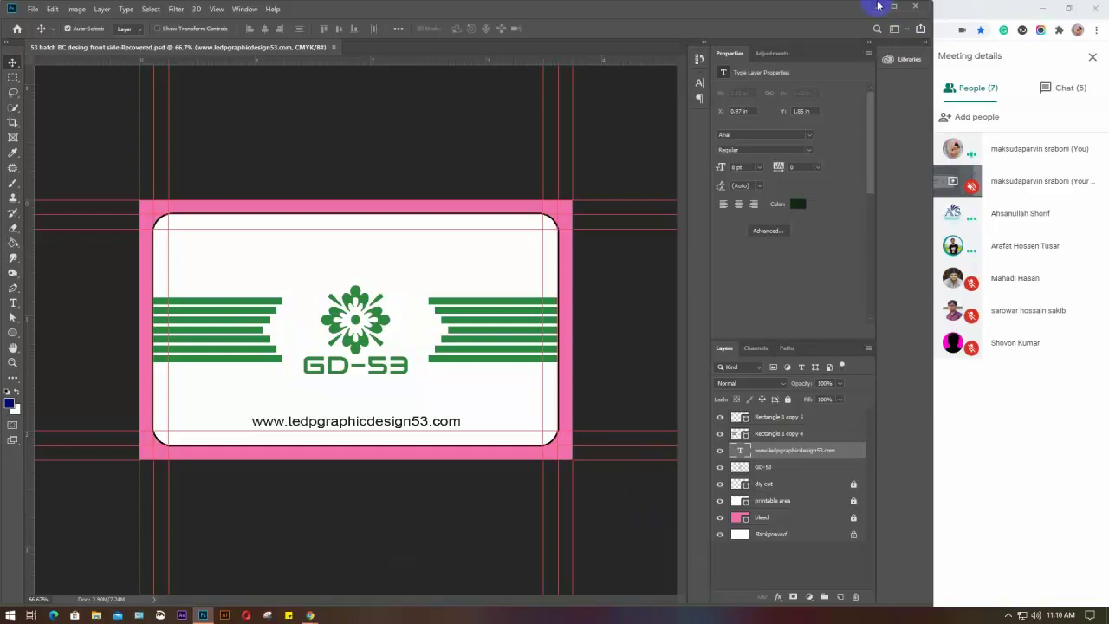
pyautogui.click(876, 5)
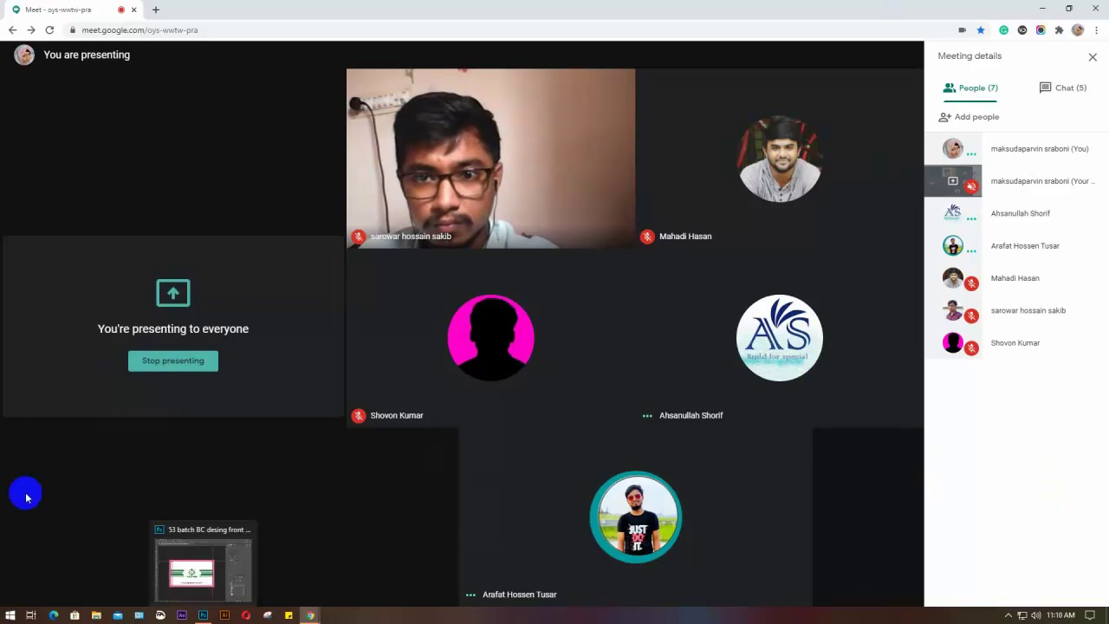
# Open the FastStone Screen Capture archive from Downloads in WinRAR
pyautogui.click(95, 615)
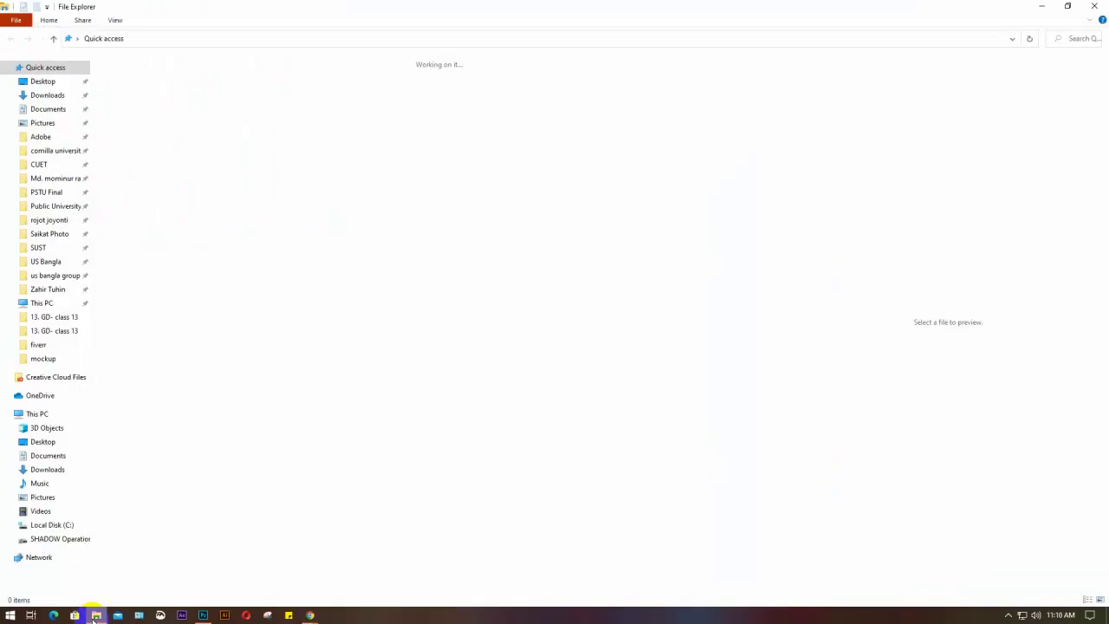
pyautogui.click(39, 96)
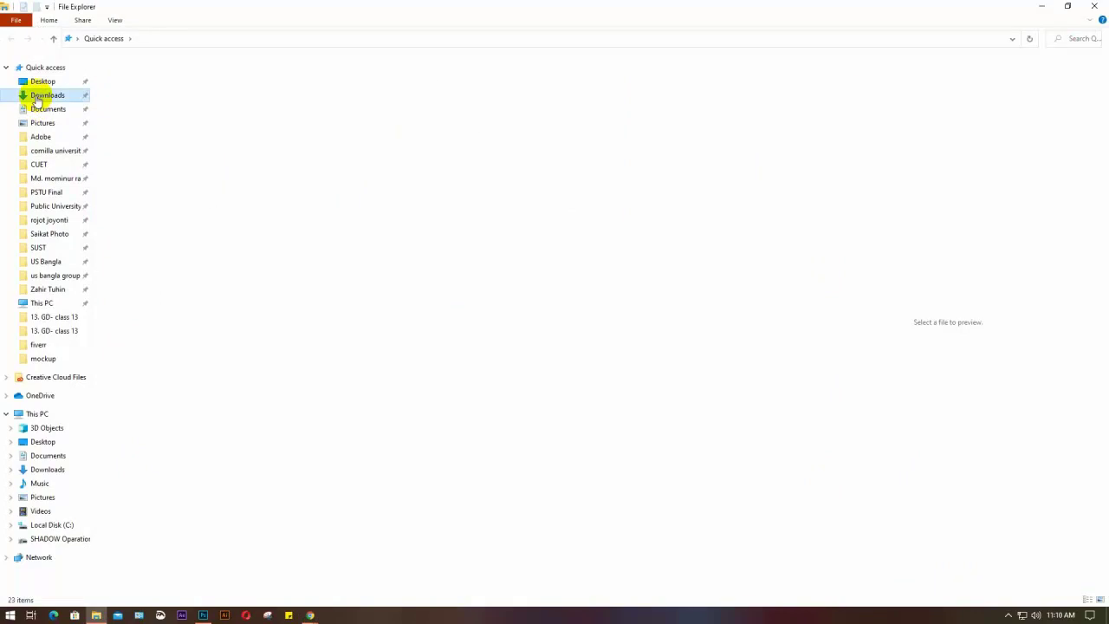
pyautogui.scroll(-5, 485, 418)
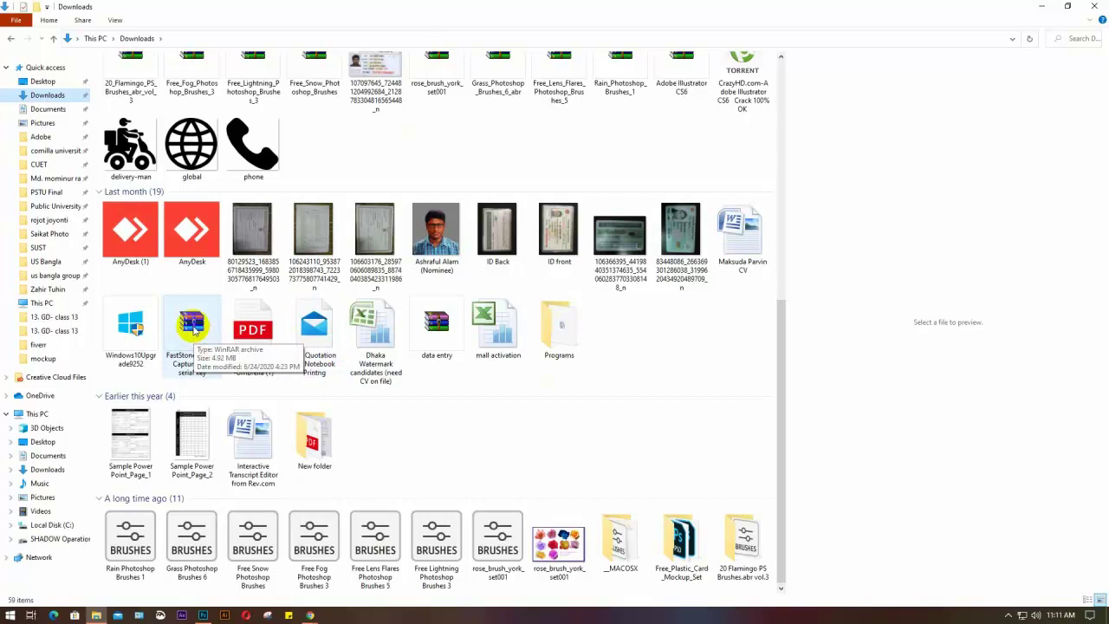
pyautogui.click(194, 327)
pyautogui.doubleClick(193, 328)
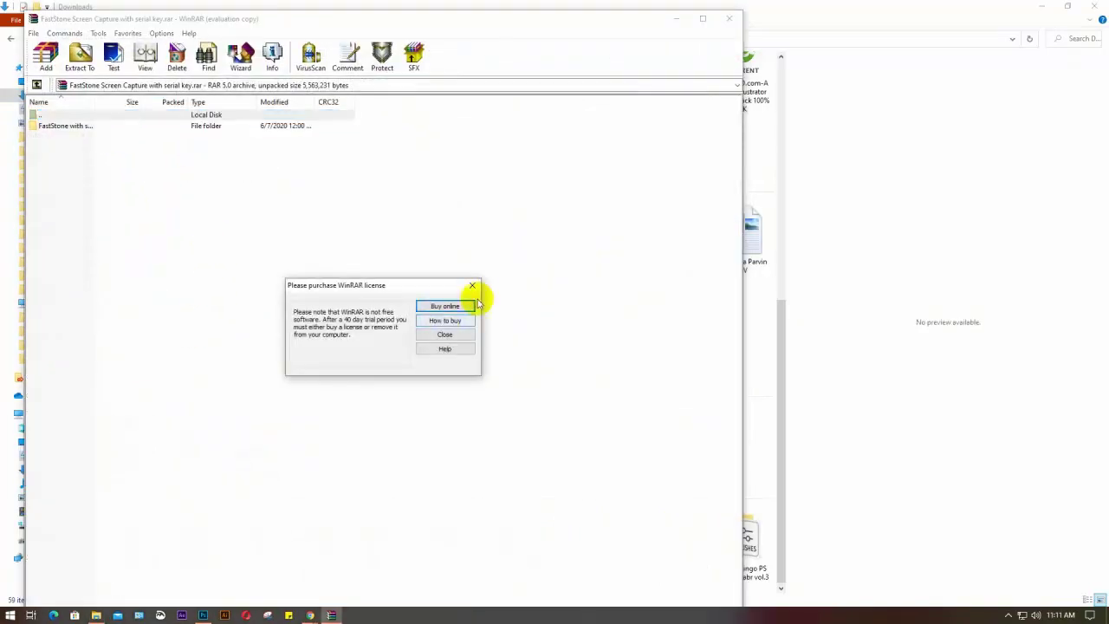
# Read the Faststone Key.txt file inside the archive, then close Notepad and WinRAR
pyautogui.click(471, 284)
pyautogui.doubleClick(113, 127)
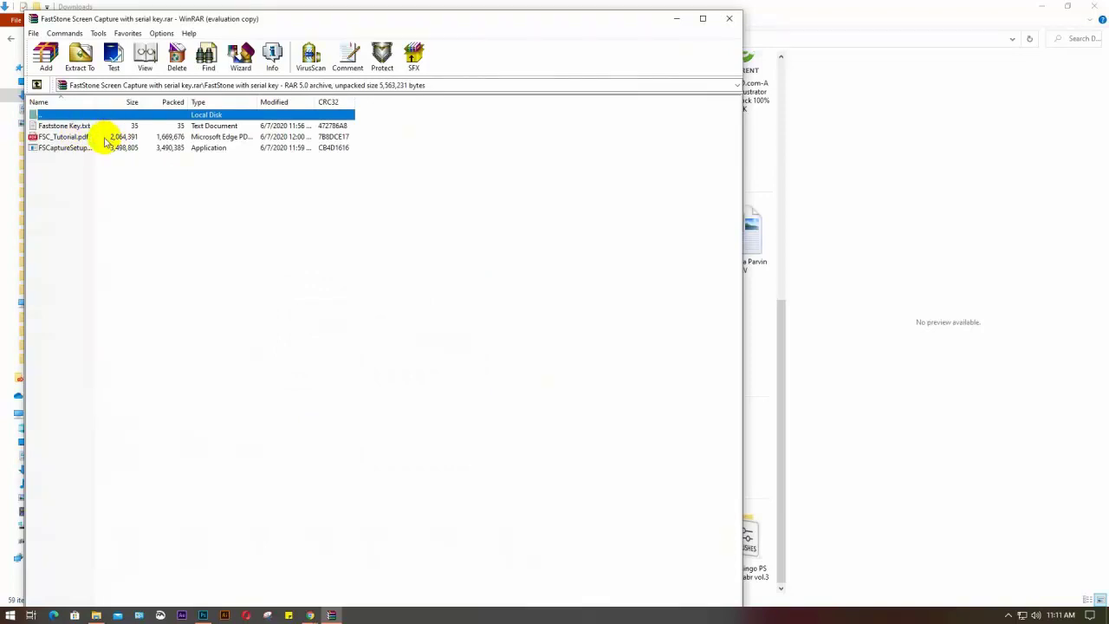
pyautogui.doubleClick(91, 126)
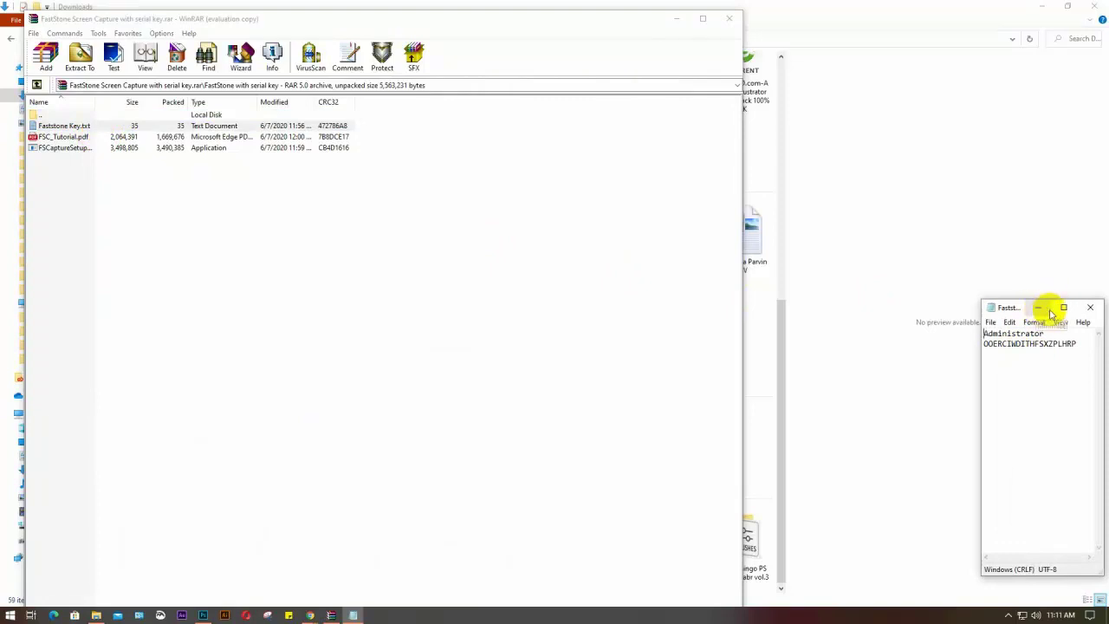
pyautogui.click(1090, 307)
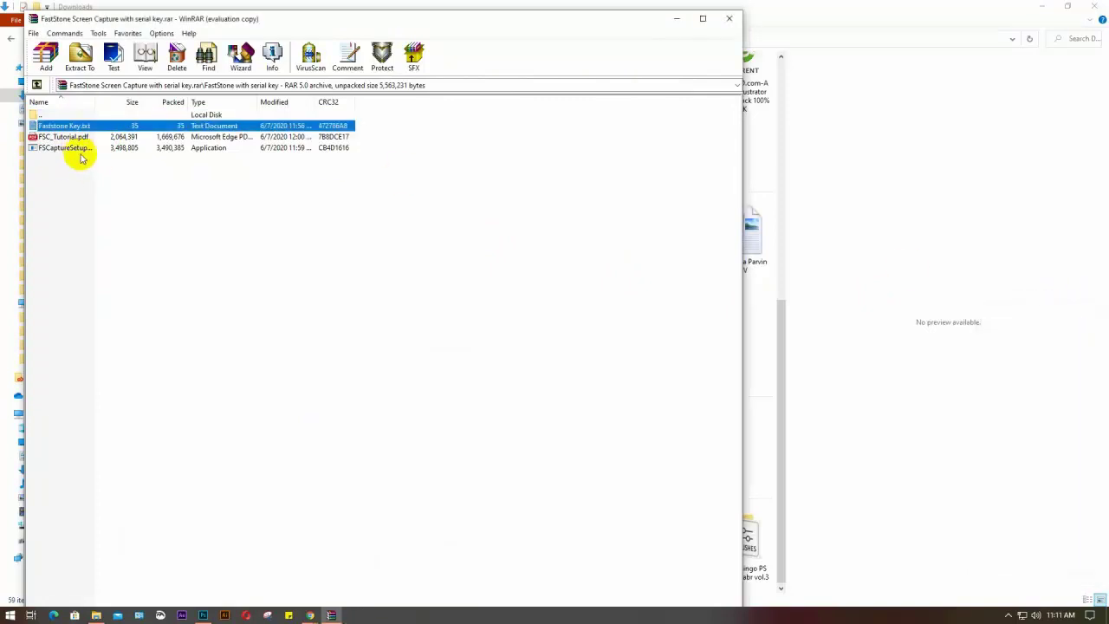
pyautogui.click(729, 23)
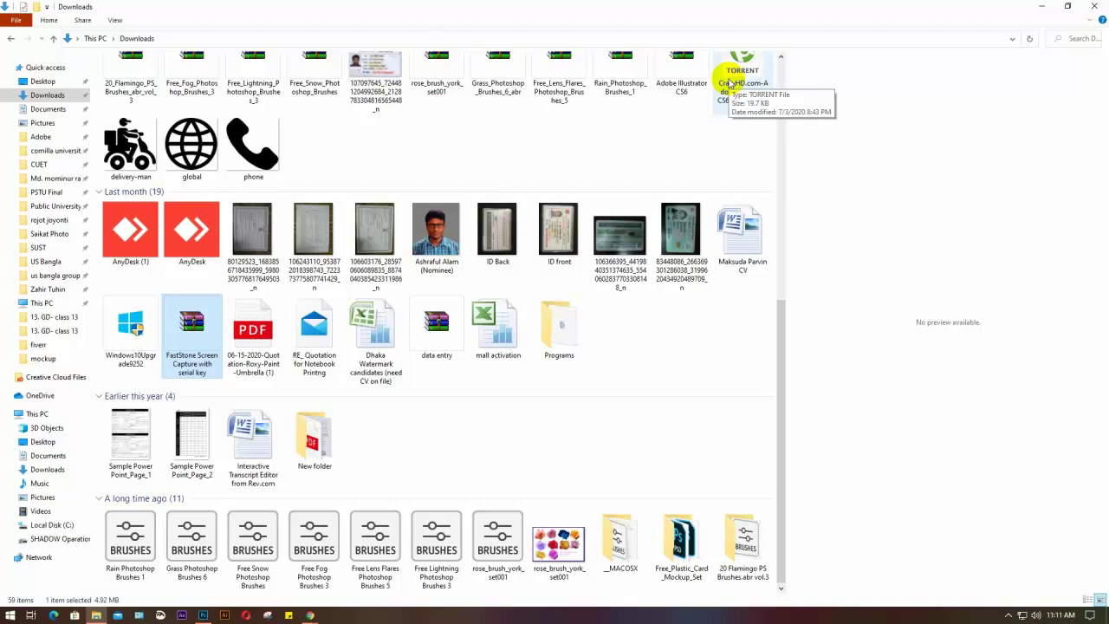
# Close File Explorer and switch the camera on in the Google Meet call
pyautogui.click(1092, 7)
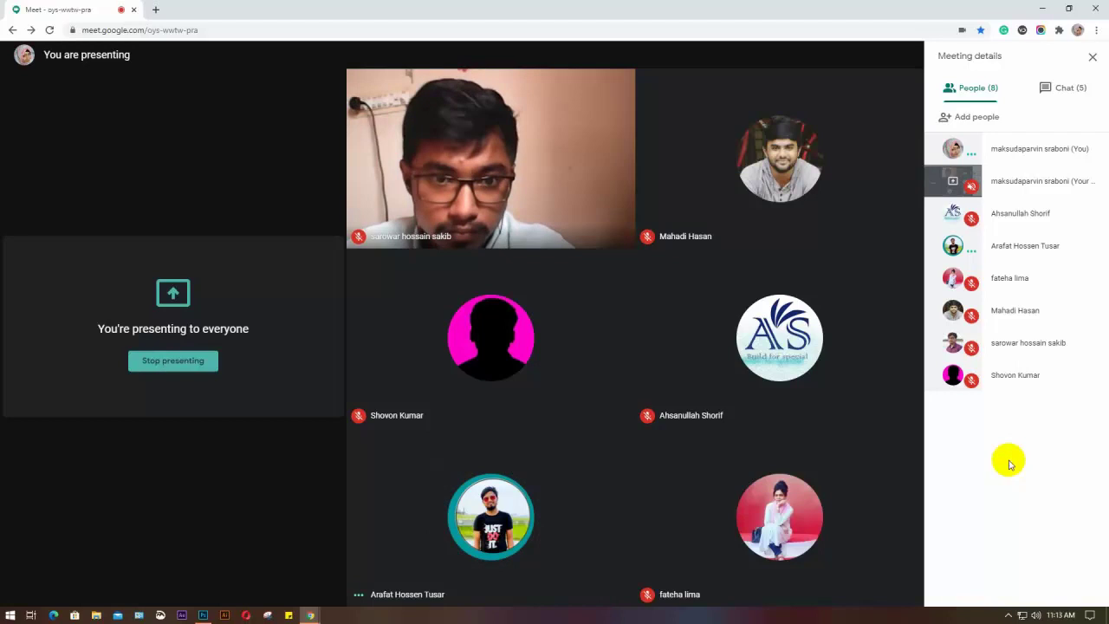
pyautogui.moveTo(597, 601)
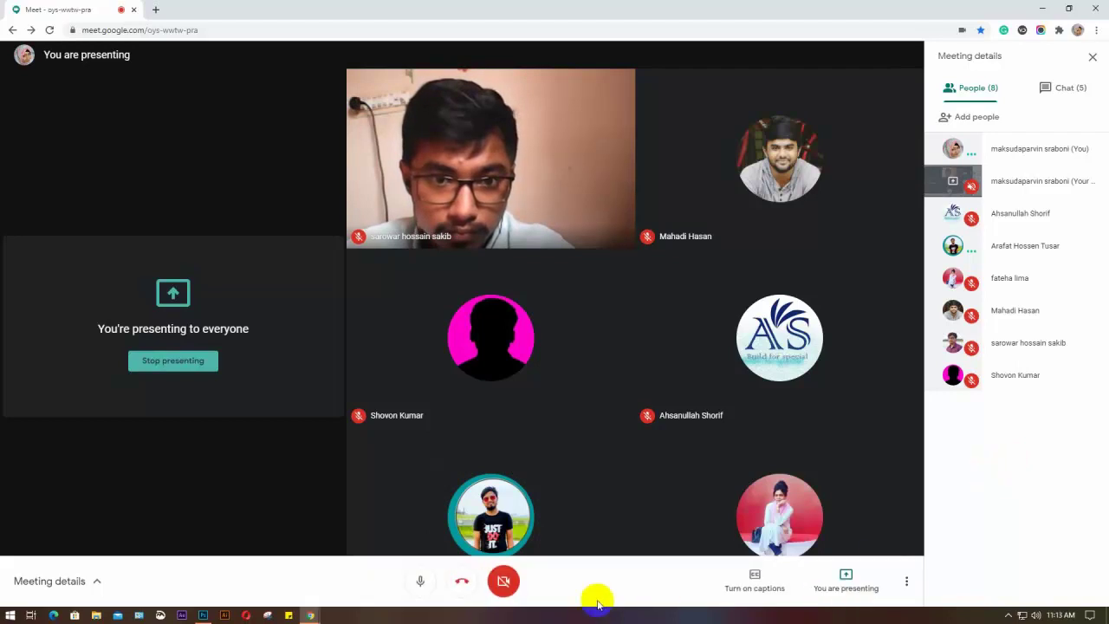
pyautogui.click(503, 581)
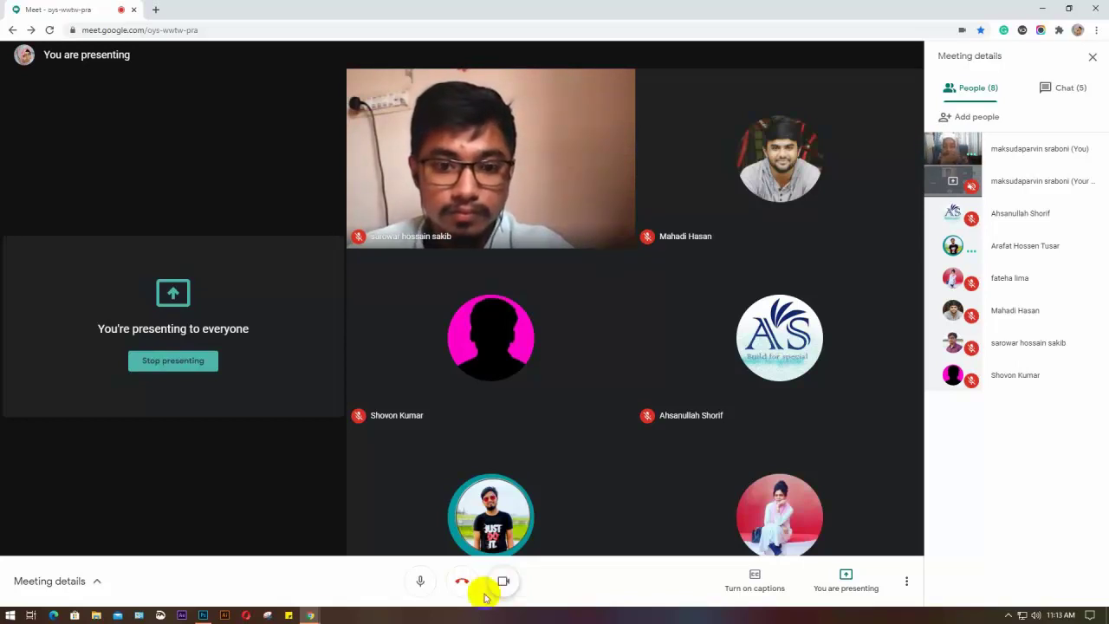
# Return to the GD-53 card design in Photoshop and bring up New Document with Ctrl+N
pyautogui.click(203, 614)
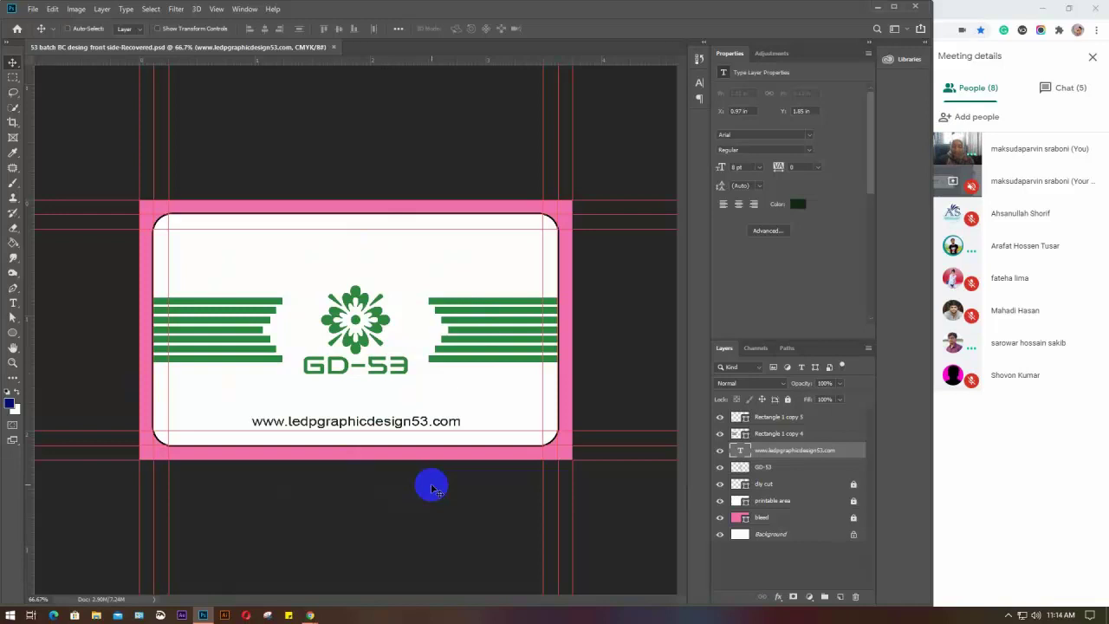
pyautogui.press('ctrl')
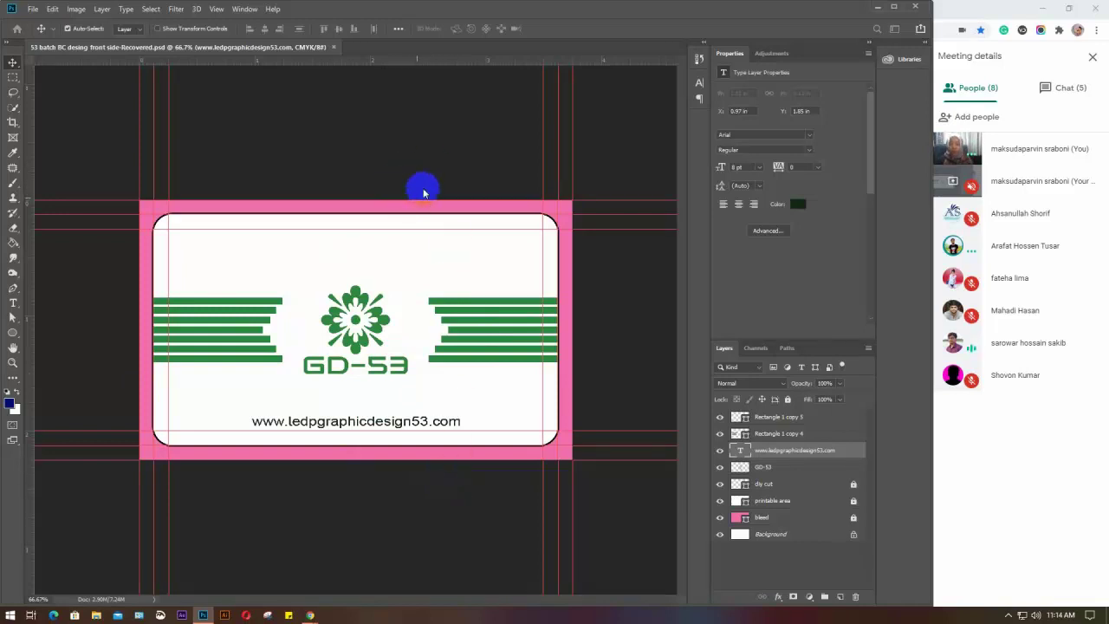
pyautogui.hotkey('ctrl', 'n')
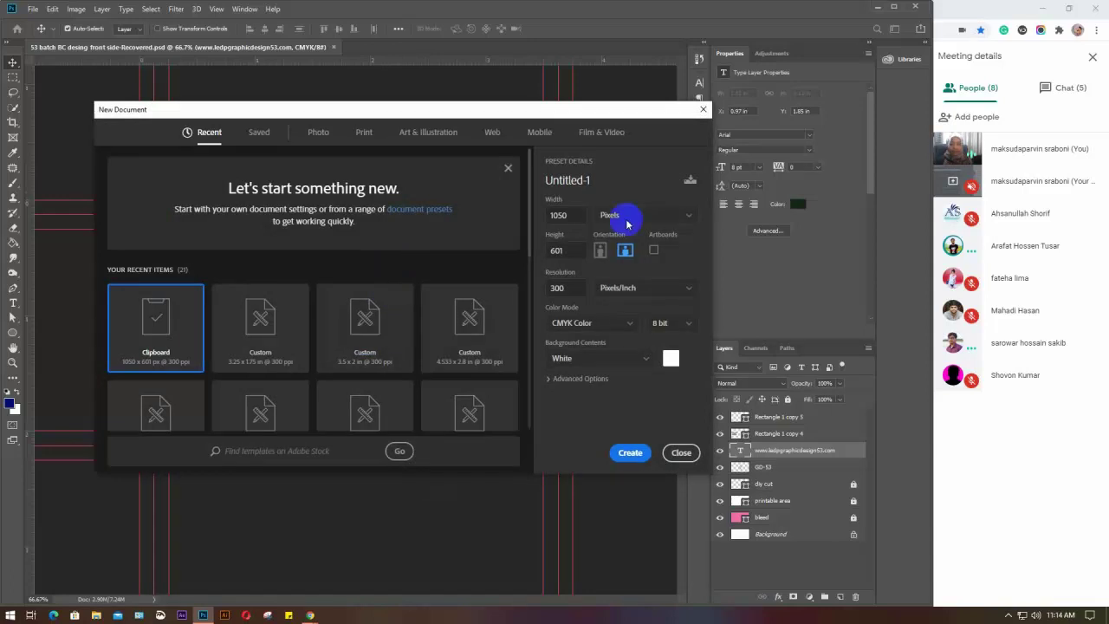
# Create a blank document measured in inches: width 7, height 5, 300 ppi CMYK
pyautogui.click(645, 216)
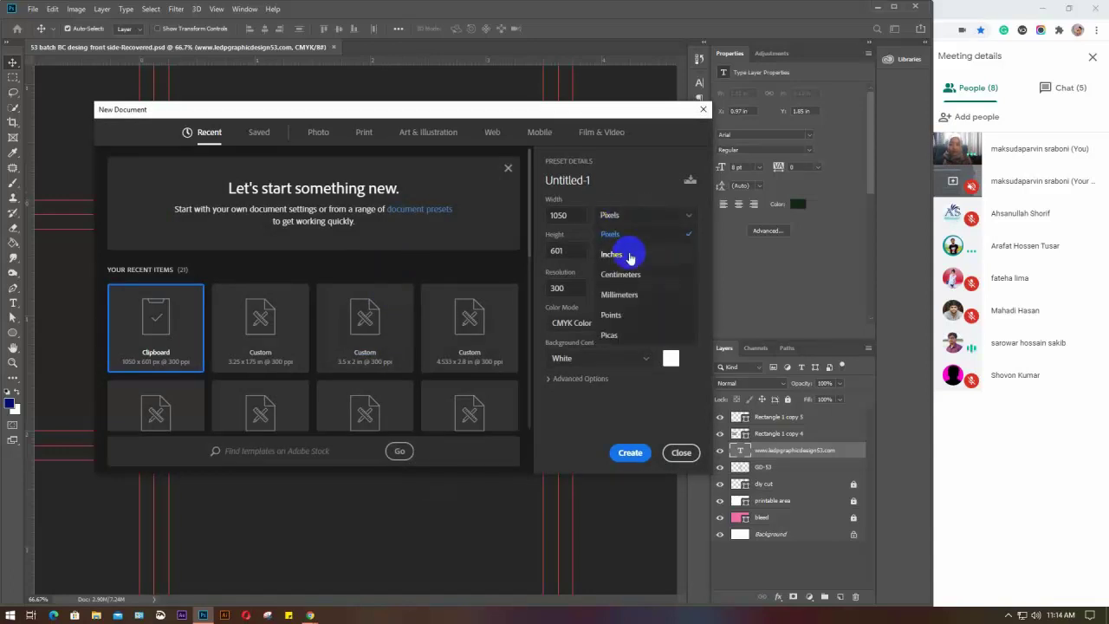
pyautogui.click(632, 252)
pyautogui.click(569, 222)
pyautogui.moveTo(570, 222); pyautogui.dragTo(533, 232)
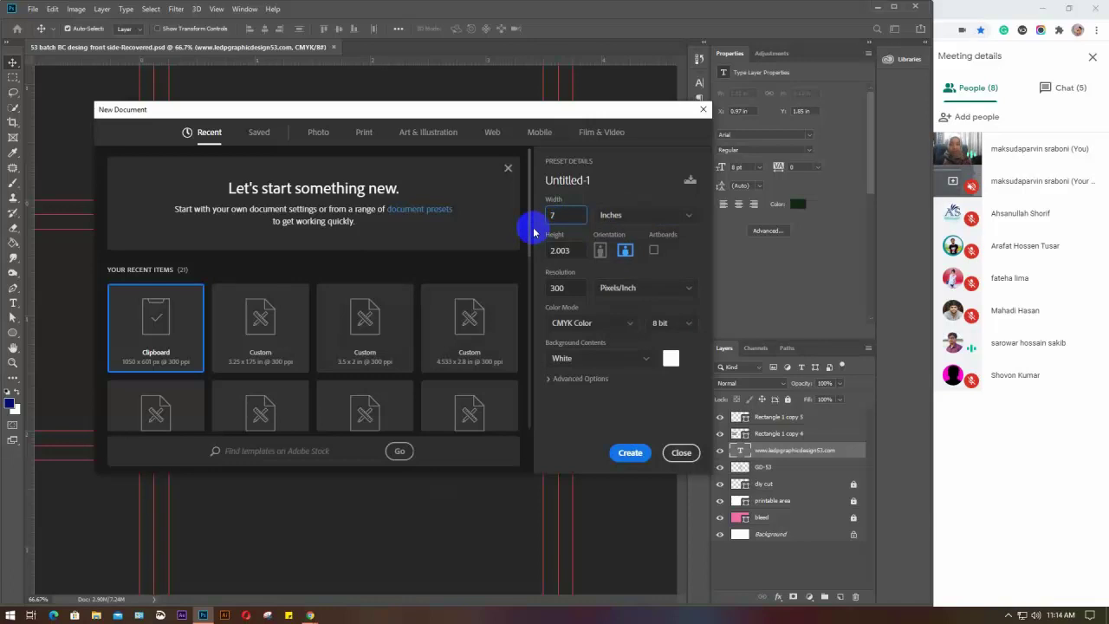
pyautogui.moveTo(574, 249); pyautogui.dragTo(539, 259)
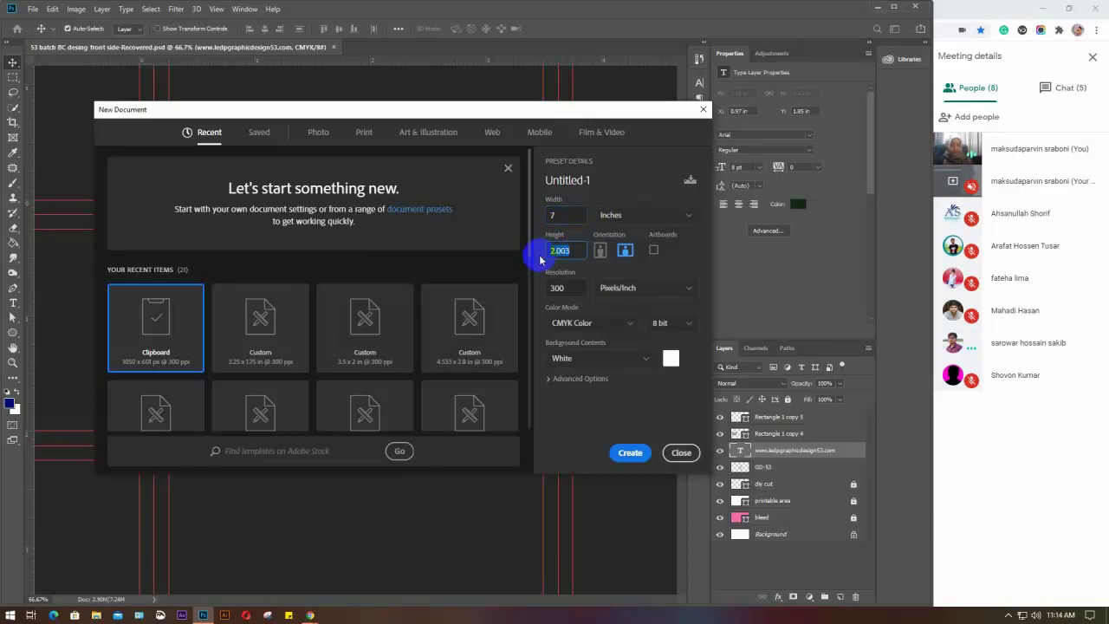
pyautogui.write('5')
pyautogui.press('Return')
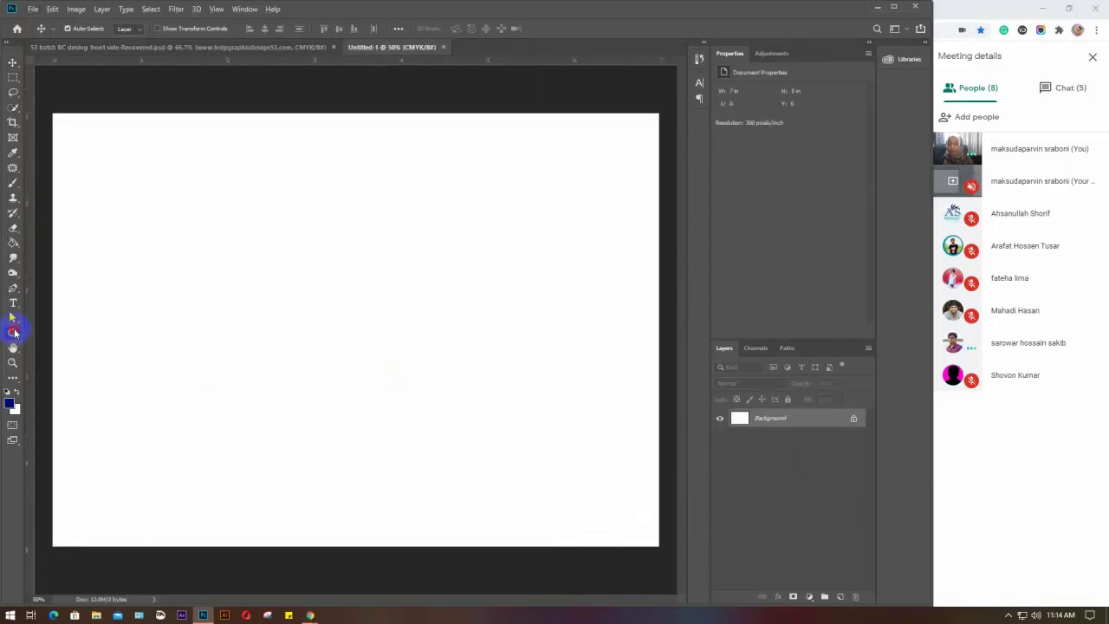
# Draw a rectangle on the canvas's left and try several fill swatches, settling on steel blue
pyautogui.click(14, 333)
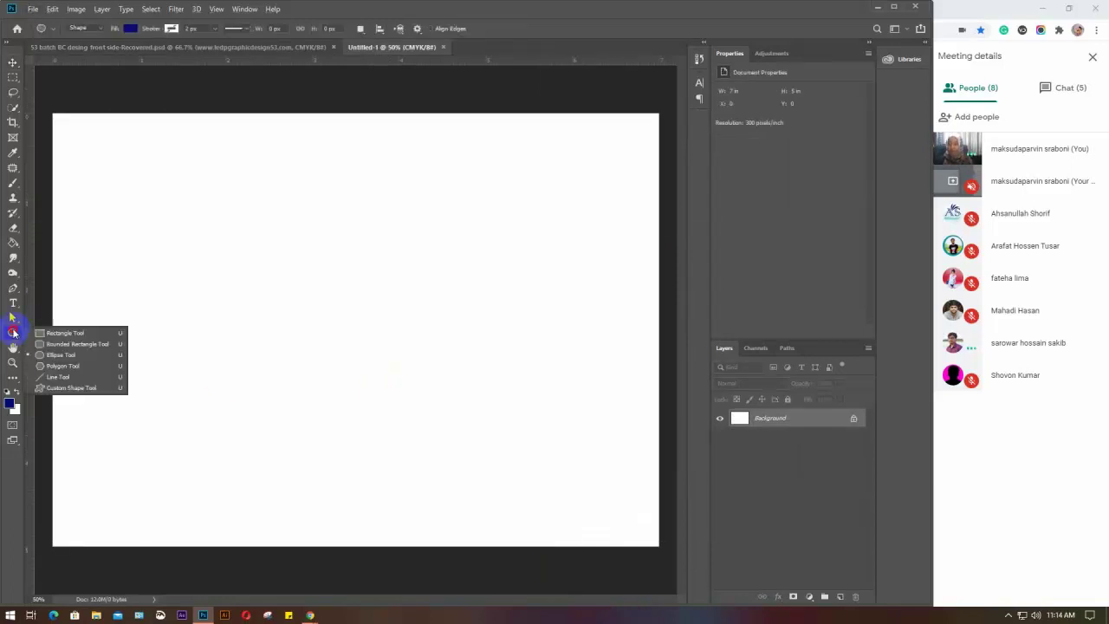
pyautogui.click(86, 335)
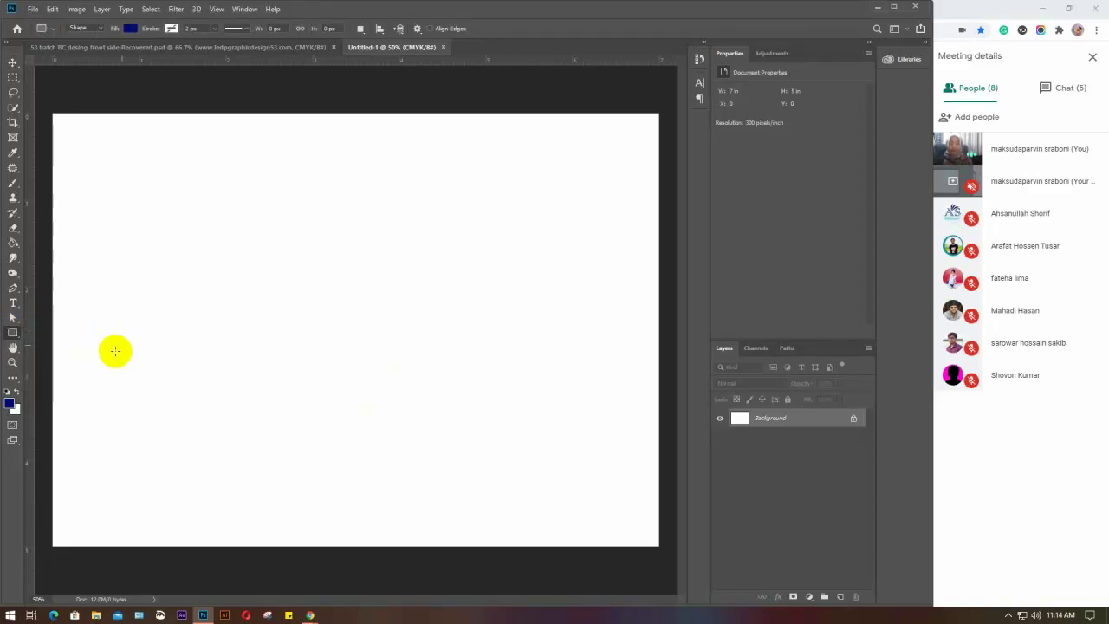
pyautogui.moveTo(119, 290); pyautogui.dragTo(285, 298)
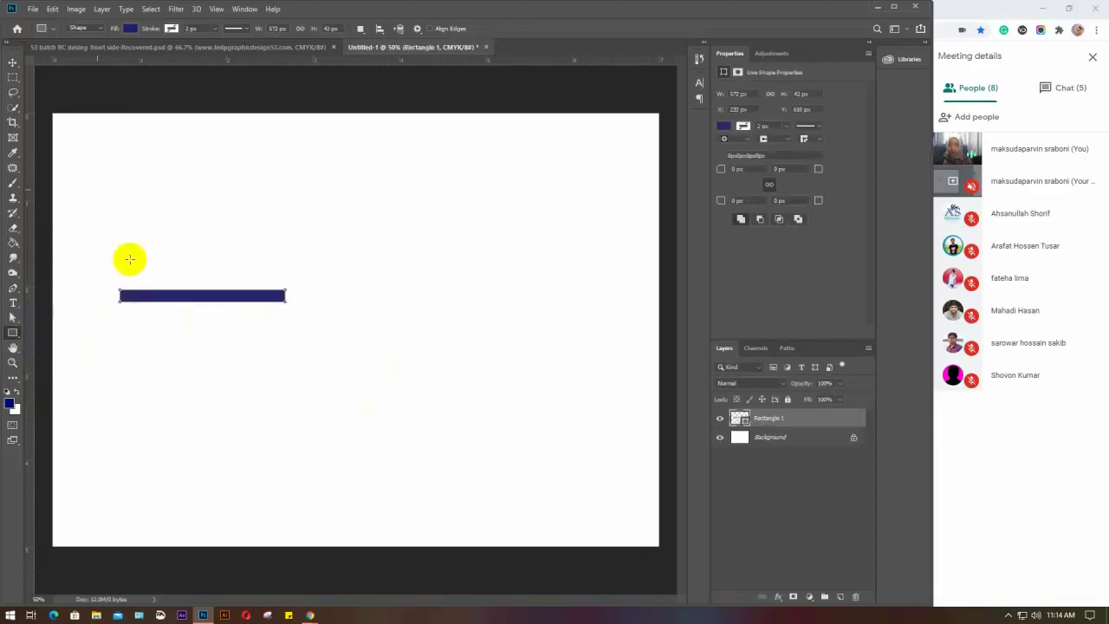
pyautogui.click(128, 30)
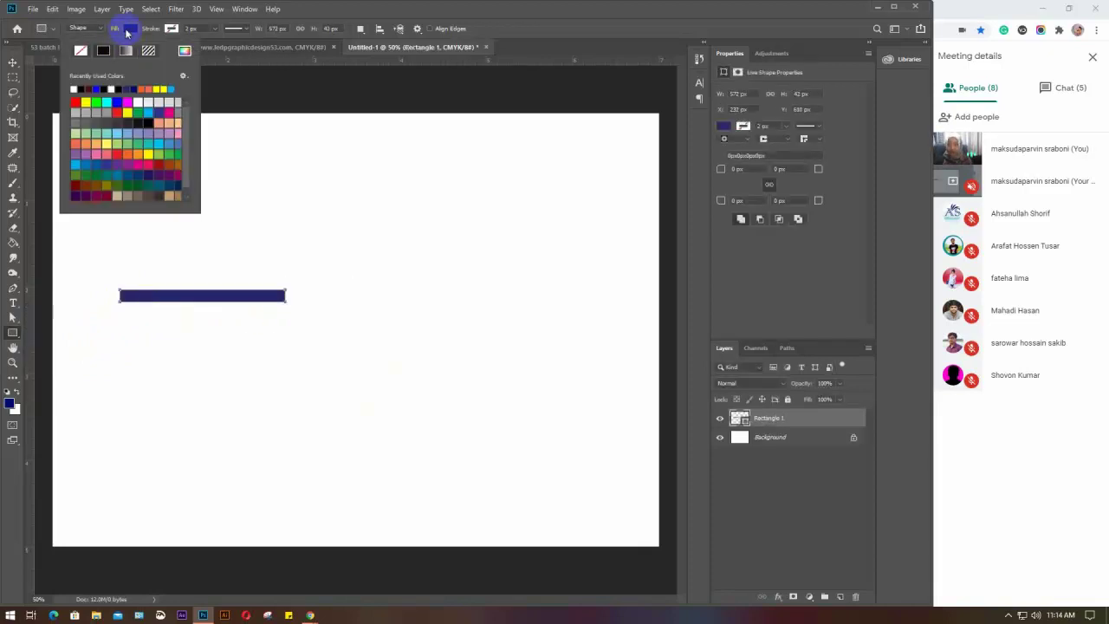
pyautogui.click(96, 102)
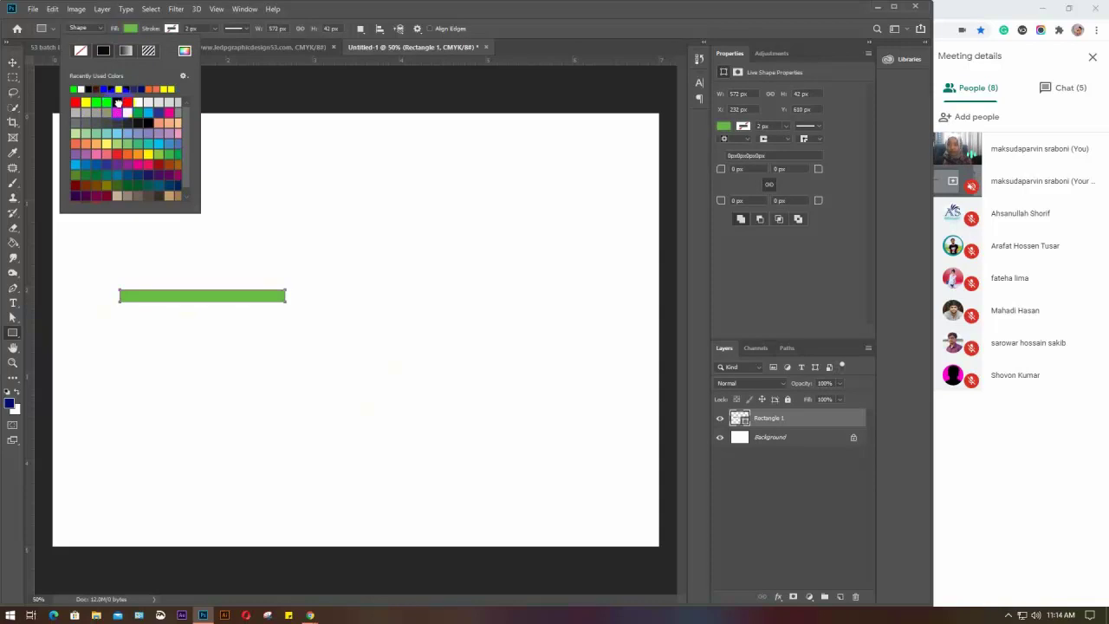
pyautogui.click(117, 103)
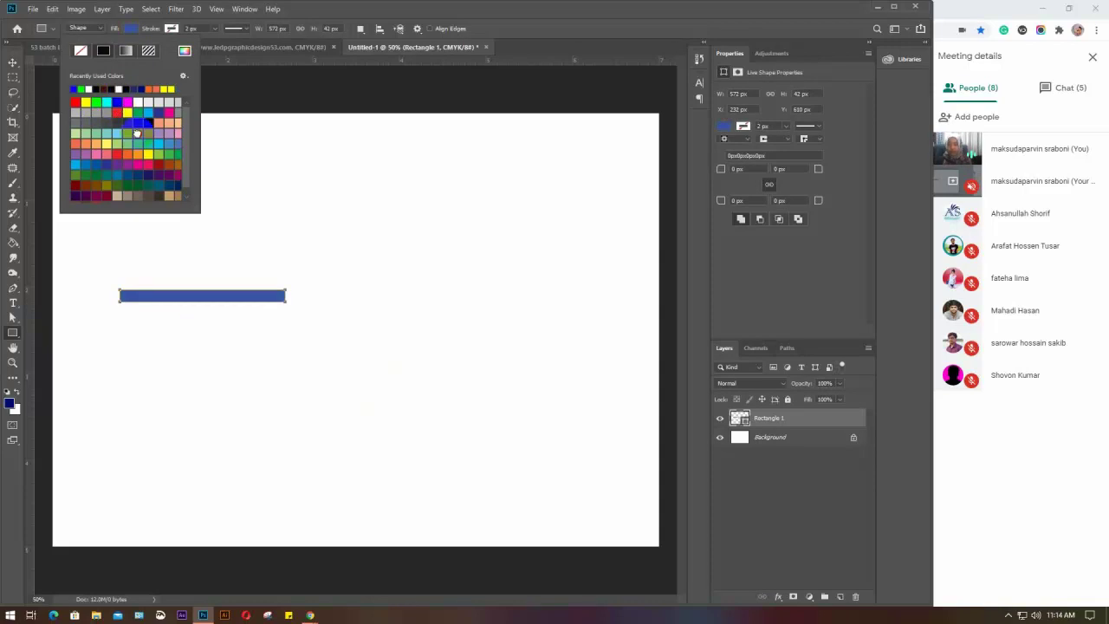
pyautogui.click(97, 88)
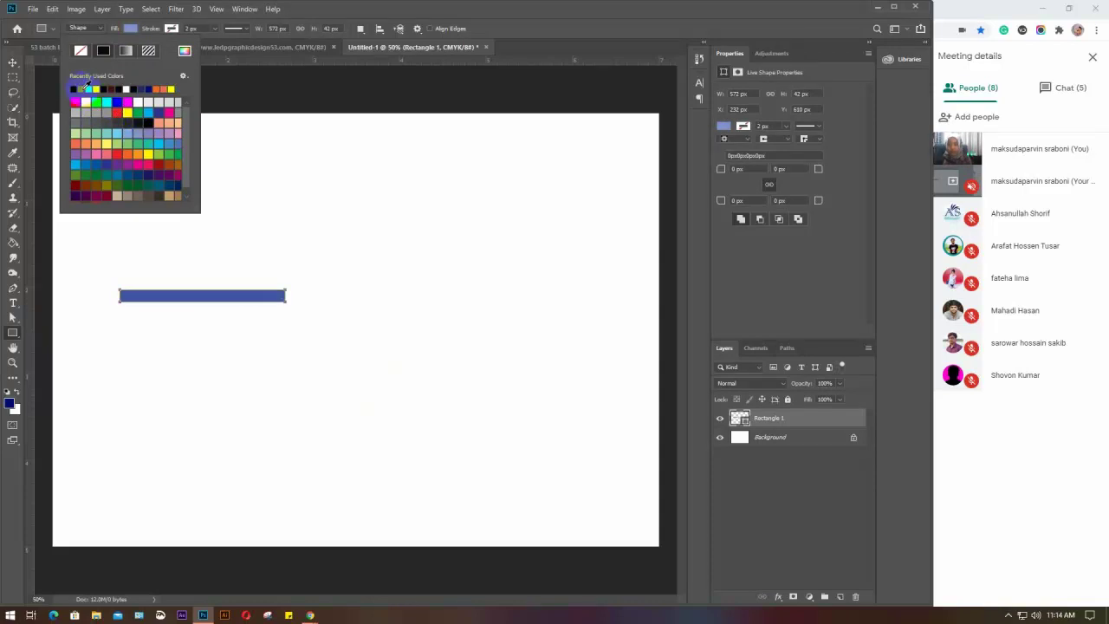
pyautogui.click(85, 88)
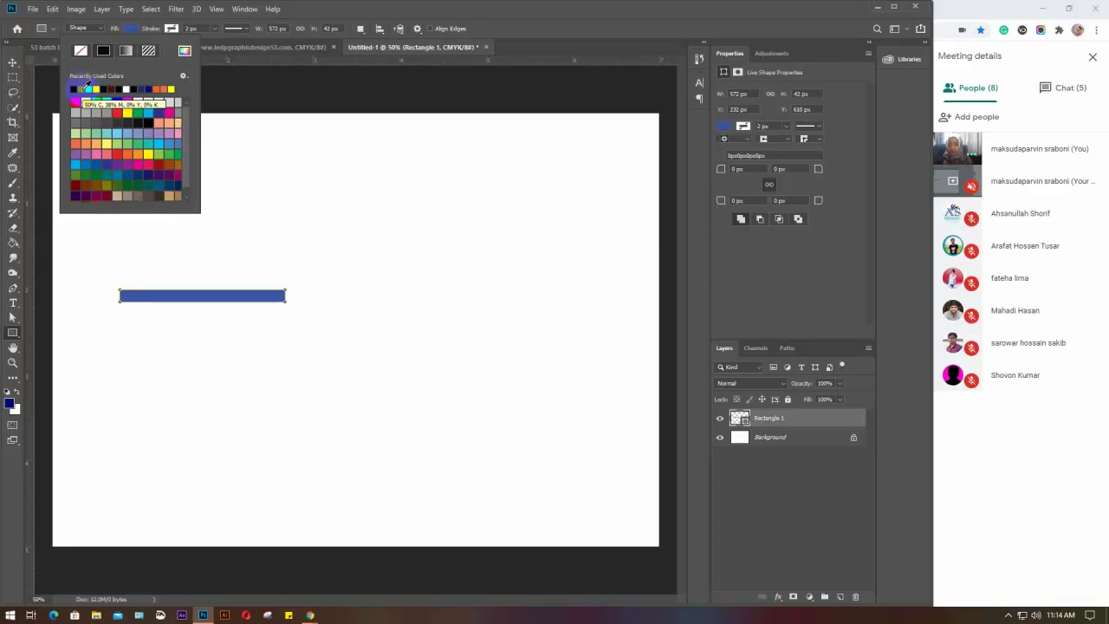
pyautogui.click(86, 84)
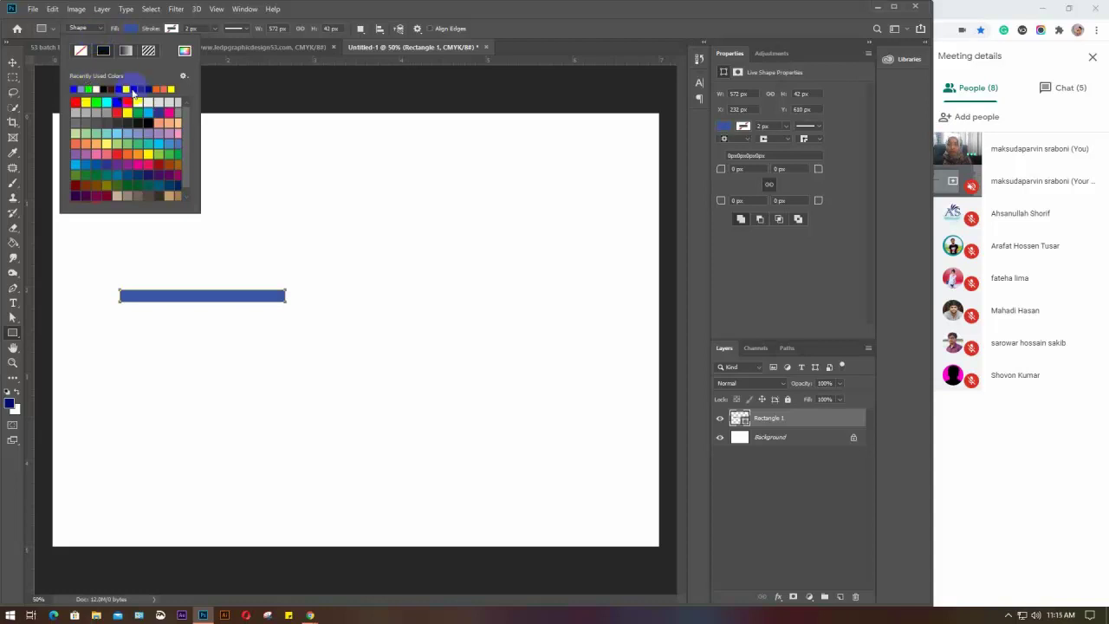
pyautogui.click(115, 103)
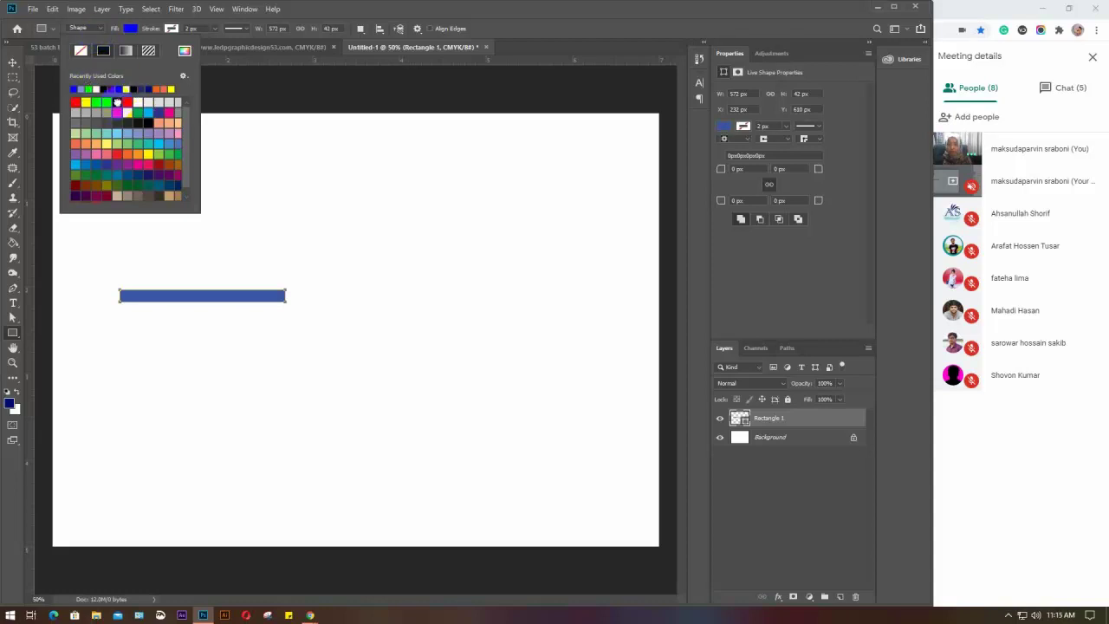
pyautogui.press('Escape')
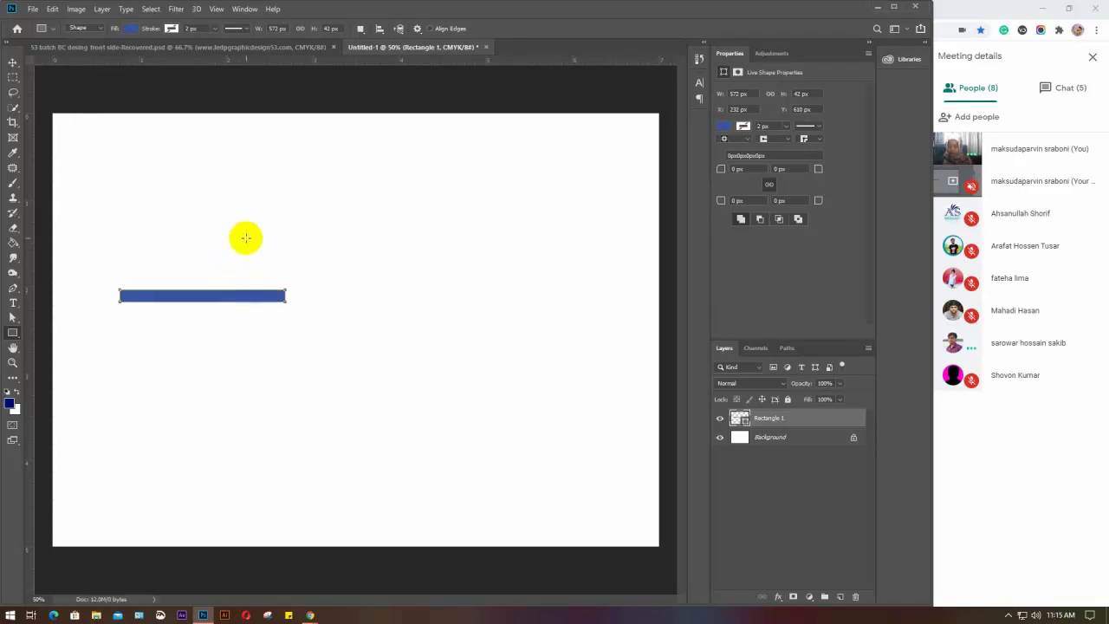
# Set the Move tool's Auto-Select to Group and delete the blue bar
pyautogui.press('v')
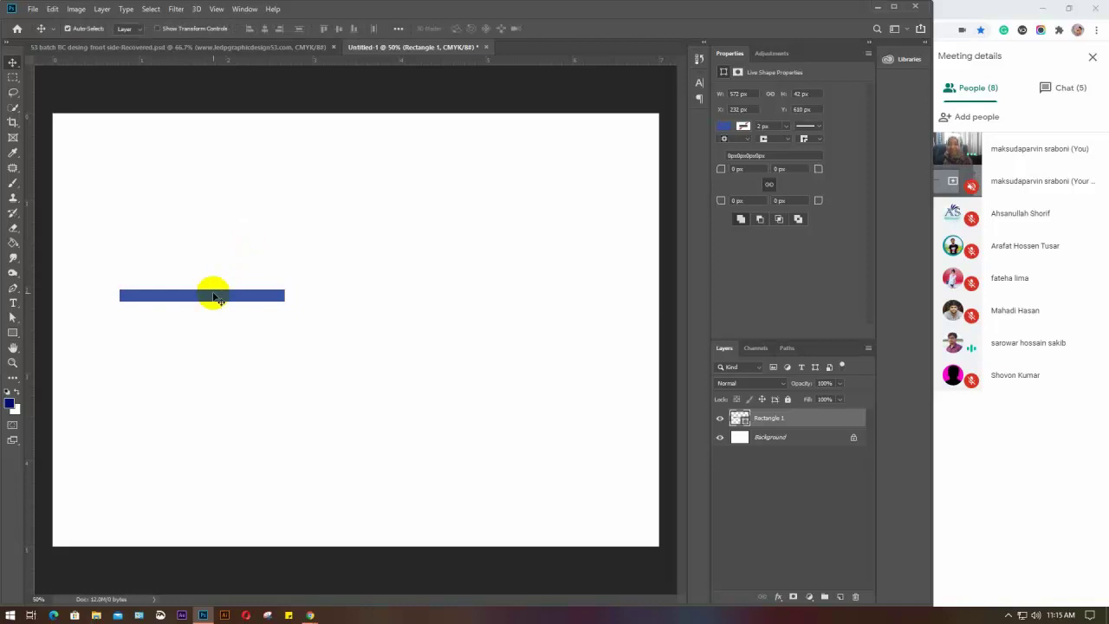
pyautogui.click(138, 29)
pyautogui.click(126, 39)
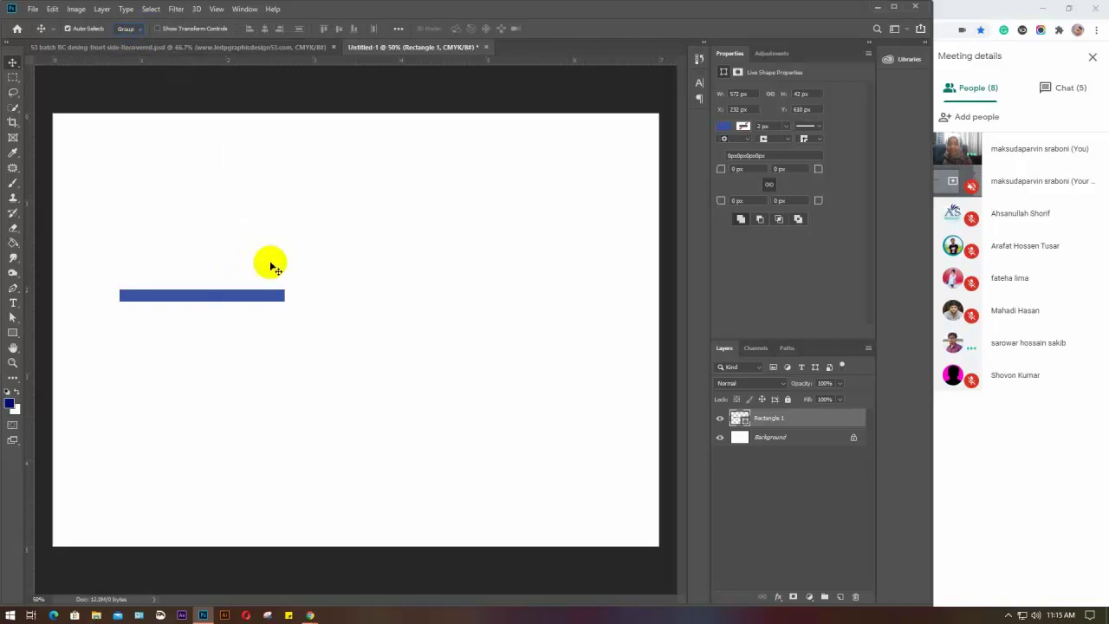
pyautogui.press('Delete')
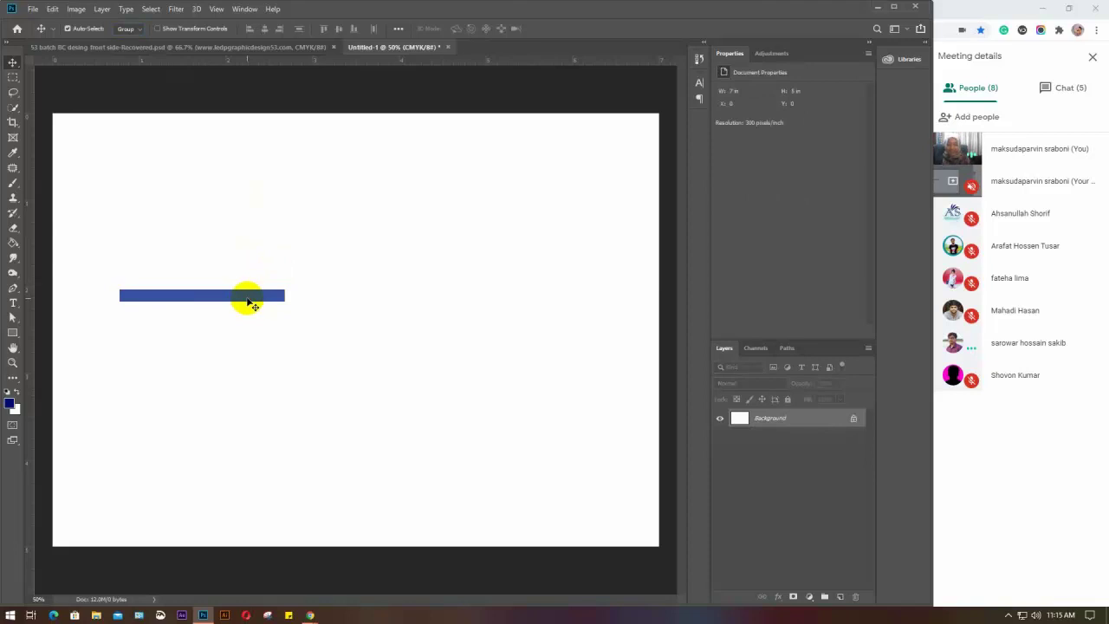
# Draw a new thin 586 × 44 px bar on the left and fill it red
pyautogui.click(13, 336)
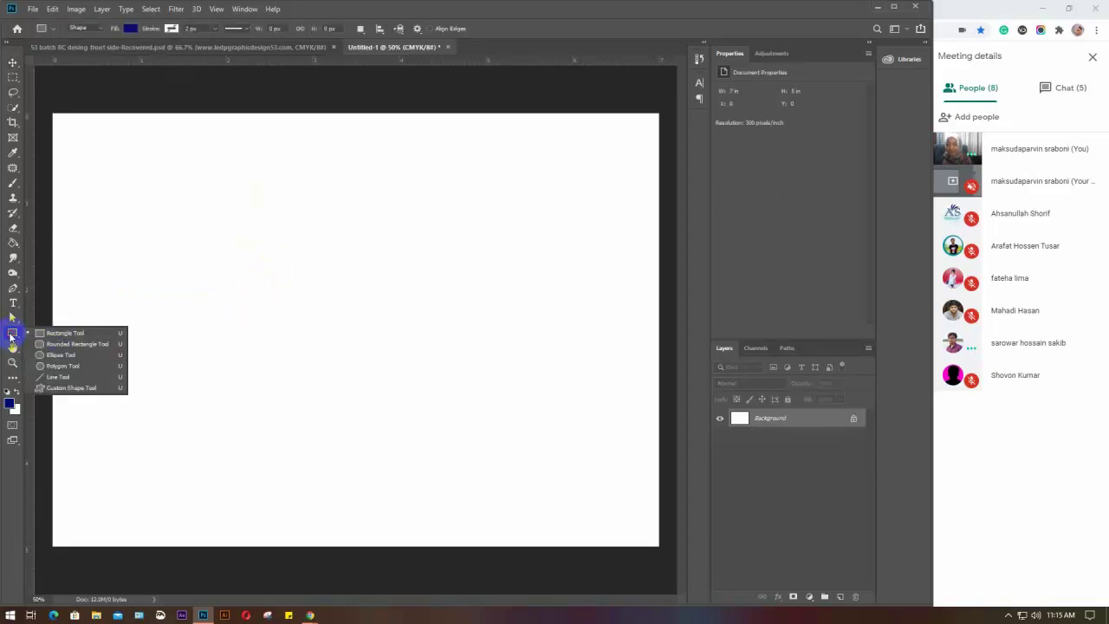
pyautogui.click(64, 329)
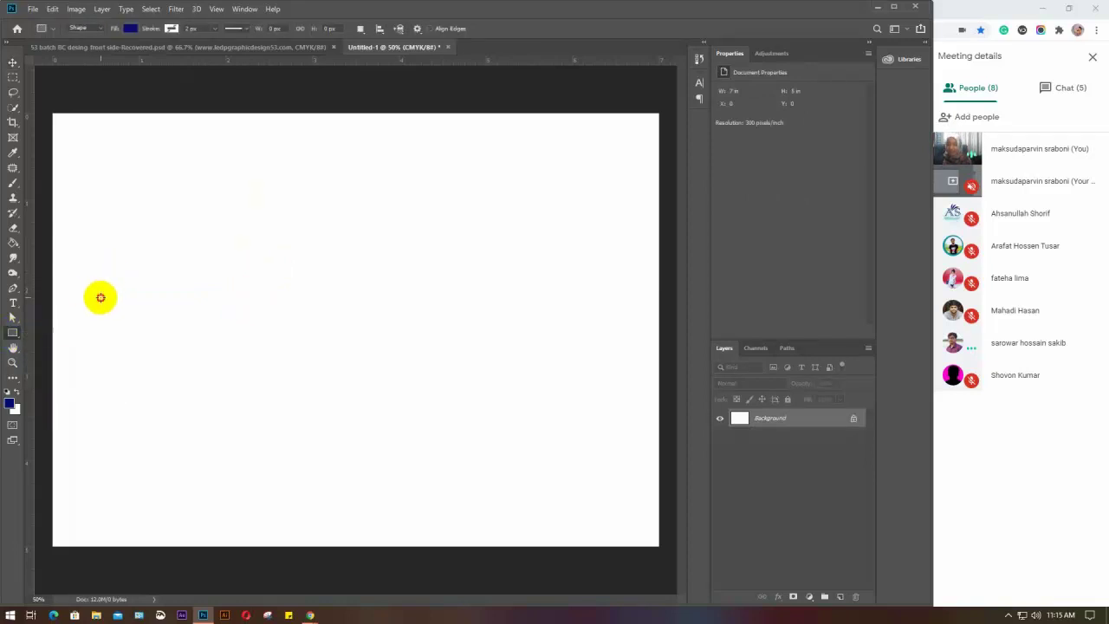
pyautogui.moveTo(101, 297); pyautogui.dragTo(267, 307)
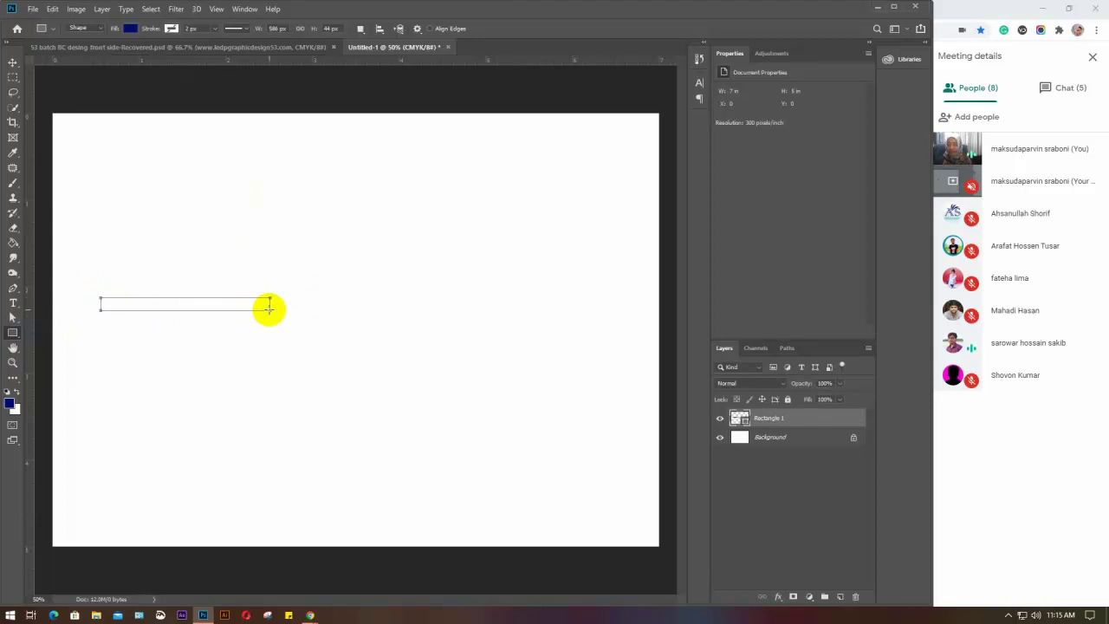
pyautogui.click(131, 28)
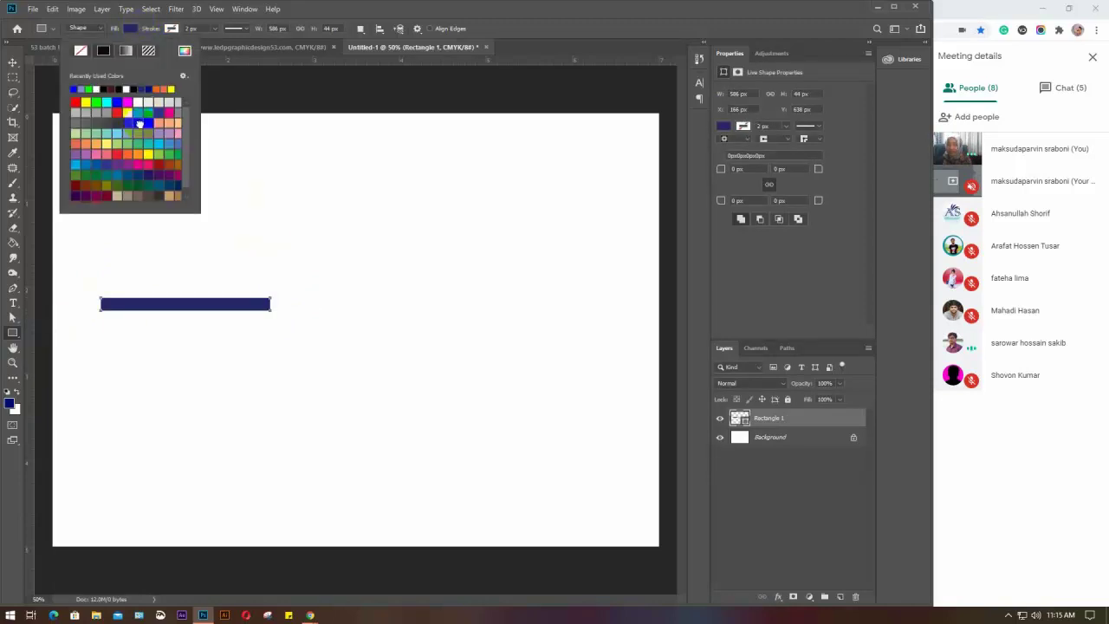
pyautogui.click(156, 89)
pyautogui.click(130, 28)
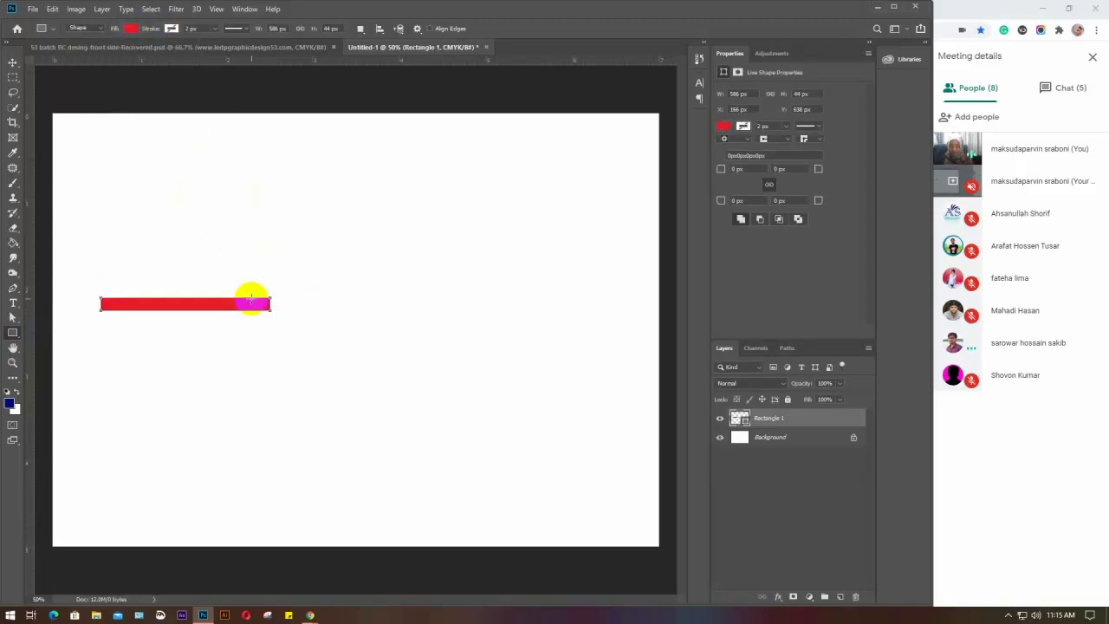
pyautogui.press('v')
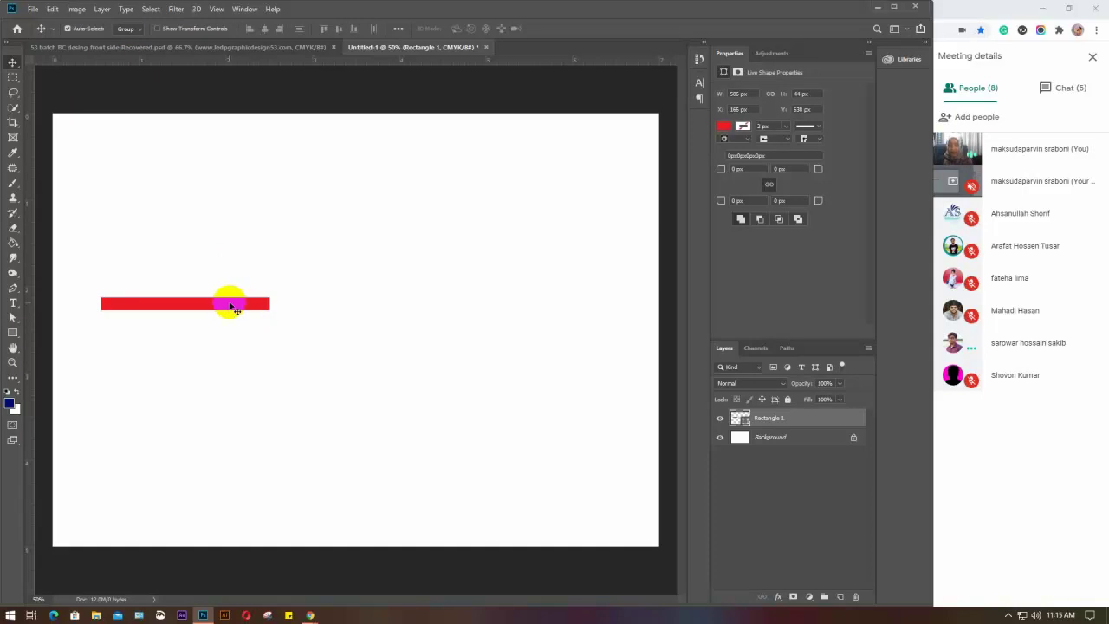
# Alt-drag copies of the red bar downward until there are seven bars, then select them all
pyautogui.moveTo(230, 307); pyautogui.dragTo(230, 325)
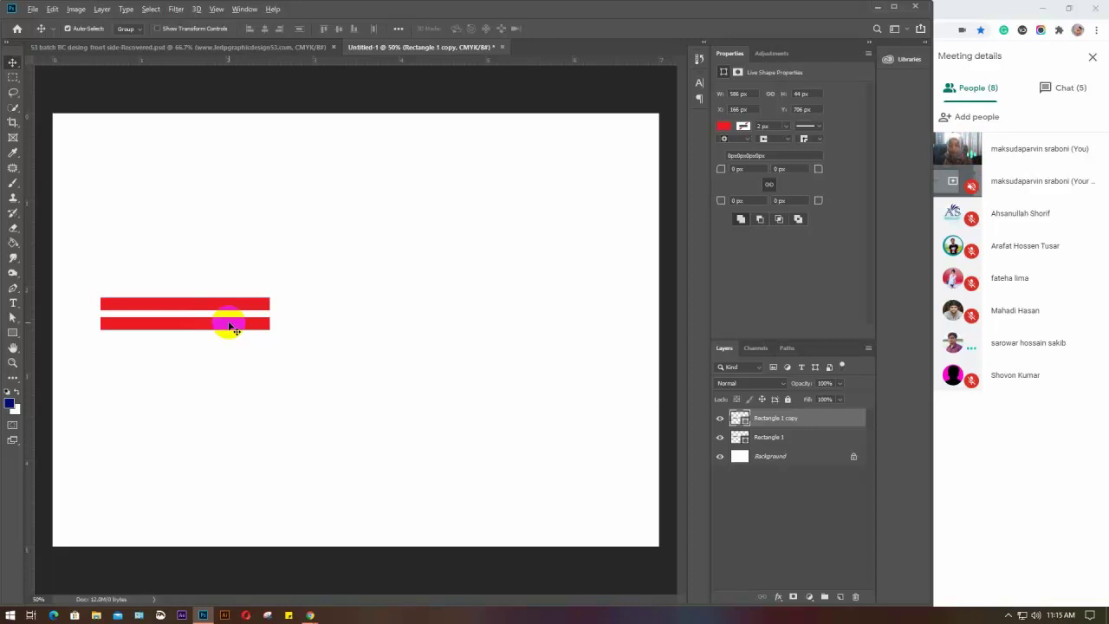
pyautogui.moveTo(220, 324); pyautogui.dragTo(222, 368)
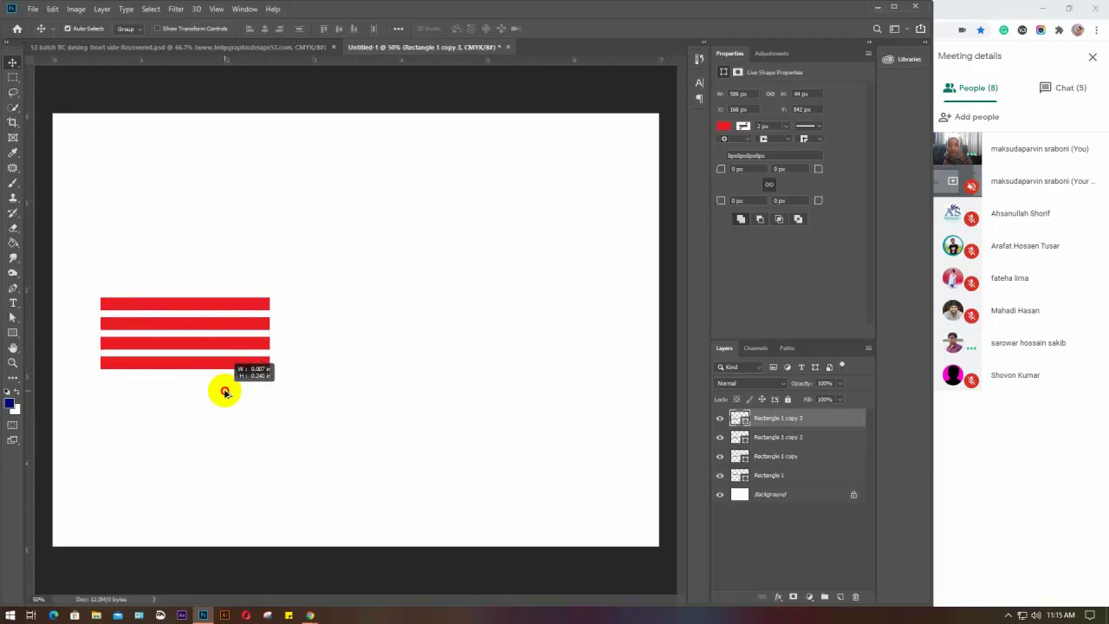
pyautogui.click(223, 371)
pyautogui.moveTo(222, 371); pyautogui.dragTo(218, 438)
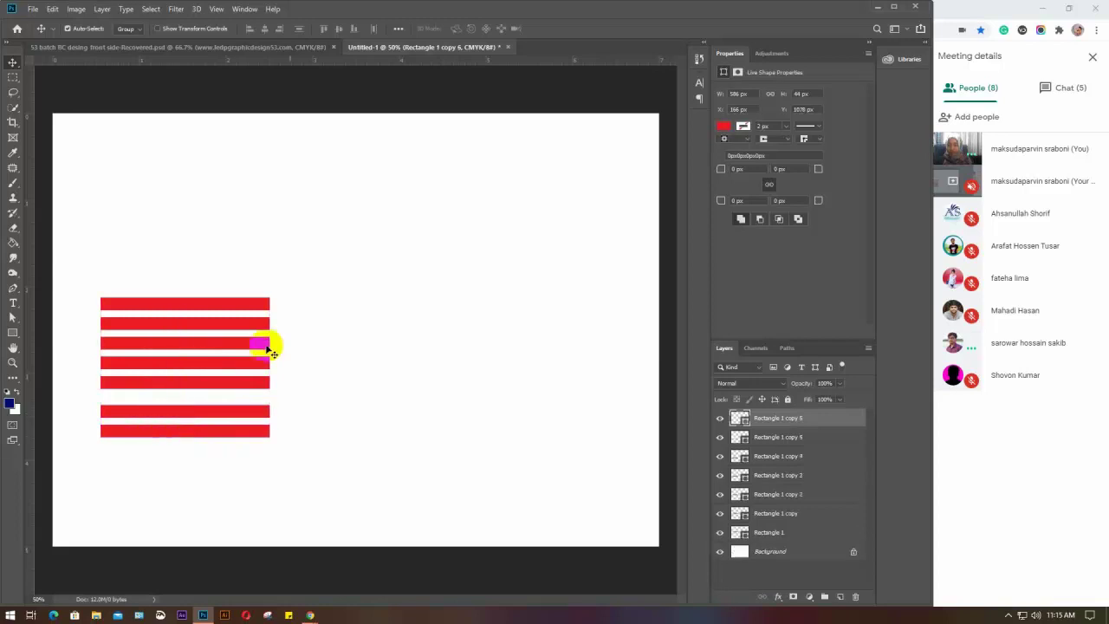
pyautogui.moveTo(295, 282); pyautogui.dragTo(225, 472)
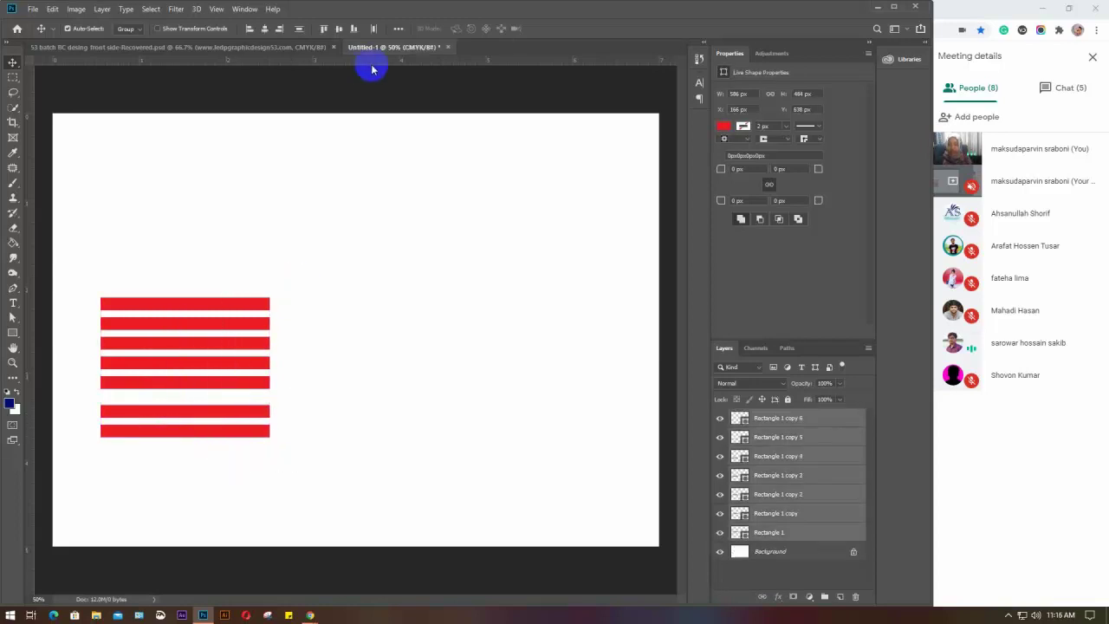
# Distribute the seven bars by vertical centres, then deselect and reselect all seven
pyautogui.click(300, 31)
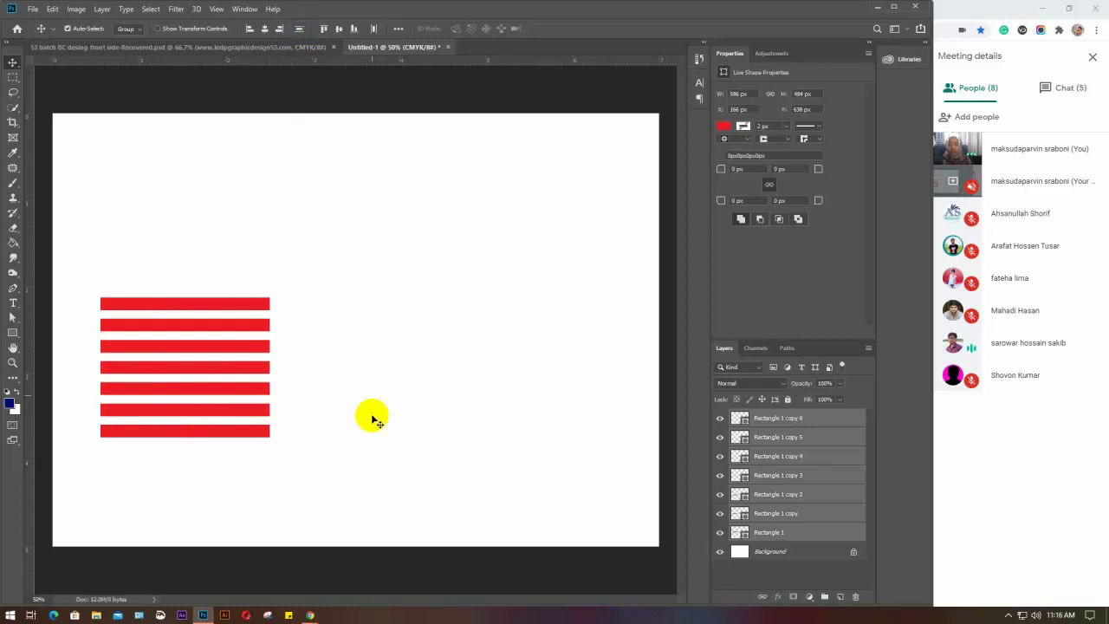
pyautogui.click(363, 355)
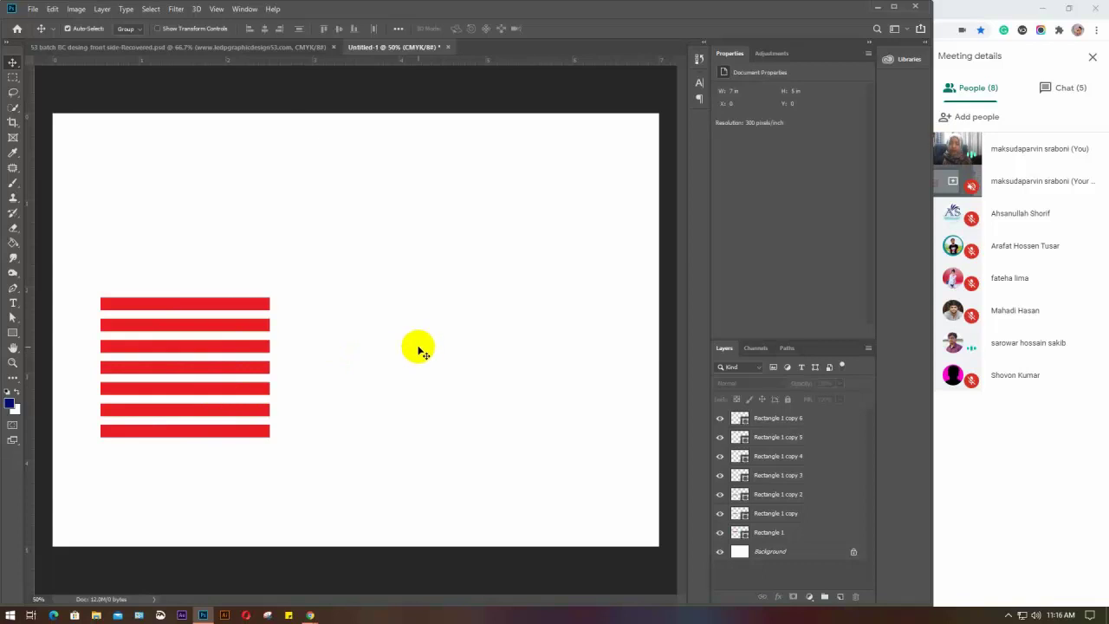
pyautogui.moveTo(234, 354); pyautogui.dragTo(203, 374)
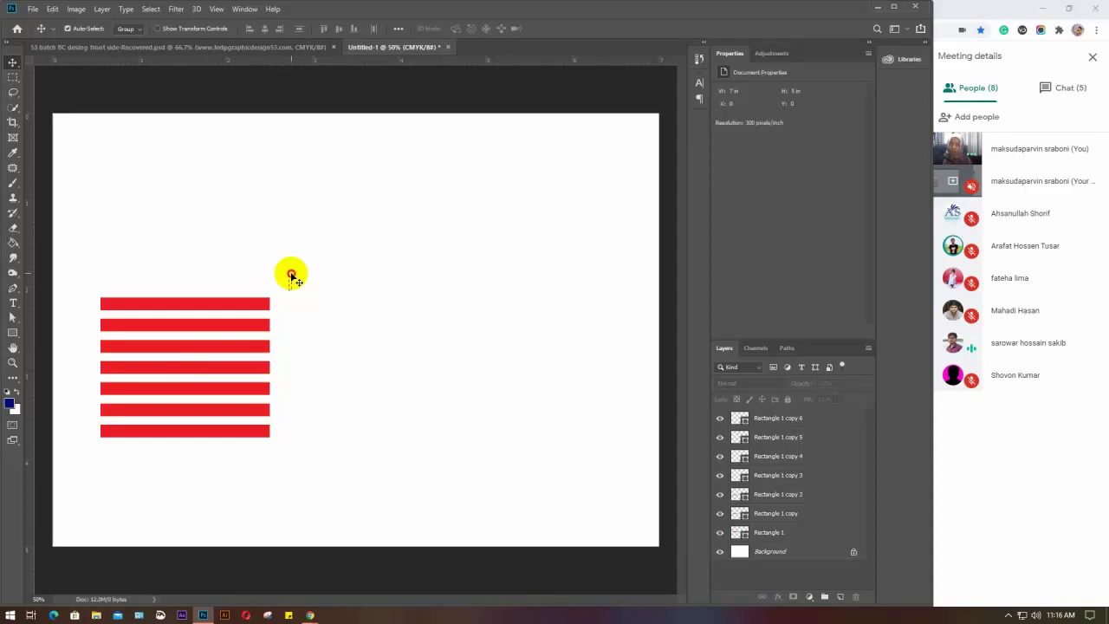
pyautogui.moveTo(292, 272); pyautogui.dragTo(252, 463)
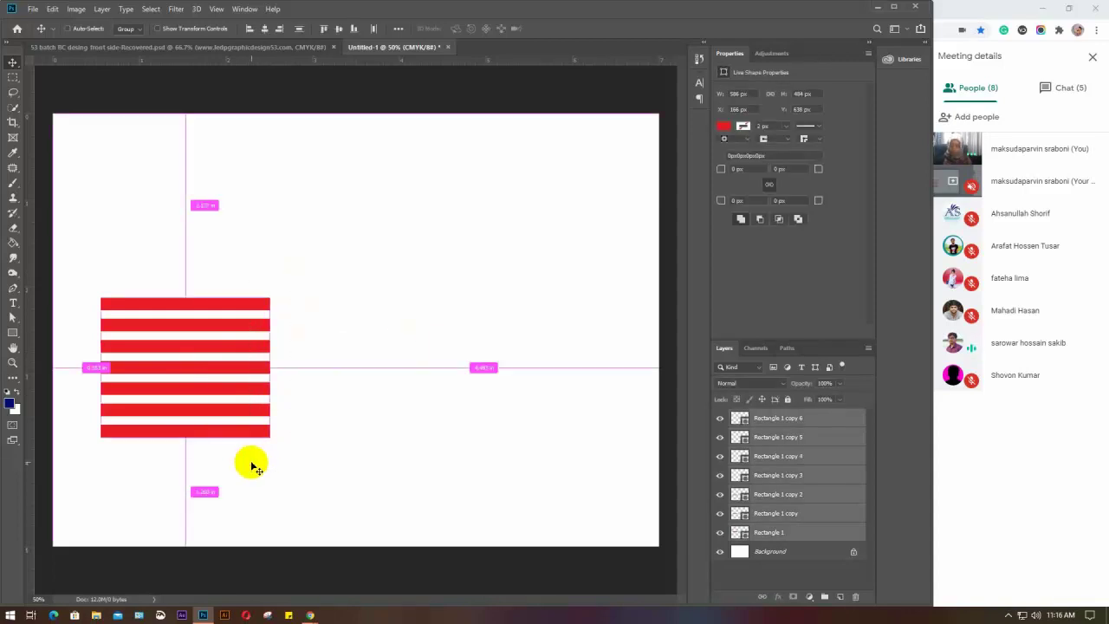
# Stretch all seven red stripes wider to the right
pyautogui.hotkey('ctrl', 't')
pyautogui.moveTo(270, 367); pyautogui.dragTo(303, 366)
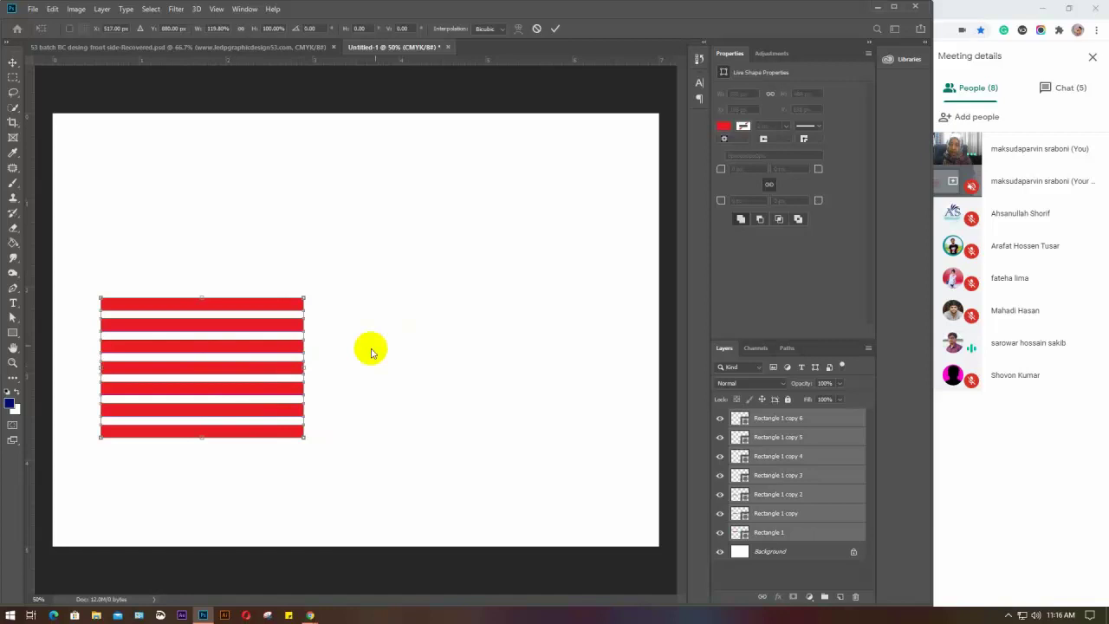
pyautogui.press('Return')
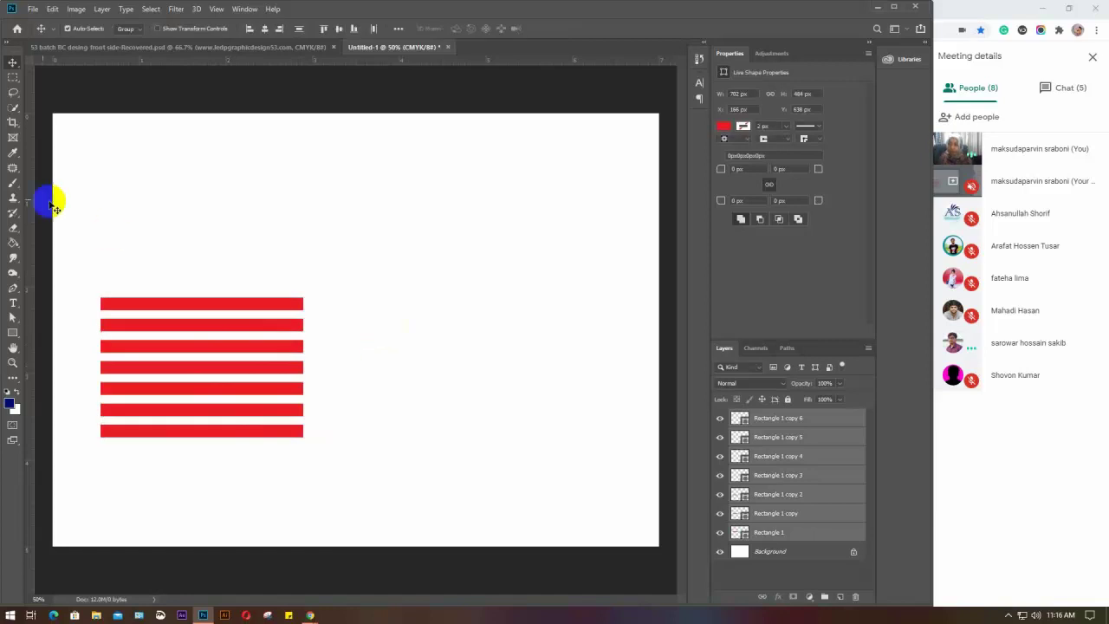
# Pick the Eraser and view the Rectangle 1 copy 6 layer options without changing anything
pyautogui.click(12, 229)
pyautogui.moveTo(11, 229); pyautogui.dragTo(70, 230)
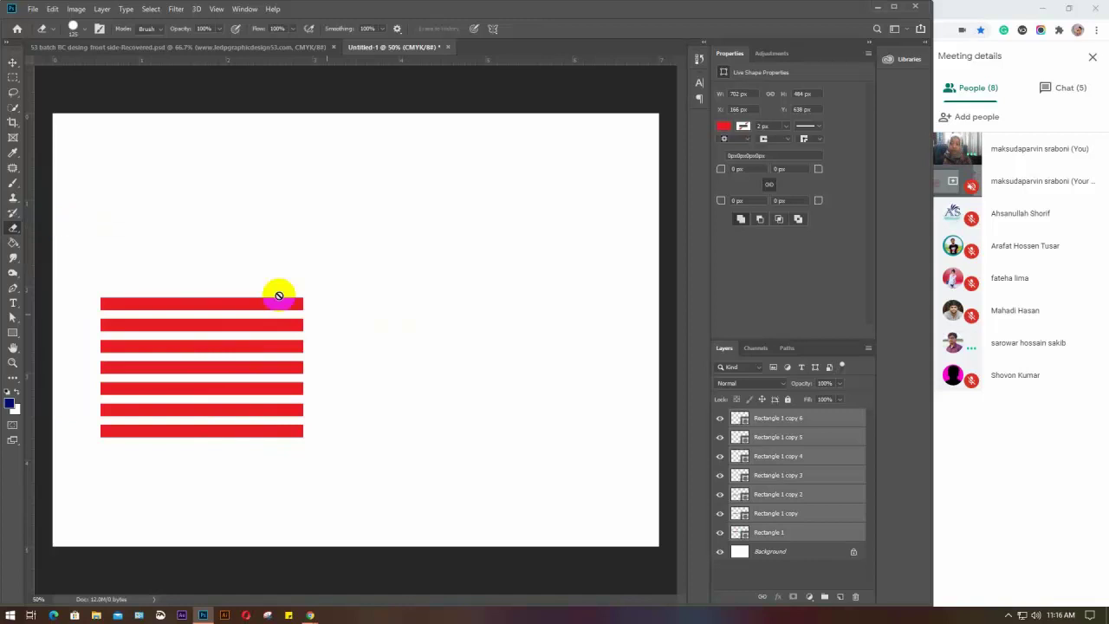
pyautogui.click(802, 421)
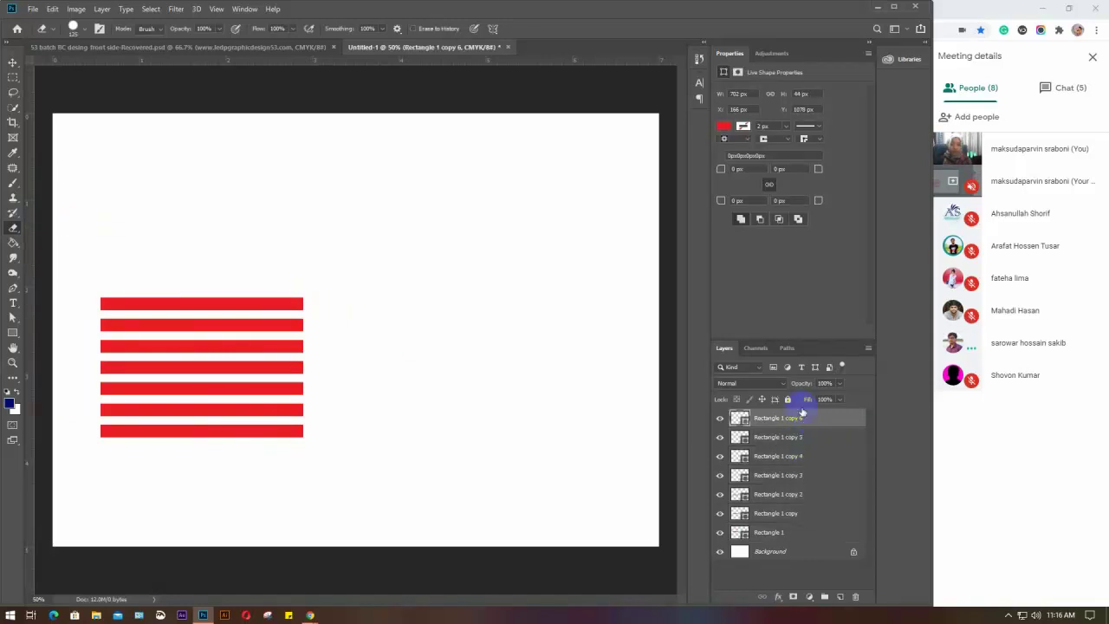
pyautogui.rightClick(814, 420)
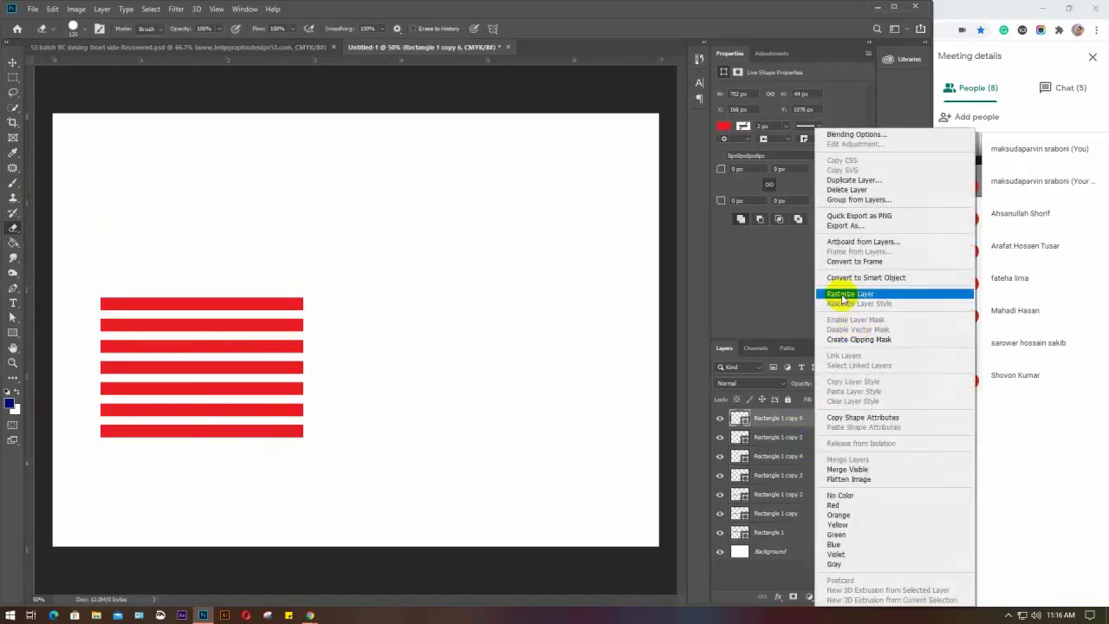
pyautogui.click(366, 313)
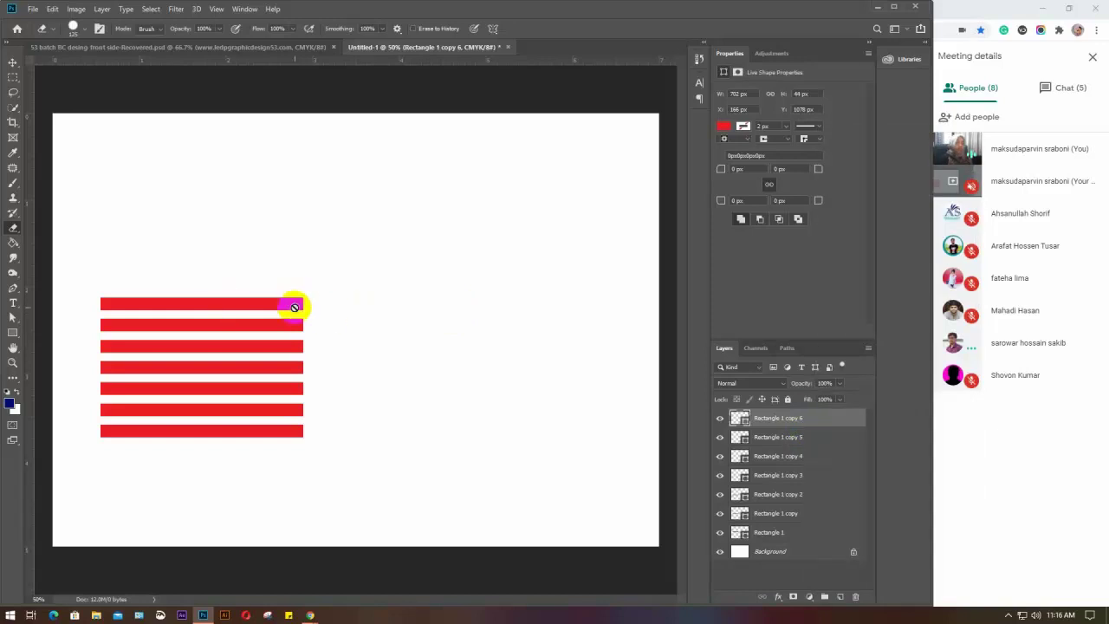
pyautogui.press('v')
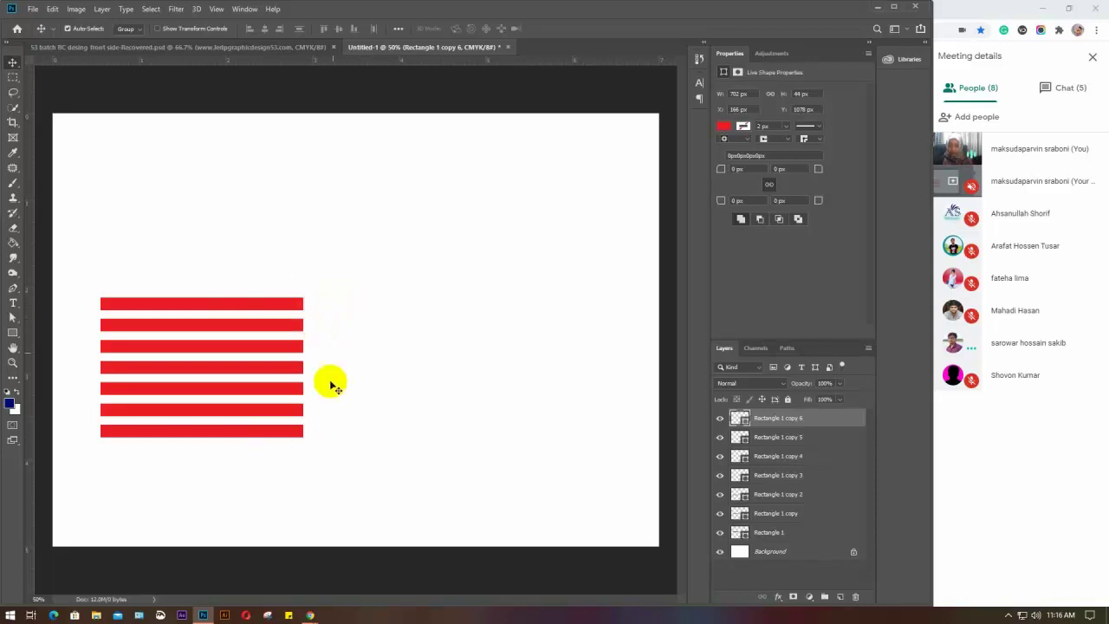
# Narrow the lower six stripes, then the three middle ones, from the right
pyautogui.click(308, 336)
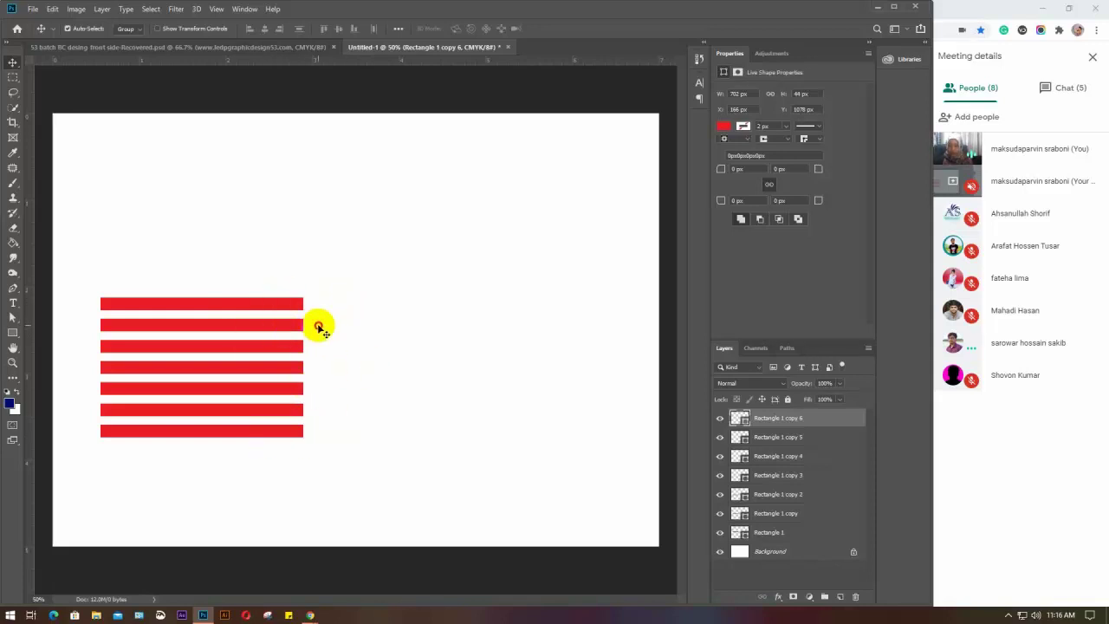
pyautogui.moveTo(319, 326); pyautogui.dragTo(272, 415)
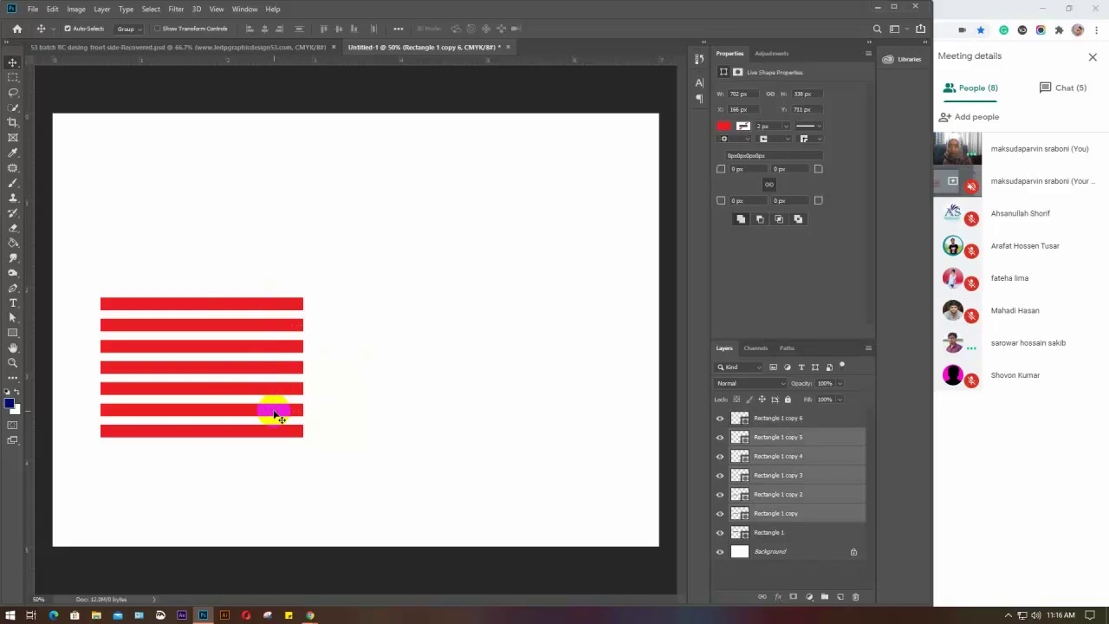
pyautogui.hotkey('ctrl', 't')
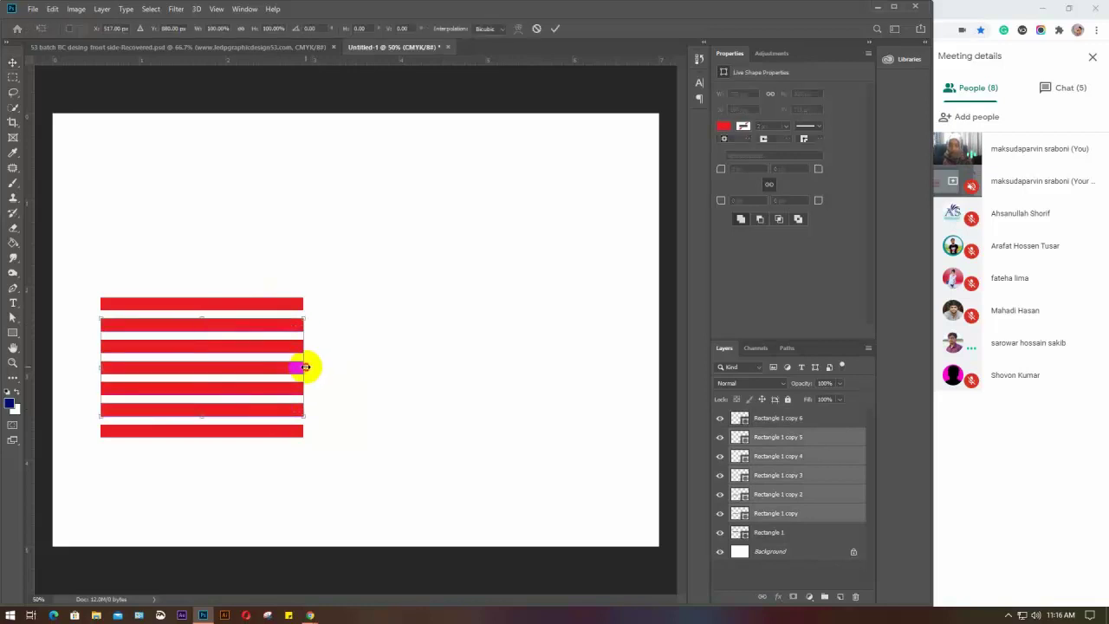
pyautogui.moveTo(305, 367); pyautogui.dragTo(276, 369)
pyautogui.press('Return')
pyautogui.hotkey('ctrl', 't')
pyautogui.press('Return')
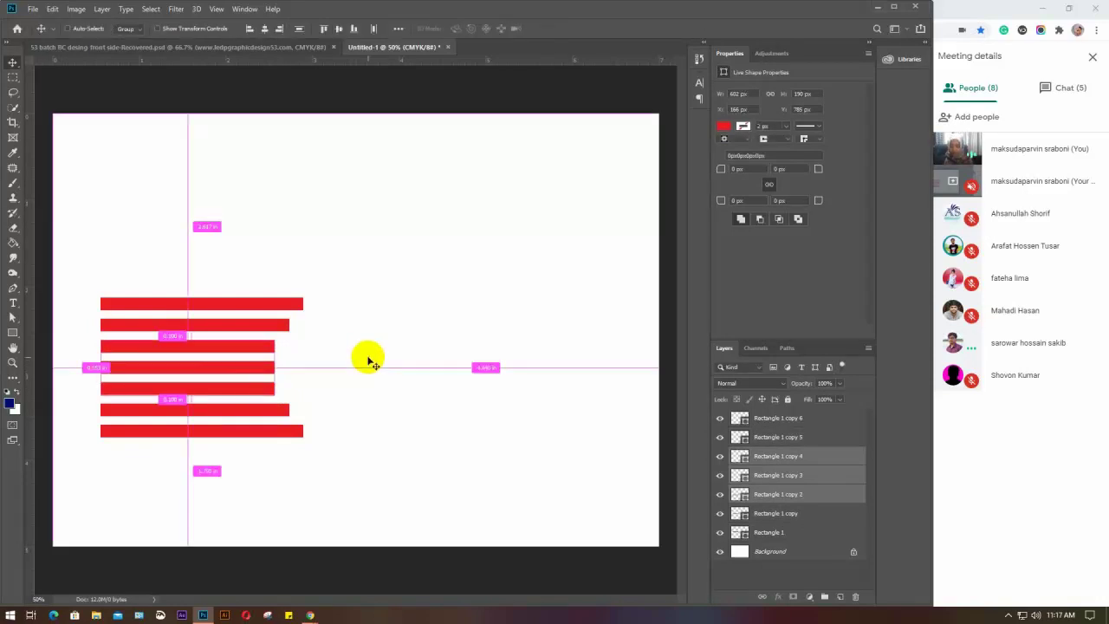
# Shorten the middle stripe further and group all seven stripes into Group 1
pyautogui.click(230, 367)
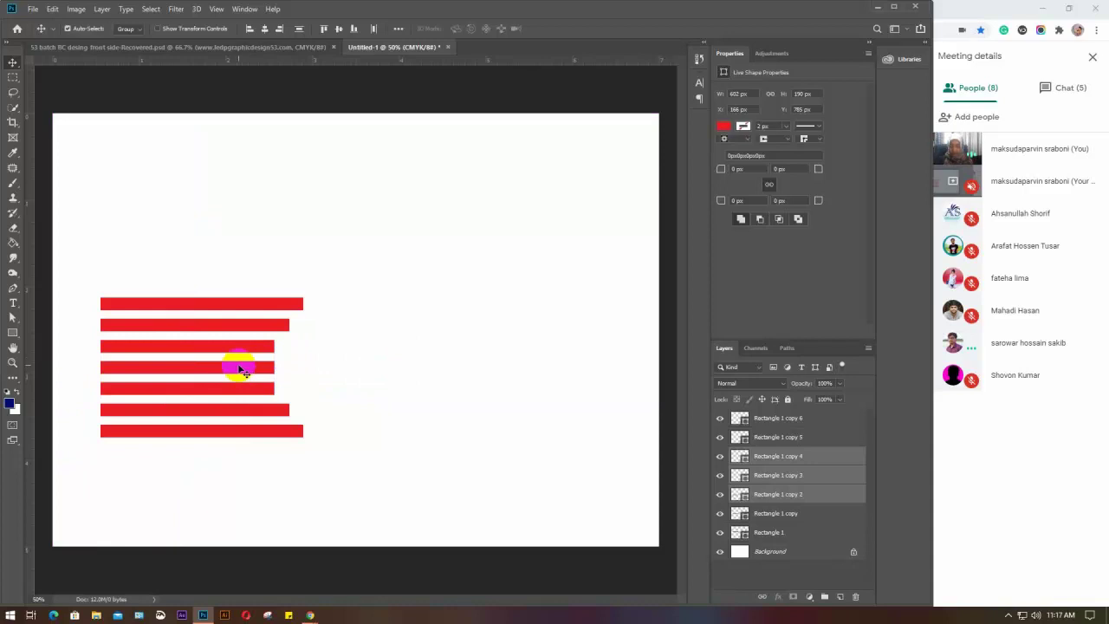
pyautogui.click(371, 364)
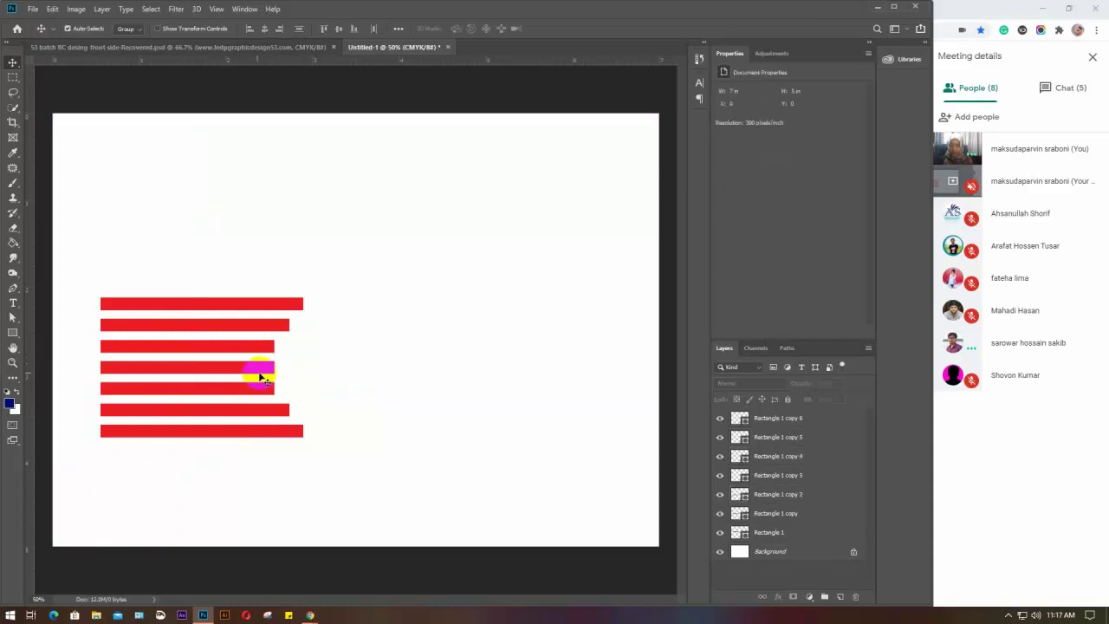
pyautogui.click(259, 373)
pyautogui.hotkey('ctrl', 't')
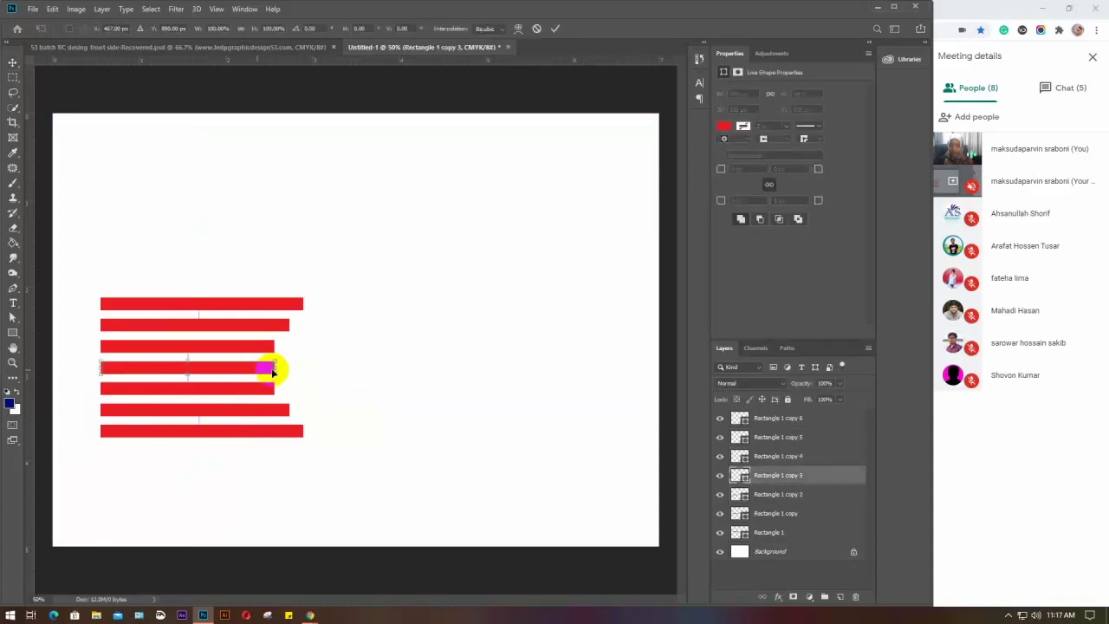
pyautogui.moveTo(270, 368); pyautogui.dragTo(249, 369)
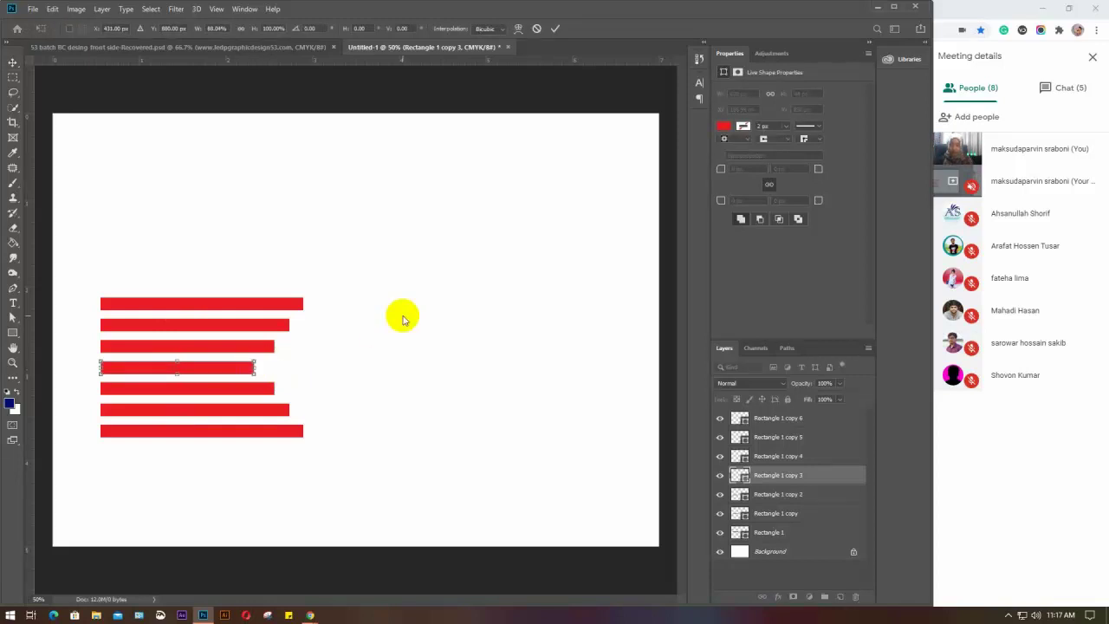
pyautogui.press('Return')
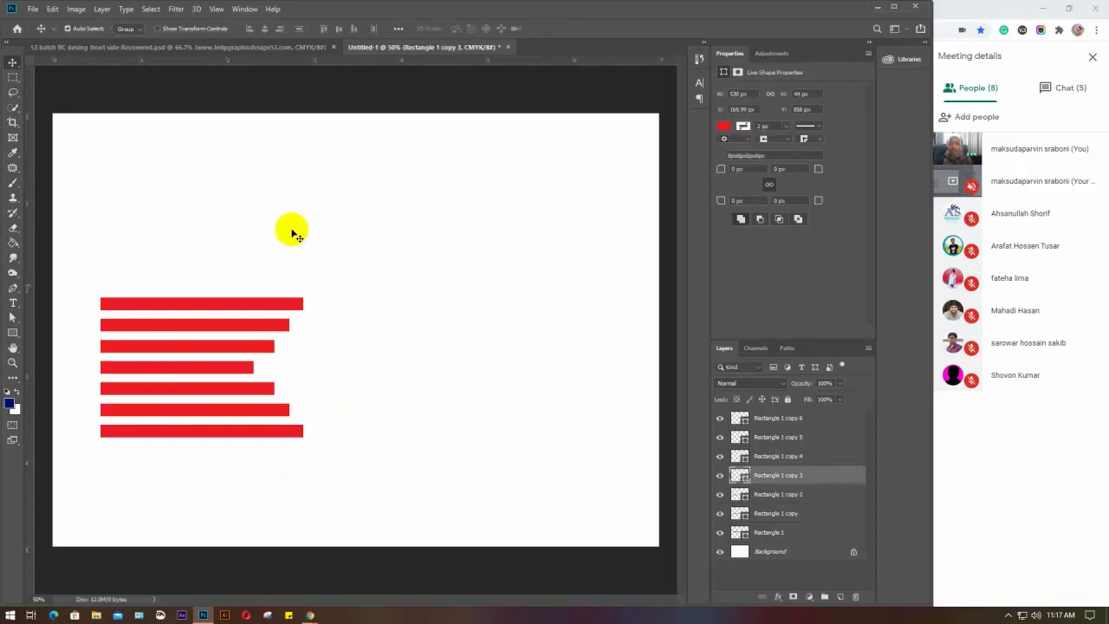
pyautogui.moveTo(154, 257); pyautogui.dragTo(255, 489)
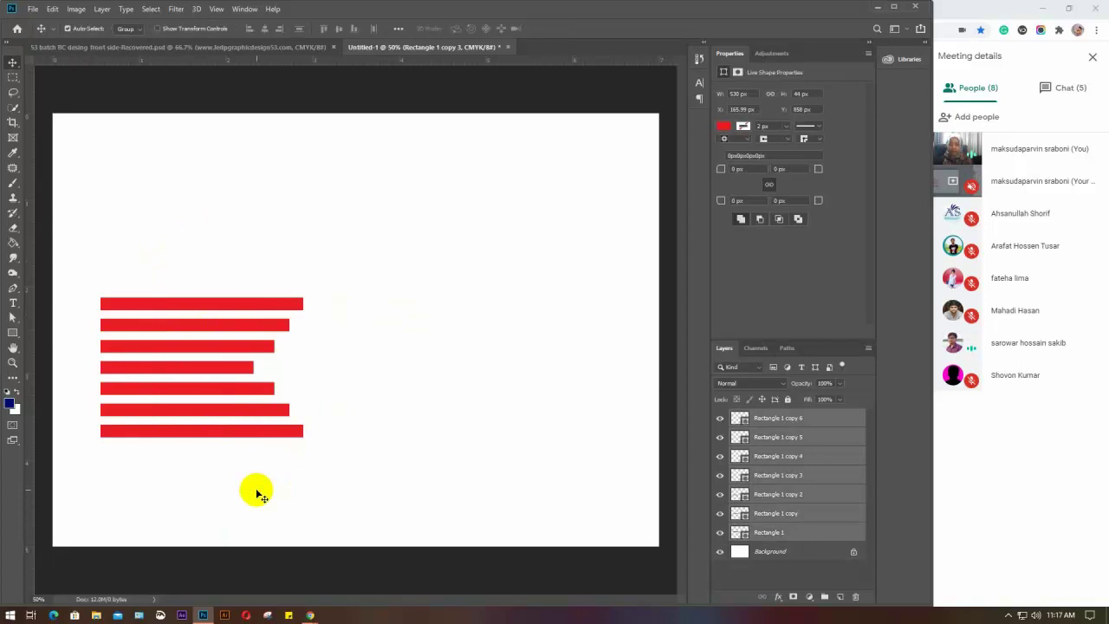
pyautogui.hotkey('ctrl', 'g')
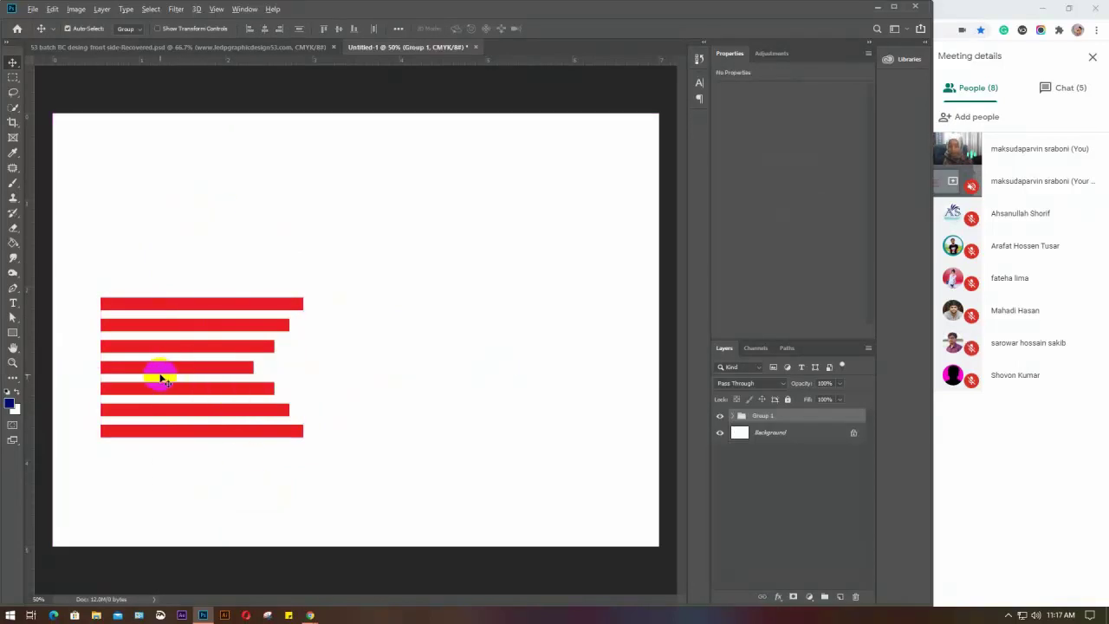
# Duplicate Group 1 to the right and flip the copy horizontally
pyautogui.moveTo(158, 376); pyautogui.dragTo(476, 375)
pyautogui.hotkey('ctrl', 't')
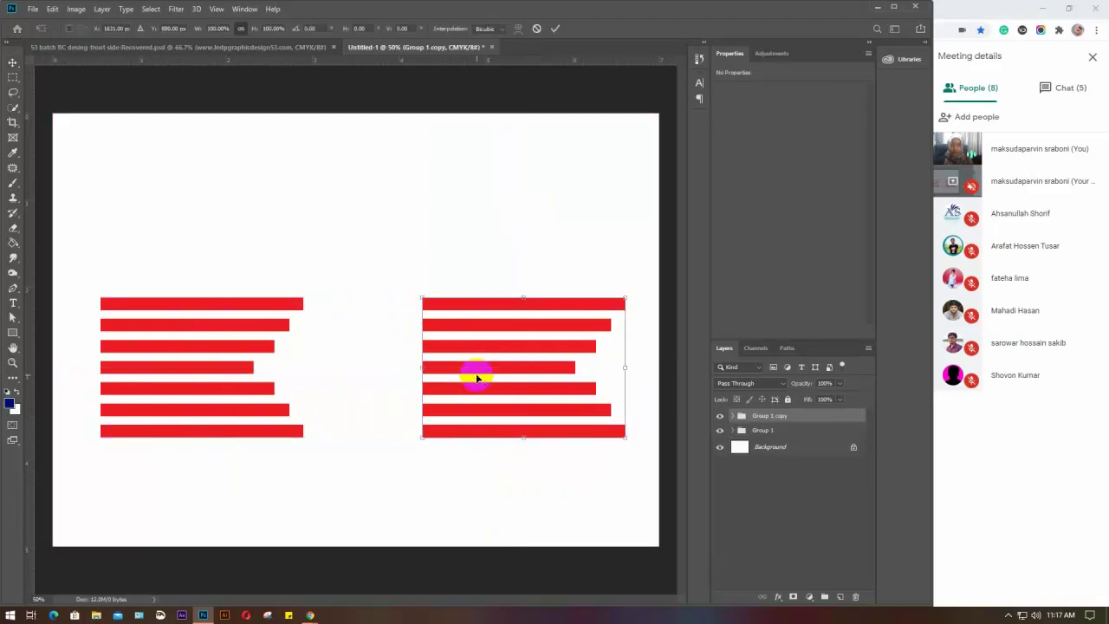
pyautogui.rightClick(476, 378)
pyautogui.click(511, 516)
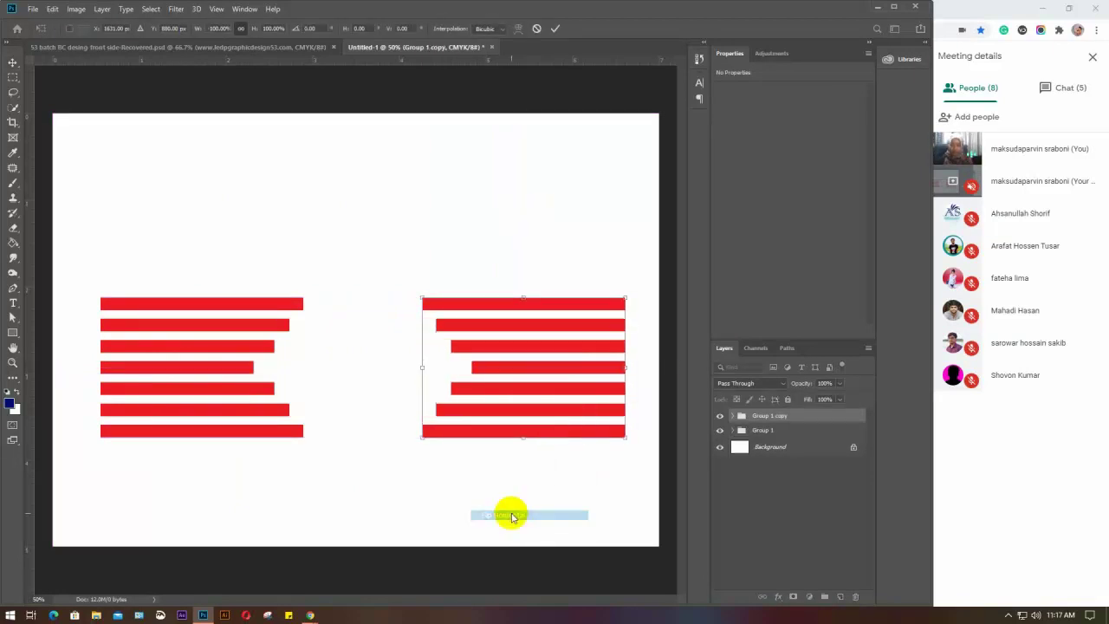
pyautogui.doubleClick(494, 381)
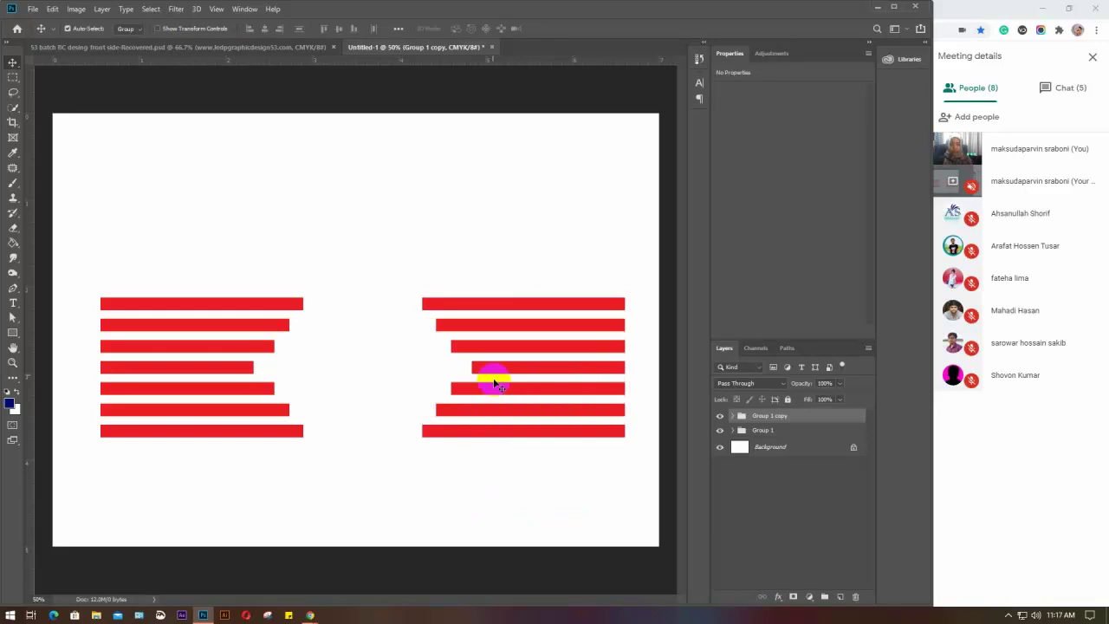
# Push both stripe groups to the card edges and begin closing Untitled-1
pyautogui.moveTo(495, 348); pyautogui.dragTo(533, 339)
pyautogui.moveTo(248, 304); pyautogui.dragTo(200, 305)
pyautogui.click(292, 230)
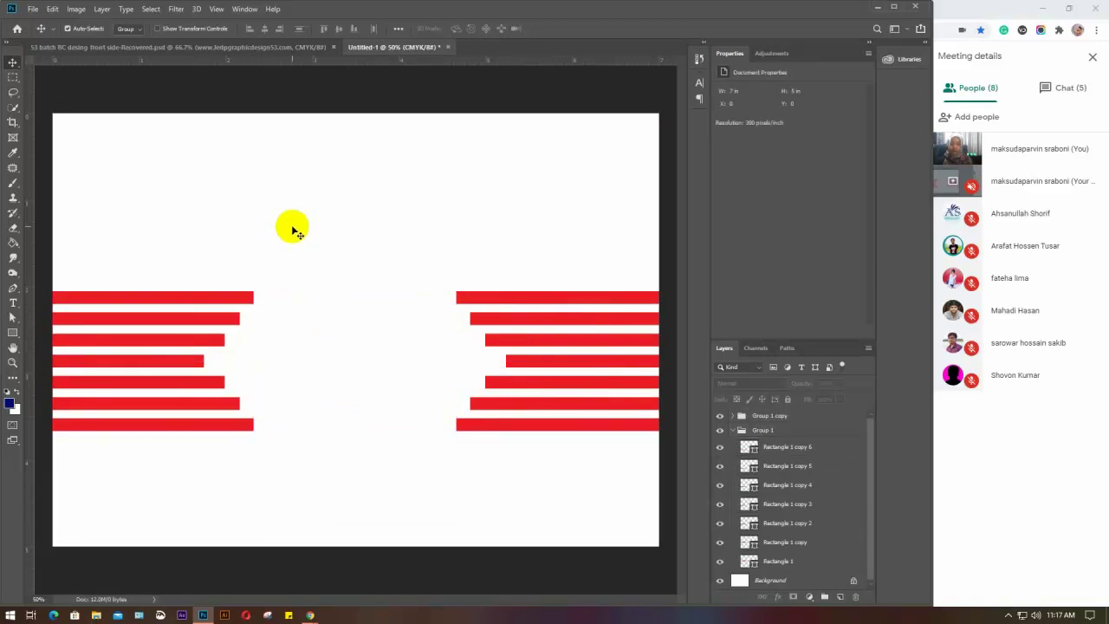
pyautogui.click(448, 48)
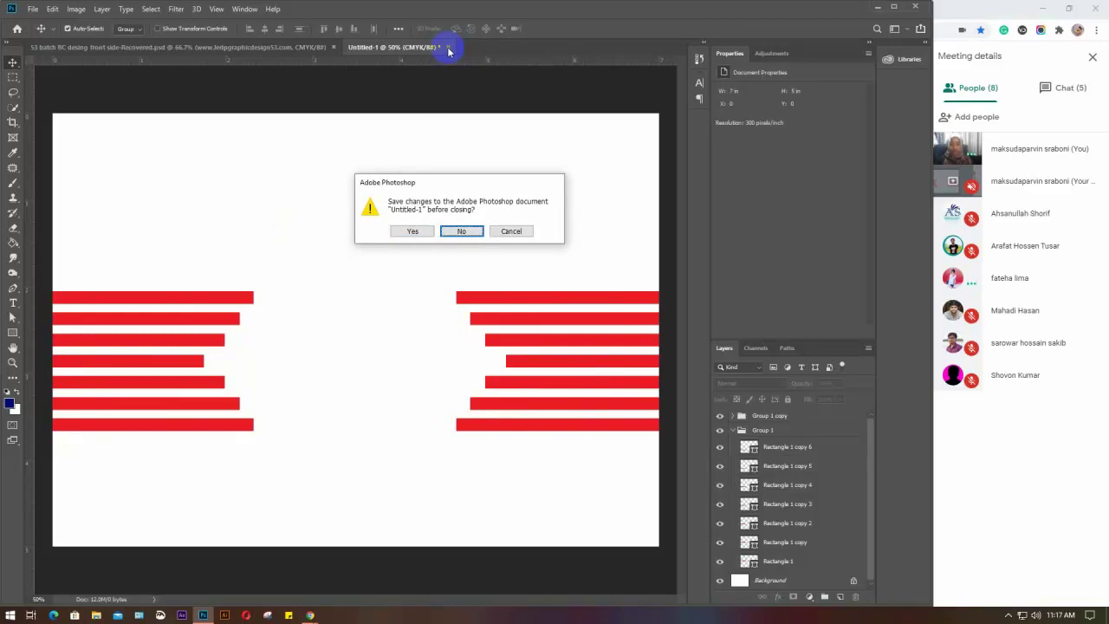
# Cancel the save prompt and delete the red stripe groups, leaving the white Background
pyautogui.click(511, 234)
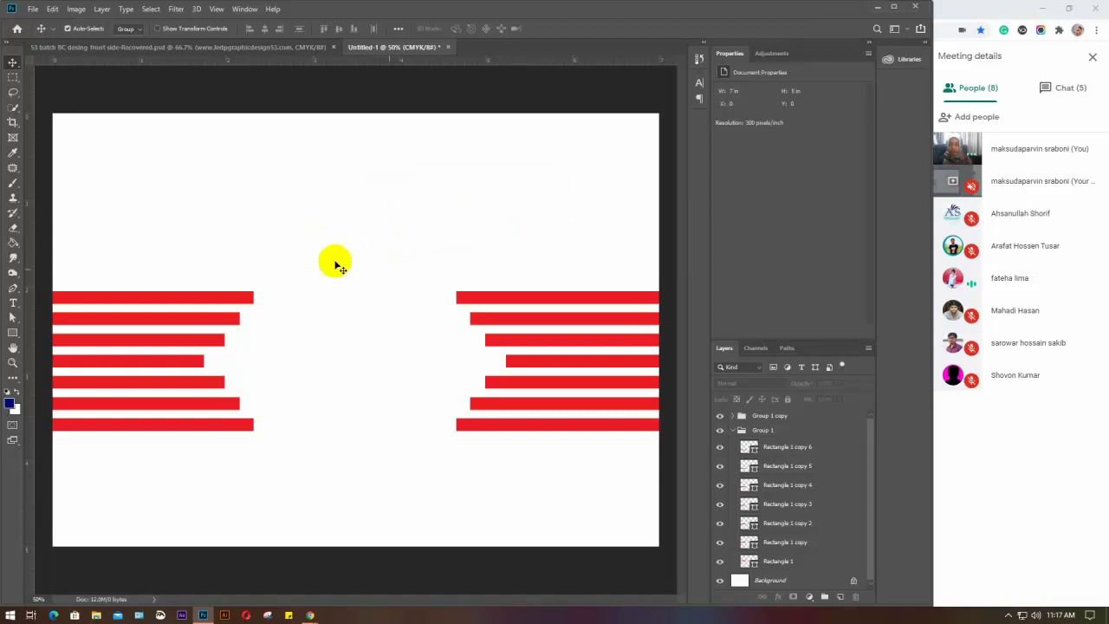
pyautogui.click(783, 417)
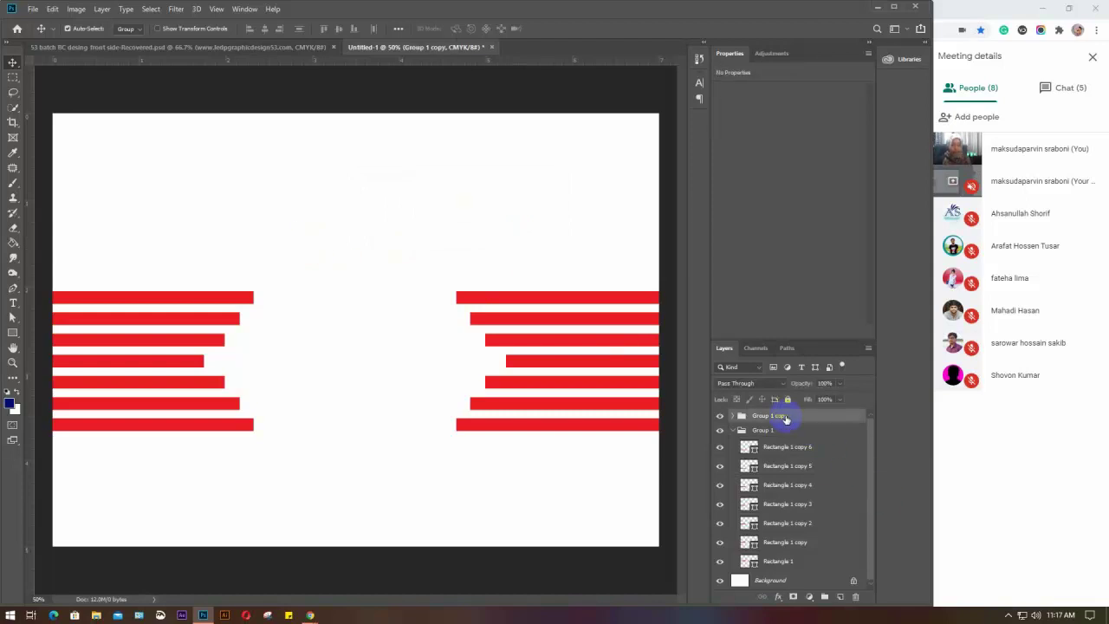
pyautogui.press('Delete')
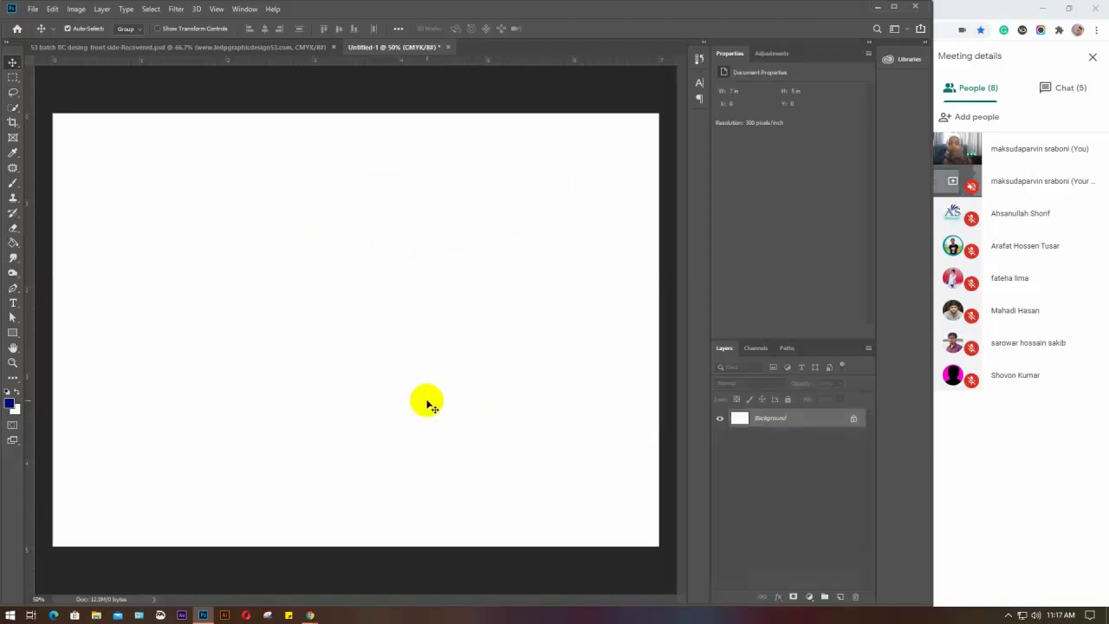
# Draw a long thin navy rectangle on the card's left and drag it upward
pyautogui.moveTo(14, 334); pyautogui.dragTo(38, 339)
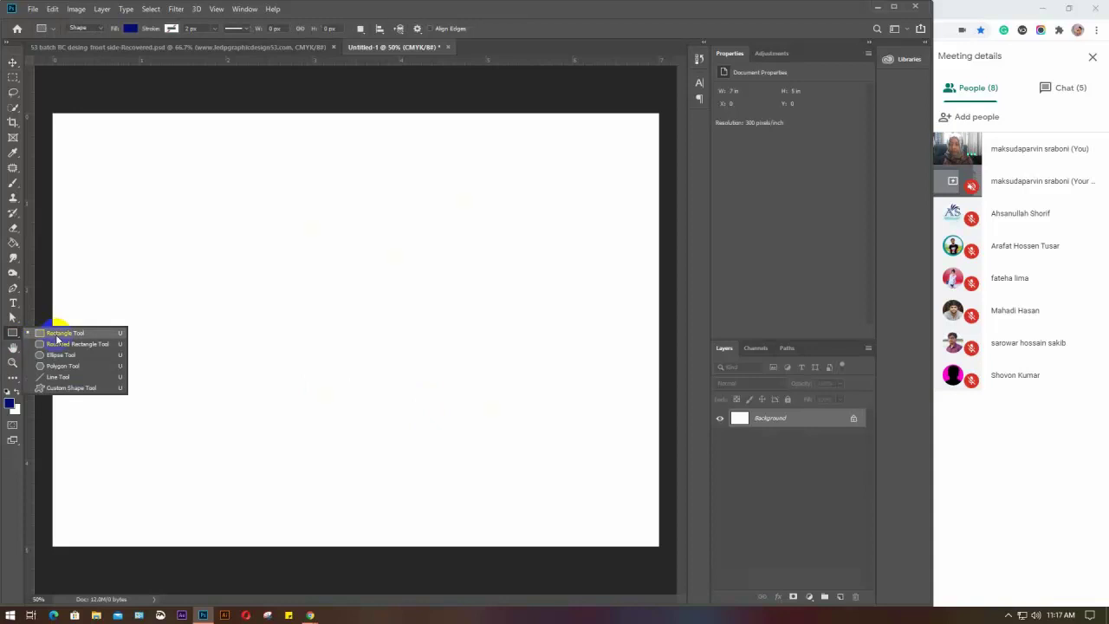
pyautogui.click(83, 338)
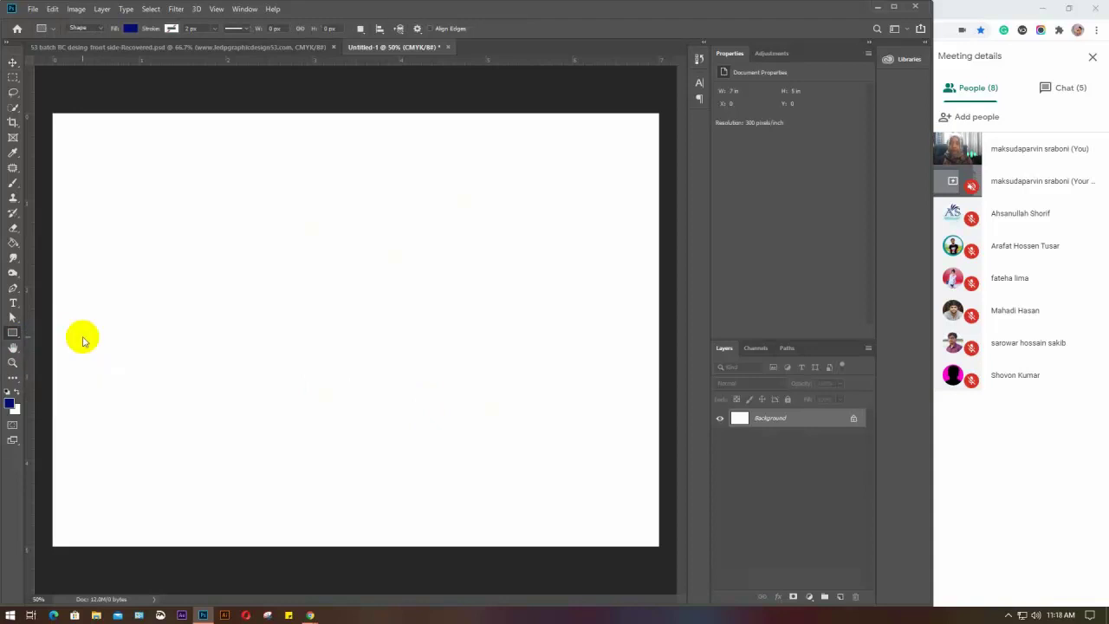
pyautogui.moveTo(105, 310); pyautogui.dragTo(325, 321)
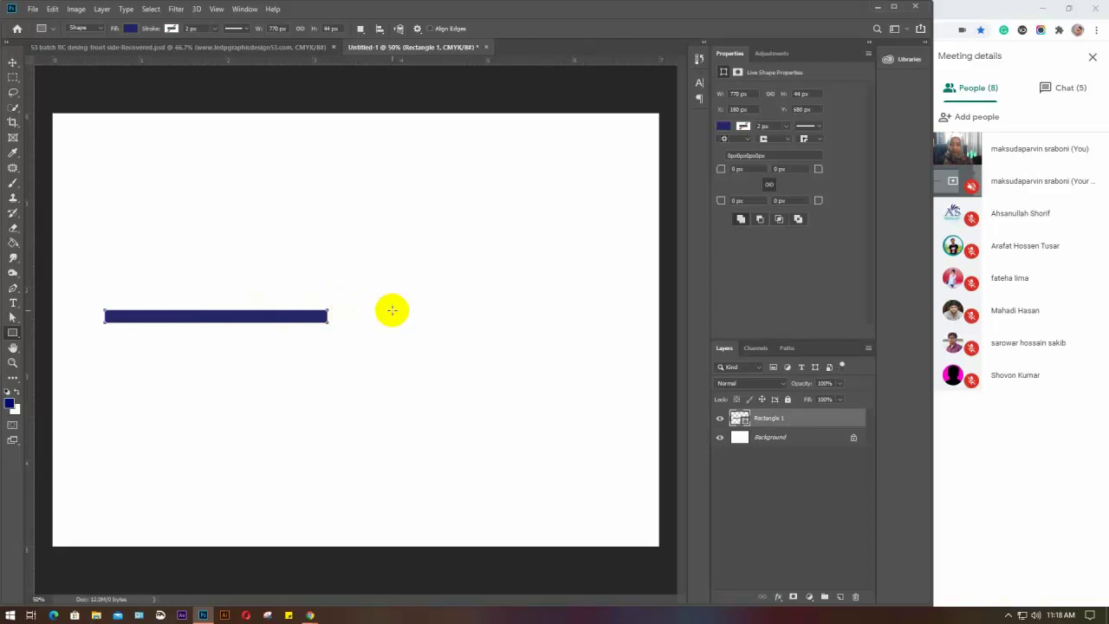
pyautogui.press('v')
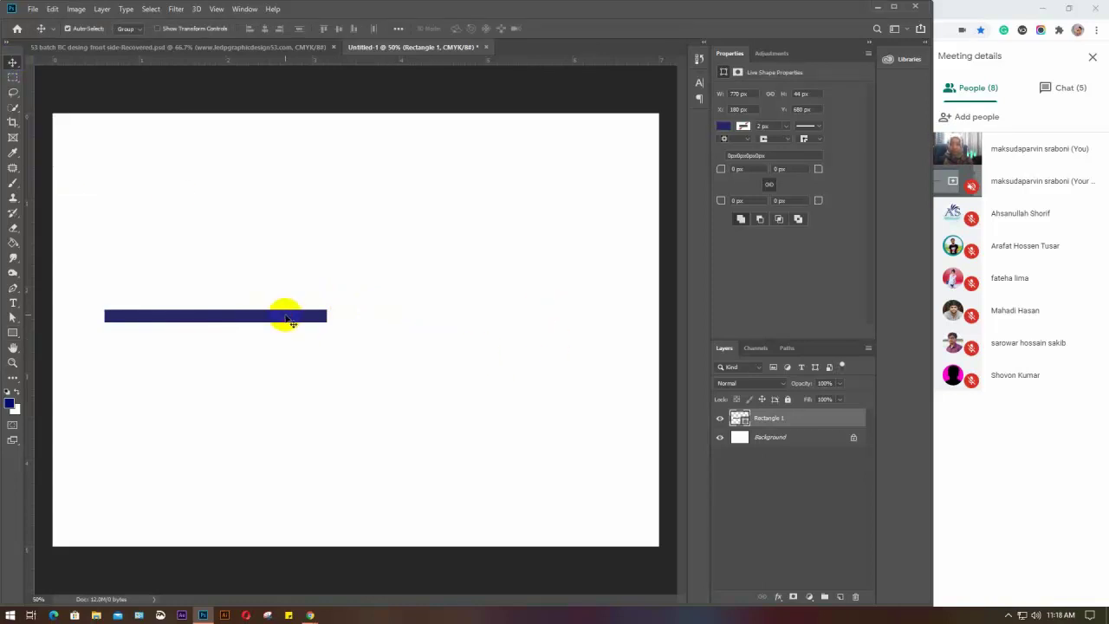
pyautogui.moveTo(289, 320); pyautogui.dragTo(287, 277)
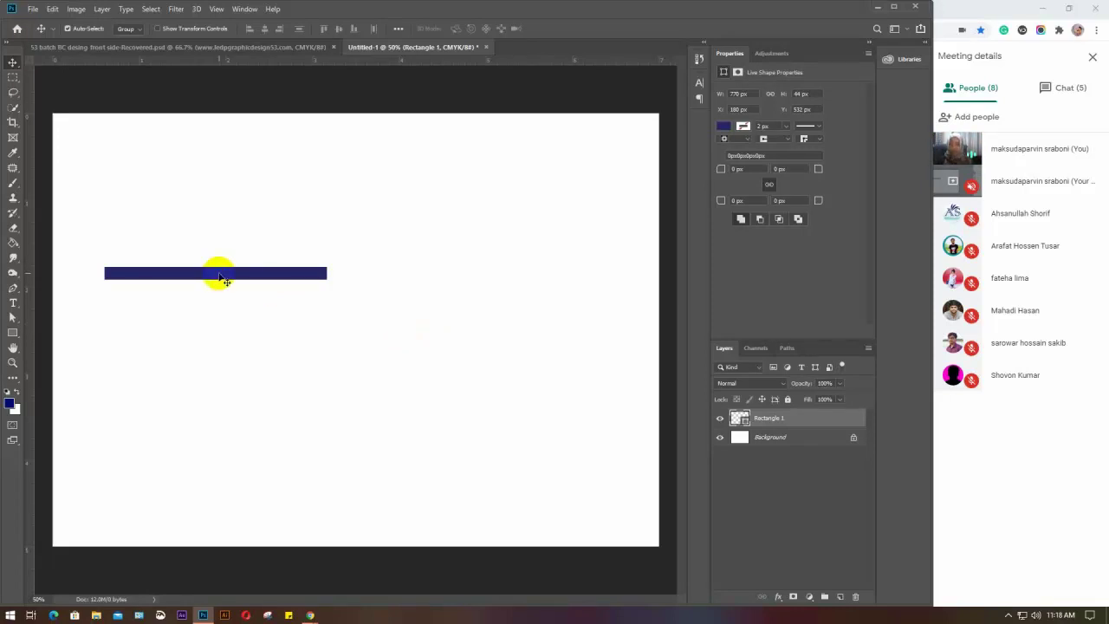
pyautogui.moveTo(218, 273); pyautogui.dragTo(205, 334)
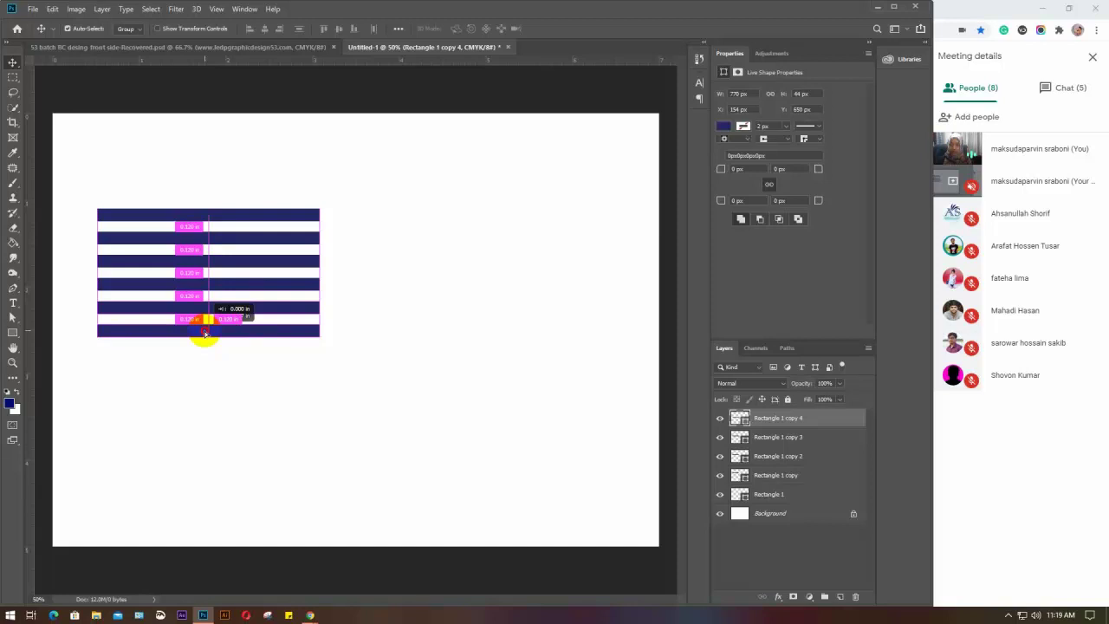
# Alt-drag copies of the navy bar downward to reach nine stripes, then select some of them
pyautogui.moveTo(205, 334); pyautogui.dragTo(205, 403)
pyautogui.click(129, 225)
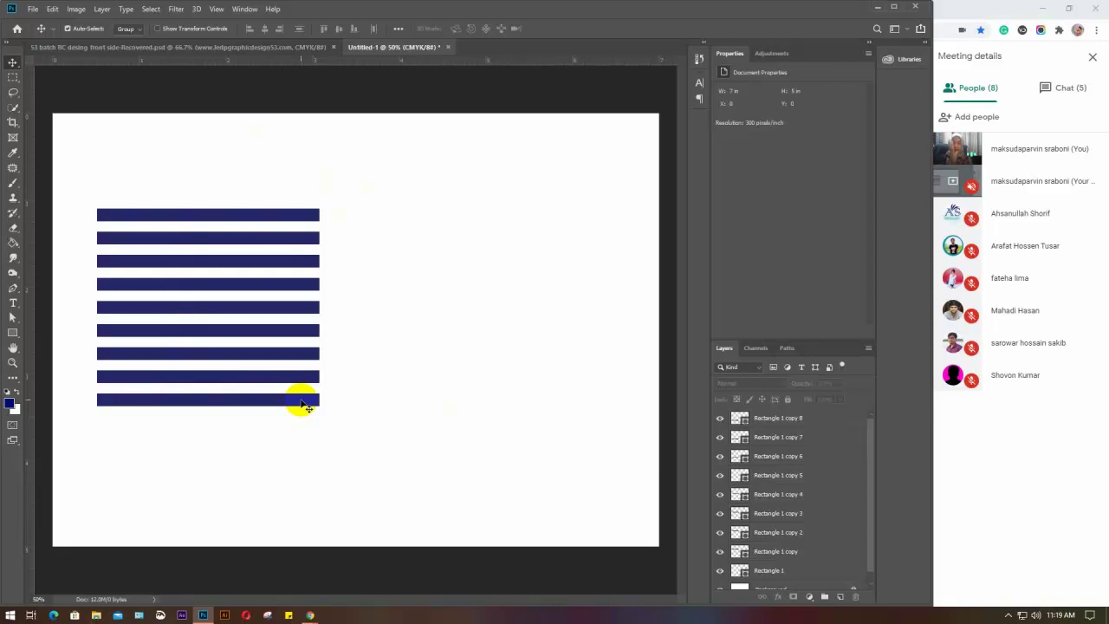
pyautogui.moveTo(336, 234); pyautogui.dragTo(295, 383)
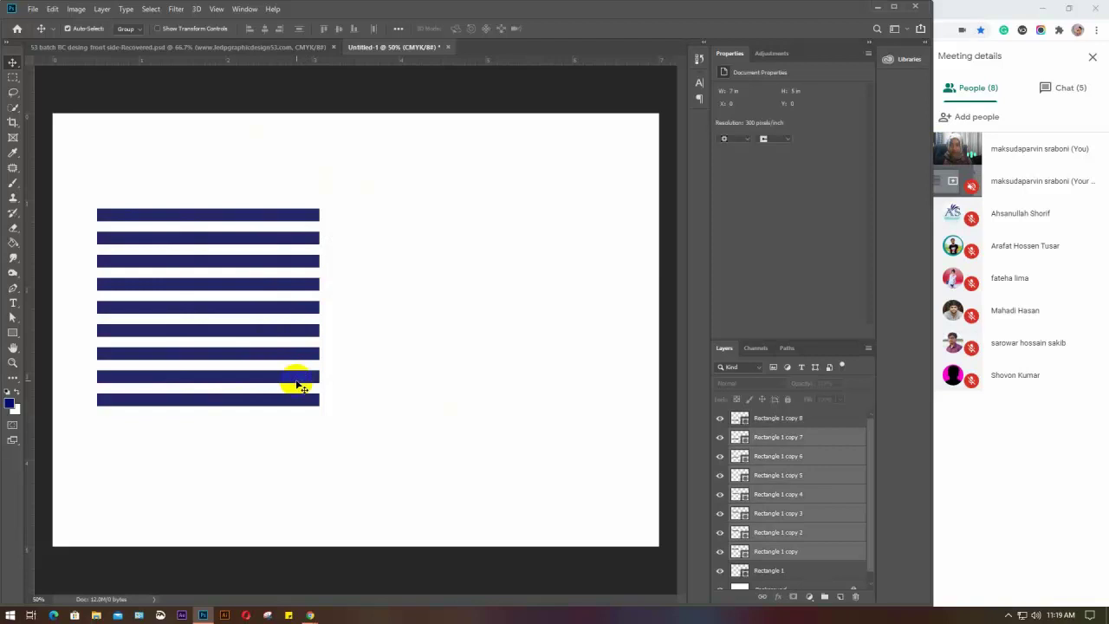
# Shorten the seven inner navy stripes from the right, keeping the top and bottom longest
pyautogui.click(413, 316)
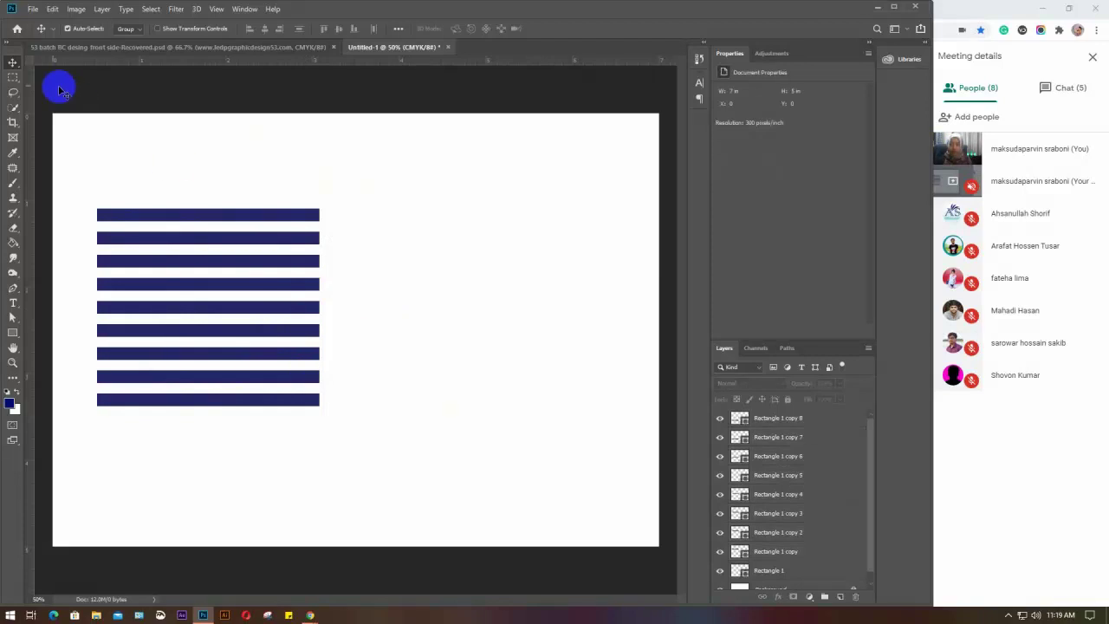
pyautogui.click(337, 235)
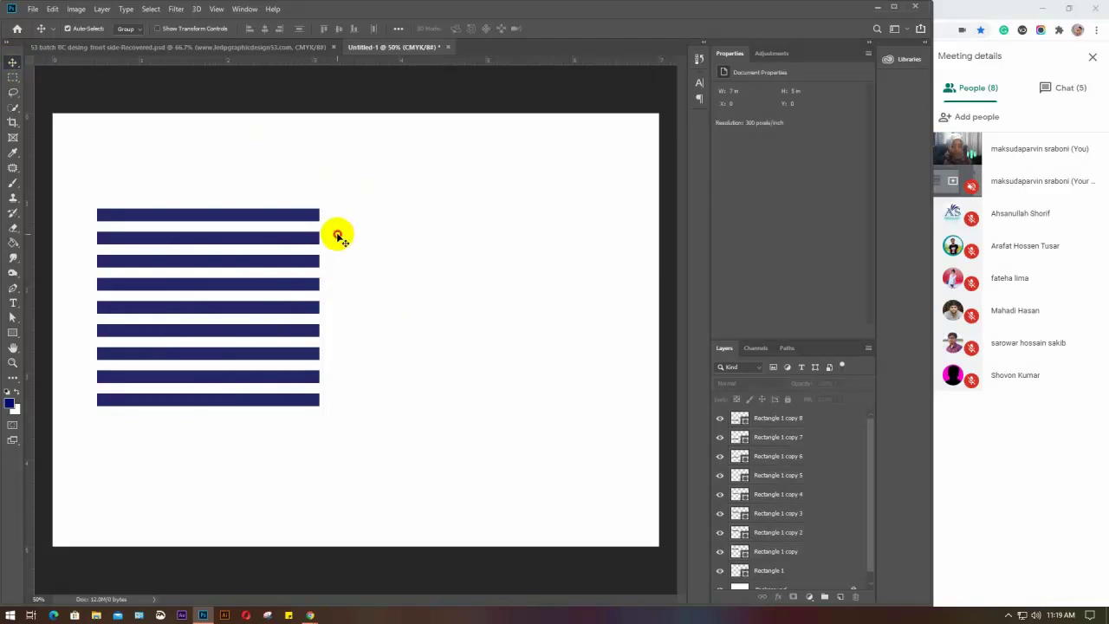
pyautogui.moveTo(337, 234); pyautogui.dragTo(292, 381)
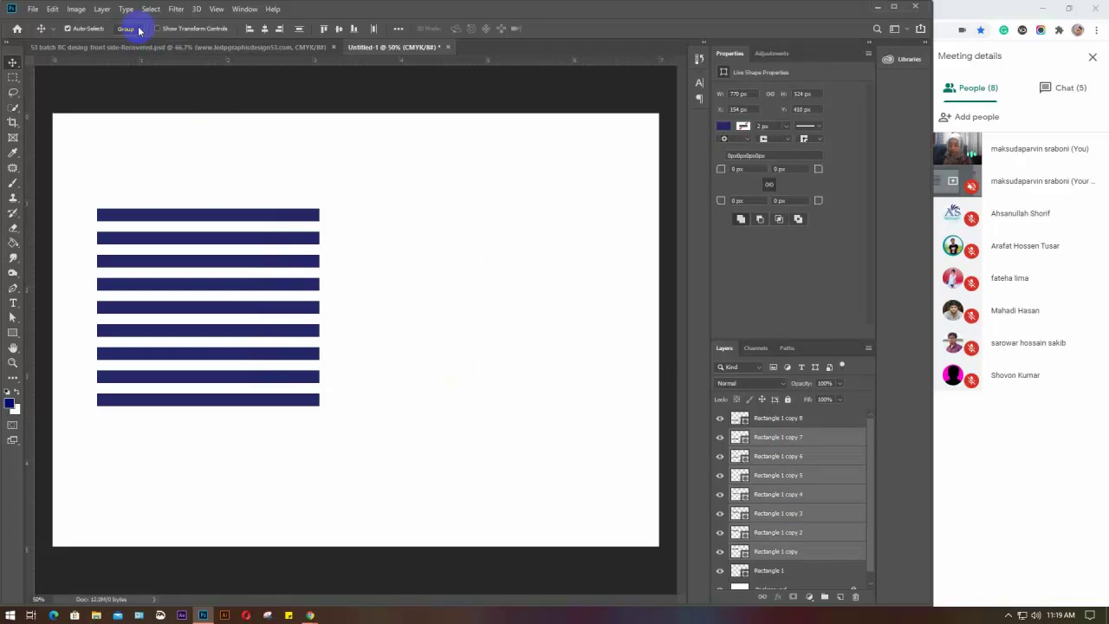
pyautogui.hotkey('ctrl', 't')
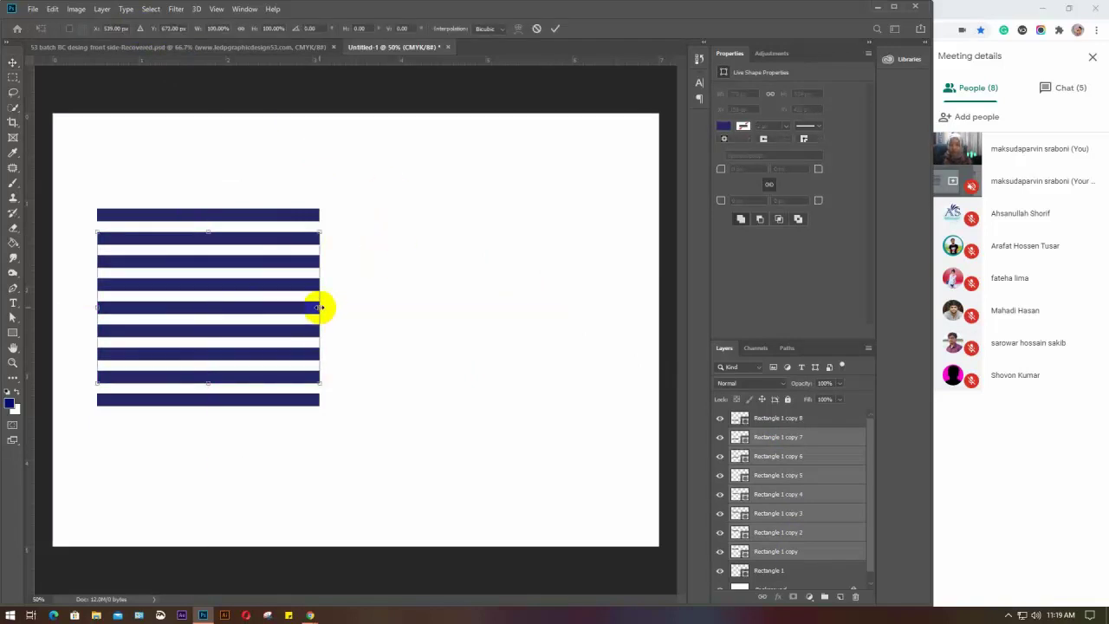
pyautogui.moveTo(323, 307); pyautogui.dragTo(304, 313)
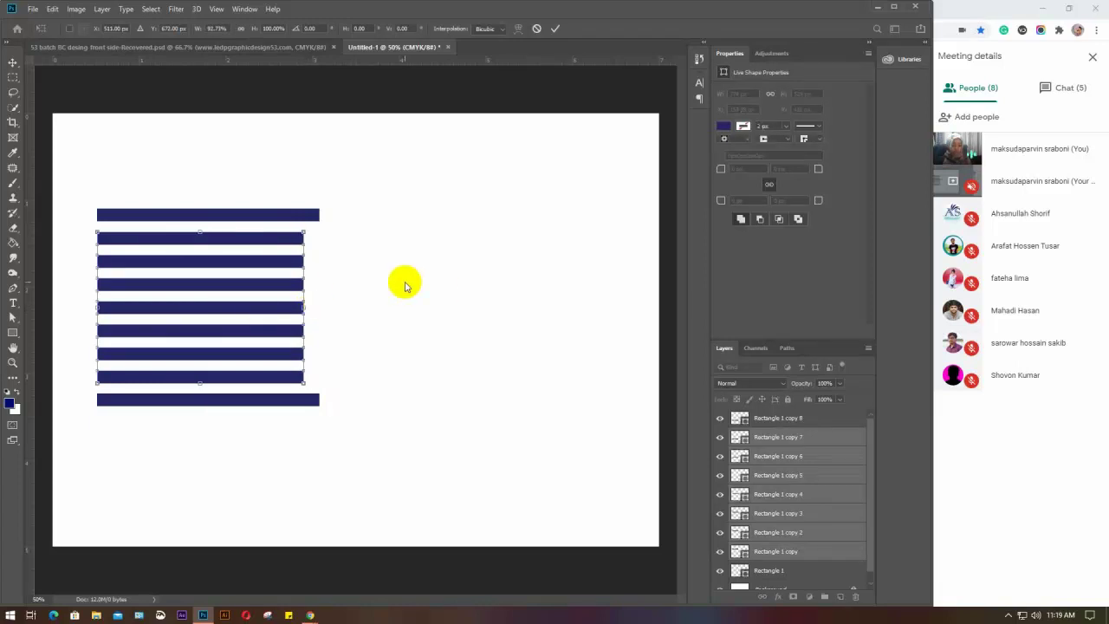
pyautogui.press('Return')
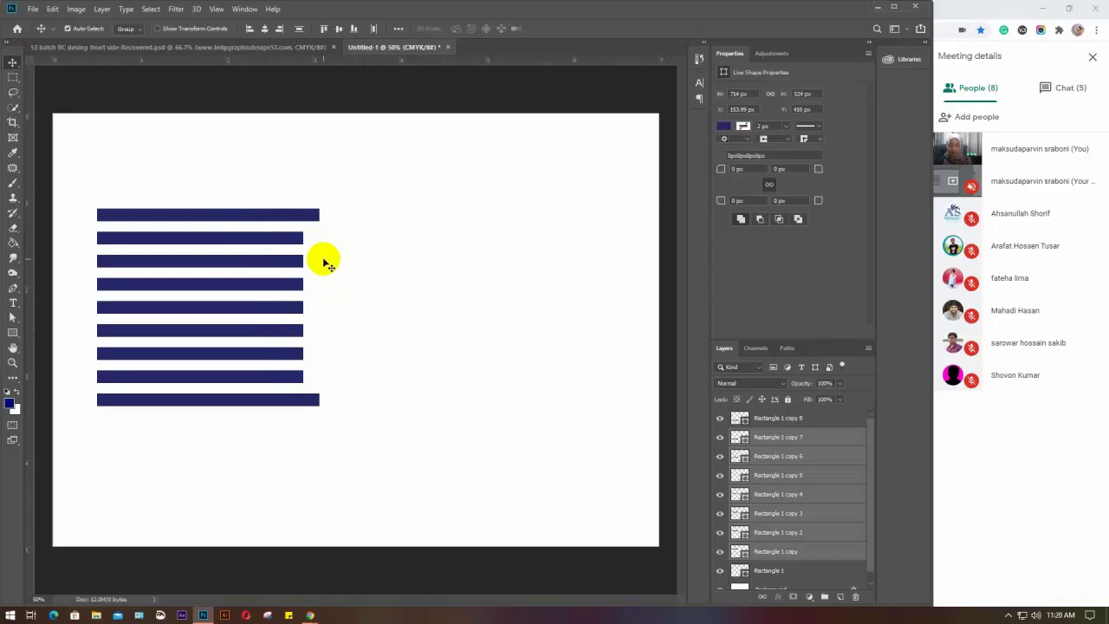
pyautogui.moveTo(324, 259); pyautogui.dragTo(268, 362)
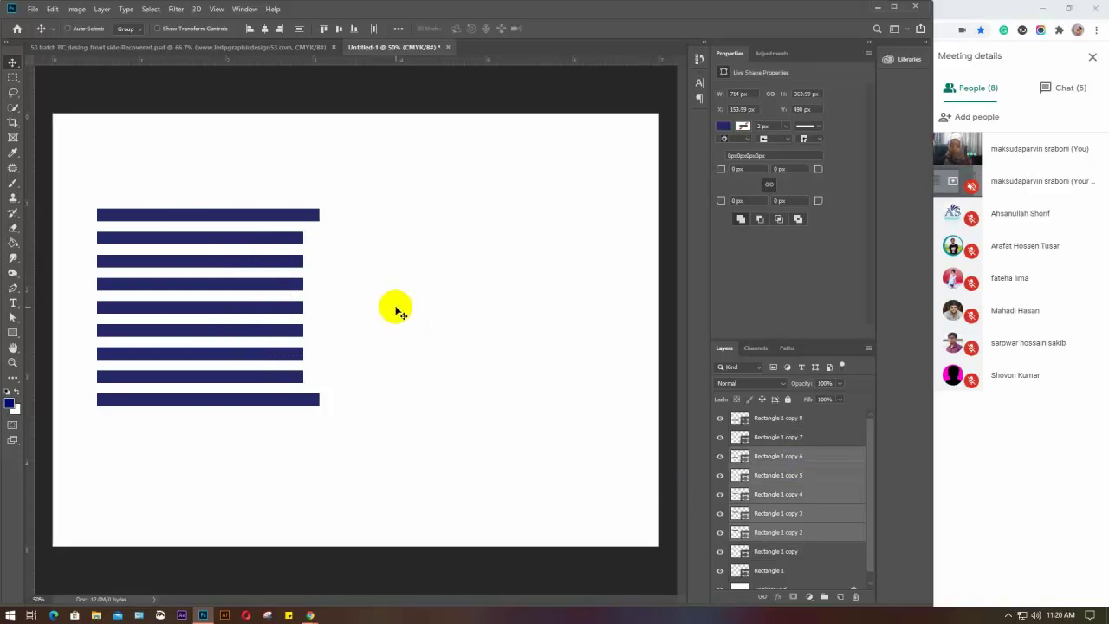
# Shorten bars three to seven to about 90%, then the three middle bars further
pyautogui.hotkey('ctrl', 't')
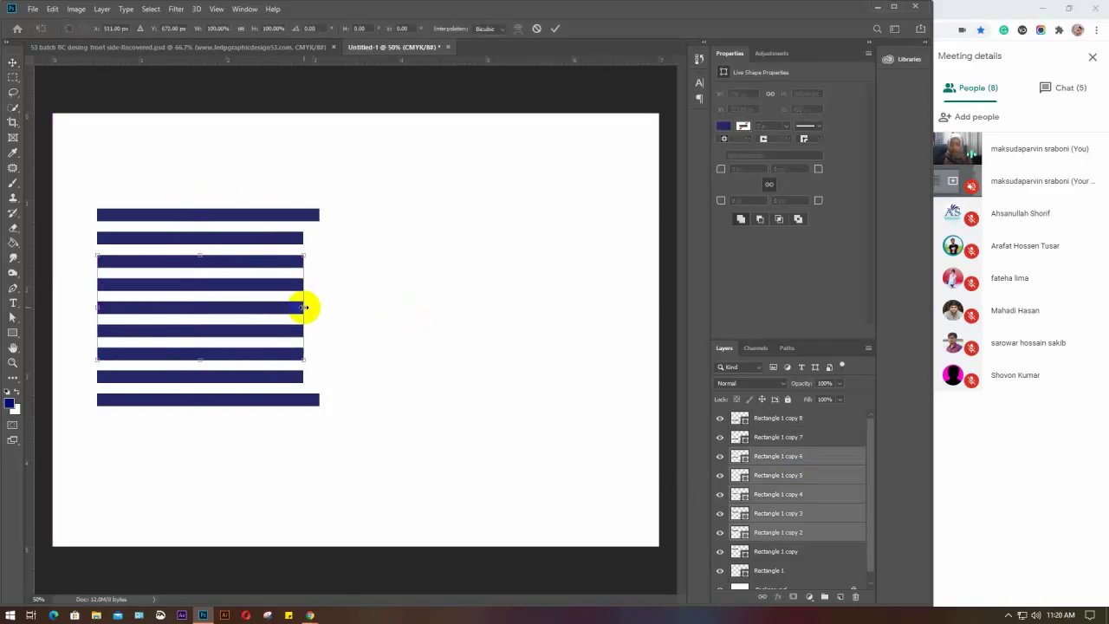
pyautogui.moveTo(303, 308); pyautogui.dragTo(280, 310)
pyautogui.press('Return')
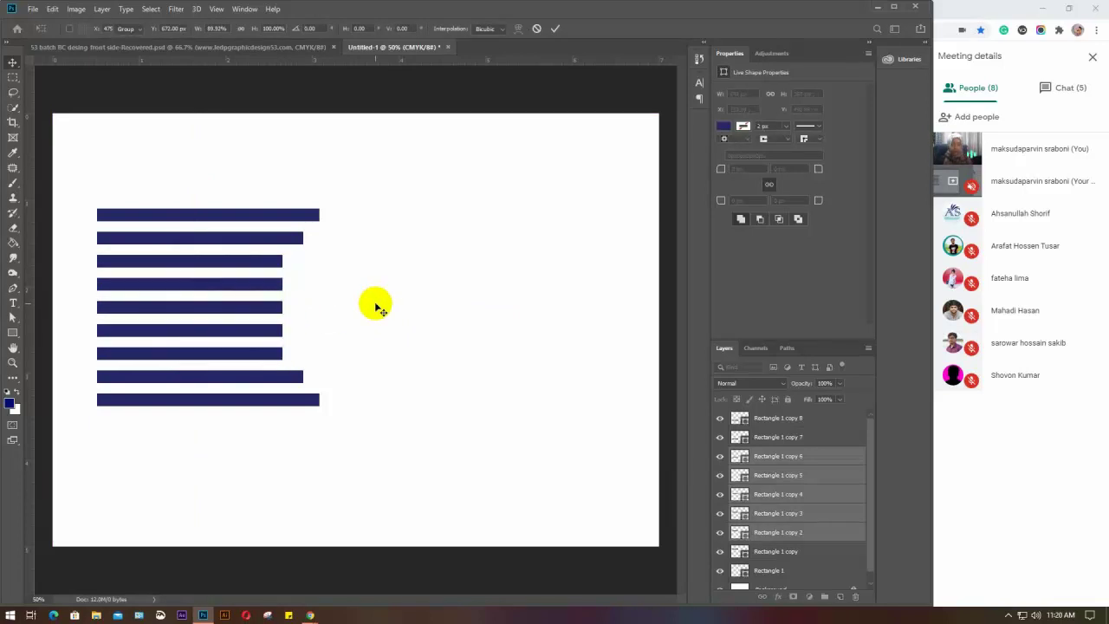
pyautogui.moveTo(300, 279); pyautogui.dragTo(259, 336)
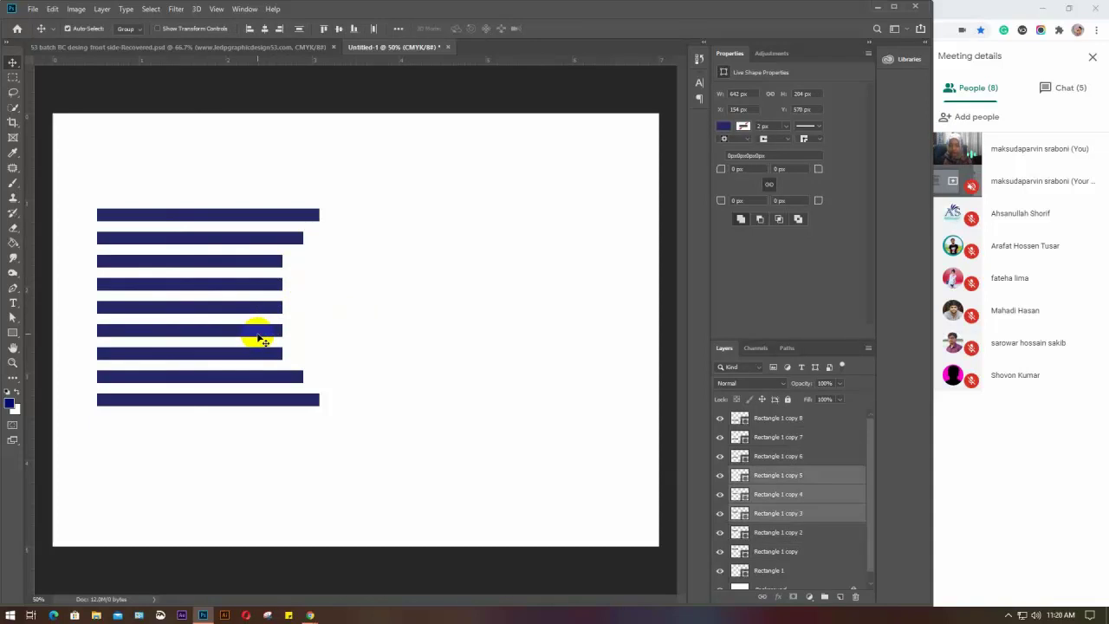
pyautogui.hotkey('ctrl', 't')
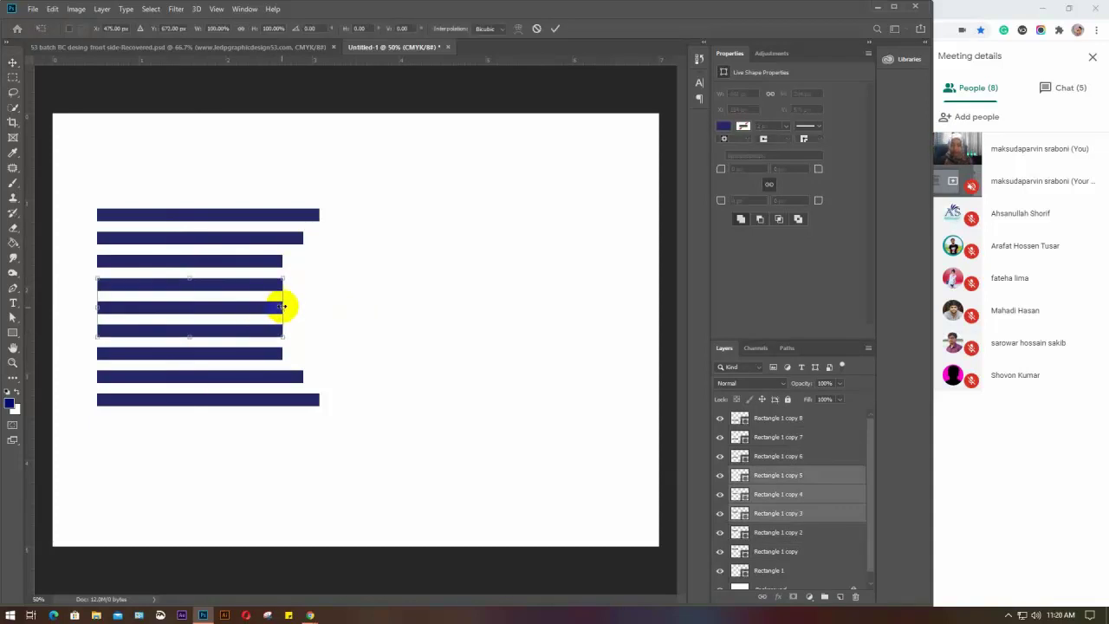
pyautogui.moveTo(284, 307); pyautogui.dragTo(265, 310)
pyautogui.press('Return')
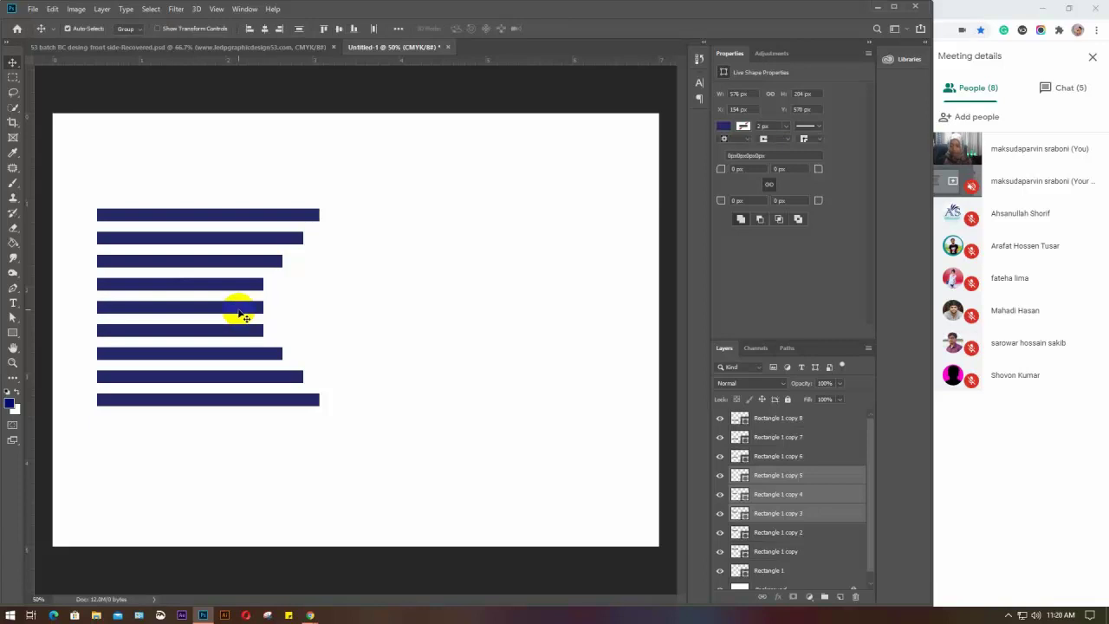
# Shorten the centre bar alone to about 86%, then select all nine bars
pyautogui.hotkey('ctrl', 't')
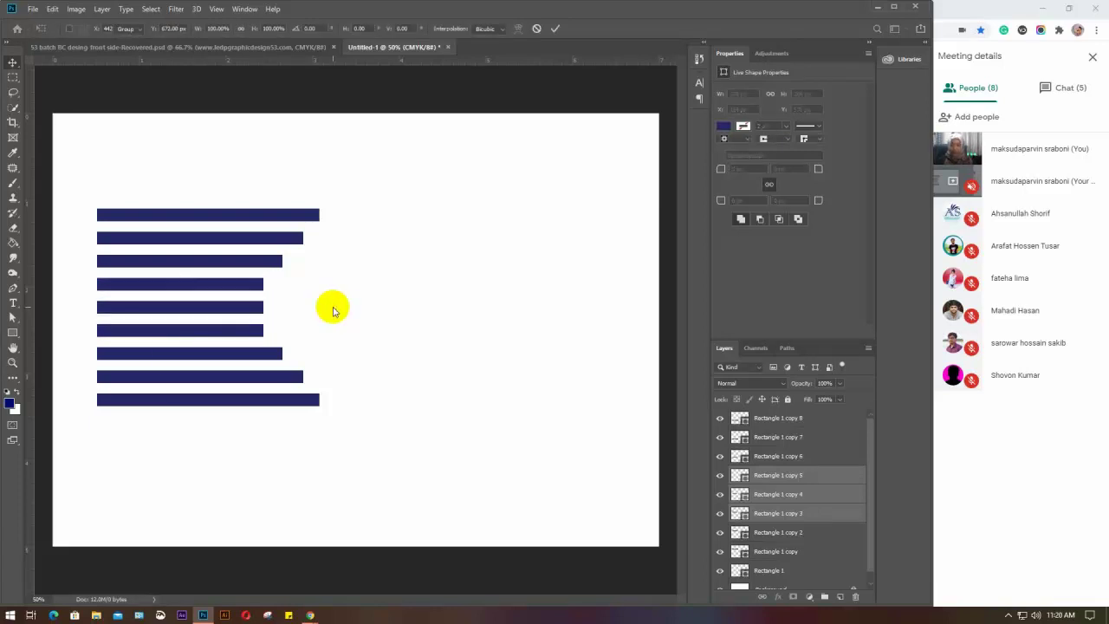
pyautogui.click(333, 310)
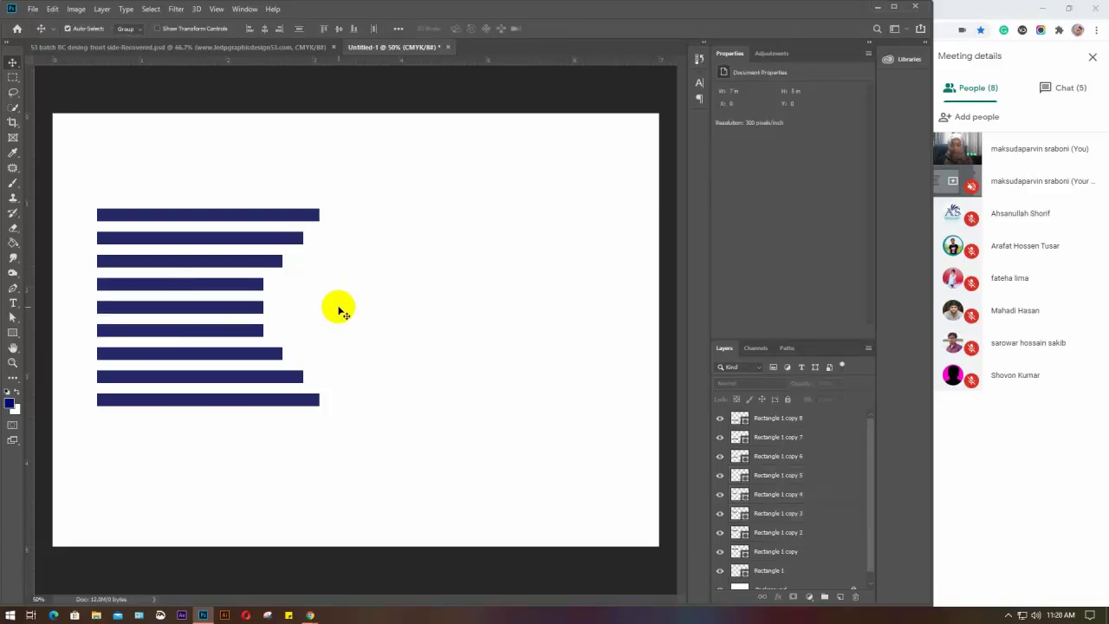
pyautogui.click(230, 313)
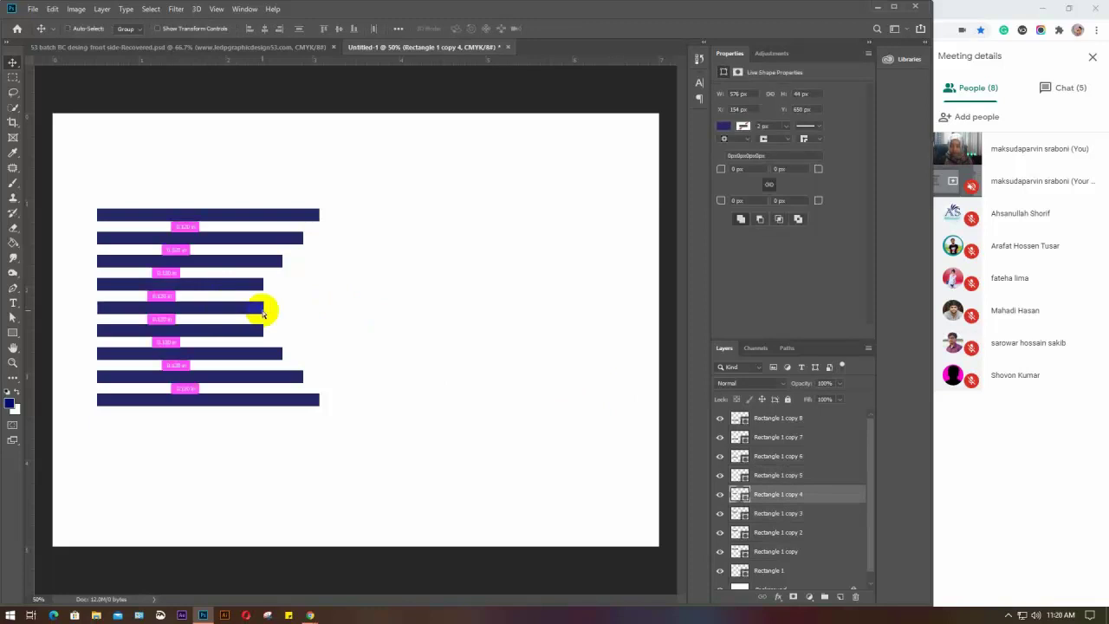
pyautogui.hotkey('ctrl', 't')
pyautogui.moveTo(263, 308); pyautogui.dragTo(242, 306)
pyautogui.press('Return')
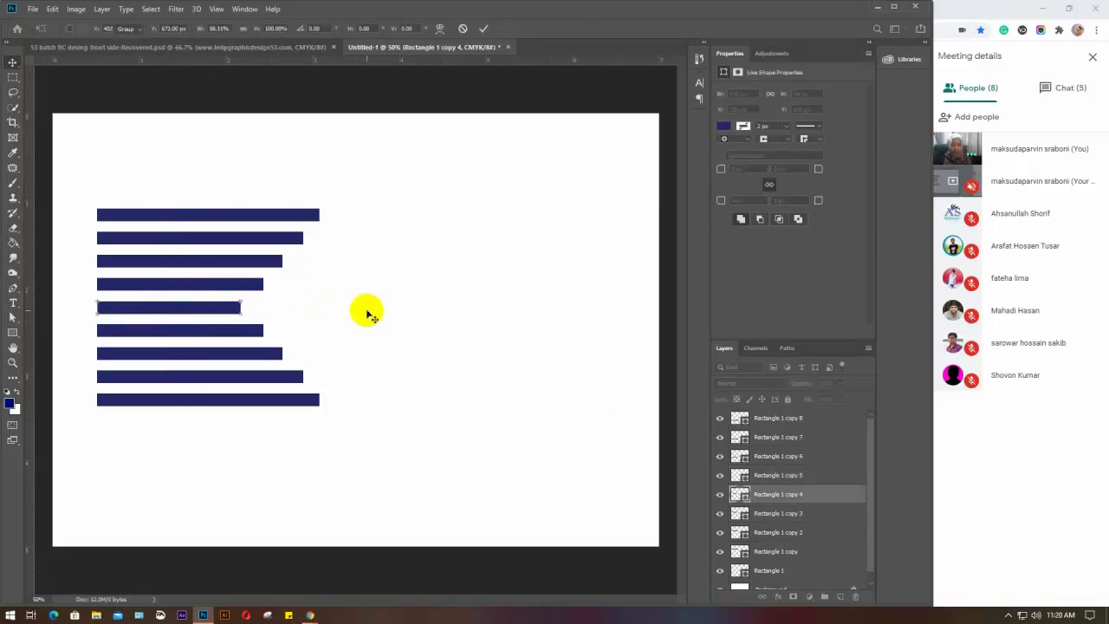
pyautogui.click(368, 314)
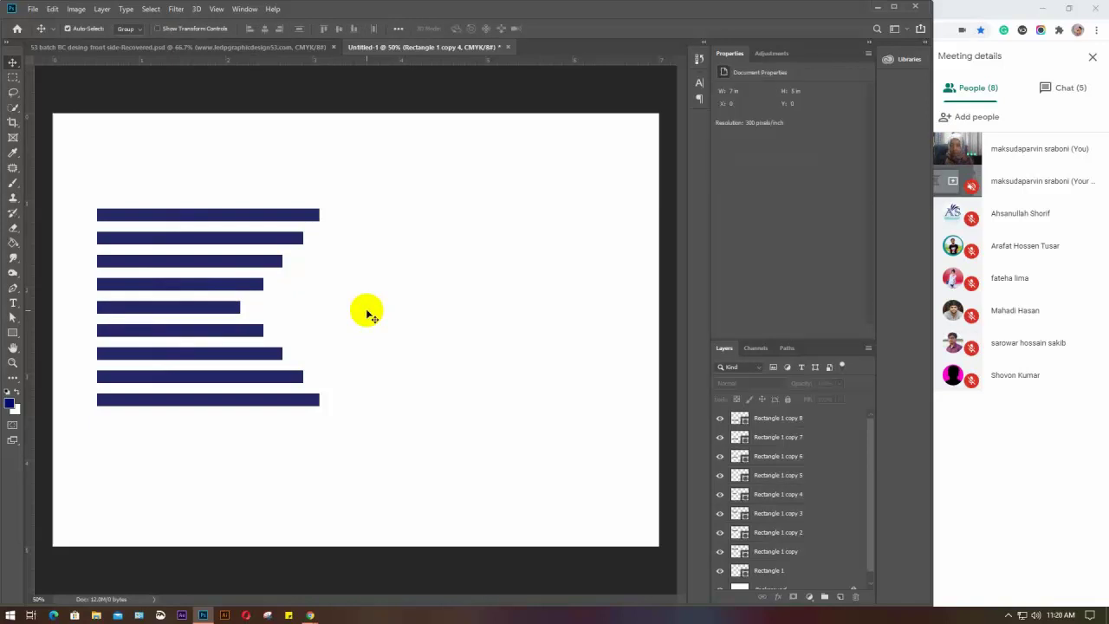
pyautogui.moveTo(362, 195); pyautogui.dragTo(139, 446)
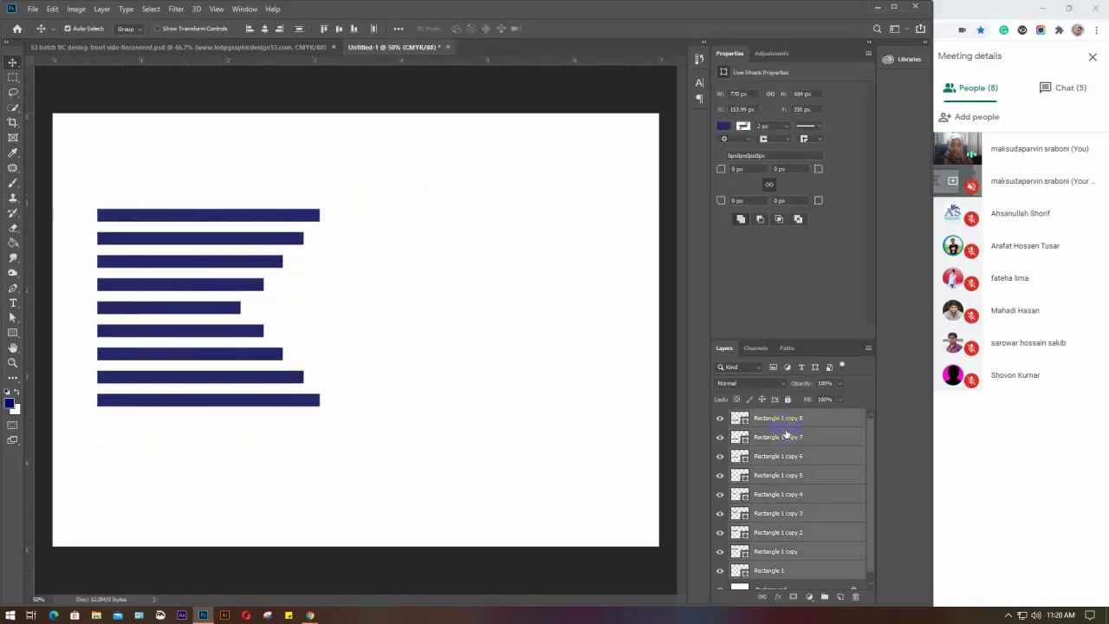
# Group the nine bars, move the group, and flip a copy horizontally
pyautogui.hotkey('ctrl', 'g')
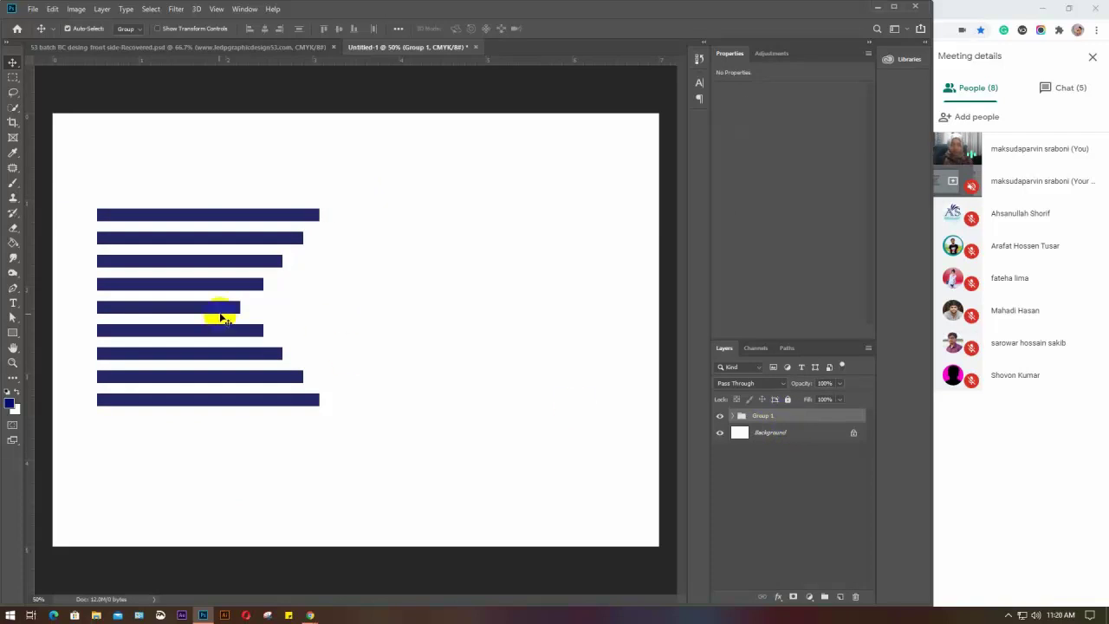
pyautogui.moveTo(223, 315); pyautogui.dragTo(483, 335)
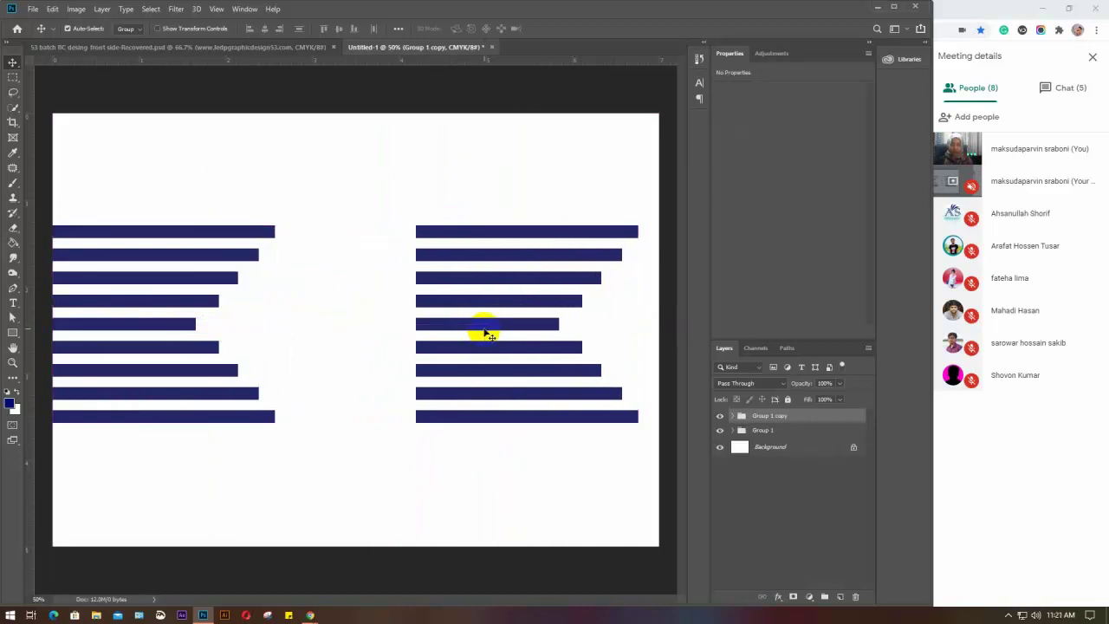
pyautogui.hotkey('ctrl', 't')
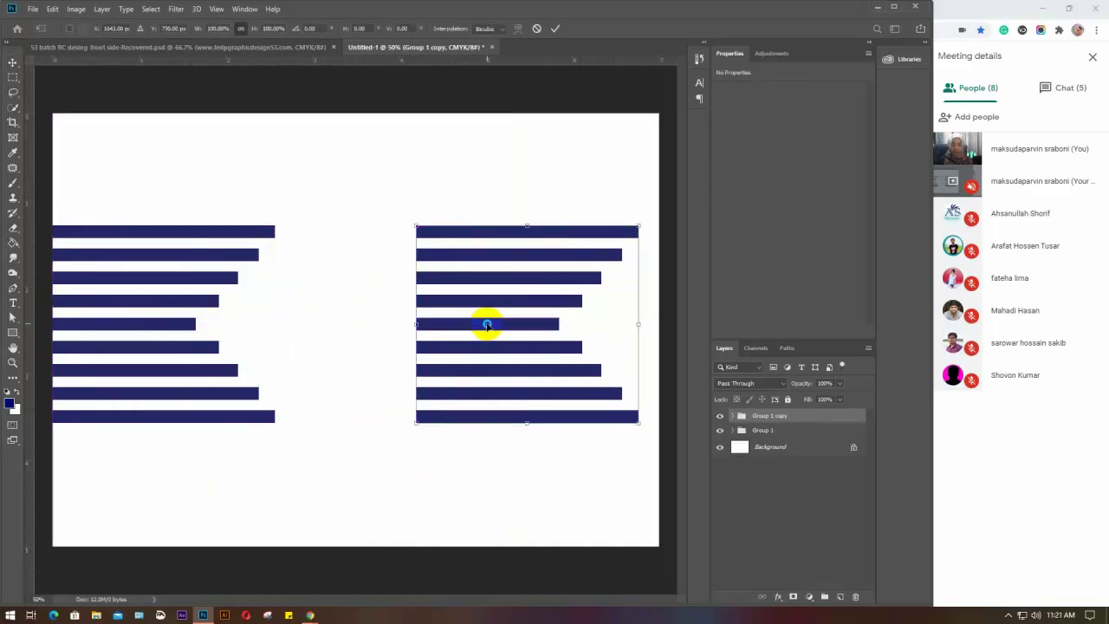
pyautogui.rightClick(487, 325)
pyautogui.click(518, 467)
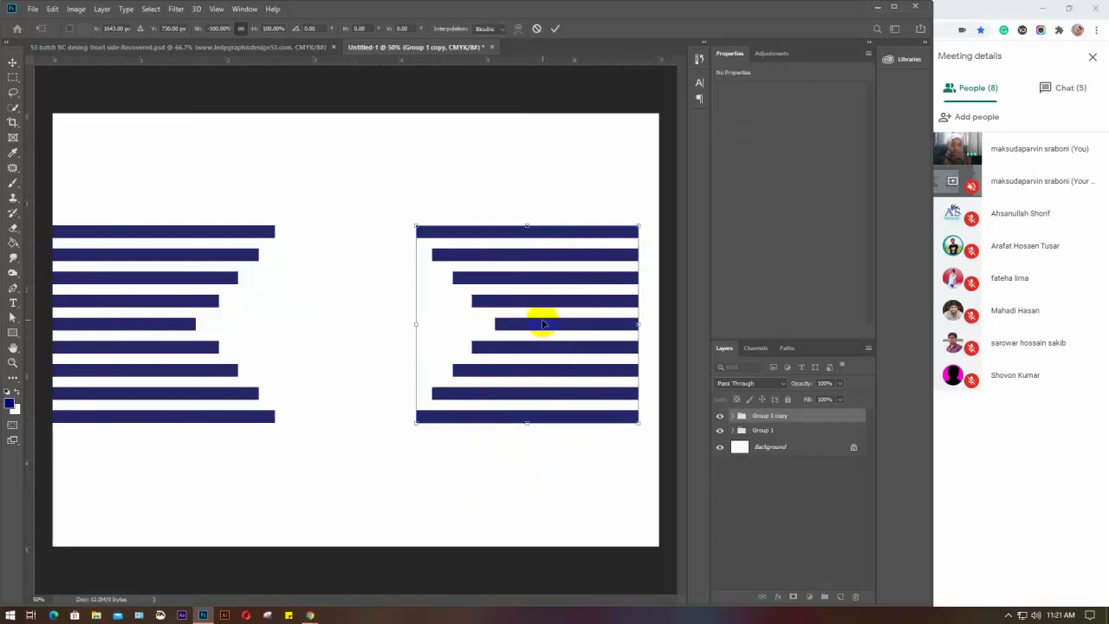
# Move the flipped copy to the right edge, then delete both bar groups
pyautogui.moveTo(542, 322); pyautogui.dragTo(561, 324)
pyautogui.press('Return')
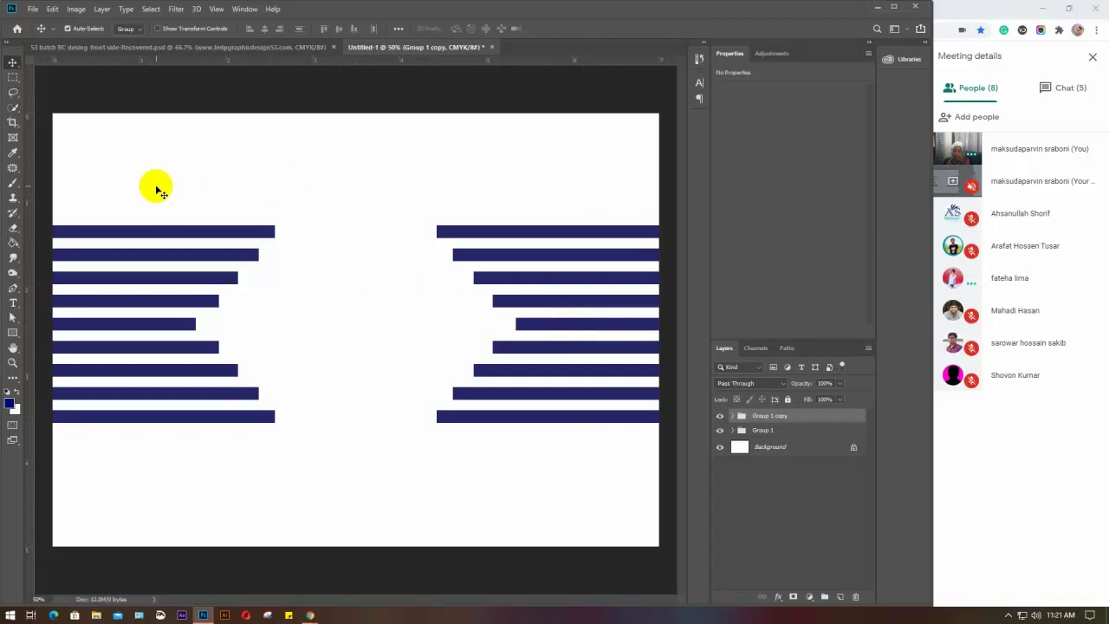
pyautogui.keyDown('shift'); pyautogui.click(801, 428); pyautogui.keyUp('shift')
pyautogui.press('Delete')
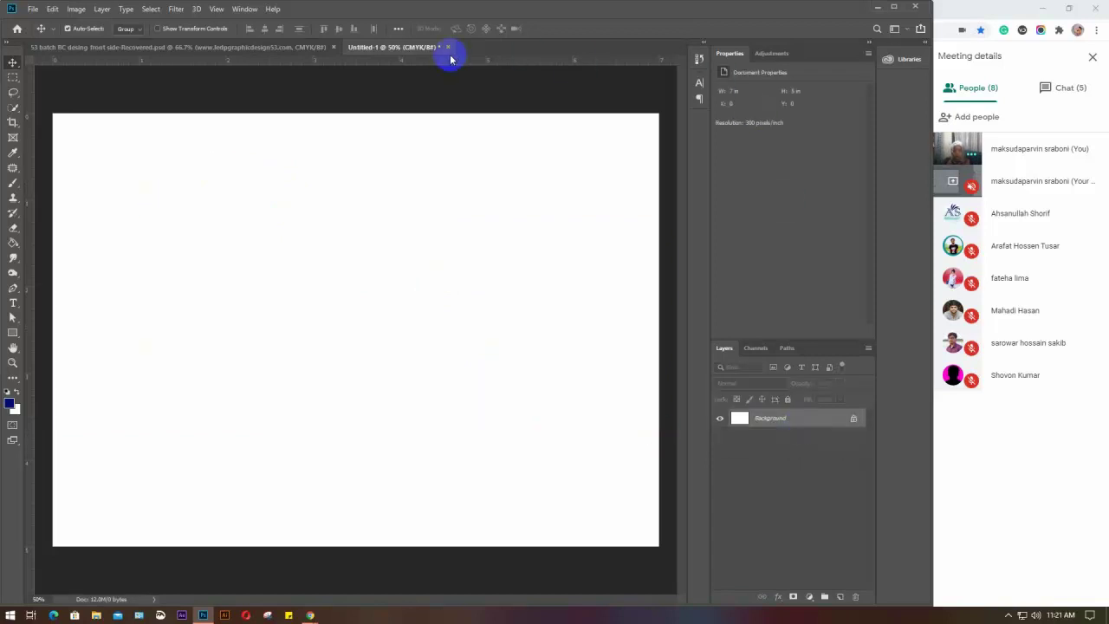
# Close Untitled-1 without saving and start a new 1050 × 601 px, 300 ppi CMYK document
pyautogui.click(447, 47)
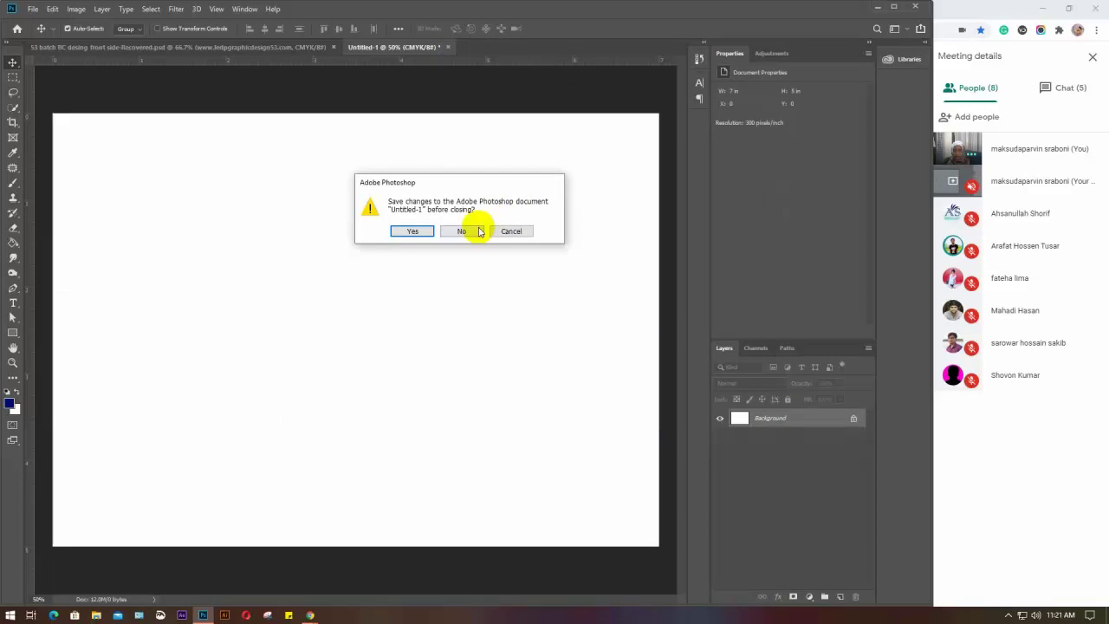
pyautogui.click(462, 231)
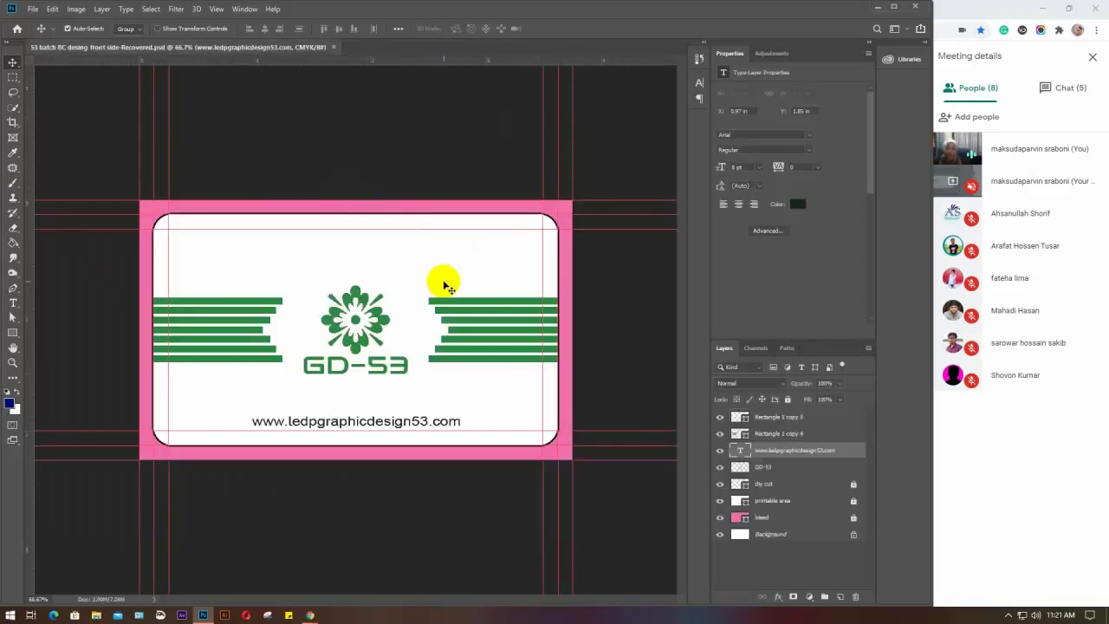
pyautogui.moveTo(255, 193); pyautogui.dragTo(272, 193)
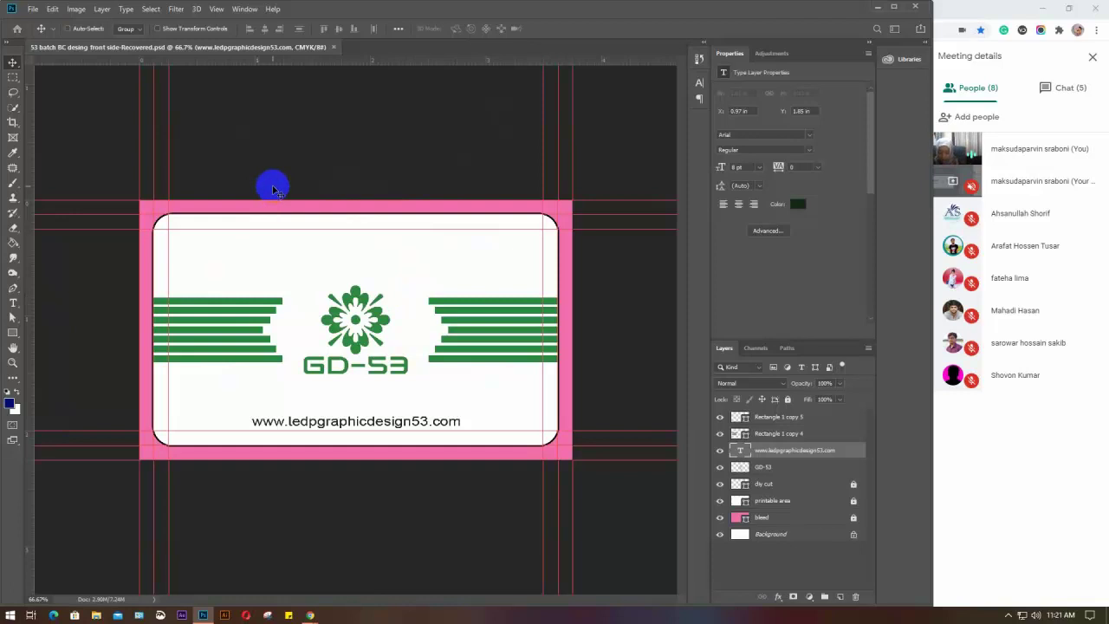
pyautogui.hotkey('ctrl', 'n')
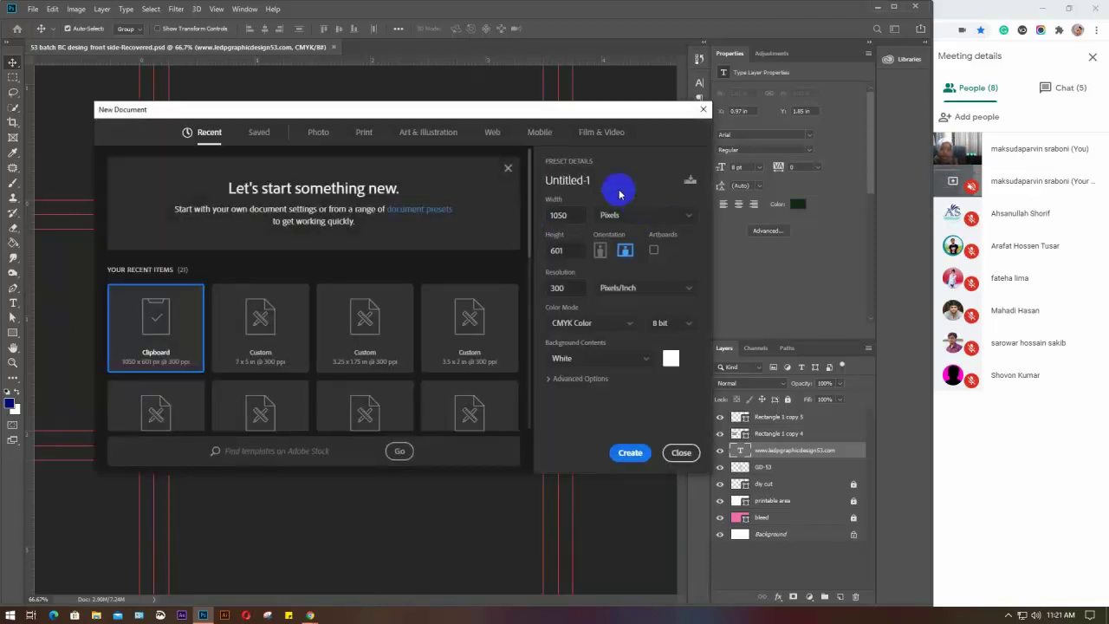
# Create '53 batch BC design back side' at 3.5 × 2 inches, 300 ppi, CMYK
pyautogui.moveTo(607, 184); pyautogui.dragTo(506, 185)
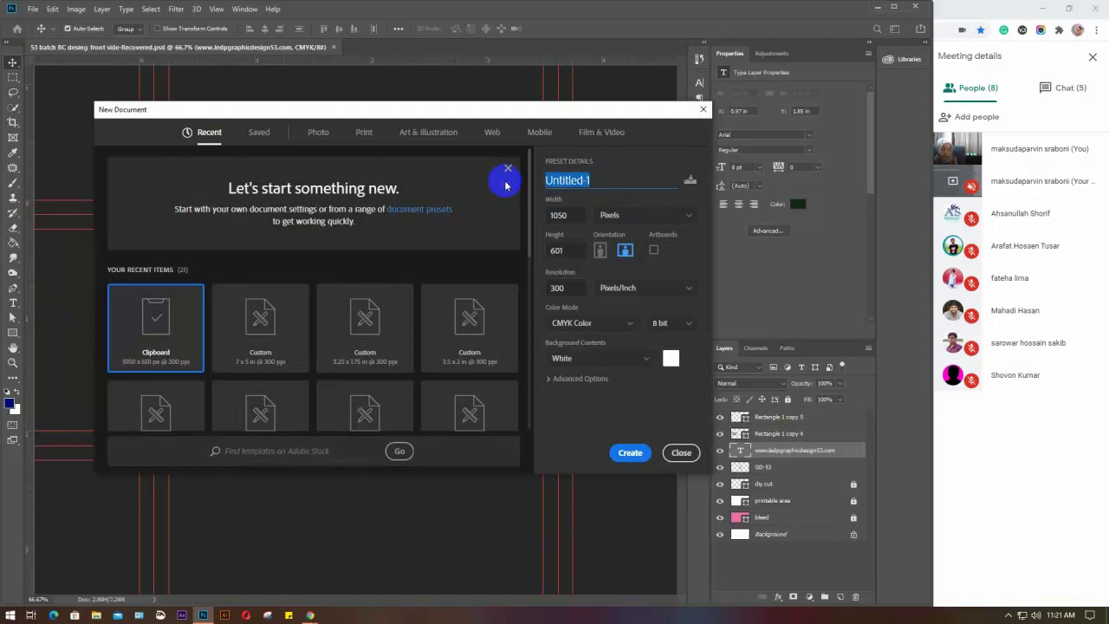
pyautogui.write('53 batch BC')
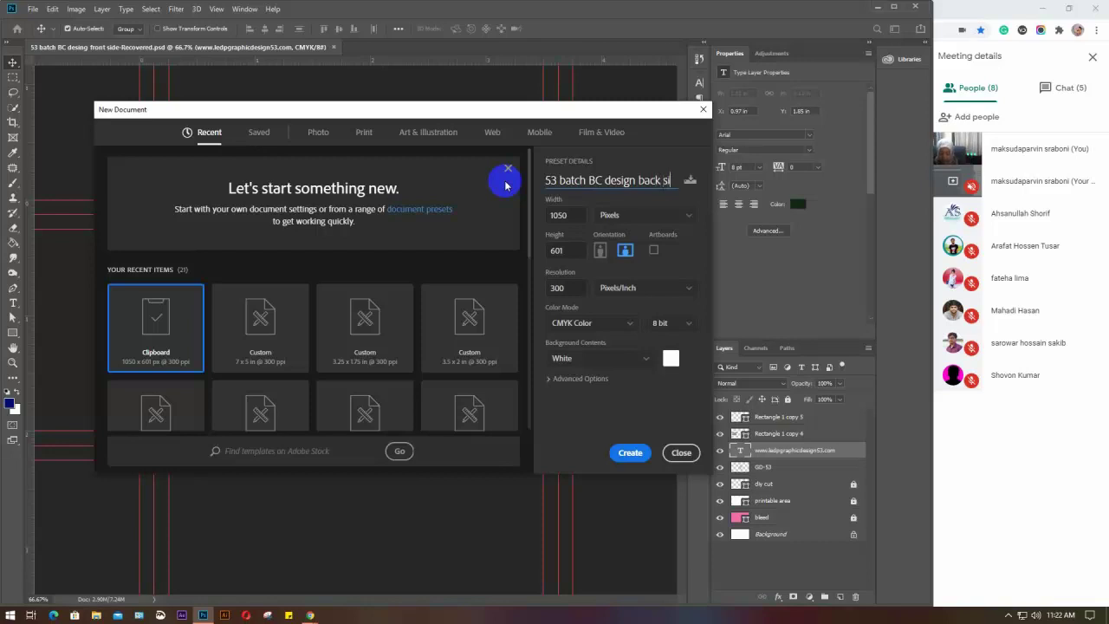
pyautogui.write('de')
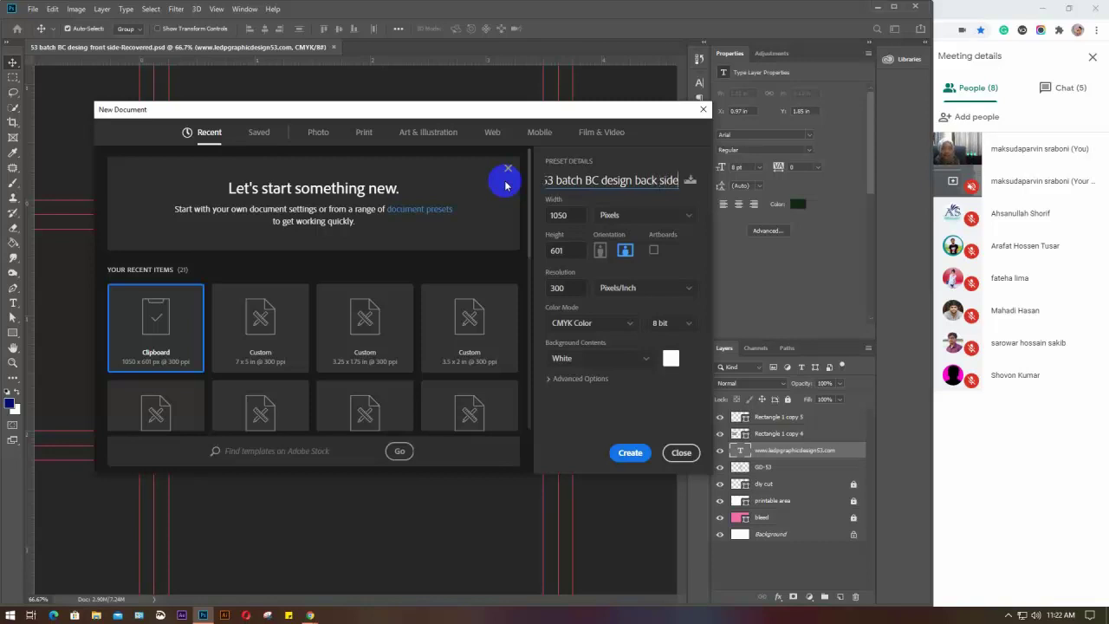
pyautogui.click(651, 217)
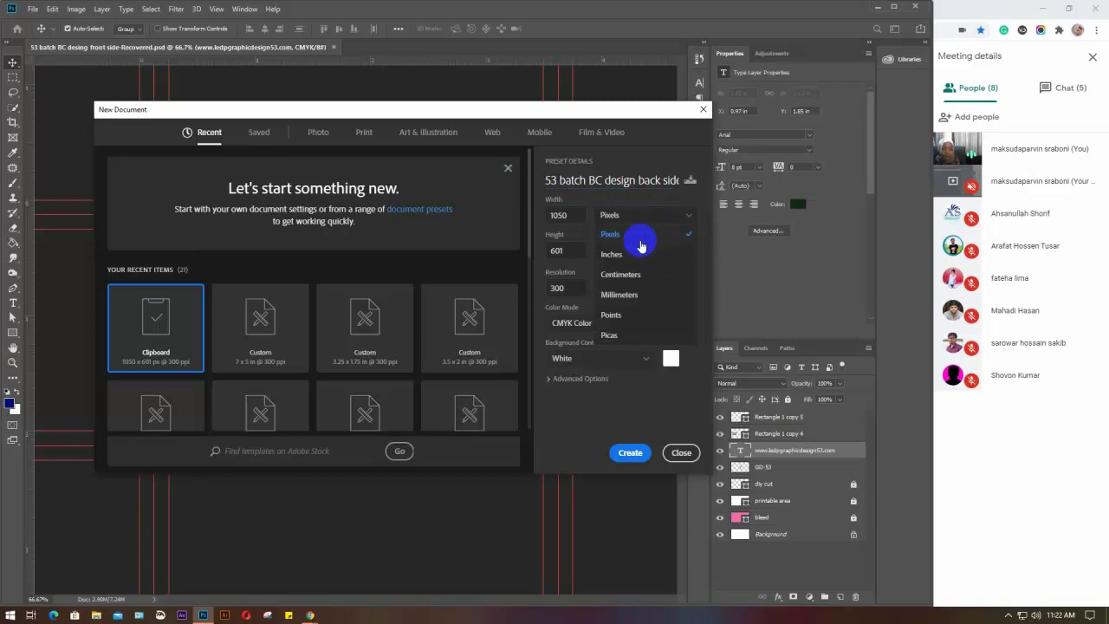
pyautogui.click(631, 254)
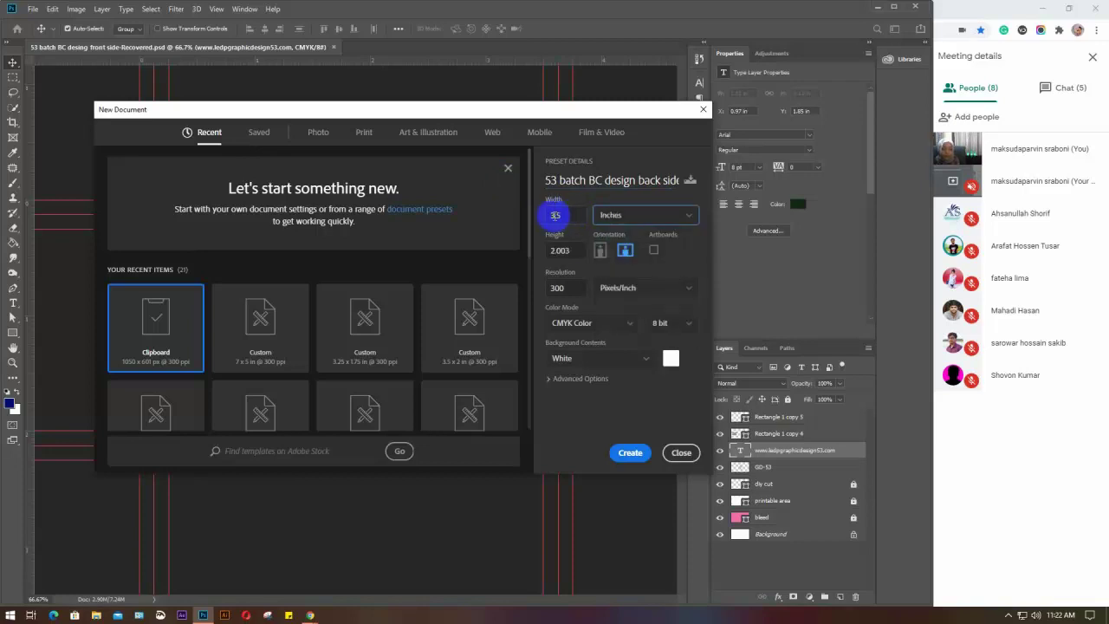
pyautogui.click(556, 251)
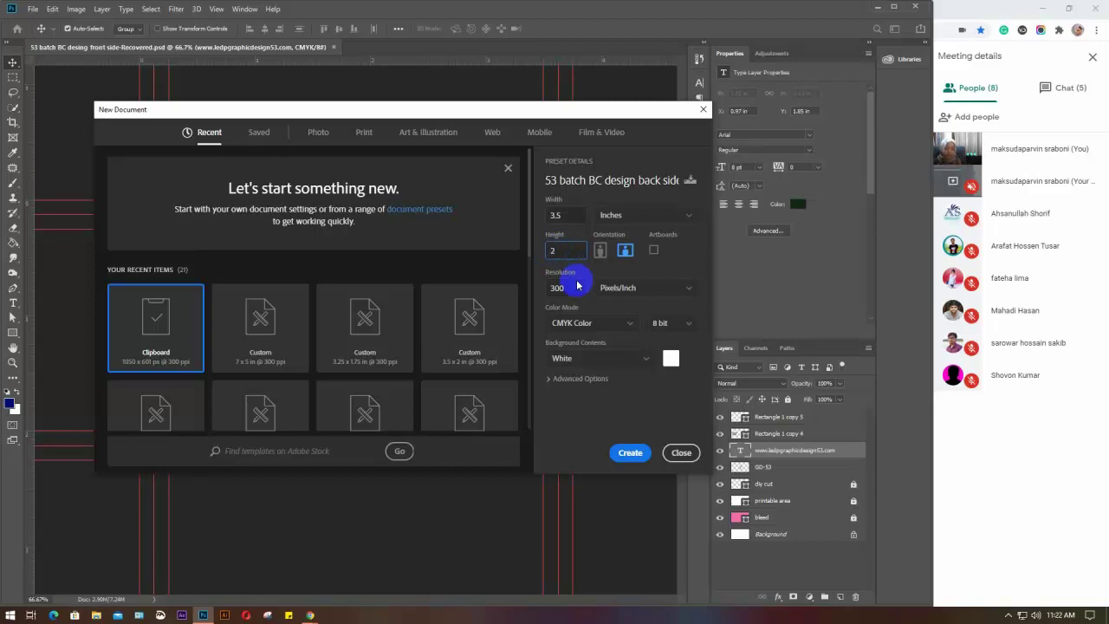
pyautogui.click(630, 452)
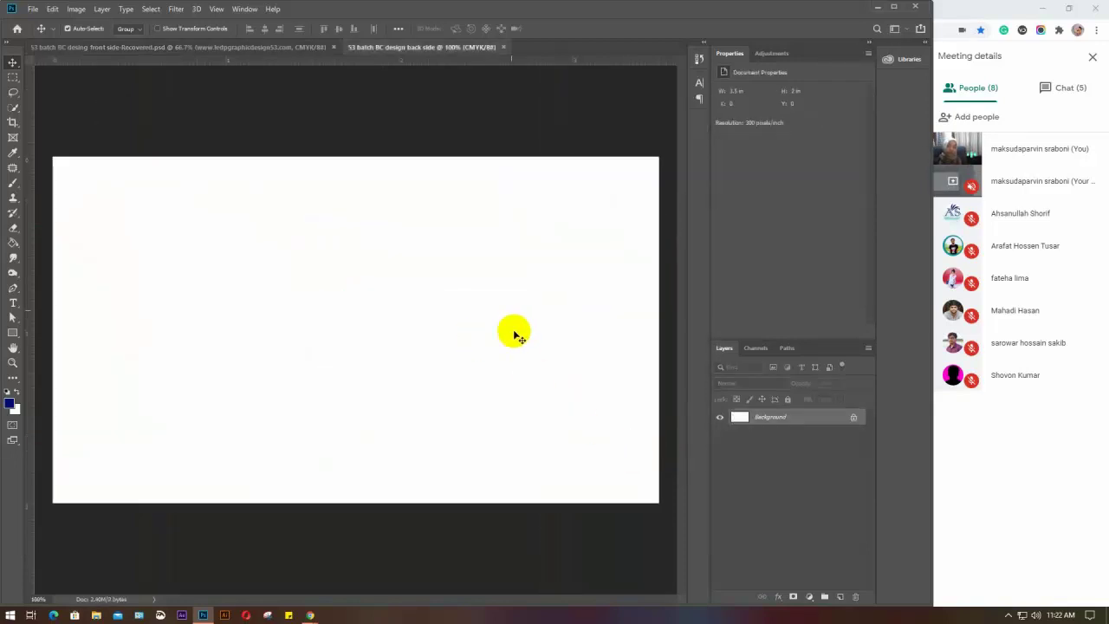
# After a glance at the front card, place guides on the canvas's left, right, top and bottom edges
pyautogui.click(121, 48)
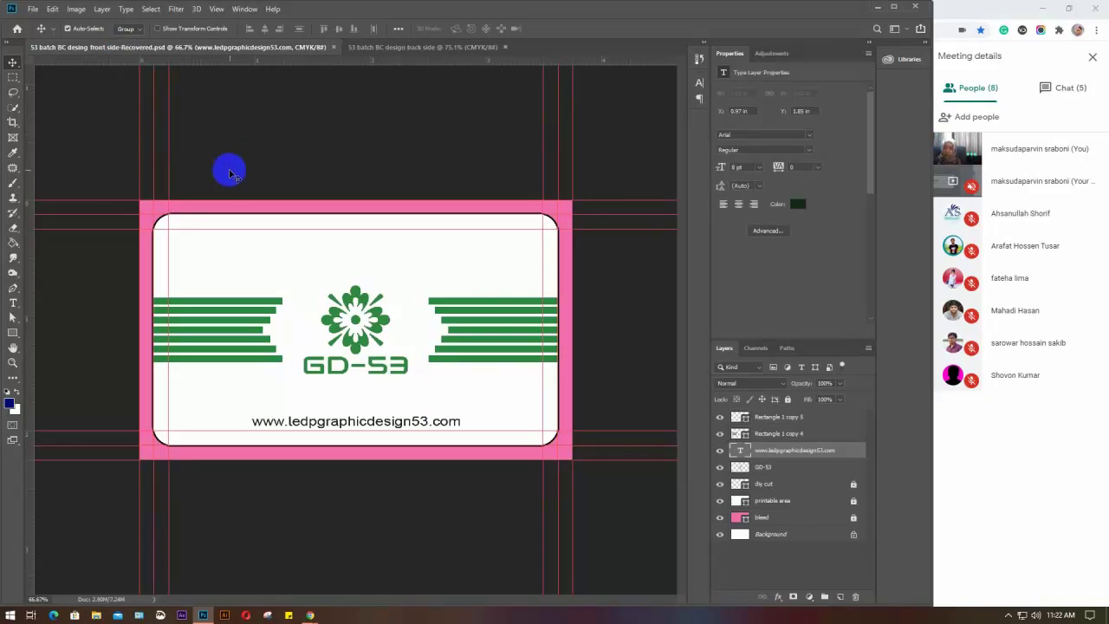
pyautogui.click(423, 47)
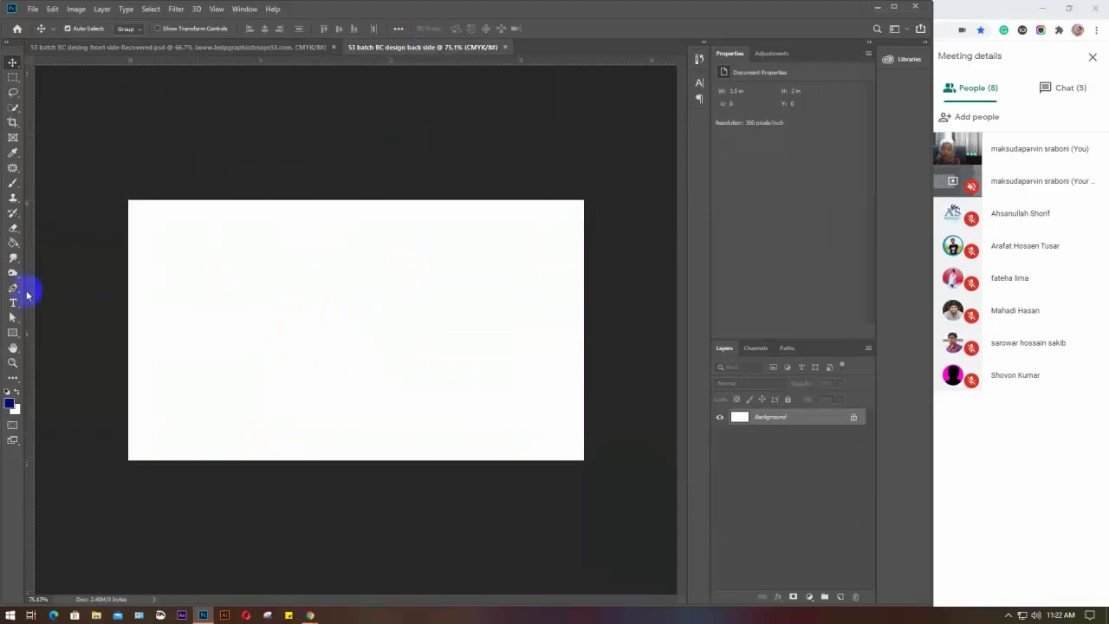
pyautogui.moveTo(29, 292); pyautogui.dragTo(128, 299)
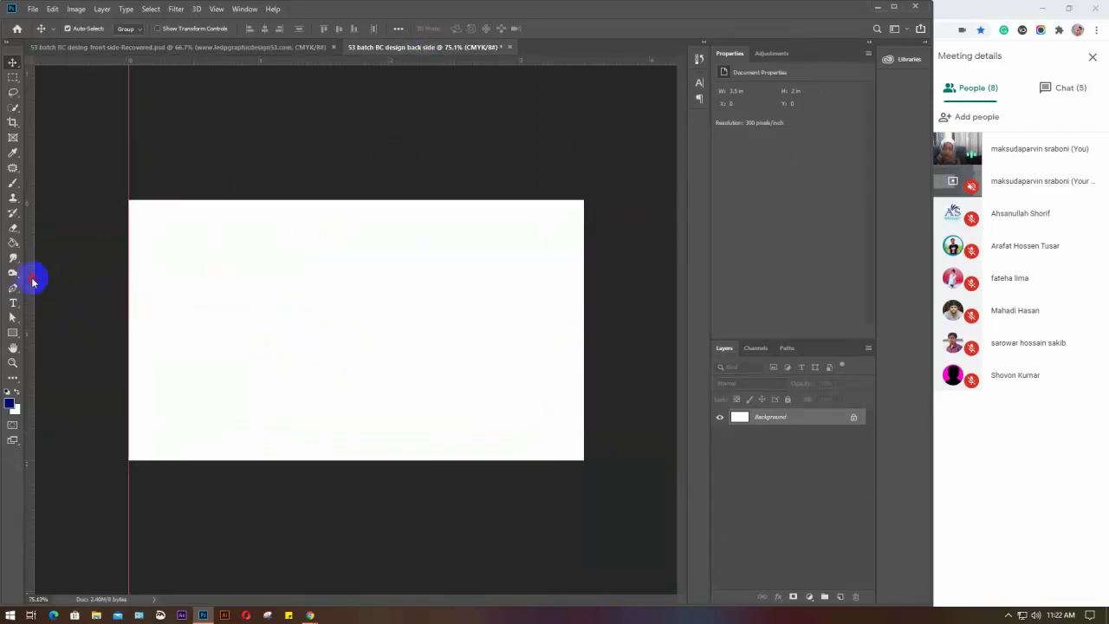
pyautogui.moveTo(32, 279); pyautogui.dragTo(578, 290)
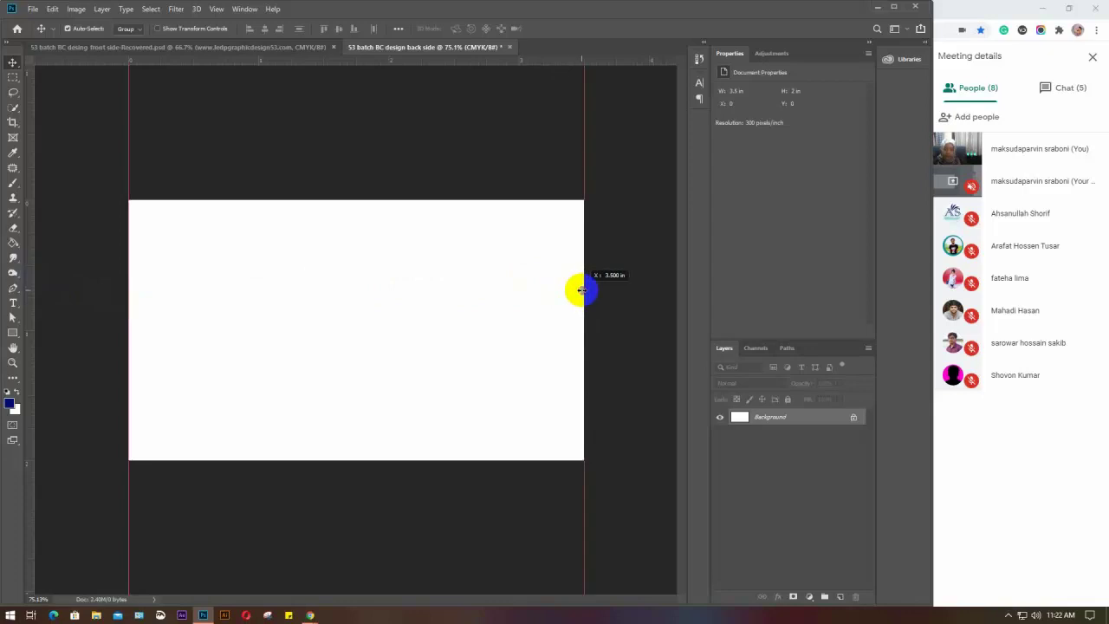
pyautogui.moveTo(300, 57); pyautogui.dragTo(298, 199)
pyautogui.moveTo(278, 66); pyautogui.dragTo(287, 460)
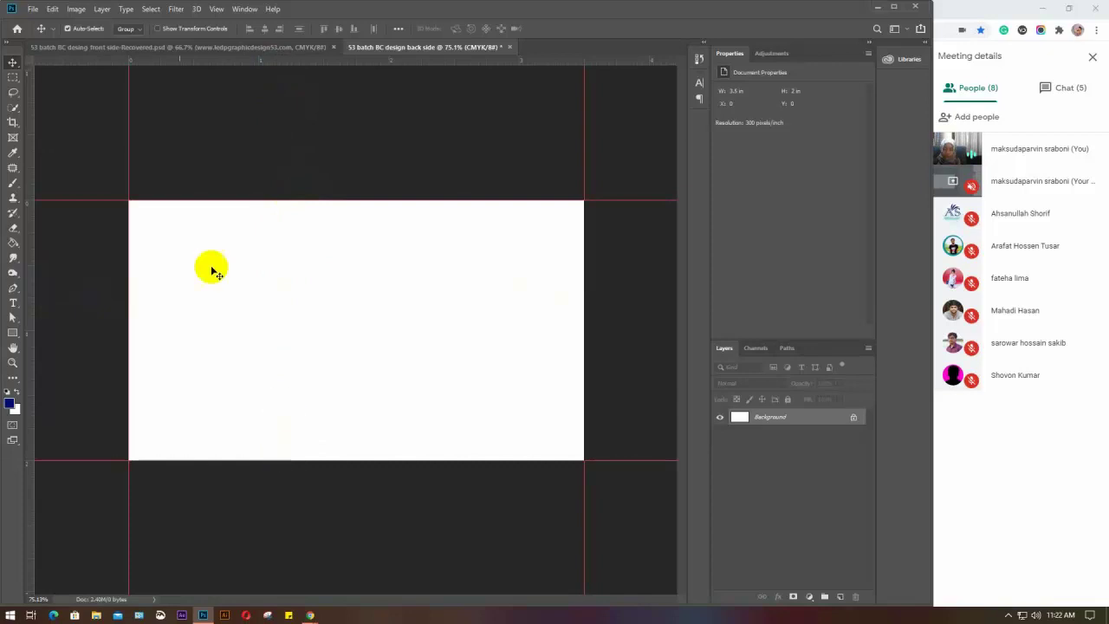
# Check the Canvas Size dialog's Relative option, then cancel without changes
pyautogui.click(76, 9)
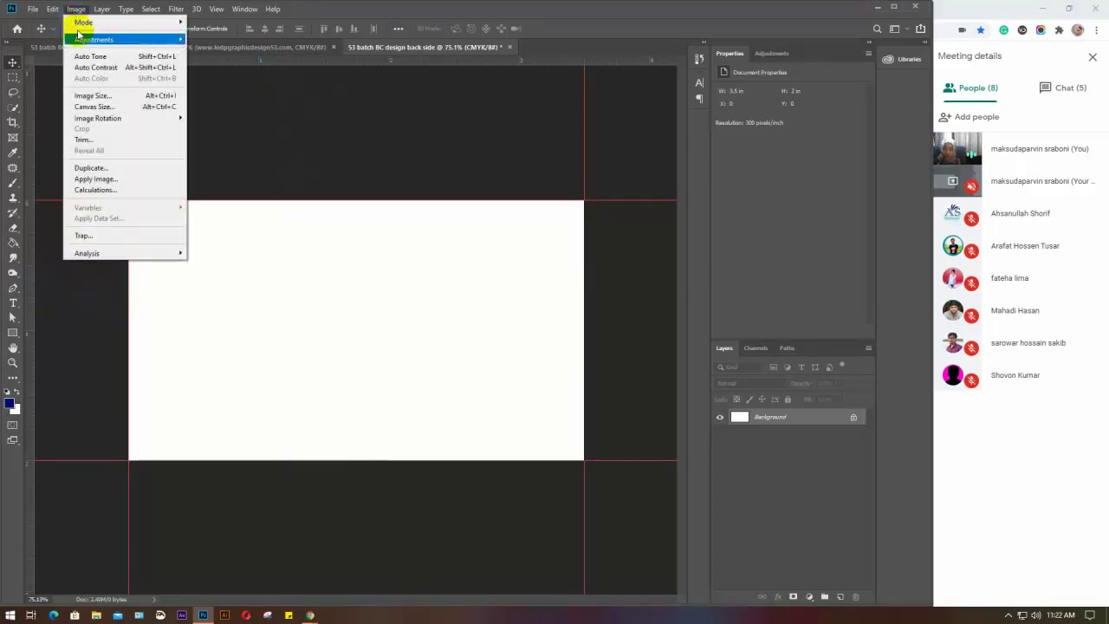
pyautogui.click(94, 106)
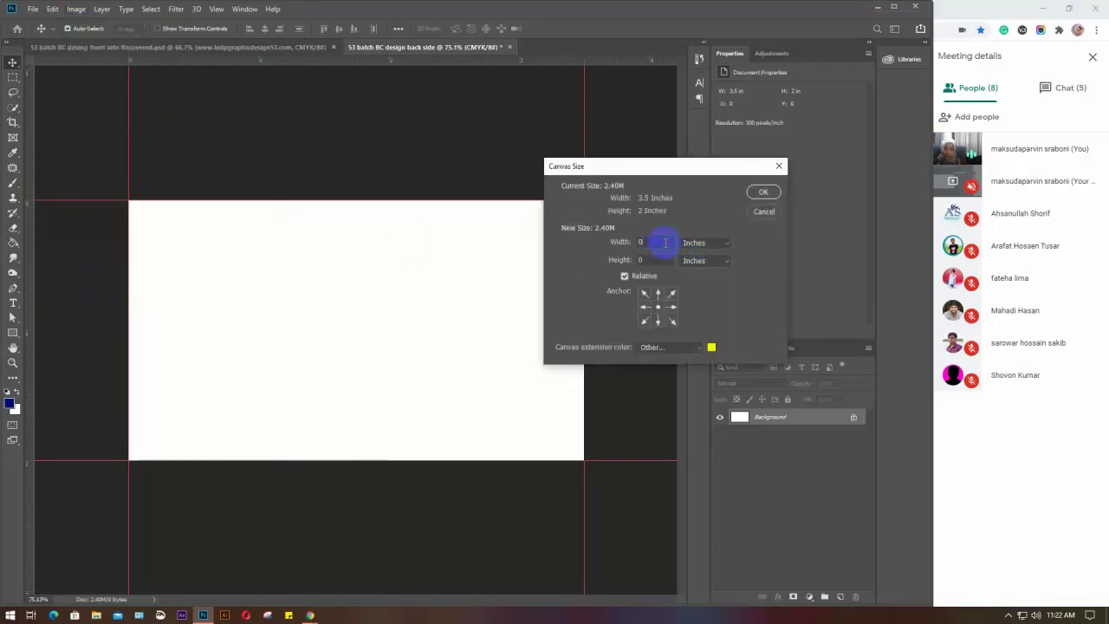
pyautogui.click(633, 276)
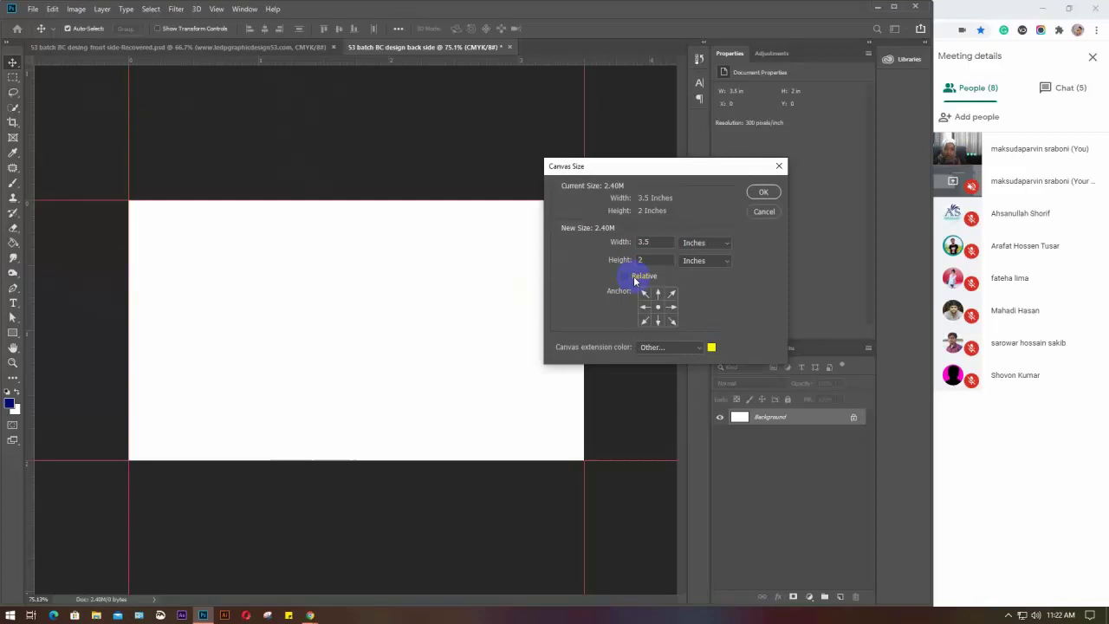
pyautogui.click(625, 275)
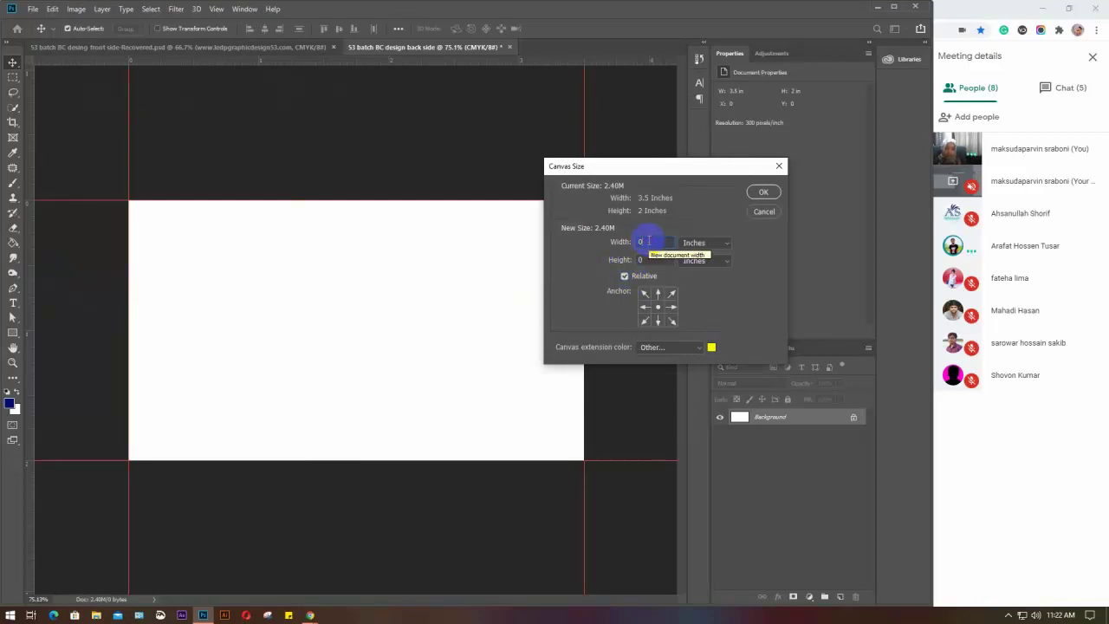
pyautogui.click(763, 212)
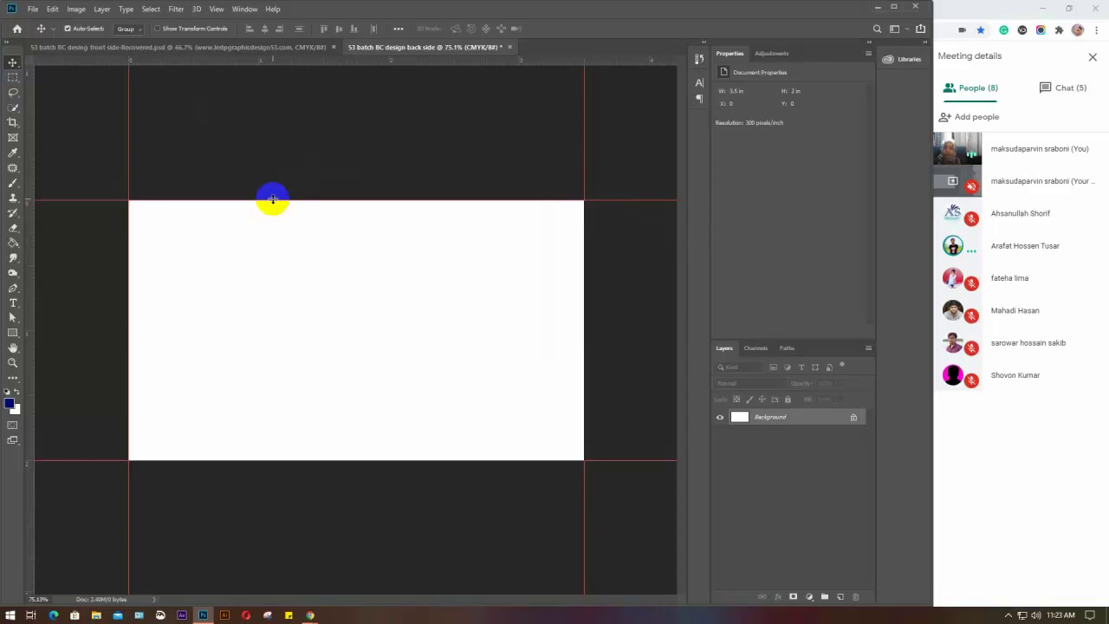
# Replace the top and left guides with new ones exactly on the card's edges
pyautogui.moveTo(272, 200); pyautogui.dragTo(270, 66)
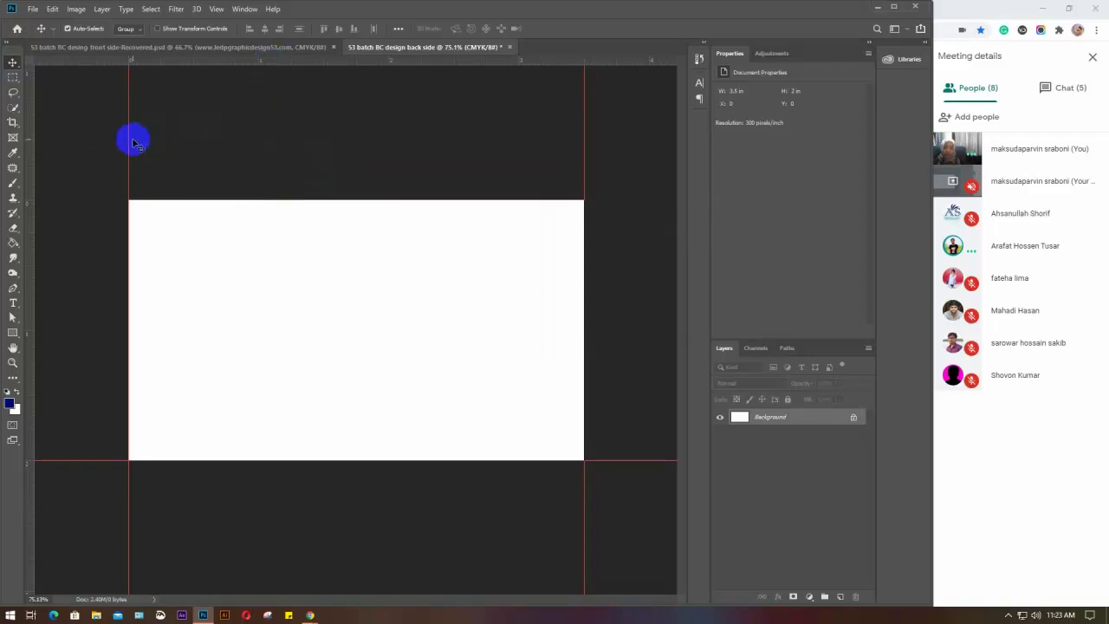
pyautogui.moveTo(129, 142); pyautogui.dragTo(35, 153)
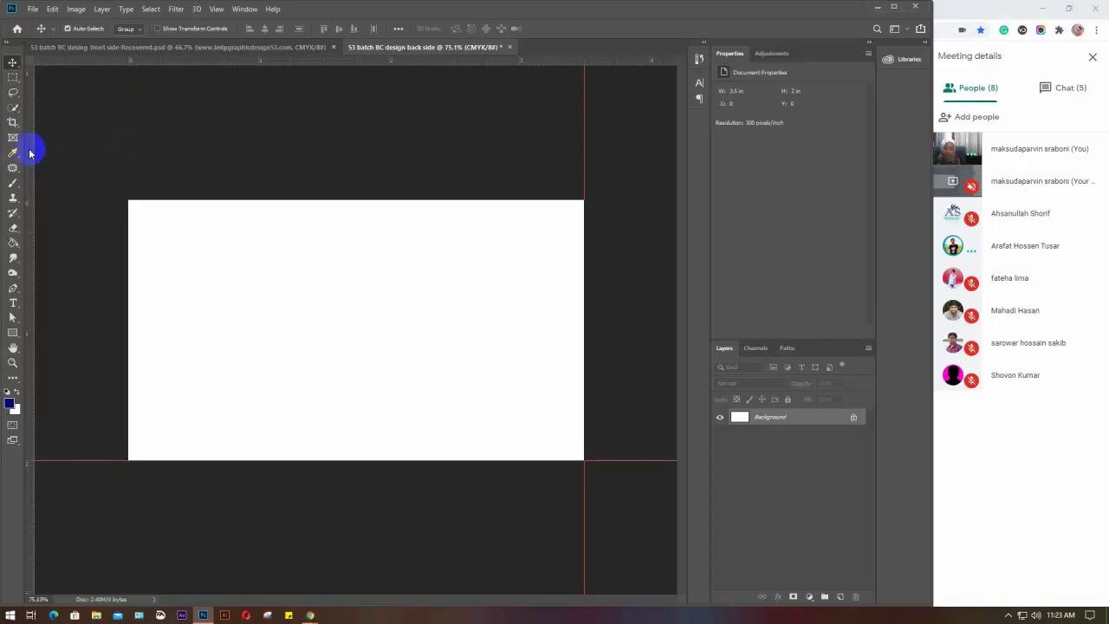
pyautogui.moveTo(30, 153); pyautogui.dragTo(129, 153)
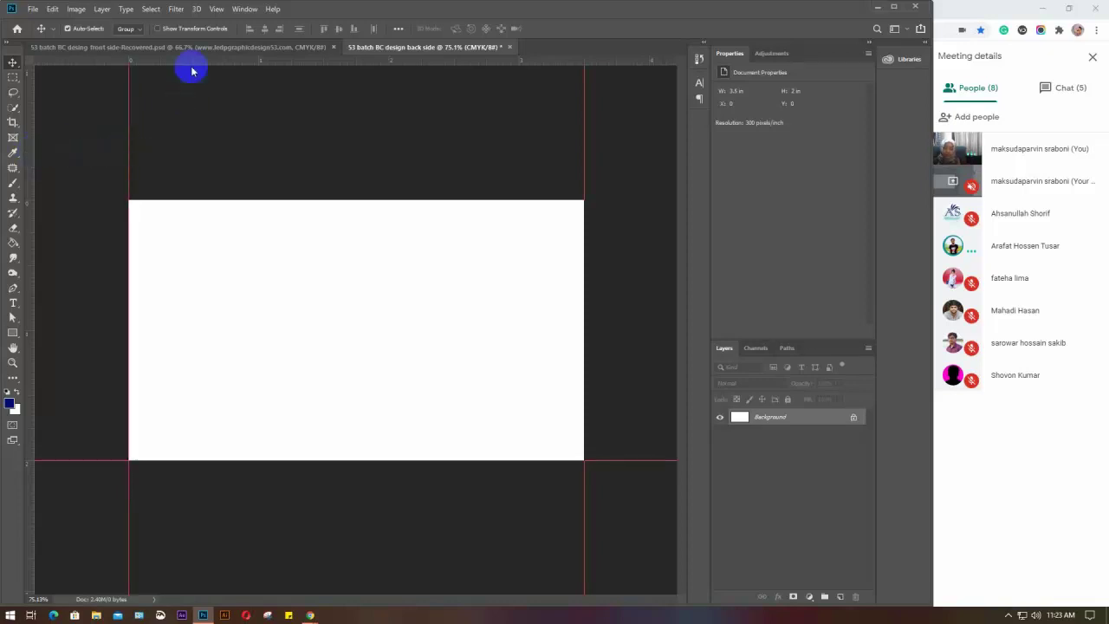
pyautogui.moveTo(188, 57); pyautogui.dragTo(198, 203)
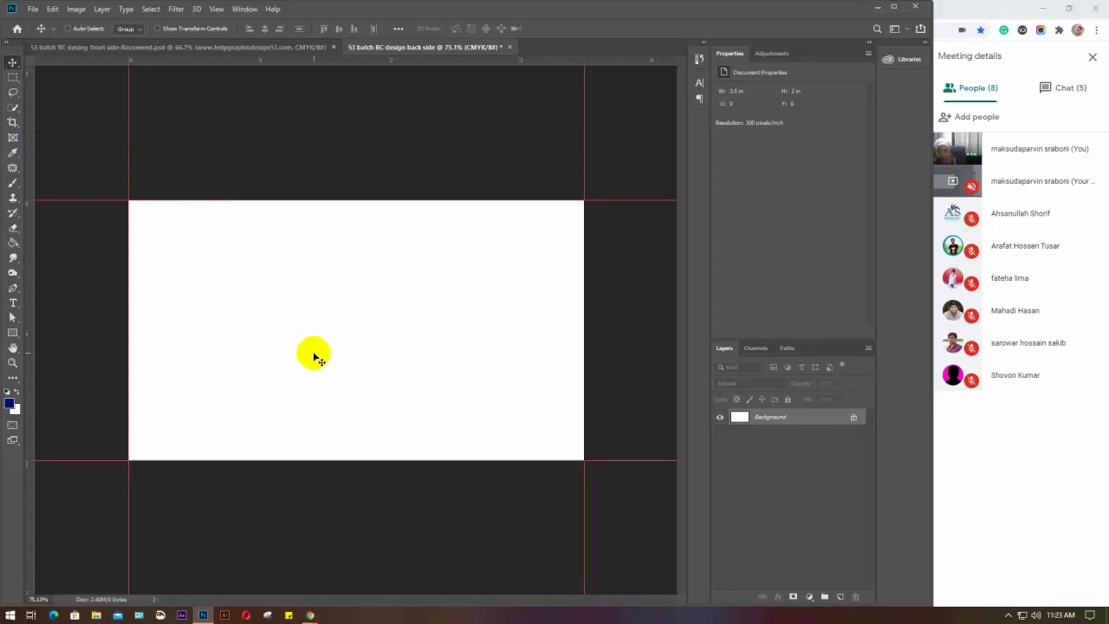
# Dismiss Image Size and the Cortana popup, then bring up Canvas Size with Alt+Ctrl+C
pyautogui.hotkey('ctrl', 'alt', 'i')
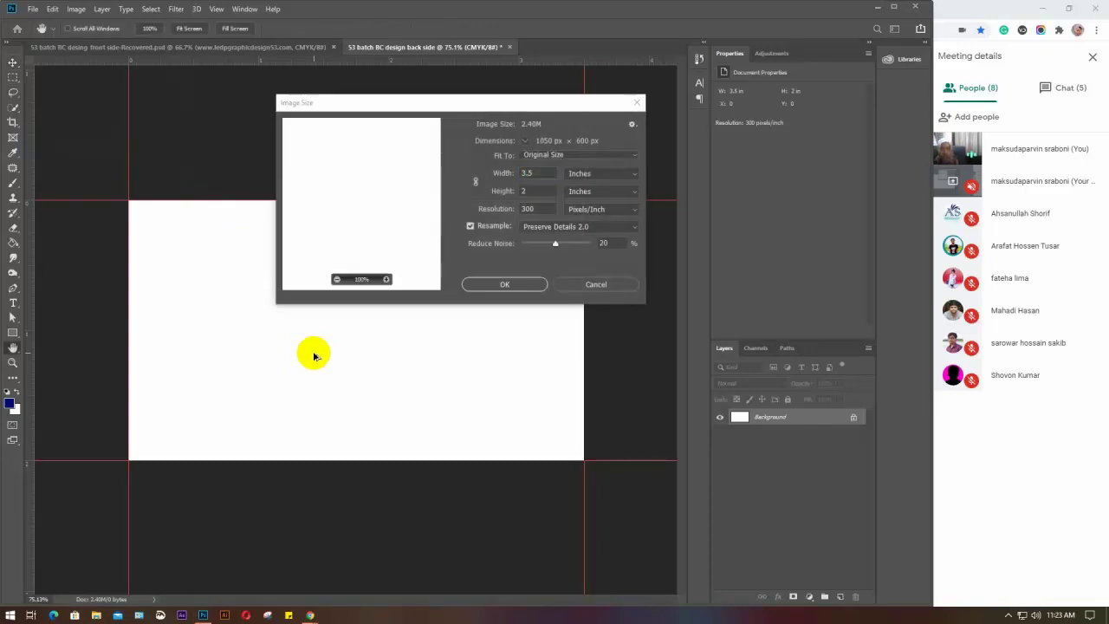
pyautogui.click(637, 103)
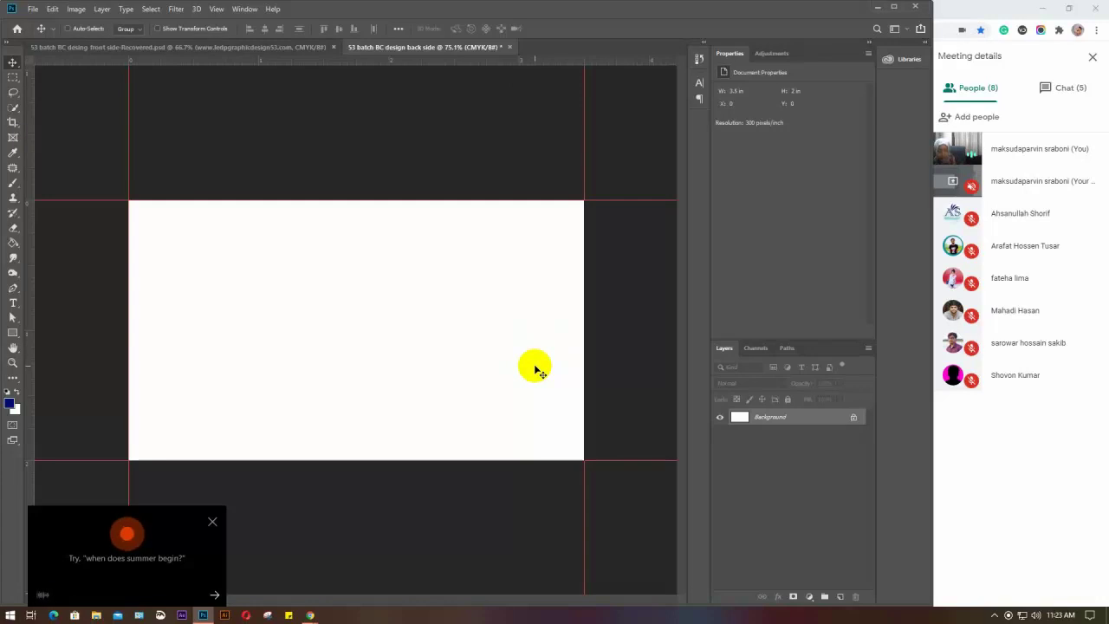
pyautogui.click(212, 520)
pyautogui.click(77, 9)
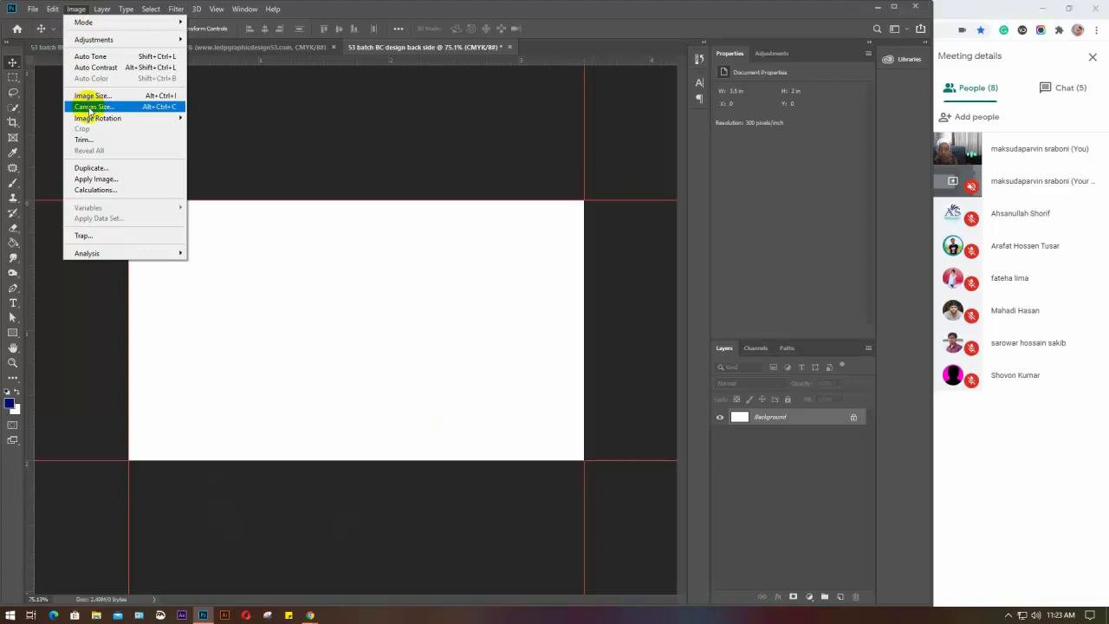
pyautogui.click(447, 380)
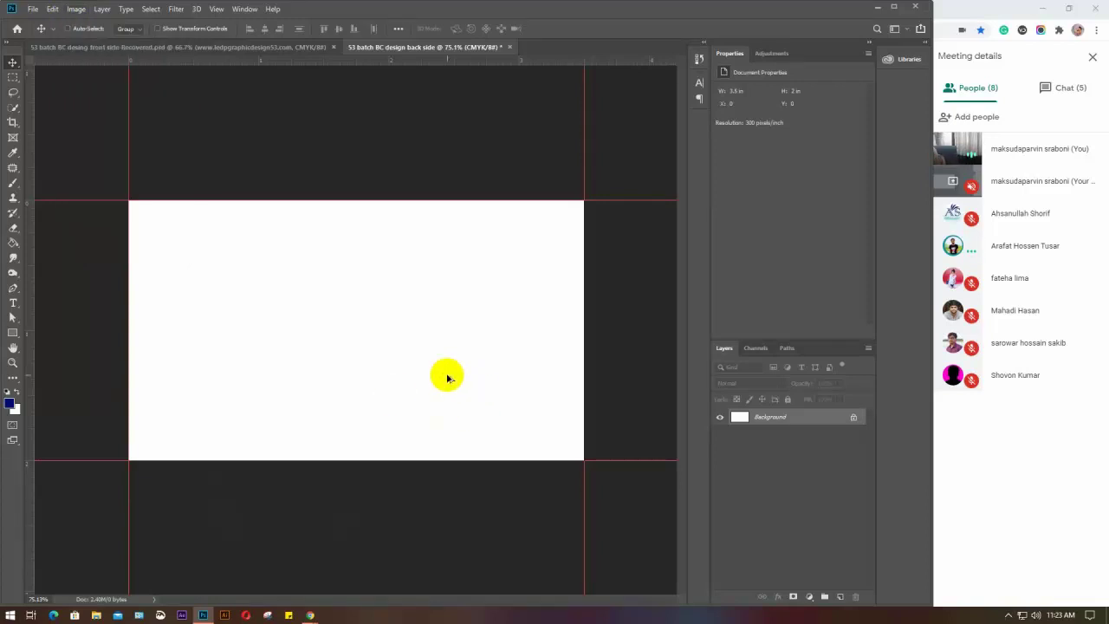
pyautogui.hotkey('ctrl', 'alt', 'c')
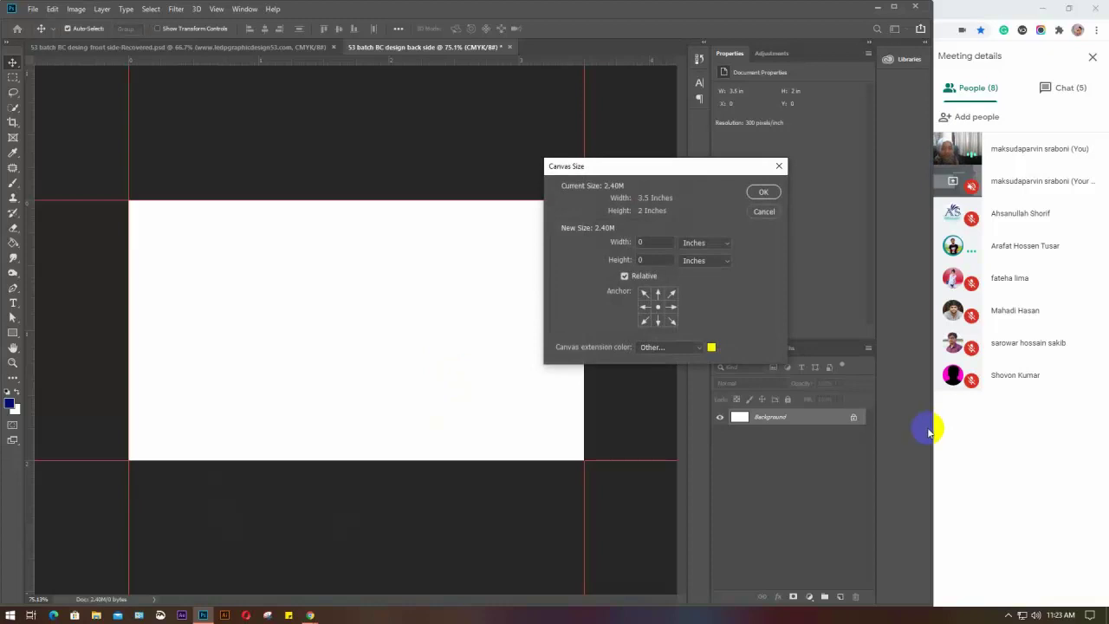
# Set a centred relative increase of 0.25 in for width and height
pyautogui.click(648, 244)
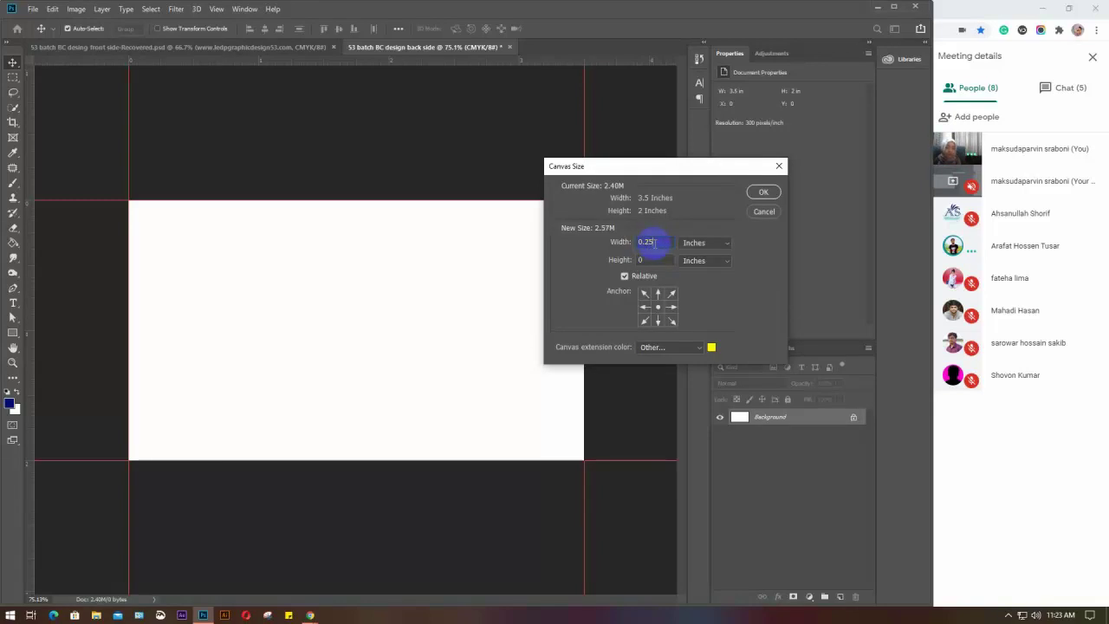
pyautogui.click(660, 312)
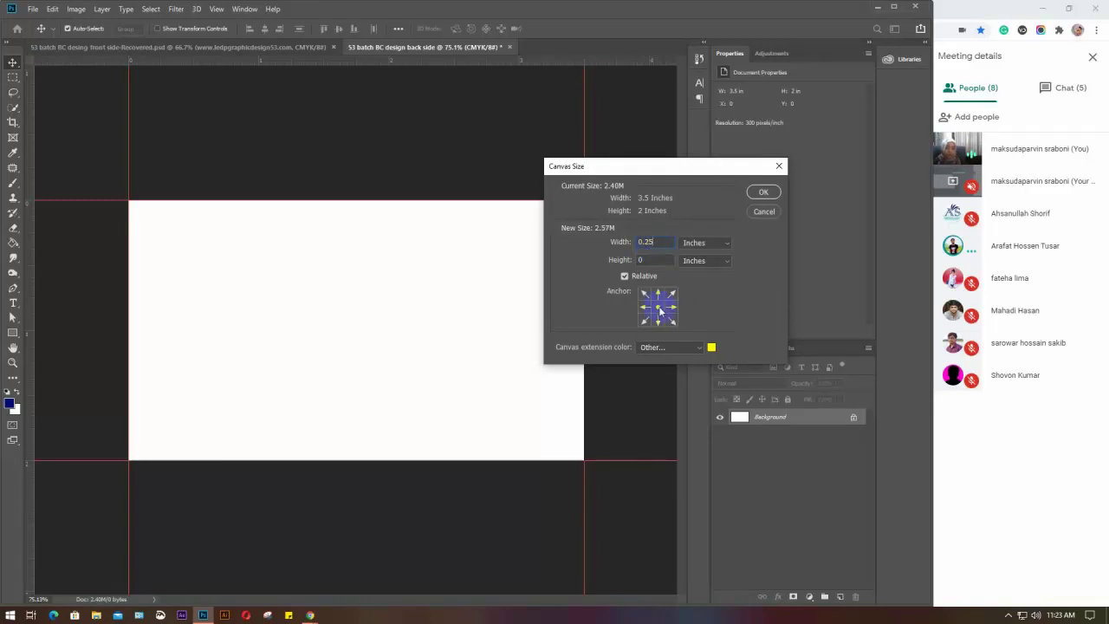
pyautogui.doubleClick(658, 261)
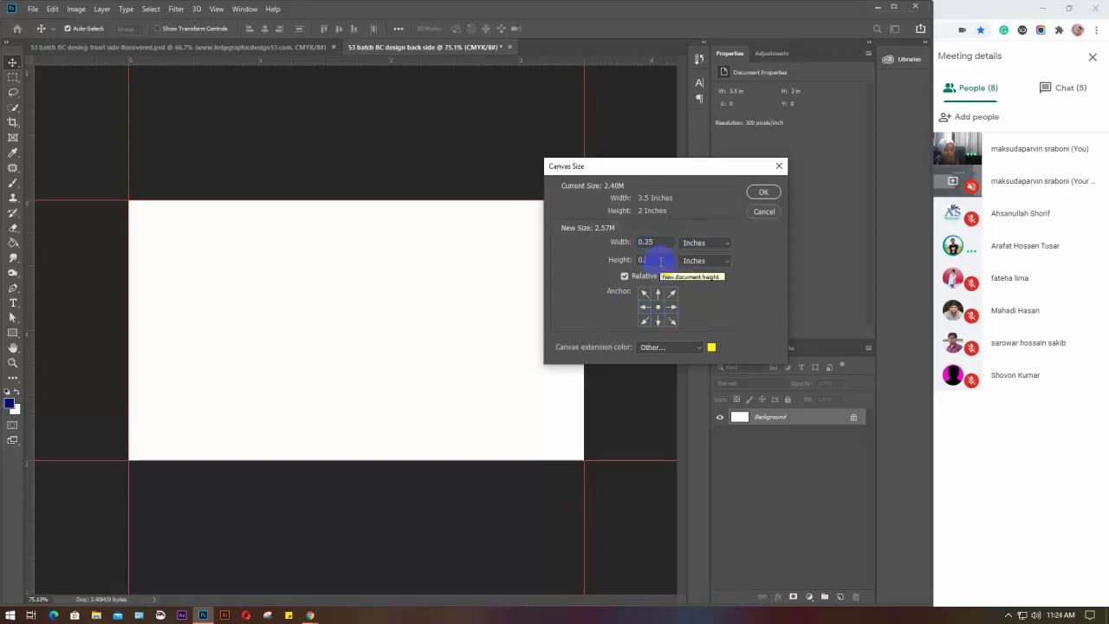
pyautogui.write('0.25')
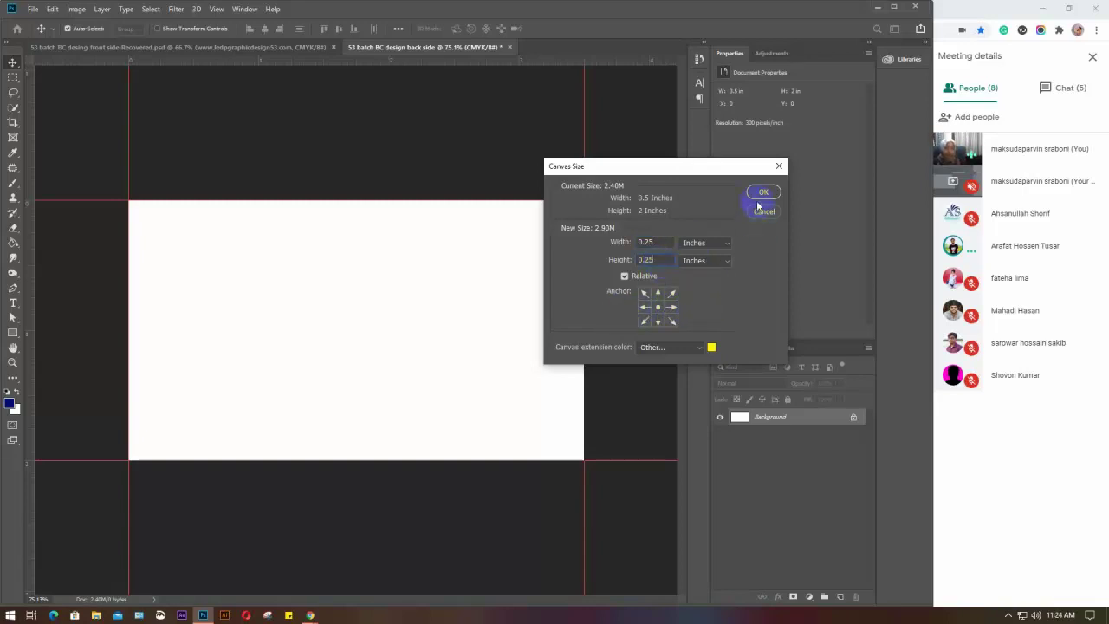
# Choose magenta as the canvas extension colour and apply the enlargement
pyautogui.click(712, 346)
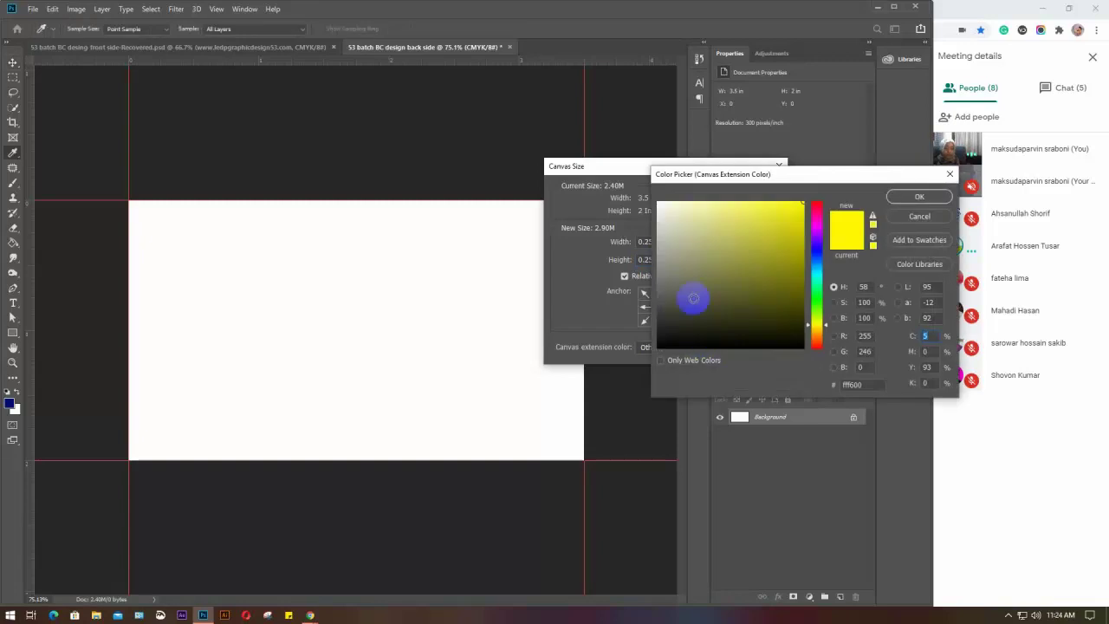
pyautogui.click(658, 205)
pyautogui.click(656, 201)
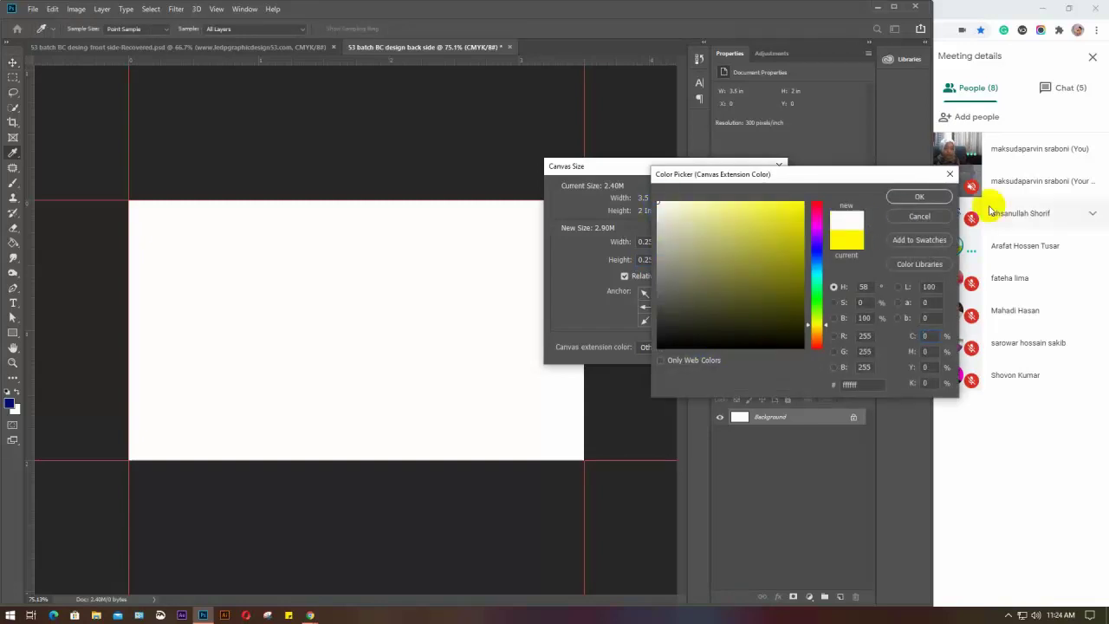
pyautogui.click(901, 200)
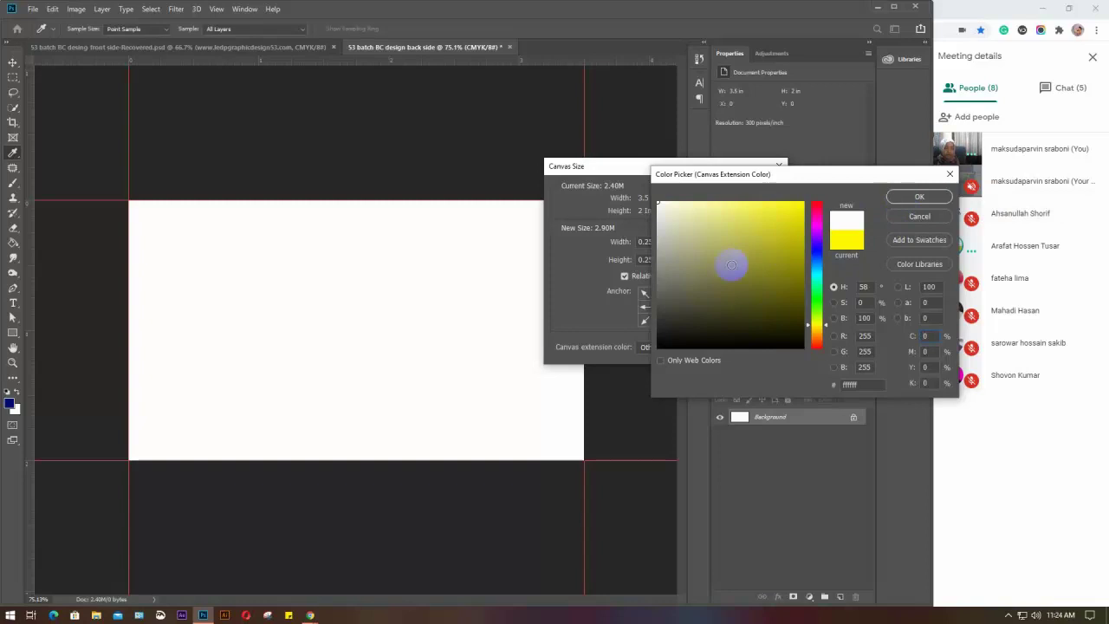
pyautogui.click(918, 217)
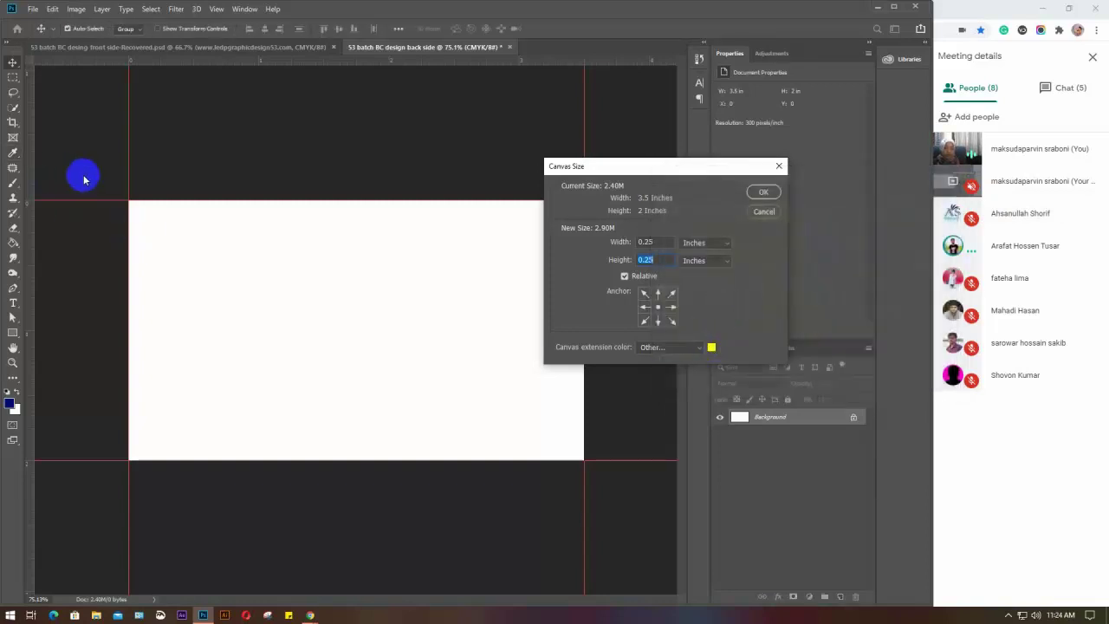
pyautogui.click(710, 347)
pyautogui.click(816, 227)
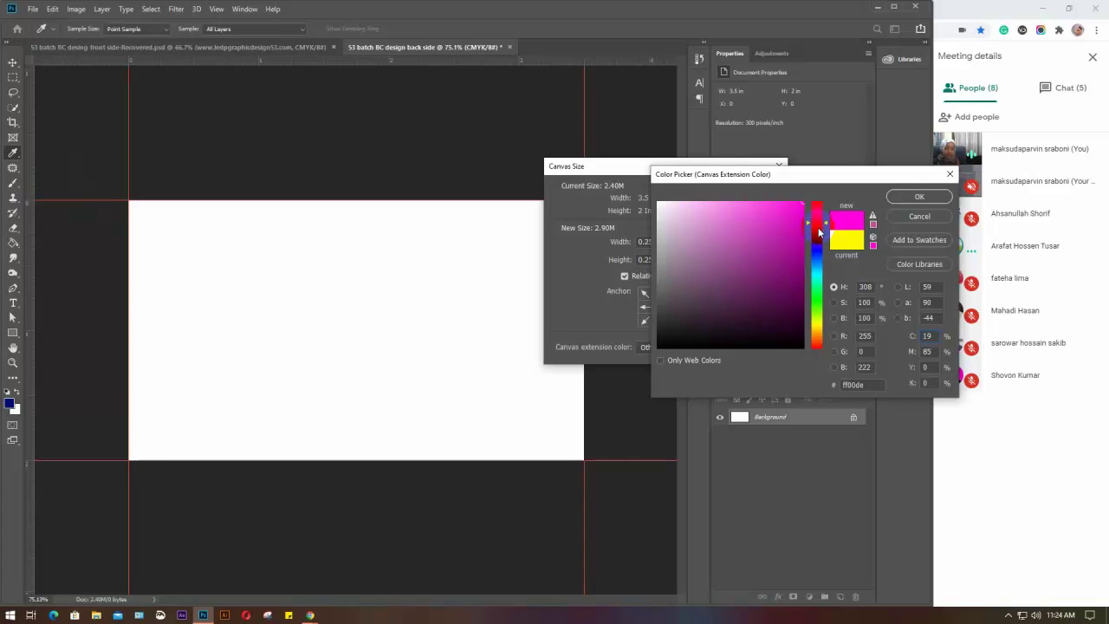
pyautogui.click(917, 197)
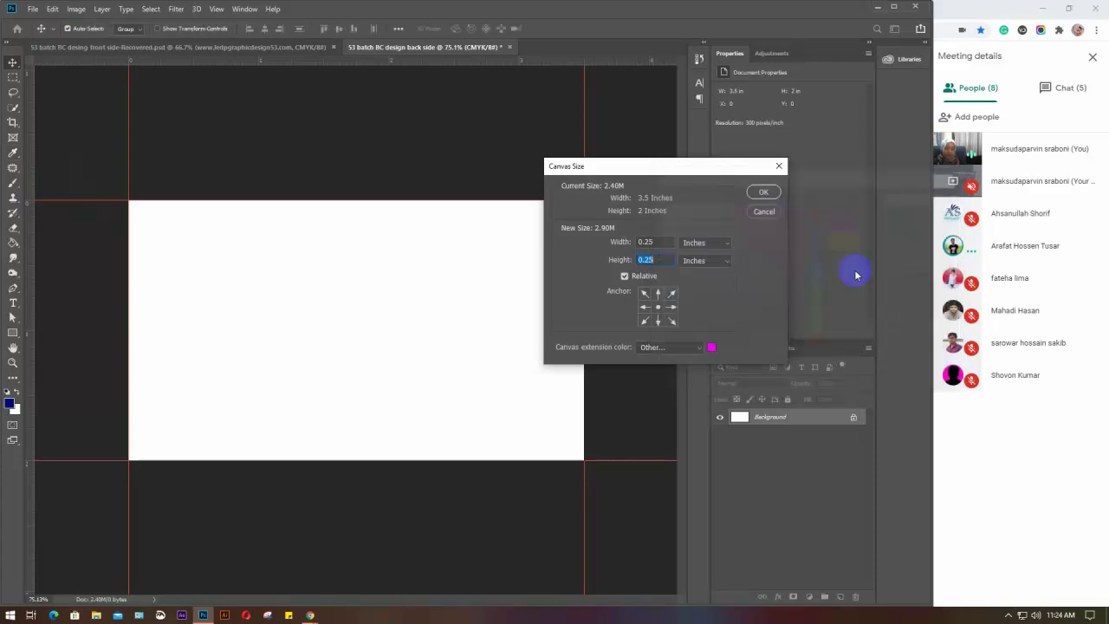
pyautogui.click(764, 192)
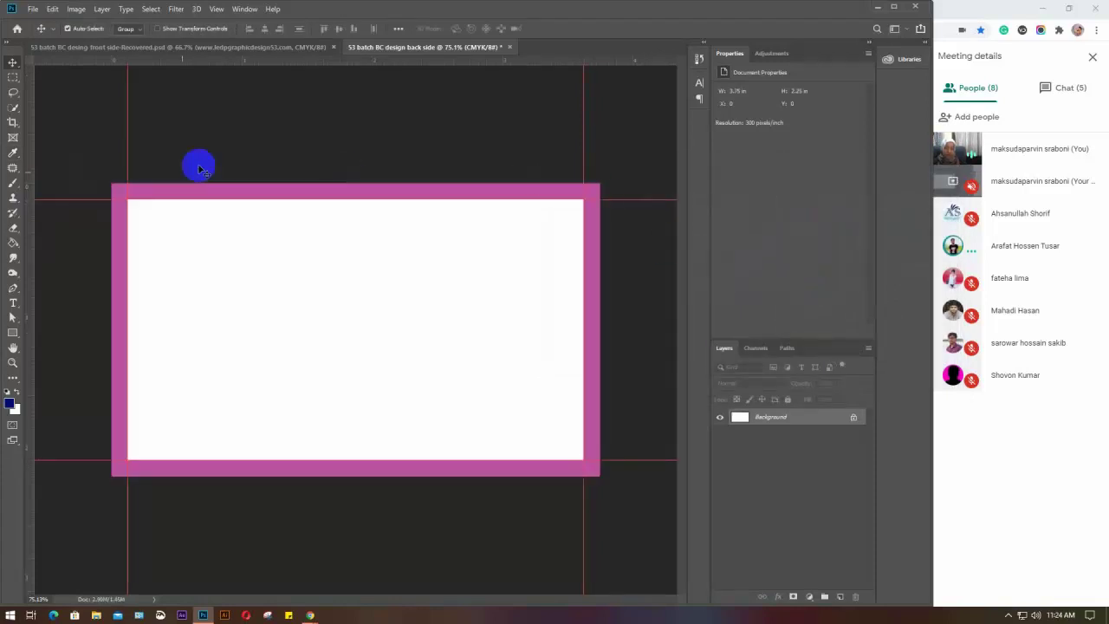
# Undo the magenta enlargement and reopen Canvas Size with Alt+Ctrl+C
pyautogui.click(154, 47)
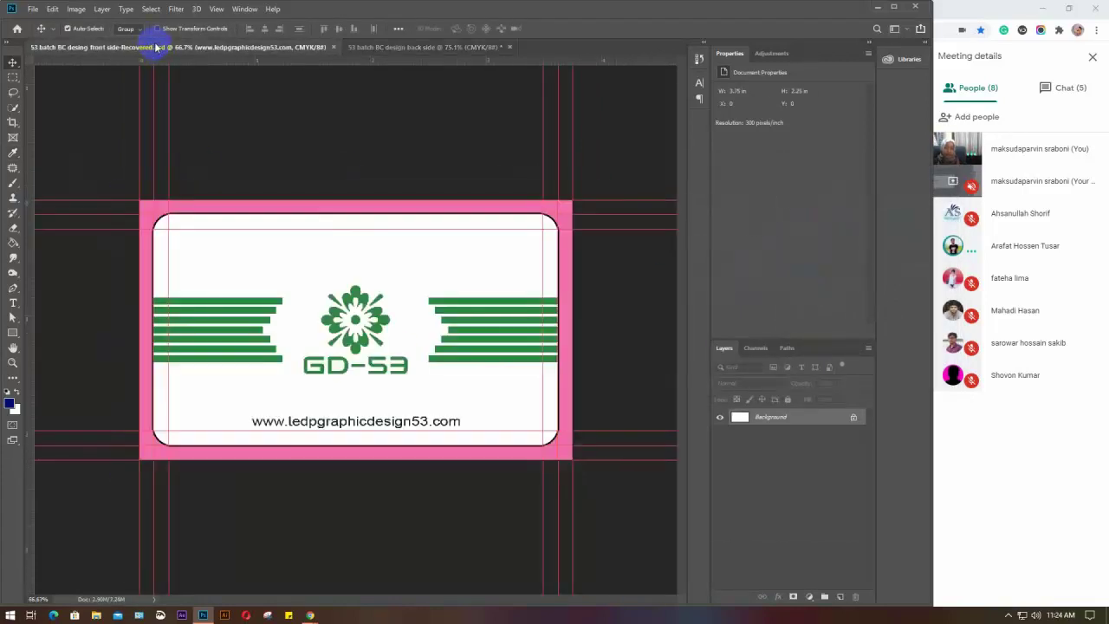
pyautogui.click(392, 47)
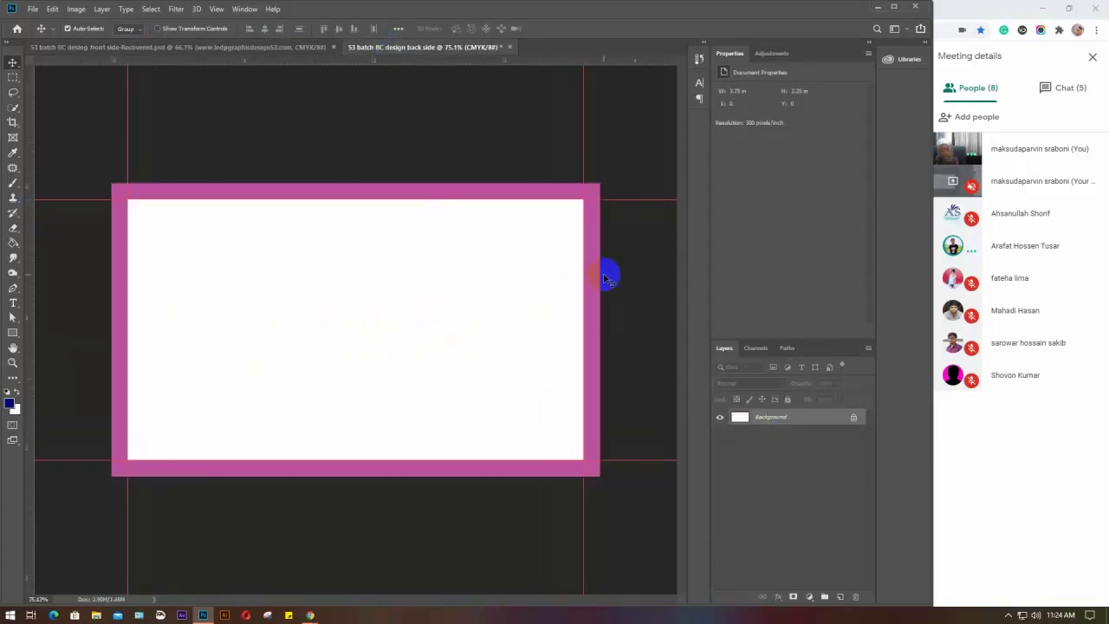
pyautogui.hotkey('ctrl', 'z')
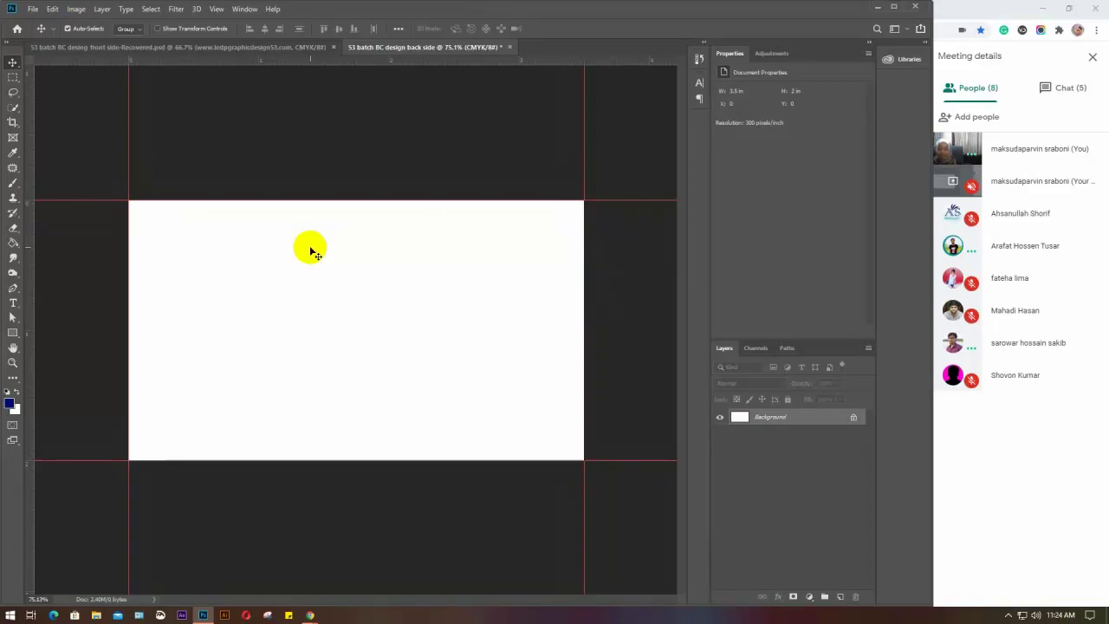
pyautogui.hotkey('ctrl', 'alt', 'c')
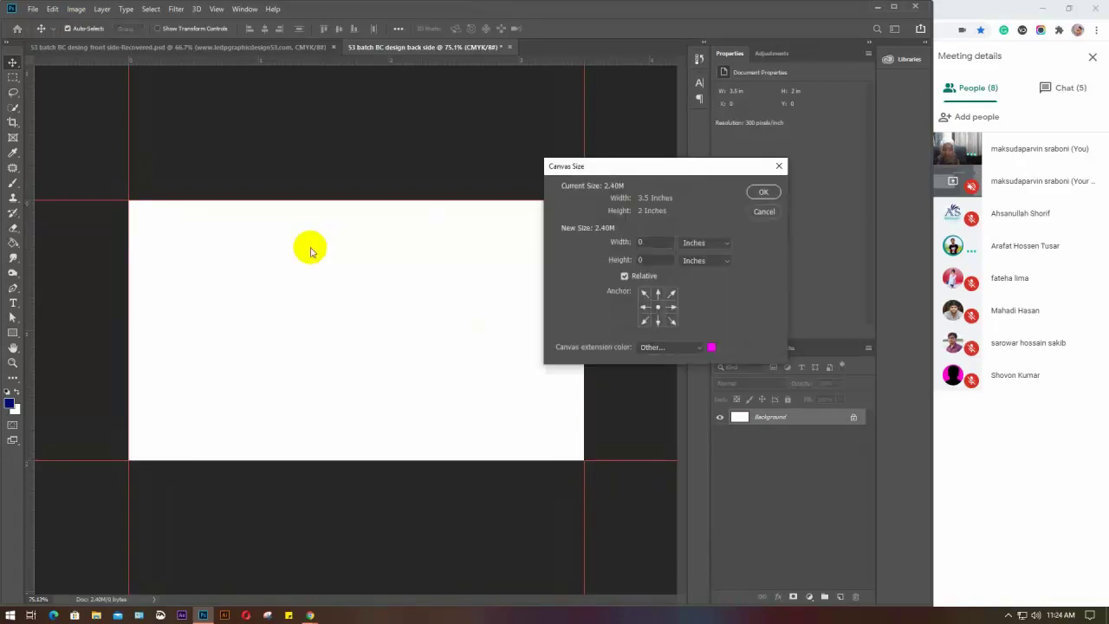
# Adjust the extension colour and apply the 0.25 in enlargement to 3.75 × 2.25 in
pyautogui.click(711, 346)
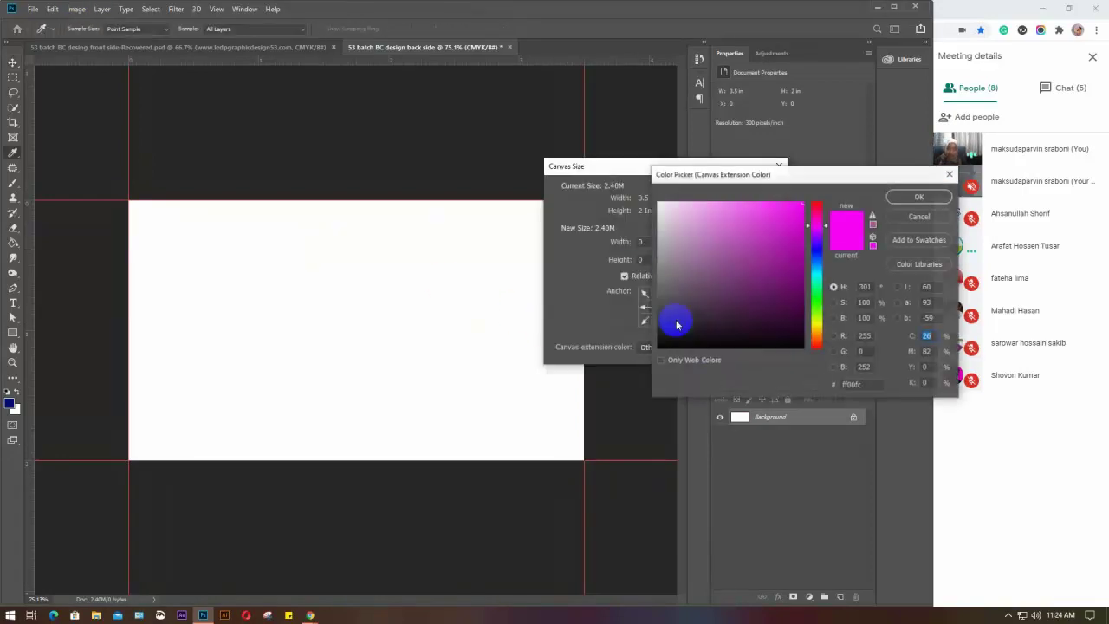
pyautogui.click(672, 227)
pyautogui.click(918, 197)
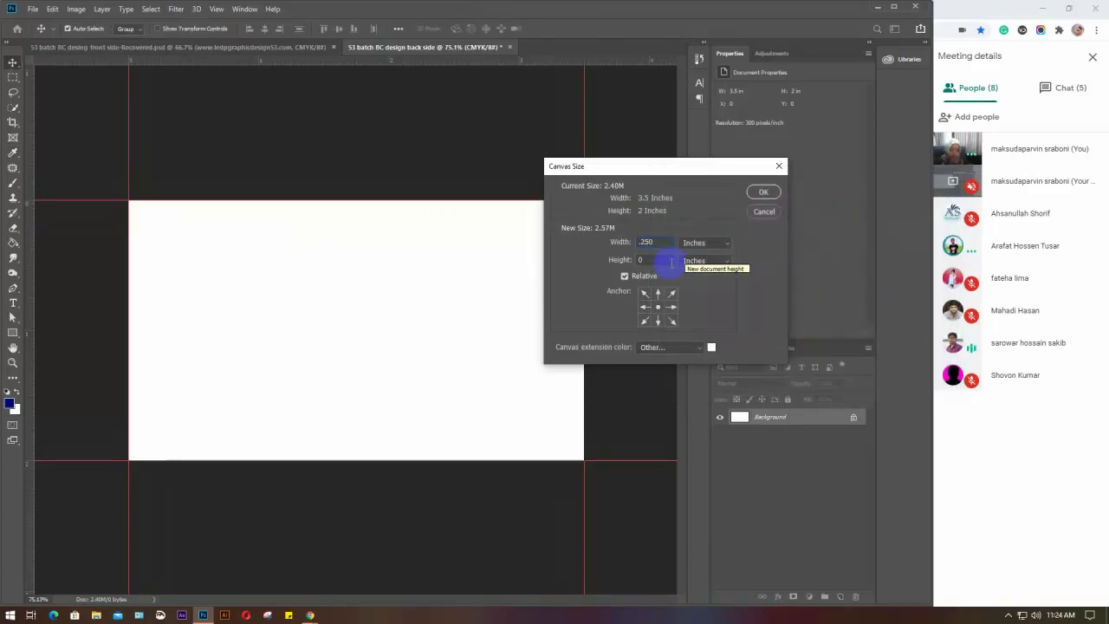
pyautogui.click(651, 260)
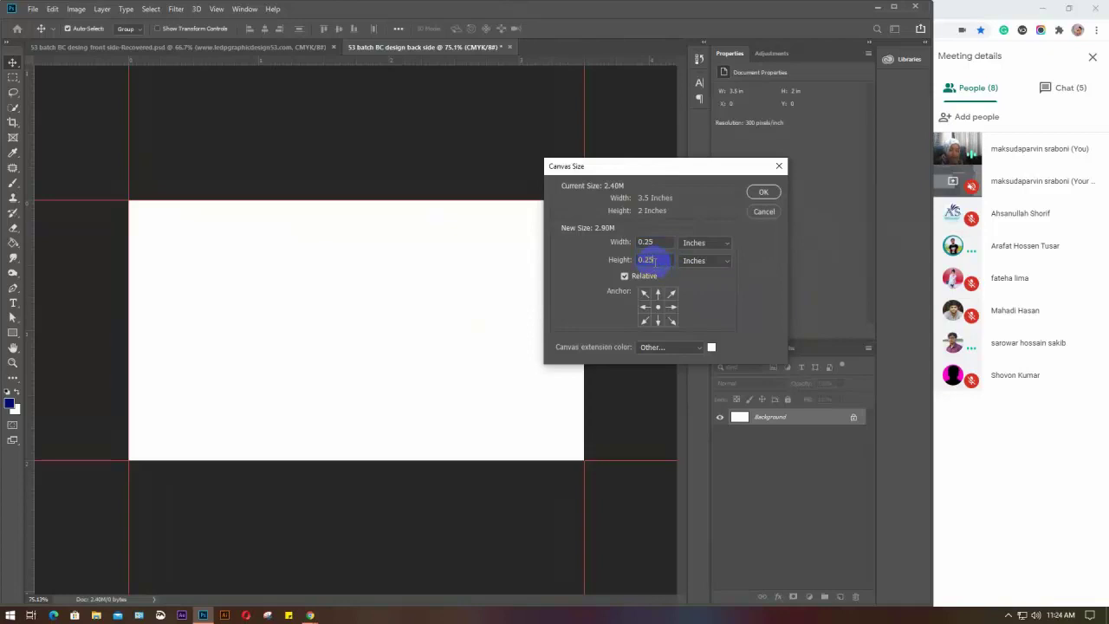
pyautogui.click(705, 348)
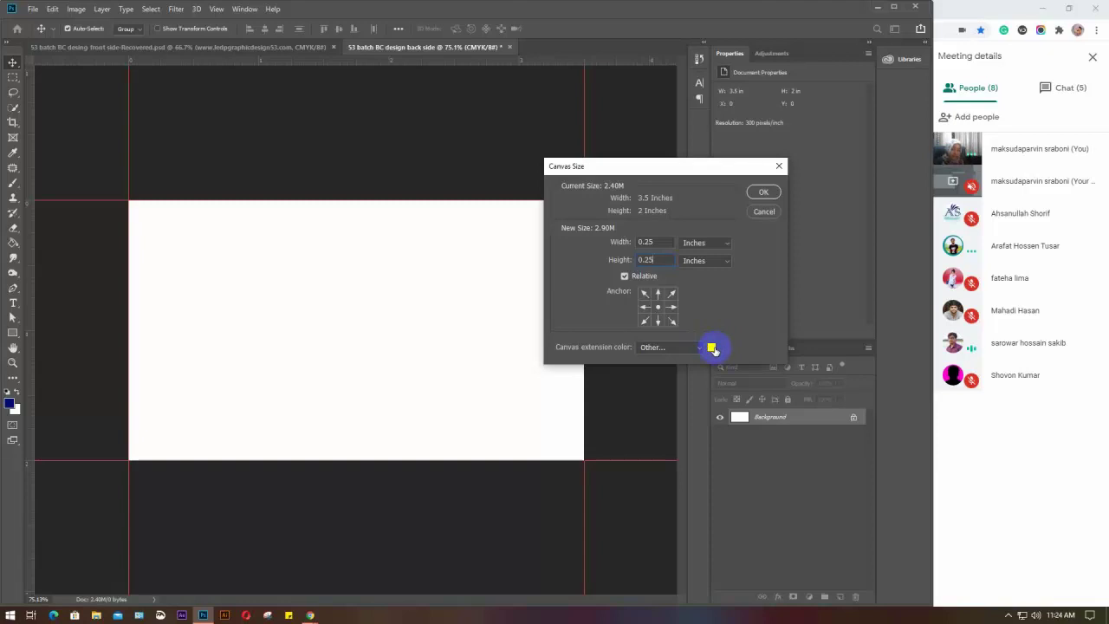
pyautogui.click(712, 348)
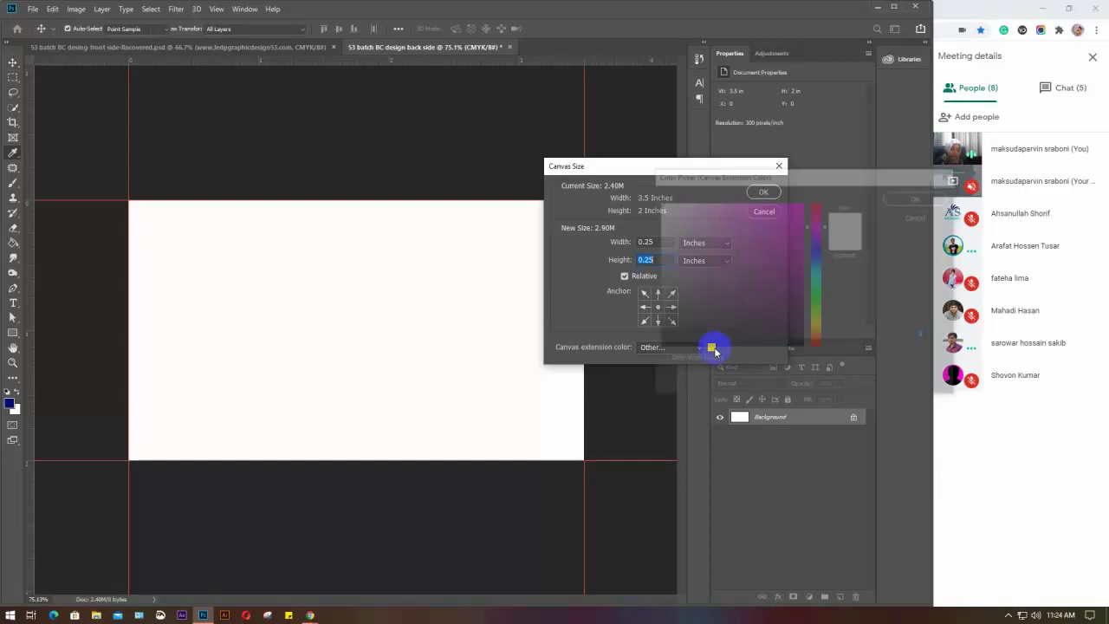
pyautogui.click(917, 217)
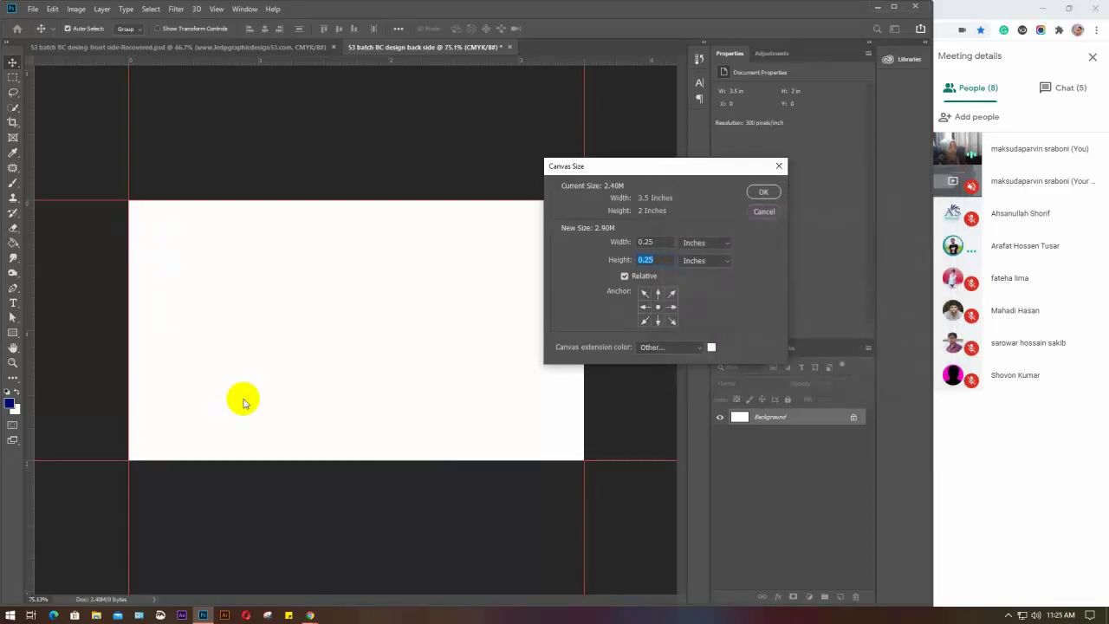
pyautogui.click(757, 193)
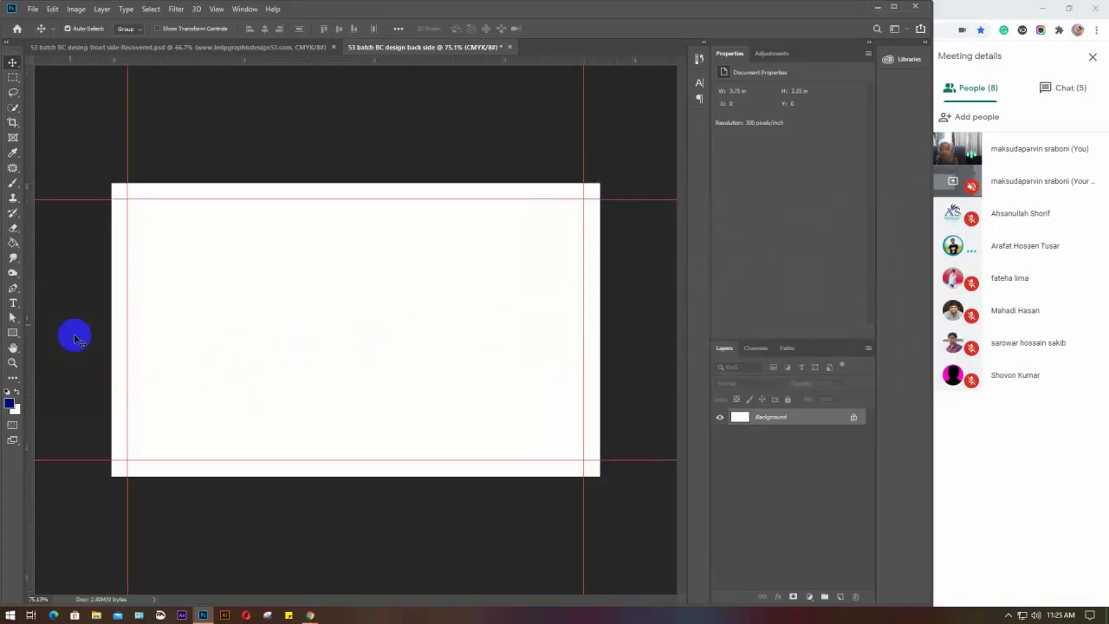
# Place guides on the original card's left, top, bottom and right edges
pyautogui.moveTo(36, 281); pyautogui.dragTo(111, 275)
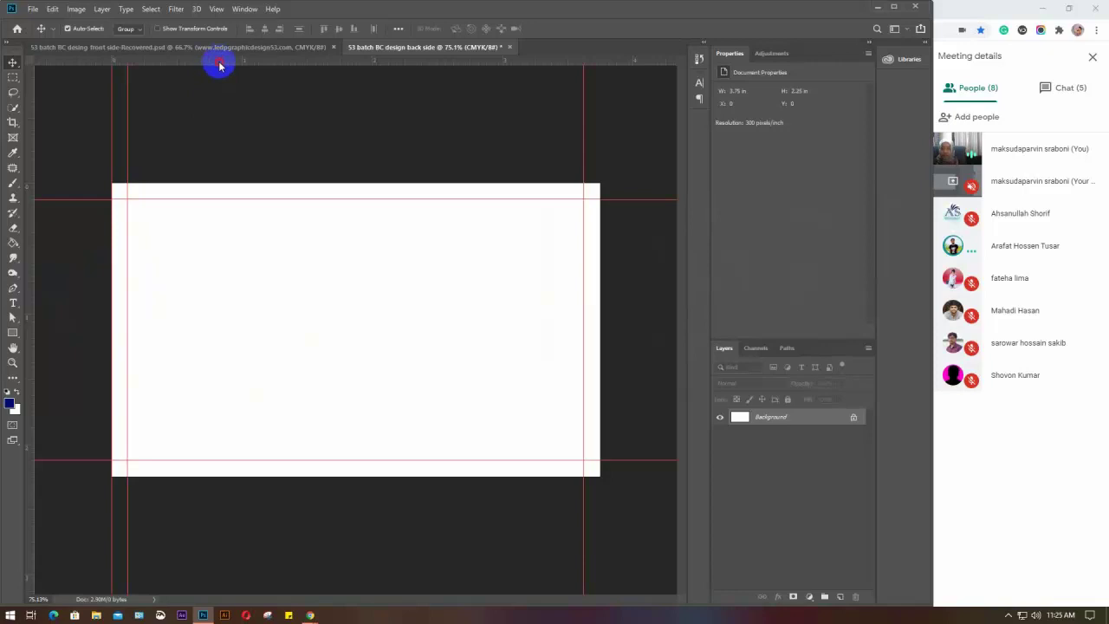
pyautogui.moveTo(219, 65); pyautogui.dragTo(231, 182)
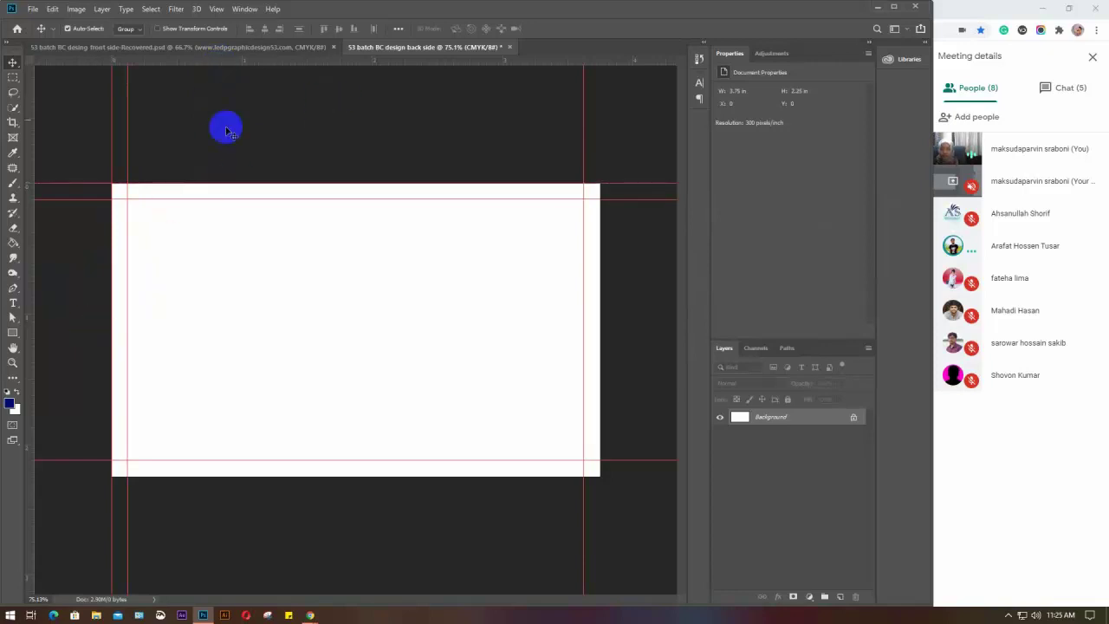
pyautogui.moveTo(217, 60); pyautogui.dragTo(217, 475)
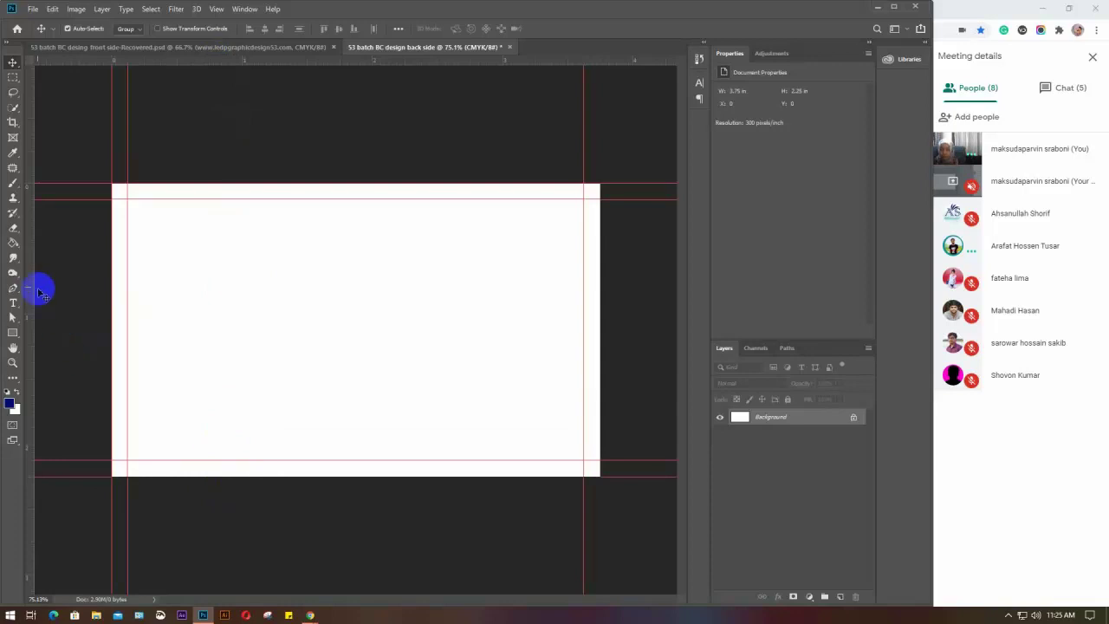
pyautogui.moveTo(33, 286); pyautogui.dragTo(600, 317)
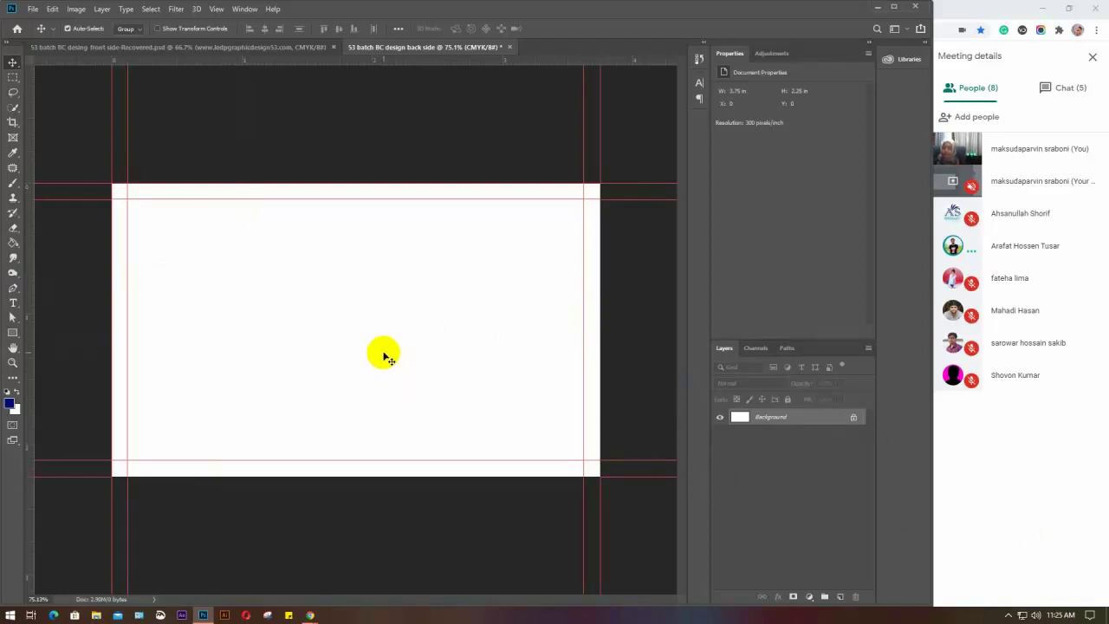
pyautogui.click(14, 333)
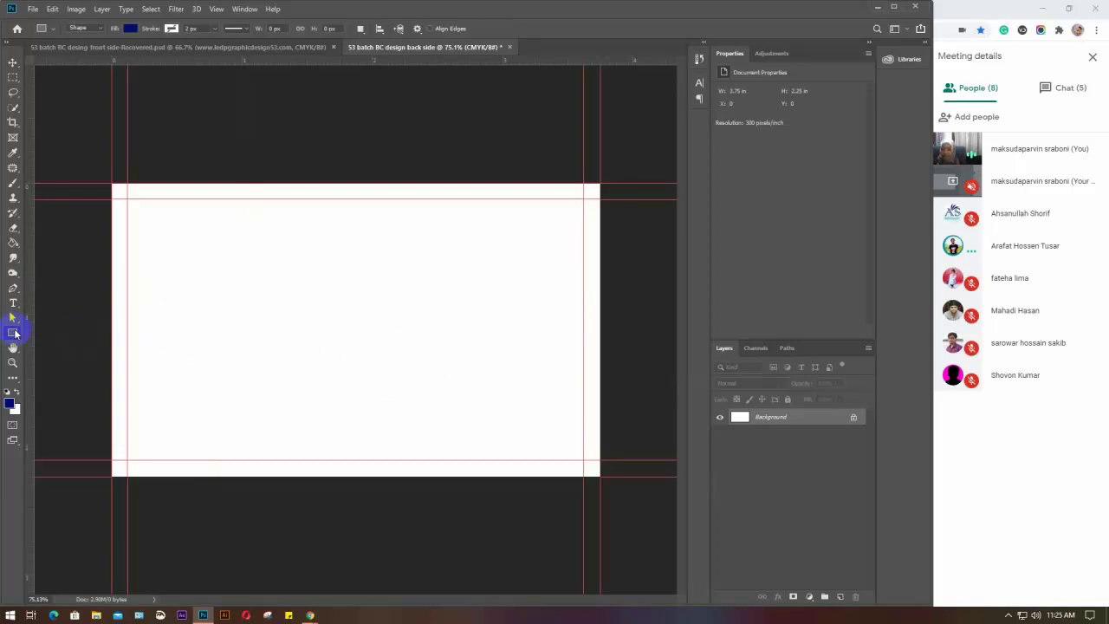
# Create a 0.125 × 0.125 in square and move it into the card's top-left corner
pyautogui.click(266, 320)
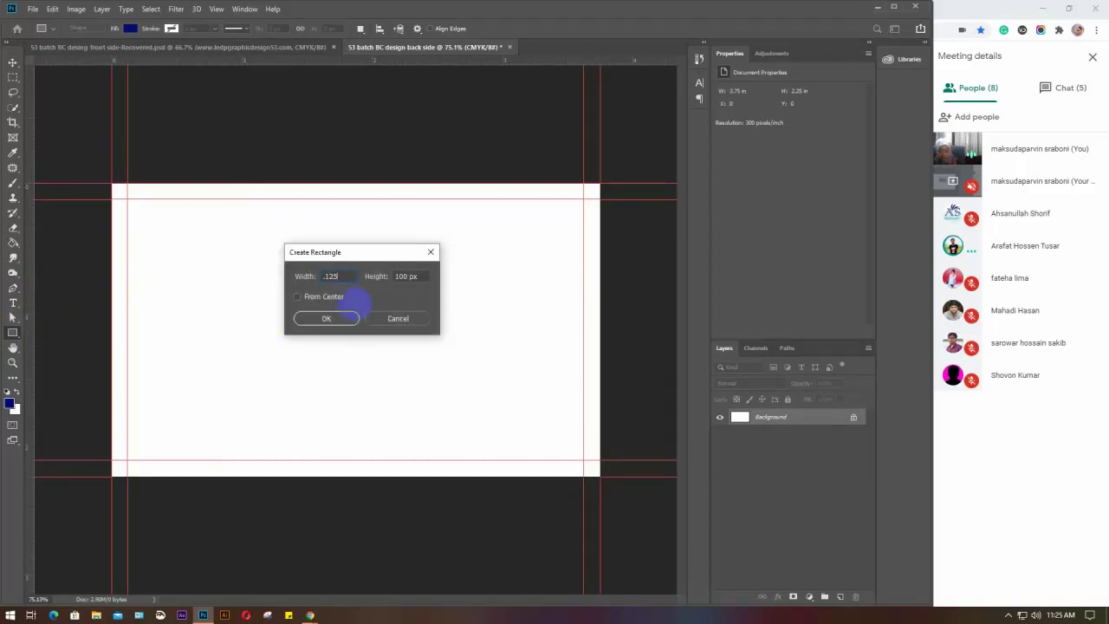
pyautogui.write('.125in')
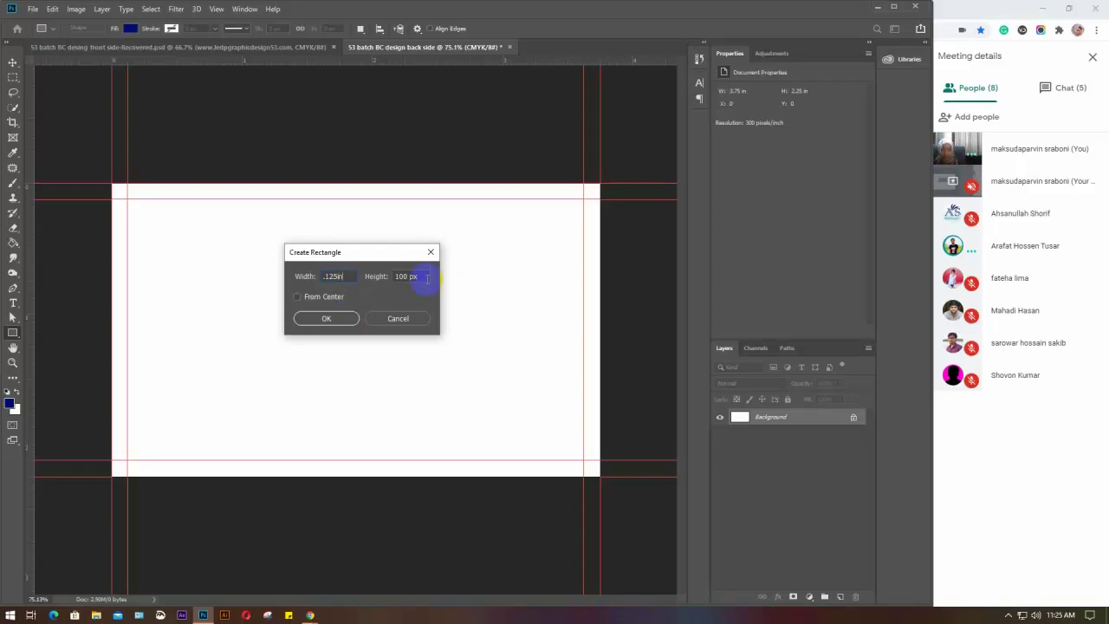
pyautogui.click(403, 275)
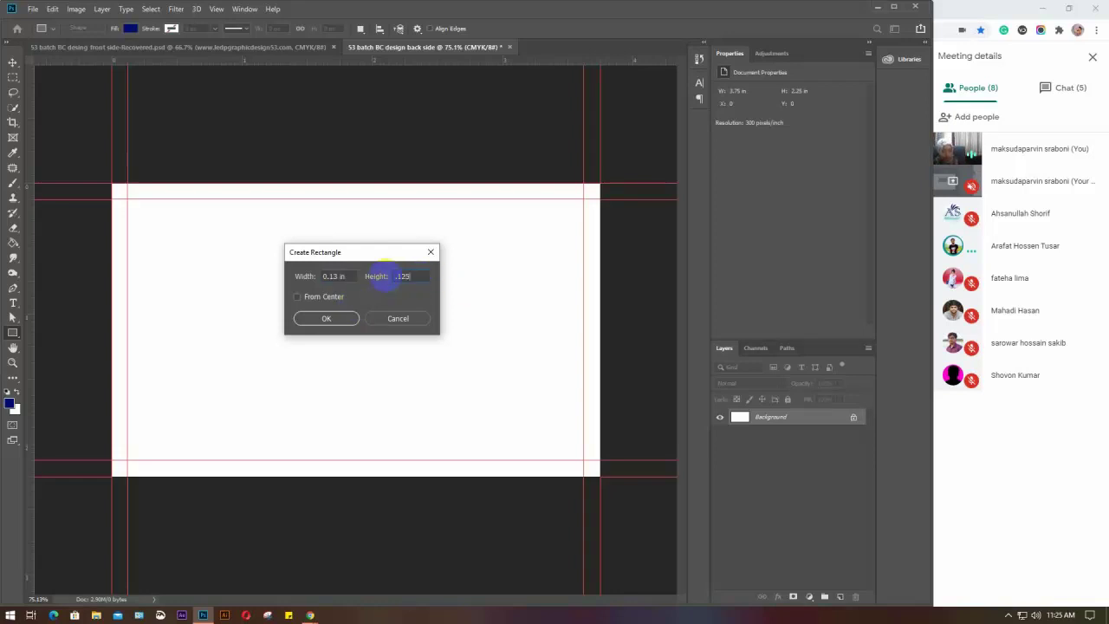
pyautogui.write('.125in')
pyautogui.click(309, 318)
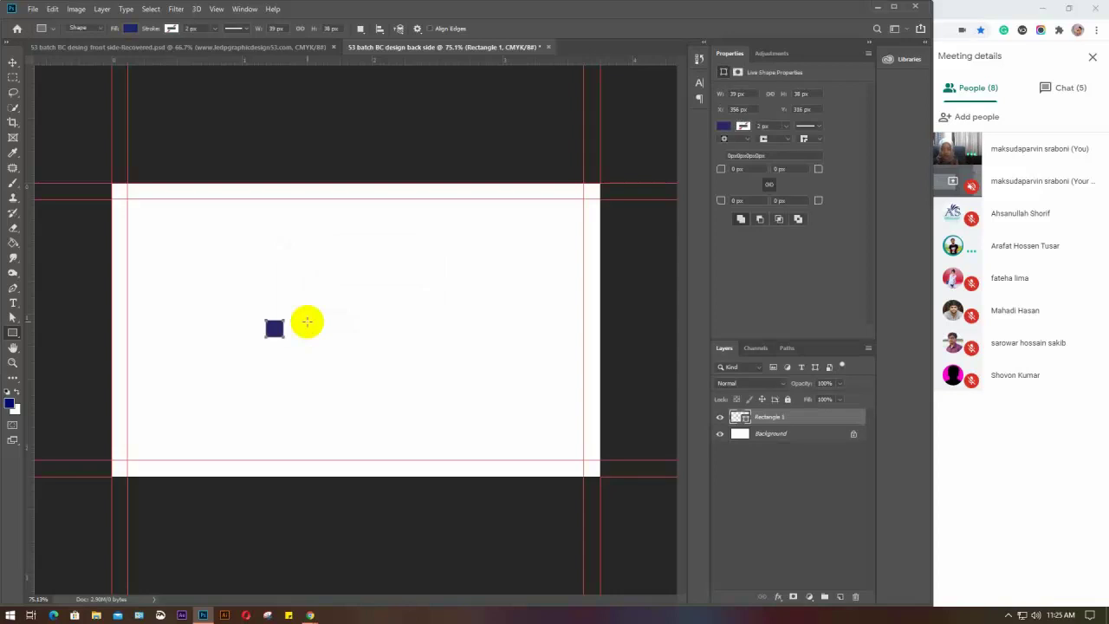
pyautogui.press('v')
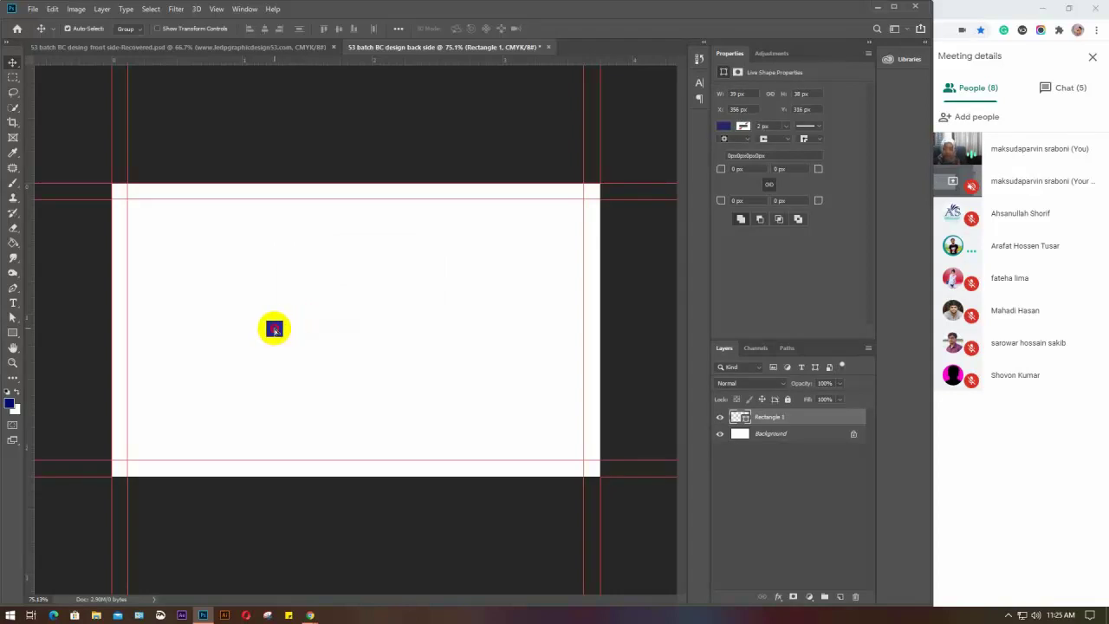
pyautogui.moveTo(274, 327); pyautogui.dragTo(137, 209)
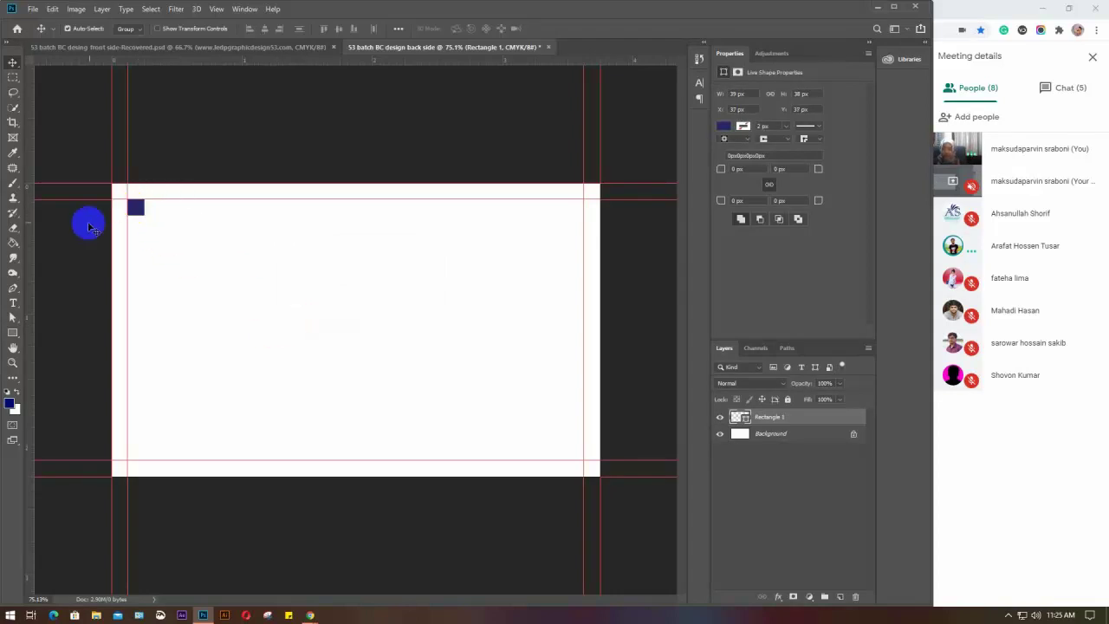
# Add safe-margin guides 0.125 in inside each card edge and merge away the square
pyautogui.moveTo(33, 221); pyautogui.dragTo(144, 216)
pyautogui.moveTo(151, 57); pyautogui.dragTo(574, 448)
pyautogui.moveTo(31, 342); pyautogui.dragTo(567, 367)
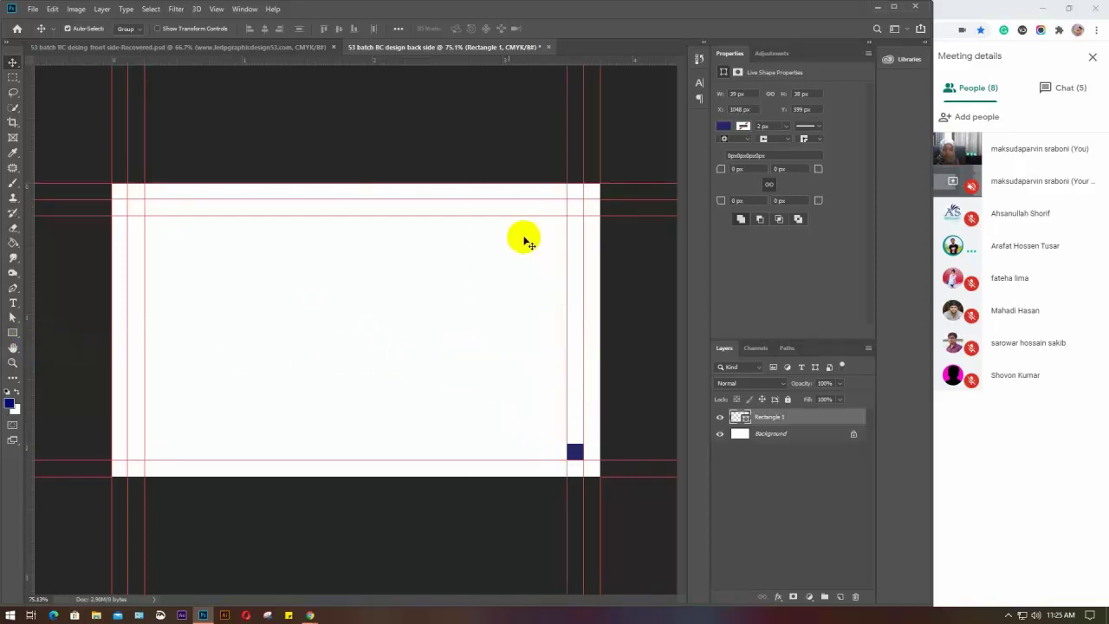
pyautogui.moveTo(419, 61); pyautogui.dragTo(457, 442)
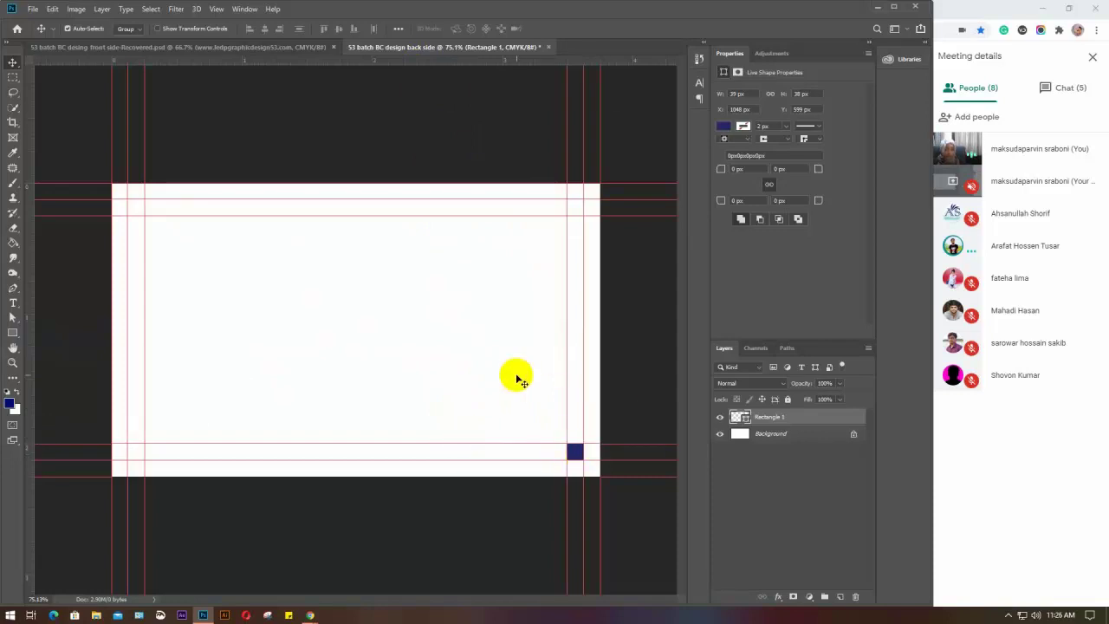
pyautogui.hotkey('ctrl', 'e')
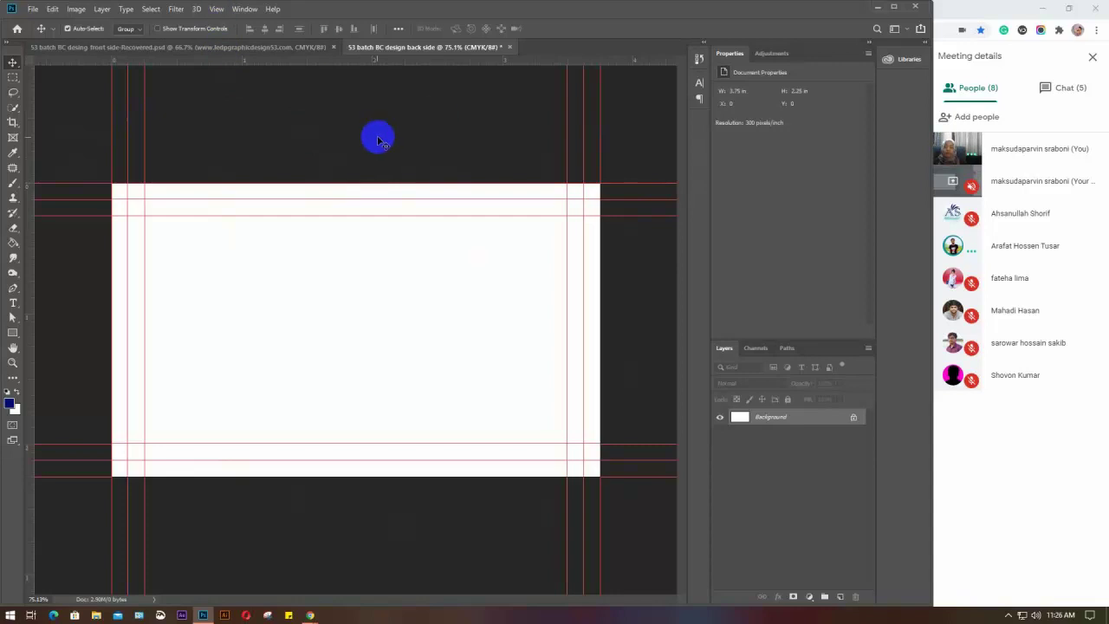
# Lock the guides via View > Lock Guides, briefly checking the front-side card
pyautogui.click(216, 10)
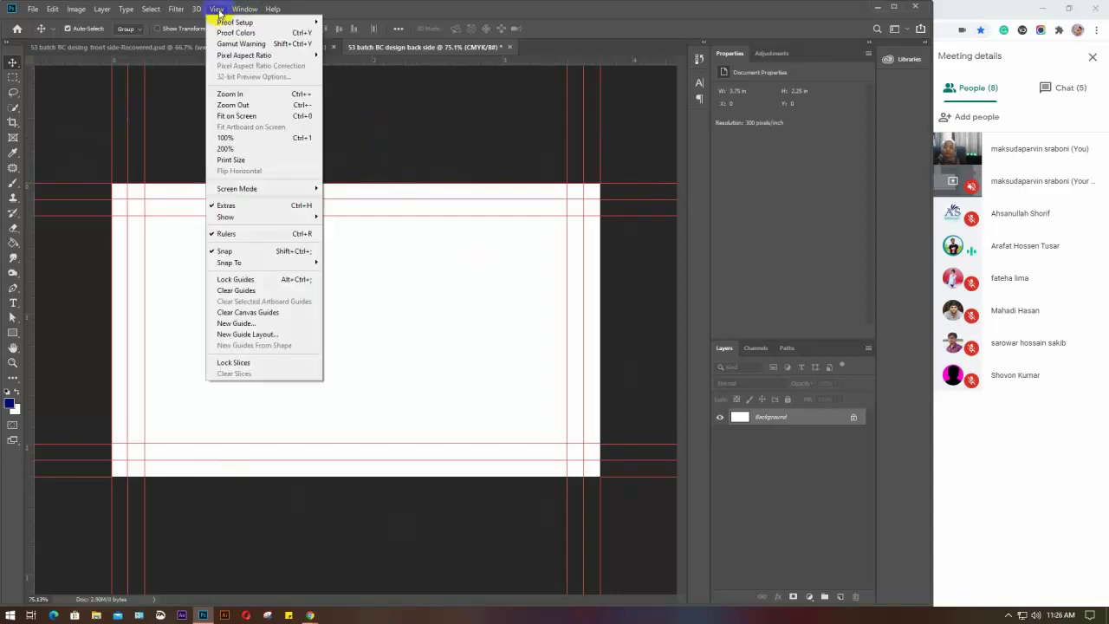
pyautogui.click(234, 279)
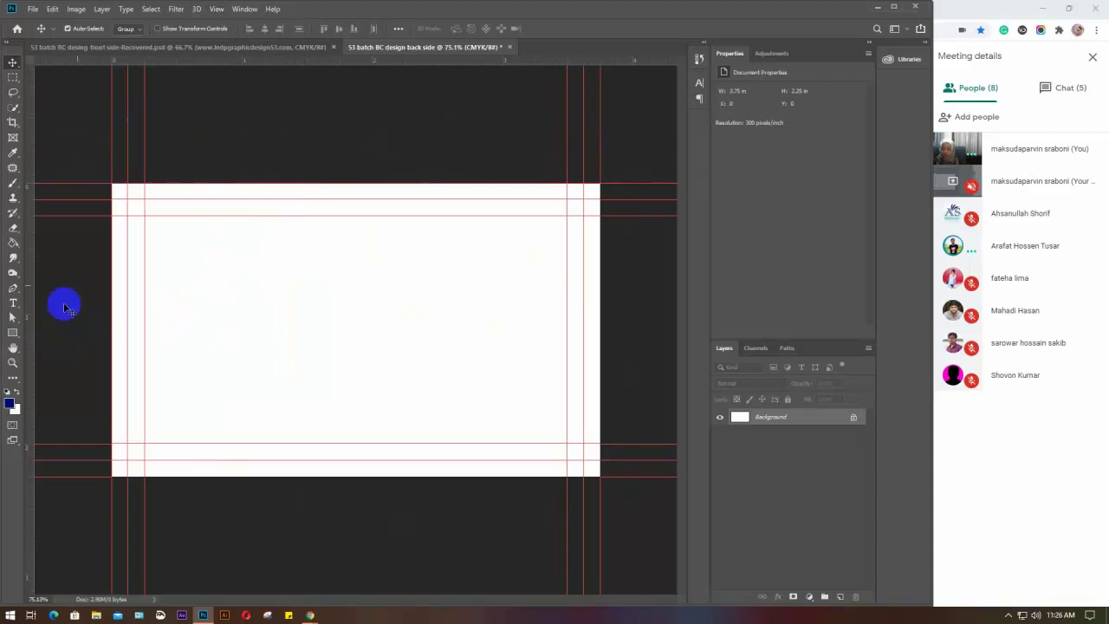
pyautogui.click(110, 46)
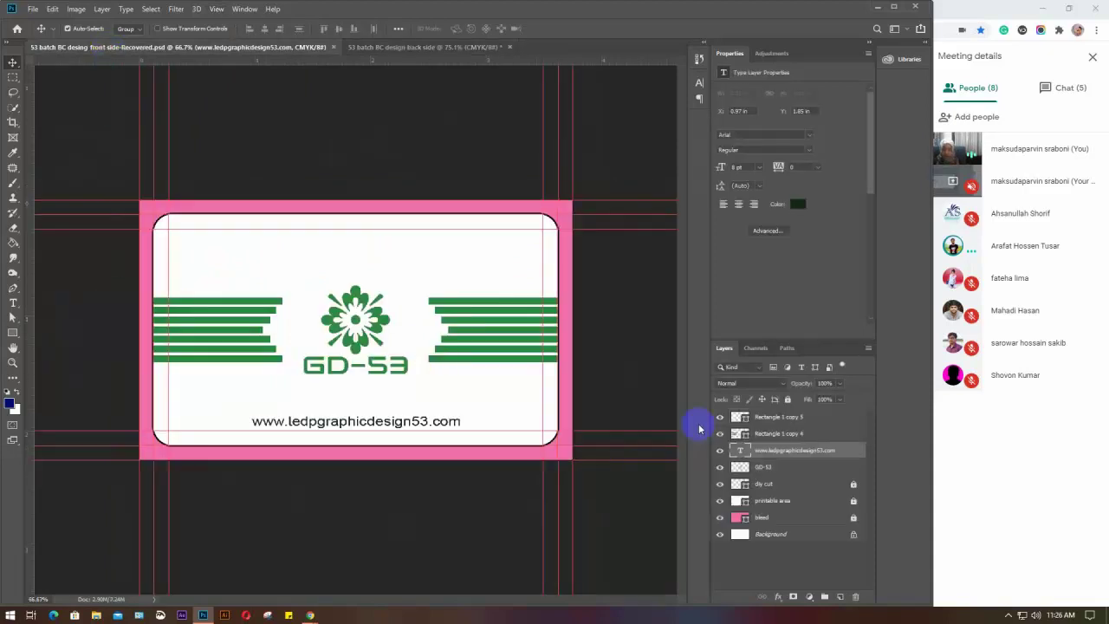
pyautogui.press('i')
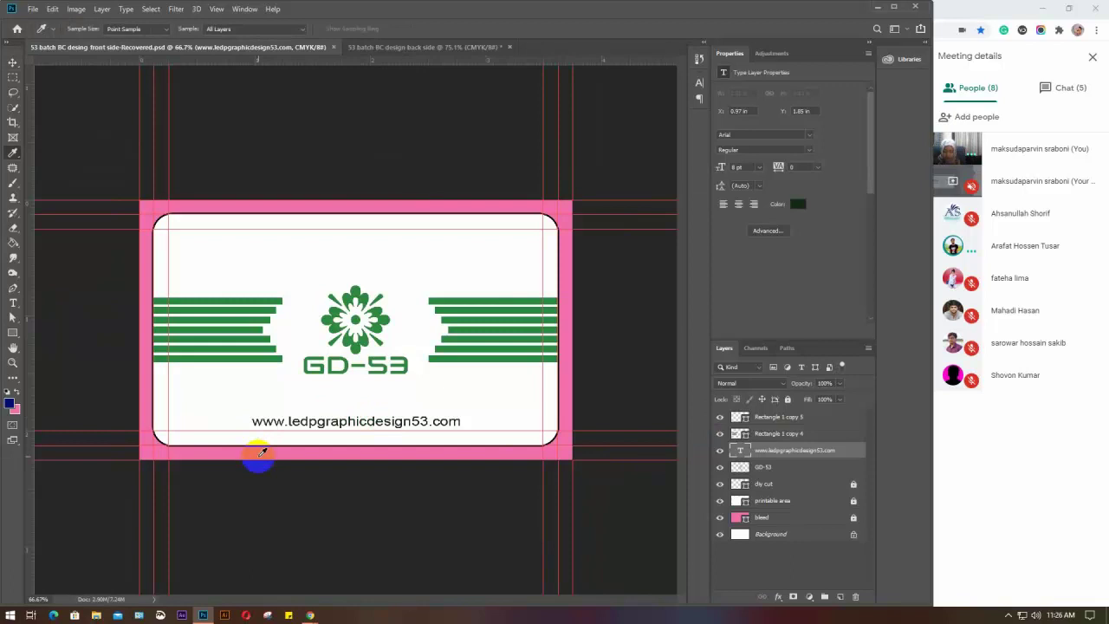
pyautogui.press('v')
pyautogui.click(384, 47)
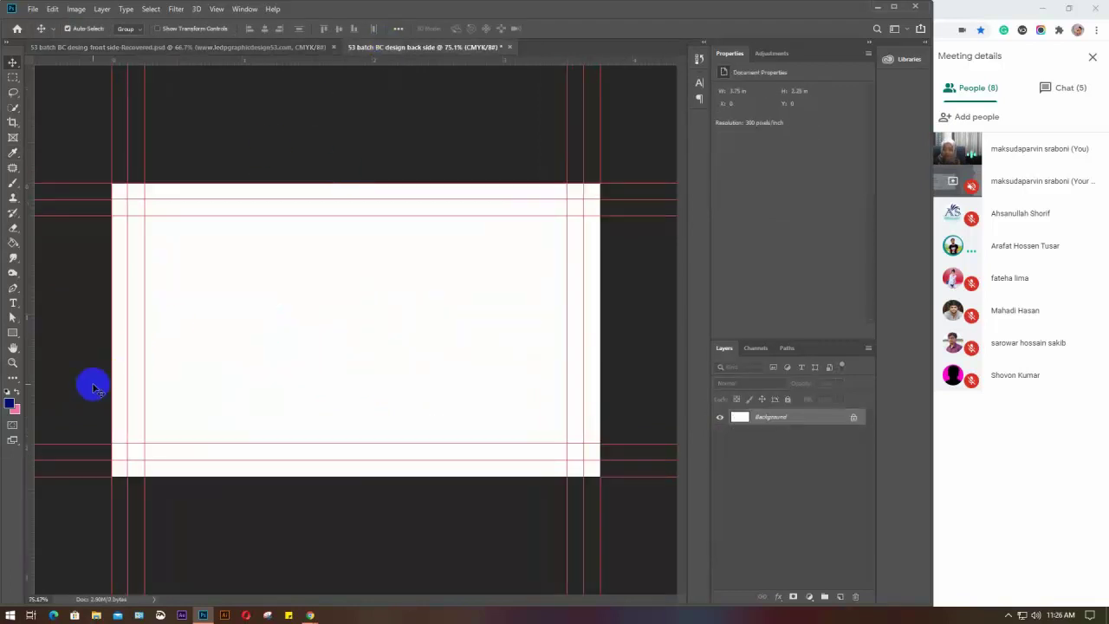
# Draw a rectangle covering the whole canvas, then undo it
pyautogui.click(12, 334)
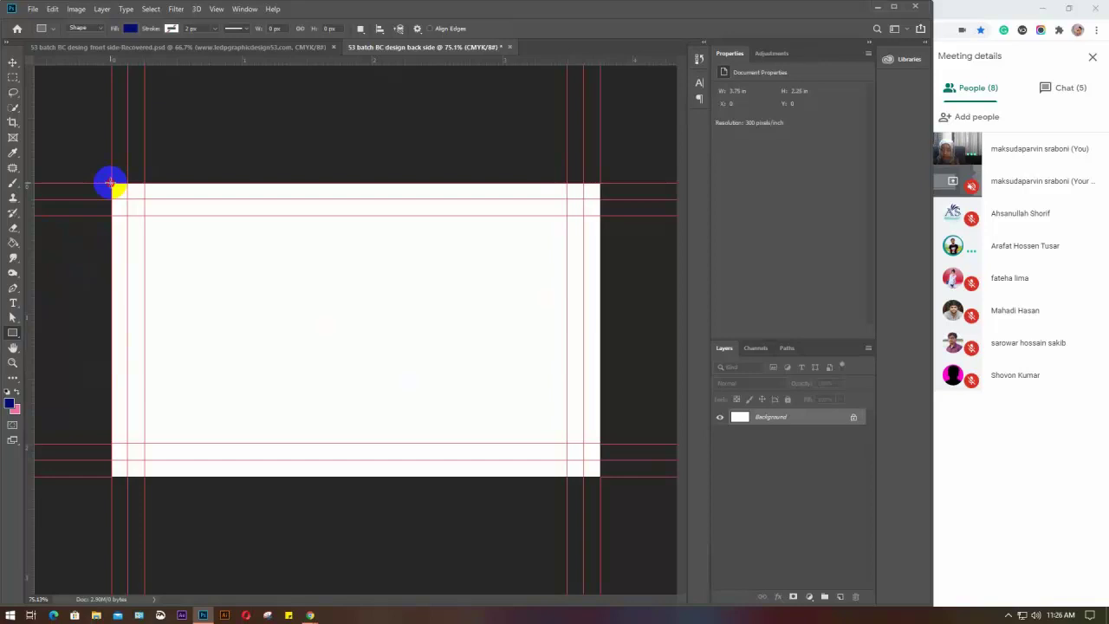
pyautogui.moveTo(111, 184); pyautogui.dragTo(604, 443)
pyautogui.moveTo(595, 468); pyautogui.dragTo(599, 473)
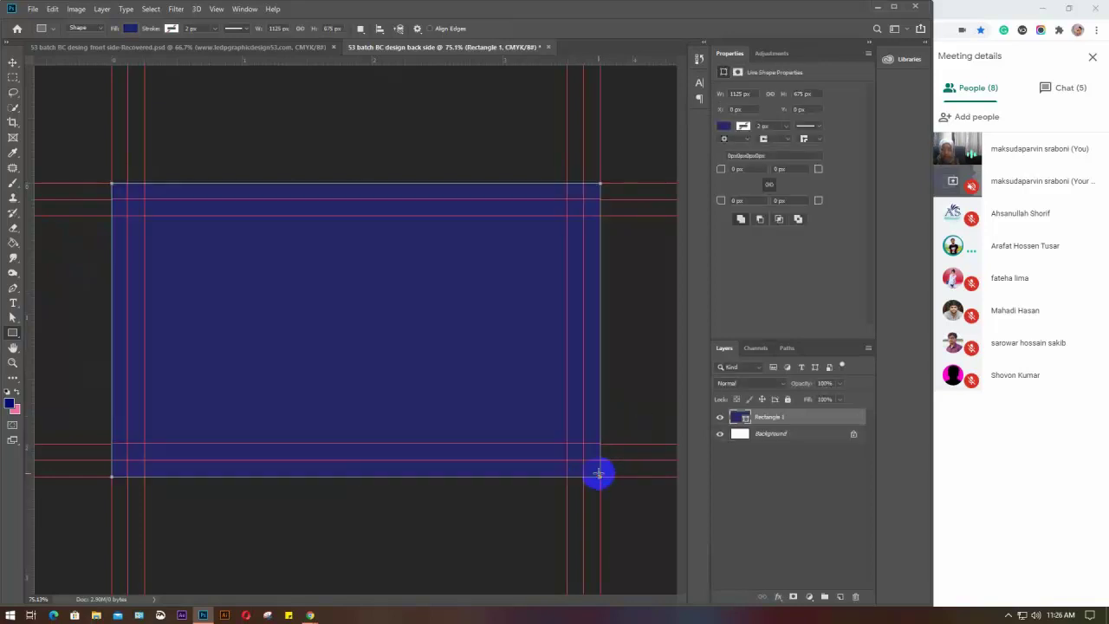
pyautogui.hotkey('ctrl', 'z')
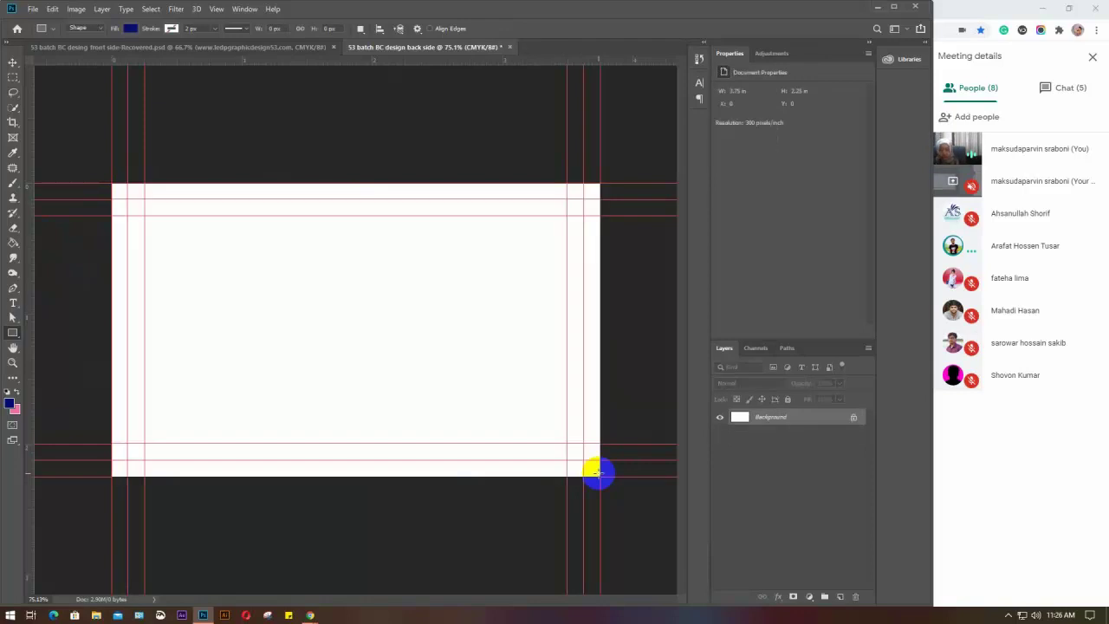
# Unlock the printable area and dly cut layers in the front-side card document
pyautogui.click(223, 50)
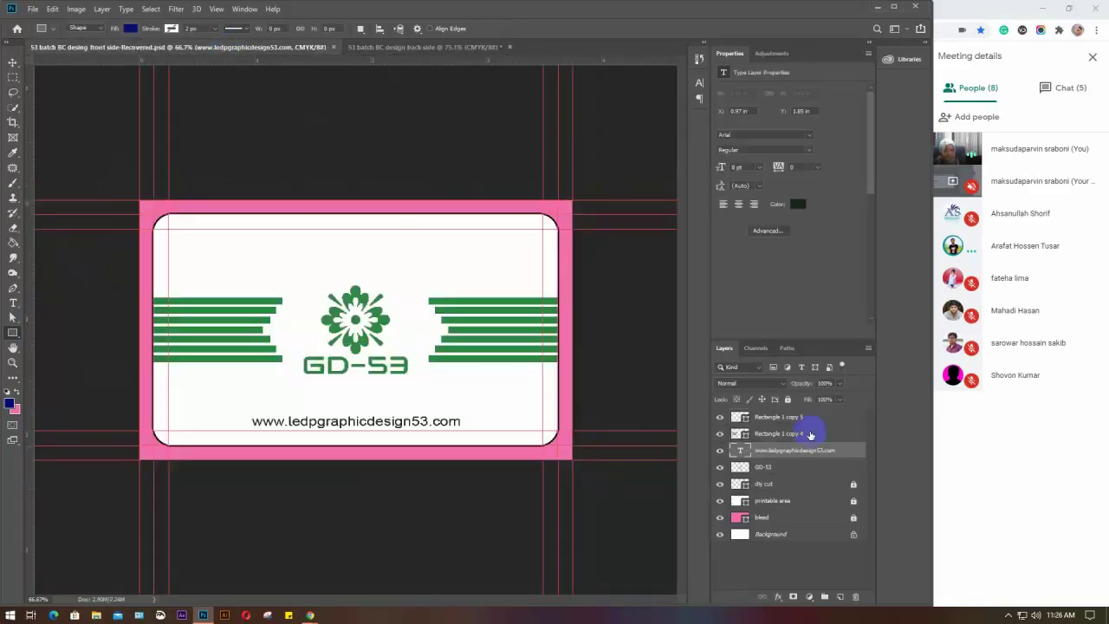
pyautogui.click(853, 501)
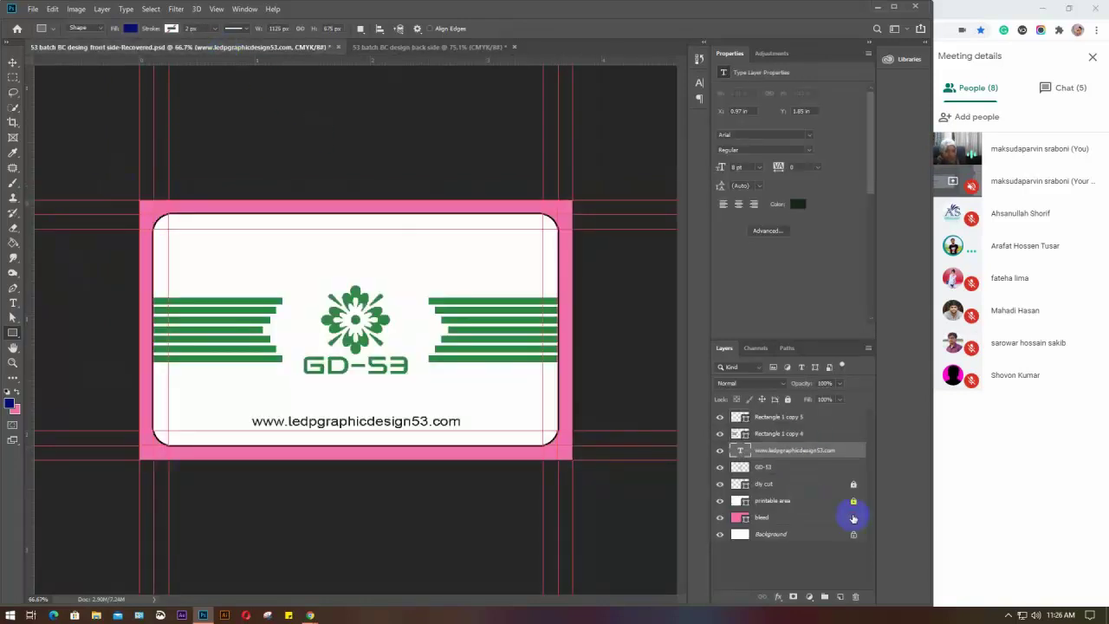
pyautogui.click(853, 485)
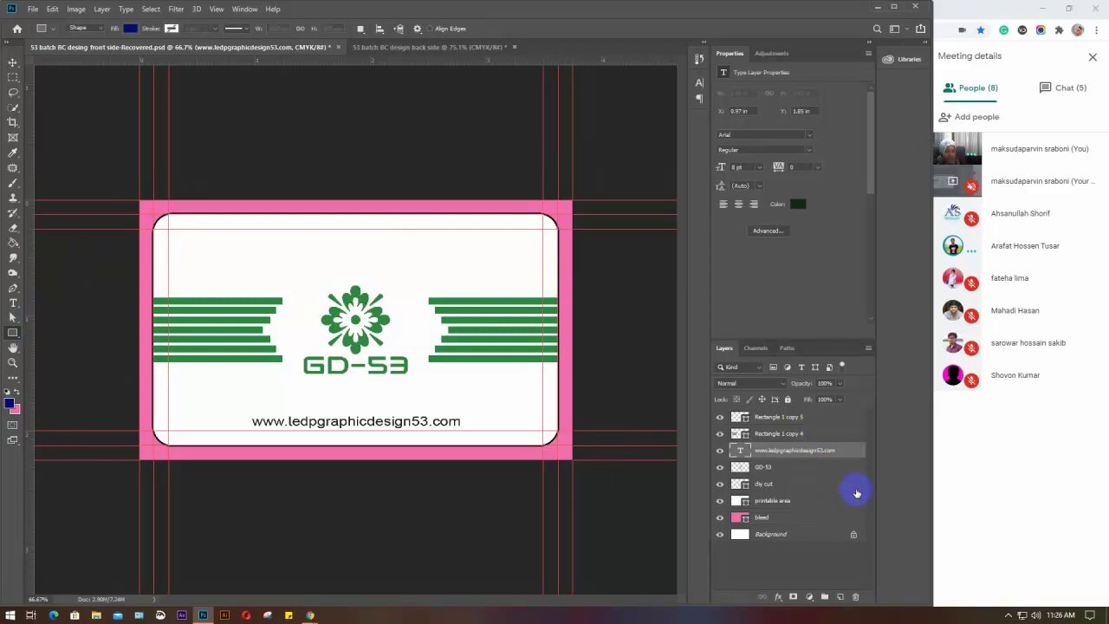
# Copy the dly cut, printable area and bleed layers onto the back-side document canvas
pyautogui.click(789, 487)
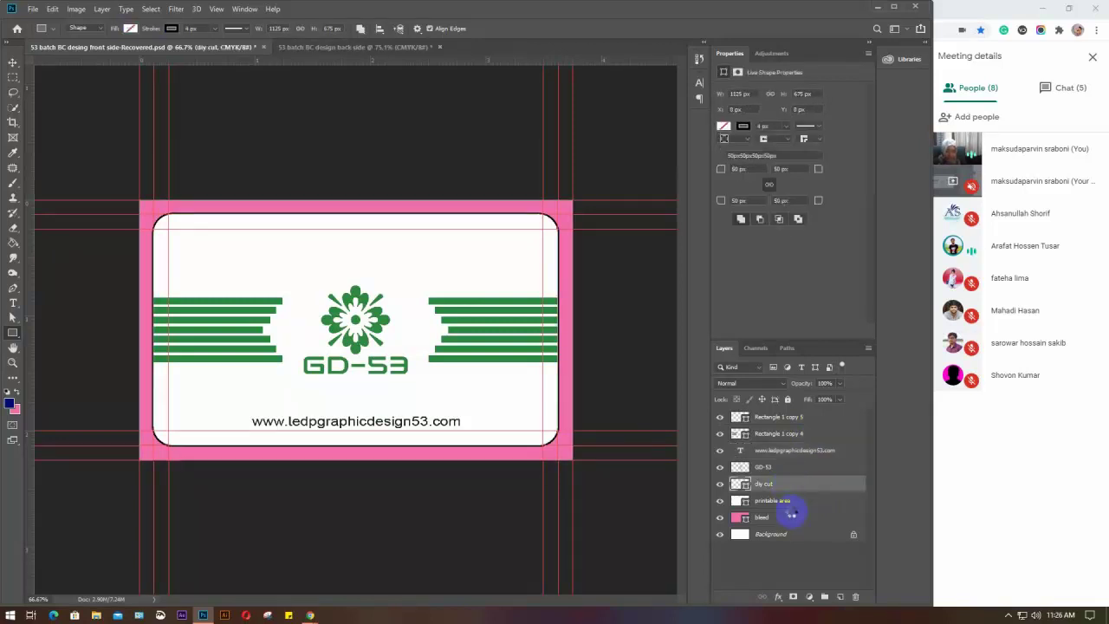
pyautogui.keyDown('shift'); pyautogui.click(791, 515); pyautogui.keyUp('shift')
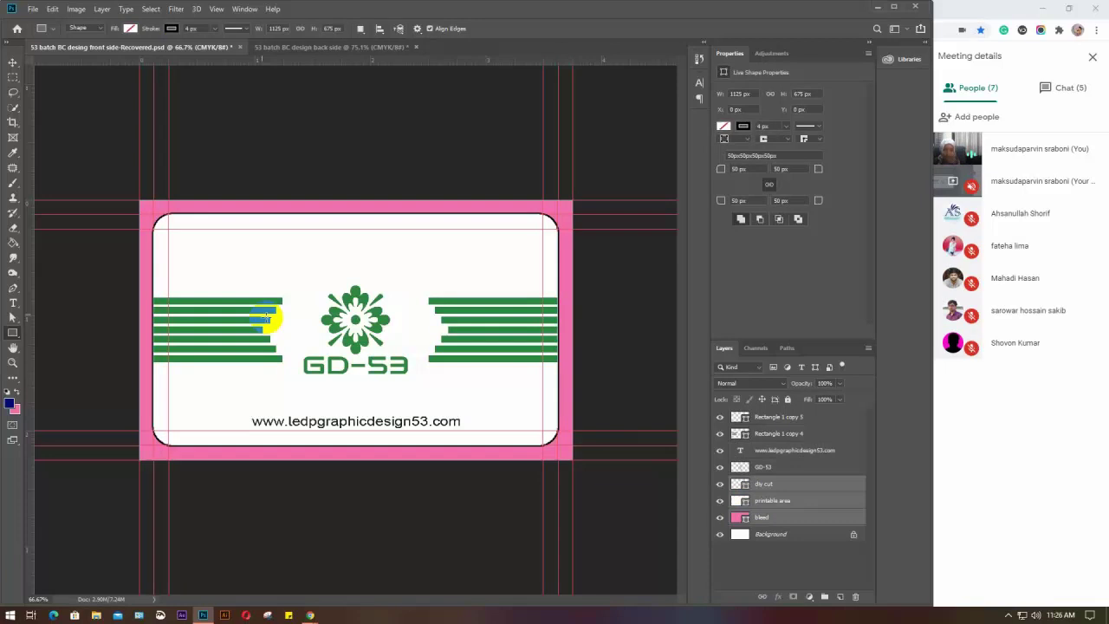
pyautogui.press('v')
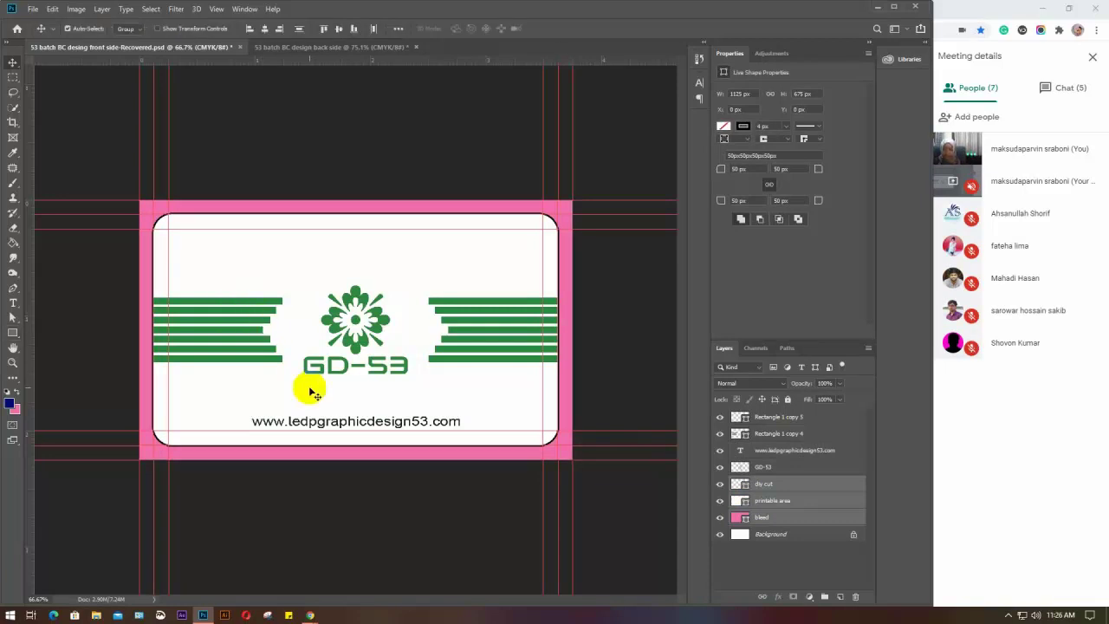
pyautogui.moveTo(310, 388); pyautogui.dragTo(359, 330)
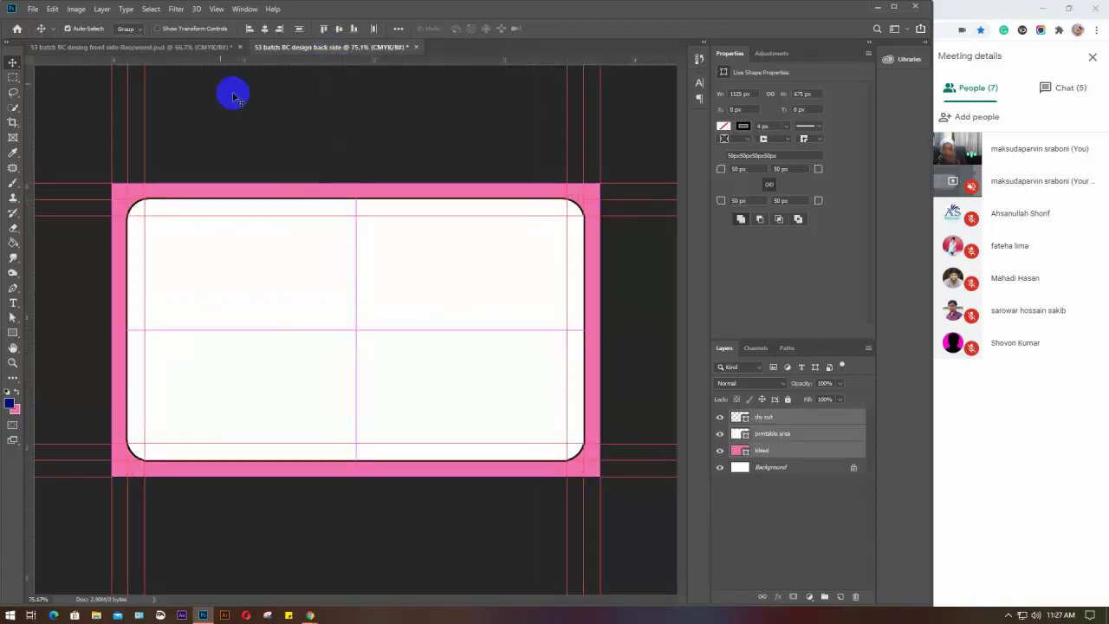
pyautogui.click(183, 47)
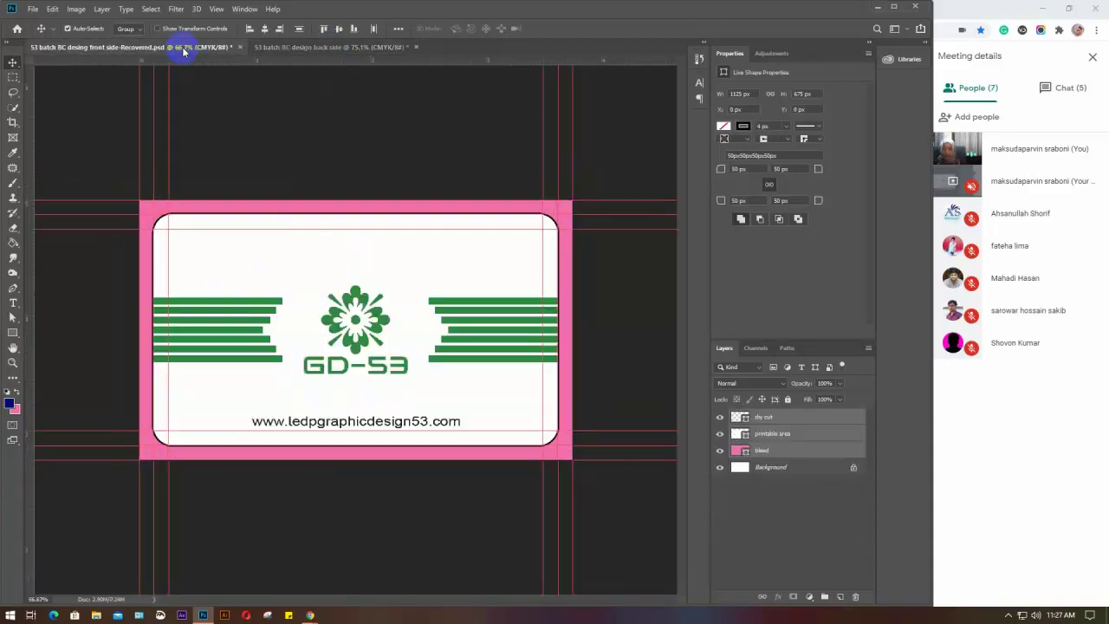
# Compare the back and front card documents, selecting only the dly cut layer, ending on the front
pyautogui.click(289, 47)
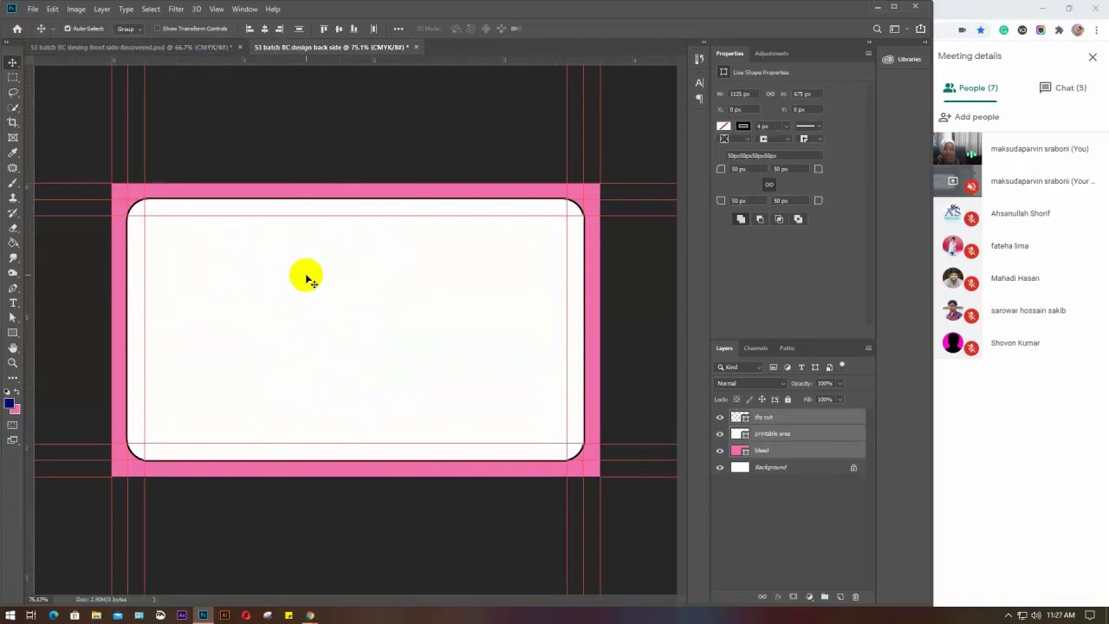
pyautogui.click(175, 47)
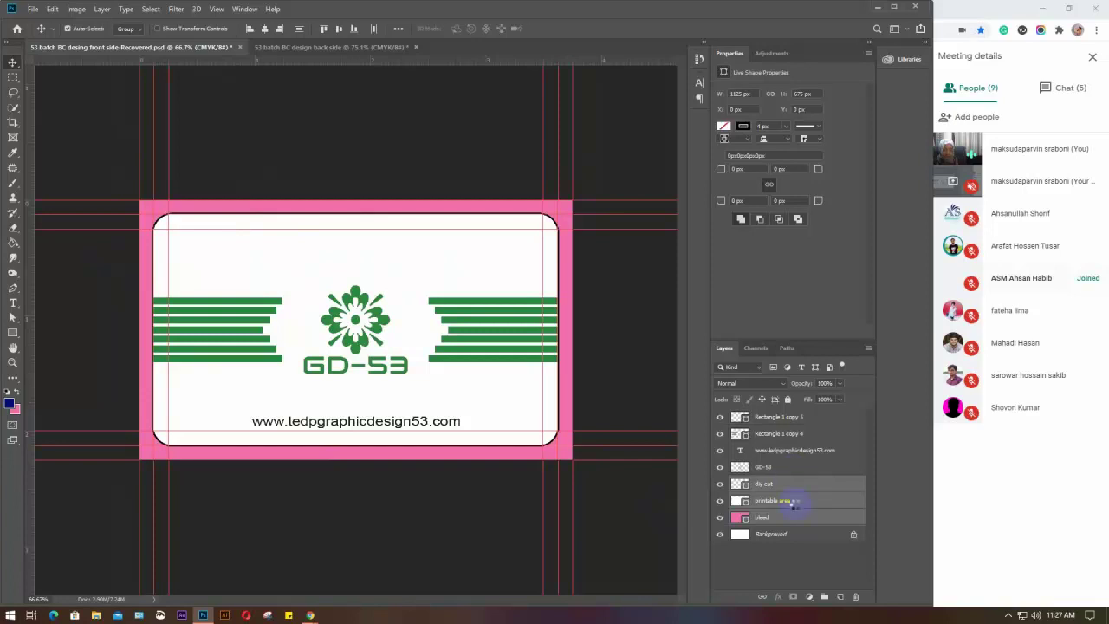
pyautogui.click(785, 485)
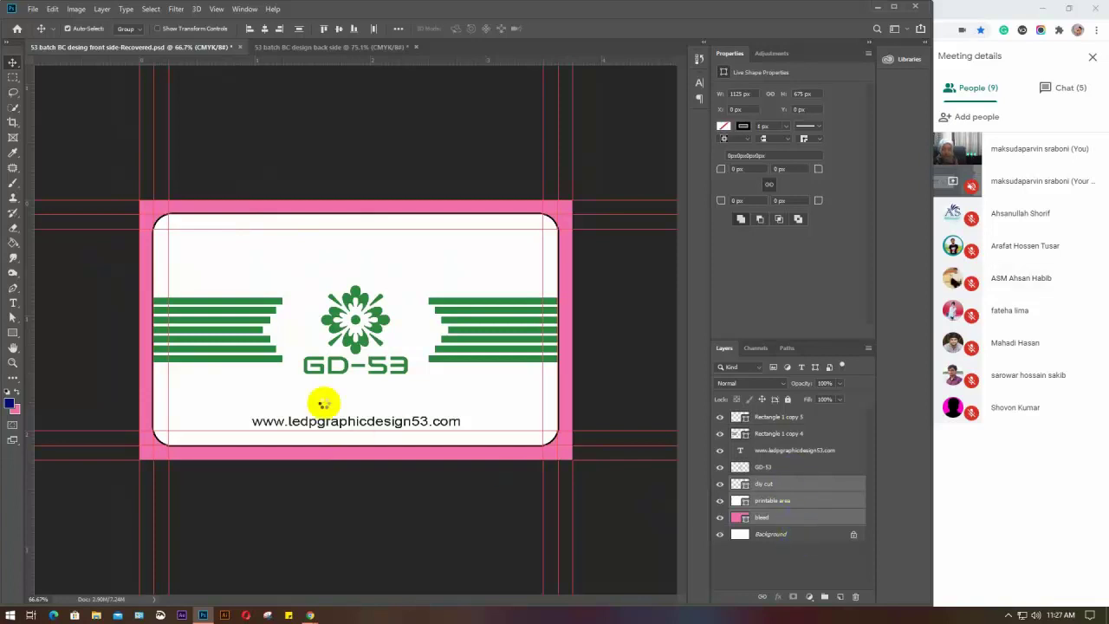
pyautogui.click(356, 47)
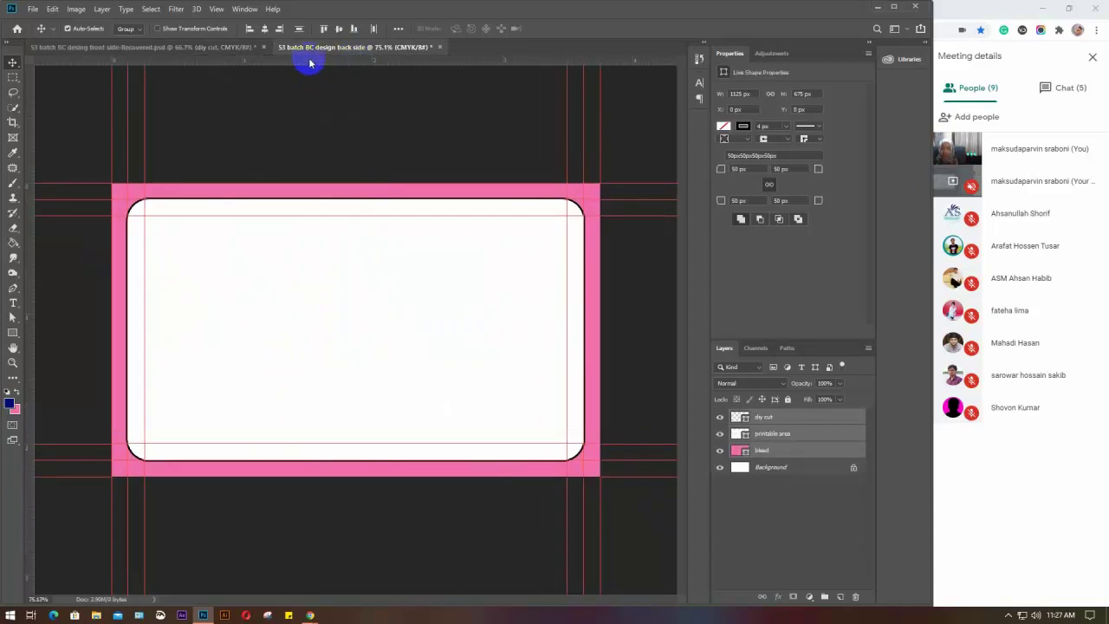
pyautogui.click(157, 47)
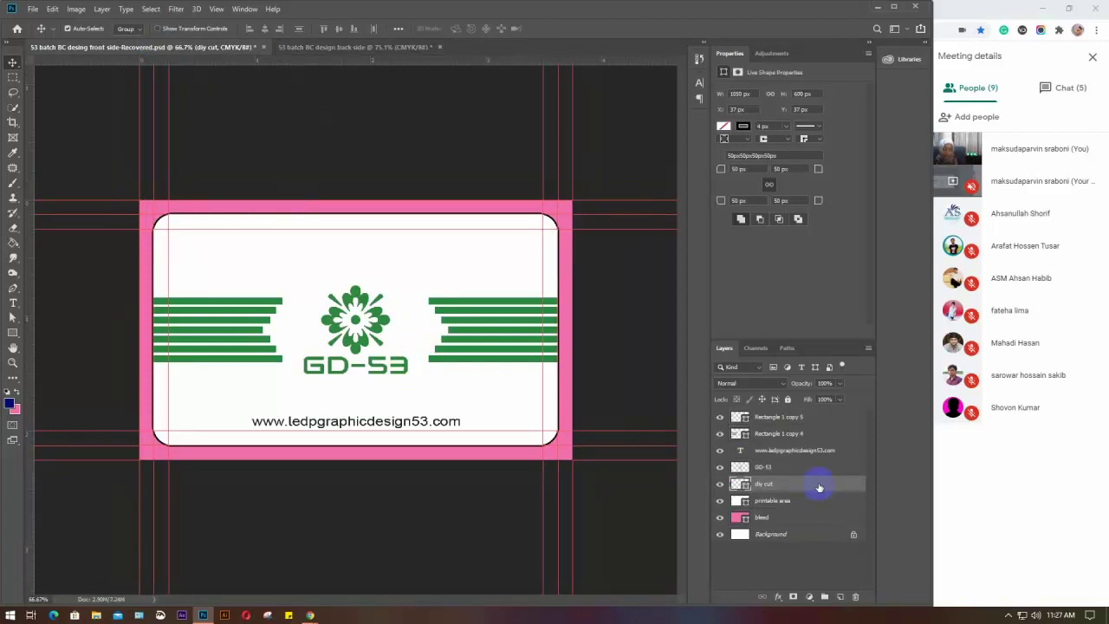
pyautogui.click(809, 596)
# Read the newest Meet chat messages, then return to the People list
pyautogui.click(1070, 89)
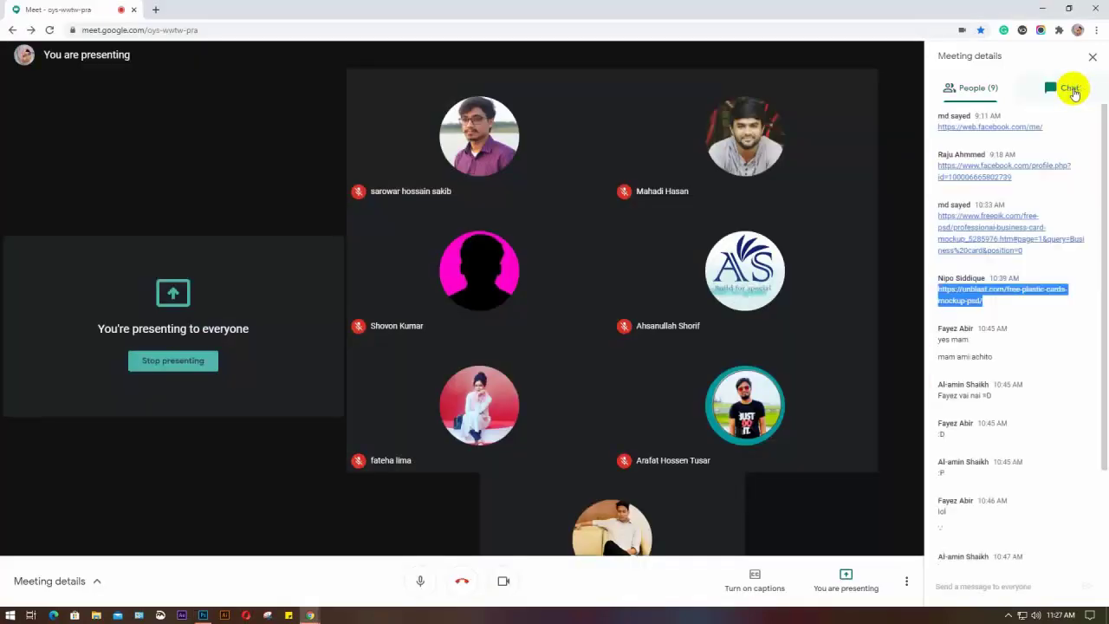
pyautogui.scroll(-2, 1048, 304)
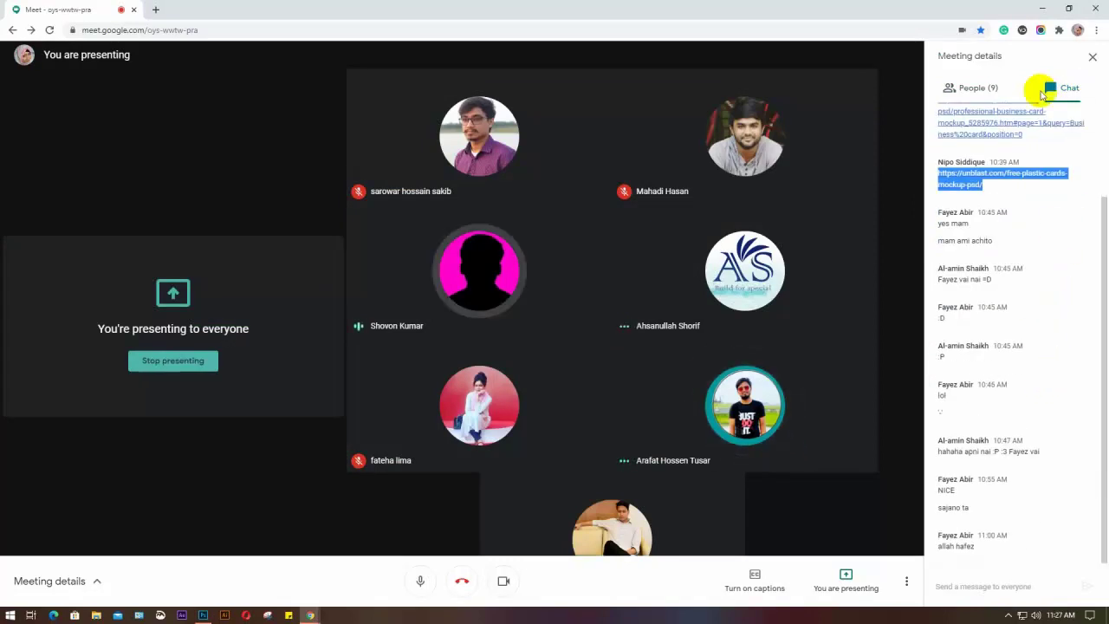
pyautogui.click(983, 86)
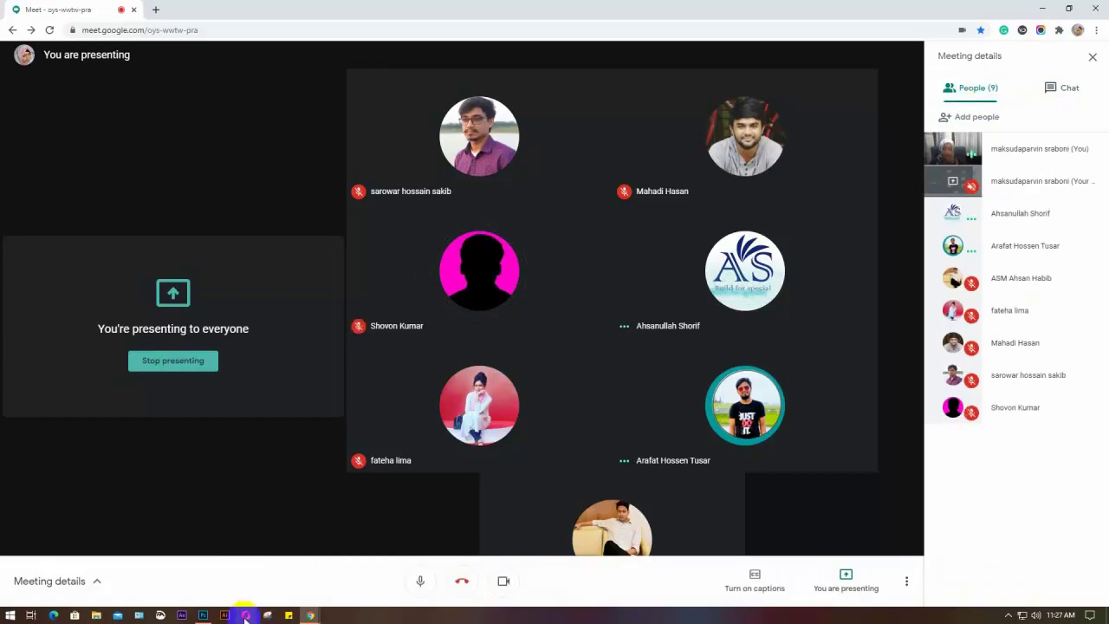
# Back in Photoshop, drag the card-shape layers to the back side and remove the misplaced extra copy
pyautogui.click(206, 616)
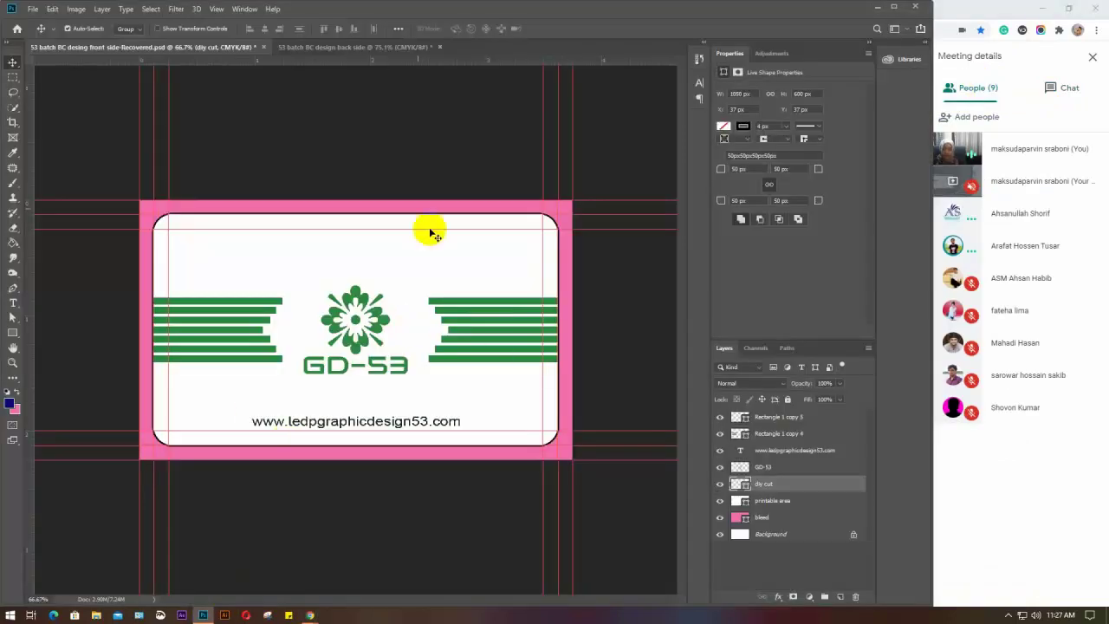
pyautogui.click(321, 48)
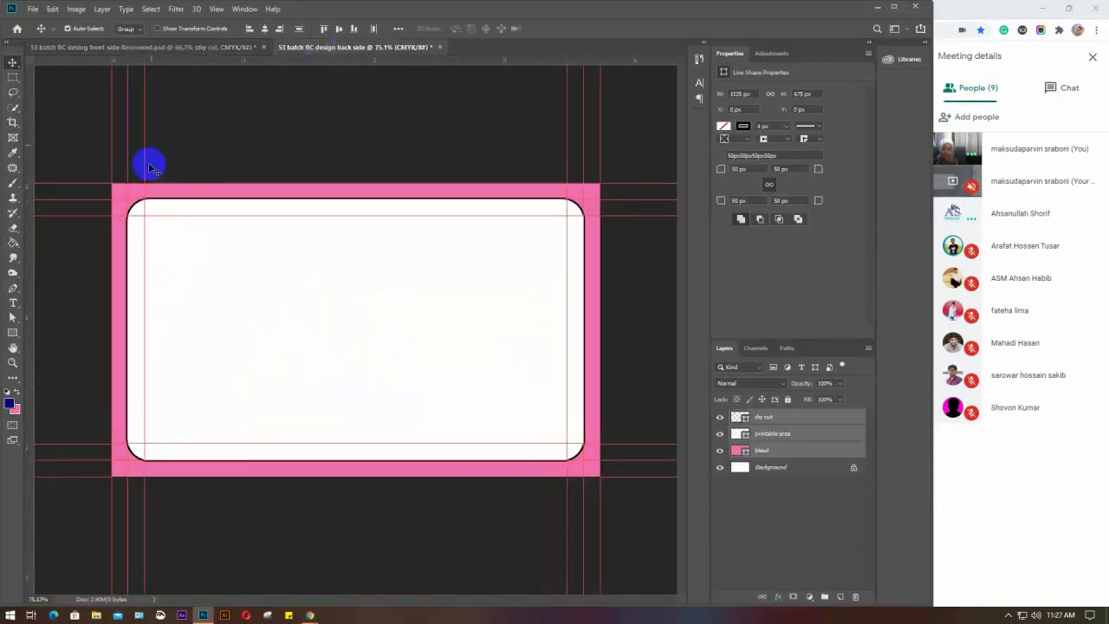
pyautogui.click(114, 49)
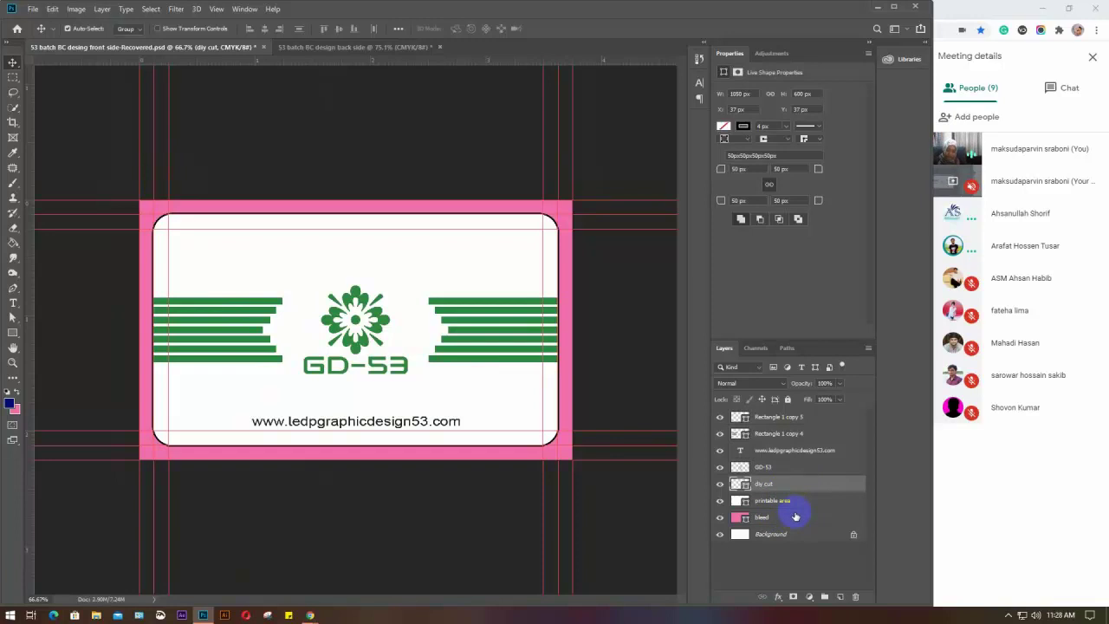
pyautogui.keyDown('shift'); pyautogui.click(795, 515); pyautogui.keyUp('shift')
pyautogui.moveTo(438, 390); pyautogui.dragTo(412, 304)
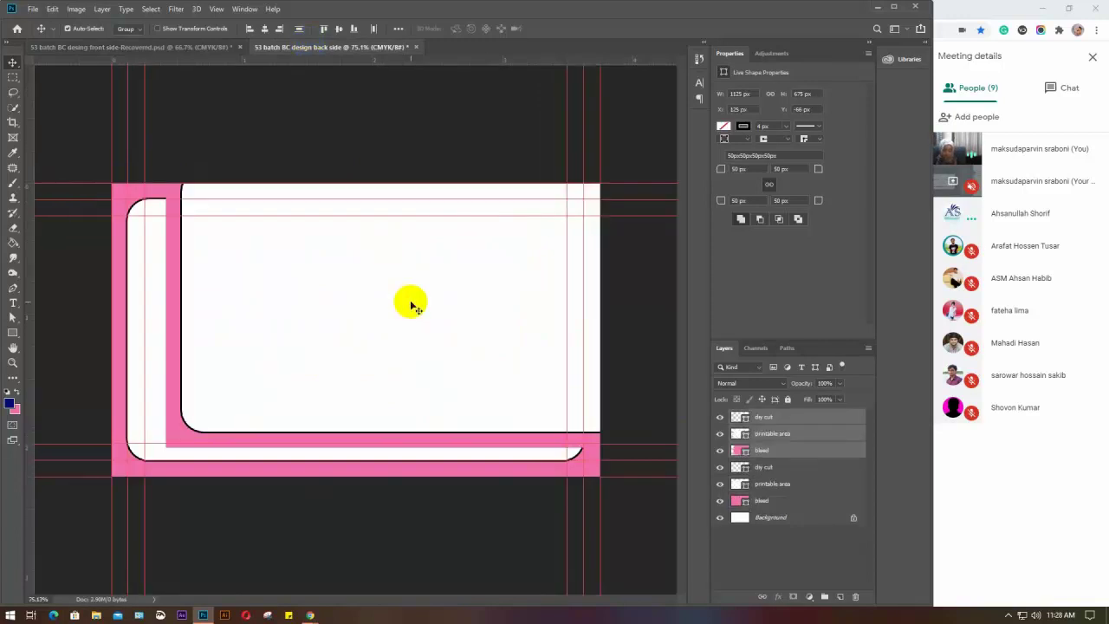
pyautogui.press('Delete')
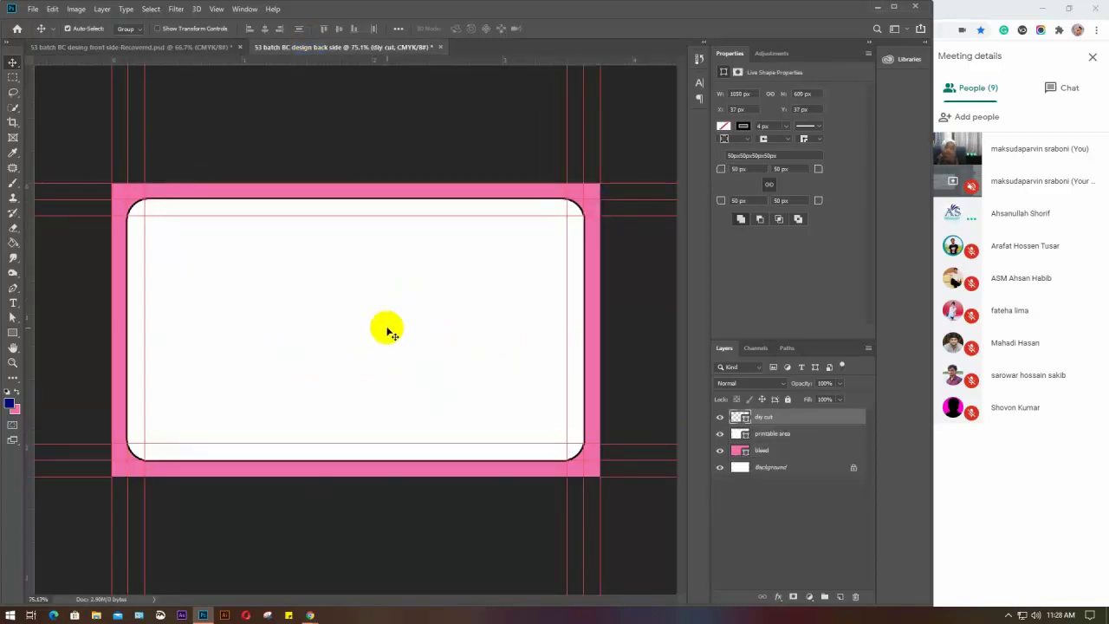
pyautogui.click(190, 47)
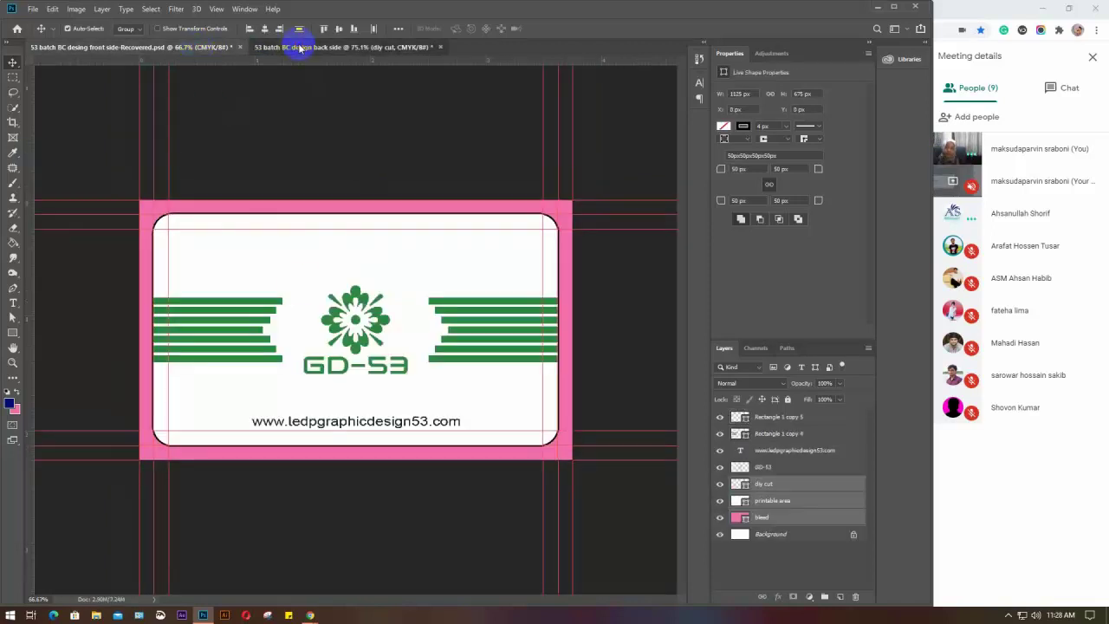
# Lock the dly cut, printable area and bleed layers on the back-side card
pyautogui.click(298, 47)
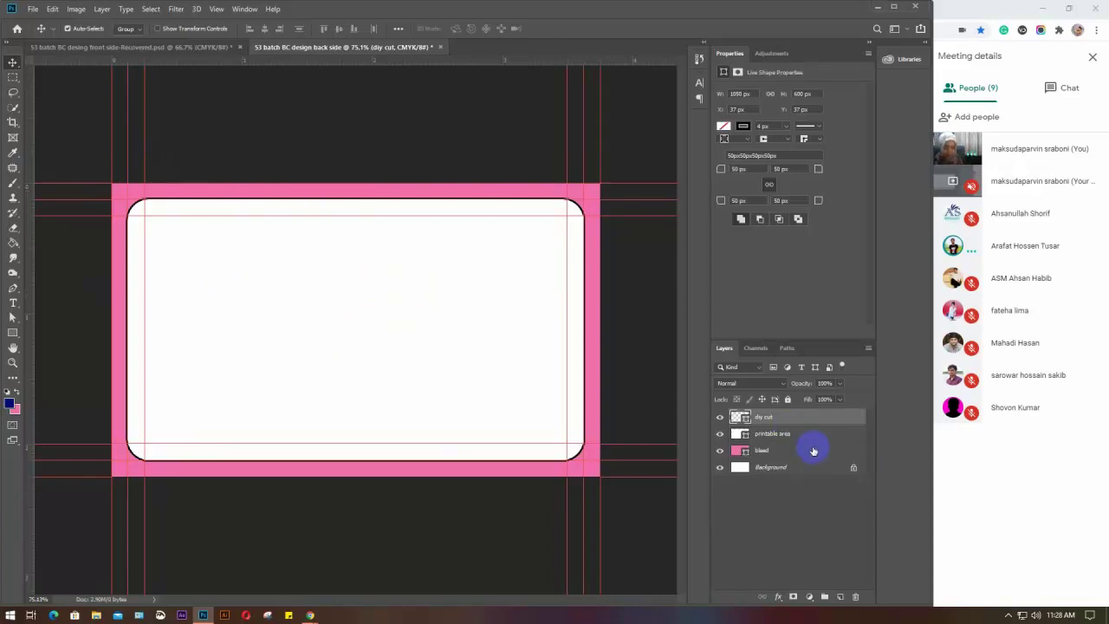
pyautogui.keyDown('shift'); pyautogui.click(813, 451); pyautogui.keyUp('shift')
pyautogui.click(788, 398)
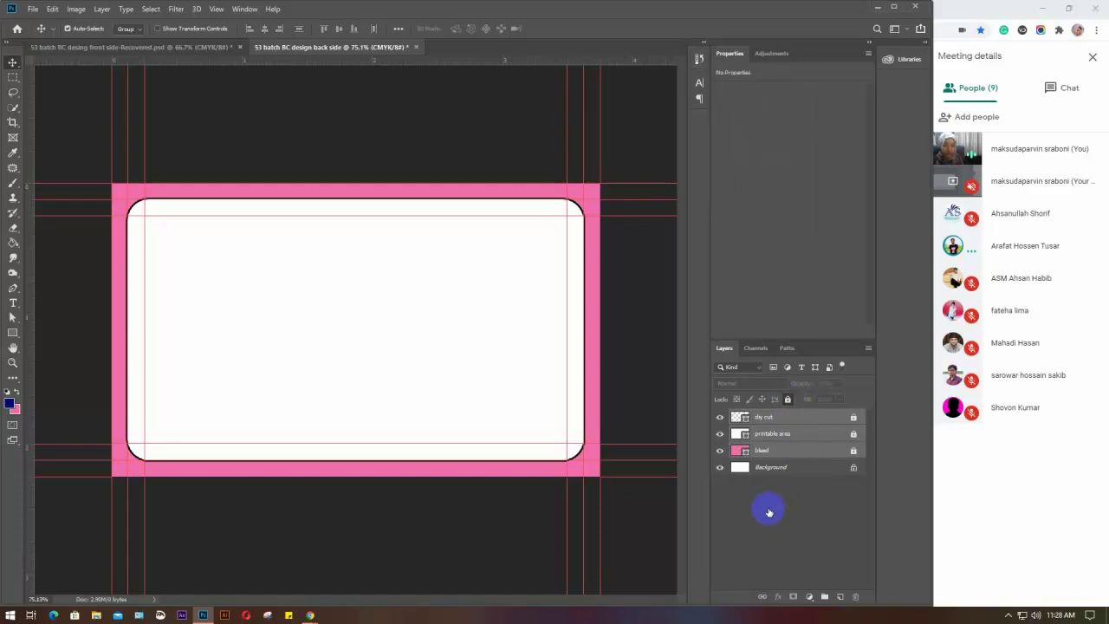
pyautogui.click(817, 557)
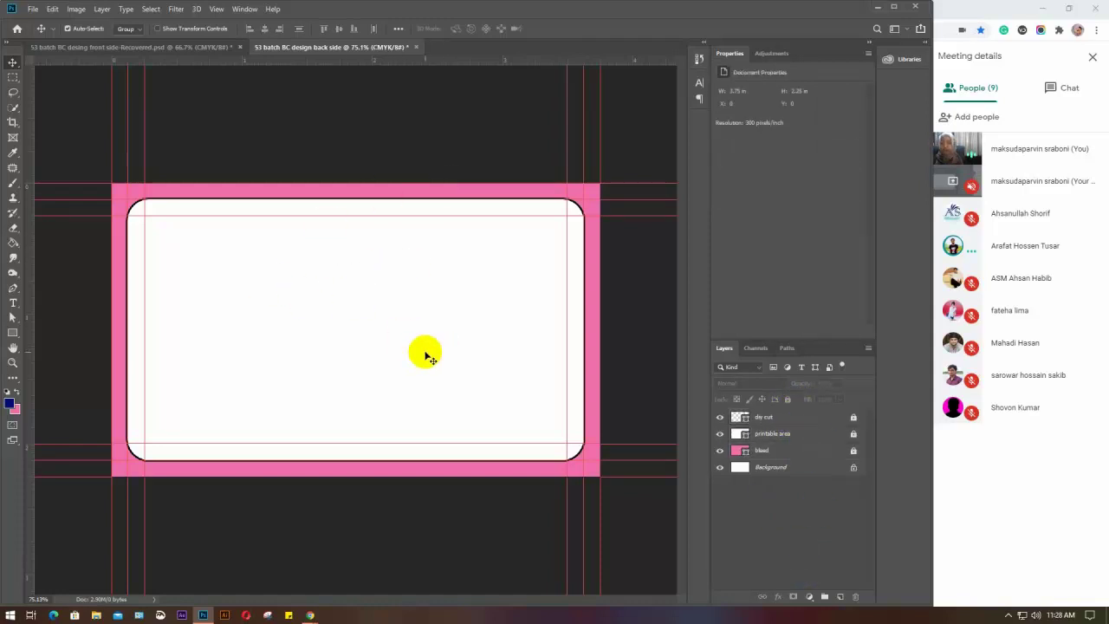
# Unlock only the printable area layer on the back-side card, leaving dly cut and bleed locked
pyautogui.click(149, 47)
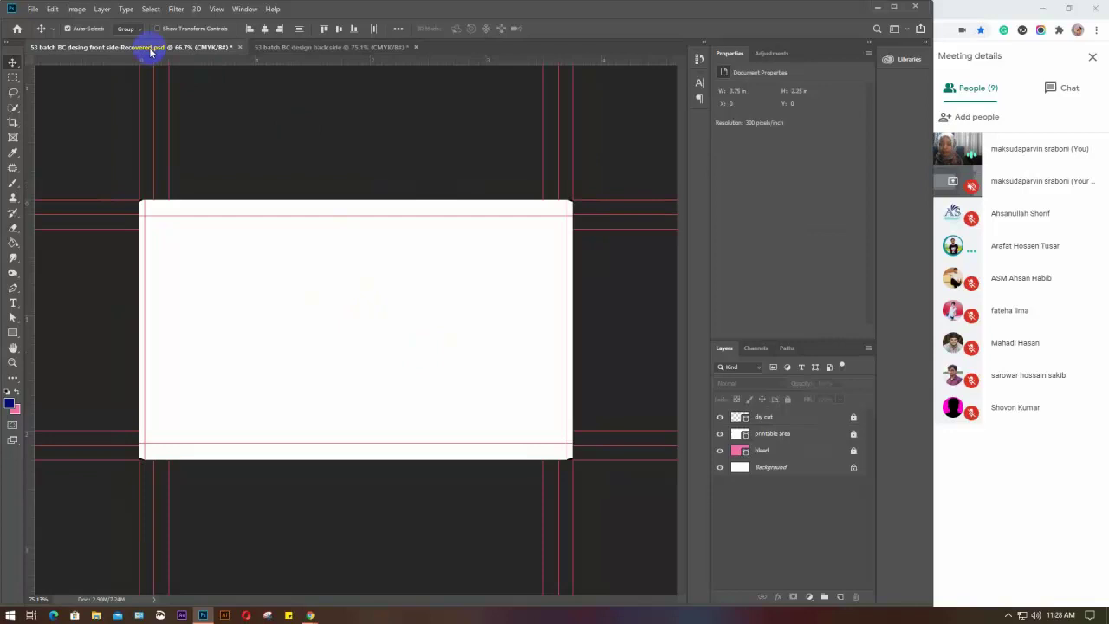
pyautogui.click(301, 48)
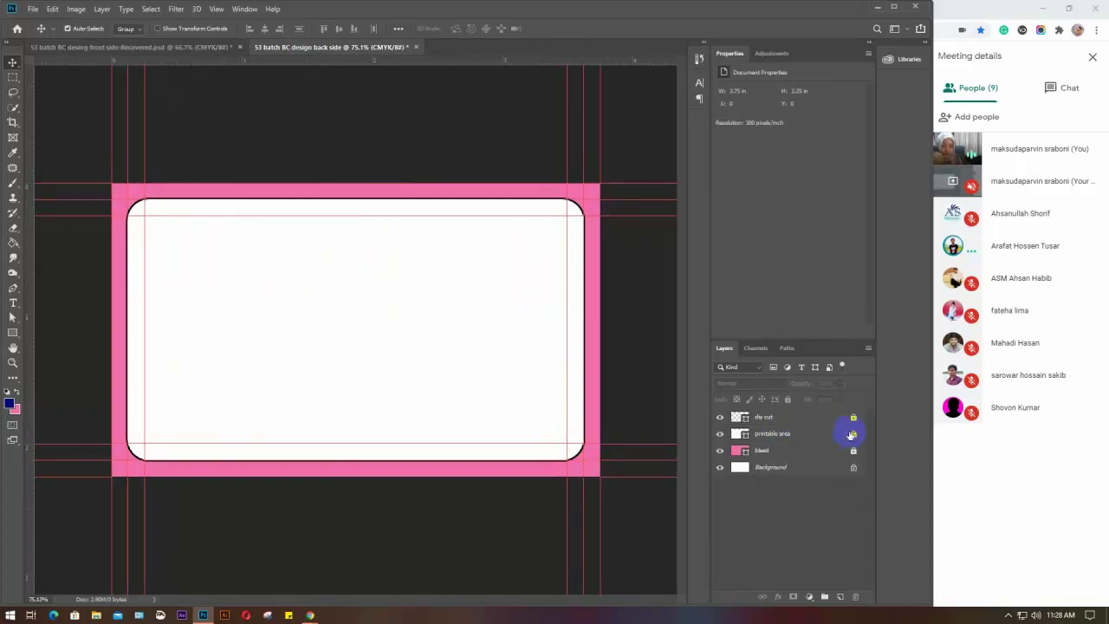
pyautogui.click(854, 434)
pyautogui.click(168, 46)
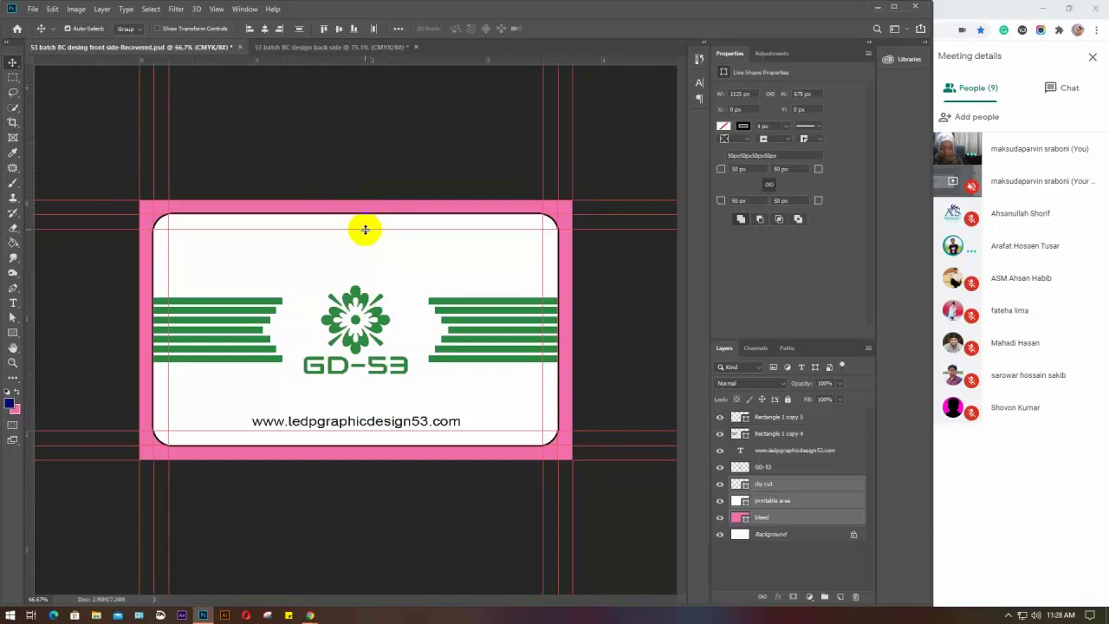
pyautogui.press('i')
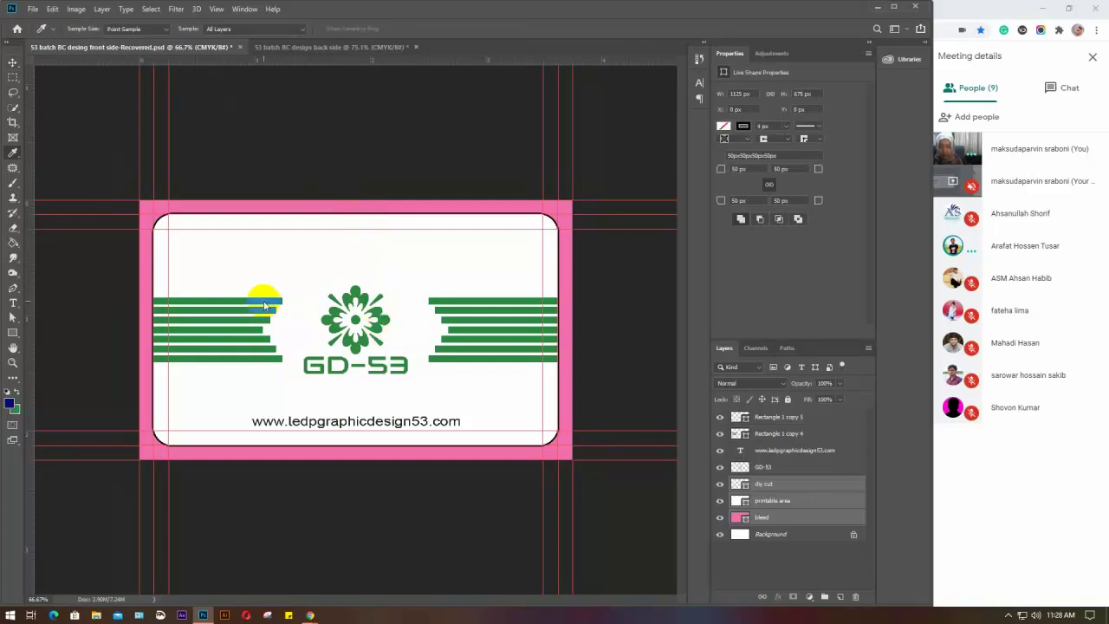
pyautogui.press('v')
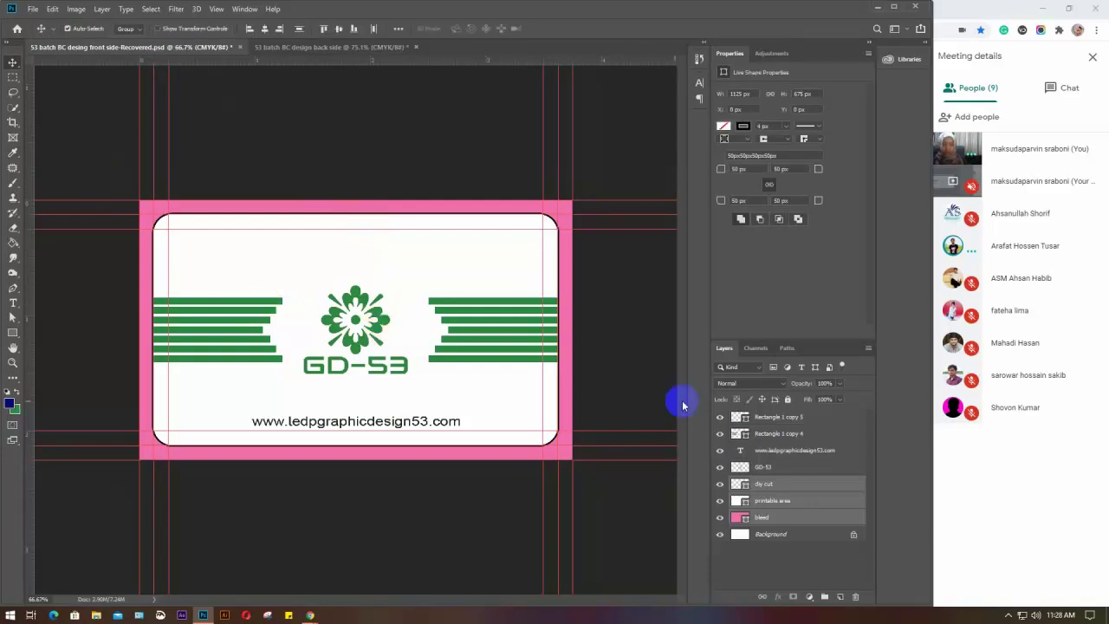
pyautogui.click(329, 47)
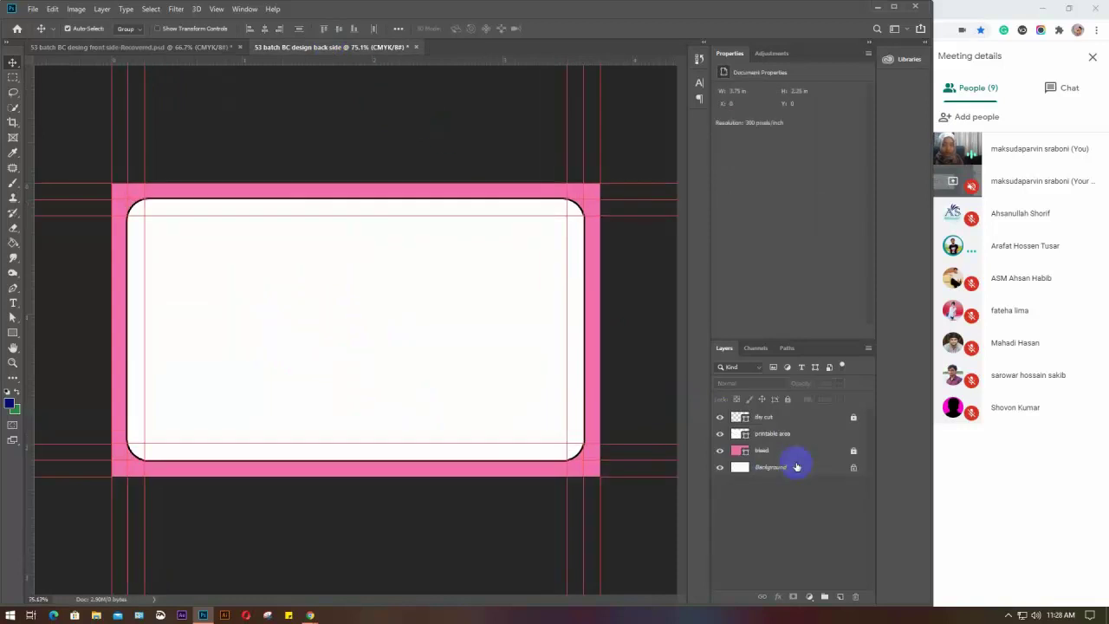
# Select the printable area layer and try its fill and background colour pickers without changing anything
pyautogui.click(787, 435)
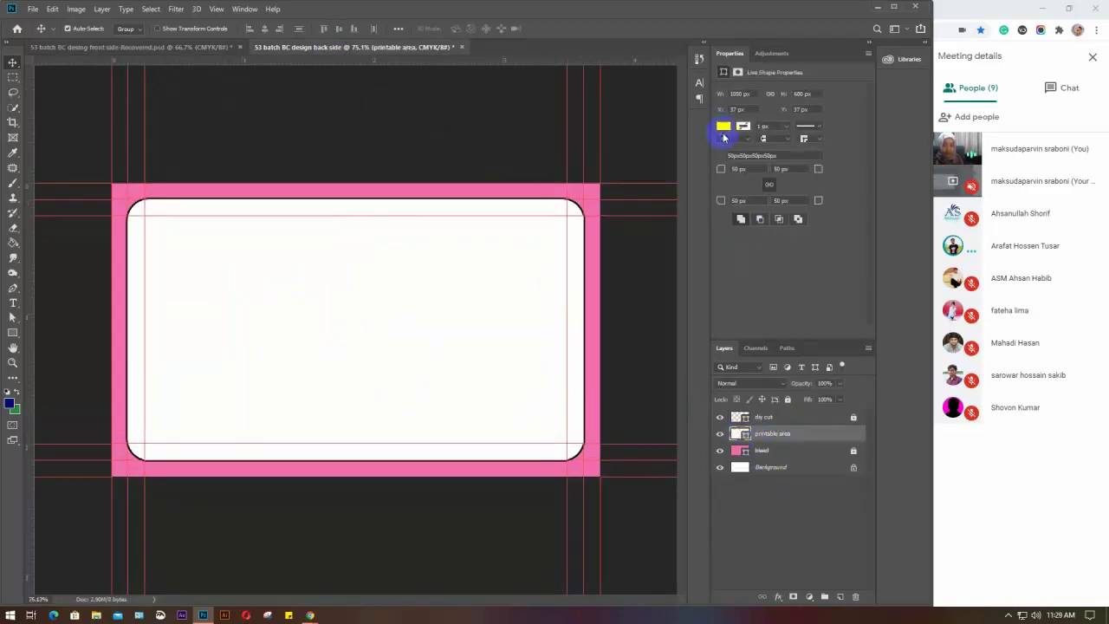
pyautogui.click(722, 126)
pyautogui.click(720, 126)
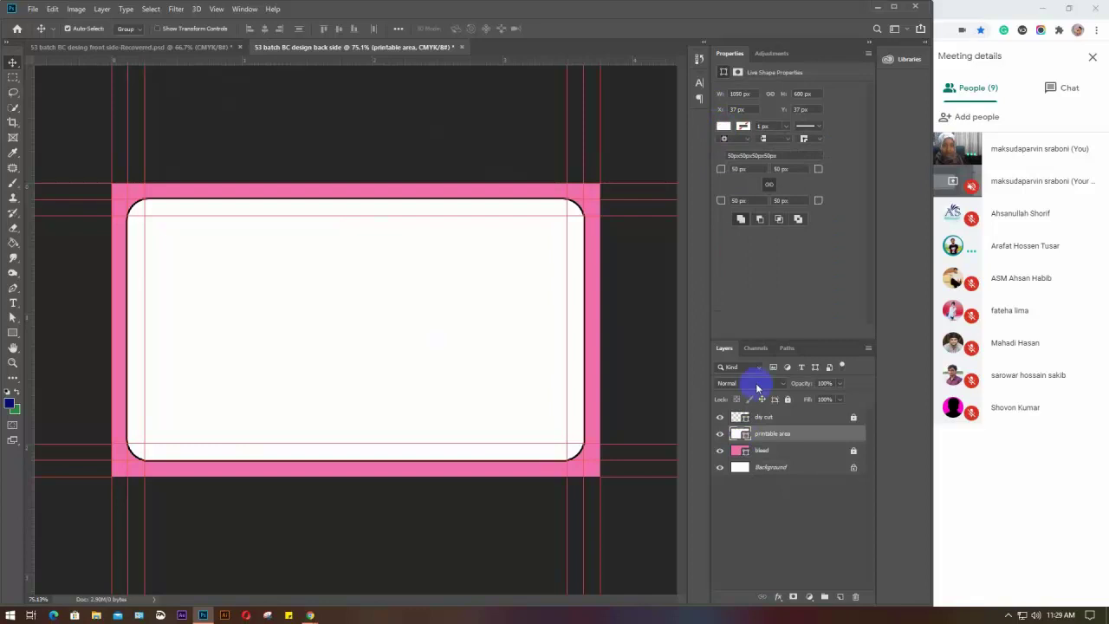
pyautogui.doubleClick(741, 435)
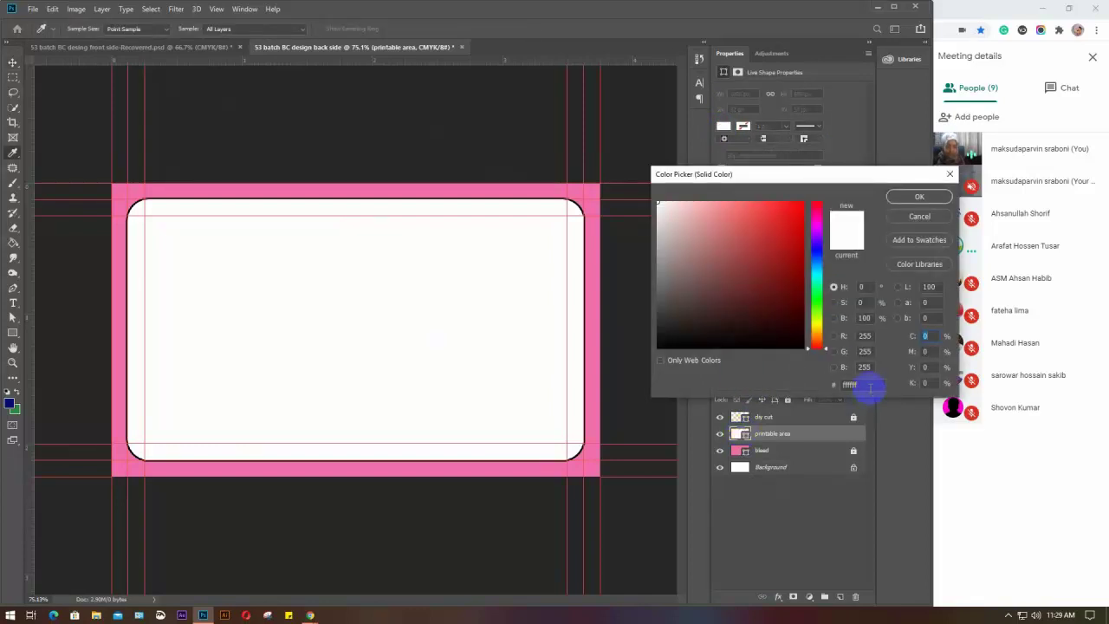
pyautogui.click(902, 218)
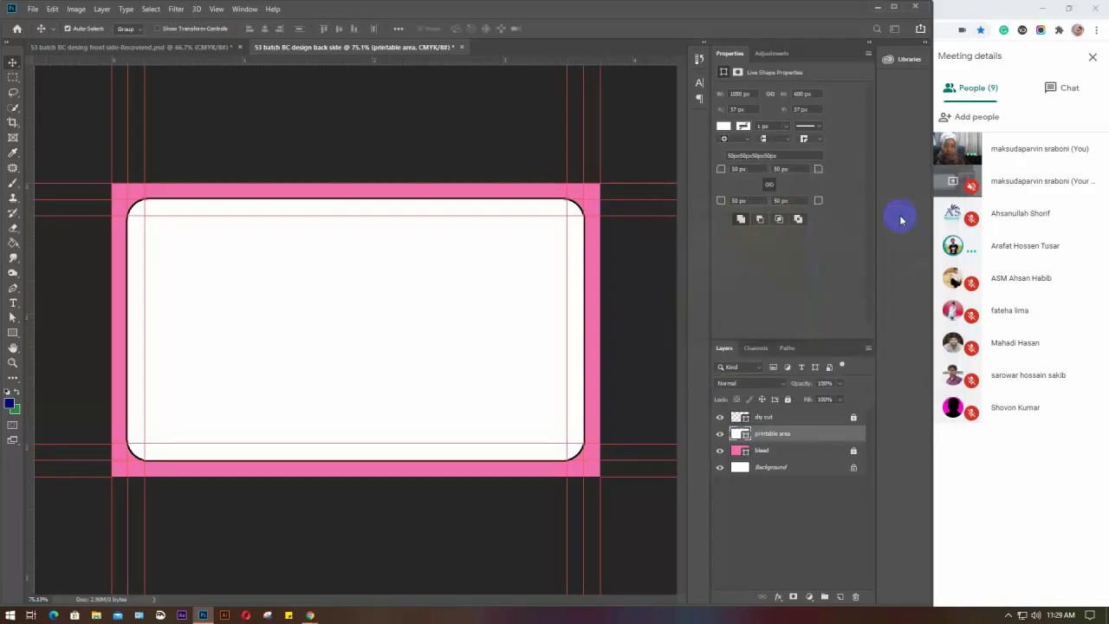
pyautogui.click(16, 415)
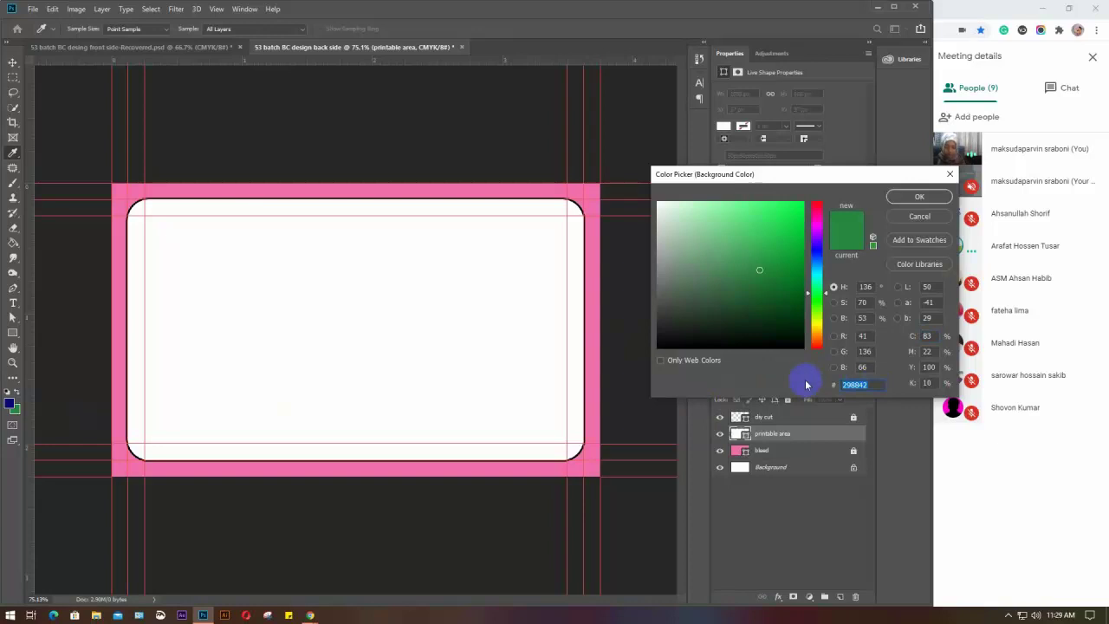
pyautogui.click(922, 217)
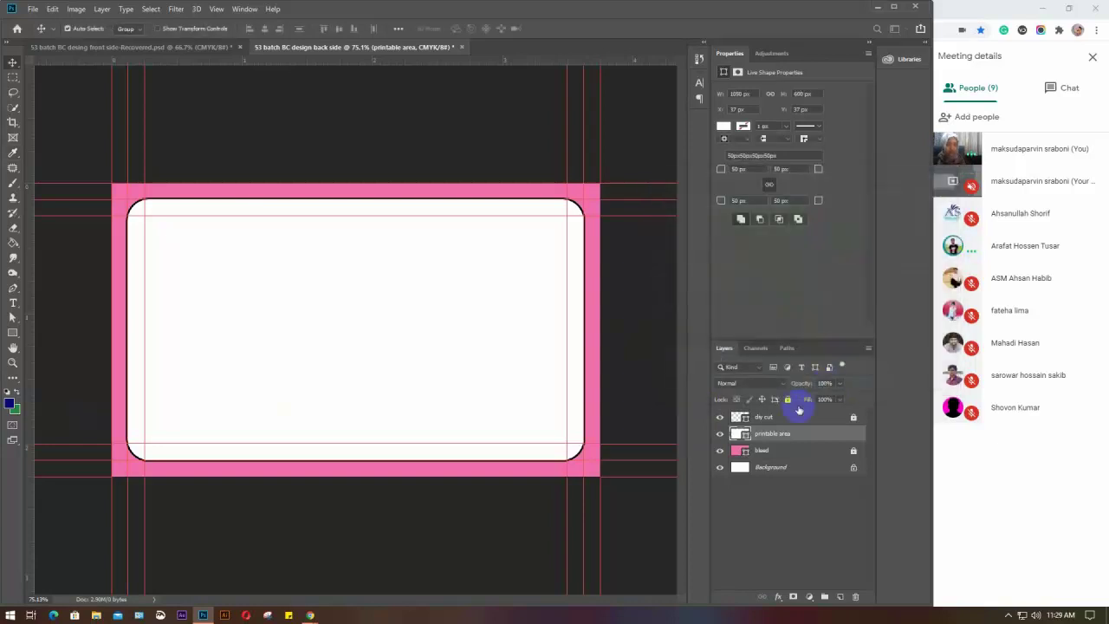
# Fill the printable area with green #298842 and lock the layer
pyautogui.doubleClick(737, 435)
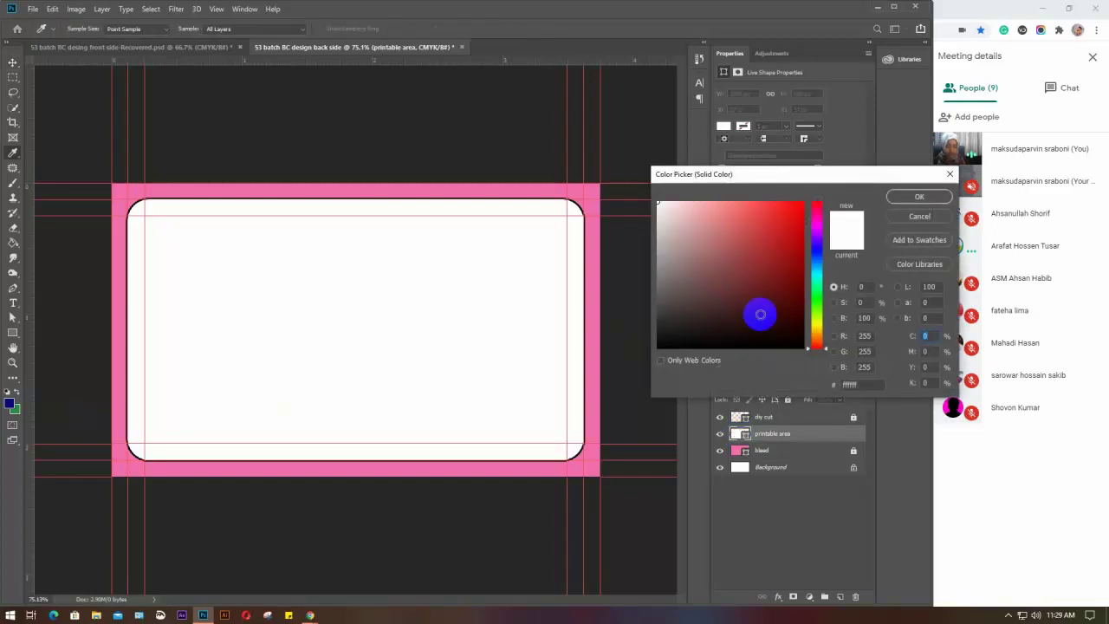
pyautogui.write('3842')
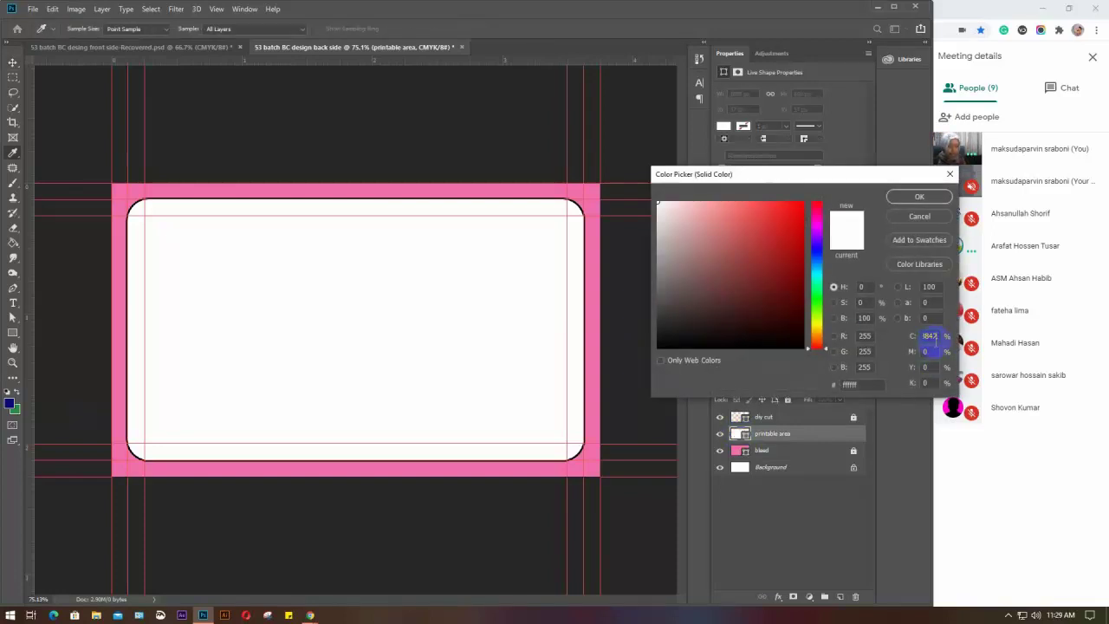
pyautogui.click(850, 384)
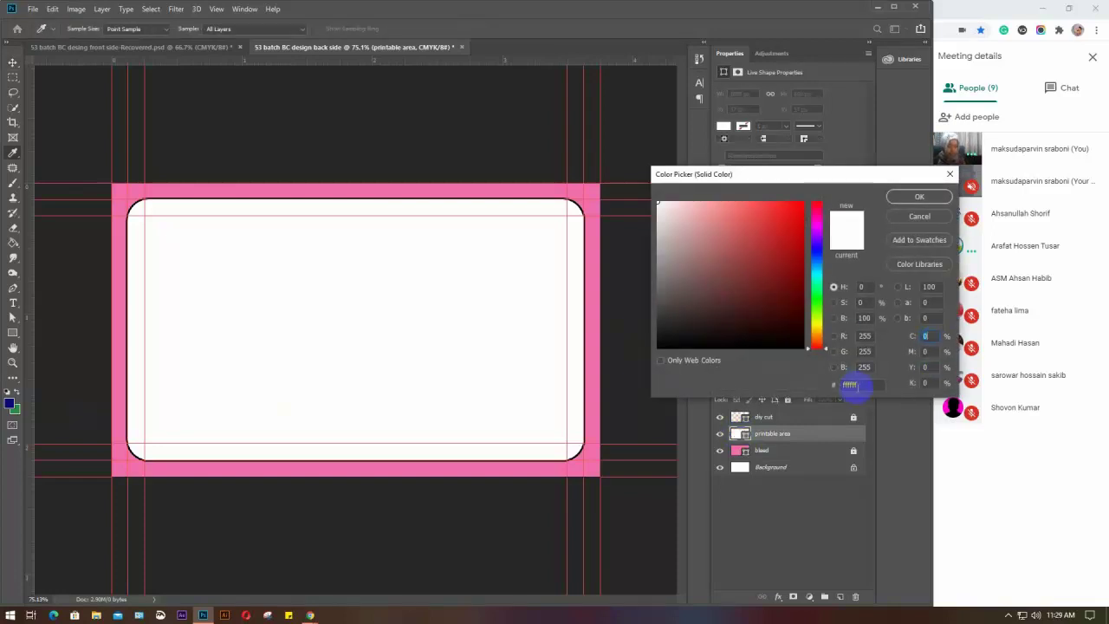
pyautogui.moveTo(871, 384); pyautogui.dragTo(845, 386)
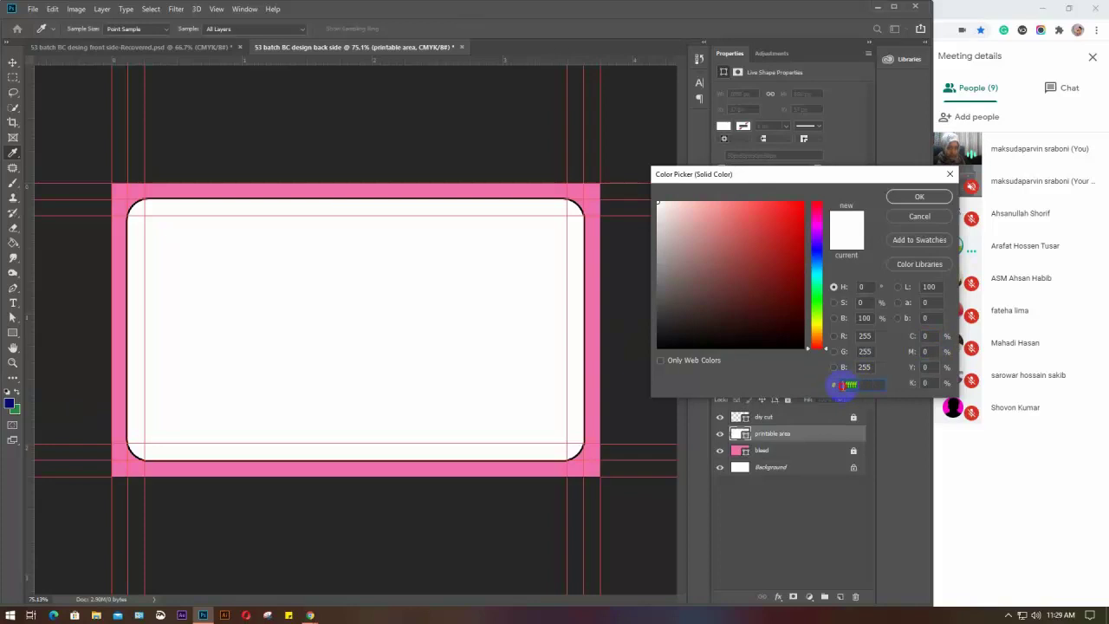
pyautogui.write('298842')
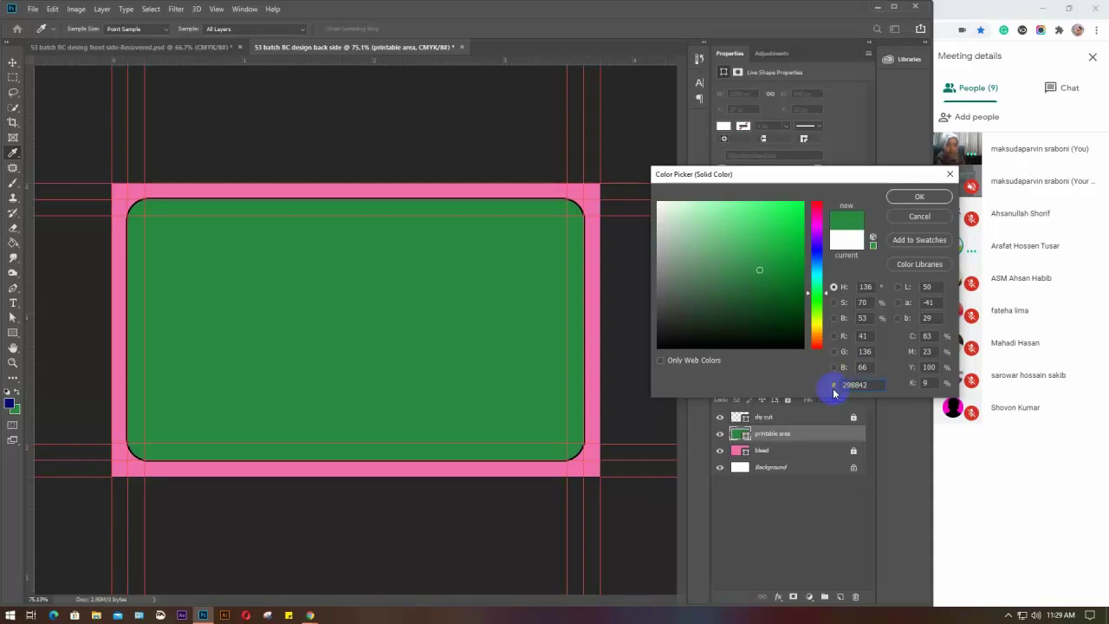
pyautogui.click(919, 198)
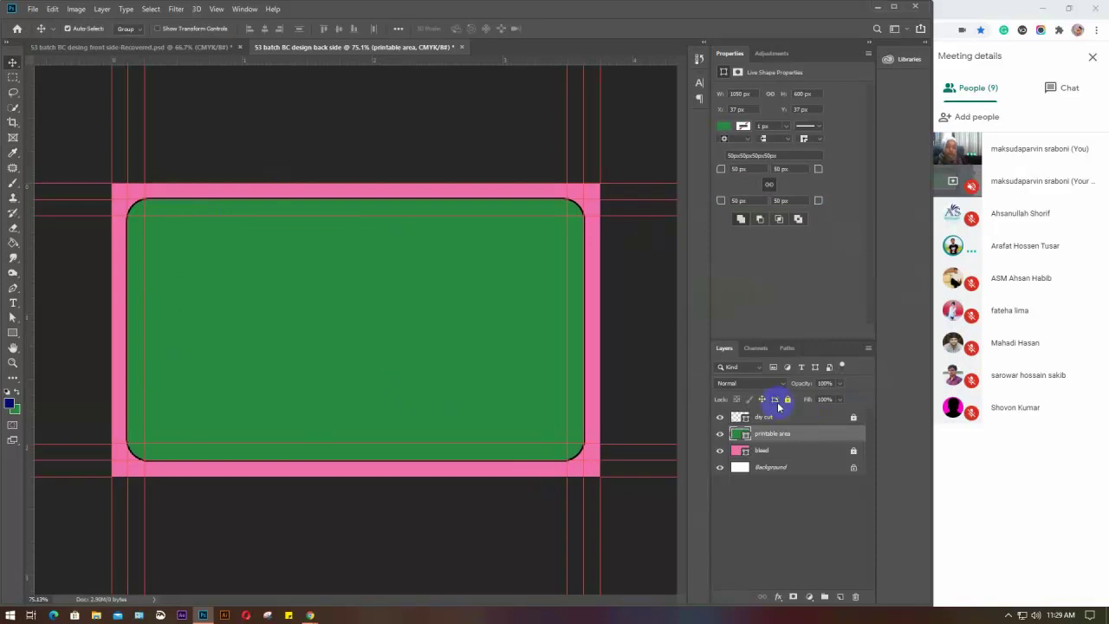
pyautogui.click(785, 400)
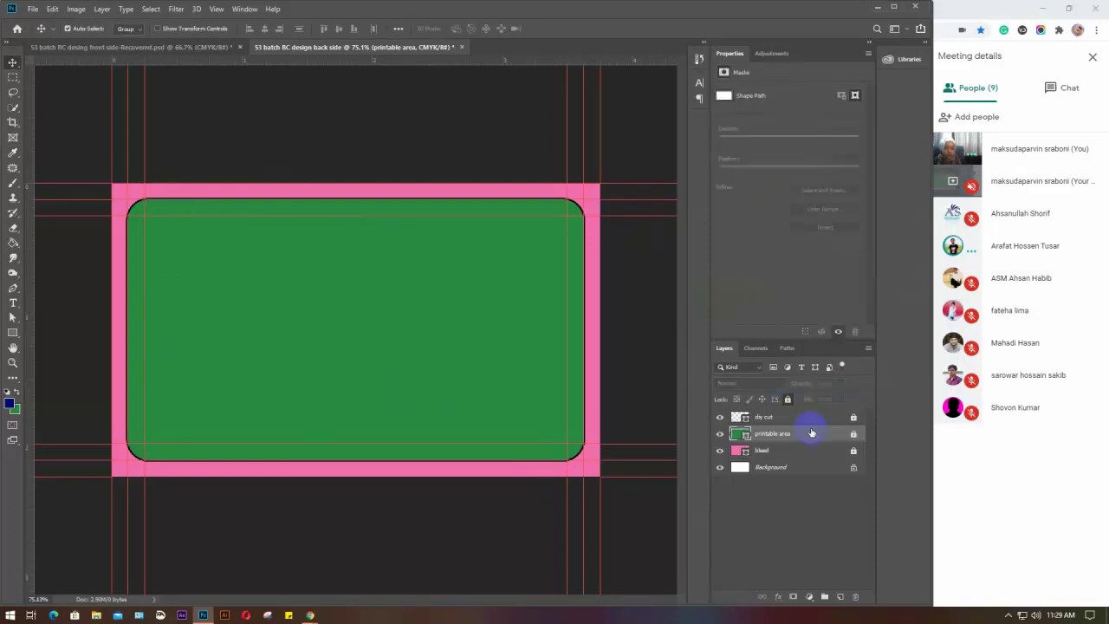
pyautogui.click(785, 541)
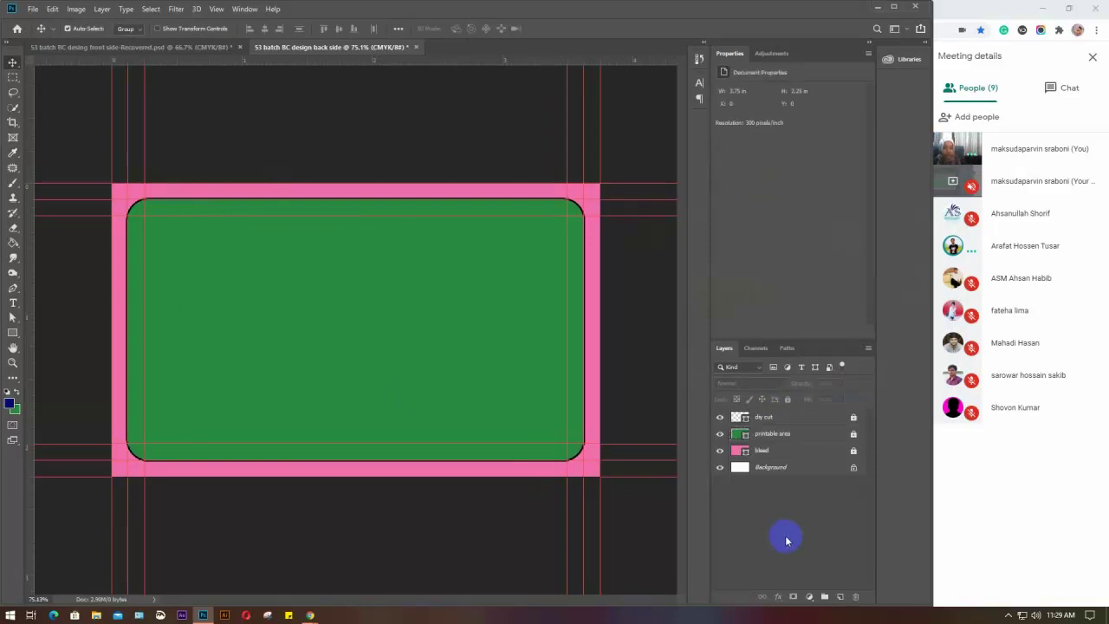
# Drag the GD-53 logo layer from the front-side card onto the green back-side card
pyautogui.click(127, 49)
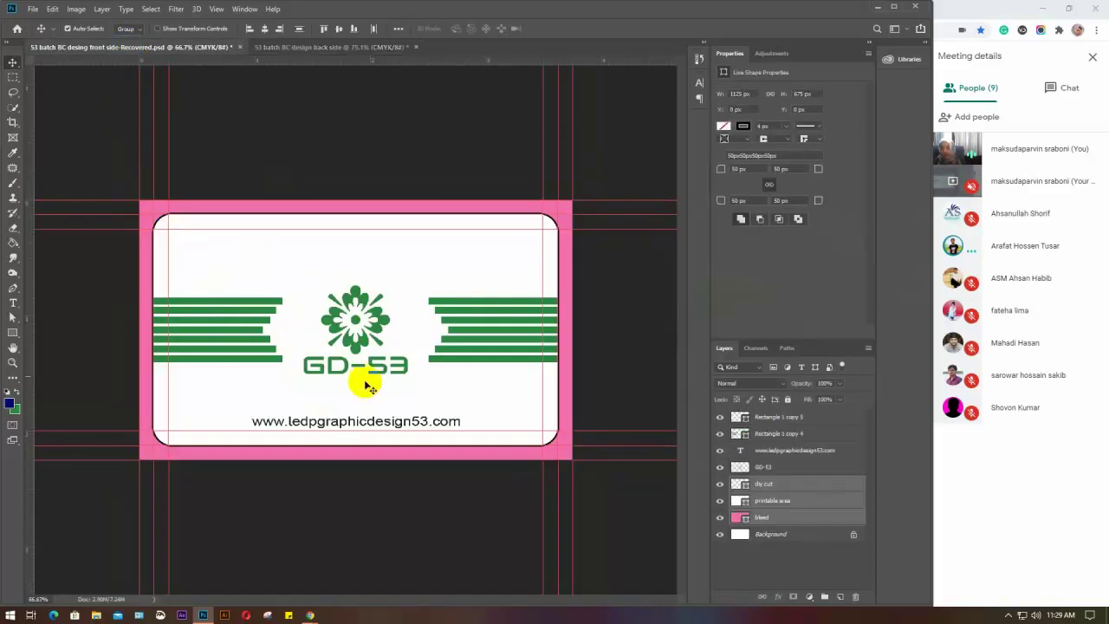
pyautogui.click(292, 47)
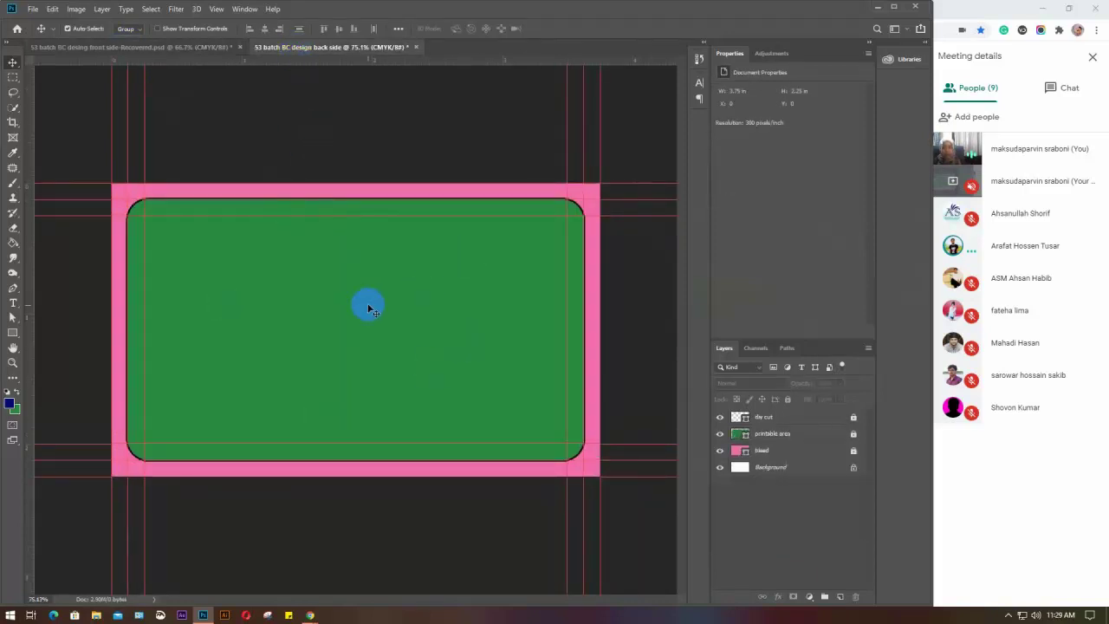
pyautogui.click(143, 47)
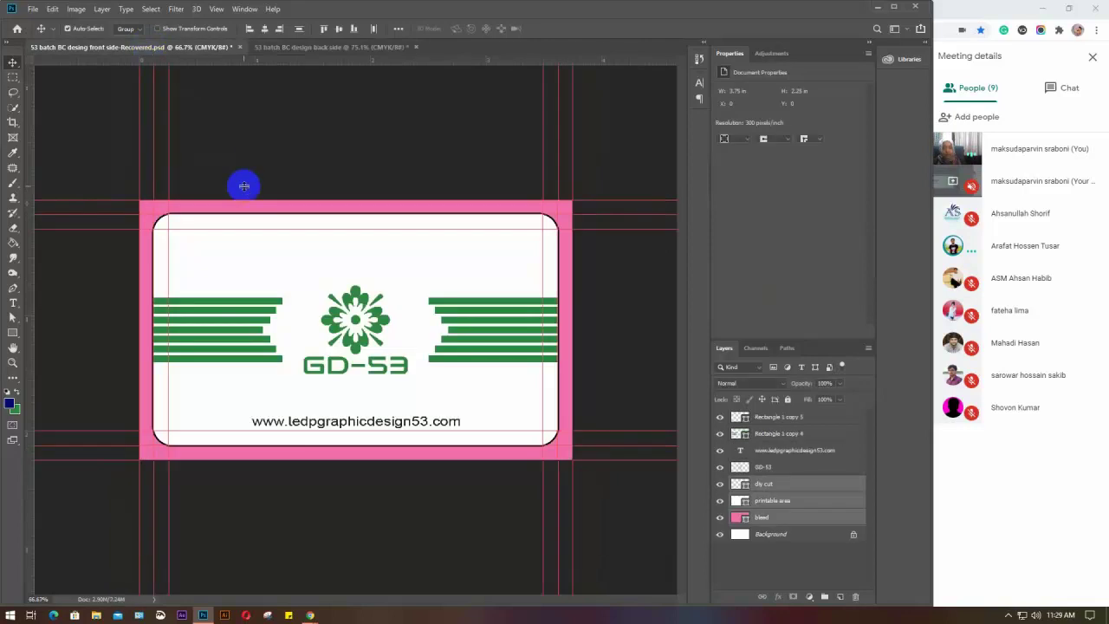
pyautogui.click(245, 186)
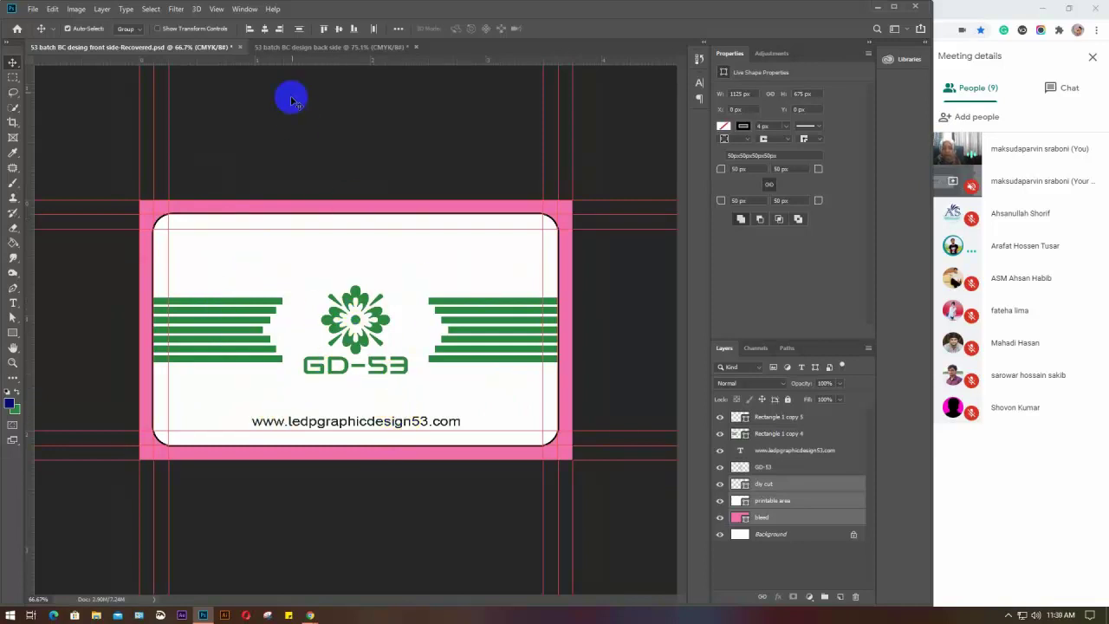
pyautogui.click(290, 47)
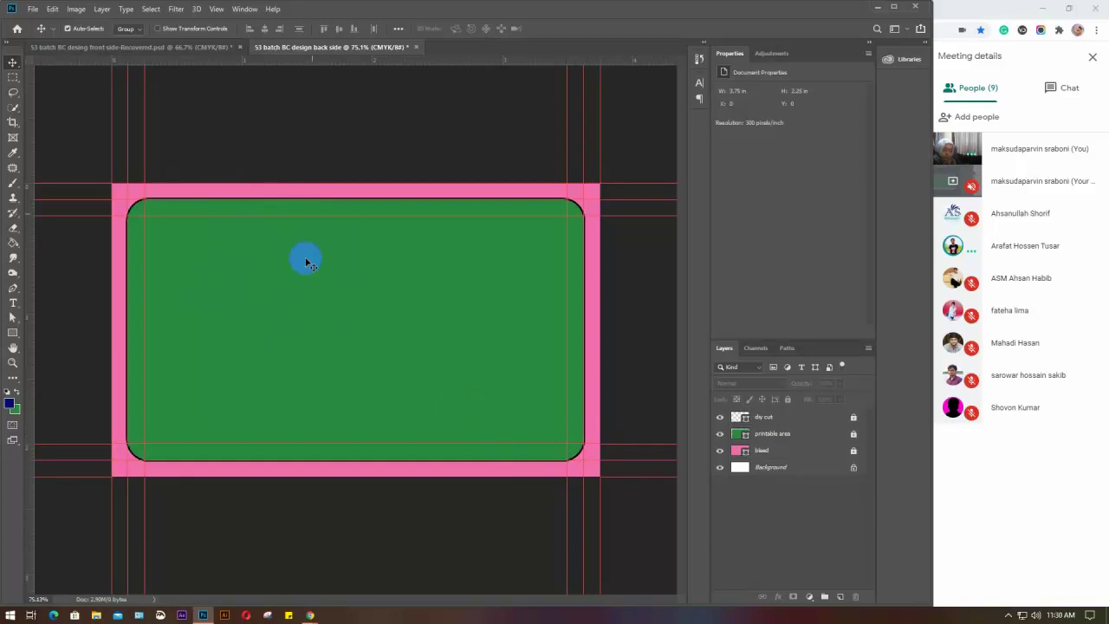
pyautogui.click(152, 48)
pyautogui.click(377, 327)
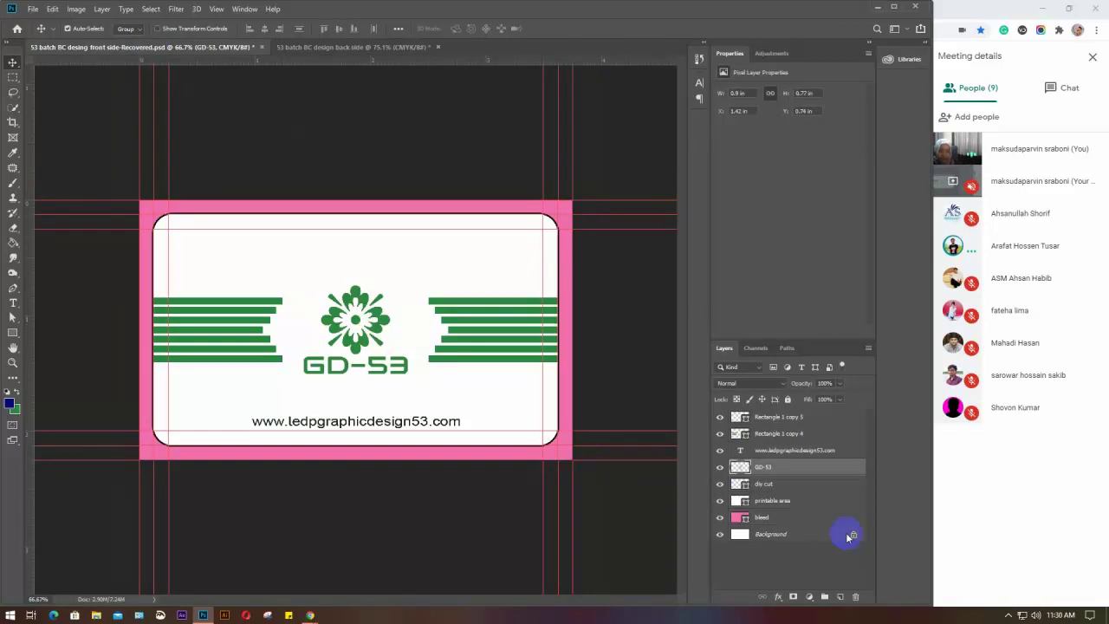
pyautogui.click(390, 327)
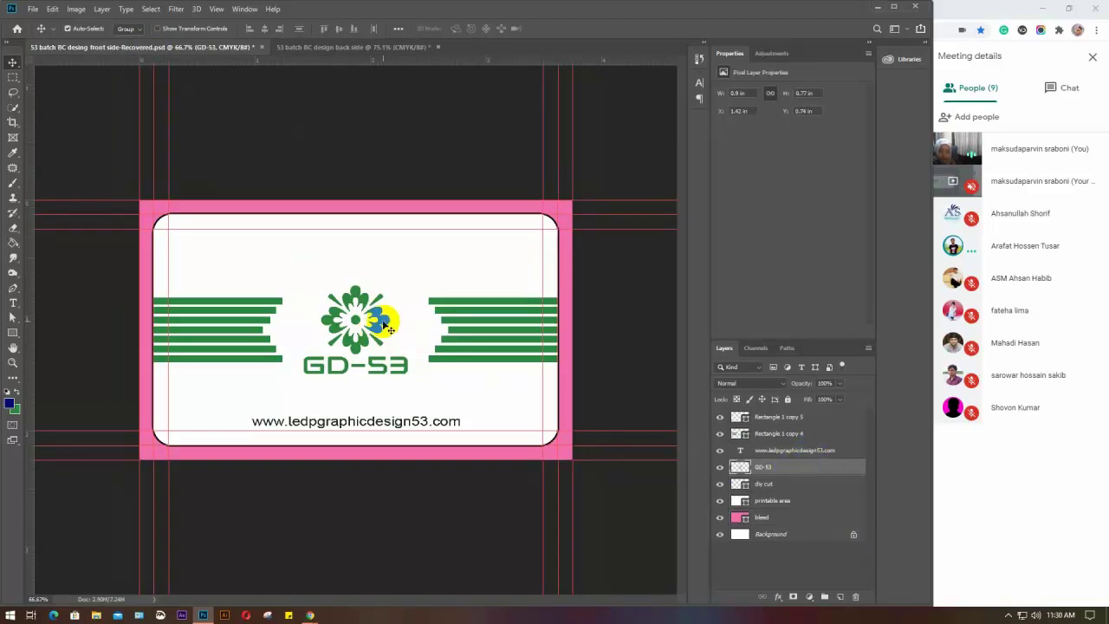
pyautogui.moveTo(390, 327); pyautogui.dragTo(456, 227)
pyautogui.moveTo(487, 271); pyautogui.dragTo(497, 277)
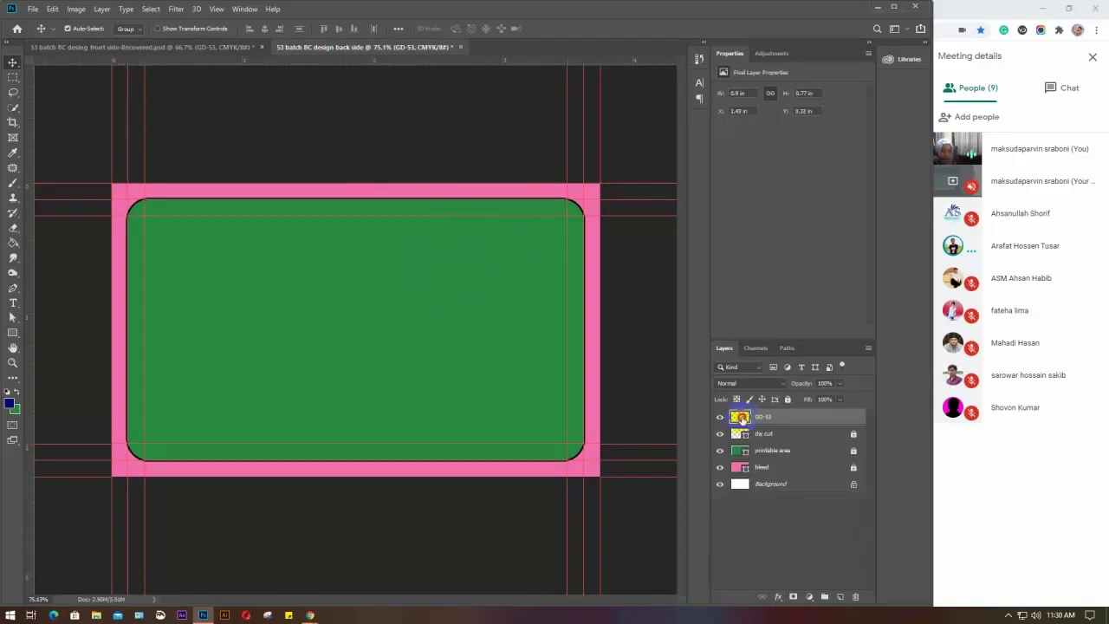
# Give the GD-53 logo a white (ffffff) Color Overlay layer style
pyautogui.press('h')
pyautogui.doubleClick(740, 419)
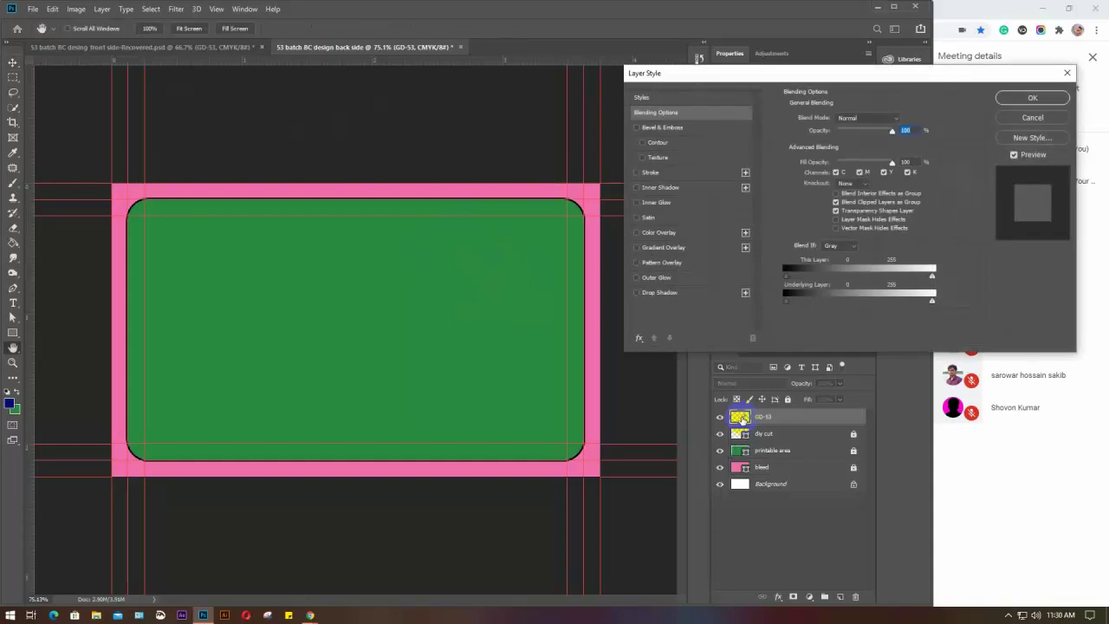
pyautogui.click(661, 234)
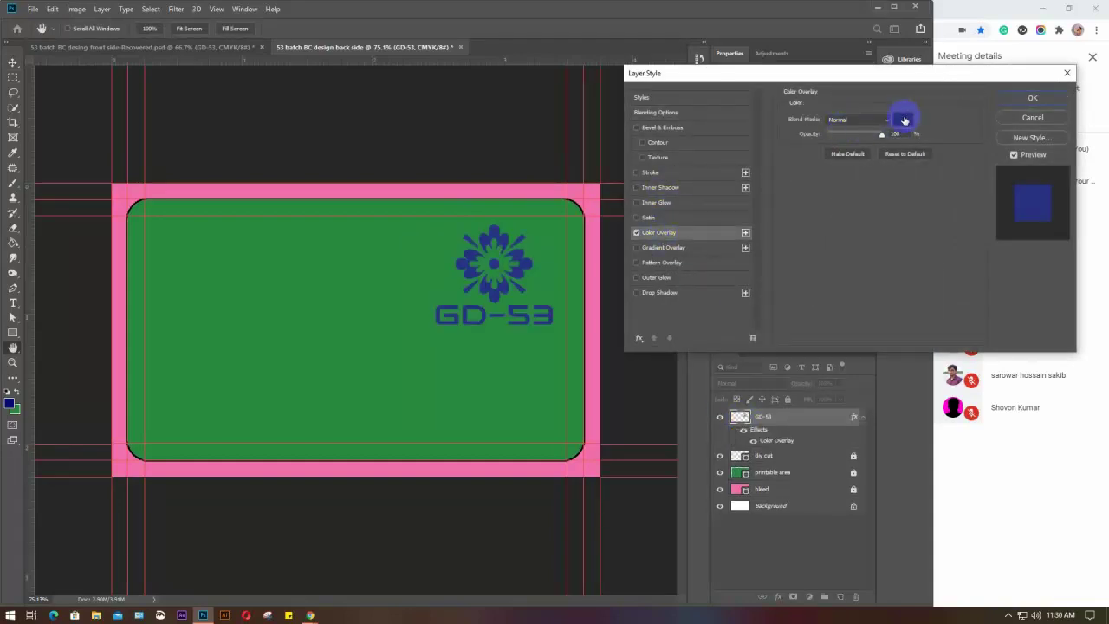
pyautogui.click(905, 119)
pyautogui.moveTo(691, 225); pyautogui.dragTo(656, 201)
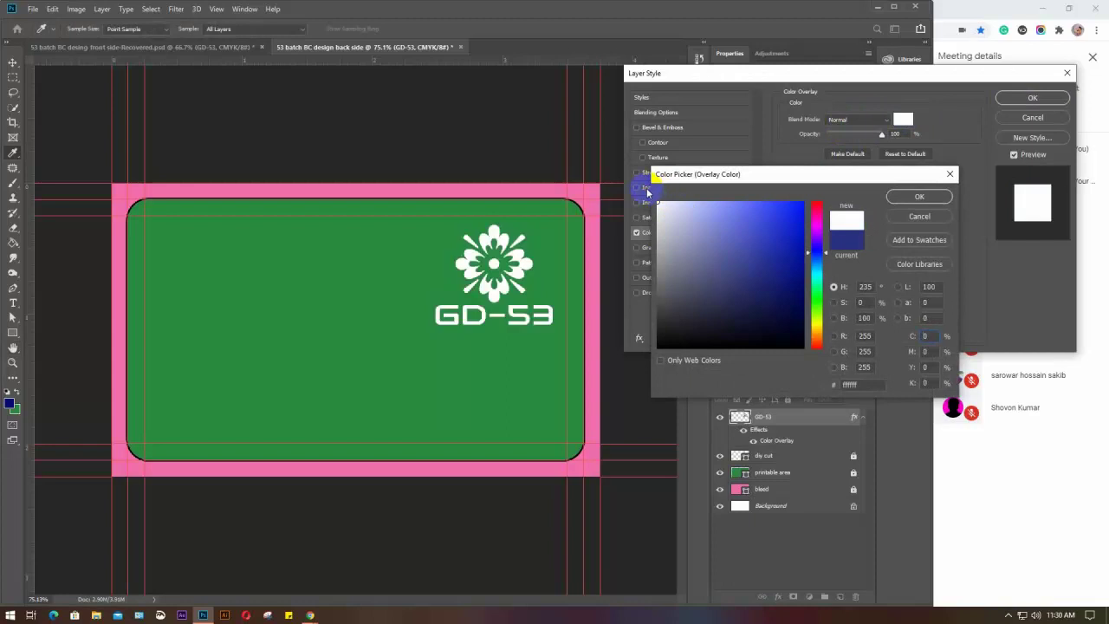
pyautogui.click(915, 198)
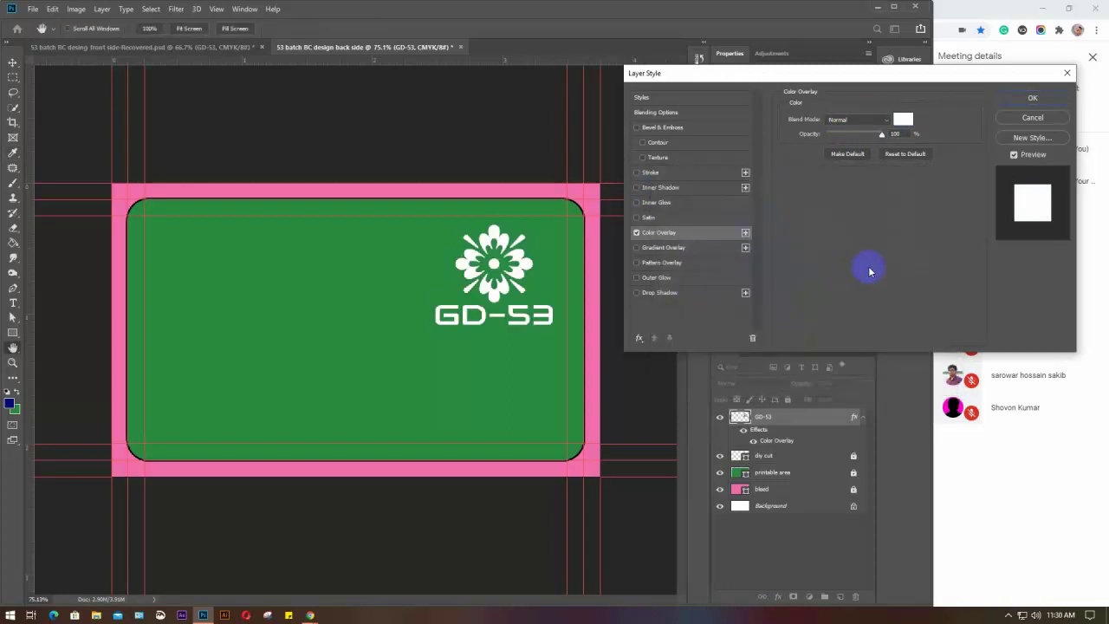
pyautogui.click(1013, 97)
# Nudge the GD-53 logo slightly lower, hide its layer, and zoom to 100%
pyautogui.press('v')
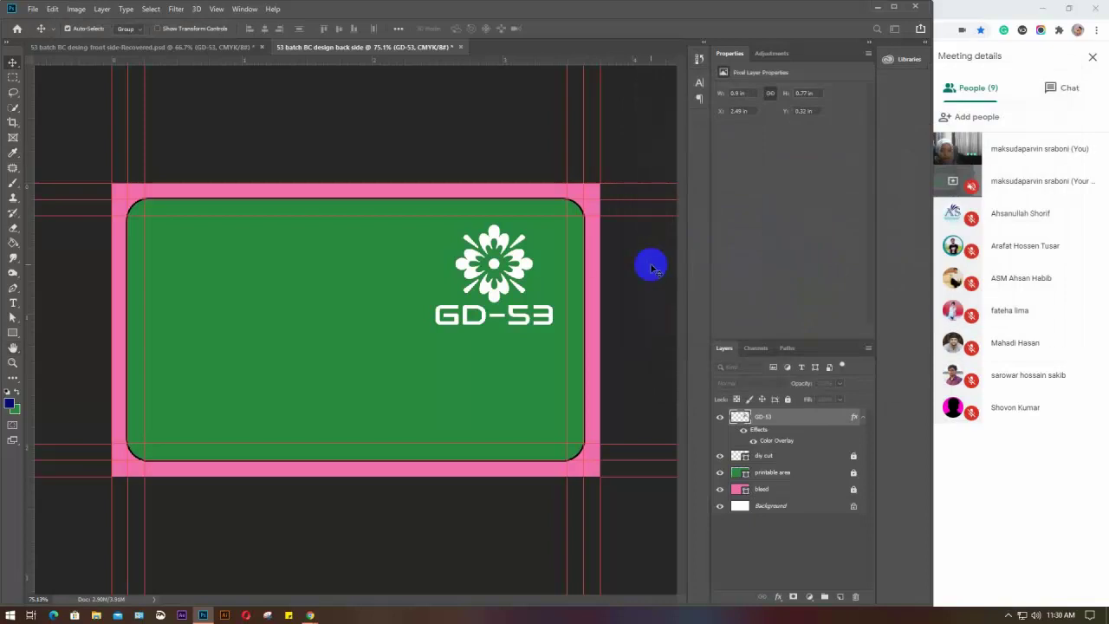
pyautogui.moveTo(518, 258); pyautogui.dragTo(523, 308)
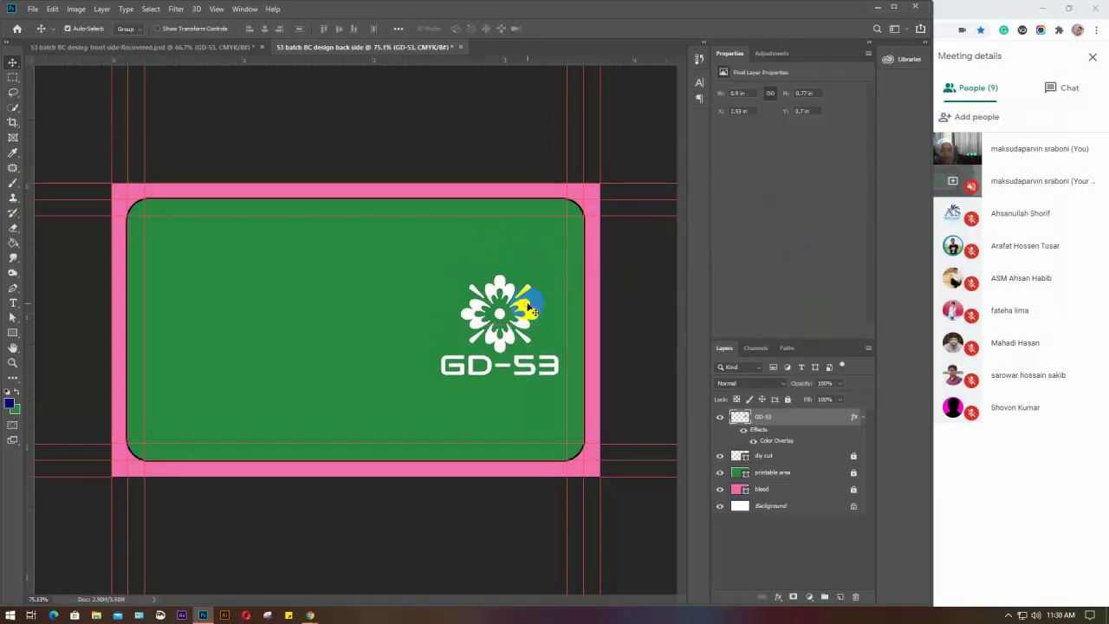
pyautogui.click(717, 422)
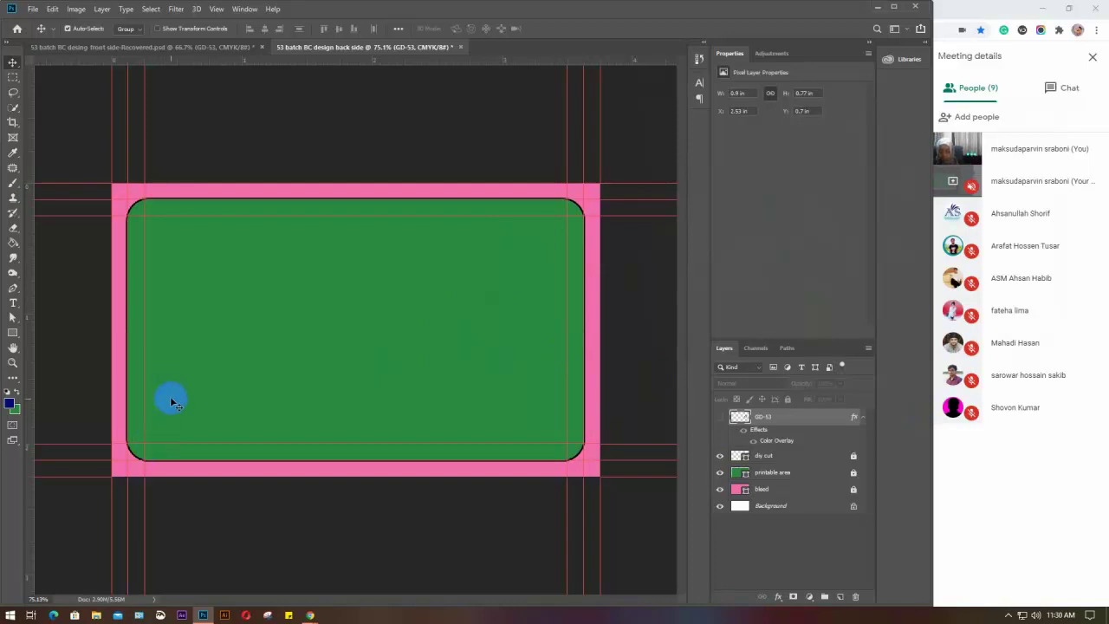
pyautogui.hotkey('ctrl', '+')
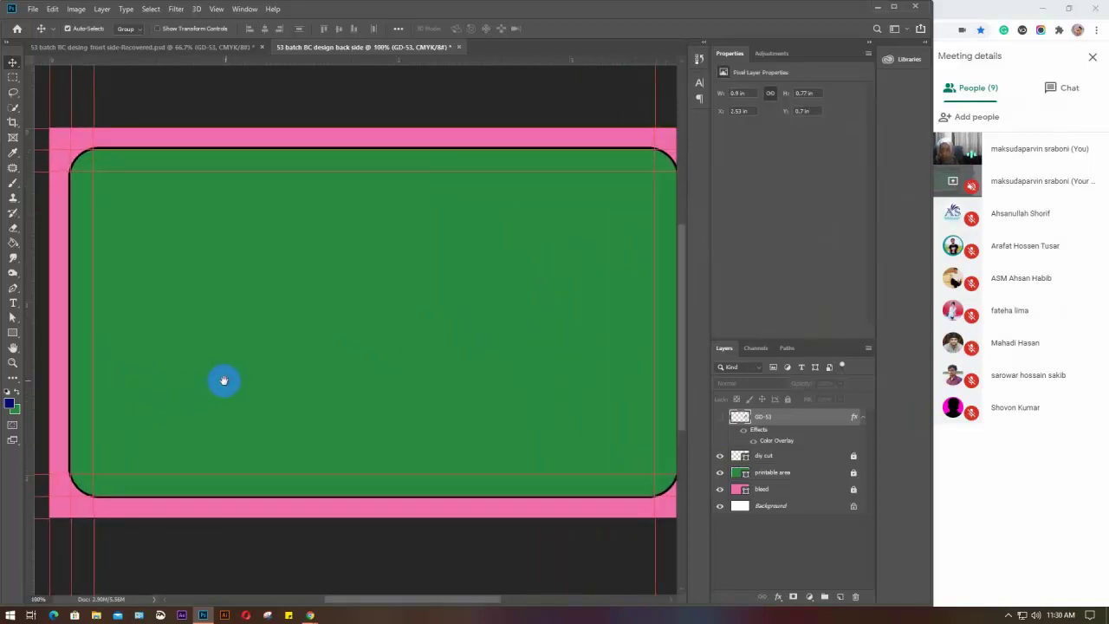
pyautogui.hscroll(-1, 223, 379)
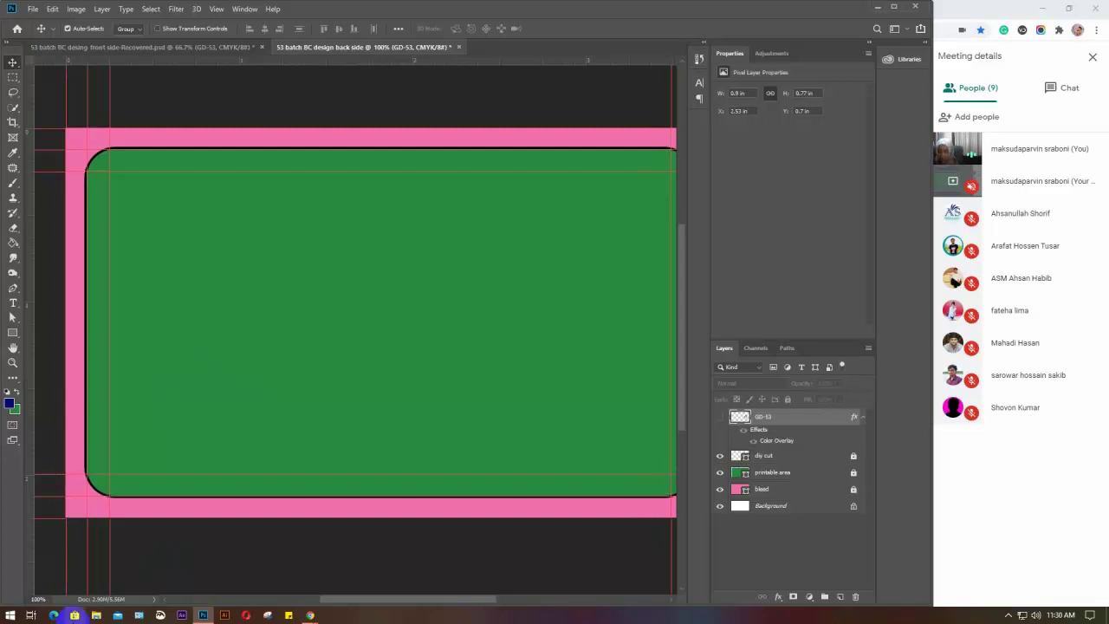
# In Sticky Notes, delete the old batch attendance text, widen the note, and start typing 'Company name'
pyautogui.click(10, 618)
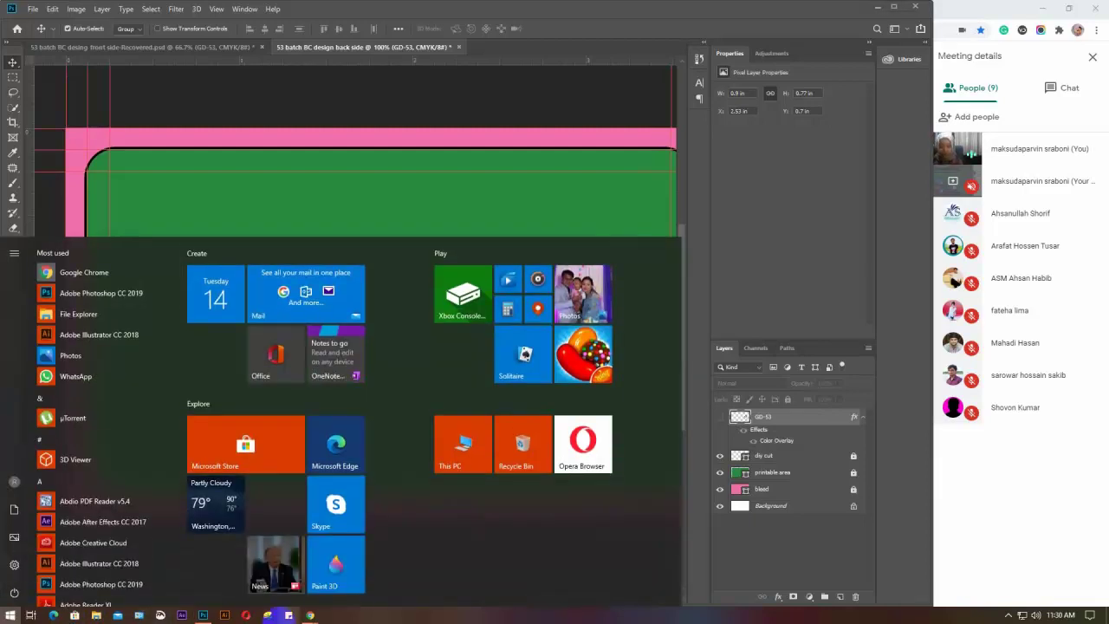
pyautogui.click(288, 615)
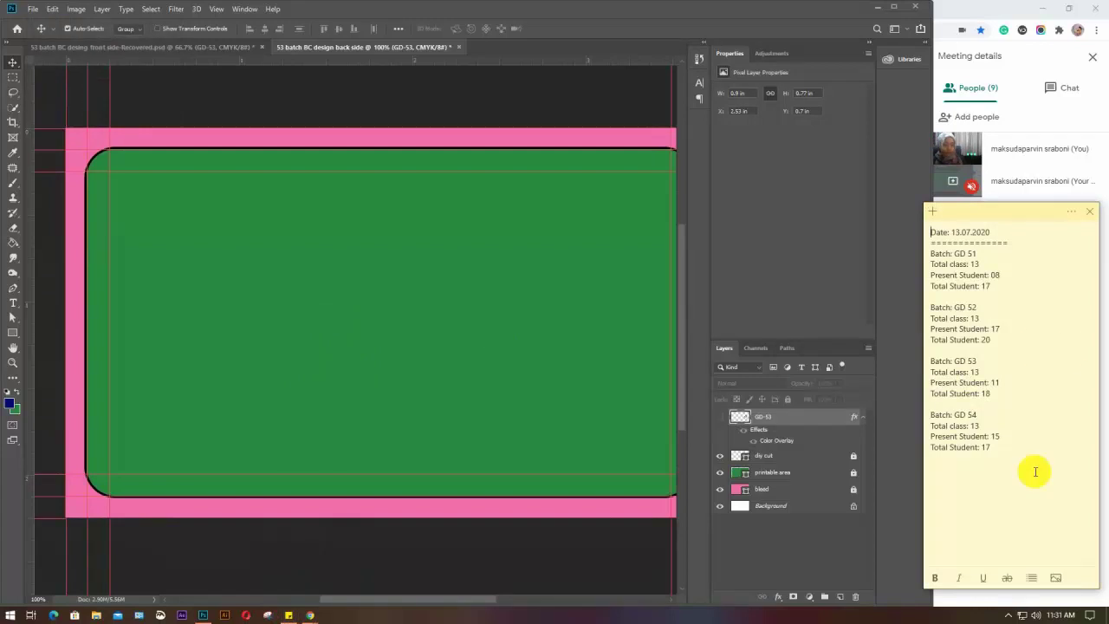
pyautogui.moveTo(1025, 484); pyautogui.dragTo(932, 222)
pyautogui.press('Delete')
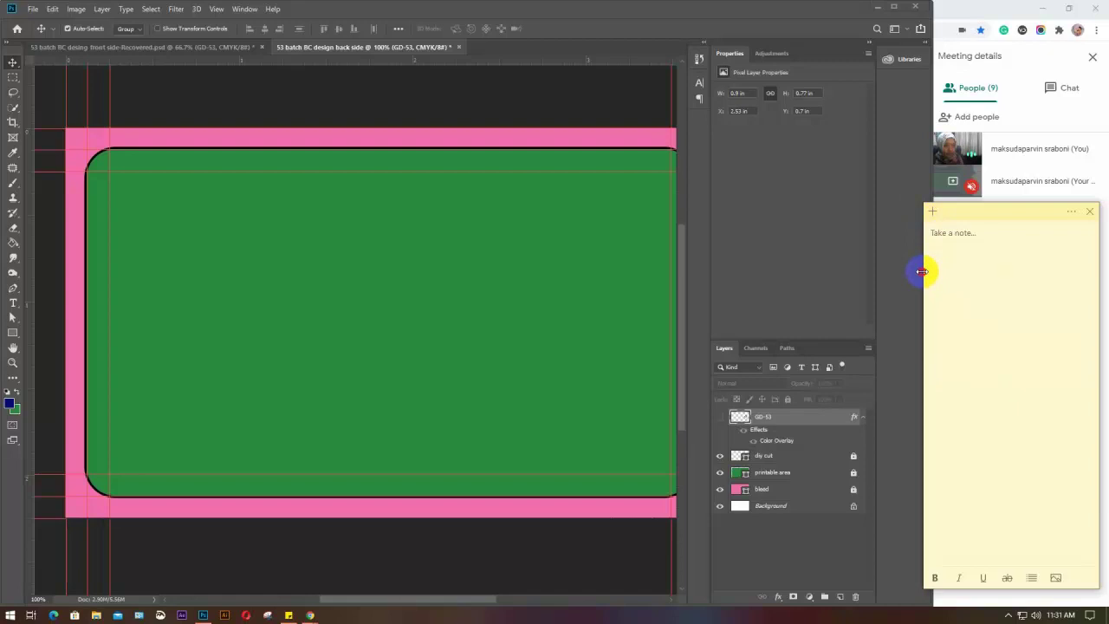
pyautogui.moveTo(922, 267); pyautogui.dragTo(414, 62)
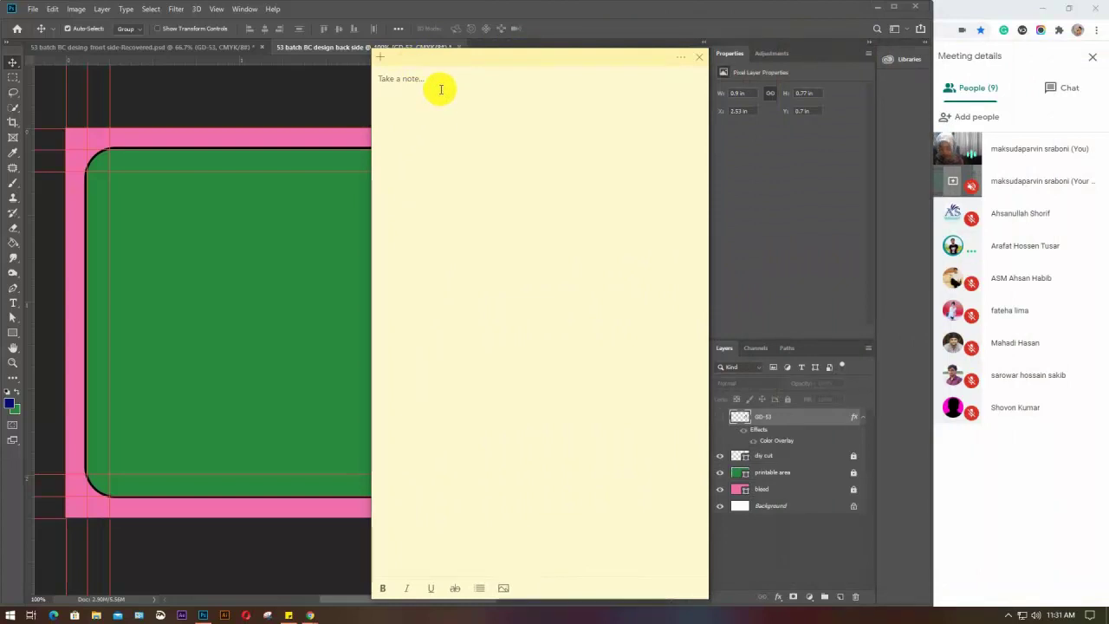
pyautogui.write('compan')
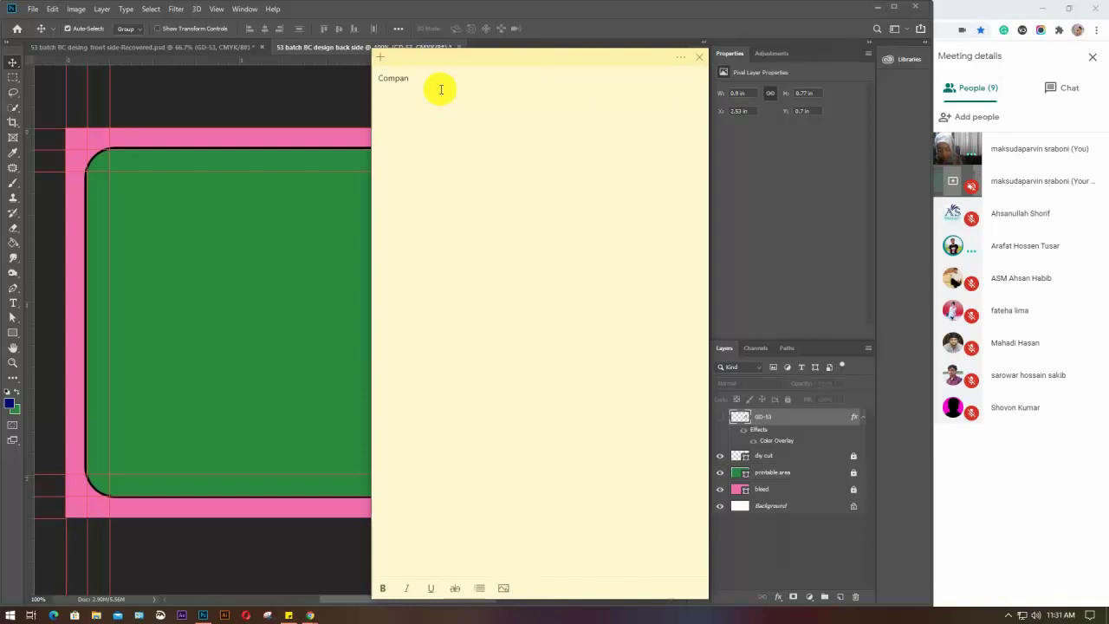
pyautogui.write('y name: 10-25pt')
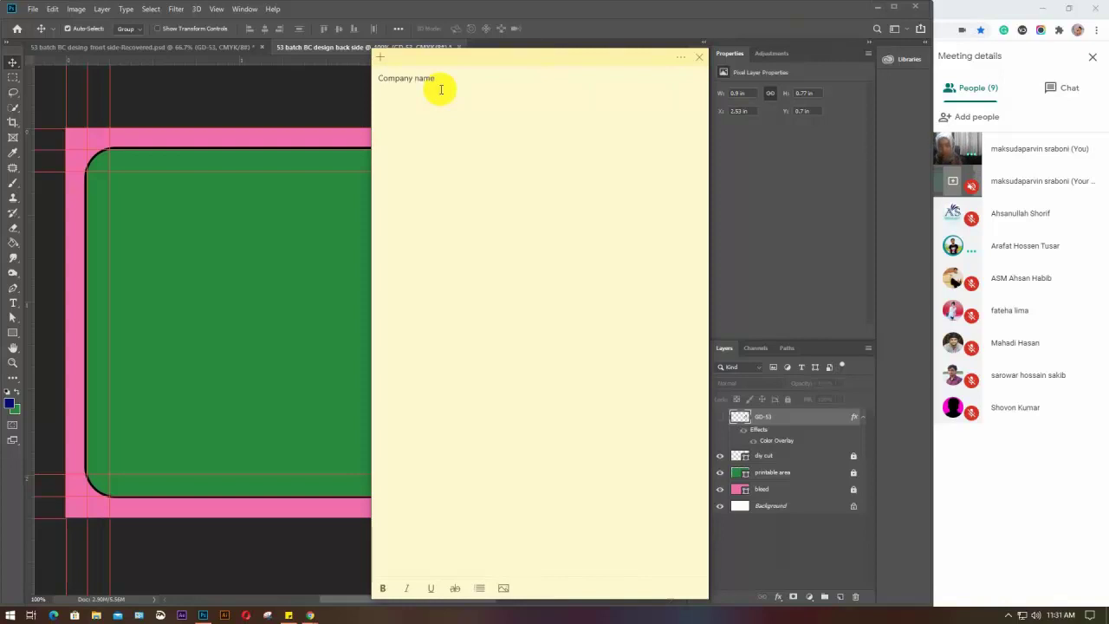
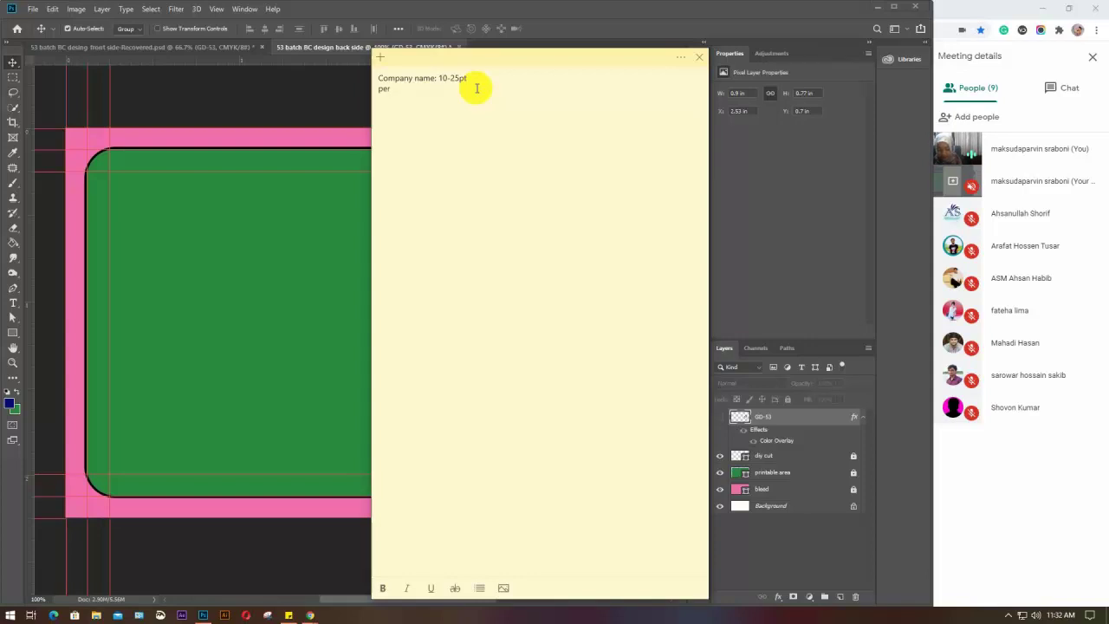
# Add the note lines for person name 8-15pt, designation 6-13pt and info 4-12pt
pyautogui.write('. name')
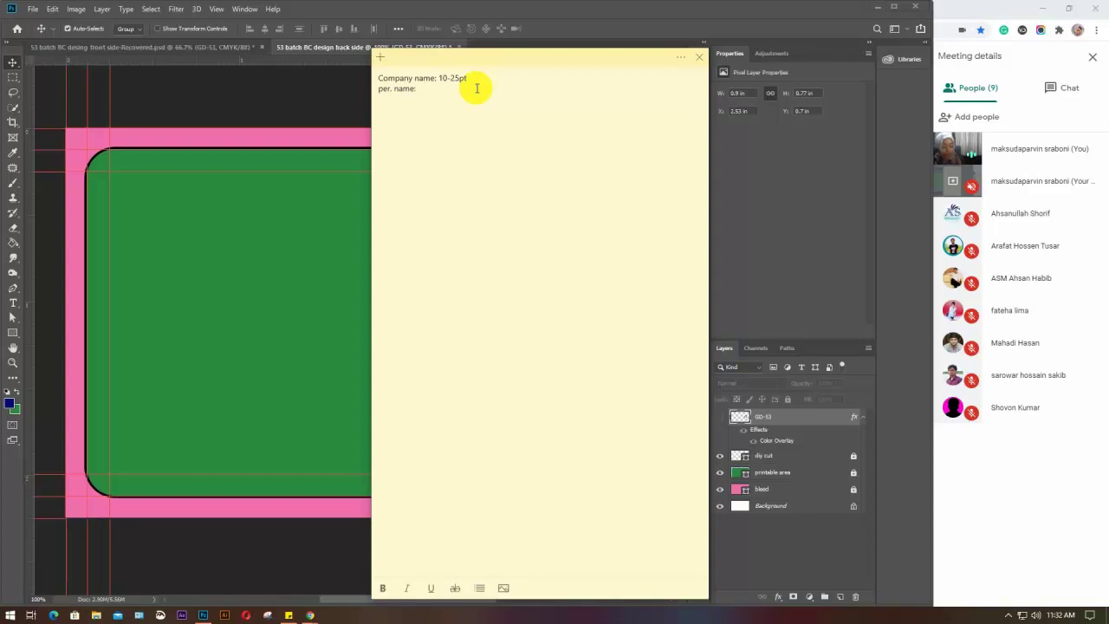
pyautogui.write(': 8-15')
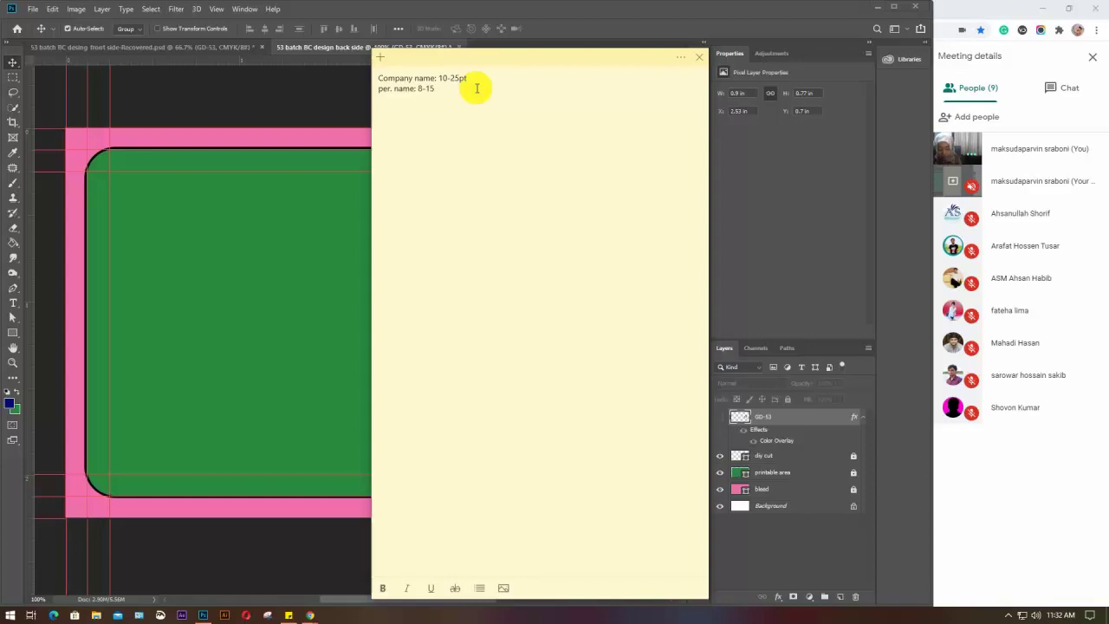
pyautogui.write('pt')
pyautogui.press('Return')
pyautogui.write('design')
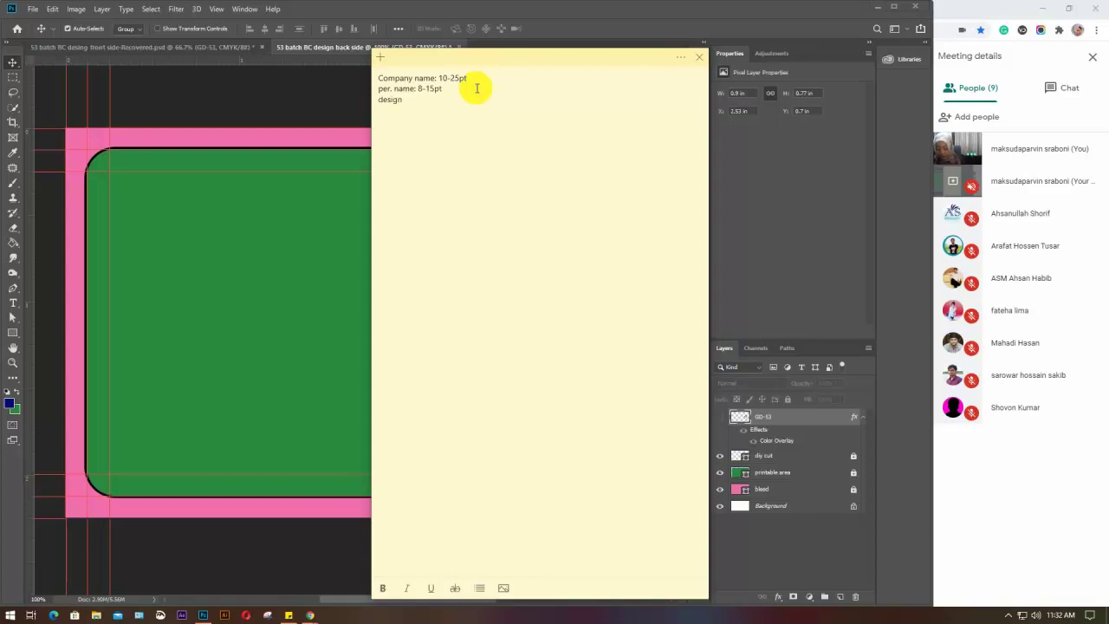
pyautogui.write('ation: 6-13pt')
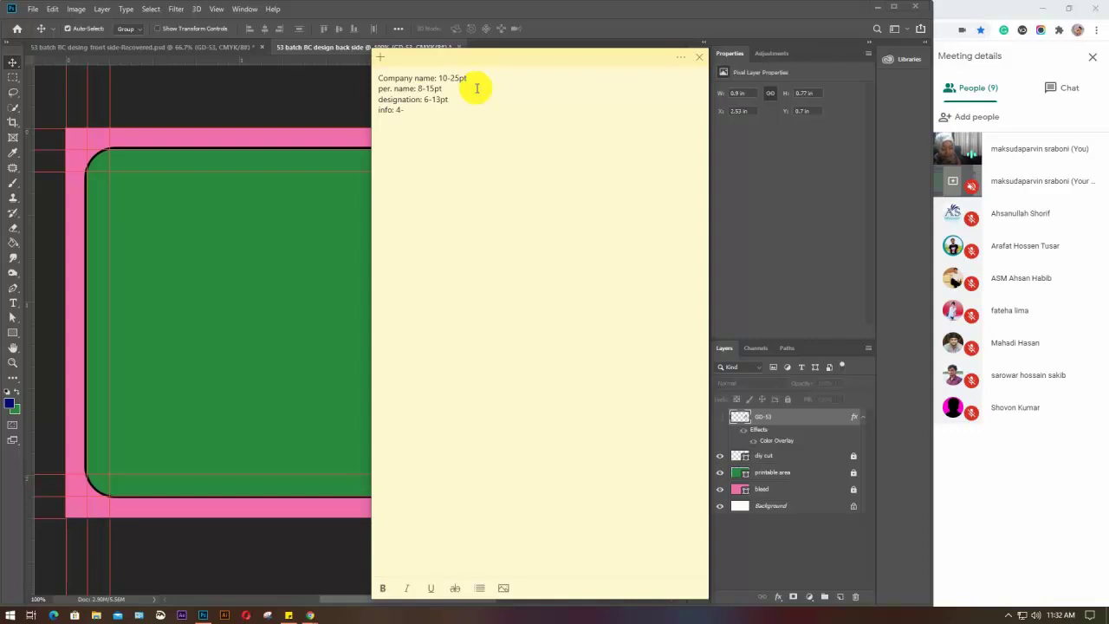
pyautogui.write('12pt')
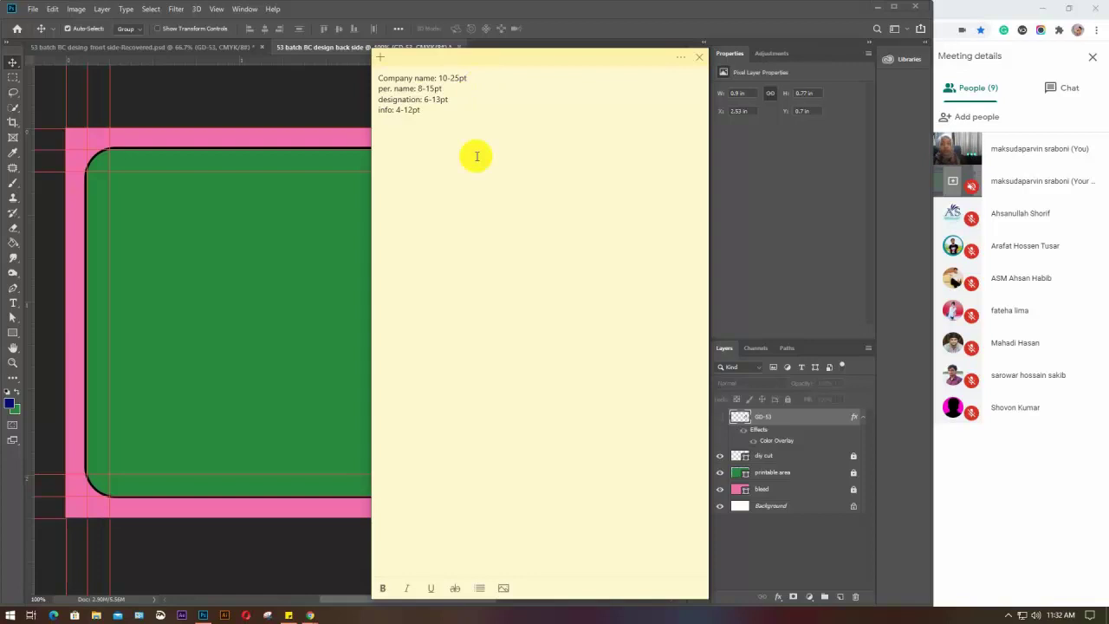
# Select all four note lines and toggle bold on and back off
pyautogui.click(439, 124)
pyautogui.moveTo(439, 124); pyautogui.dragTo(376, 78)
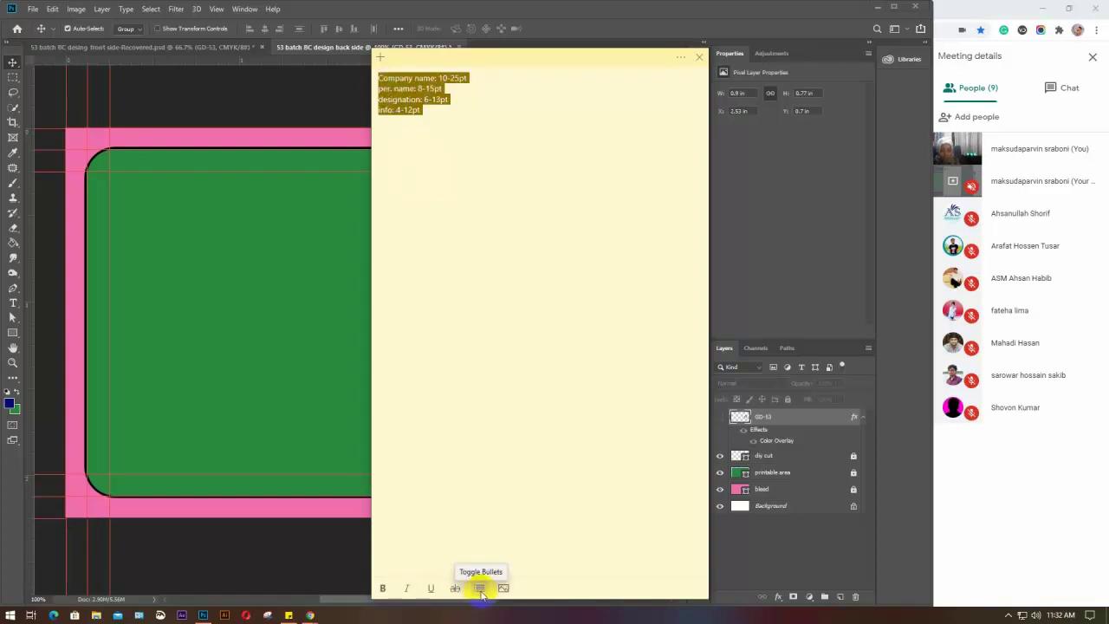
pyautogui.click(384, 588)
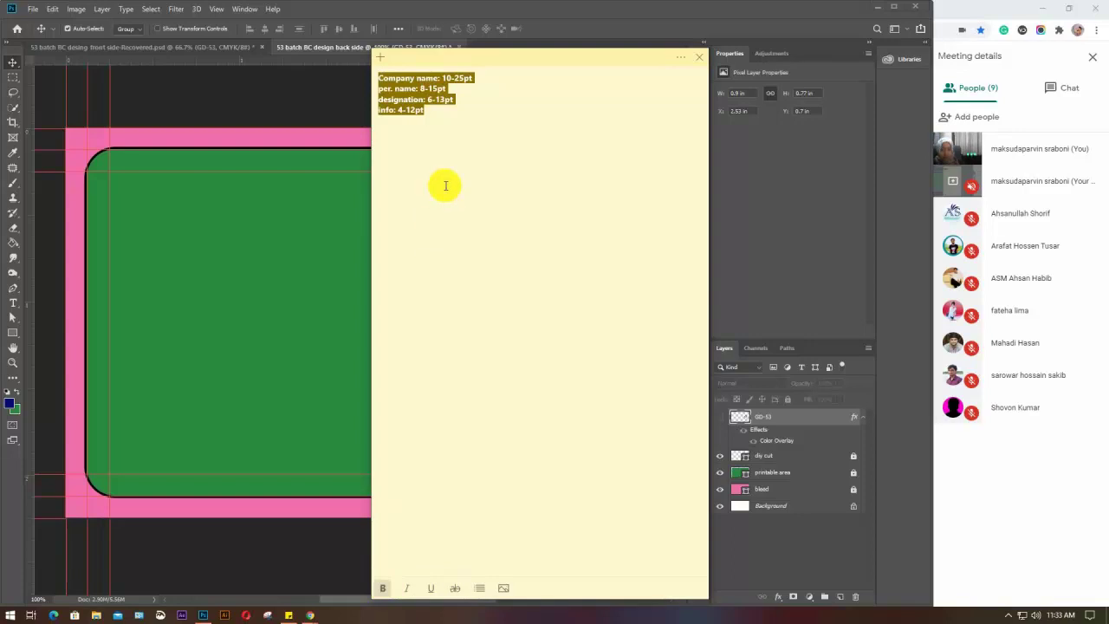
pyautogui.click(383, 589)
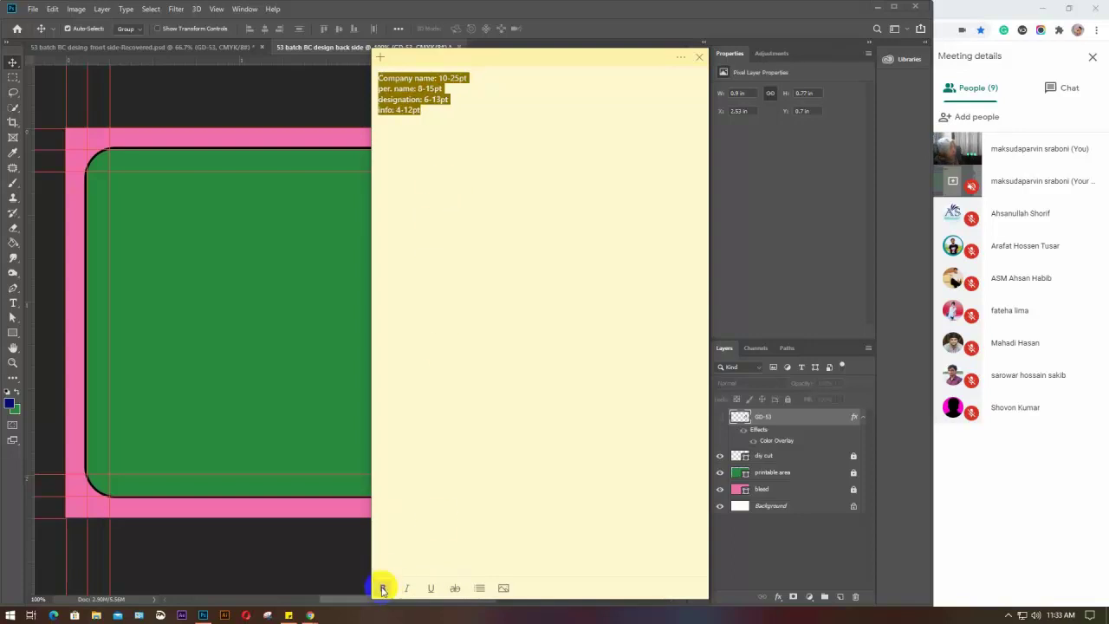
# Deselect the note text and drag the sticky note to the right edge of the screen
pyautogui.click(499, 146)
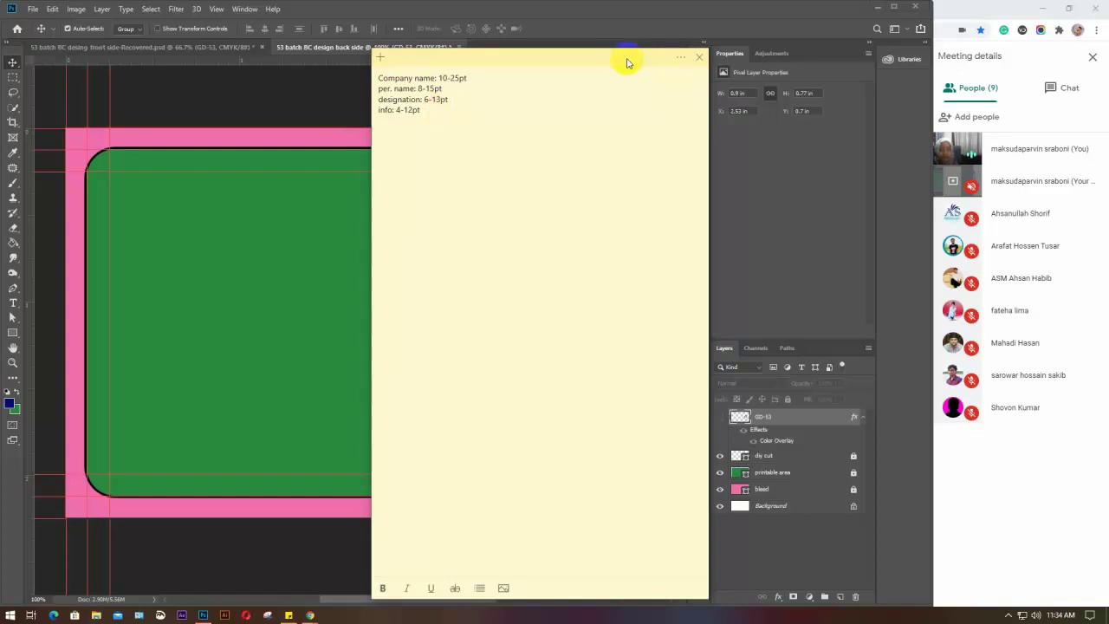
pyautogui.moveTo(627, 62); pyautogui.dragTo(979, 49)
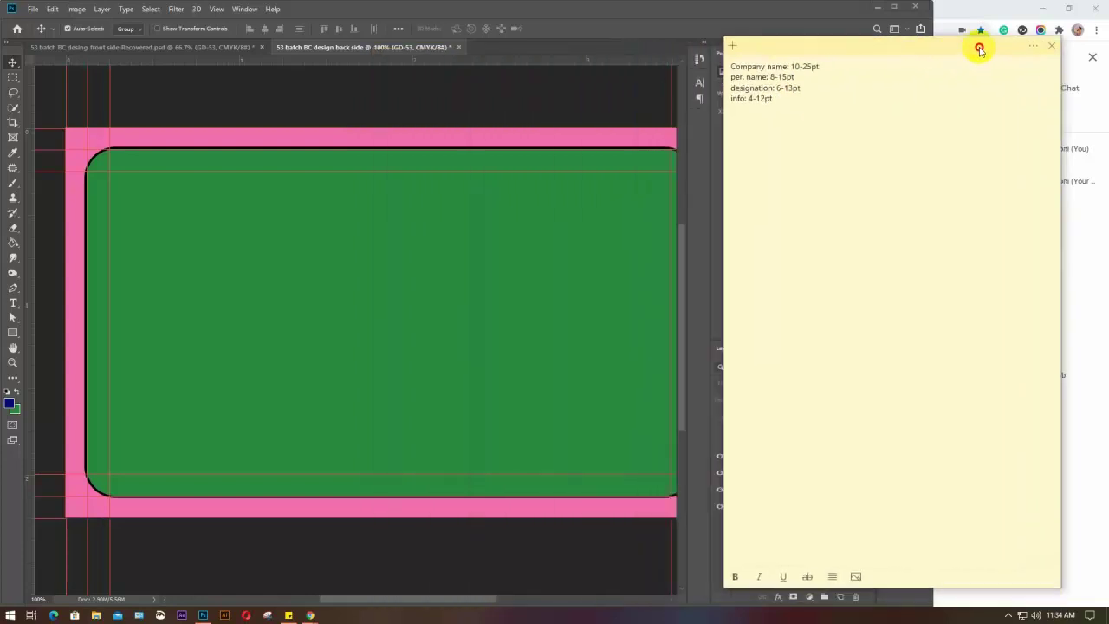
# Close the sticky note and type the person's full name near the card's top-left
pyautogui.click(1051, 46)
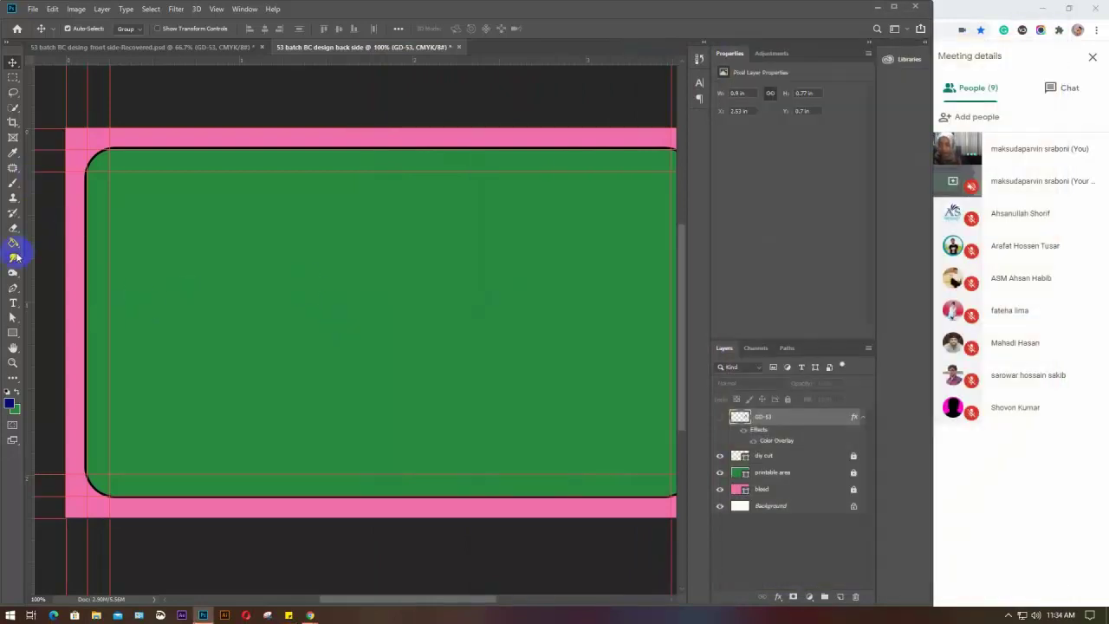
pyautogui.click(14, 305)
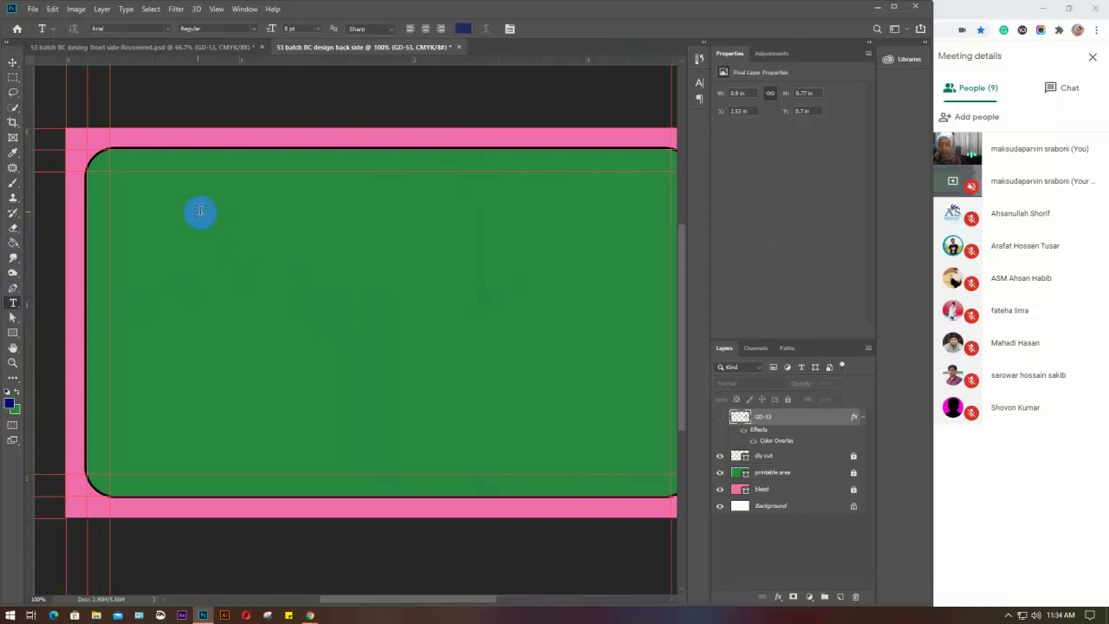
pyautogui.click(151, 212)
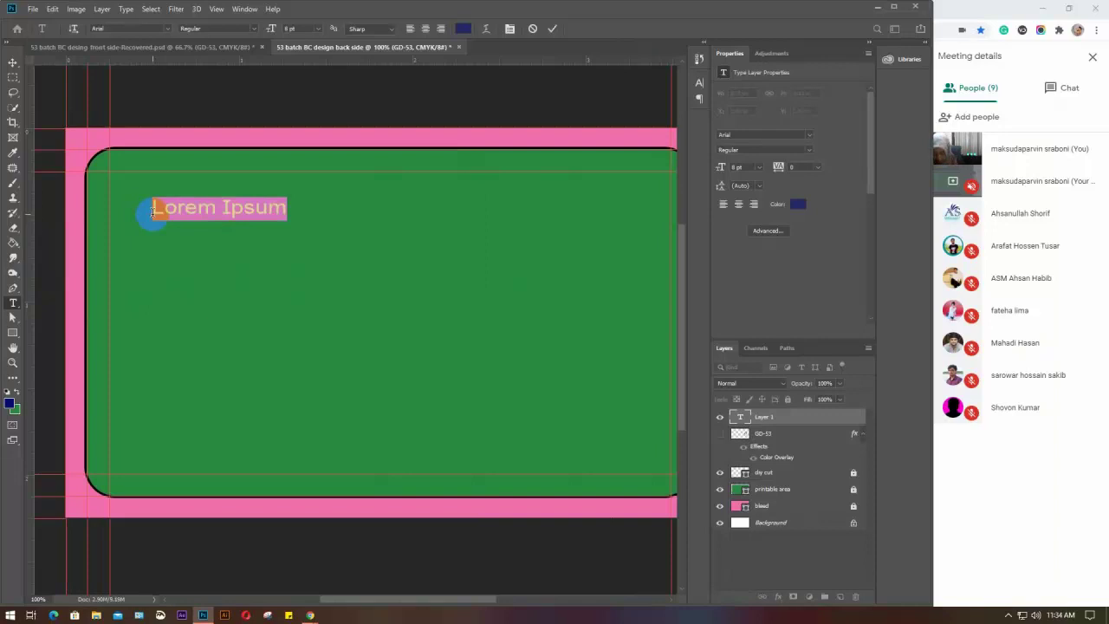
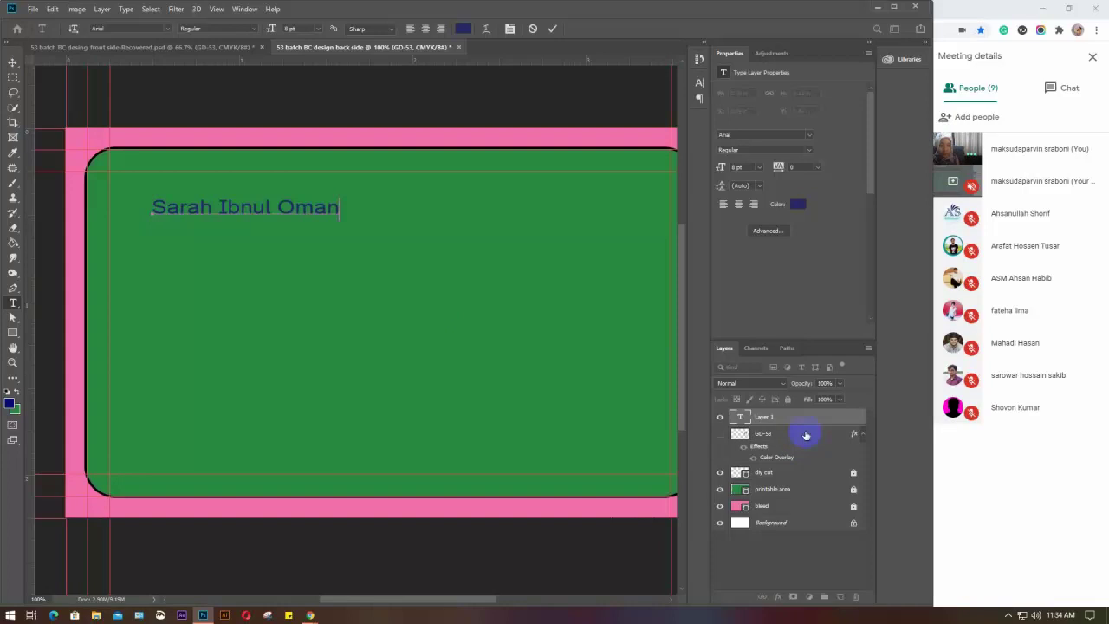
pyautogui.click(754, 433)
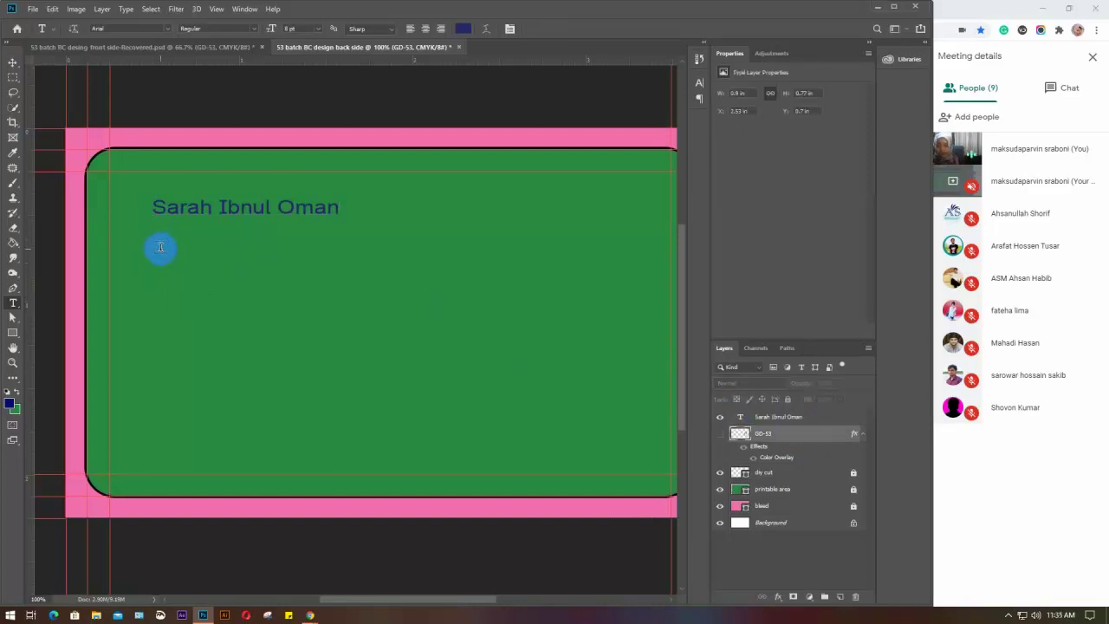
# Add a 'Graphic Designer' text line just below the name
pyautogui.click(160, 247)
pyautogui.write('Gr')
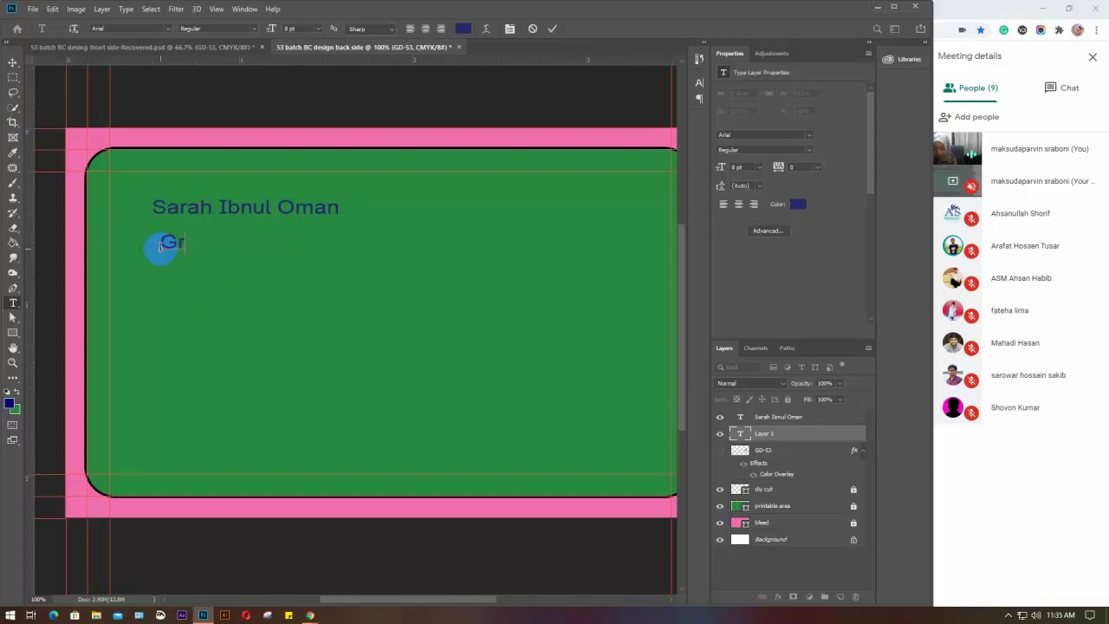
pyautogui.write('aphic')
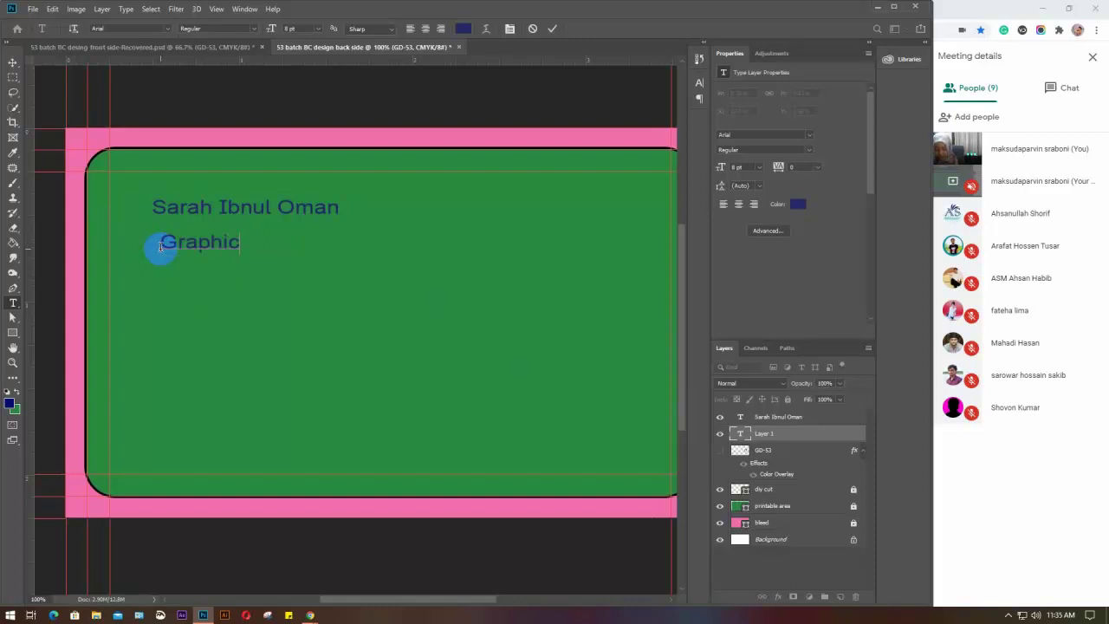
pyautogui.write(' Designer')
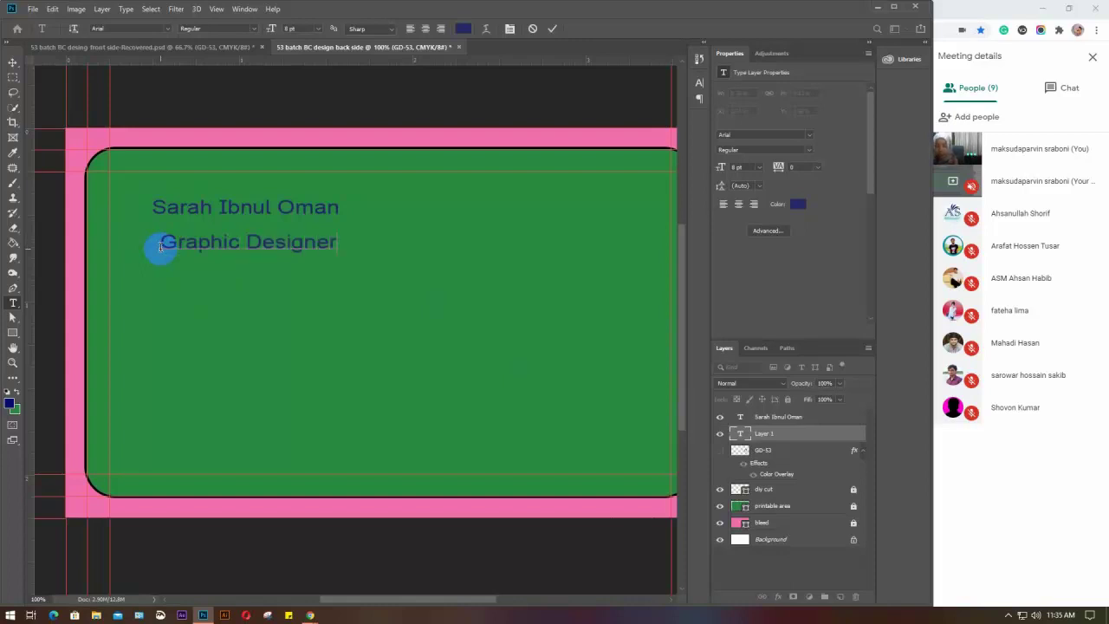
pyautogui.hotkey('ctrl', 'Return')
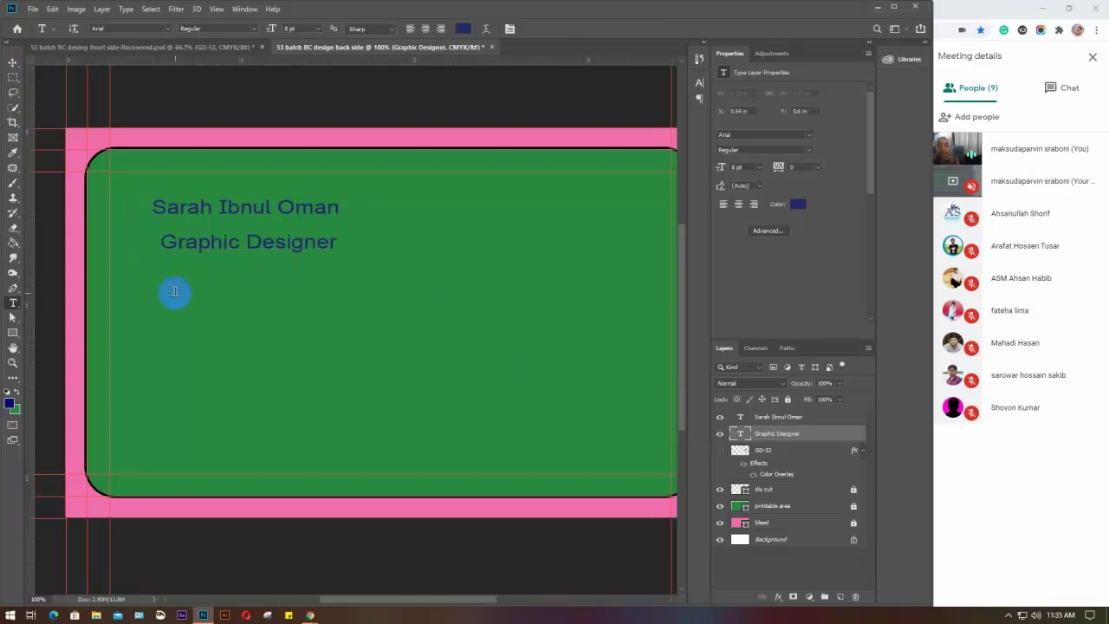
# Add the contact phone number line below the designation, prefixing a leading 0
pyautogui.click(170, 299)
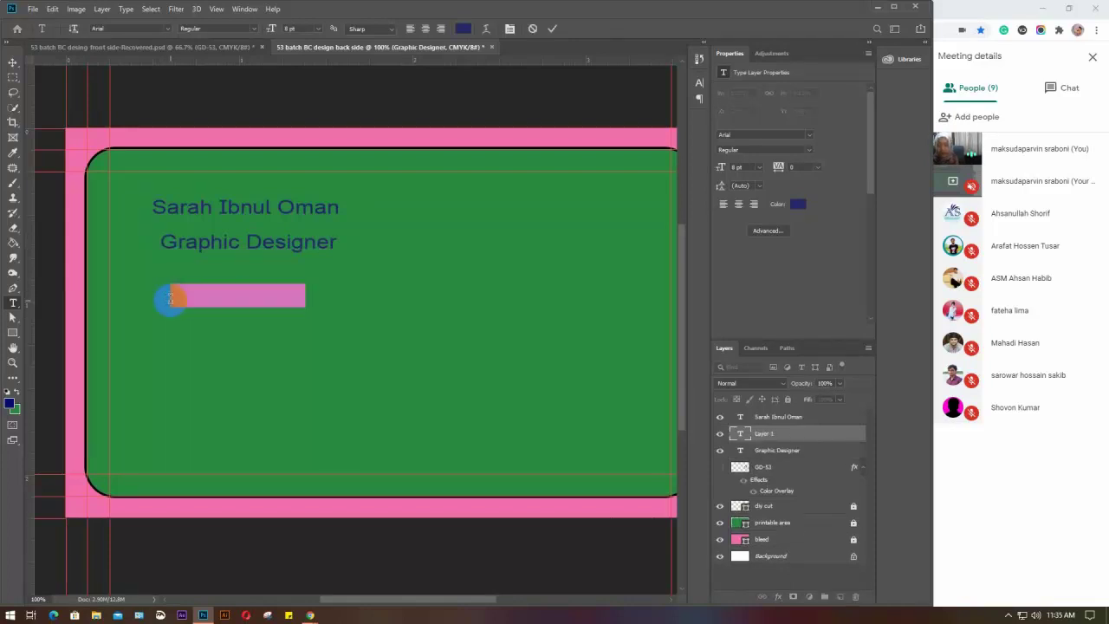
pyautogui.write('0')
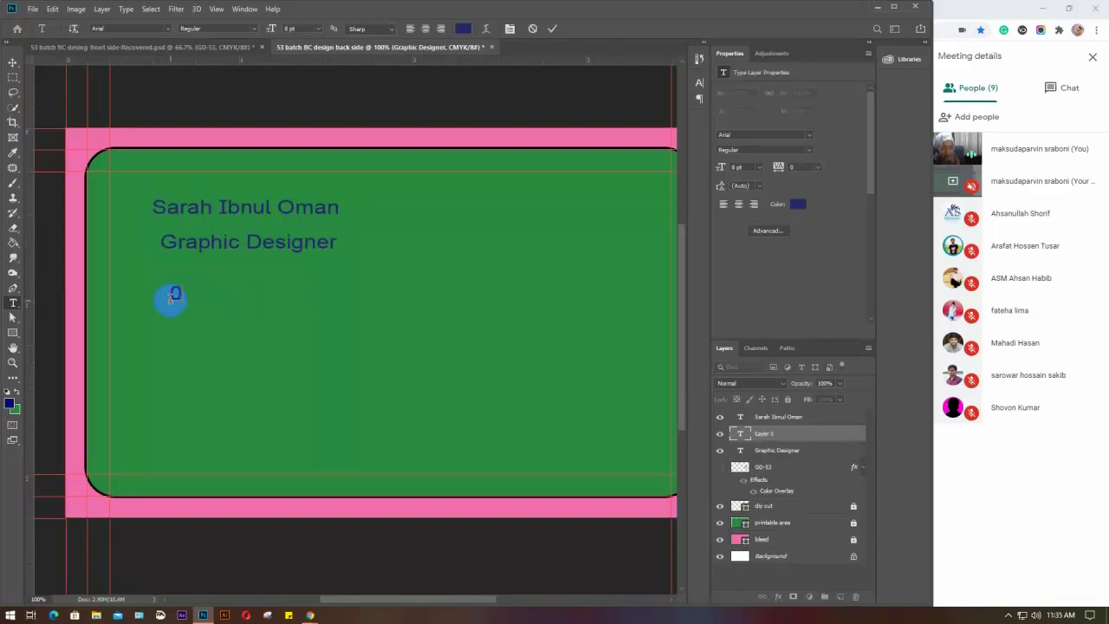
pyautogui.write('123 456')
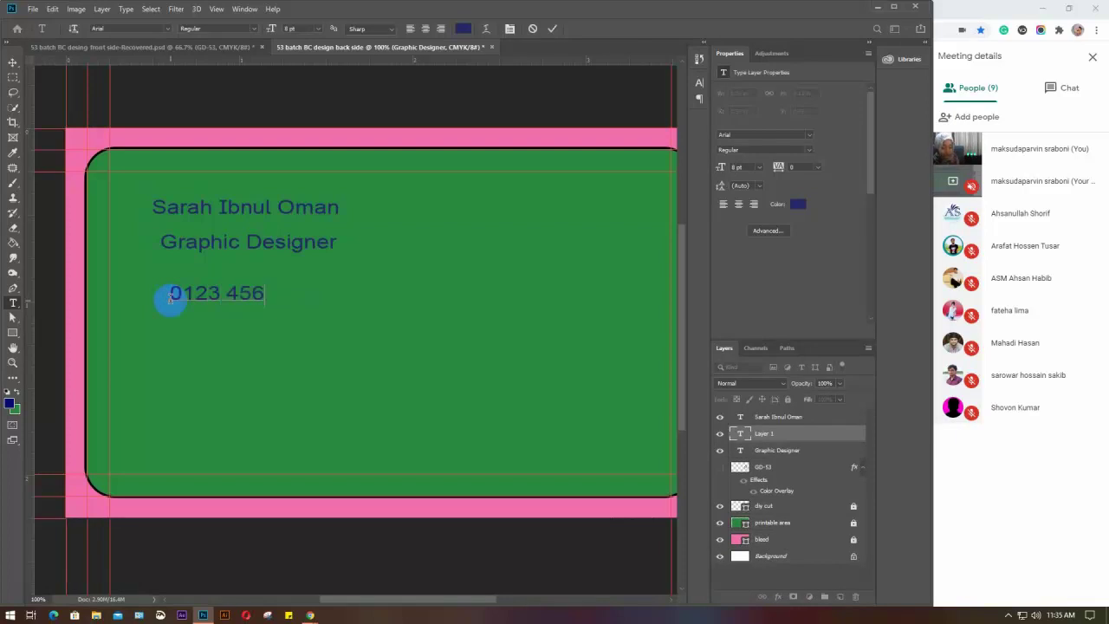
pyautogui.write(' 789')
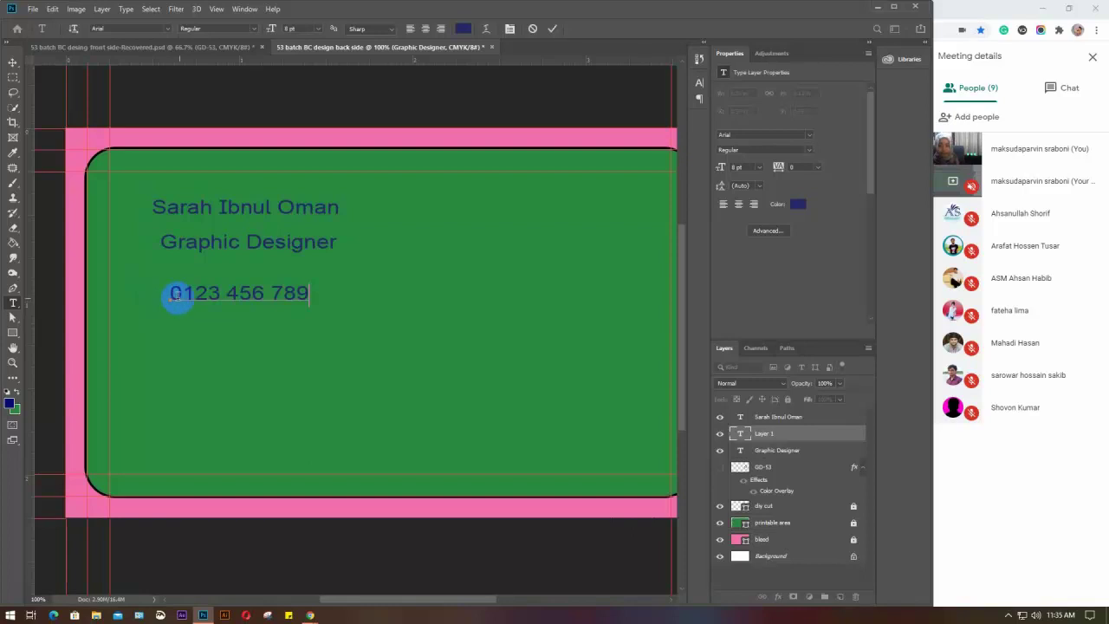
pyautogui.click(182, 295)
pyautogui.write('0')
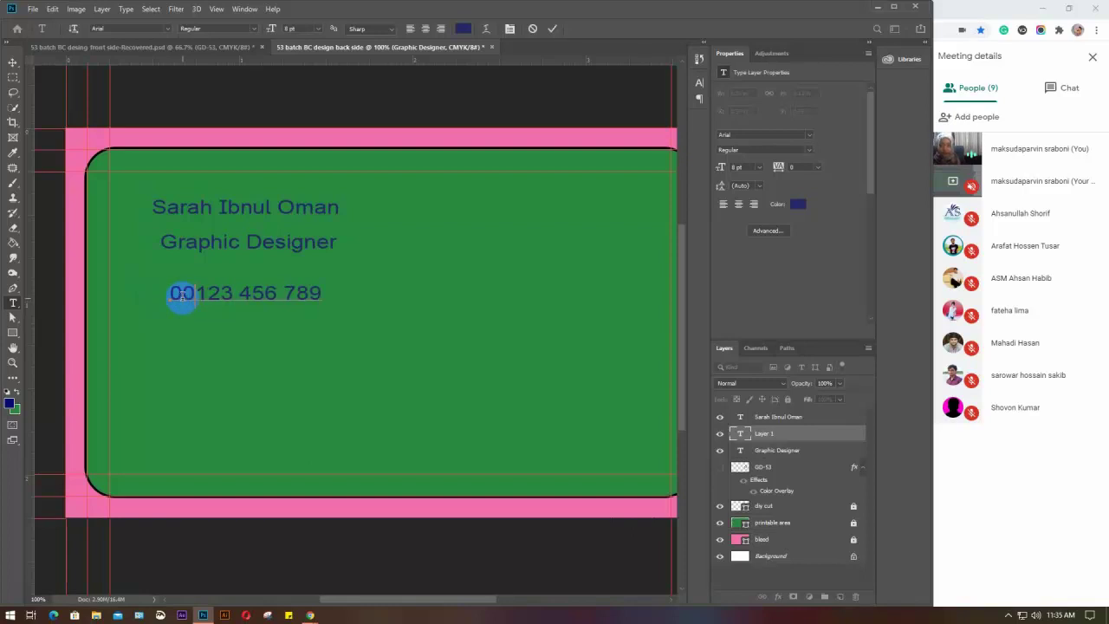
pyautogui.hotkey('ctrl', 'Return')
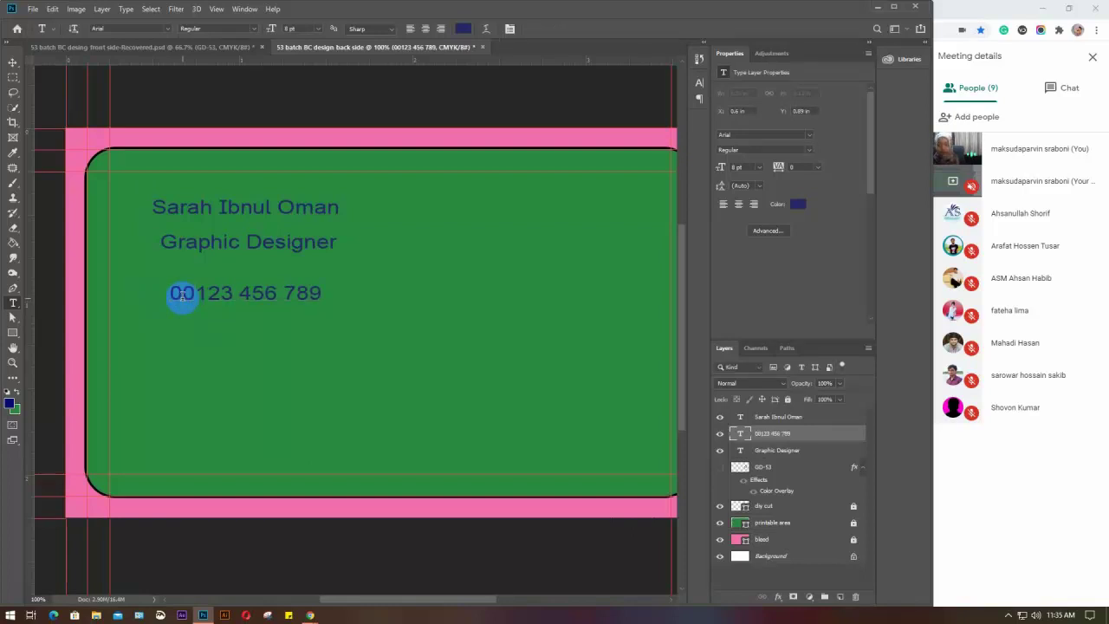
pyautogui.click(166, 342)
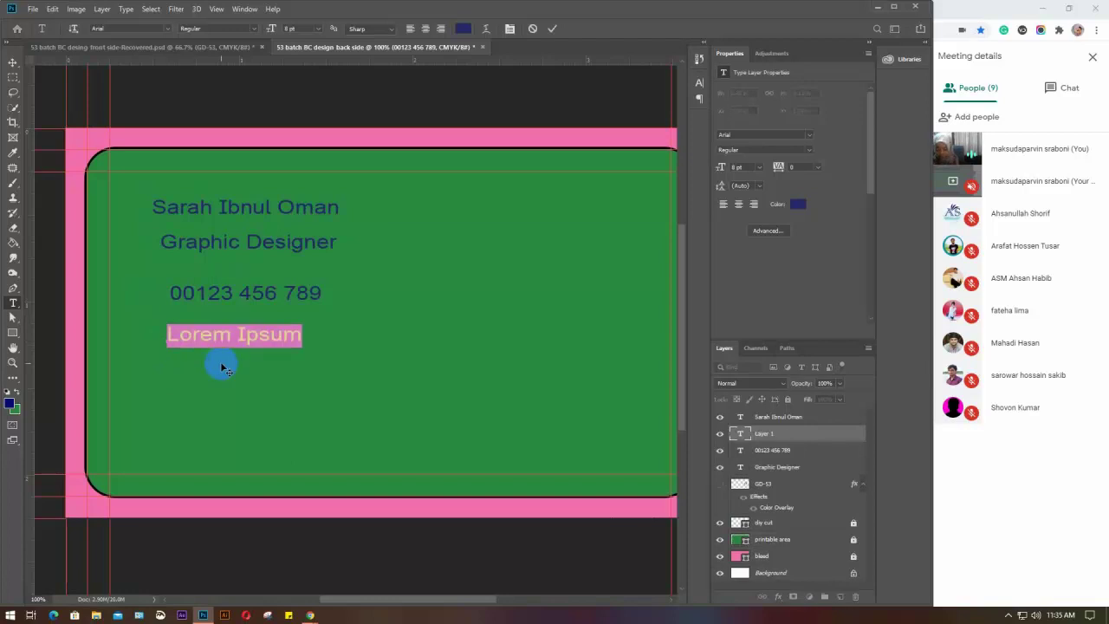
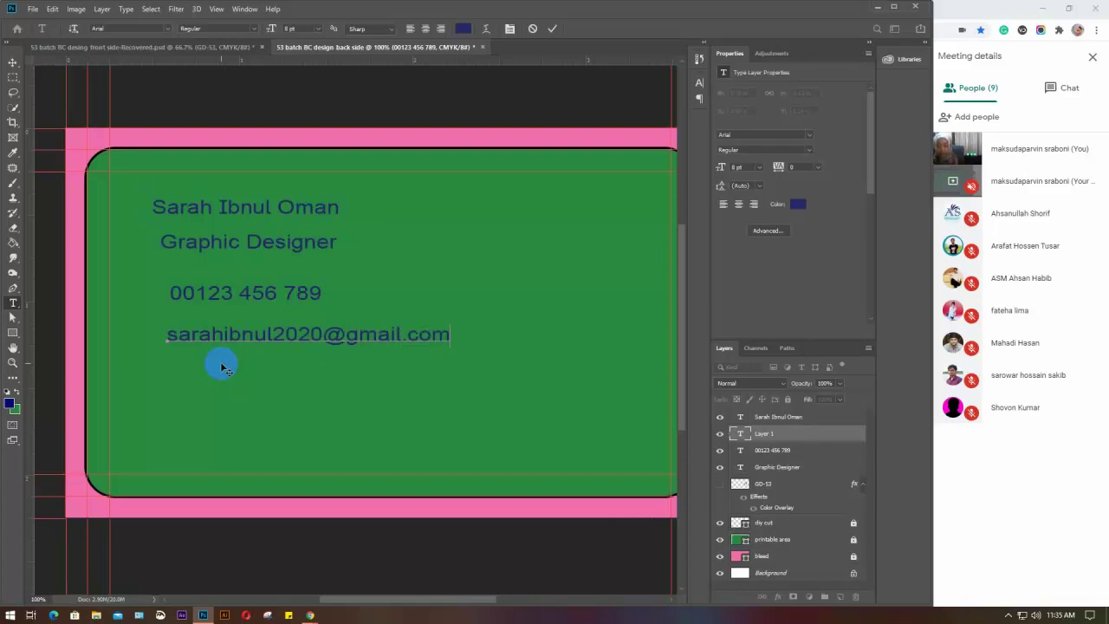
pyautogui.click(221, 367)
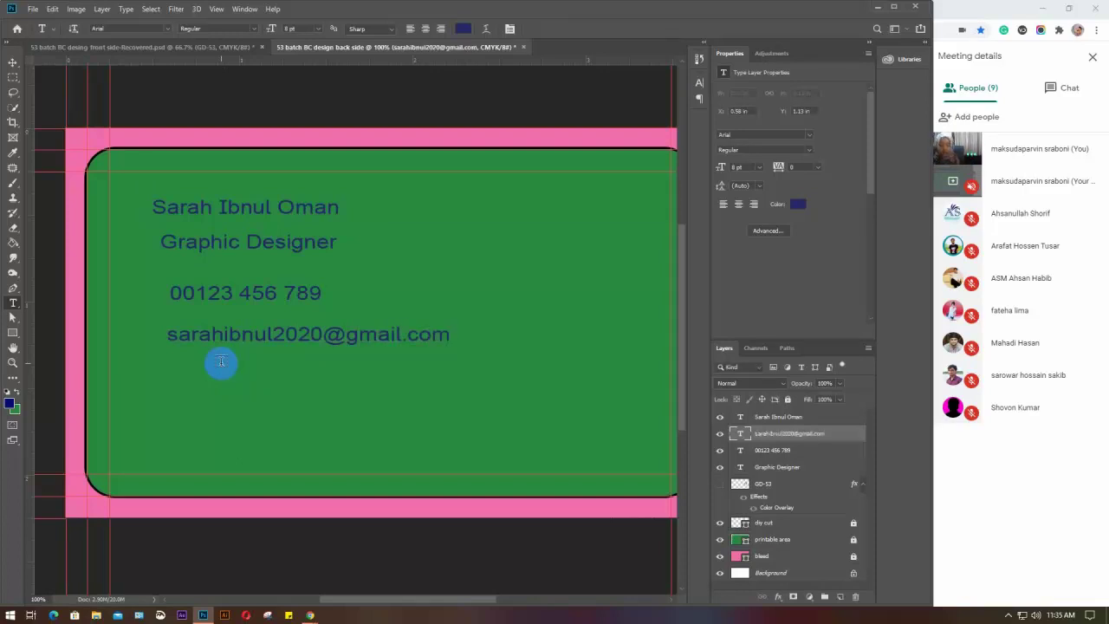
pyautogui.click(181, 377)
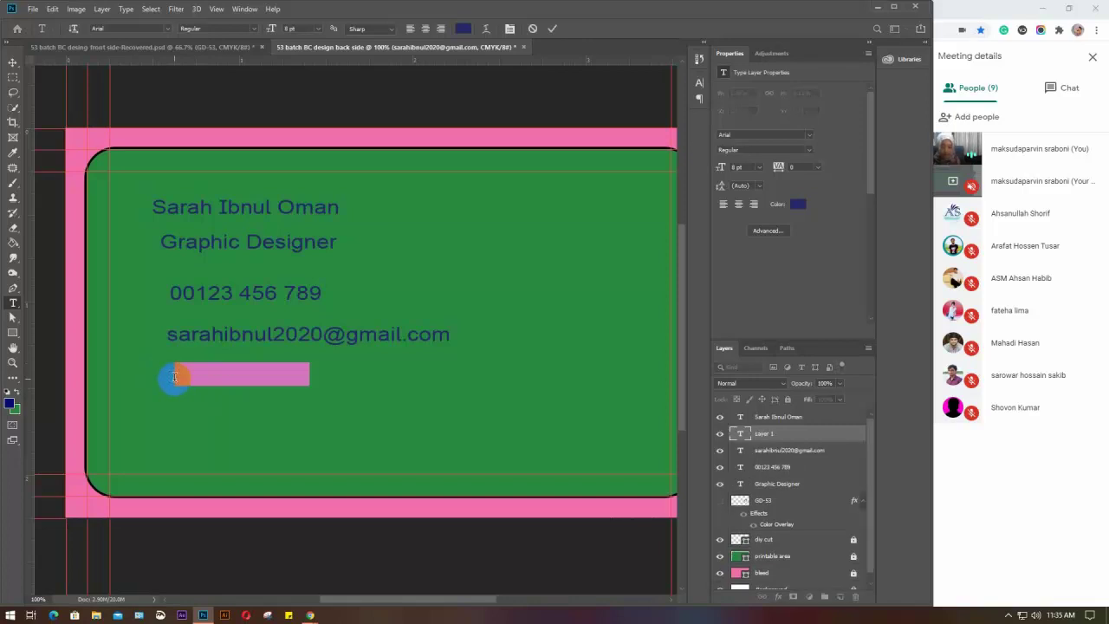
pyautogui.write('Www')
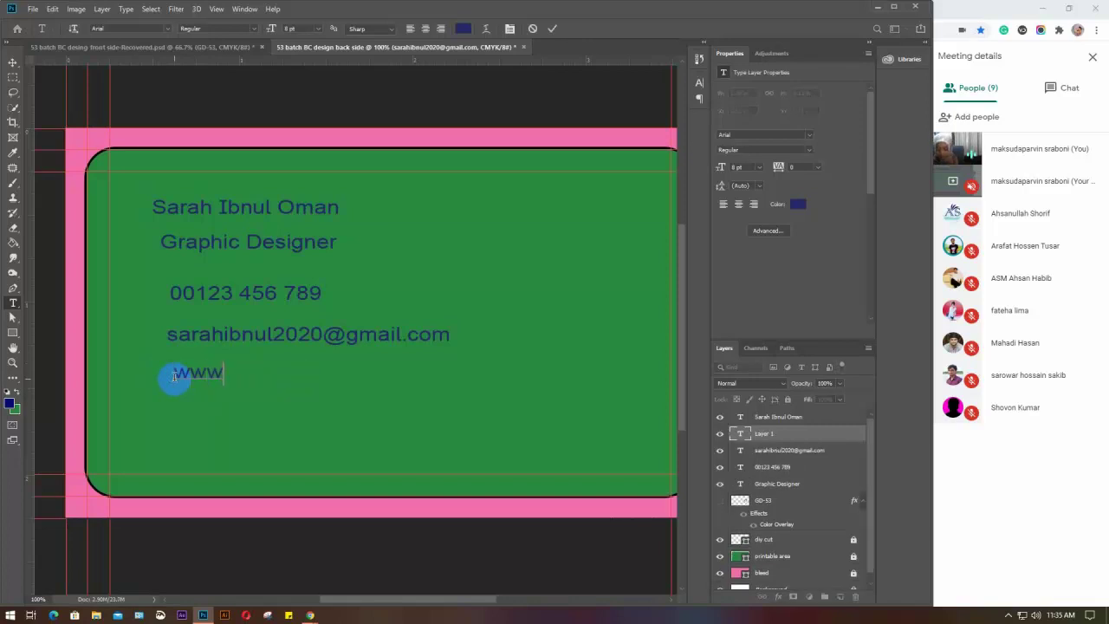
pyautogui.write('.')
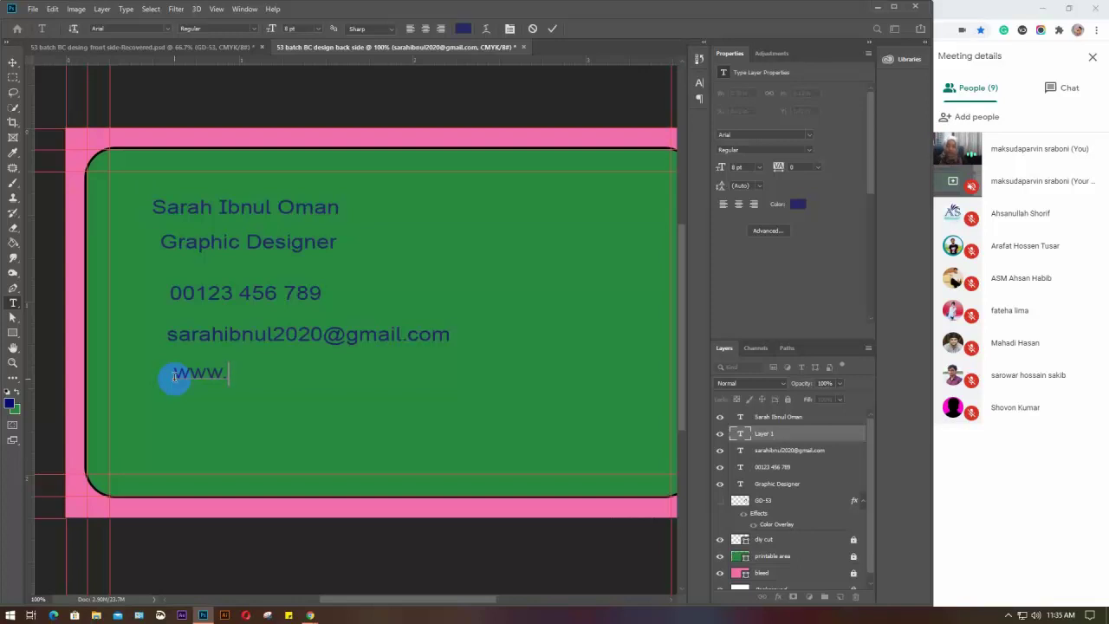
pyautogui.moveTo(174, 375); pyautogui.dragTo(227, 371)
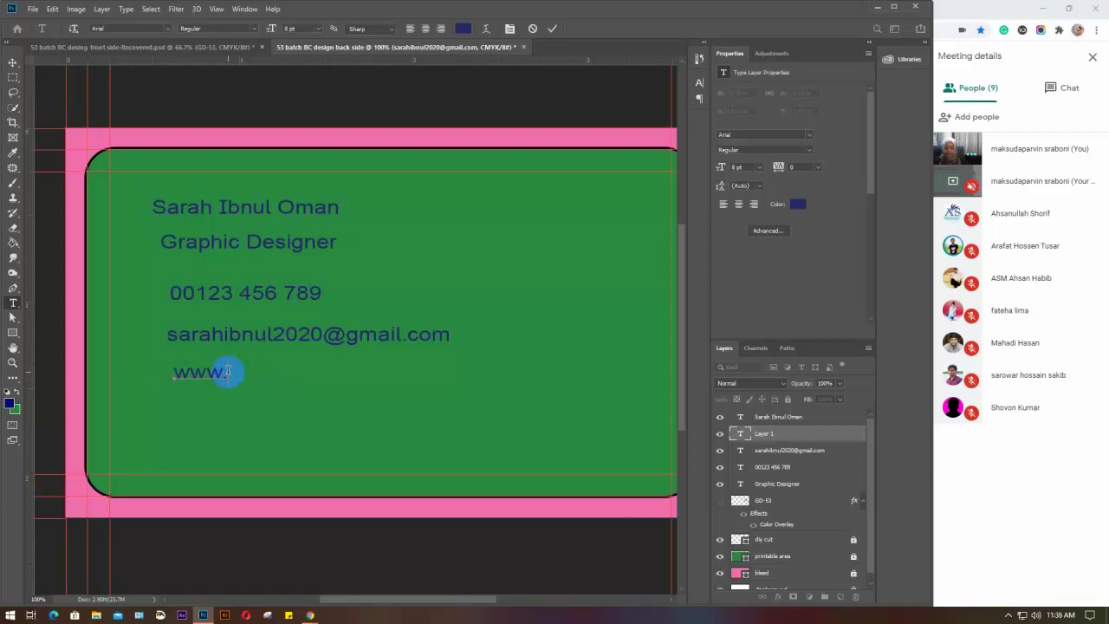
pyautogui.hotkey('ctrl', 'Return')
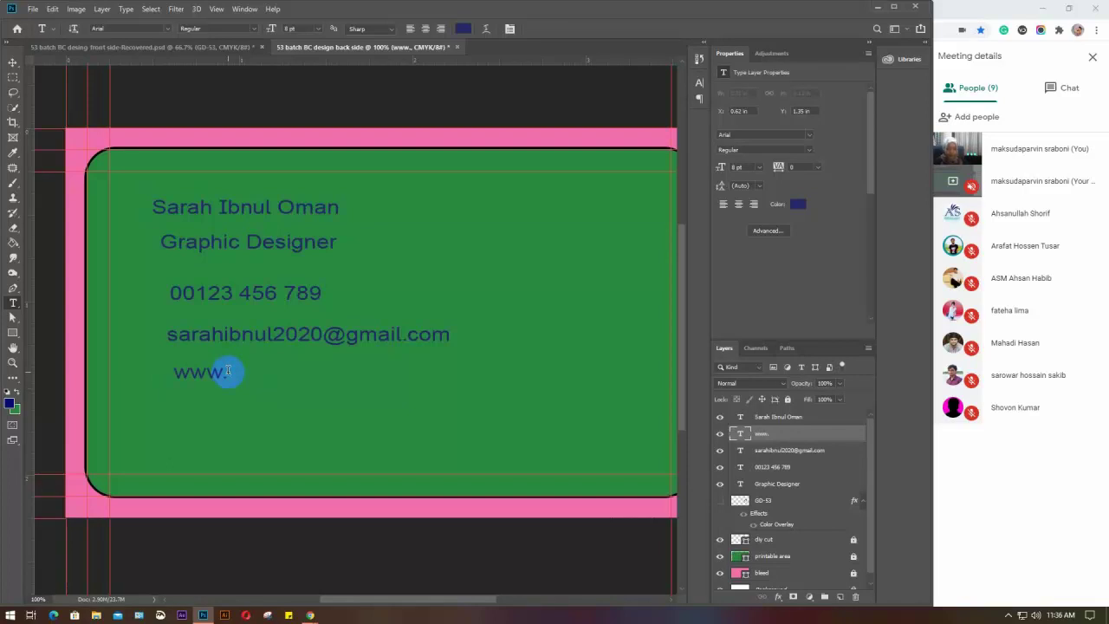
pyautogui.press('Delete')
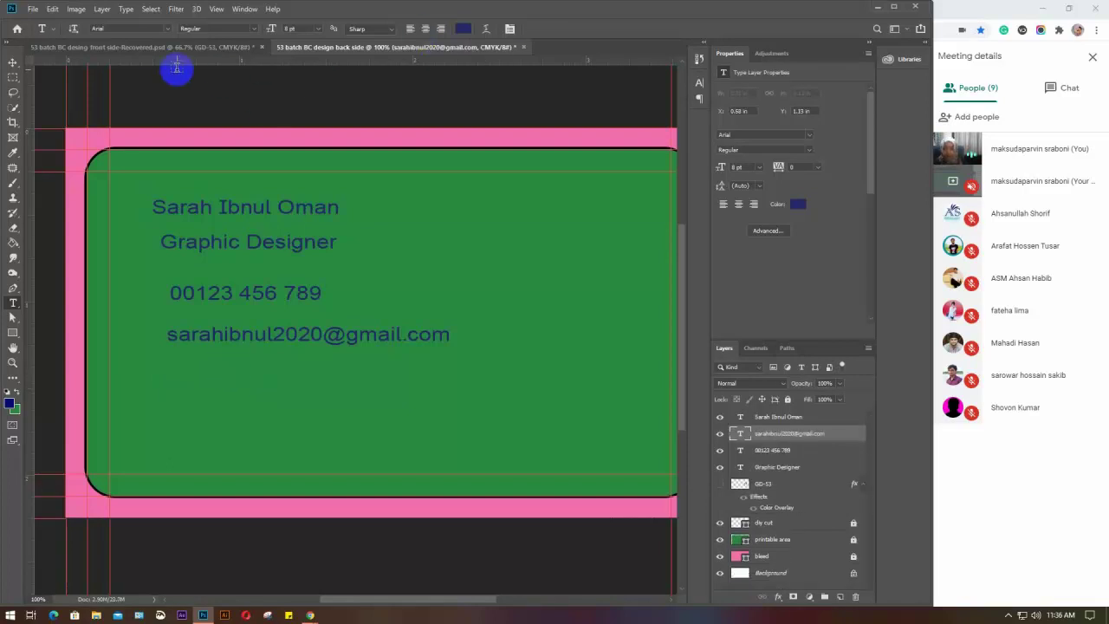
# Edit the front card's website address to include the person's name, then return to the back
pyautogui.click(148, 46)
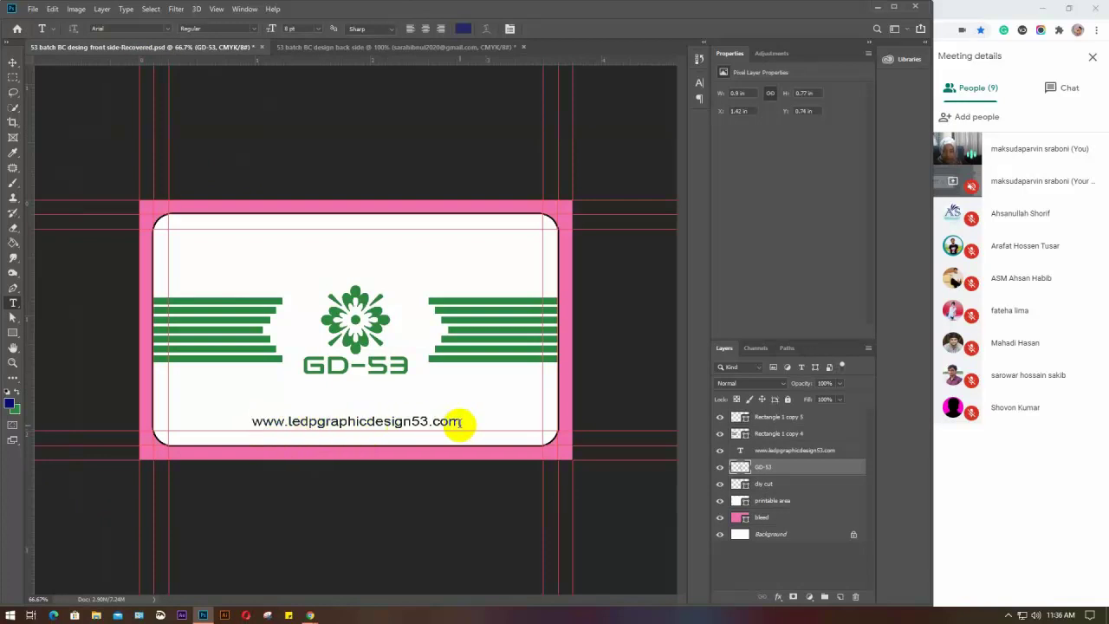
pyautogui.moveTo(427, 422); pyautogui.dragTo(318, 427)
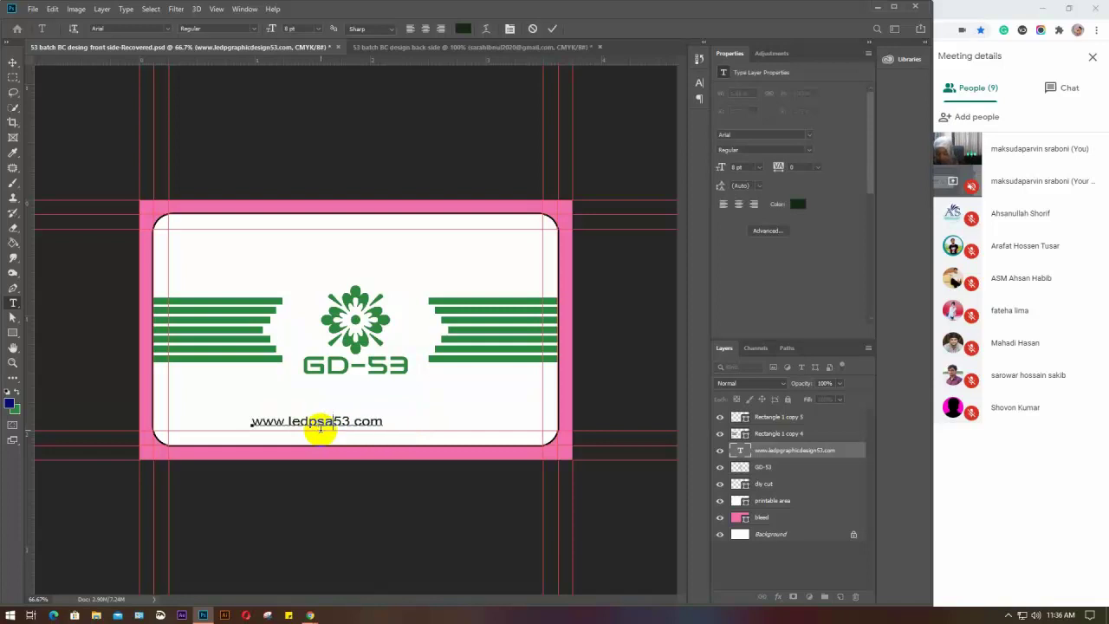
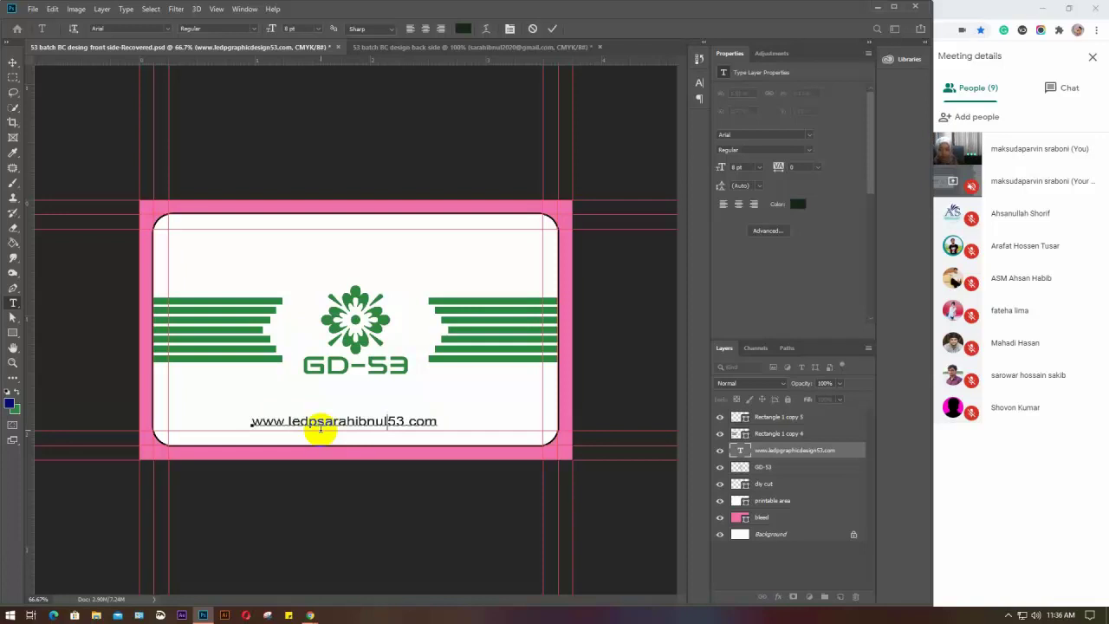
pyautogui.click(364, 286)
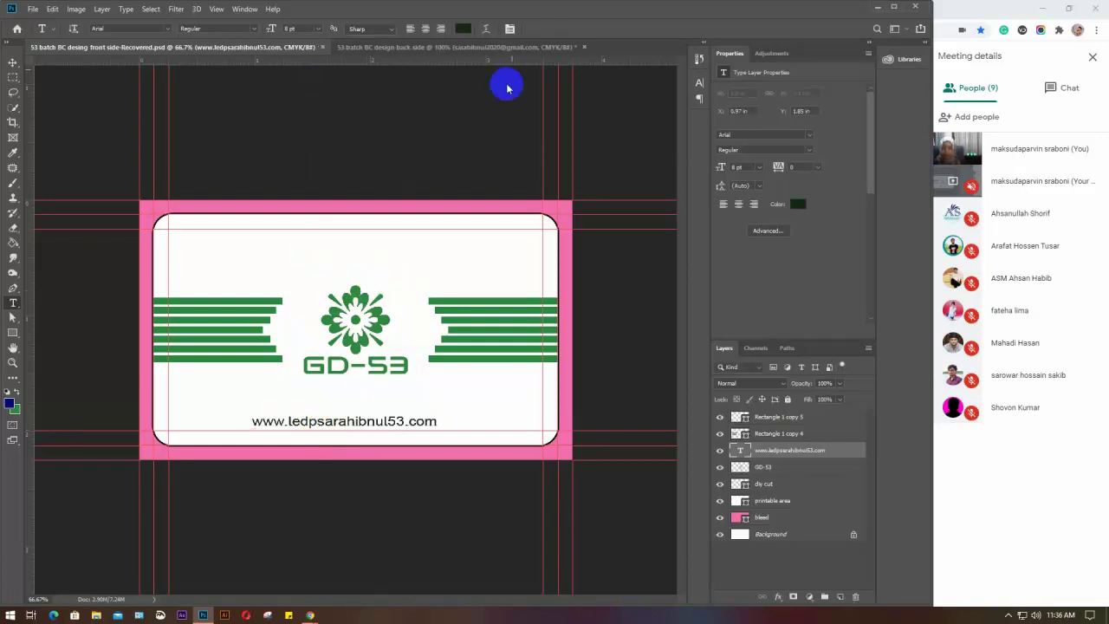
pyautogui.click(459, 46)
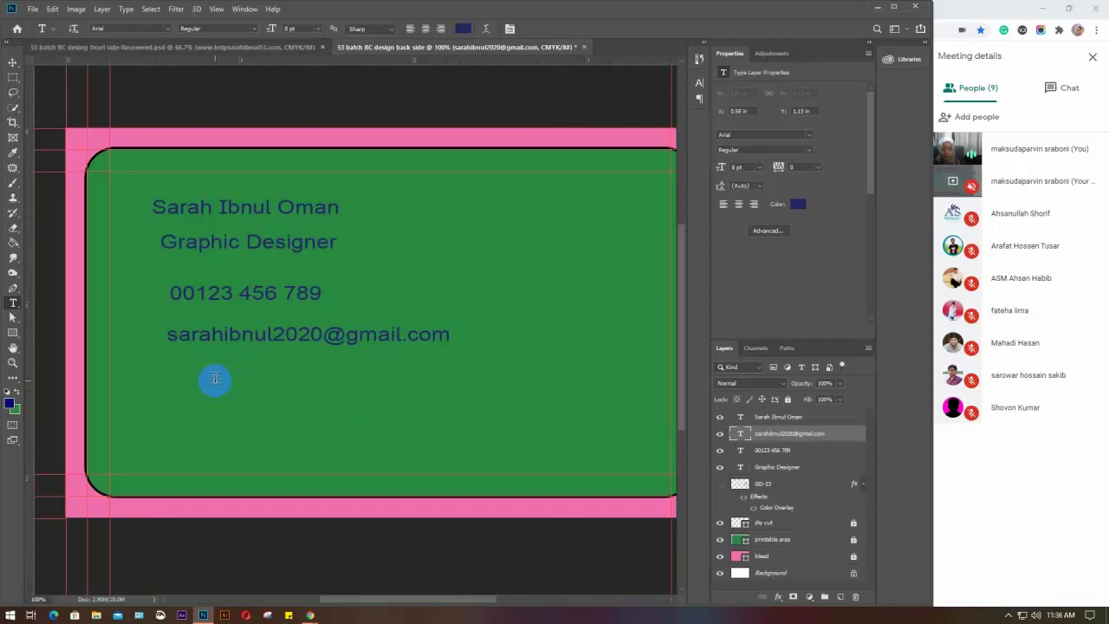
# Type the postal address line below the e-mail, fix the Calikornia typo, and commit
pyautogui.click(175, 379)
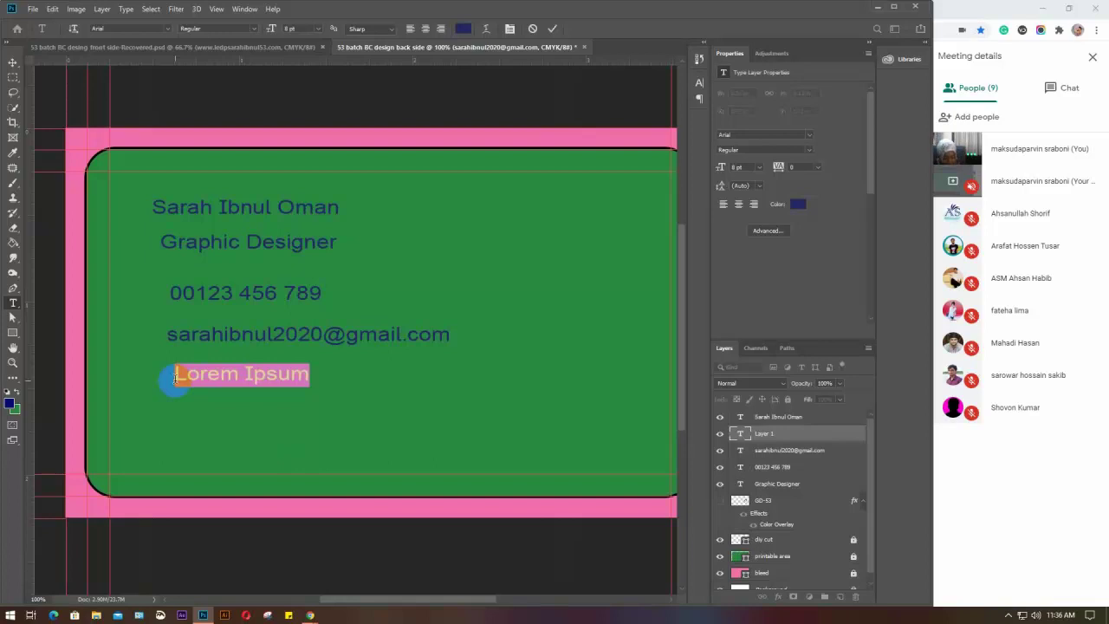
pyautogui.write('123 pa')
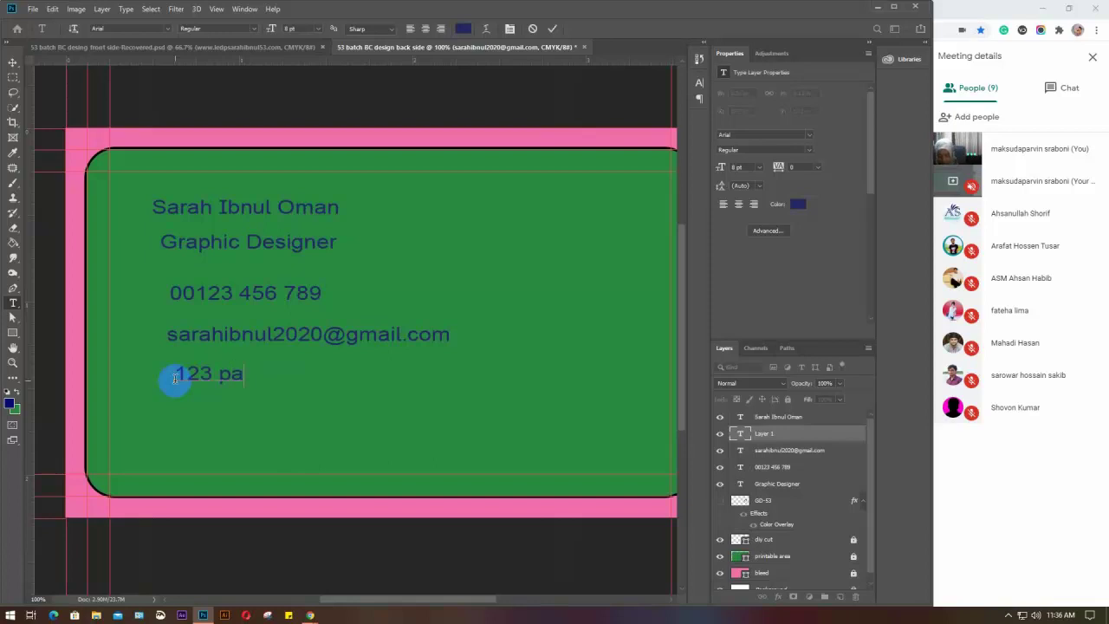
pyautogui.press('BackSpace')
pyautogui.write('P')
pyautogui.write('ark ')
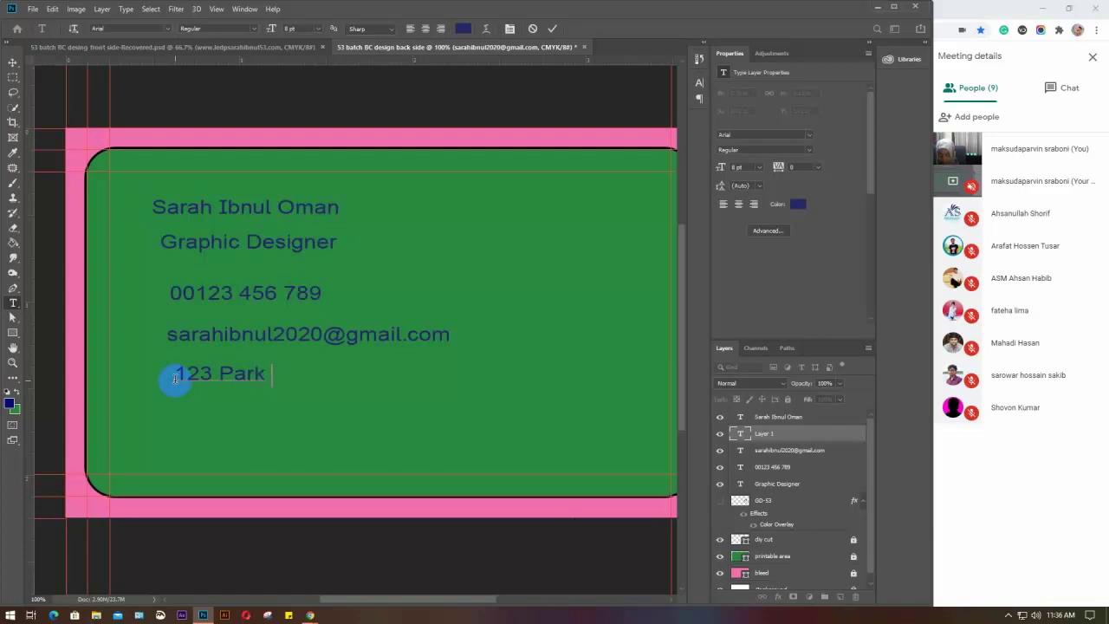
pyautogui.write('S')
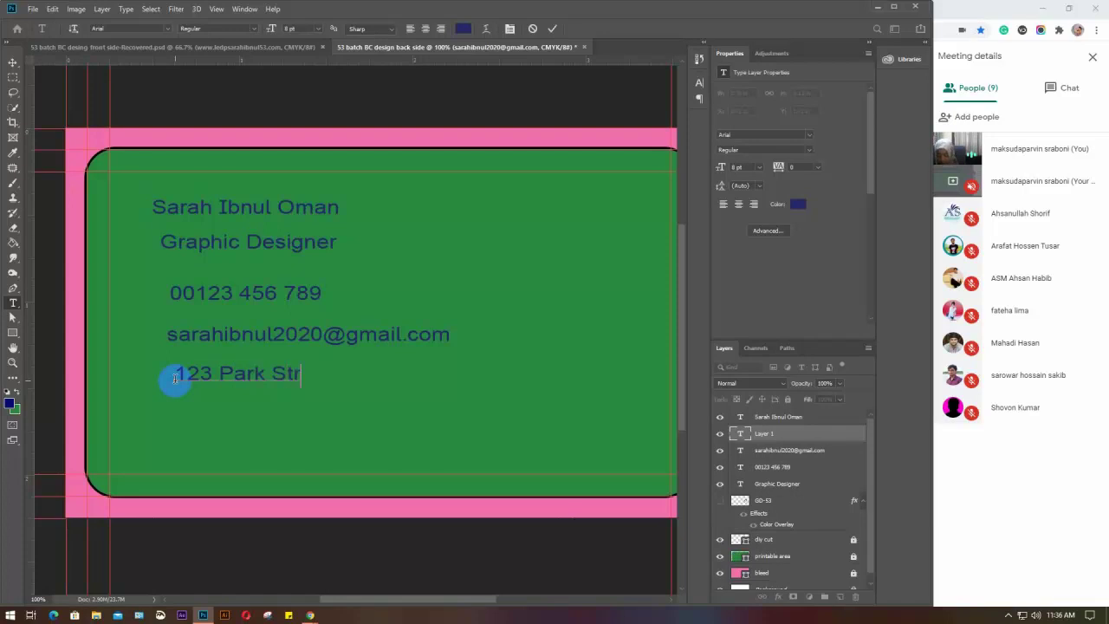
pyautogui.write('tree')
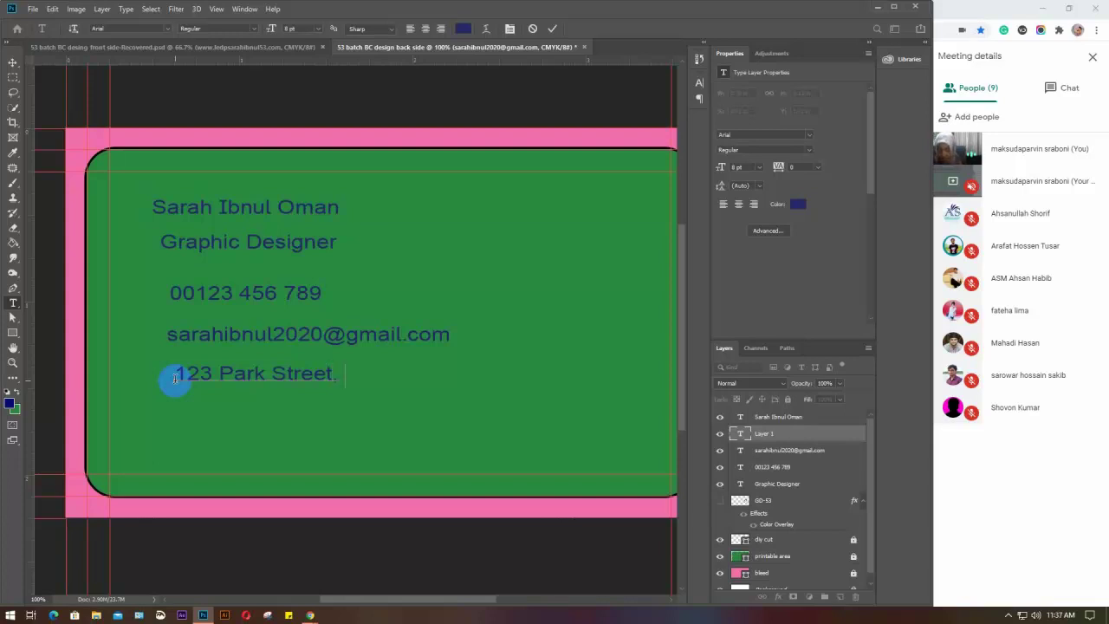
pyautogui.write('t, Calikornia')
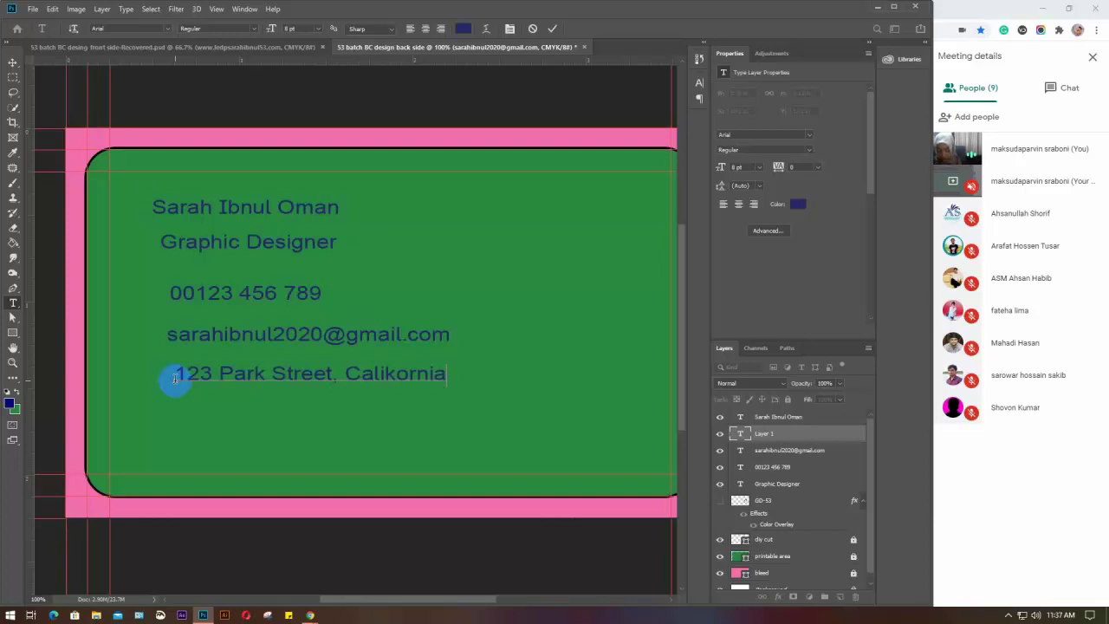
pyautogui.write(', USA')
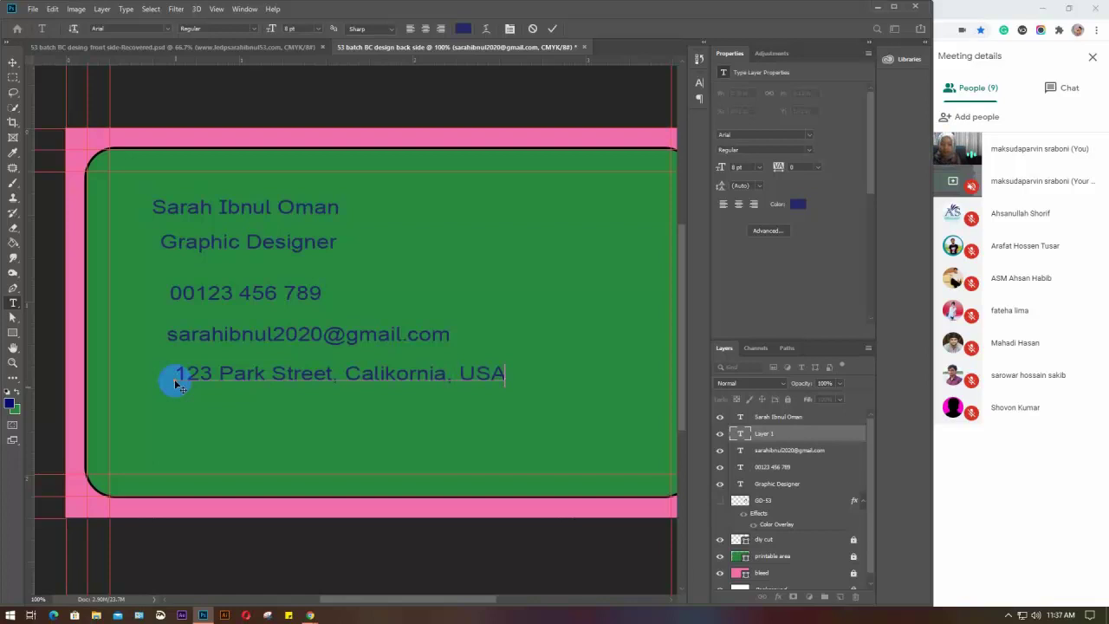
pyautogui.click(395, 372)
pyautogui.press('BackSpace')
pyautogui.write('f')
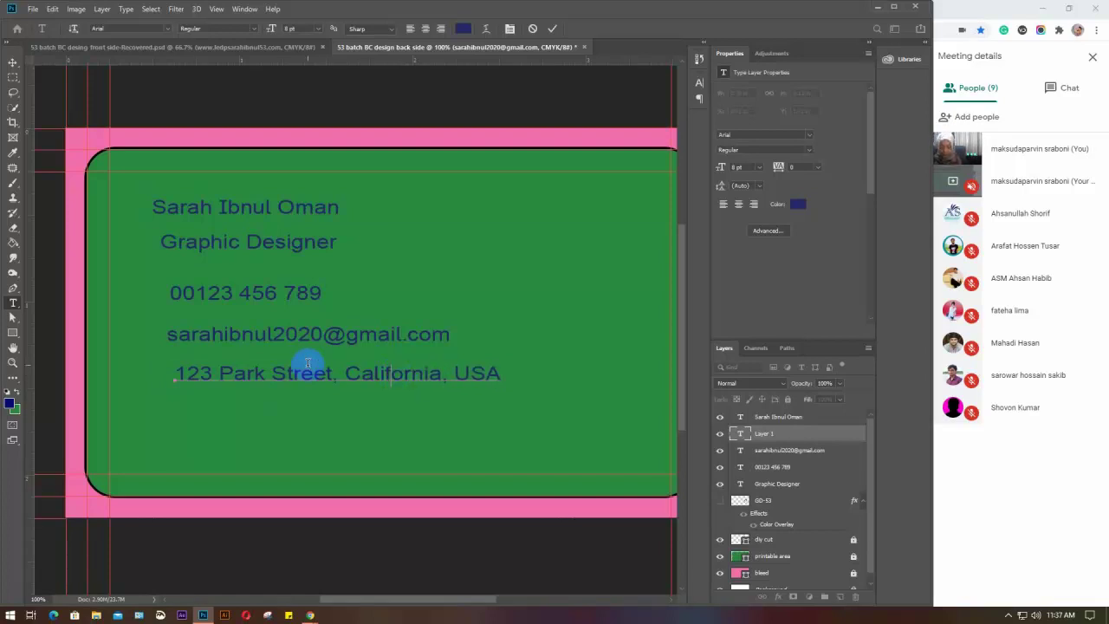
pyautogui.hotkey('ctrl', 'Return')
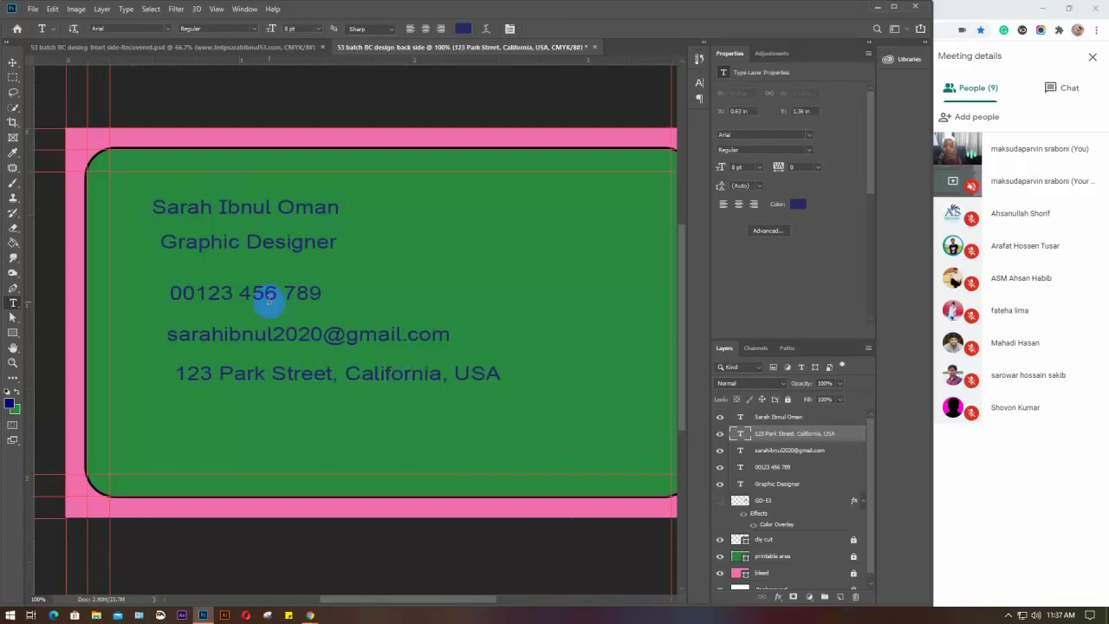
pyautogui.press('v')
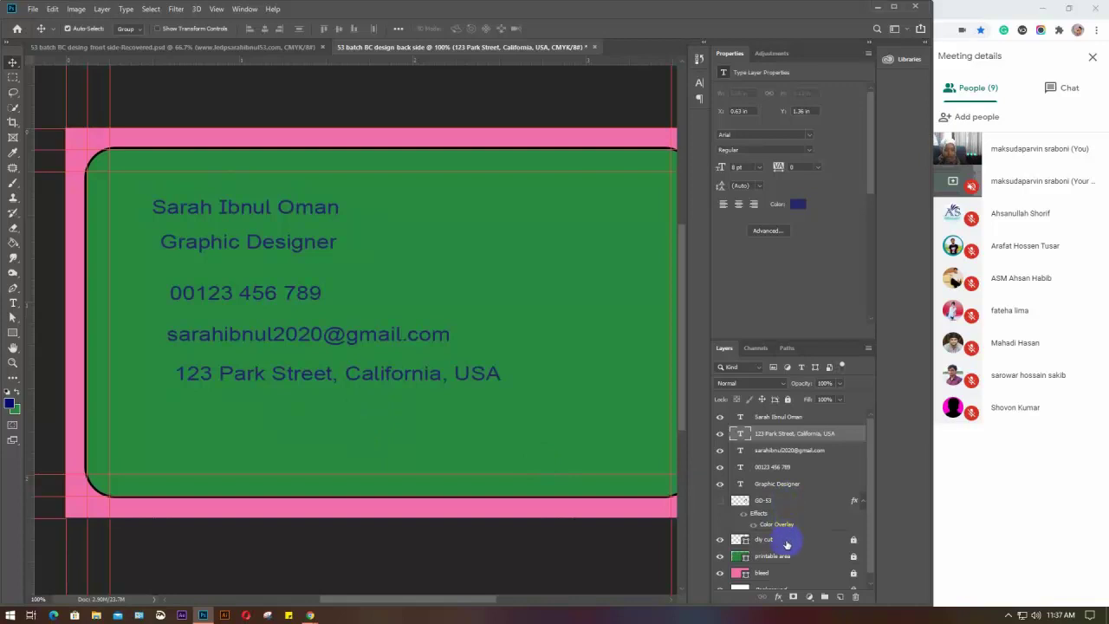
pyautogui.moveTo(346, 404); pyautogui.dragTo(198, 185)
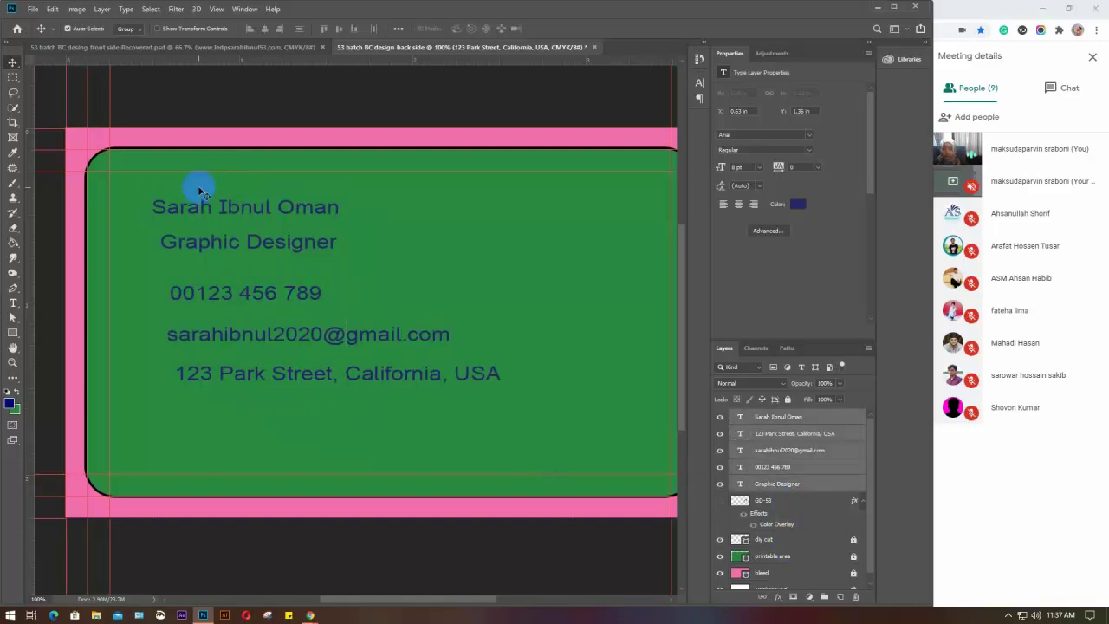
pyautogui.click(798, 204)
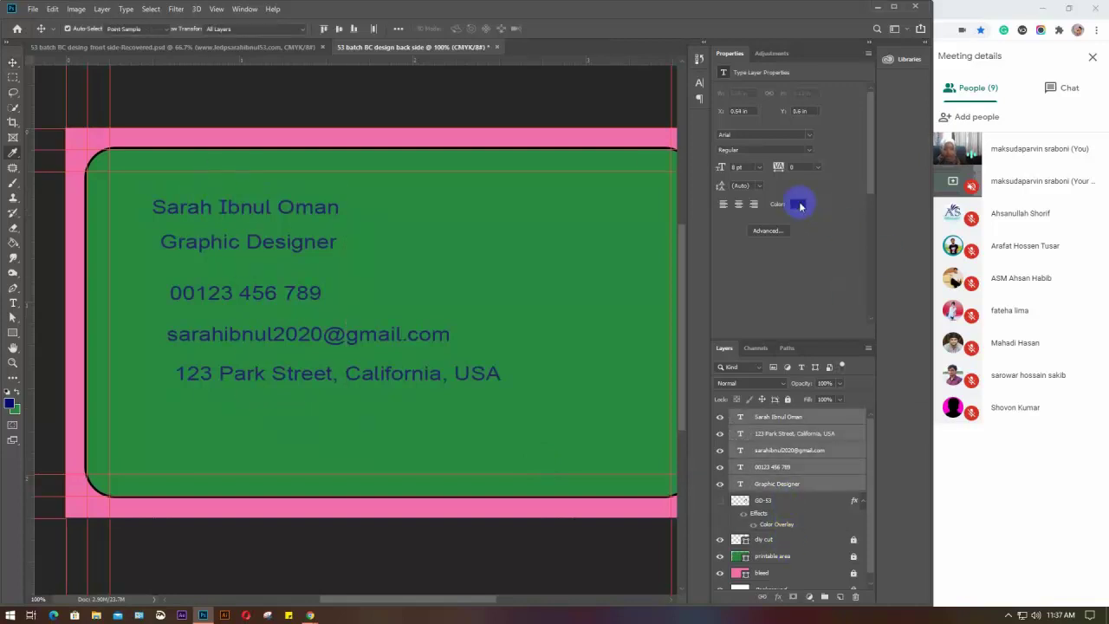
pyautogui.moveTo(702, 230); pyautogui.dragTo(648, 194)
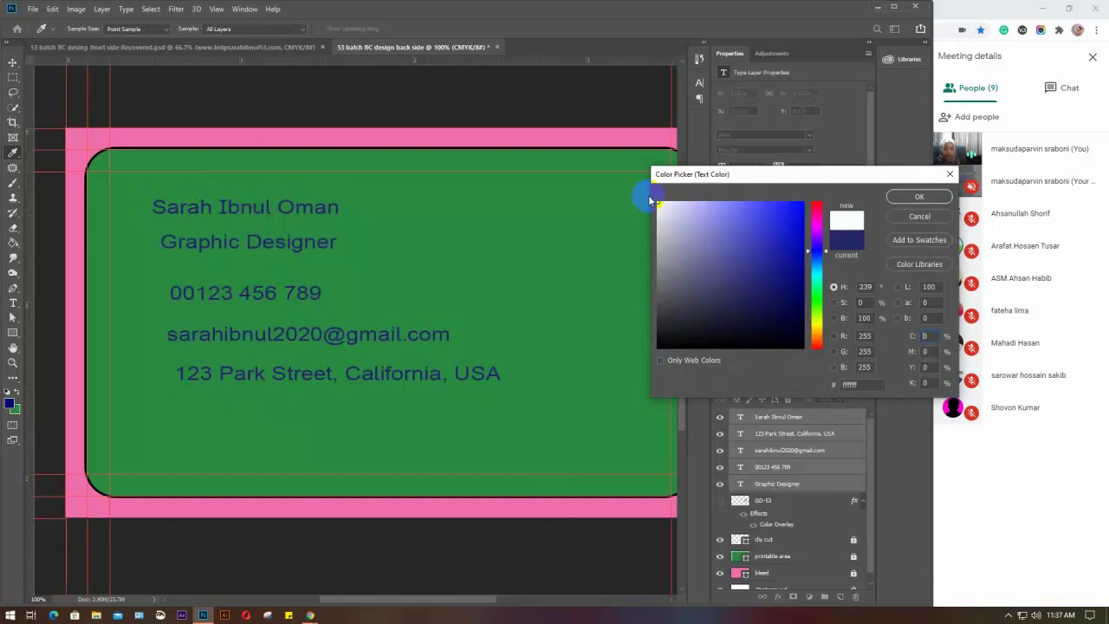
pyautogui.click(918, 196)
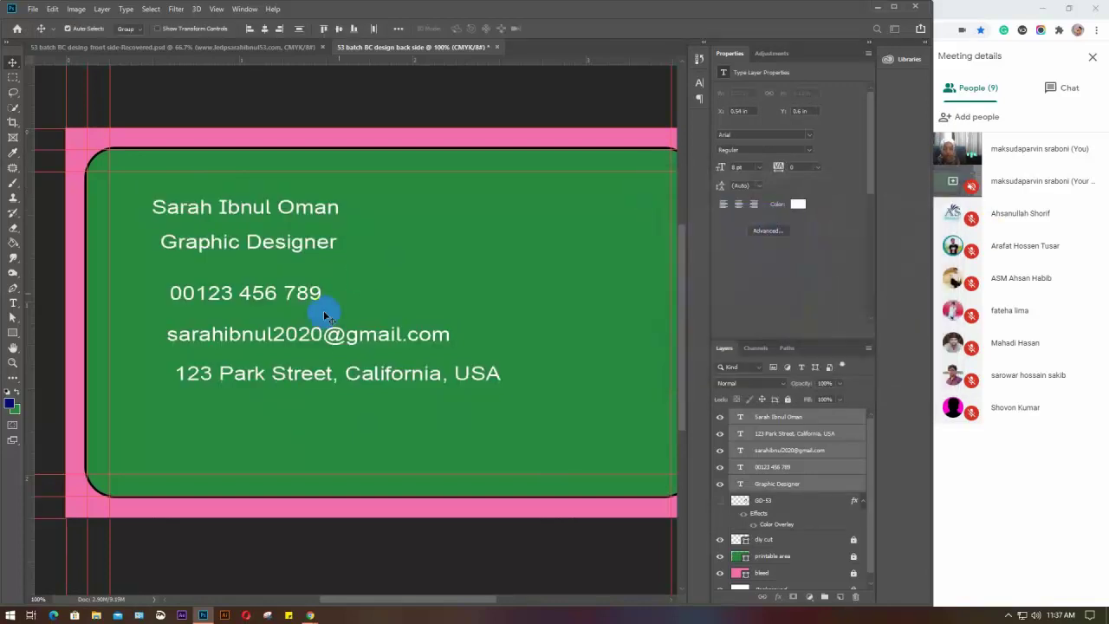
pyautogui.click(363, 279)
pyautogui.click(235, 208)
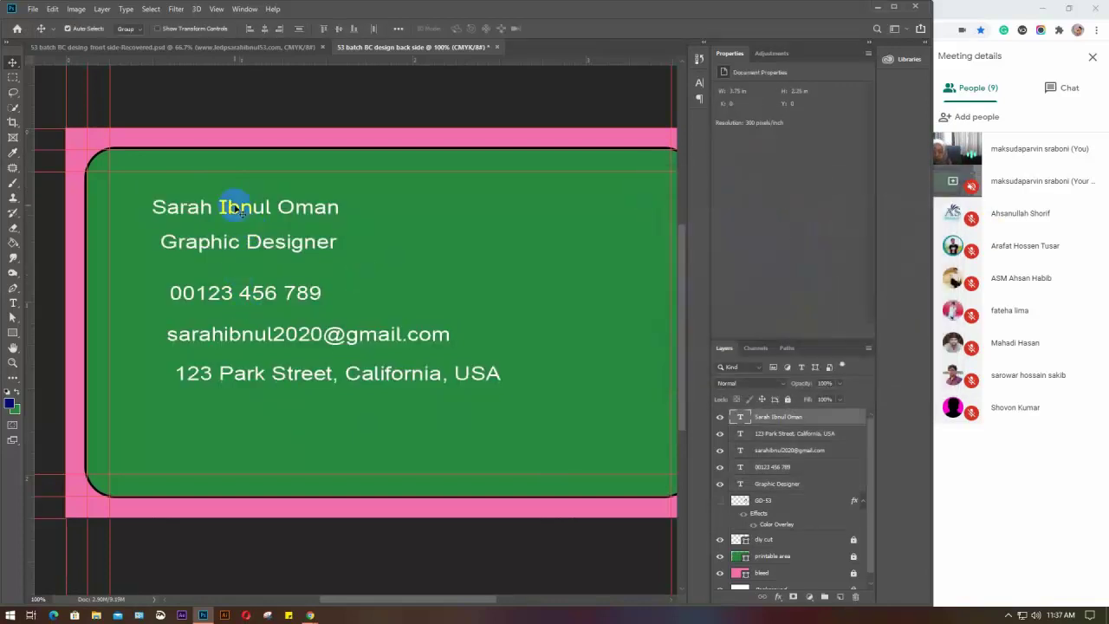
pyautogui.click(236, 240)
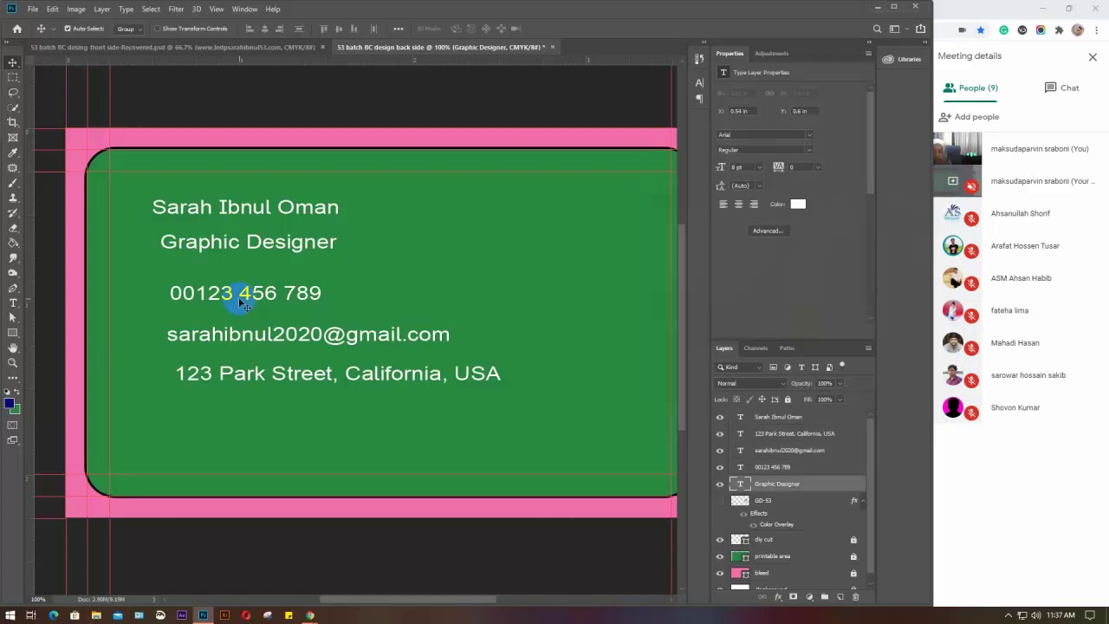
pyautogui.moveTo(287, 433); pyautogui.dragTo(192, 222)
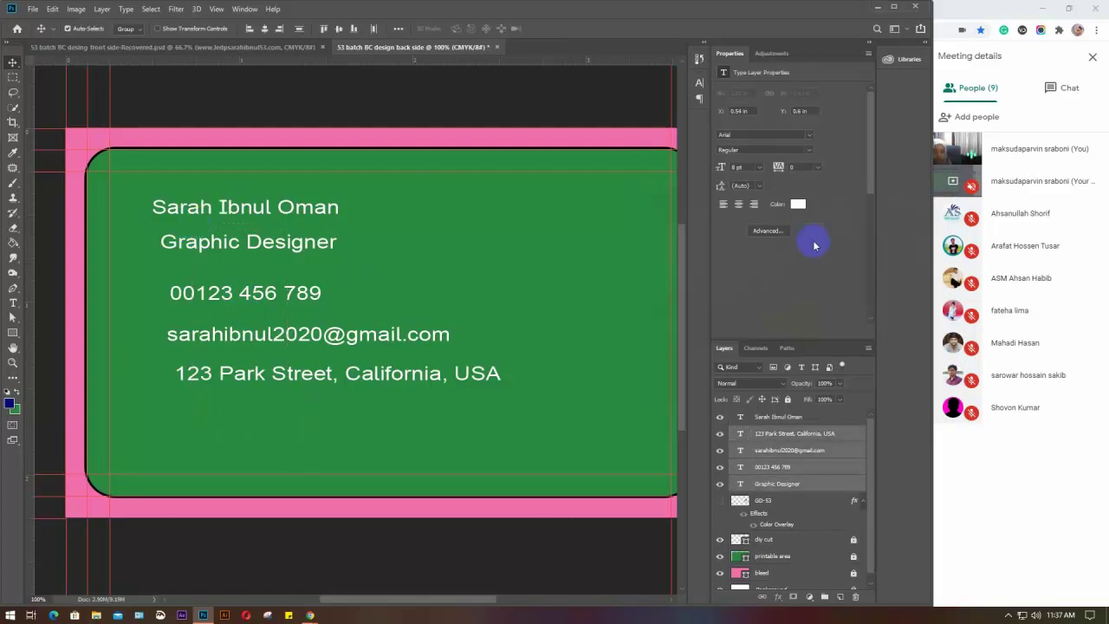
pyautogui.click(175, 215)
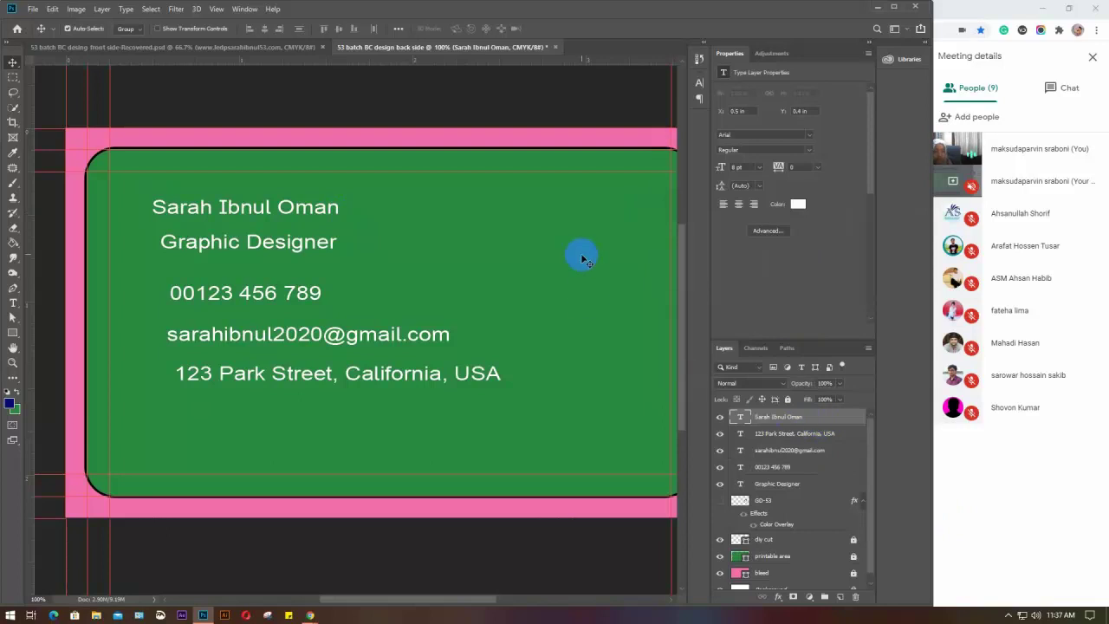
# Reopen the font-size guideline note from the taskbar and review its first two ranges
pyautogui.click(747, 168)
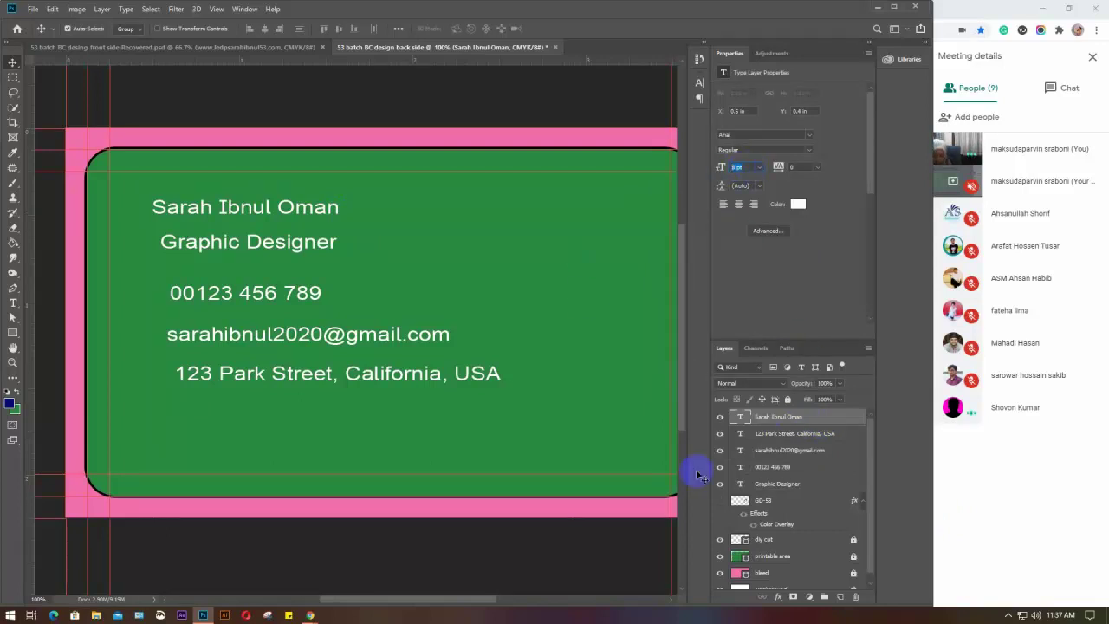
pyautogui.click(289, 616)
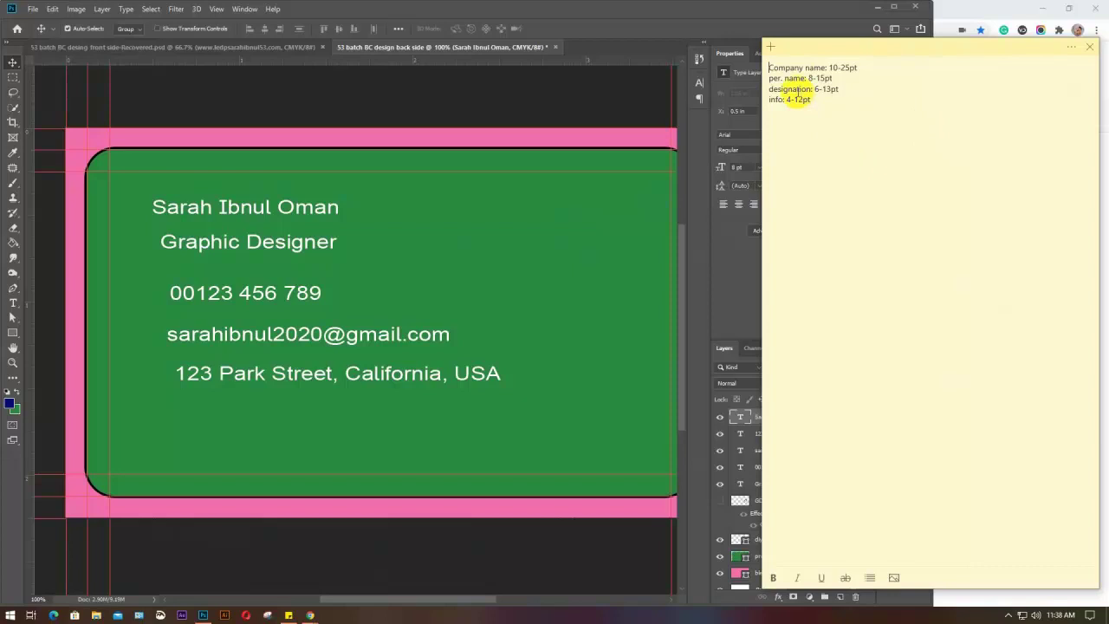
pyautogui.moveTo(770, 67); pyautogui.dragTo(861, 78)
pyautogui.click(837, 85)
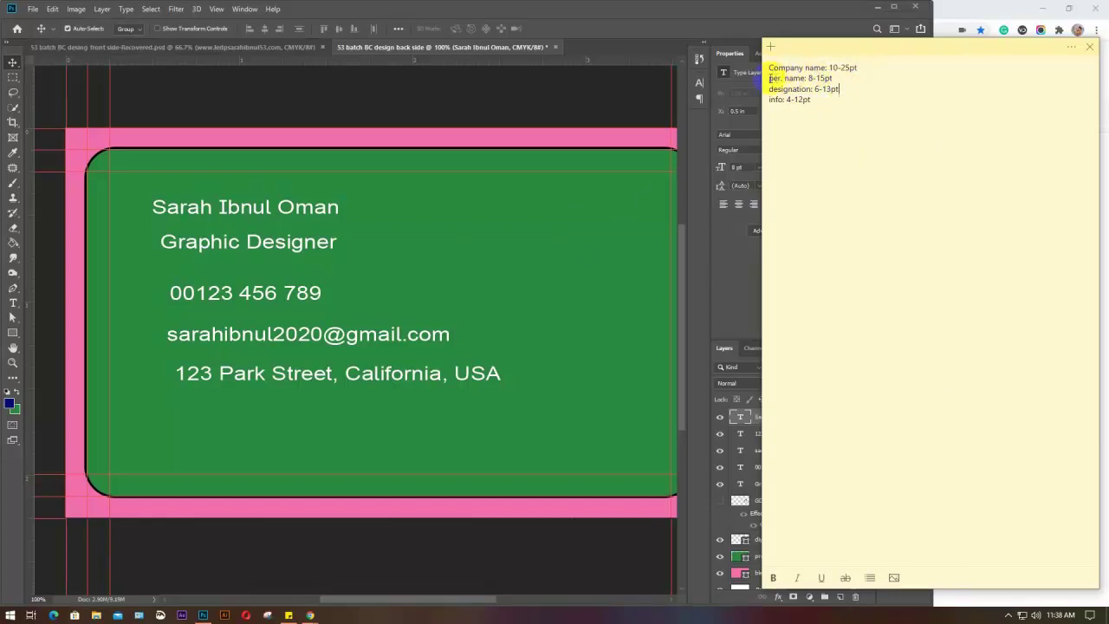
pyautogui.click(432, 190)
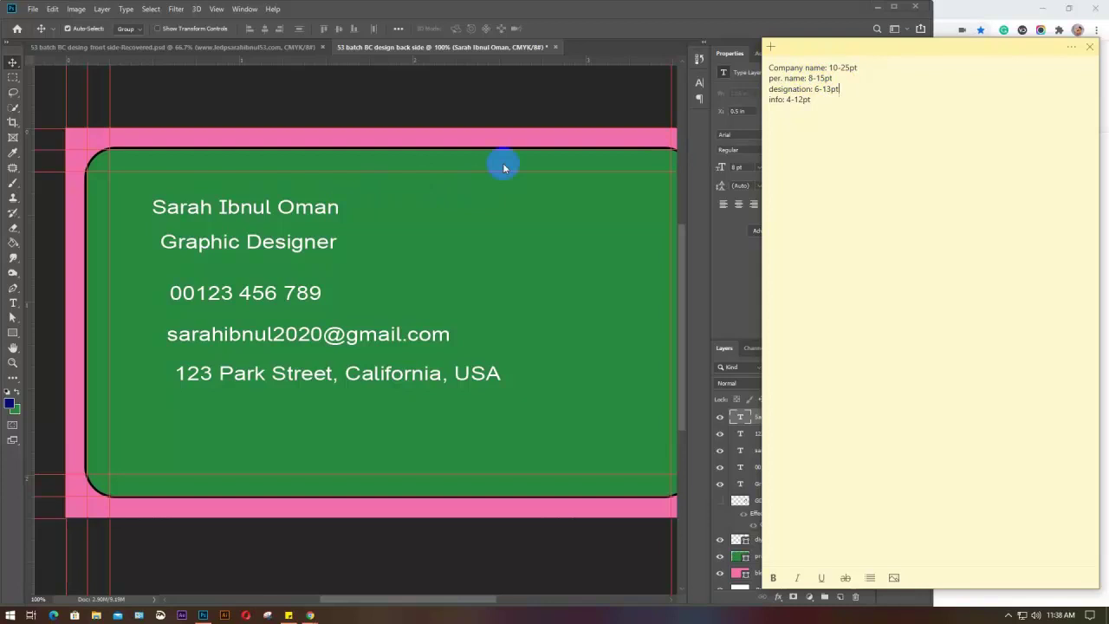
pyautogui.click(844, 39)
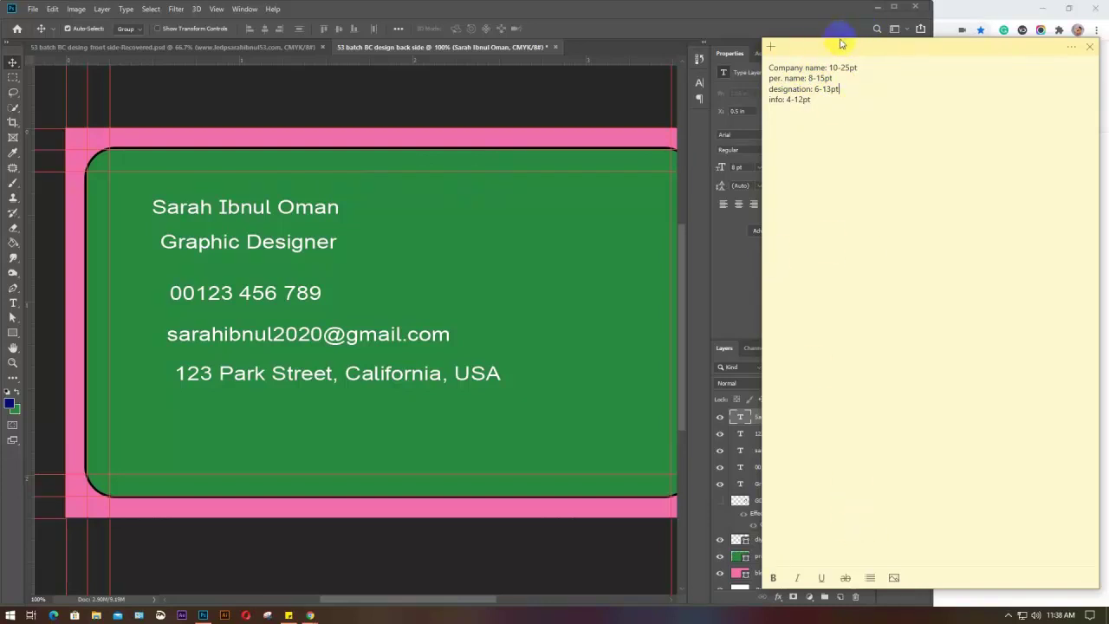
# Shrink the sticky note and park it in the lower-right corner beside the card
pyautogui.moveTo(955, 589); pyautogui.dragTo(896, 194)
pyautogui.moveTo(900, 50); pyautogui.dragTo(886, 309)
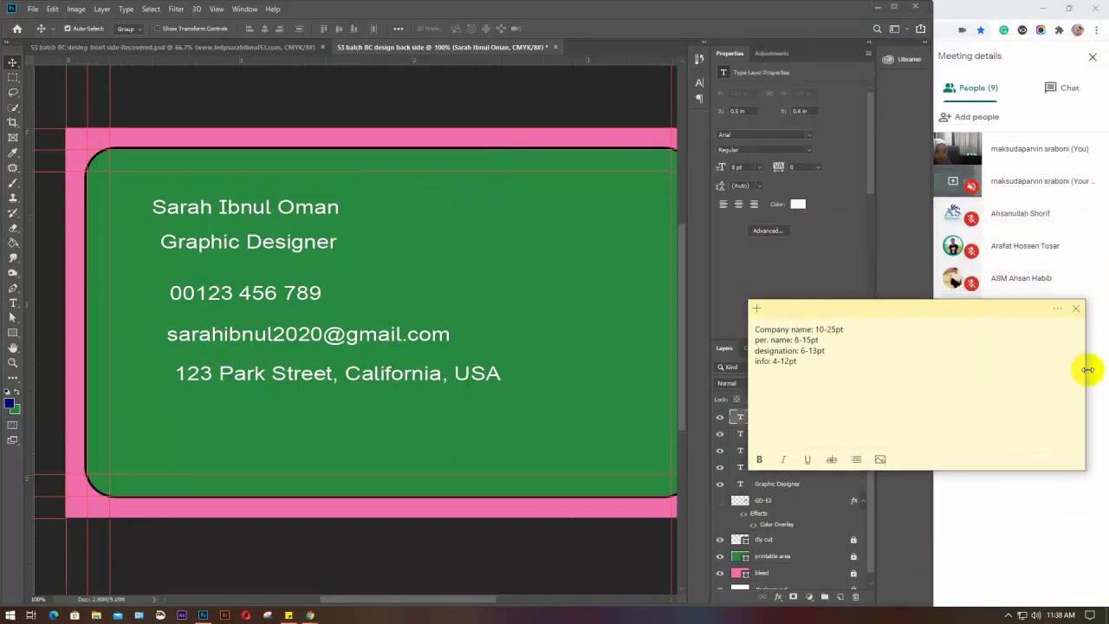
pyautogui.moveTo(1087, 370); pyautogui.dragTo(894, 397)
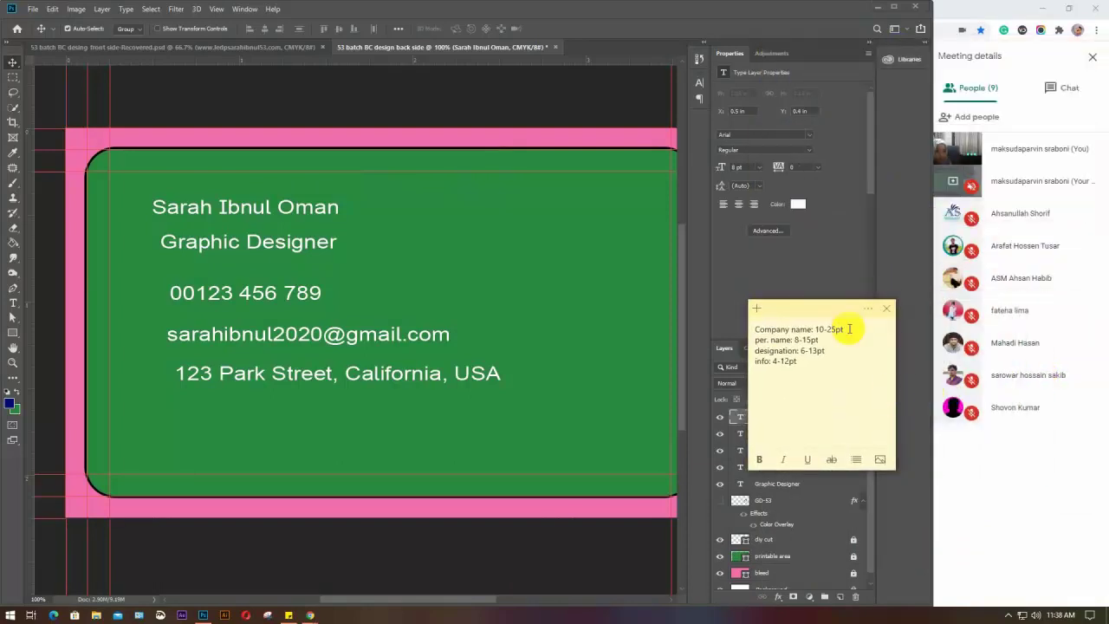
pyautogui.moveTo(821, 310); pyautogui.dragTo(1019, 440)
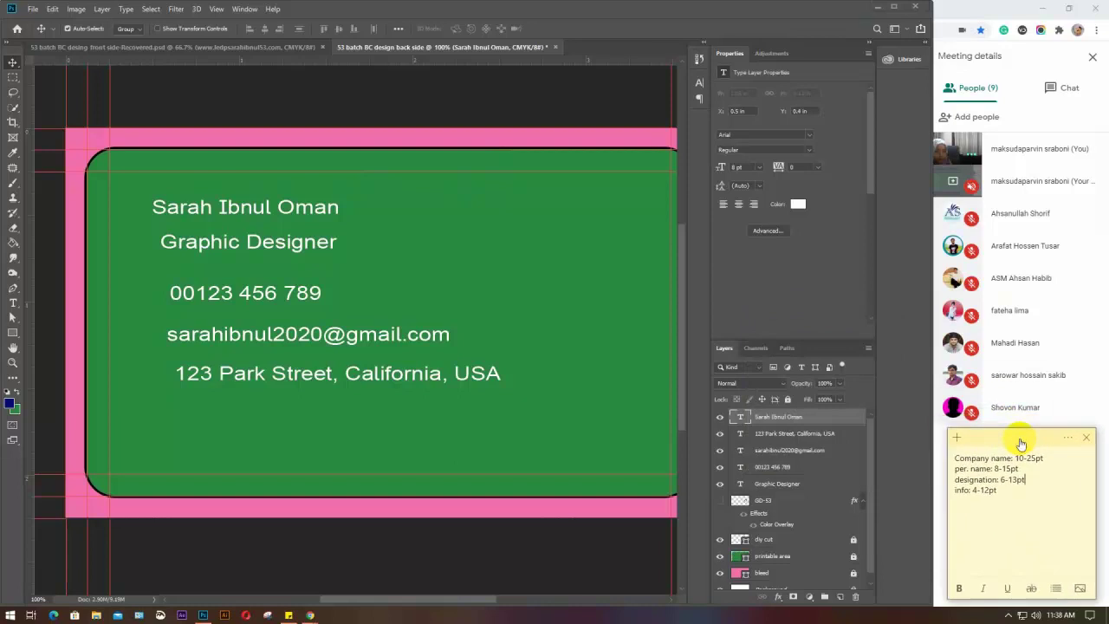
pyautogui.click(736, 167)
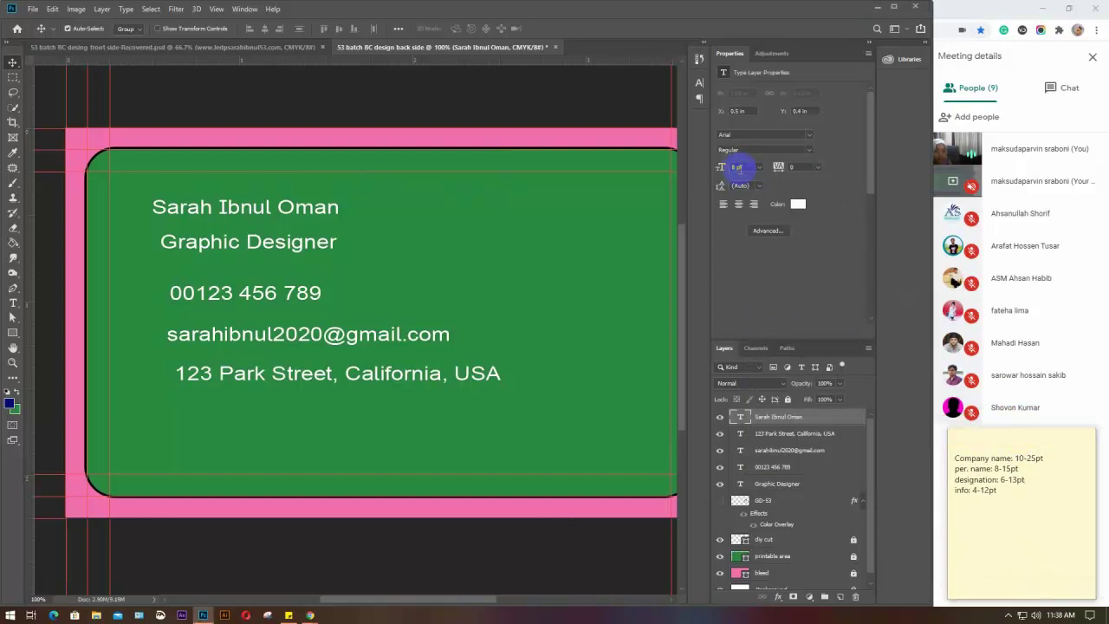
# Move the name up-left and set its font size to 12 pt
pyautogui.moveTo(181, 214); pyautogui.dragTo(159, 199)
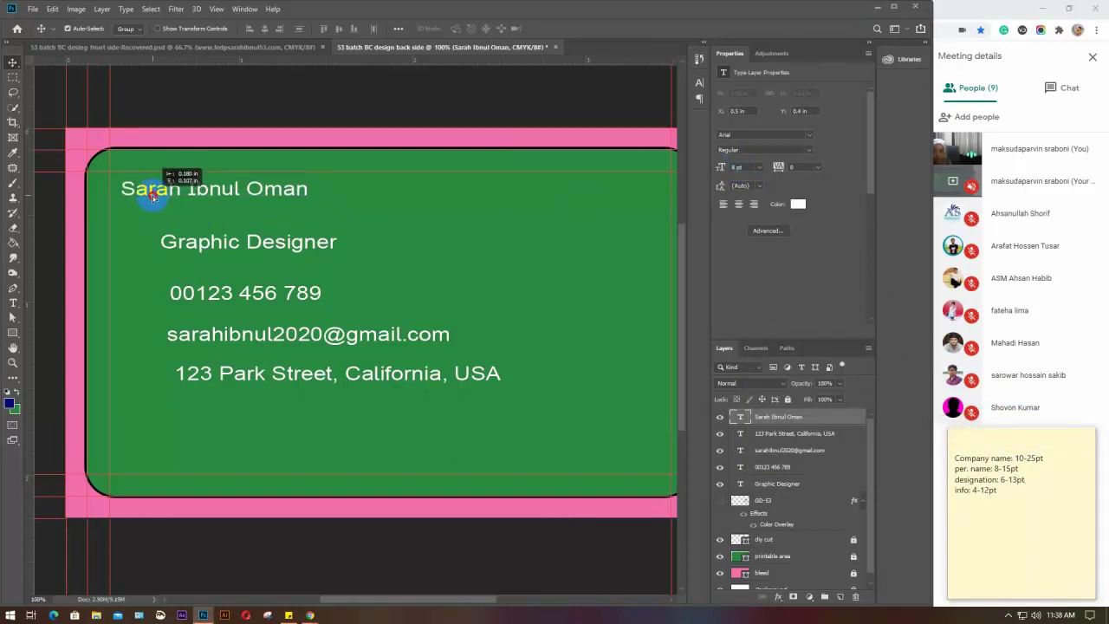
pyautogui.click(724, 167)
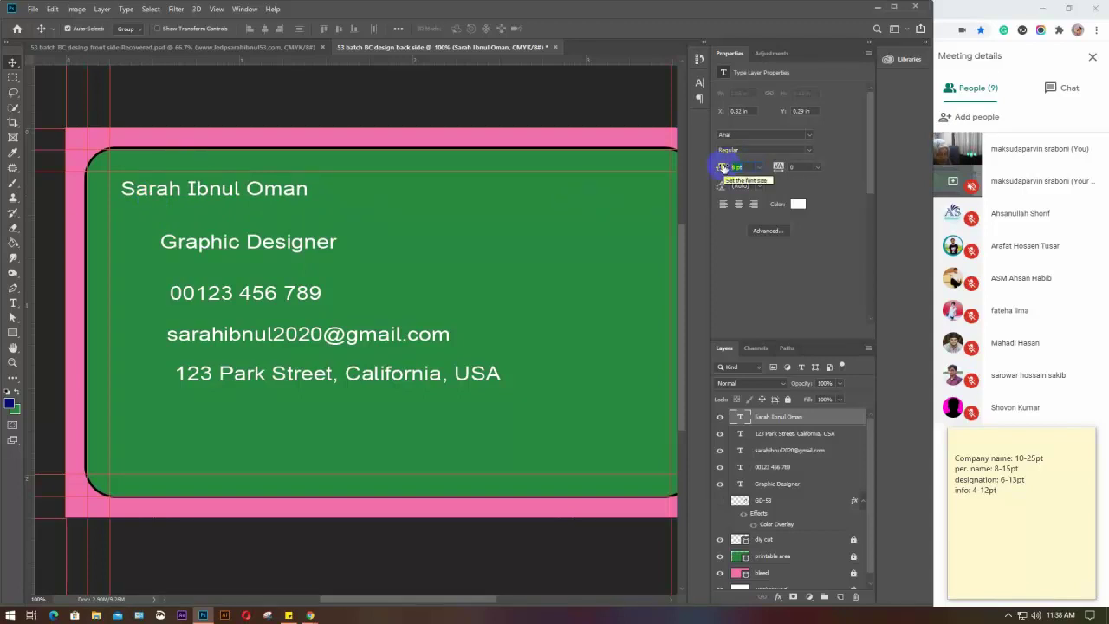
pyautogui.write('12')
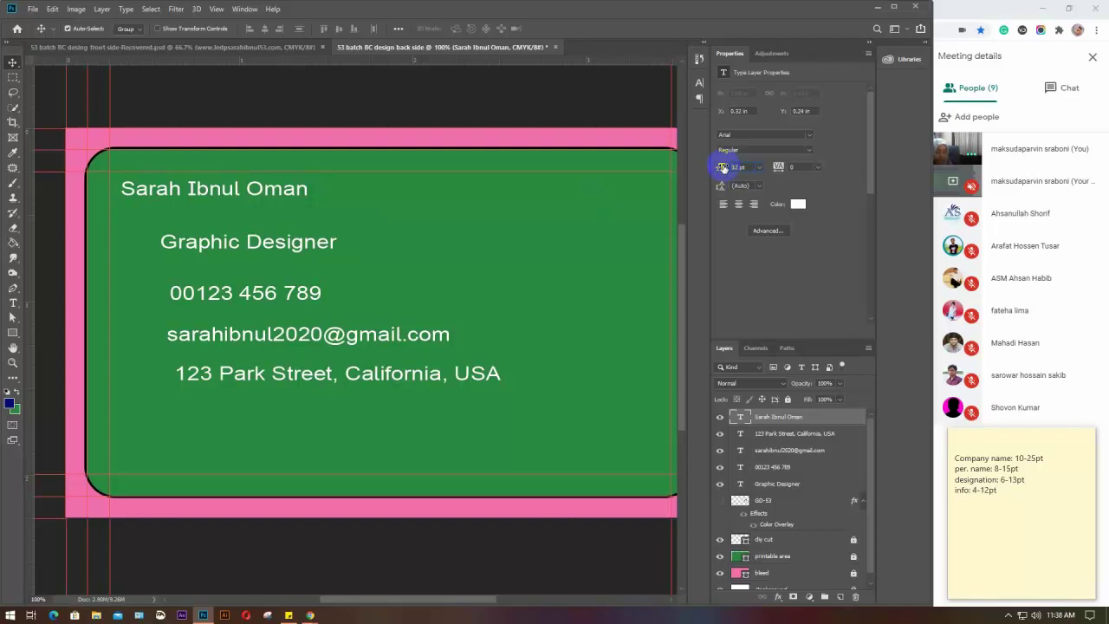
pyautogui.press('Return')
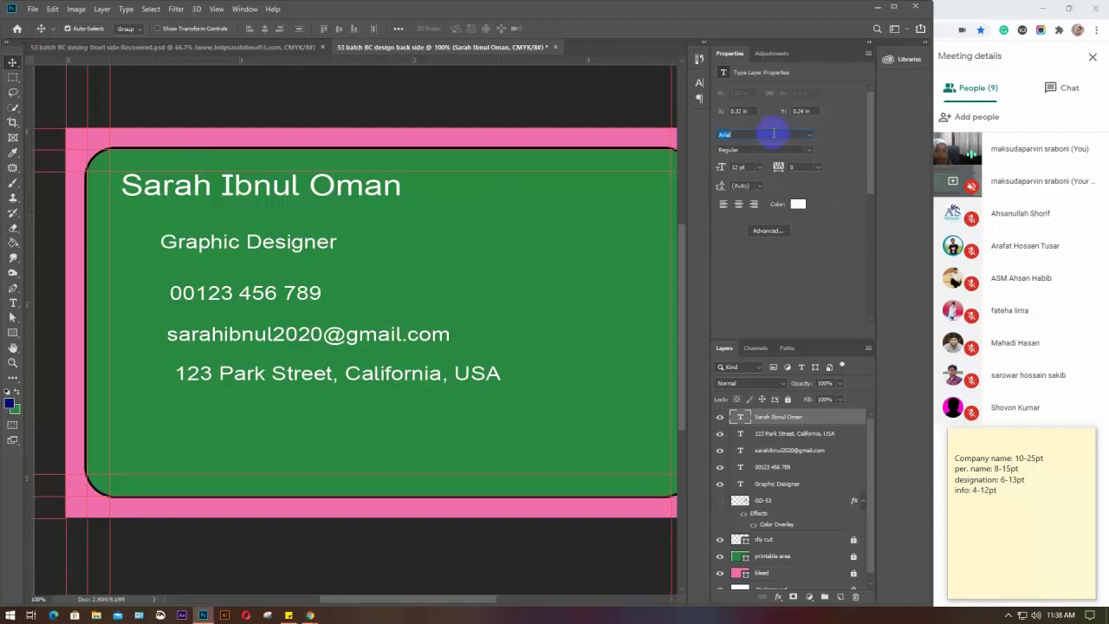
# Change the name's font to Roboto Black and shift it slightly left
pyautogui.click(772, 134)
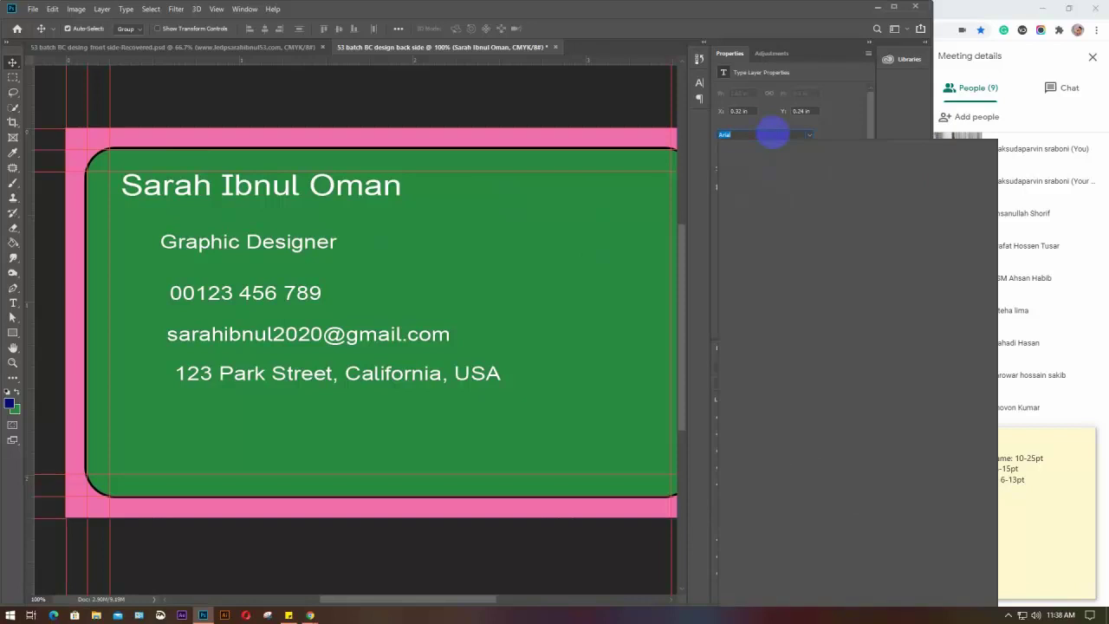
pyautogui.write('robo')
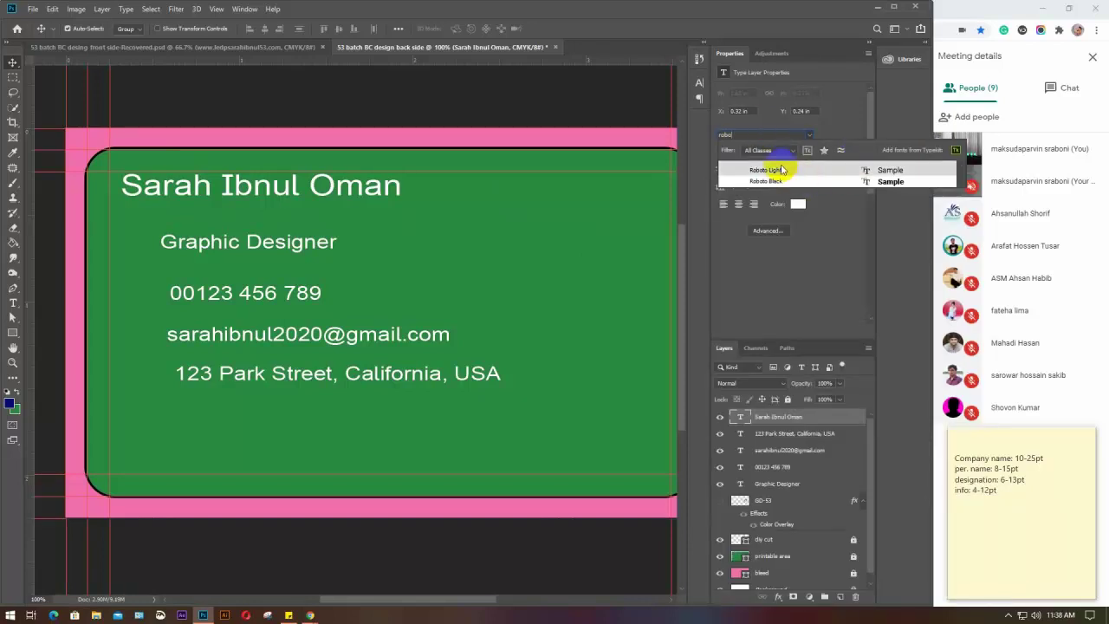
pyautogui.click(779, 170)
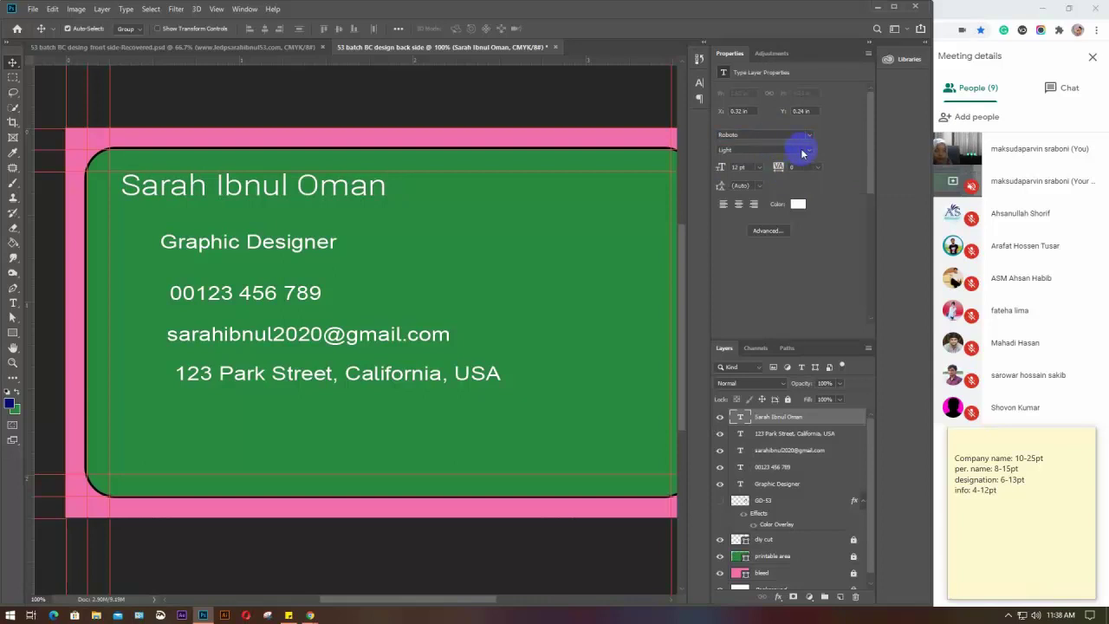
pyautogui.click(806, 149)
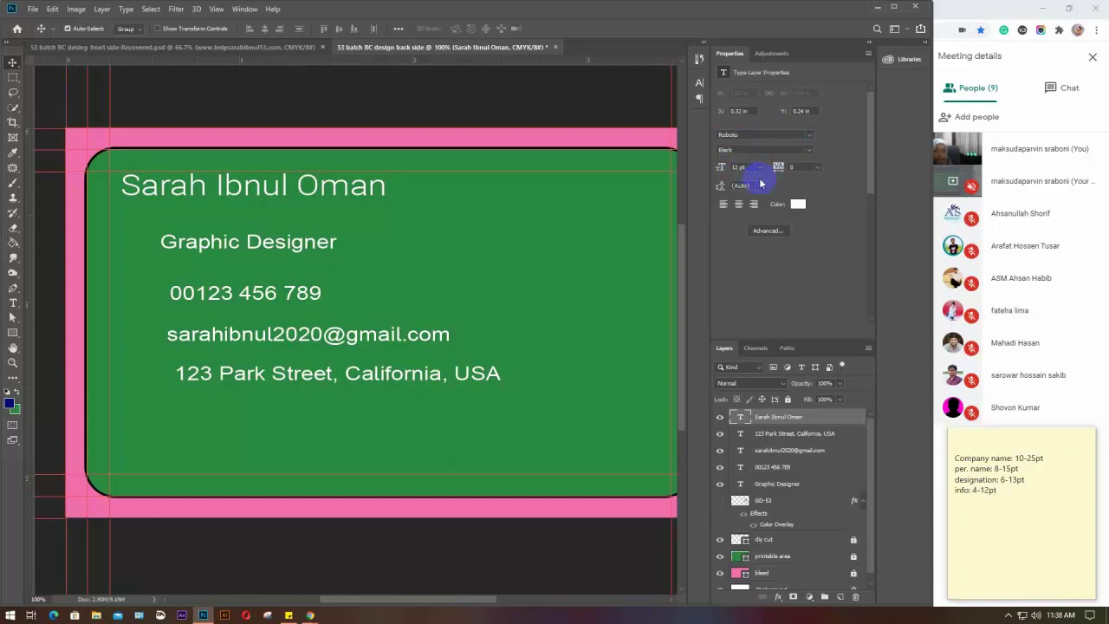
pyautogui.click(757, 170)
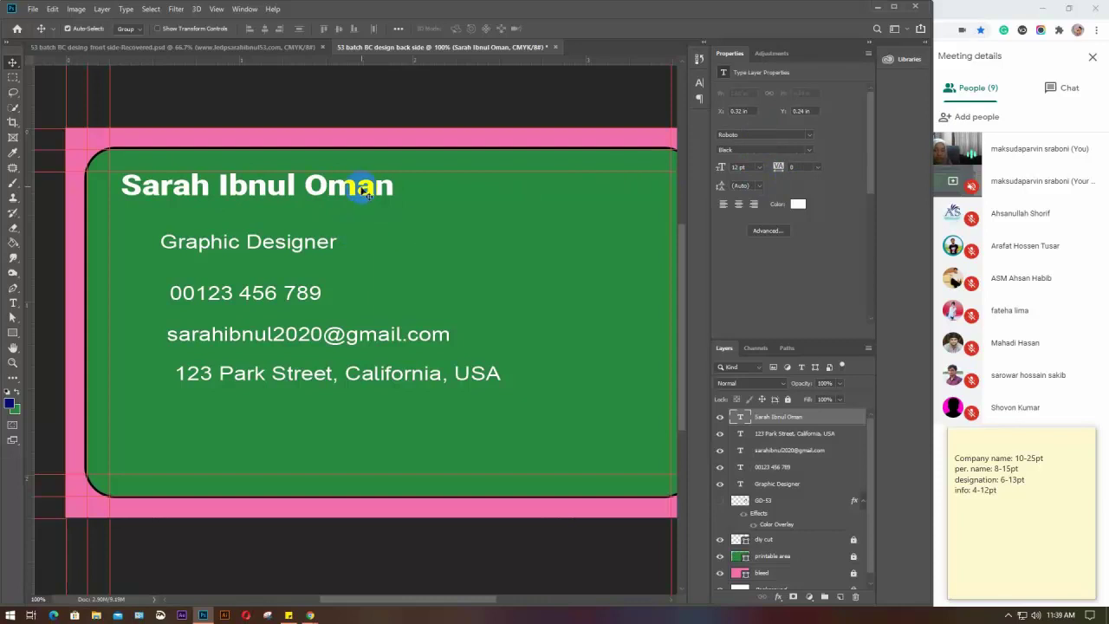
pyautogui.moveTo(370, 194); pyautogui.dragTo(362, 192)
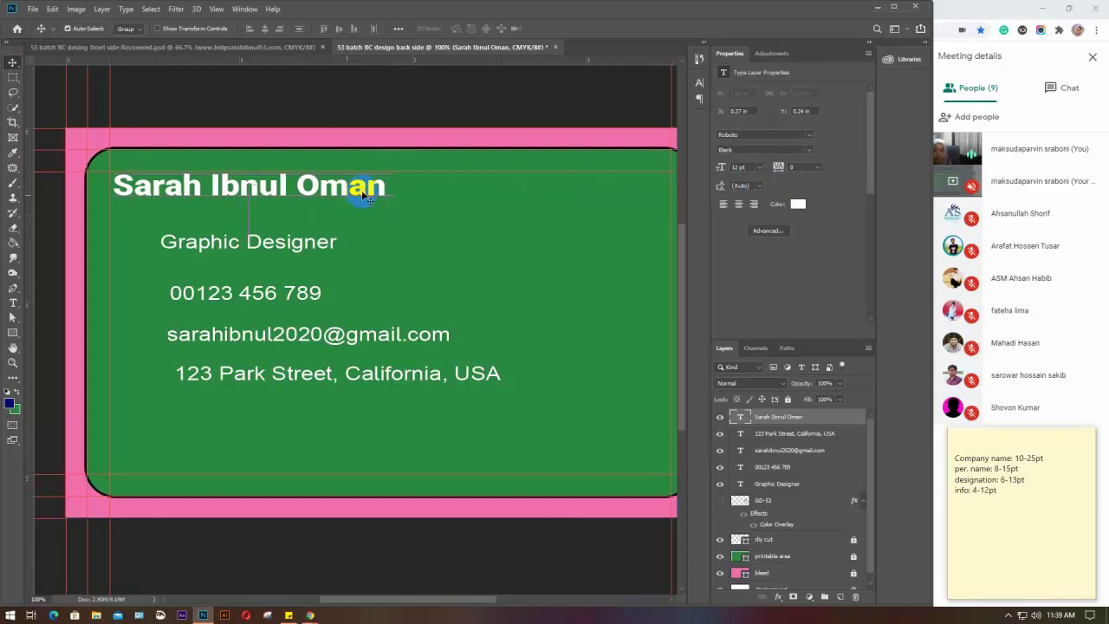
pyautogui.click(293, 248)
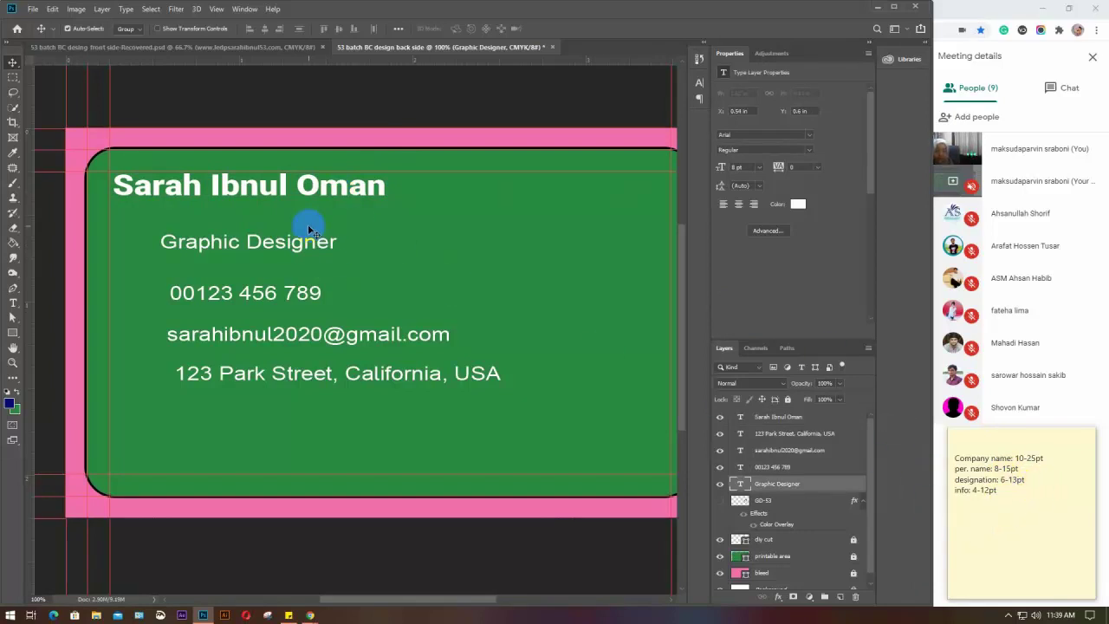
# Resize Graphic Designer to 7 pt, move it under the name, then bump it to 8 pt
pyautogui.click(748, 166)
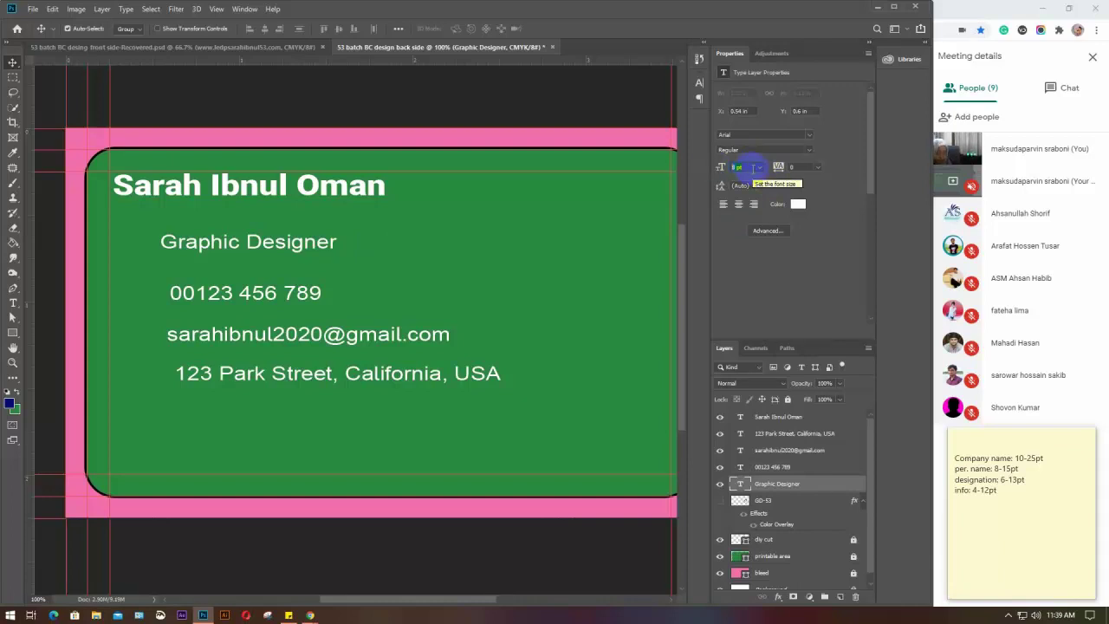
pyautogui.write('1')
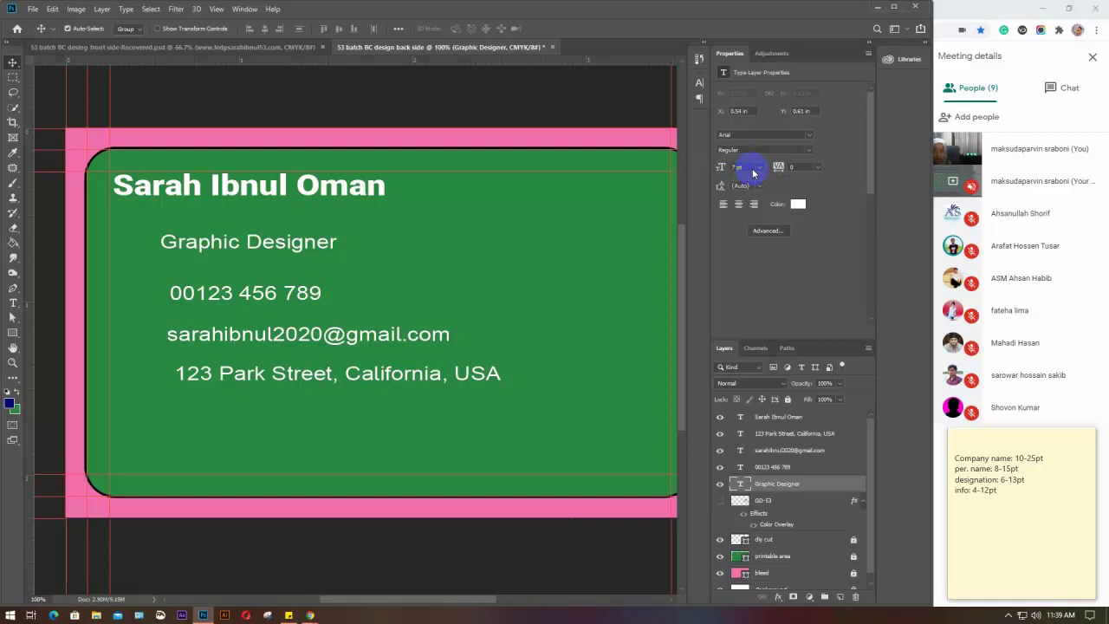
pyautogui.press('Return')
pyautogui.moveTo(290, 242); pyautogui.dragTo(235, 217)
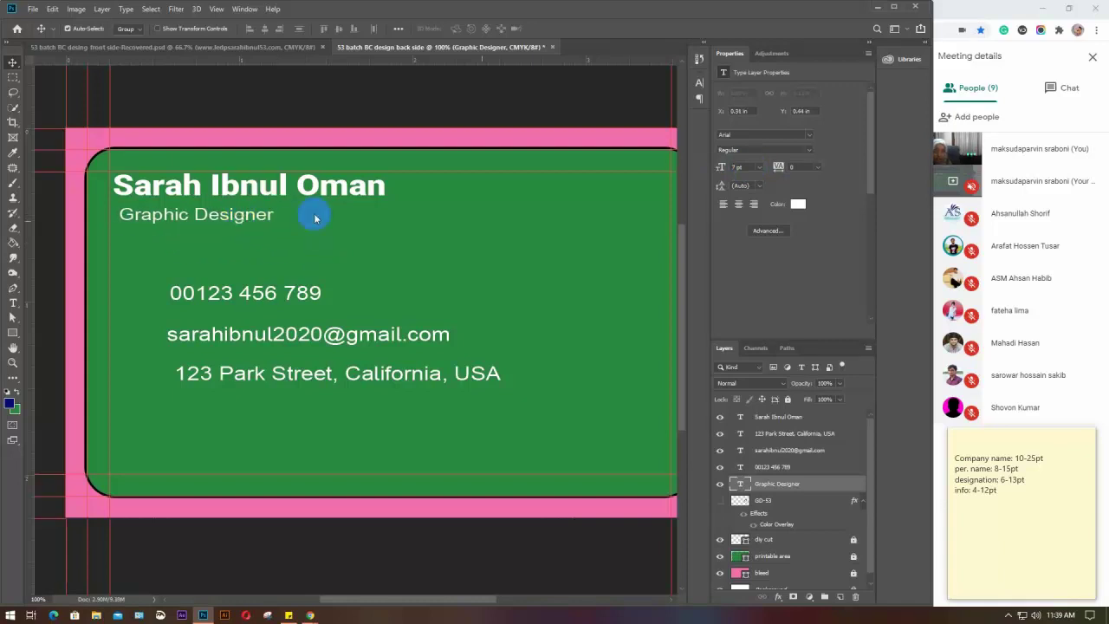
pyautogui.click(736, 167)
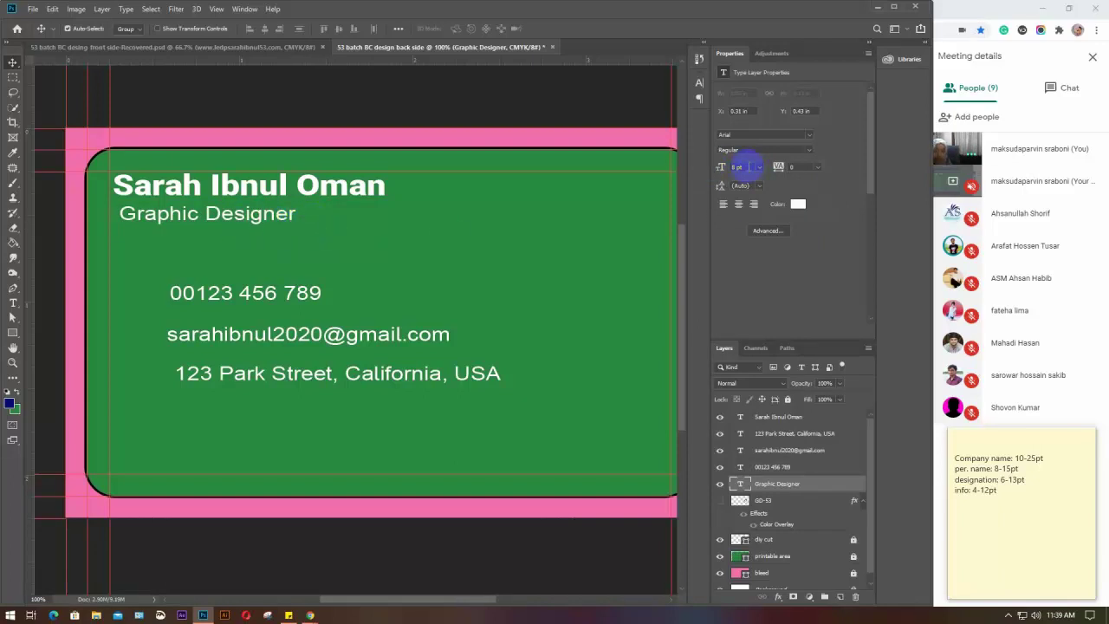
# Set the Graphic Designer font to Roboto Light
pyautogui.click(790, 135)
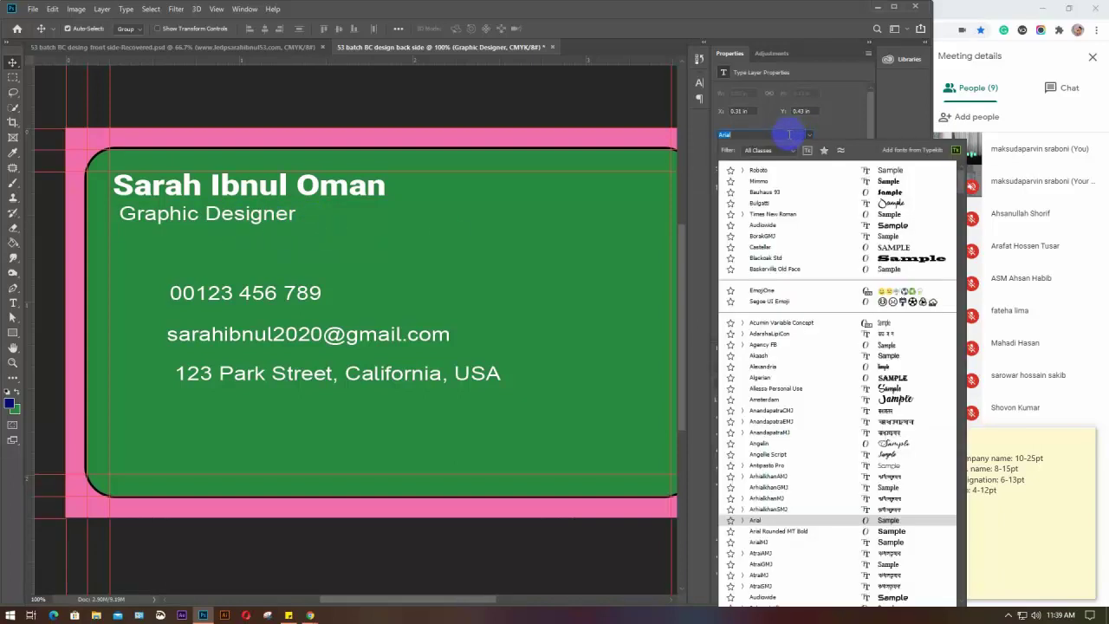
pyautogui.write('robl')
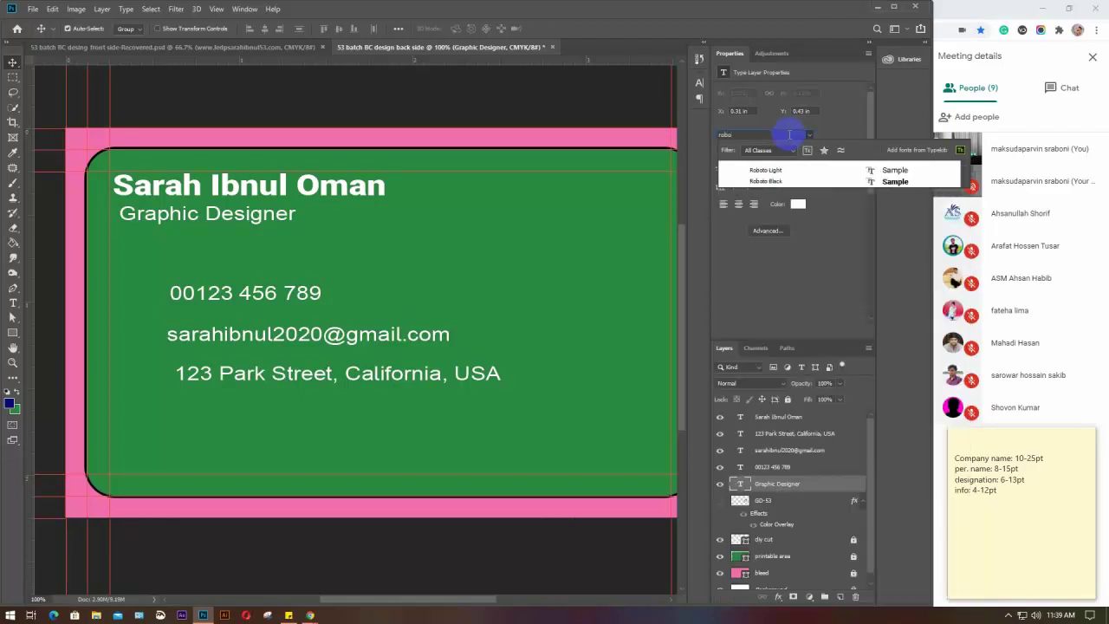
pyautogui.press('Down')
pyautogui.press('Return')
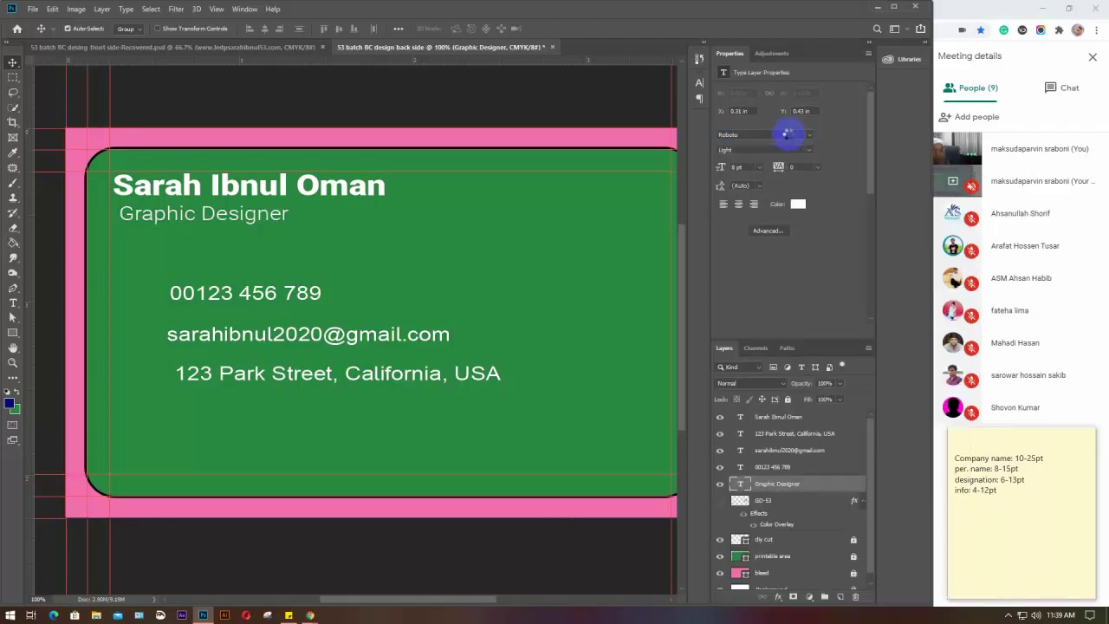
pyautogui.click(275, 296)
# Set the phone, e-mail and address lines to 7 pt and move them lower
pyautogui.moveTo(321, 430); pyautogui.dragTo(230, 275)
pyautogui.click(737, 167)
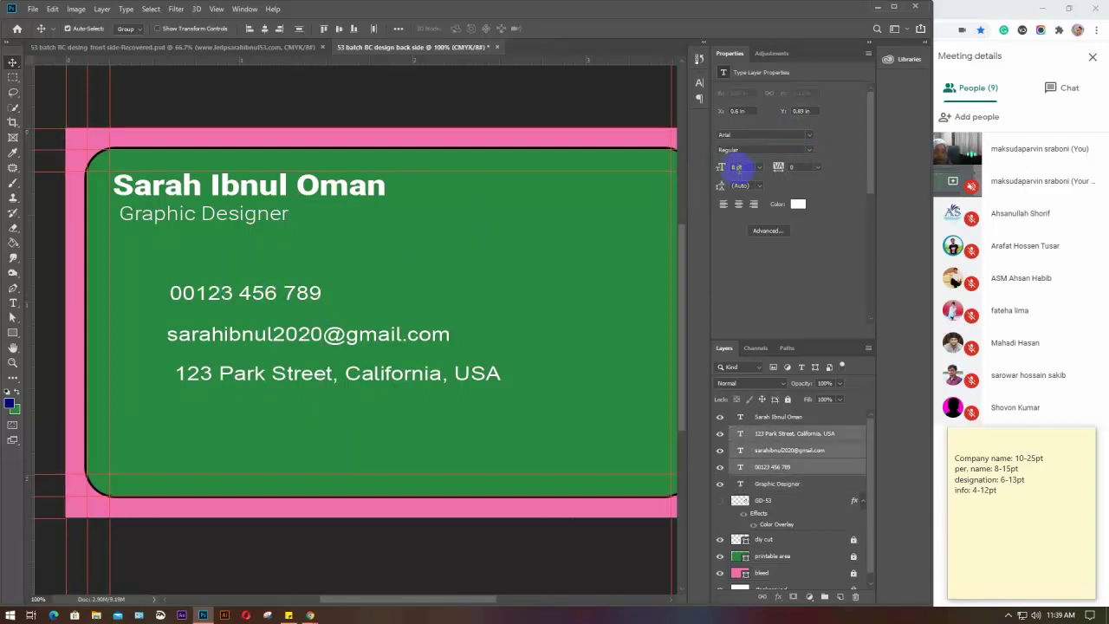
pyautogui.write('121')
pyautogui.press('Return')
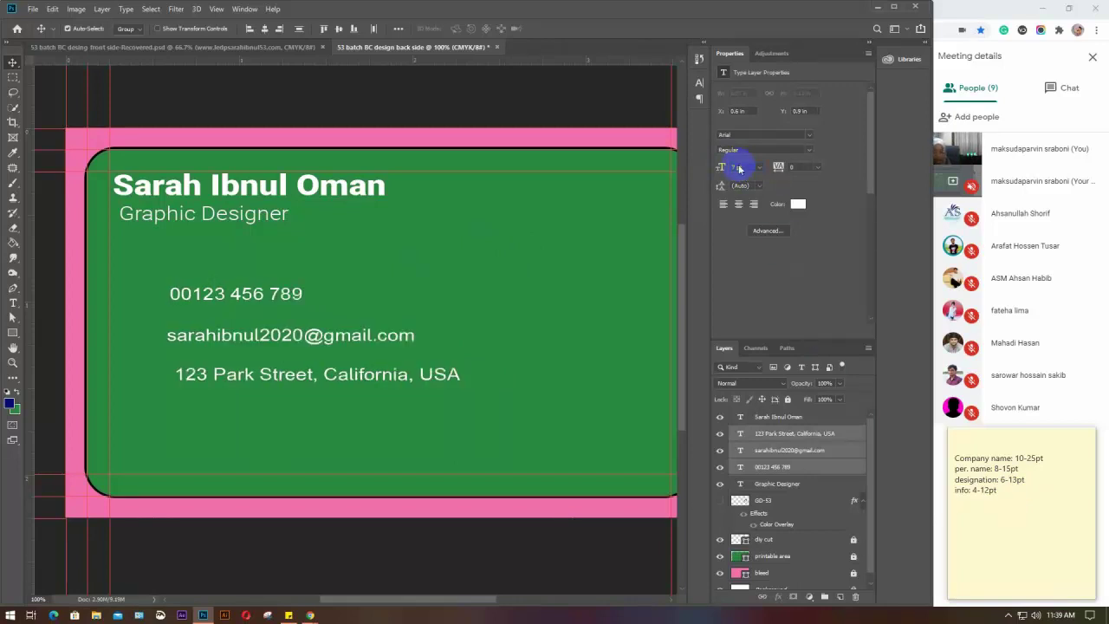
pyautogui.moveTo(208, 292); pyautogui.dragTo(212, 360)
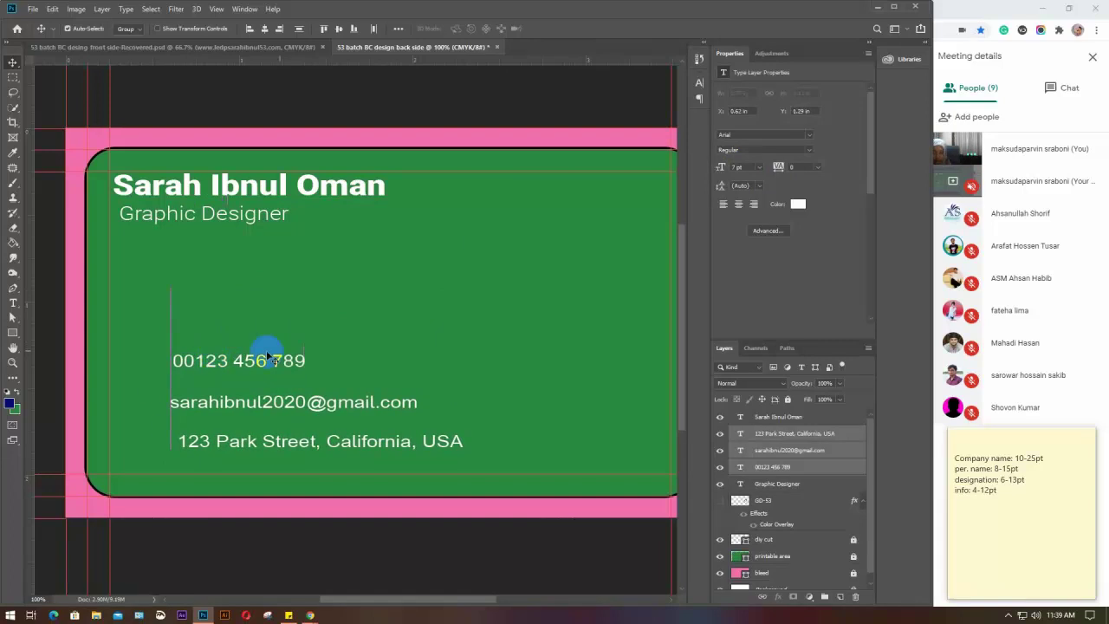
# Nudge Graphic Designer slightly down-right, reselect the contact lines, and minimize Photoshop
pyautogui.click(338, 344)
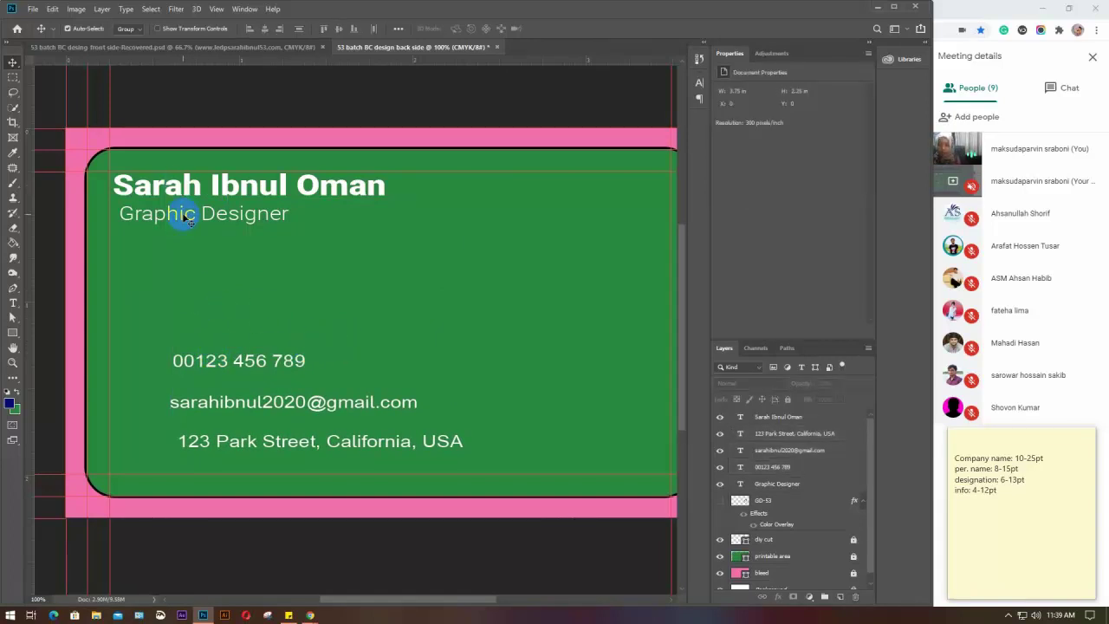
pyautogui.moveTo(185, 215); pyautogui.dragTo(190, 219)
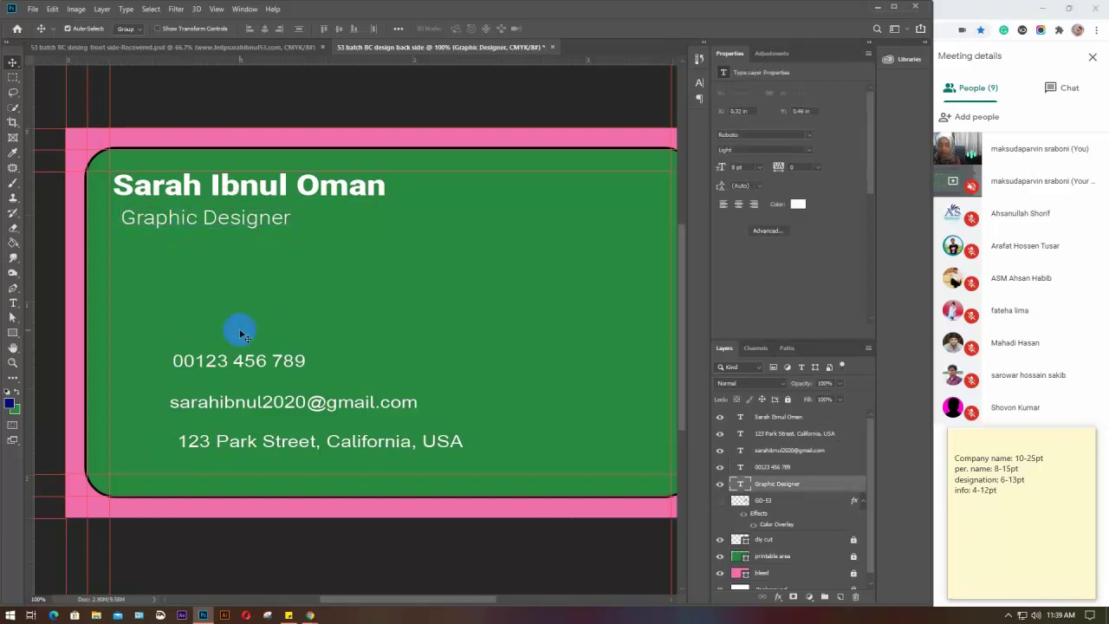
pyautogui.moveTo(231, 333); pyautogui.dragTo(294, 465)
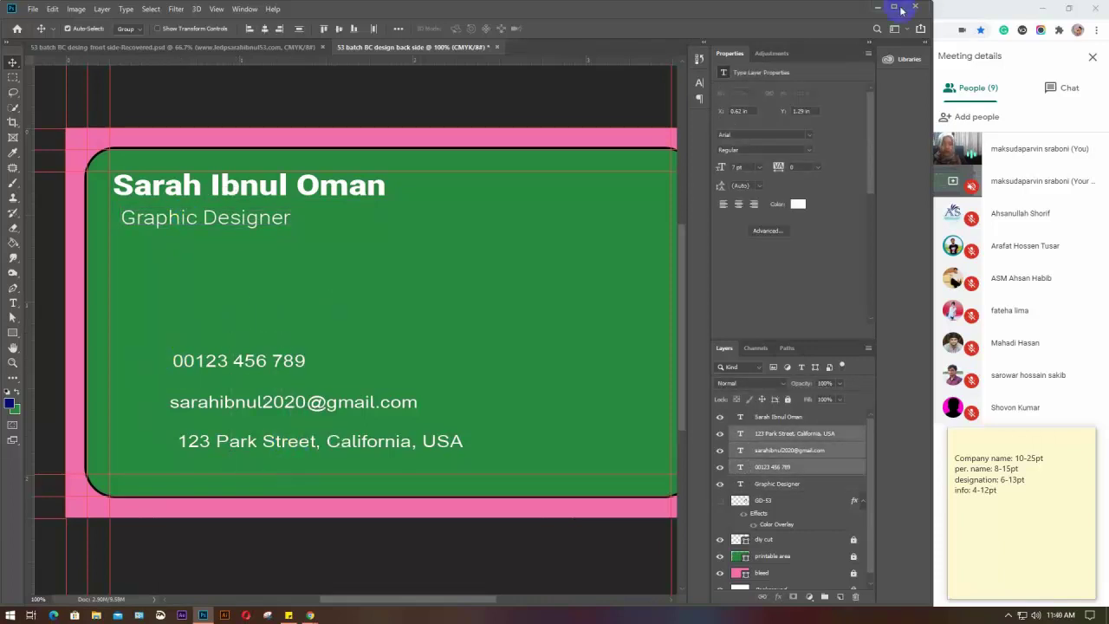
pyautogui.click(878, 9)
# Hide the browser and refresh the desktop twice
pyautogui.click(1044, 7)
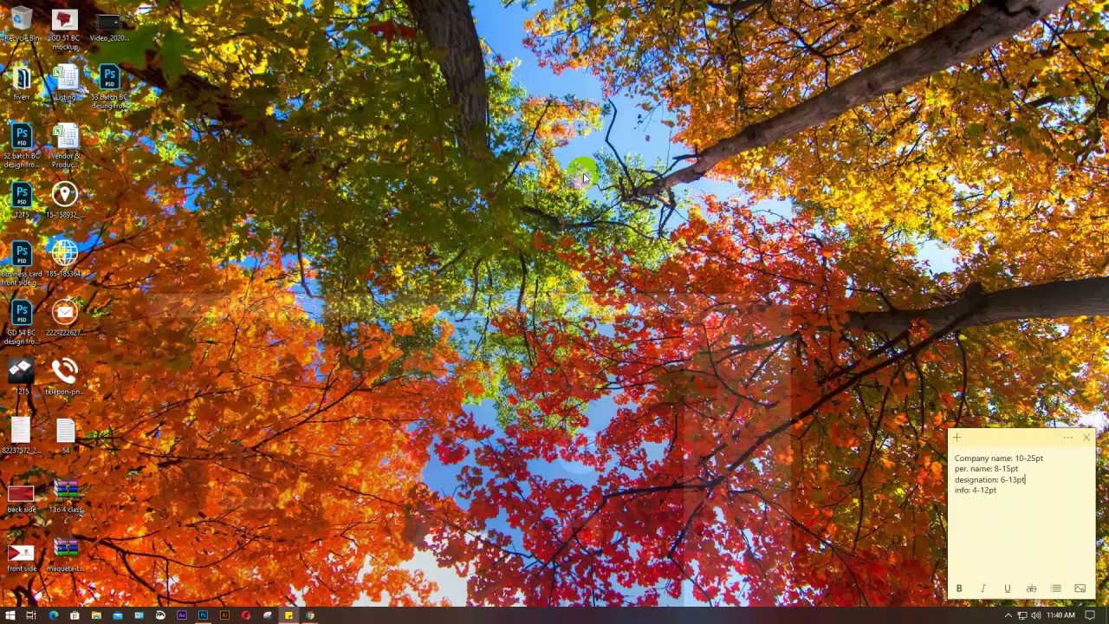
pyautogui.rightClick(296, 162)
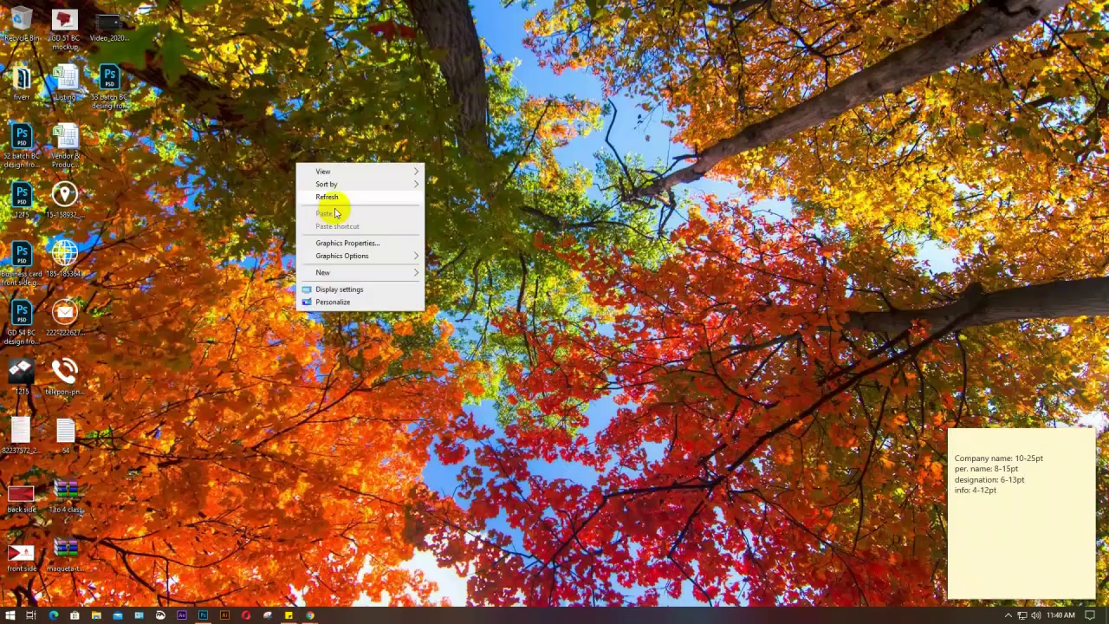
pyautogui.click(327, 197)
pyautogui.rightClick(297, 139)
pyautogui.click(327, 171)
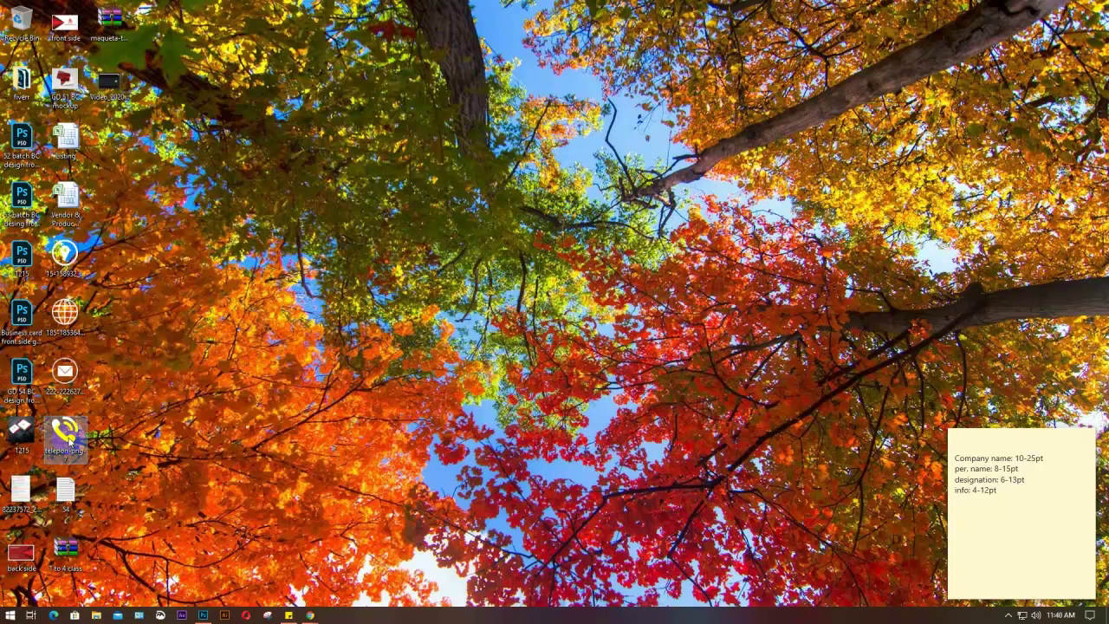
# Place the telepon image beside the phone number, shrink it, and name its layer 'phone icon'
pyautogui.moveTo(67, 435); pyautogui.dragTo(276, 466)
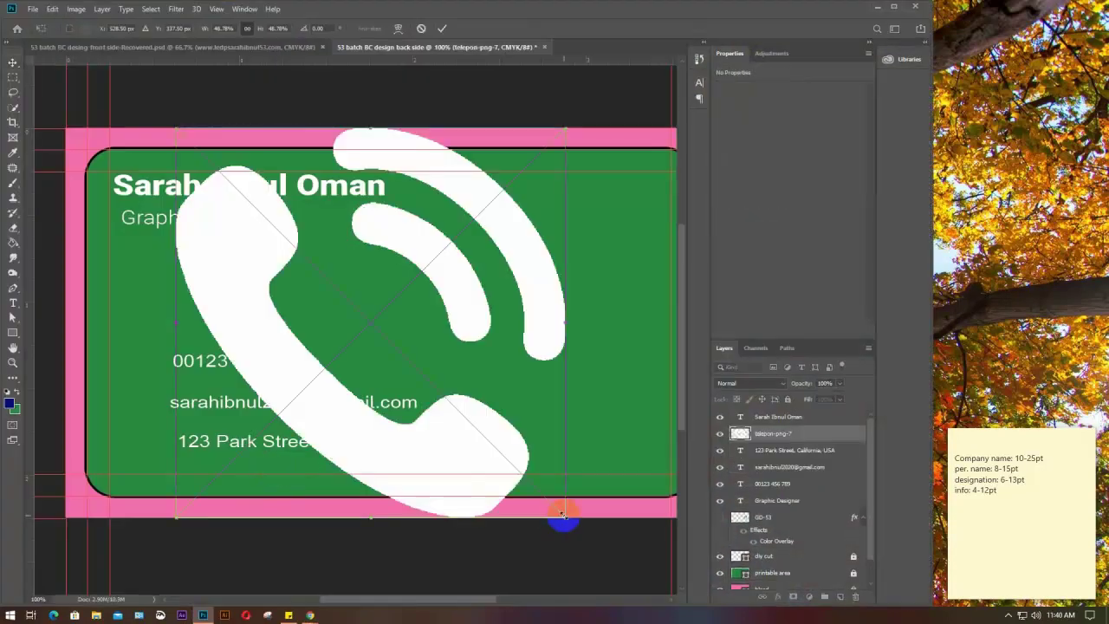
pyautogui.moveTo(561, 515); pyautogui.dragTo(142, 350)
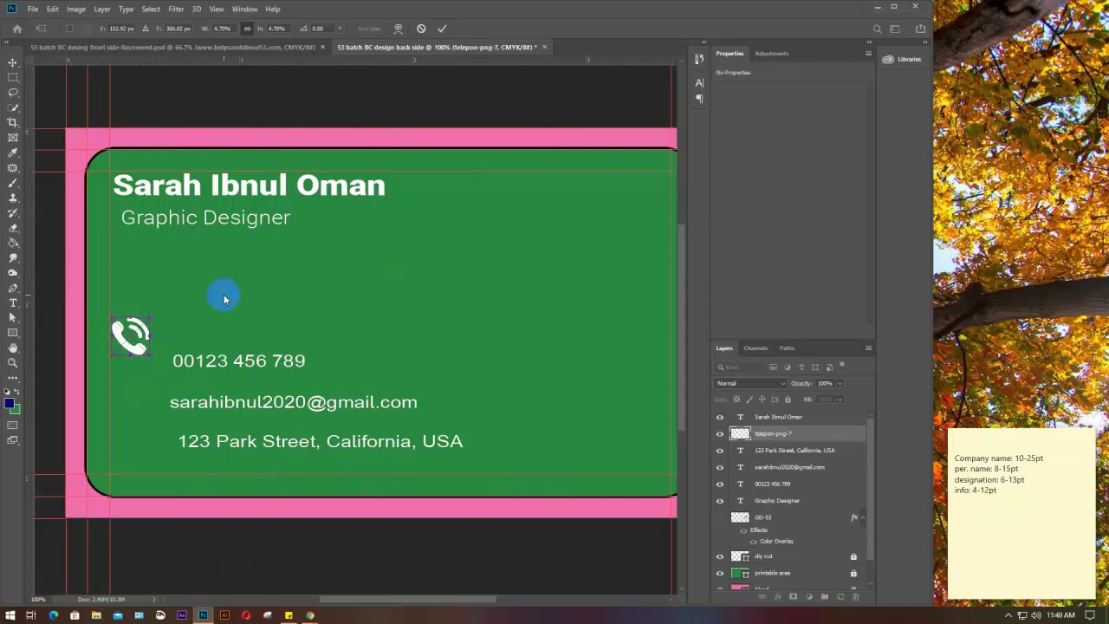
pyautogui.doubleClick(770, 433)
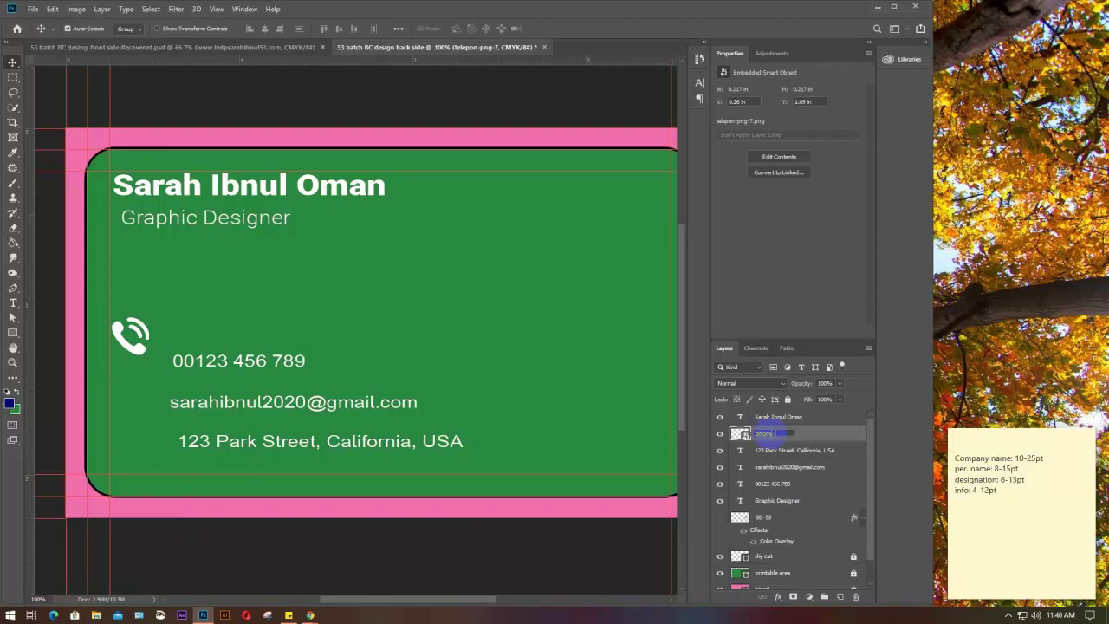
pyautogui.press('Return')
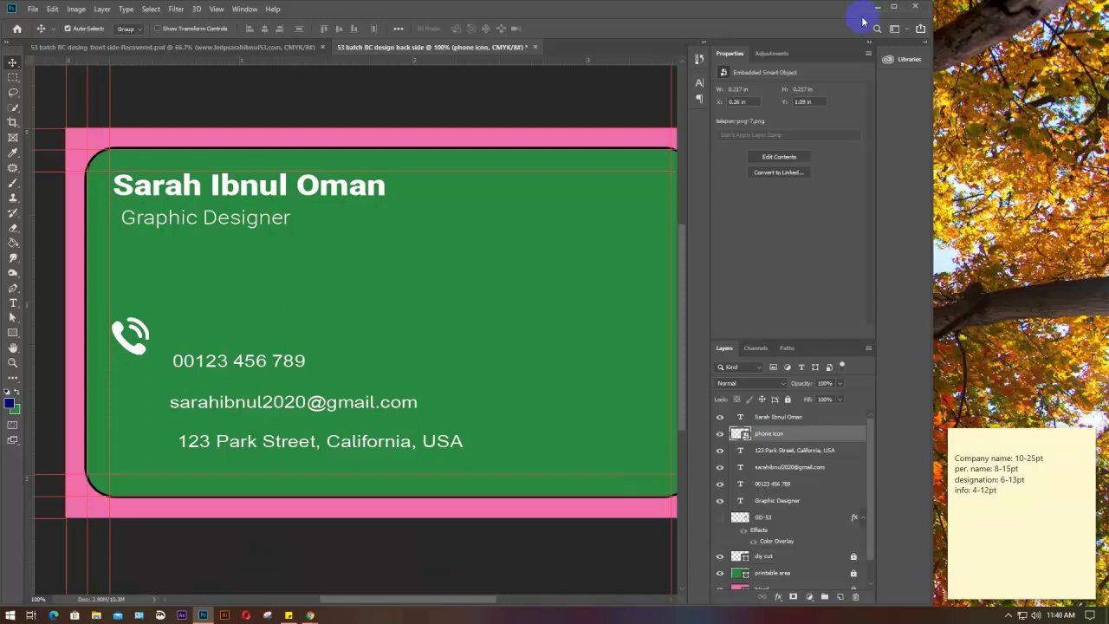
pyautogui.click(877, 8)
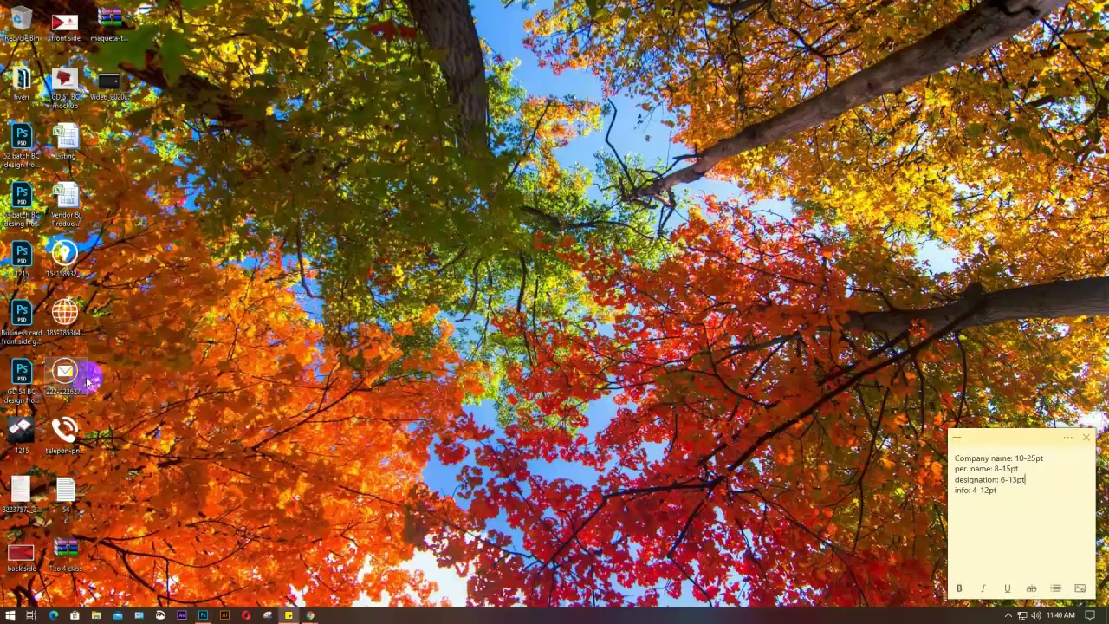
# Place the email image on the card, shrink it, and name its layer 'email icon'
pyautogui.moveTo(67, 379); pyautogui.dragTo(431, 346)
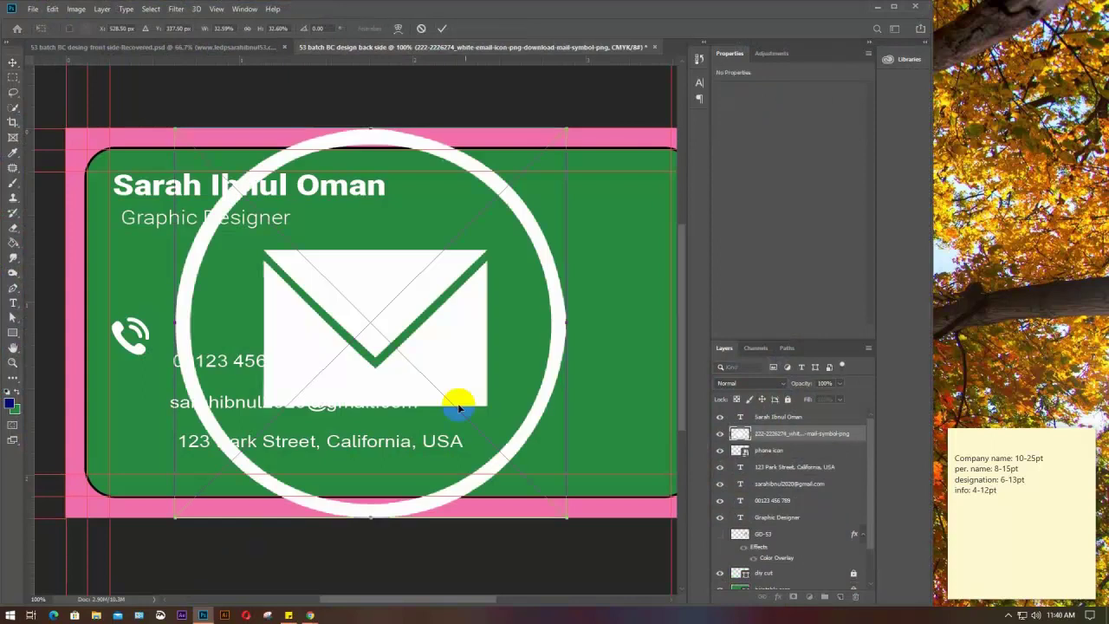
pyautogui.moveTo(561, 515); pyautogui.dragTo(386, 315)
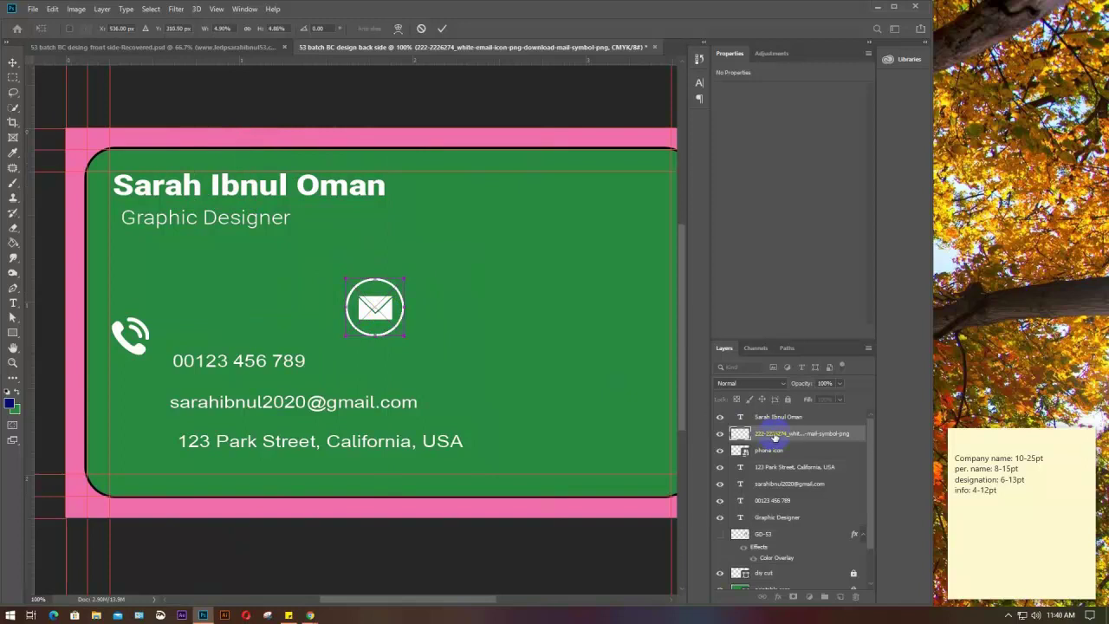
pyautogui.press('Return')
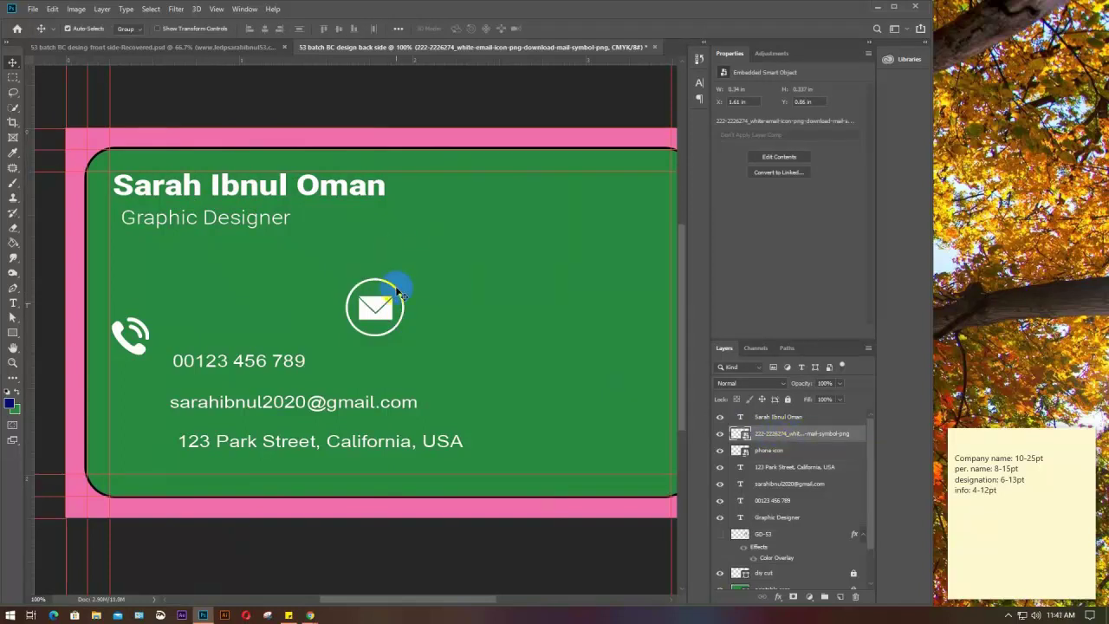
pyautogui.click(376, 305)
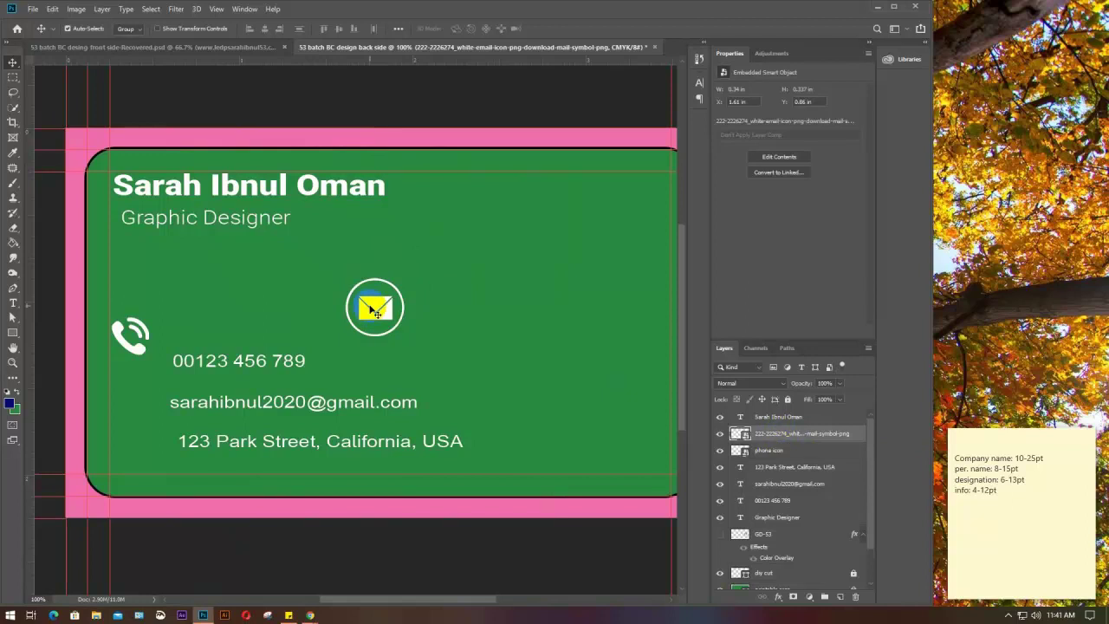
pyautogui.doubleClick(781, 438)
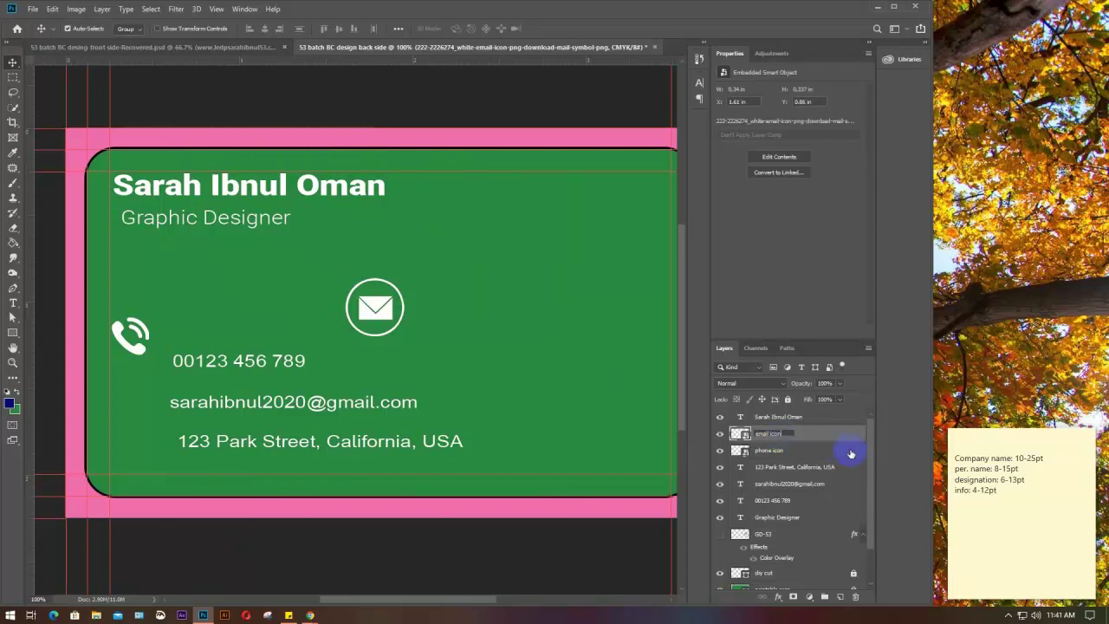
pyautogui.press('Return')
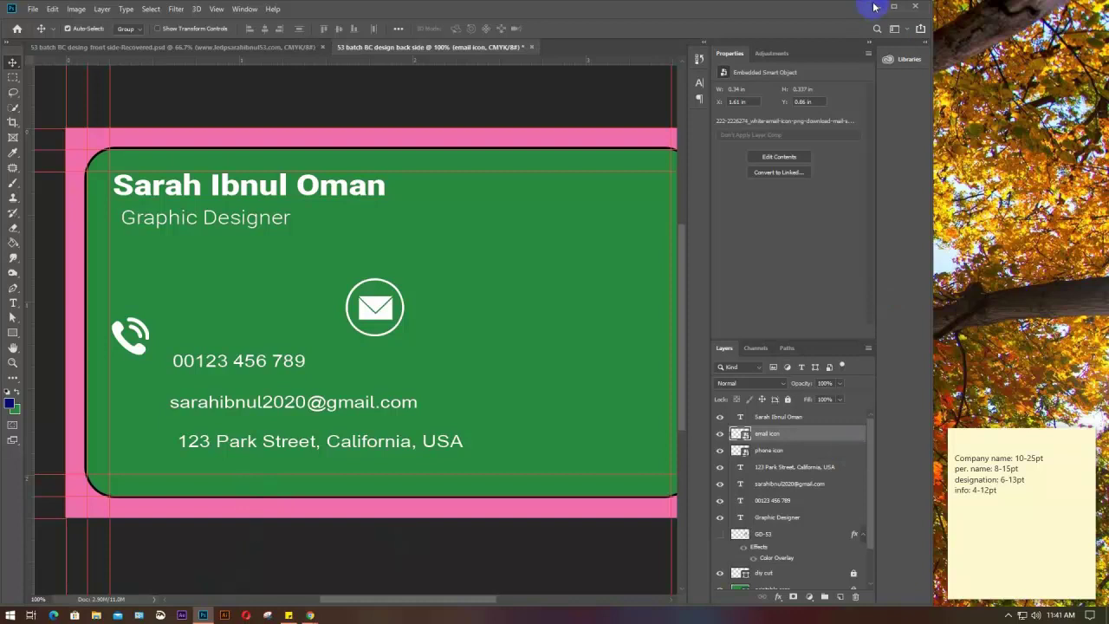
pyautogui.click(874, 7)
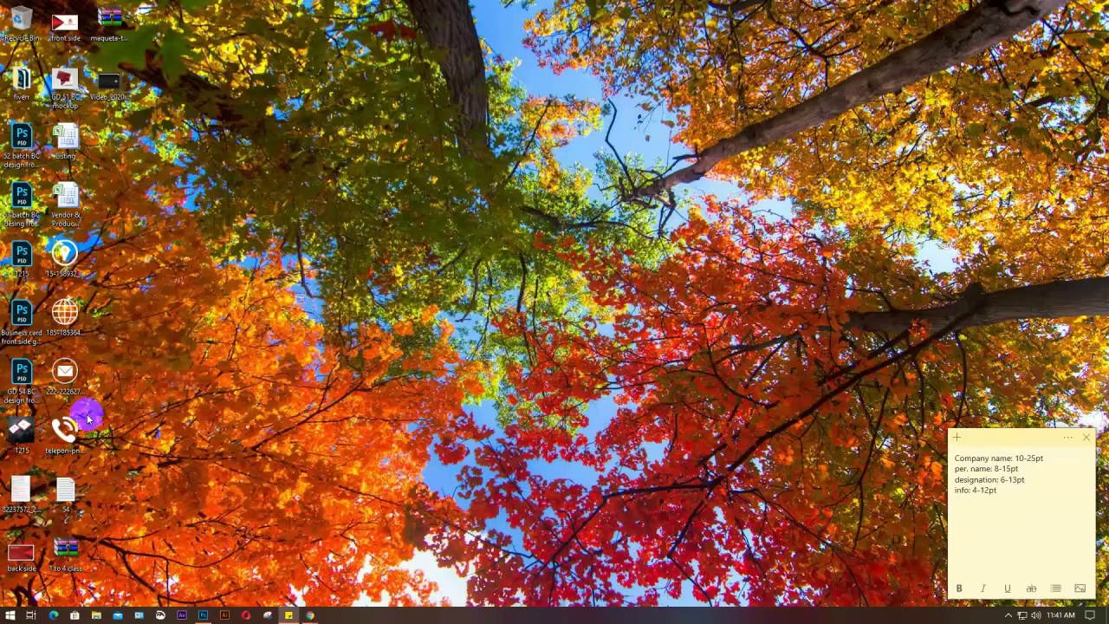
# Place the location pin image, scale it down, and rename its layer 'location icon'
pyautogui.moveTo(62, 251); pyautogui.dragTo(331, 392)
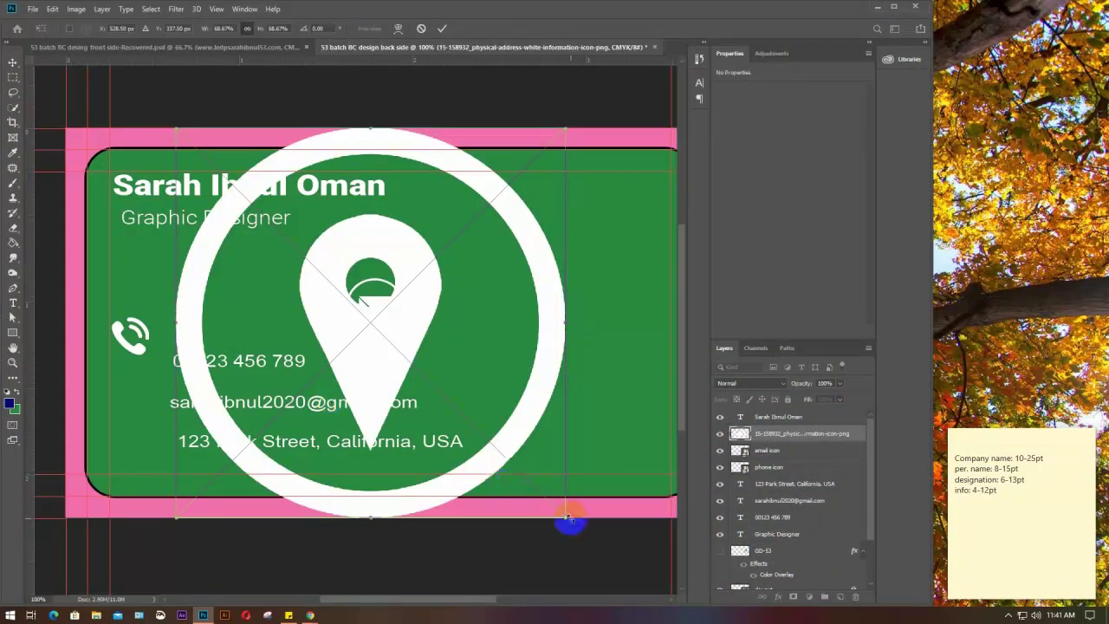
pyautogui.moveTo(567, 520); pyautogui.dragTo(255, 299)
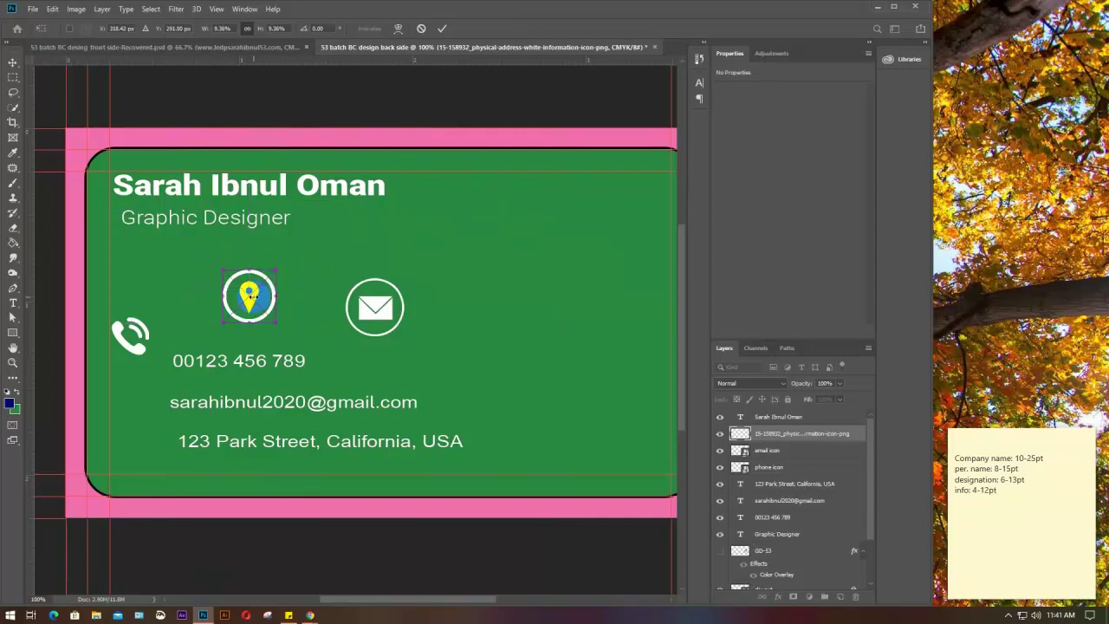
pyautogui.doubleClick(788, 433)
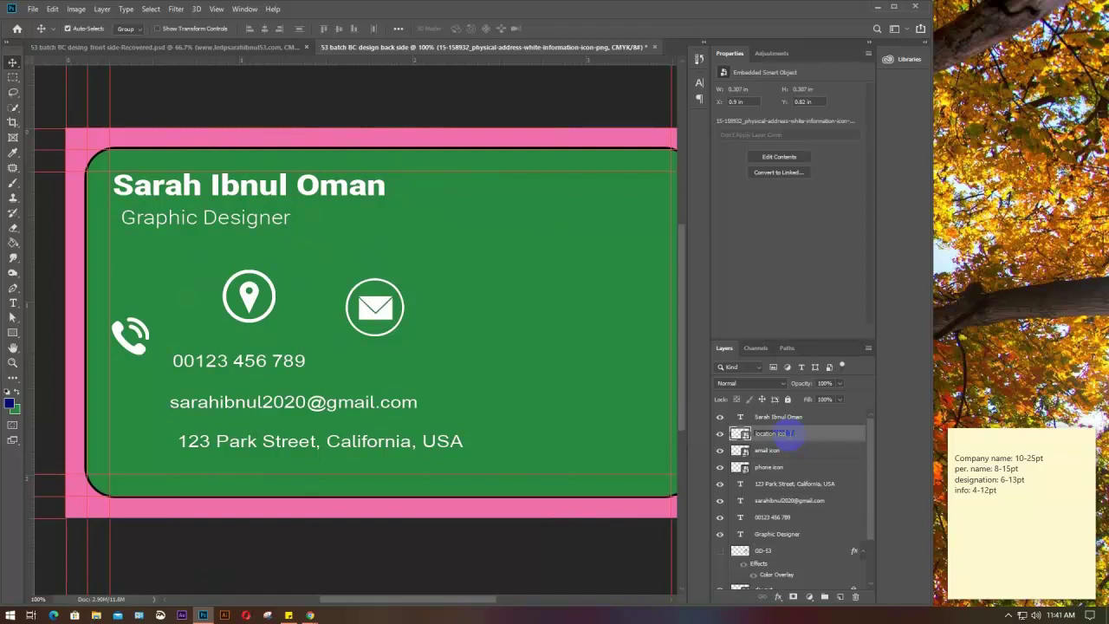
pyautogui.press('Return')
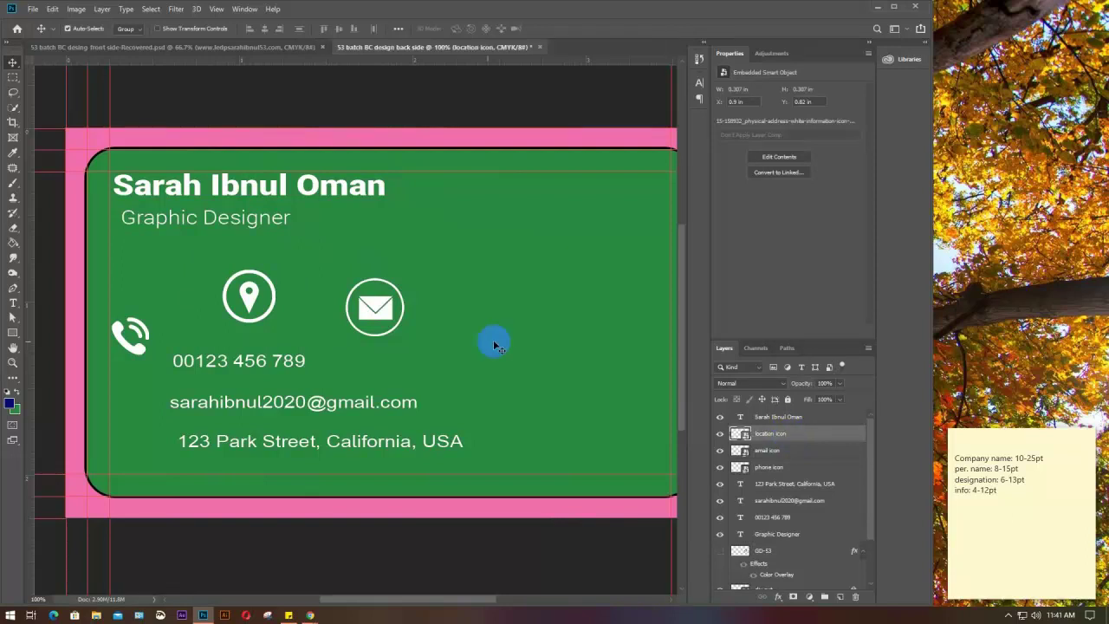
# Back in the card document, shrink the phone icon further with Free Transform
pyautogui.moveTo(313, 612)
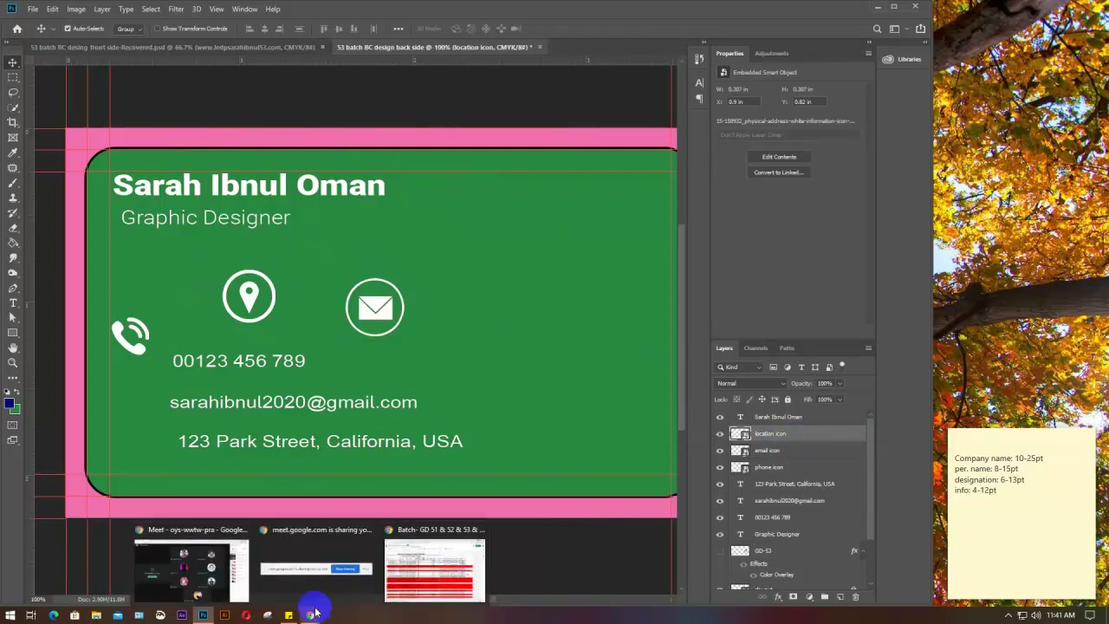
pyautogui.click(205, 564)
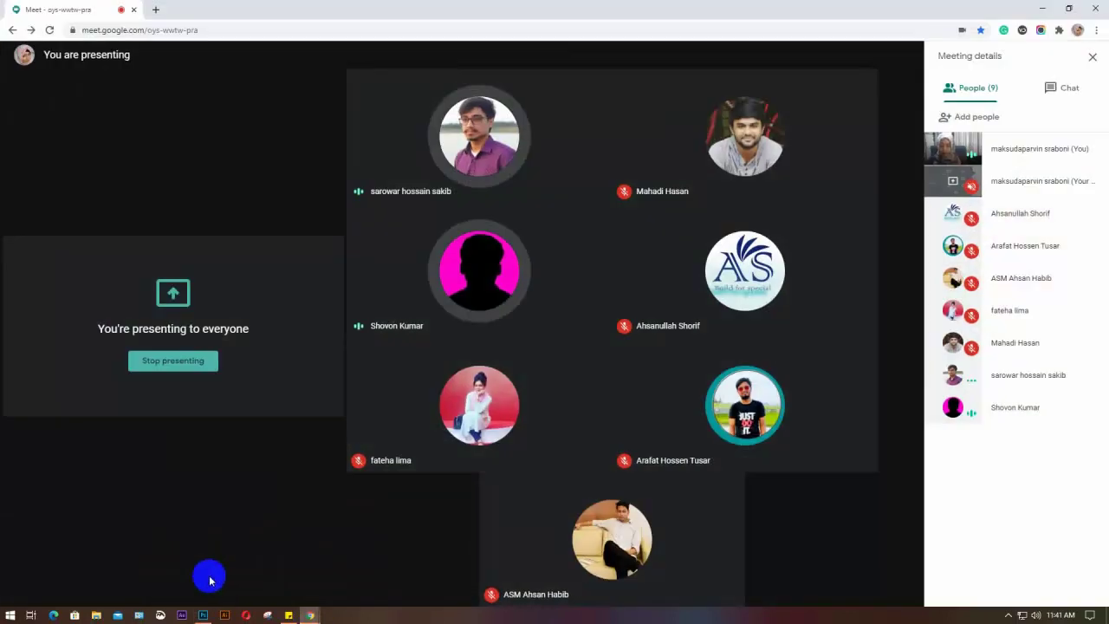
pyautogui.click(199, 615)
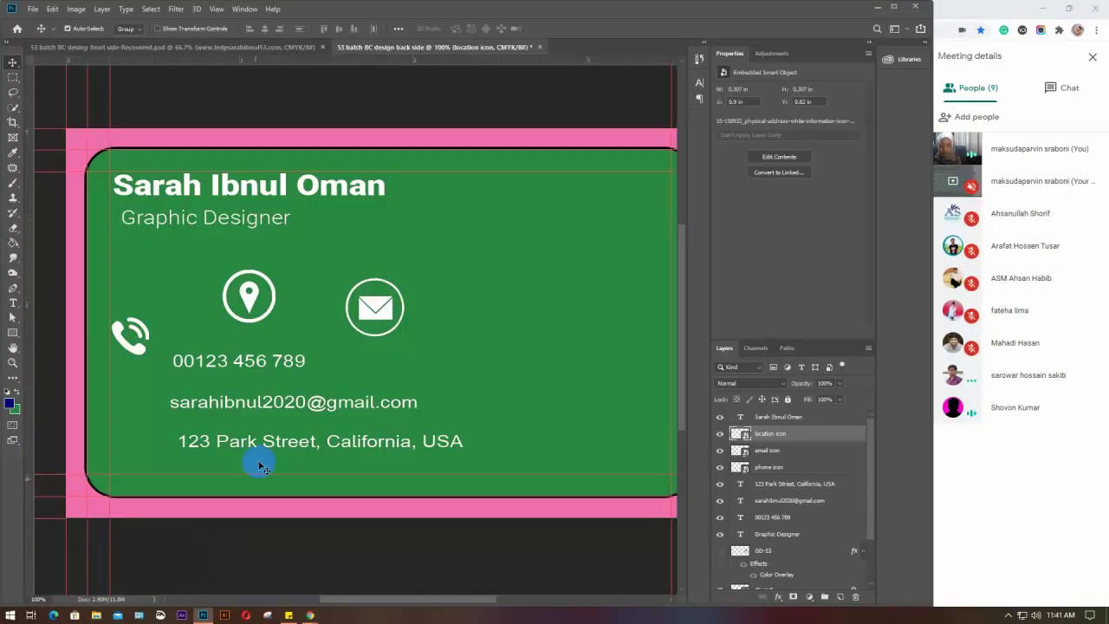
pyautogui.click(149, 335)
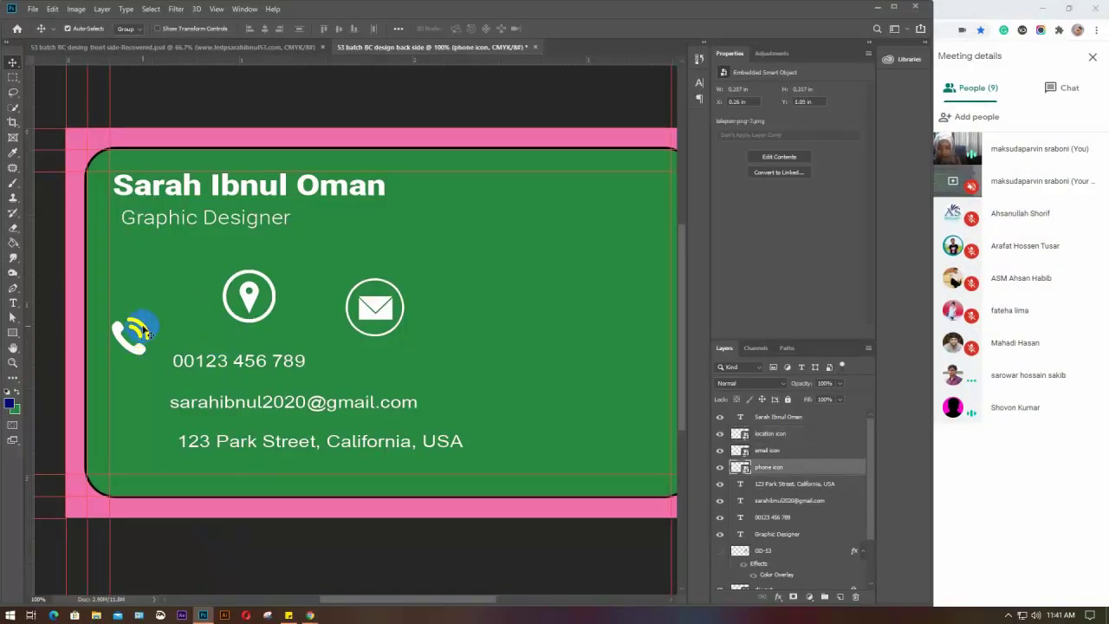
pyautogui.hotkey('ctrl', 't')
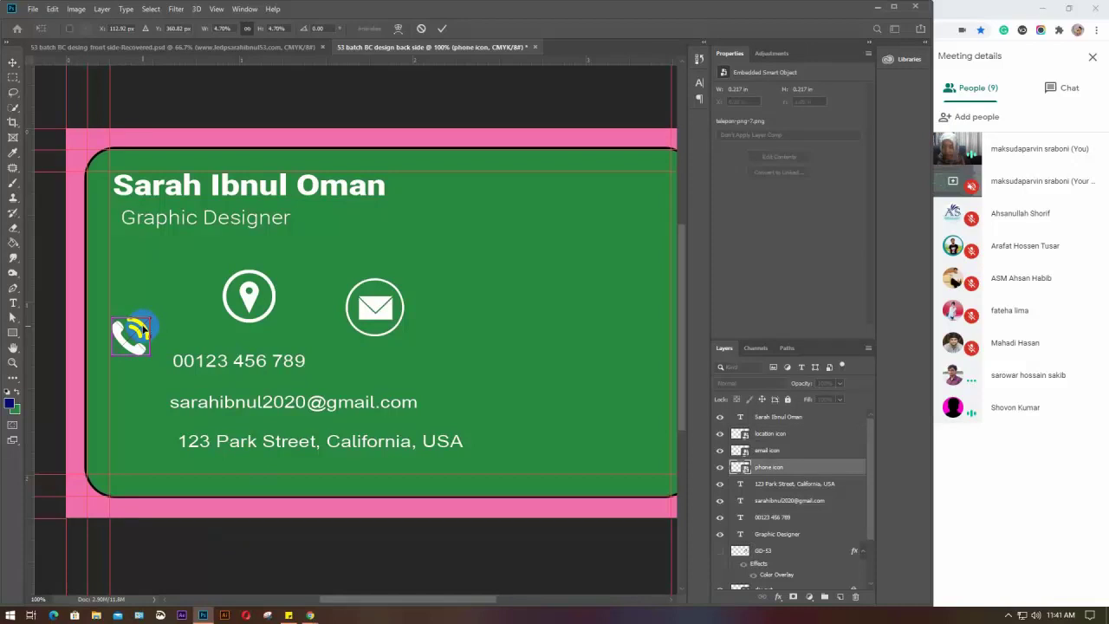
pyautogui.moveTo(149, 352); pyautogui.dragTo(134, 336)
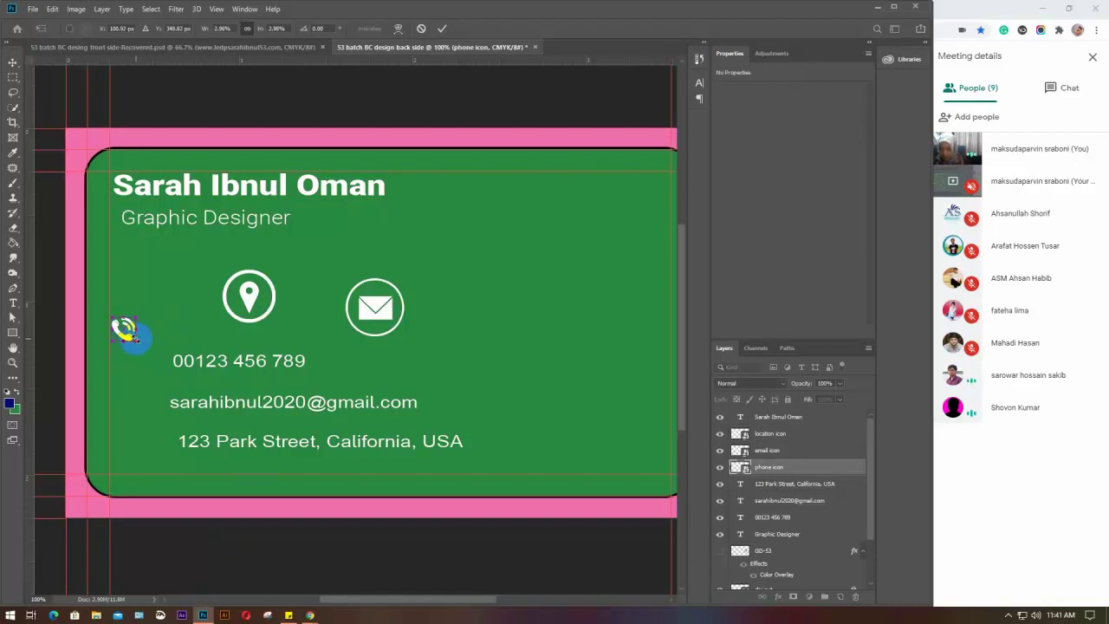
pyautogui.press('Return')
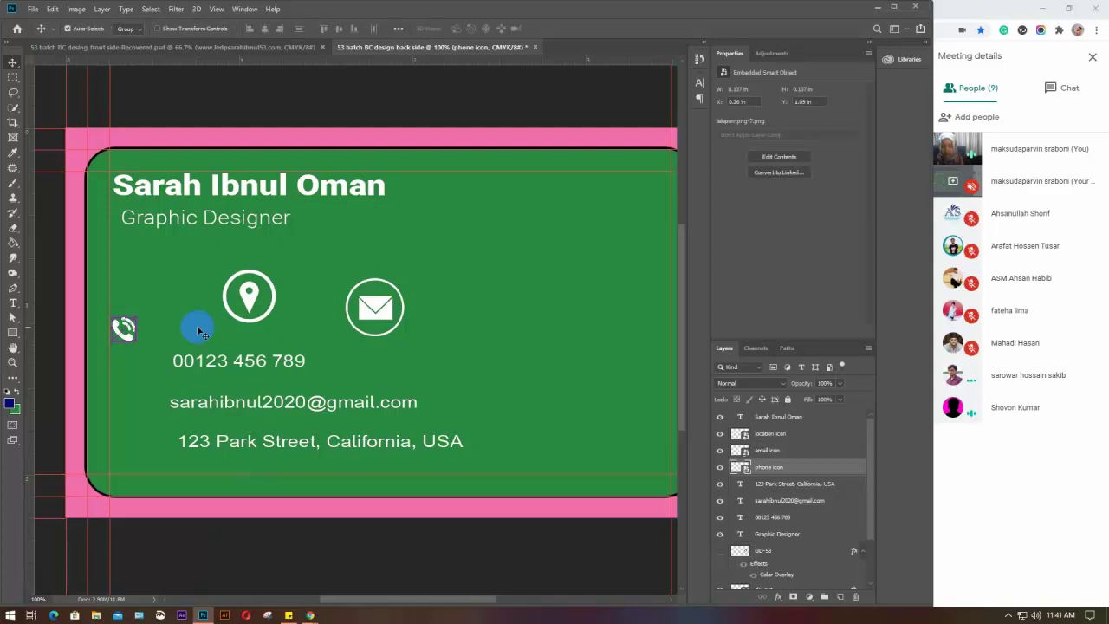
# Move the email icon left of the email address and scale it down to size
pyautogui.click(372, 310)
pyautogui.moveTo(375, 315); pyautogui.dragTo(136, 391)
pyautogui.hotkey('ctrl', 't')
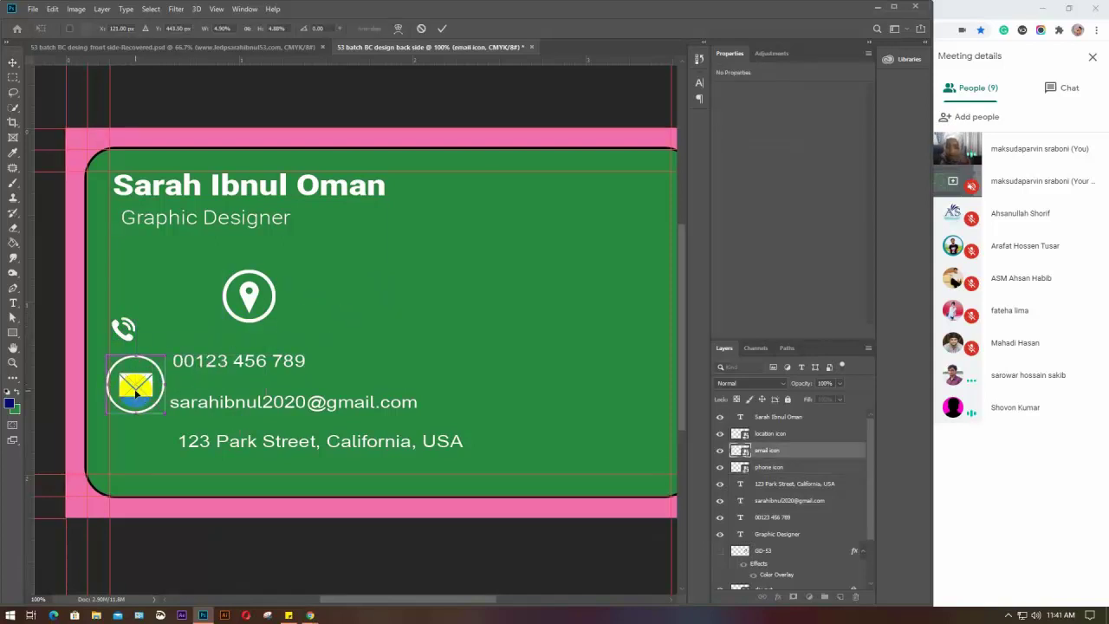
pyautogui.click(160, 412)
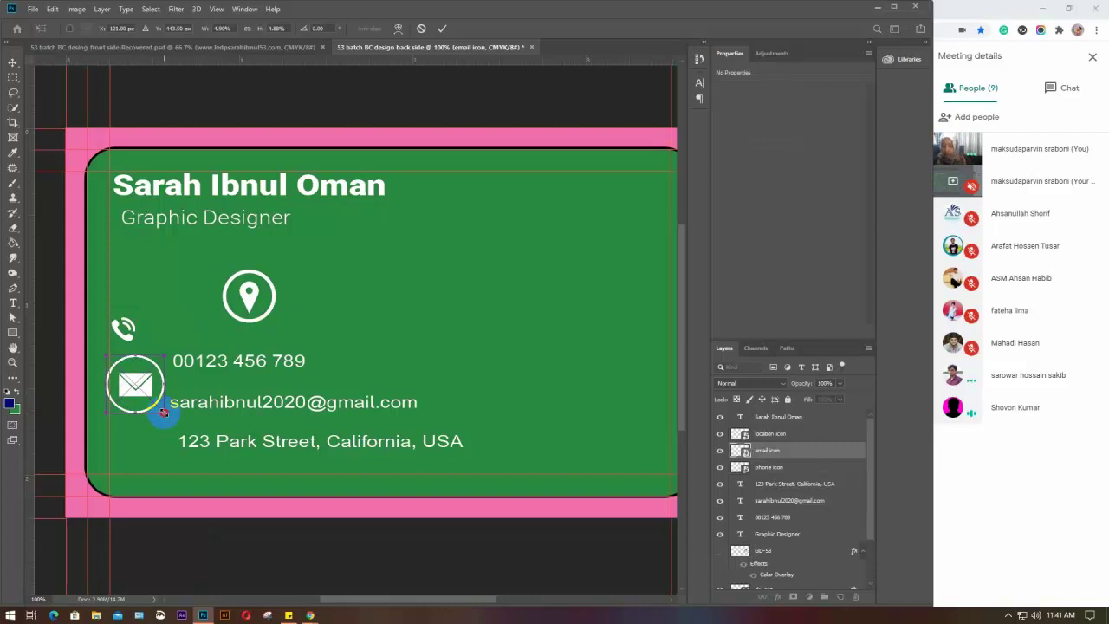
pyautogui.moveTo(163, 410); pyautogui.dragTo(133, 382)
pyautogui.scroll(3, 124, 334)
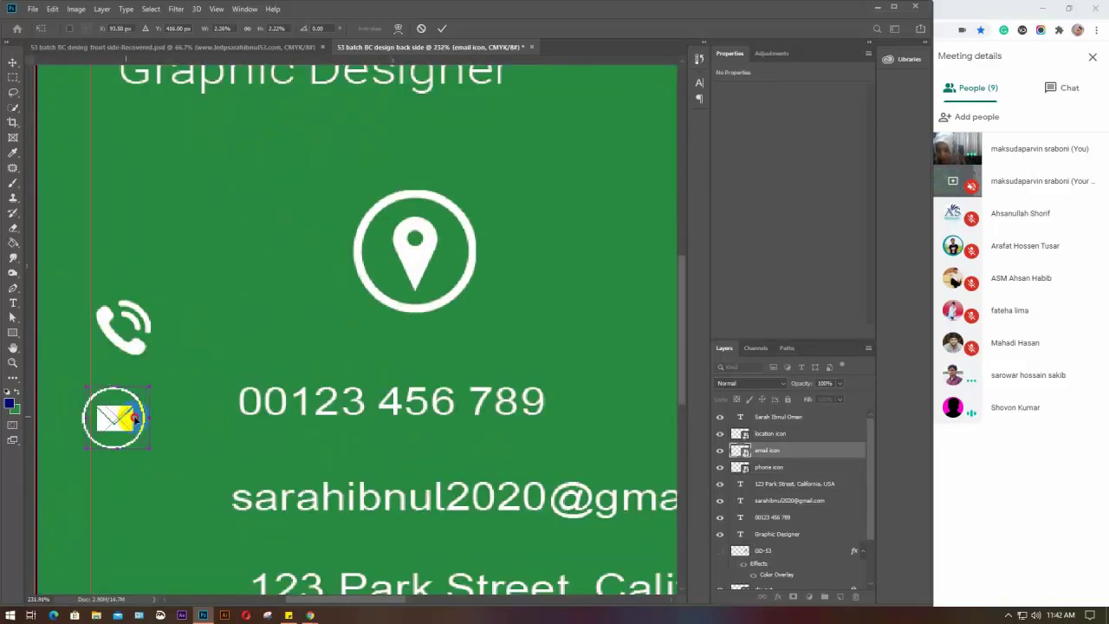
pyautogui.moveTo(127, 420); pyautogui.dragTo(139, 419)
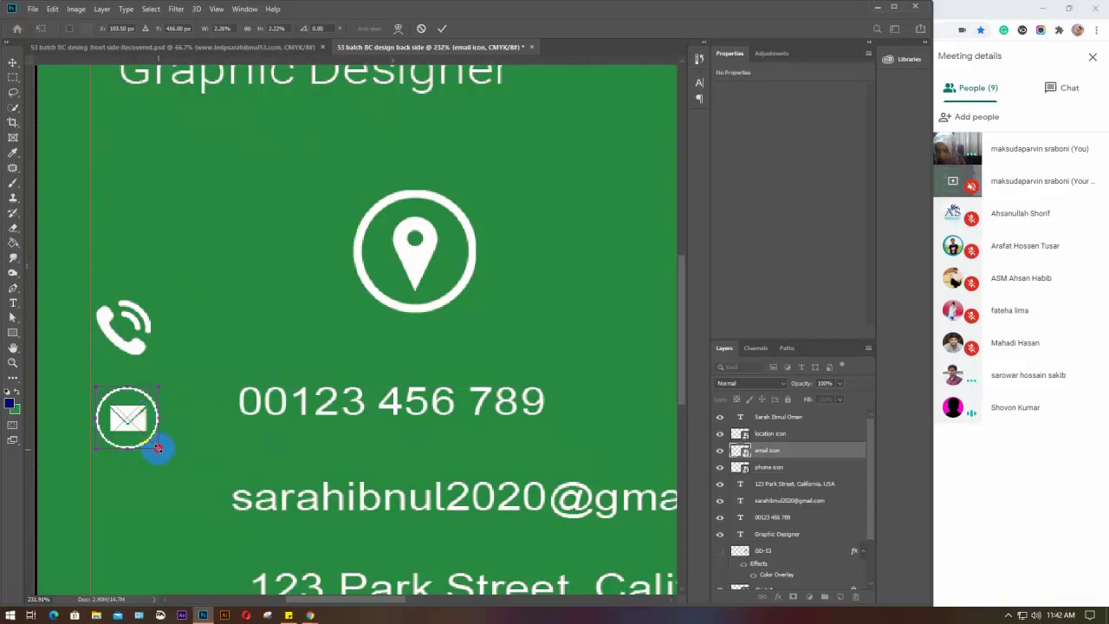
pyautogui.moveTo(158, 447); pyautogui.dragTo(156, 439)
pyautogui.press('Return')
pyautogui.click(130, 404)
pyautogui.hotkey('ctrl', 't')
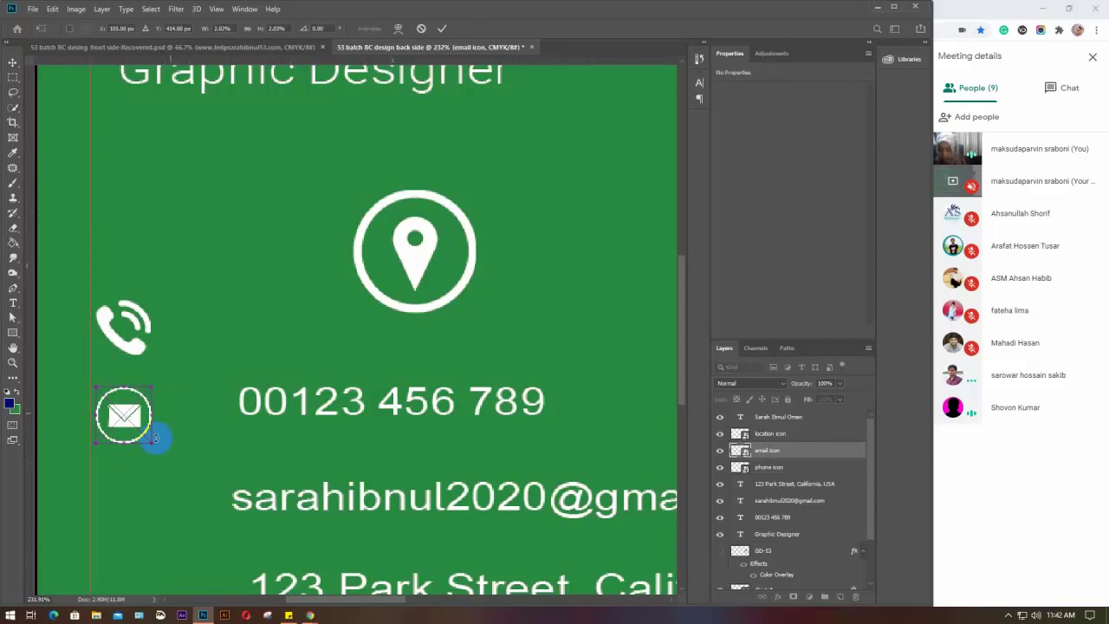
pyautogui.press('Return')
# Move the location icon below the email icon and shrink it to match
pyautogui.click(421, 235)
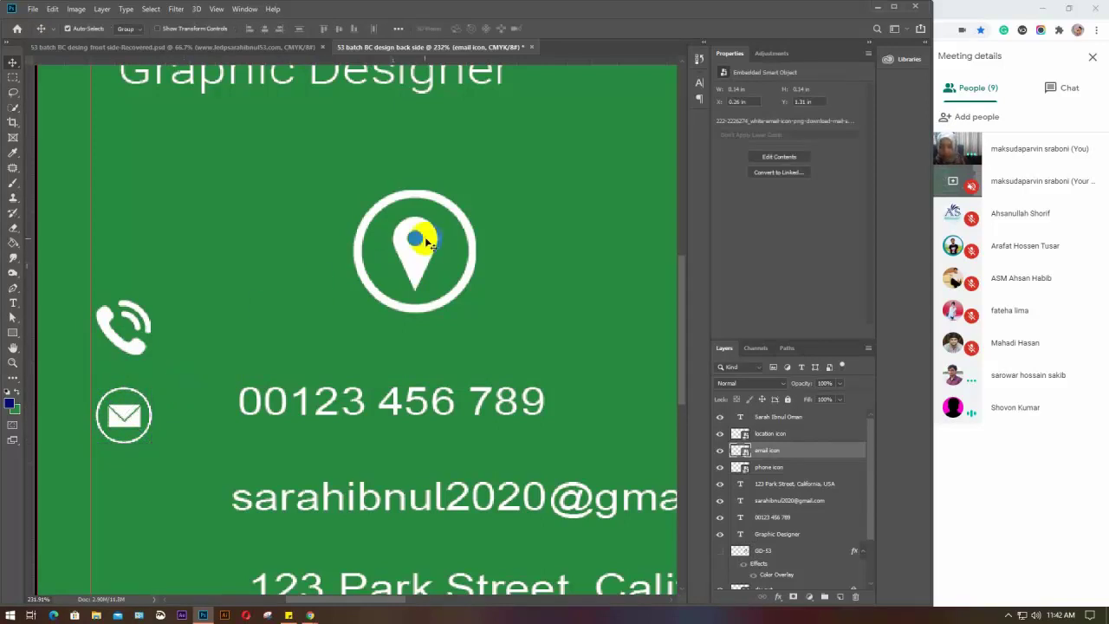
pyautogui.moveTo(282, 414); pyautogui.dragTo(158, 494)
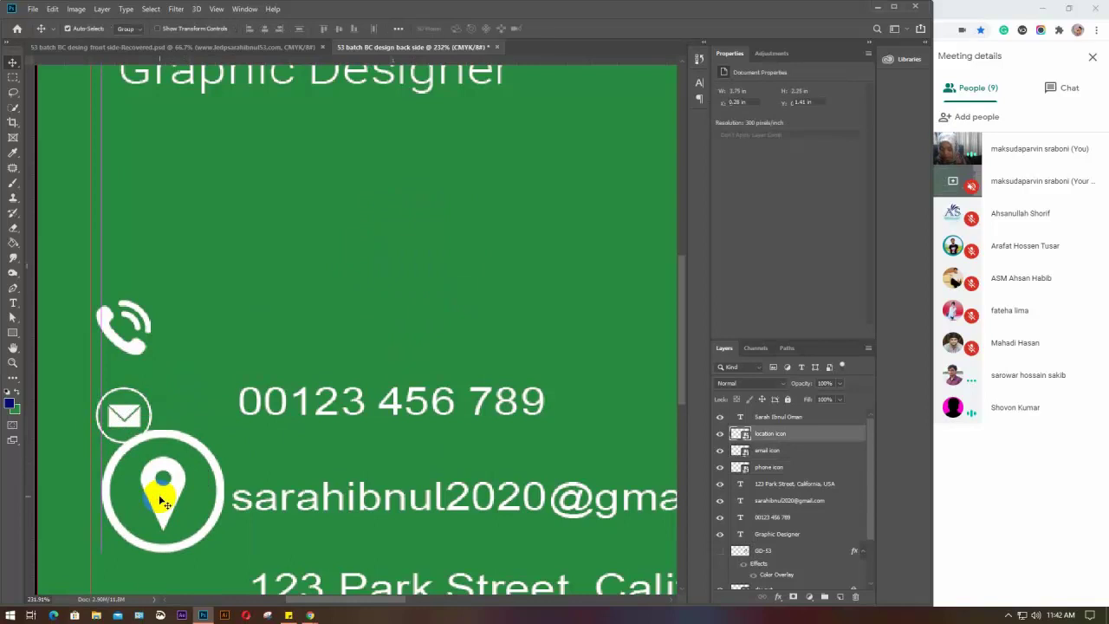
pyautogui.hotkey('ctrl', 't')
pyautogui.moveTo(222, 551); pyautogui.dragTo(126, 502)
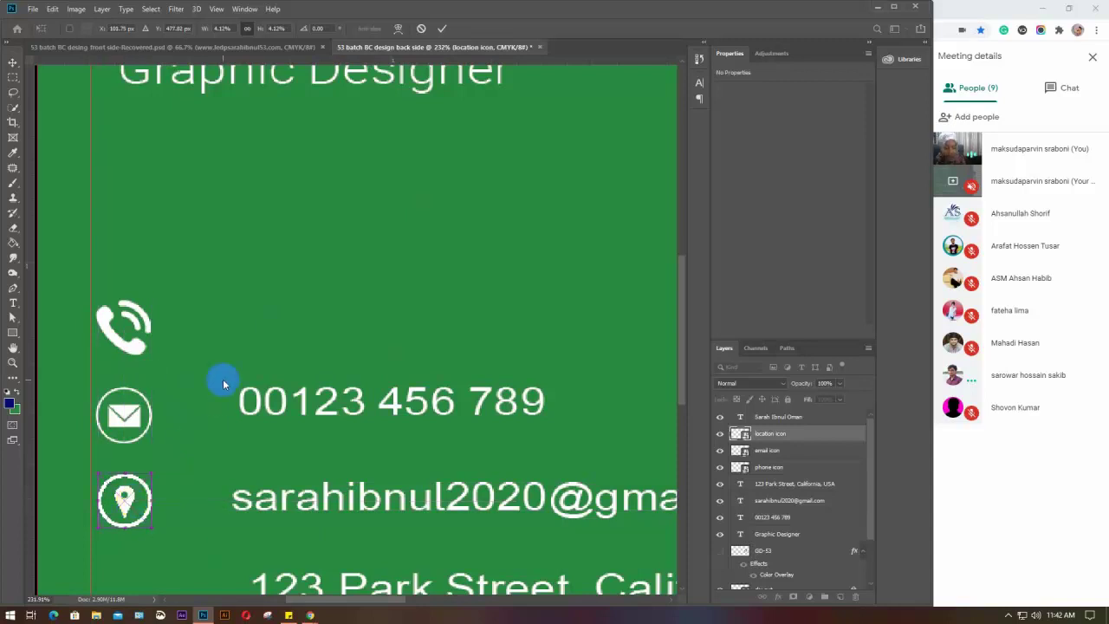
pyautogui.press('Return')
pyautogui.scroll(-5, 222, 377)
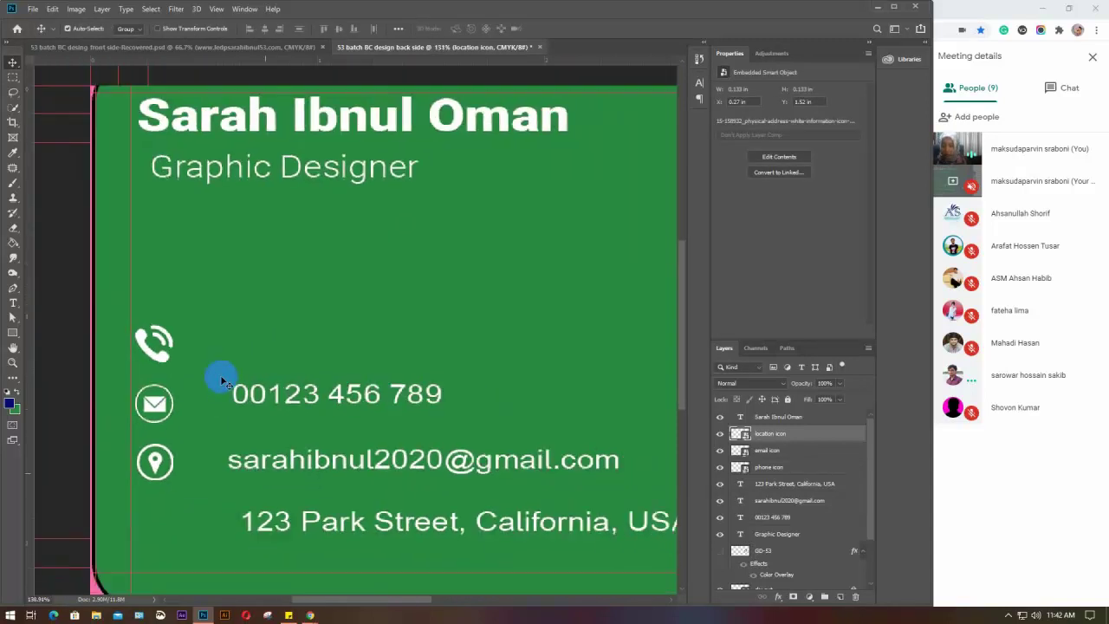
# Drag the location, email and phone icons level with their contact lines, then shift the name left
pyautogui.scroll(-1, 222, 378)
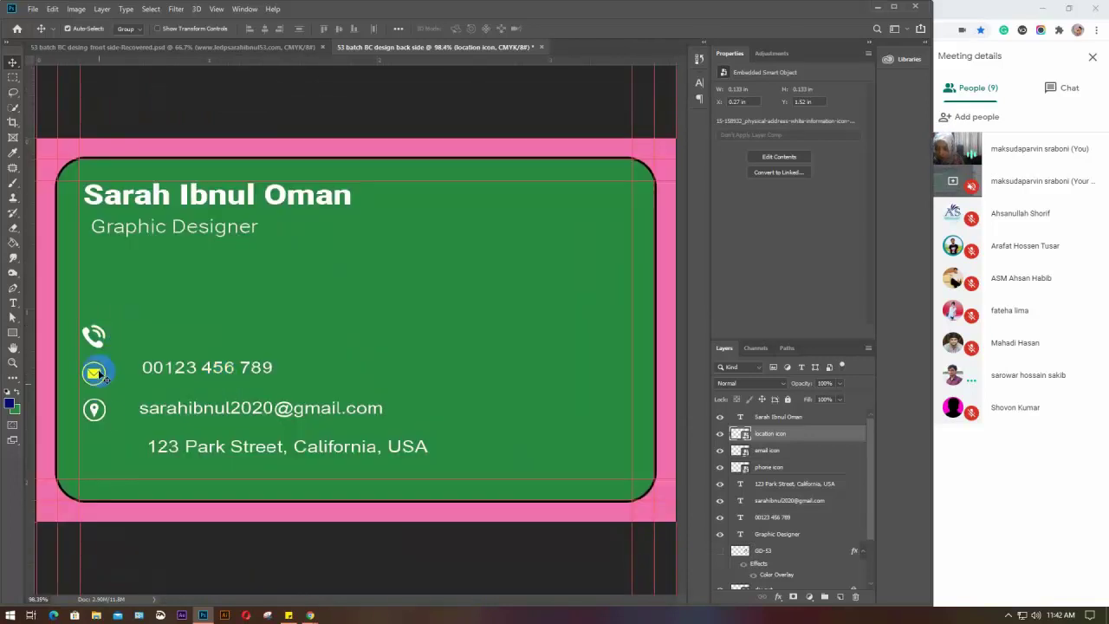
pyautogui.moveTo(93, 409); pyautogui.dragTo(93, 460)
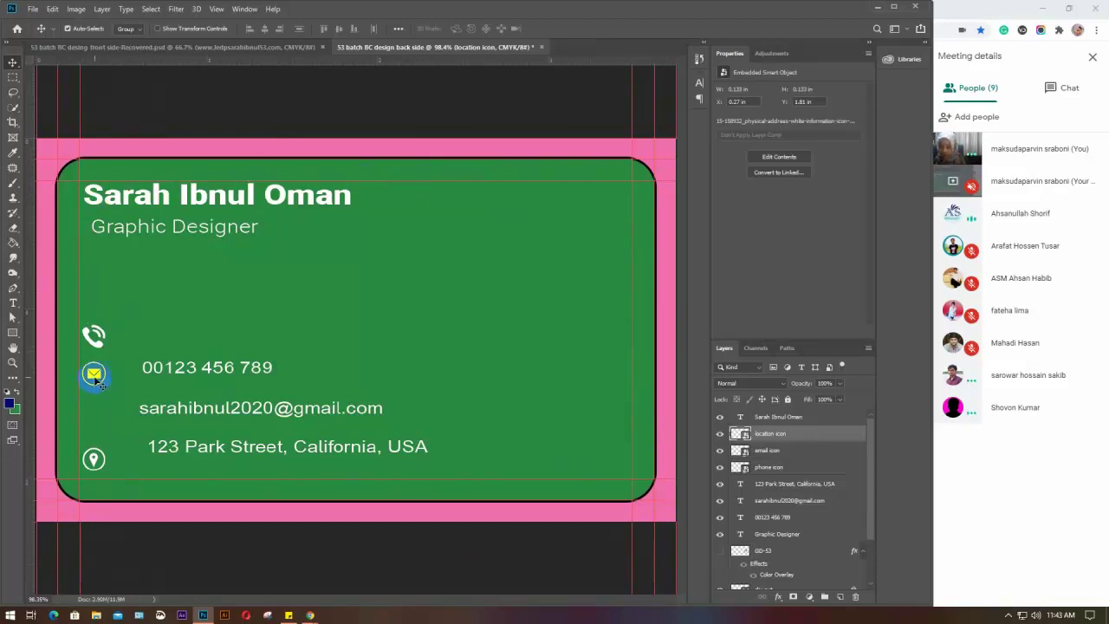
pyautogui.moveTo(96, 381); pyautogui.dragTo(95, 426)
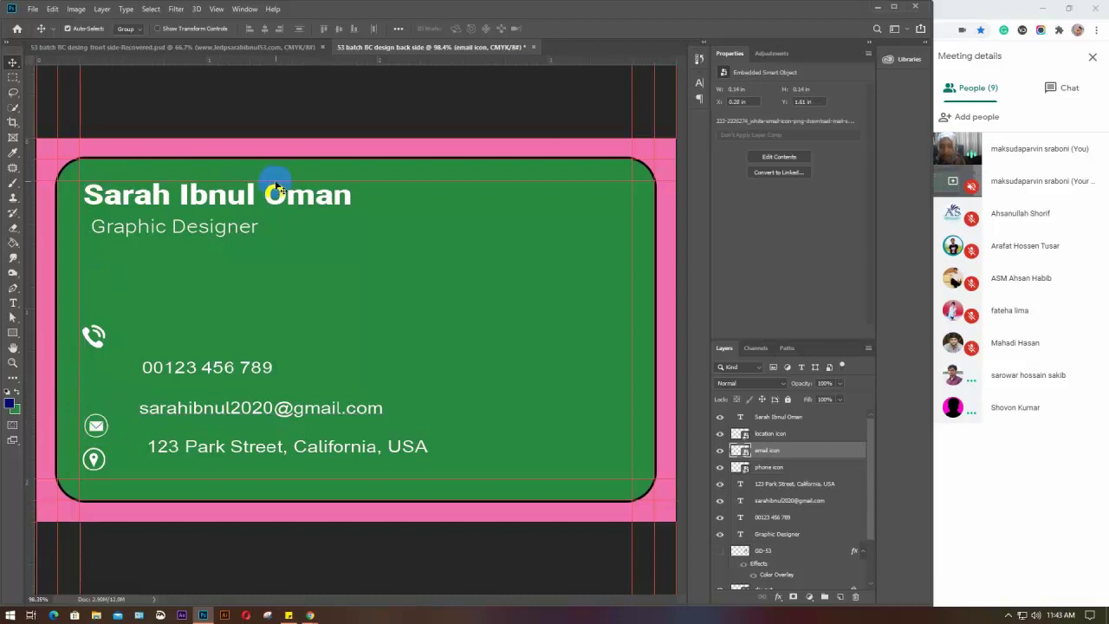
pyautogui.click(95, 348)
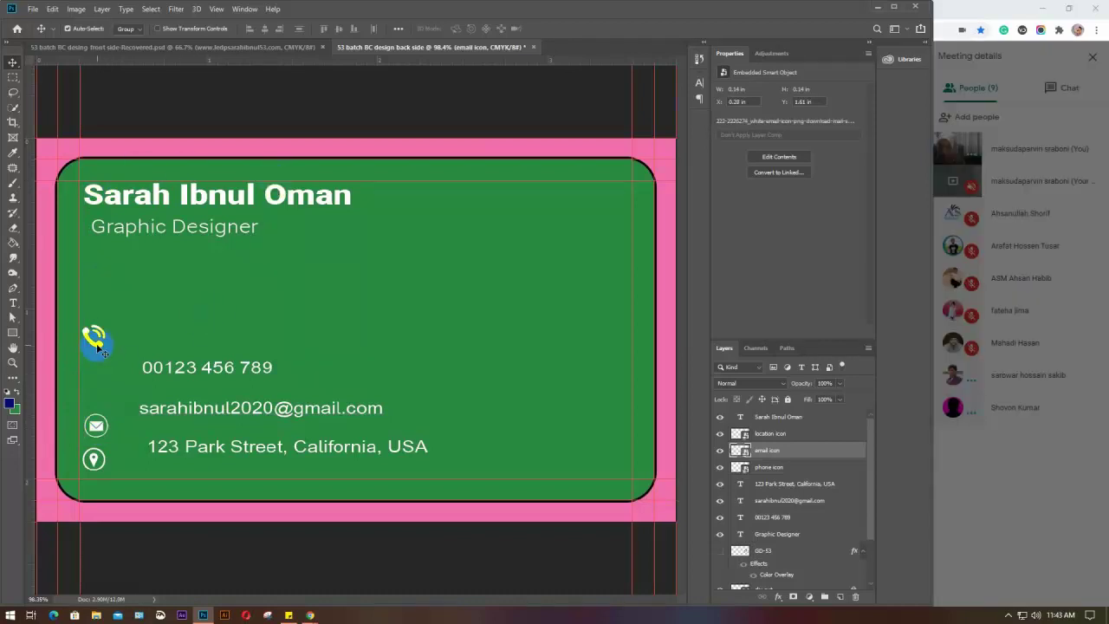
pyautogui.moveTo(97, 381); pyautogui.dragTo(95, 384)
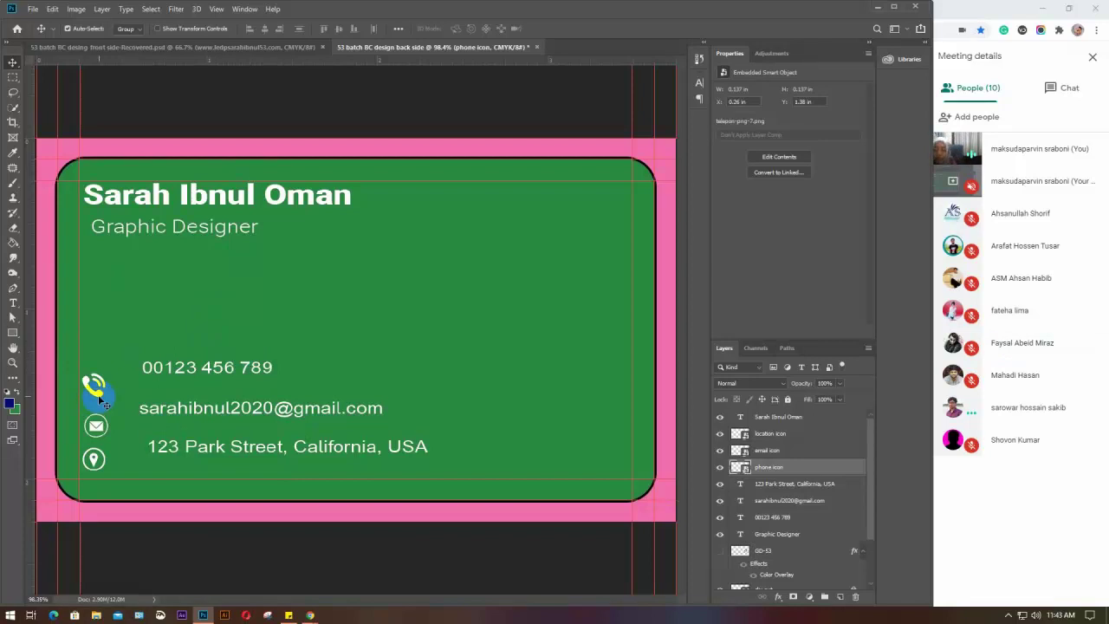
pyautogui.moveTo(102, 396); pyautogui.dragTo(87, 395)
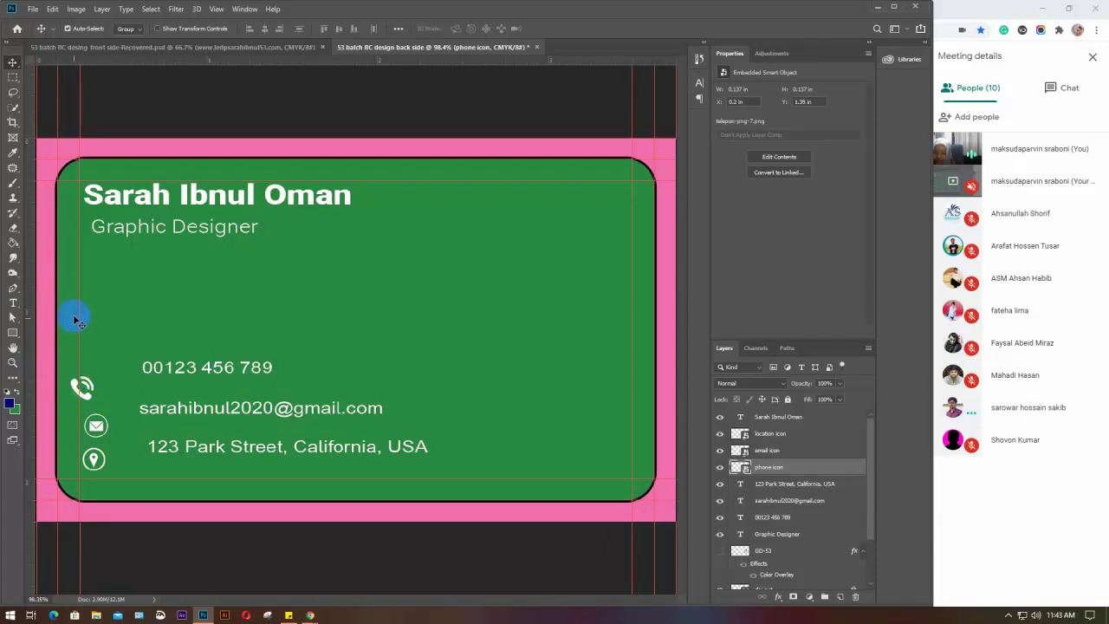
pyautogui.moveTo(107, 194); pyautogui.dragTo(93, 199)
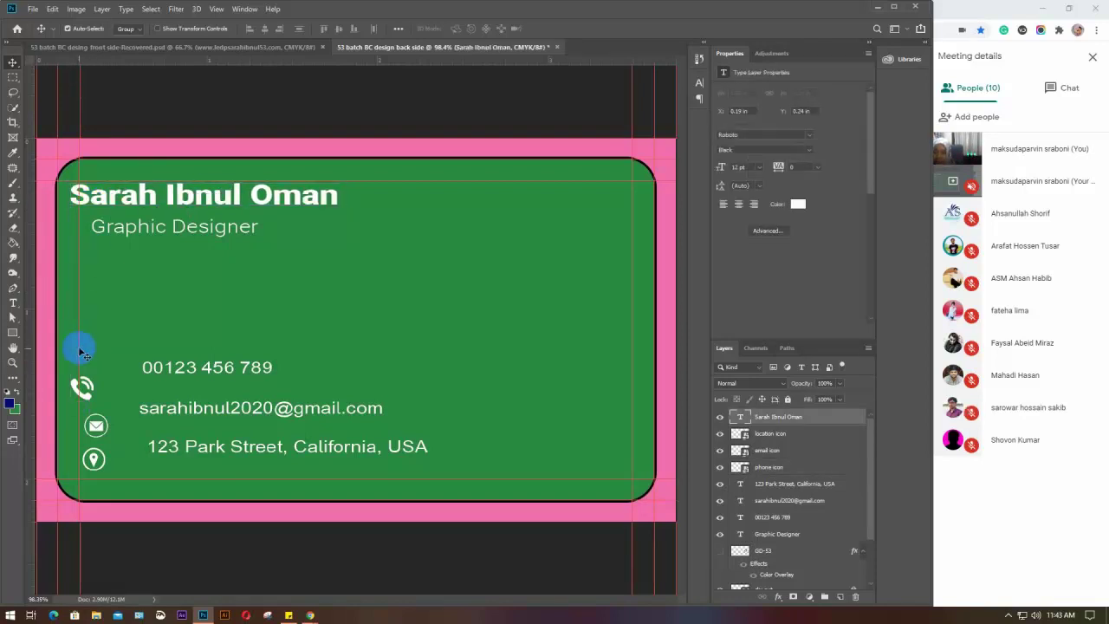
# Reposition the name so it lines up with Graphic Designer
pyautogui.press('Left')
pyautogui.press('Left')
pyautogui.press('Left')
pyautogui.press('Left')
pyautogui.press('Left')
pyautogui.press('Left')
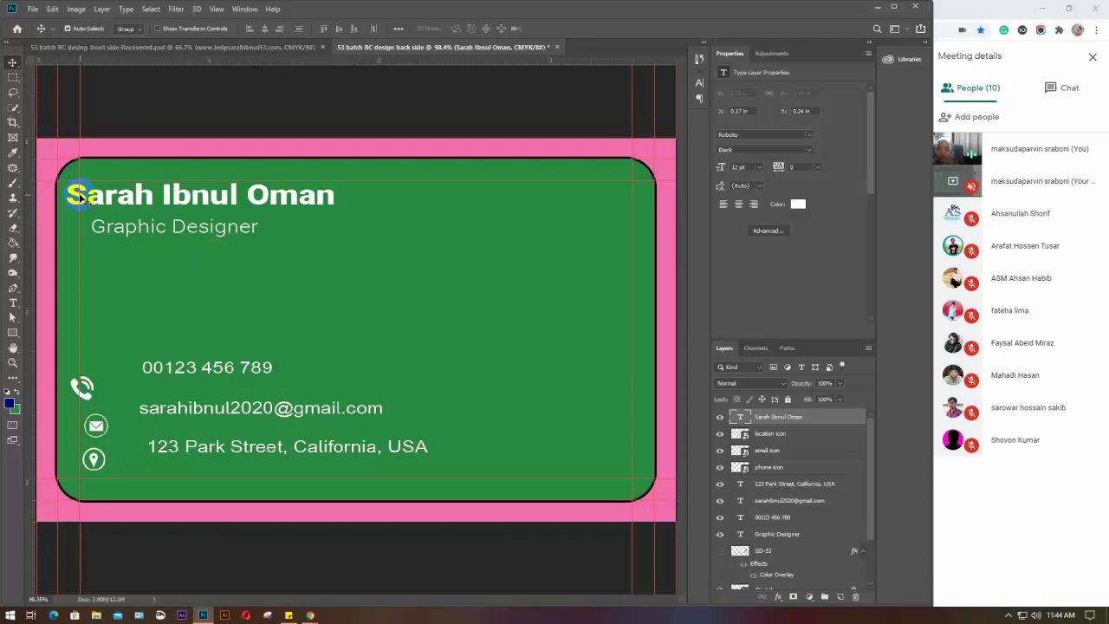
pyautogui.moveTo(97, 199); pyautogui.dragTo(87, 199)
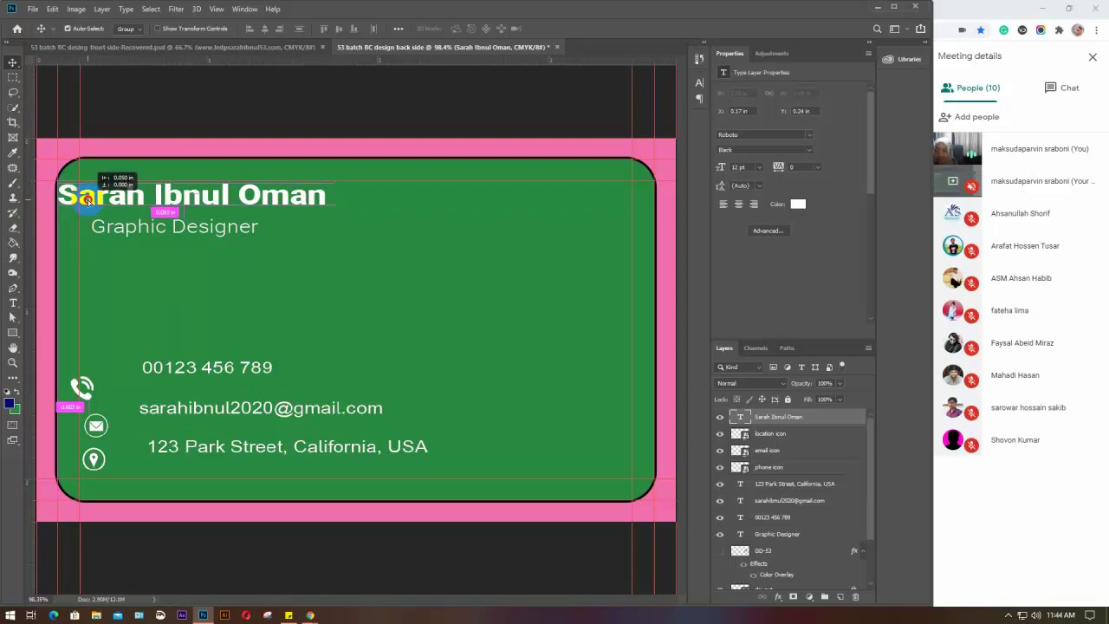
pyautogui.hotkey('ctrl', 'z')
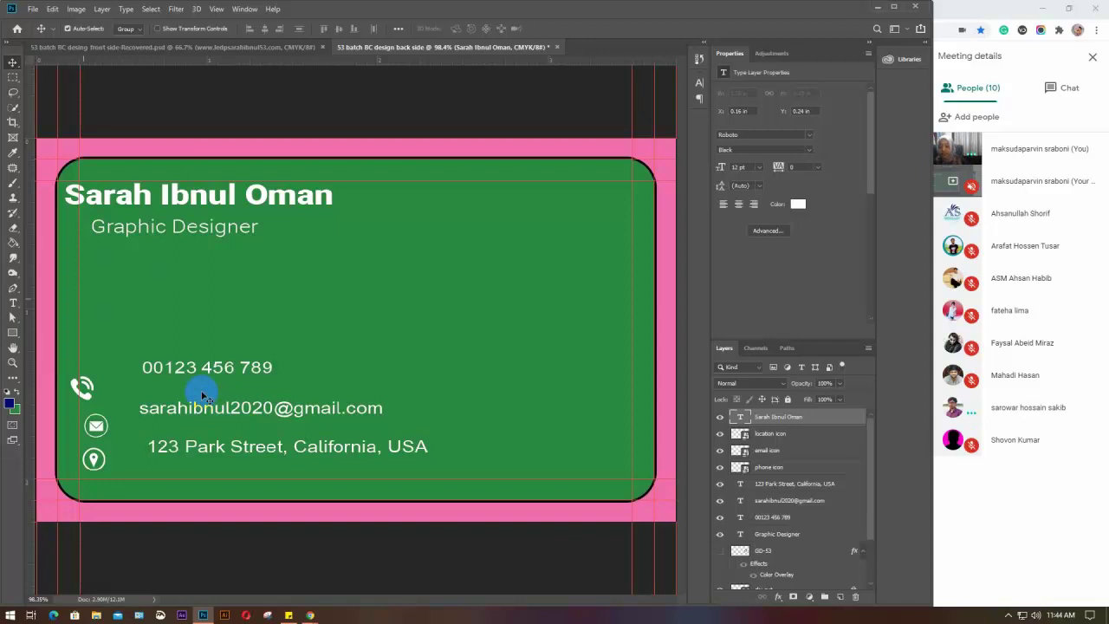
pyautogui.moveTo(118, 200); pyautogui.dragTo(137, 209)
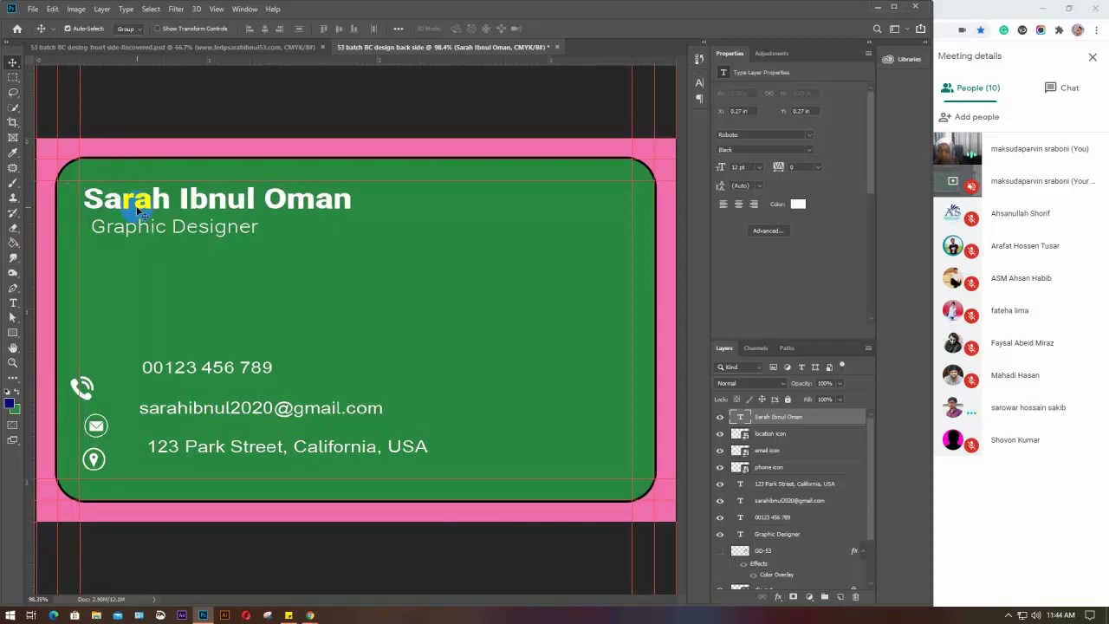
# Select the three contact icons and apply Align Horizontal Centers and Distribute Vertical Centers
pyautogui.moveTo(86, 396); pyautogui.dragTo(100, 394)
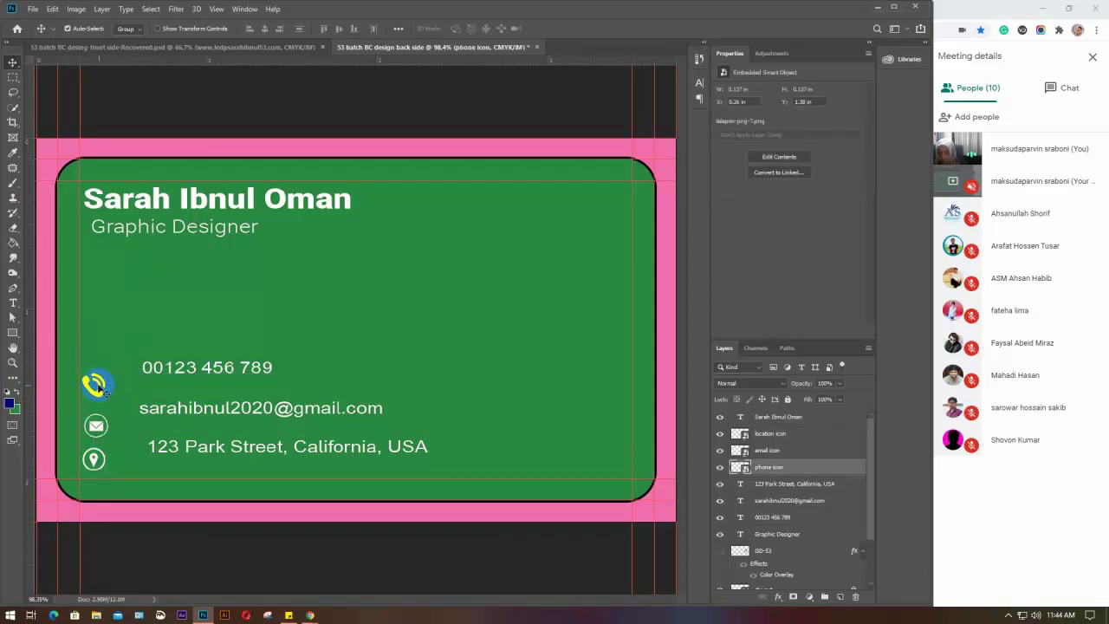
pyautogui.moveTo(97, 426); pyautogui.dragTo(103, 426)
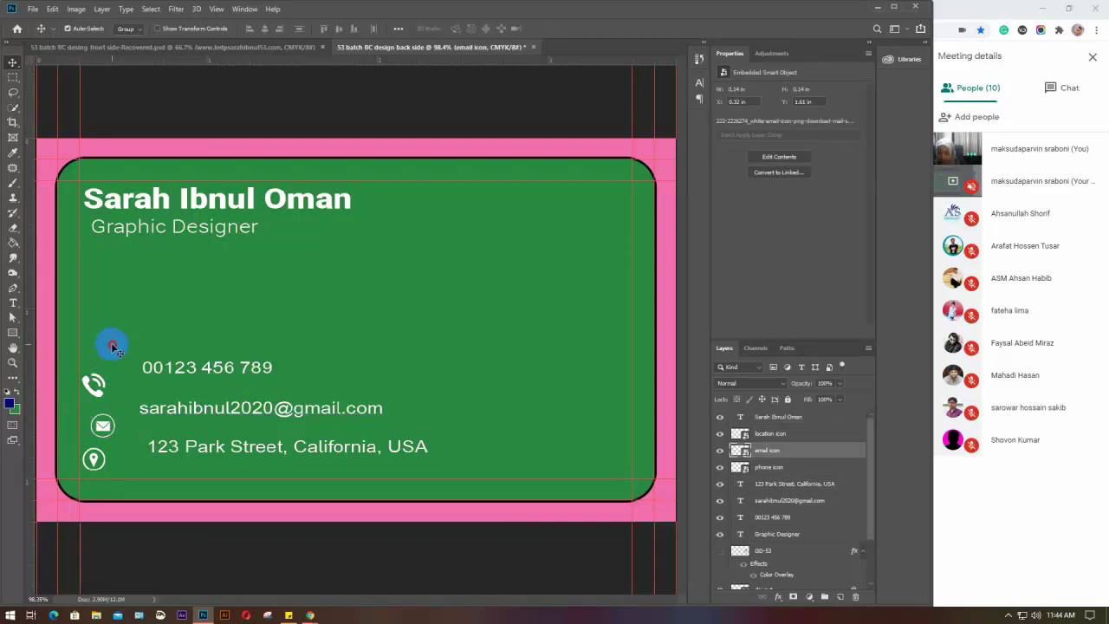
pyautogui.moveTo(112, 345); pyautogui.dragTo(91, 476)
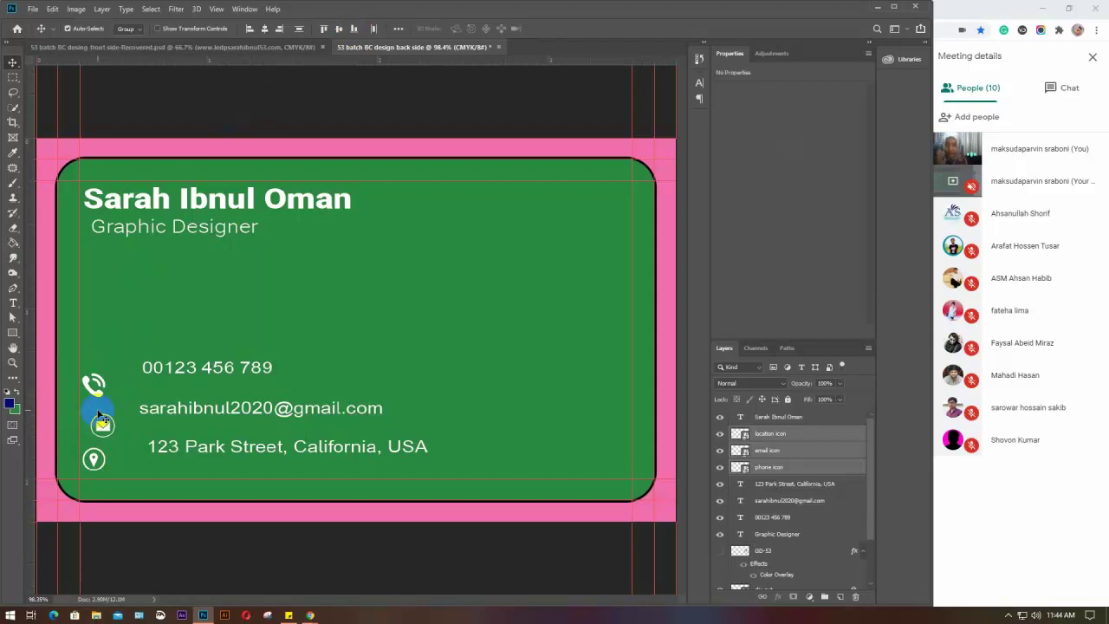
pyautogui.click(265, 30)
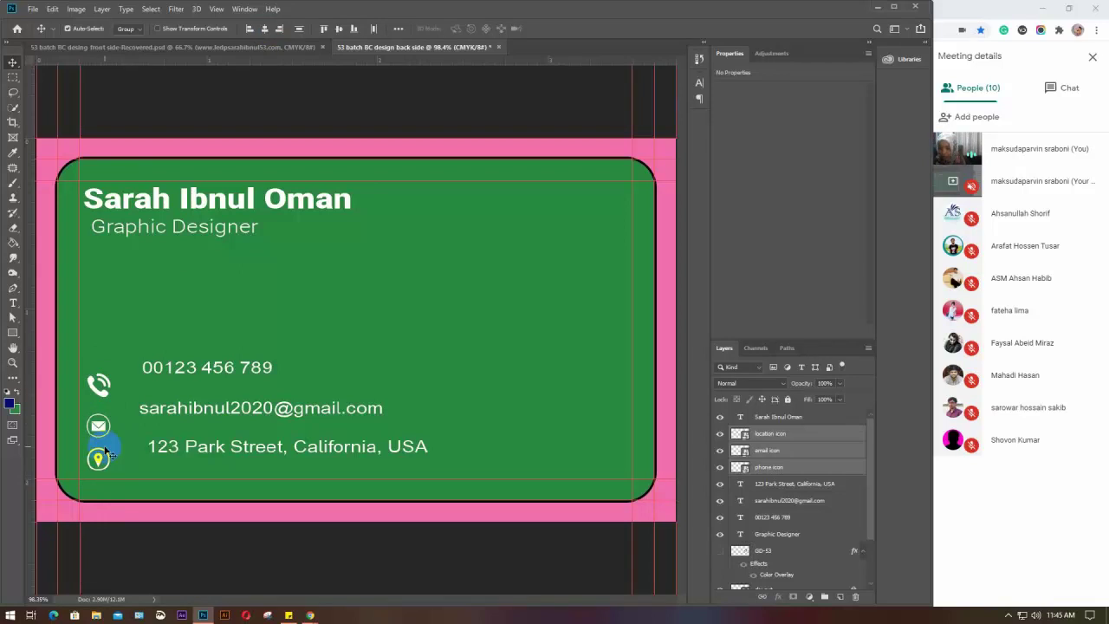
pyautogui.click(299, 29)
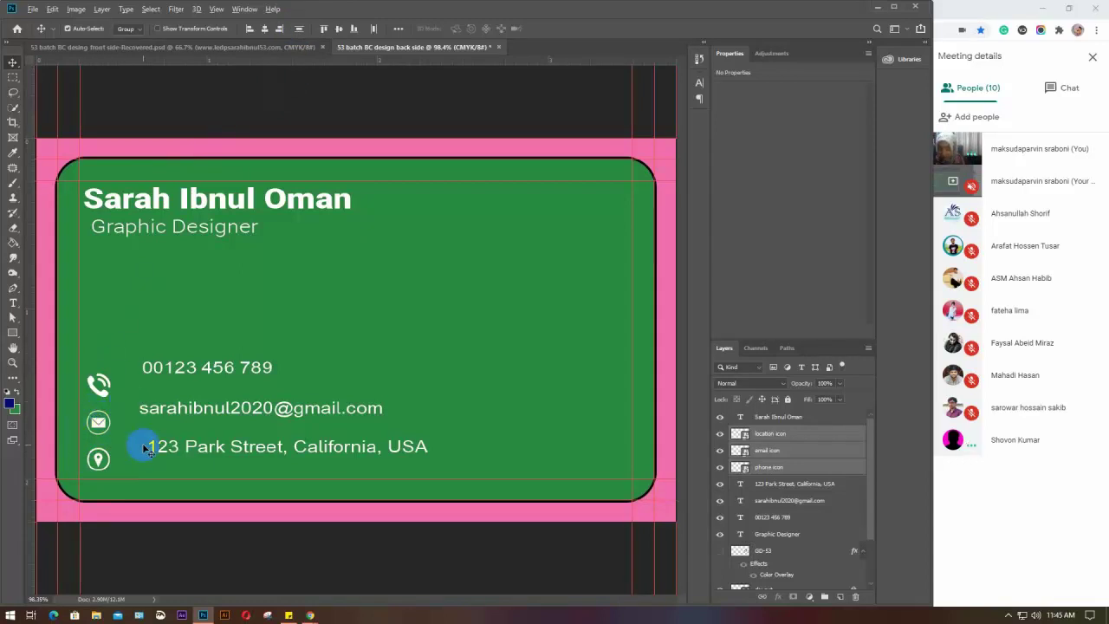
pyautogui.scroll(2, 118, 422)
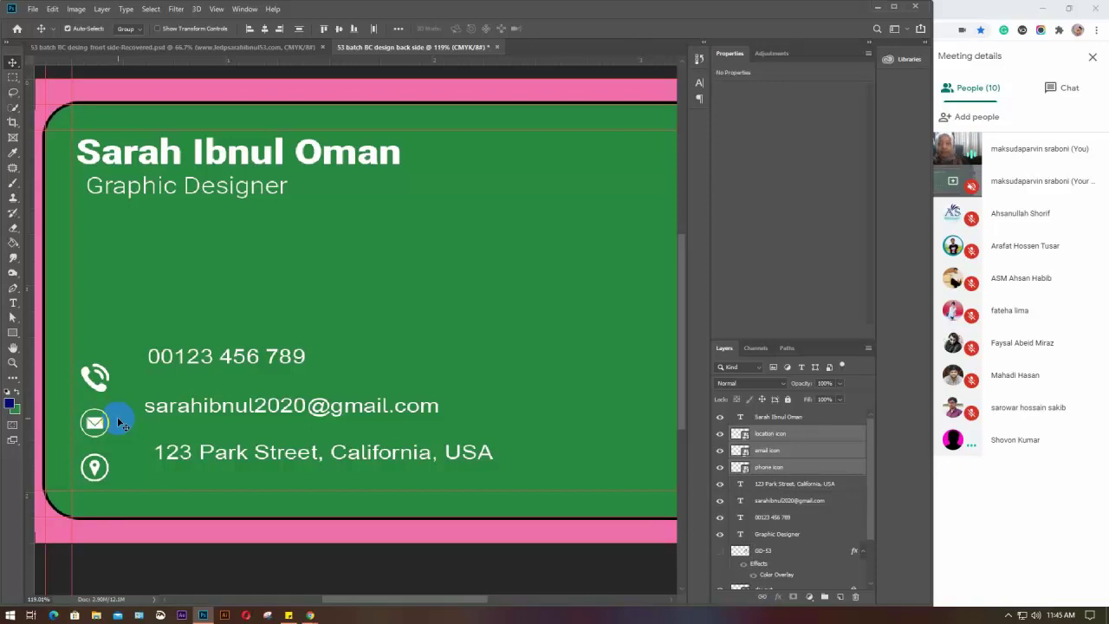
pyautogui.click(13, 333)
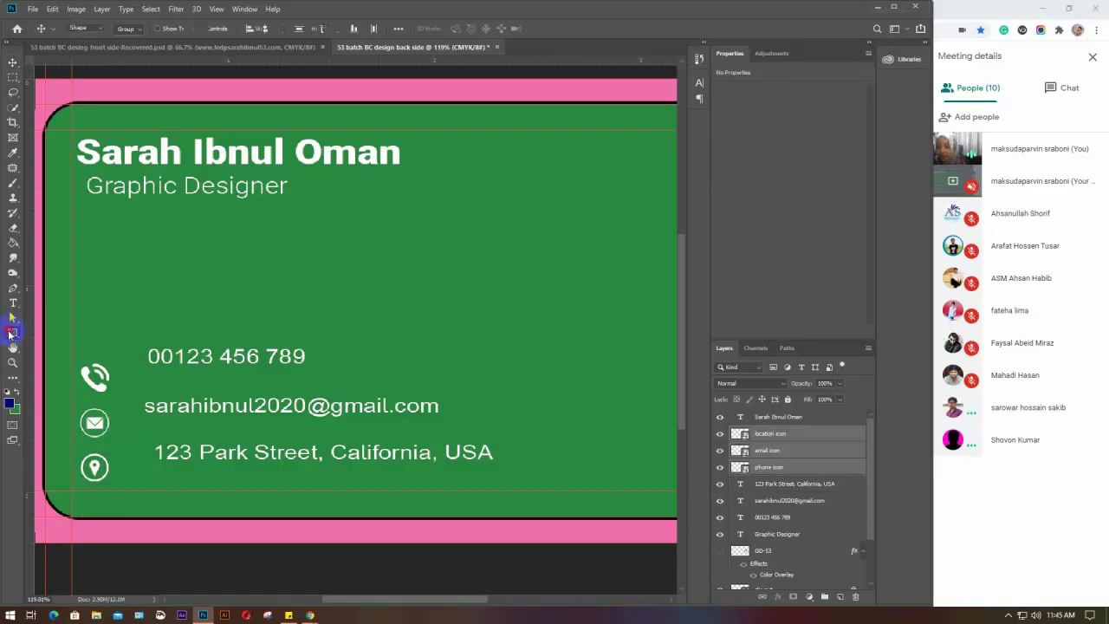
pyautogui.click(61, 387)
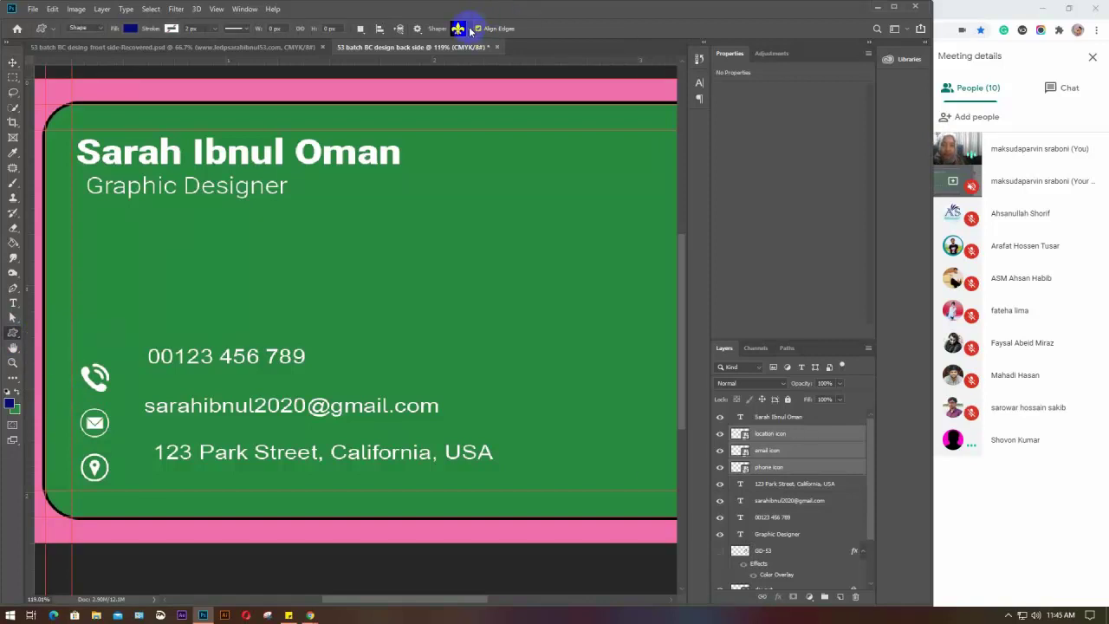
pyautogui.click(466, 31)
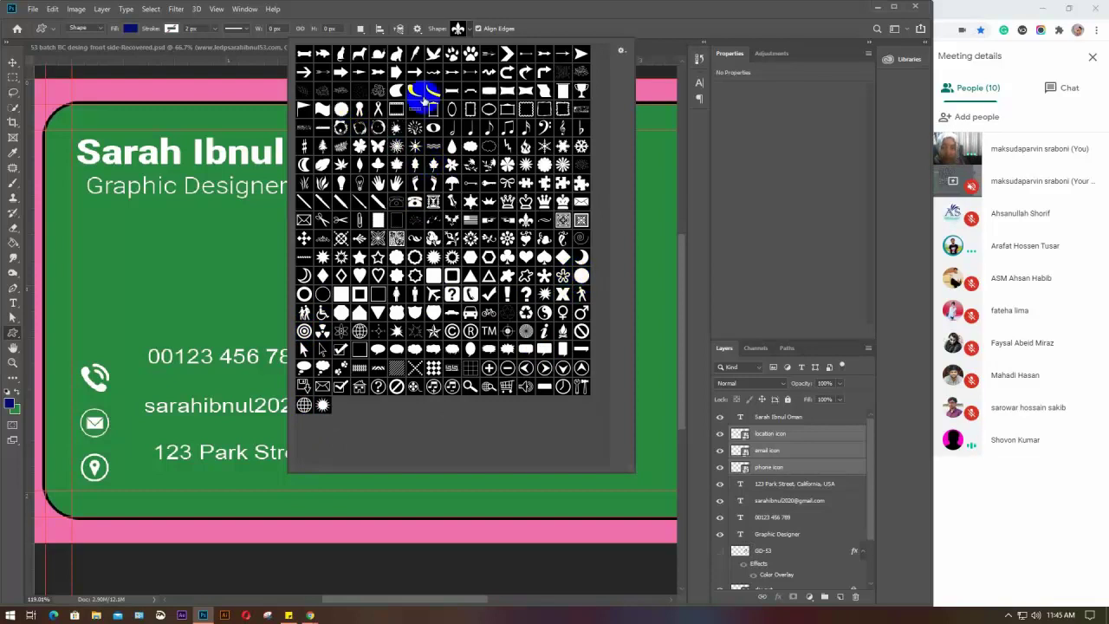
pyautogui.click(470, 32)
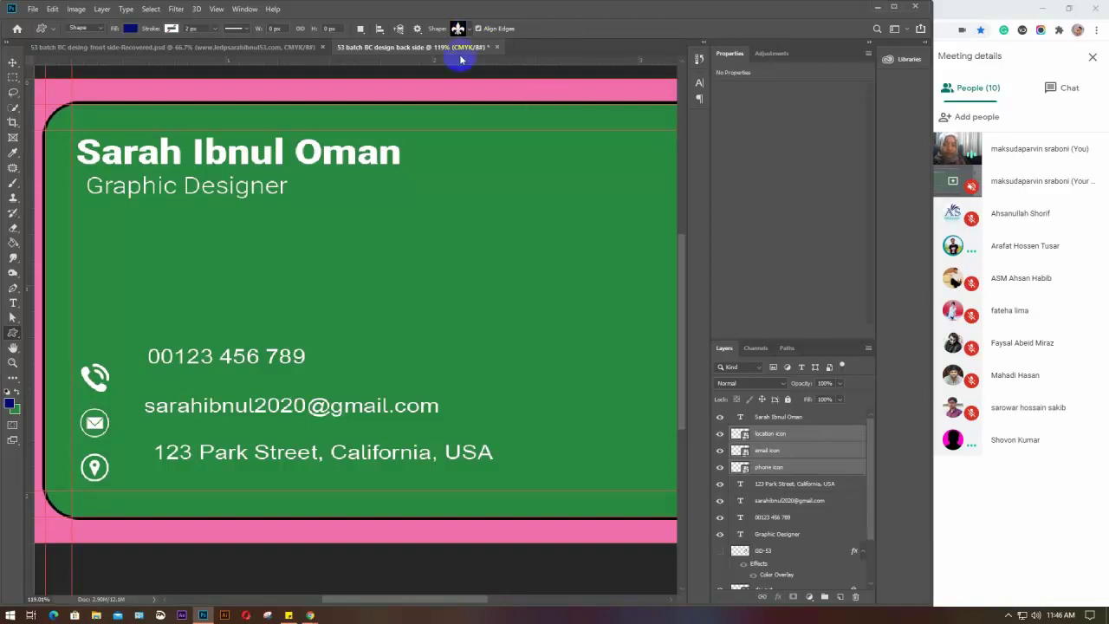
# In a new Chrome tab, search for 'custom shapes free download'
pyautogui.doubleClick(974, 10)
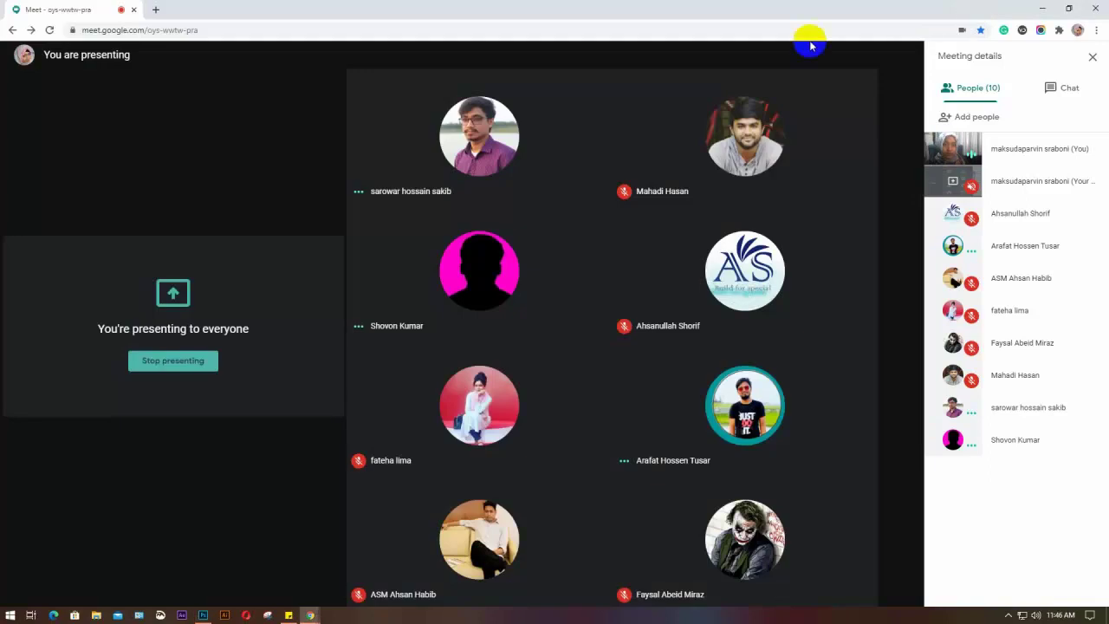
pyautogui.click(156, 11)
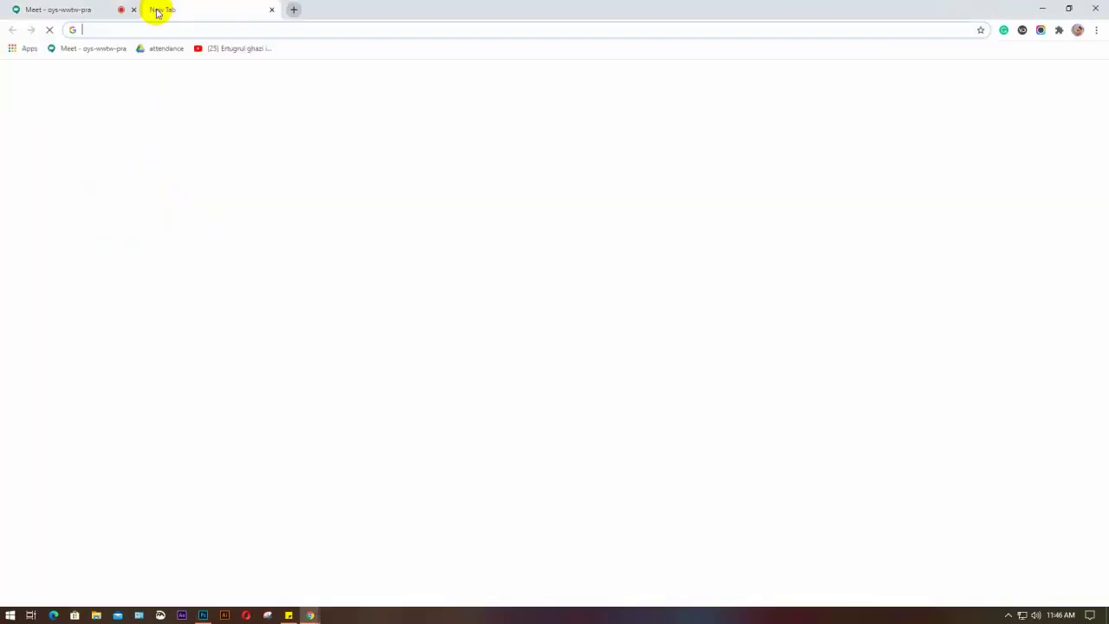
pyautogui.write('cus')
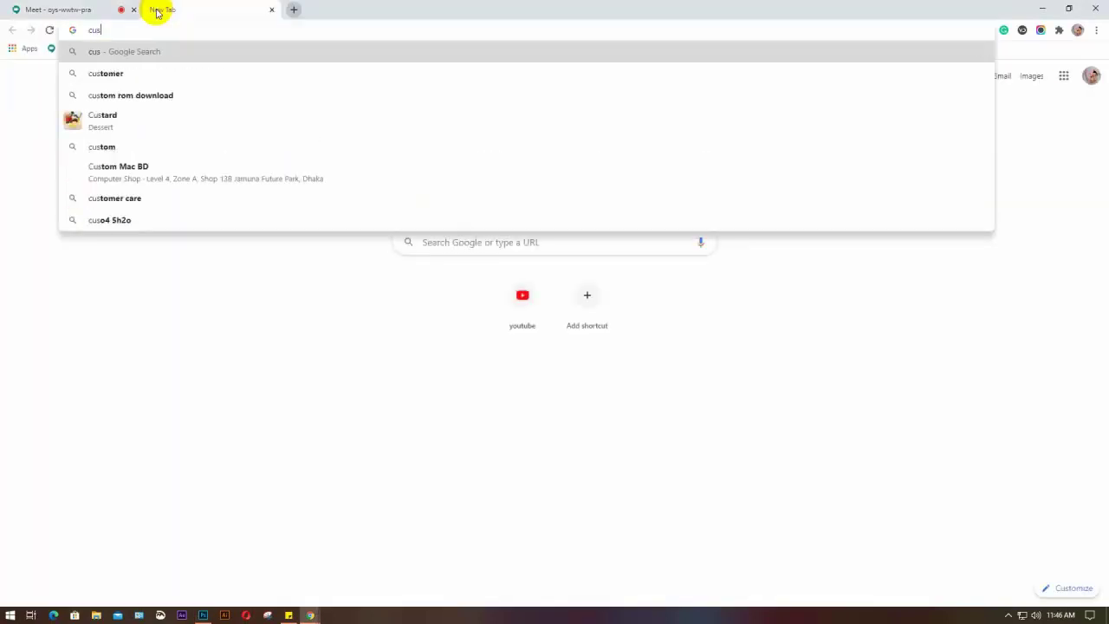
pyautogui.write('tome')
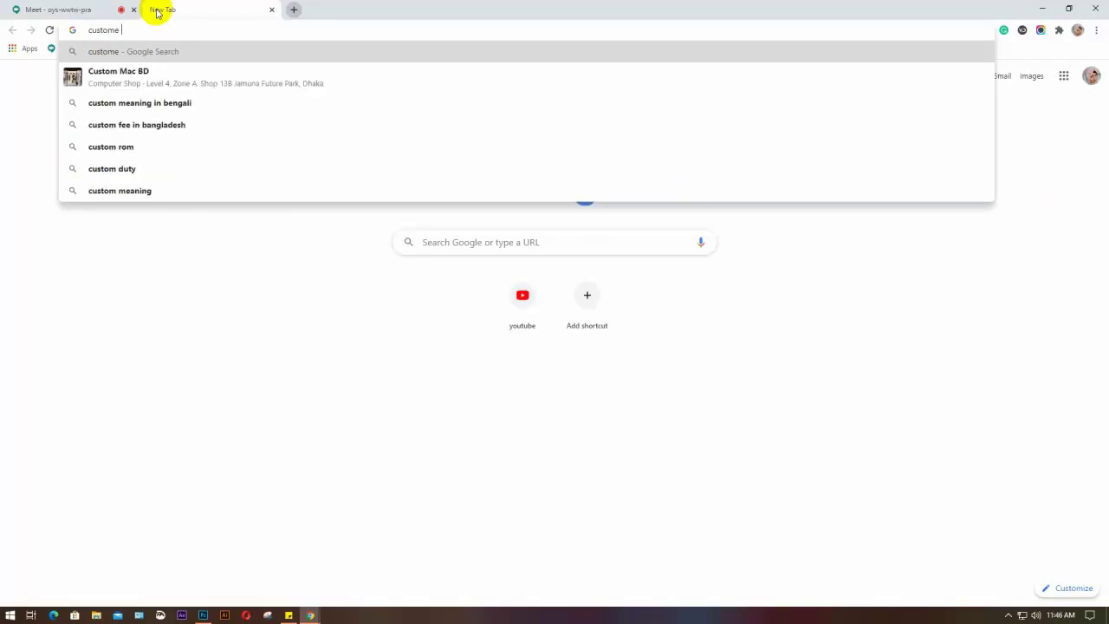
pyautogui.write(' sape fr')
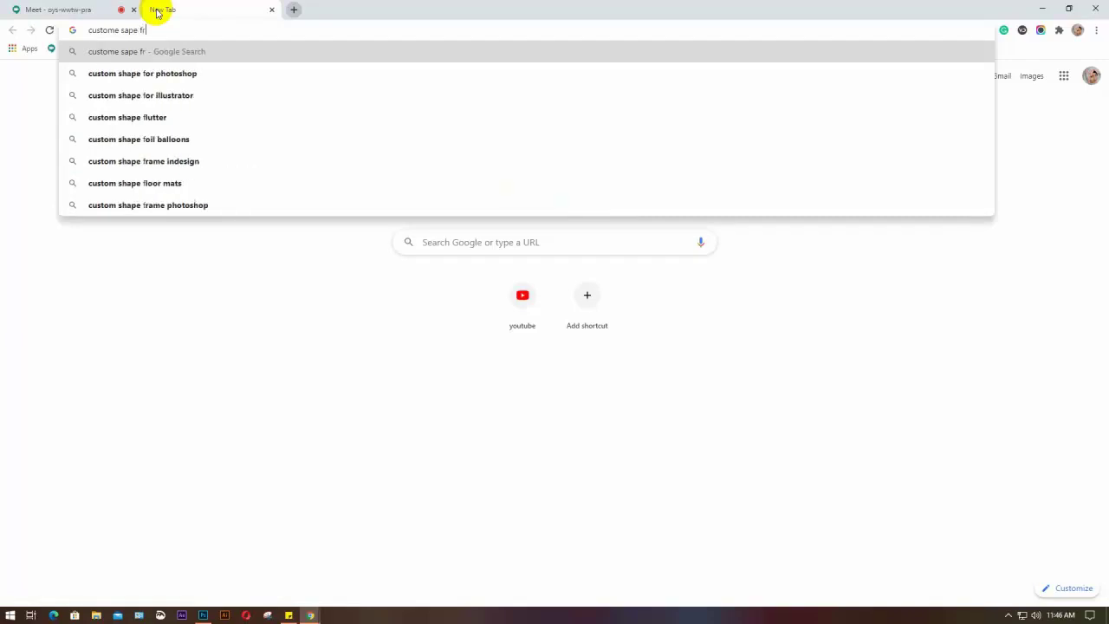
pyautogui.write('ee')
pyautogui.press('Down')
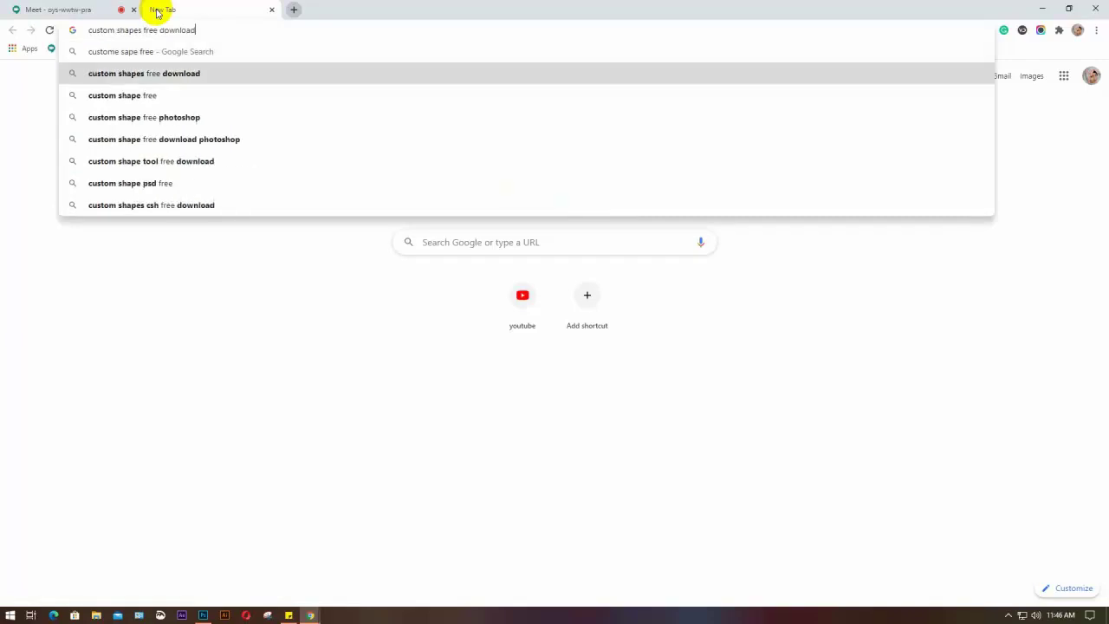
pyautogui.press('Return')
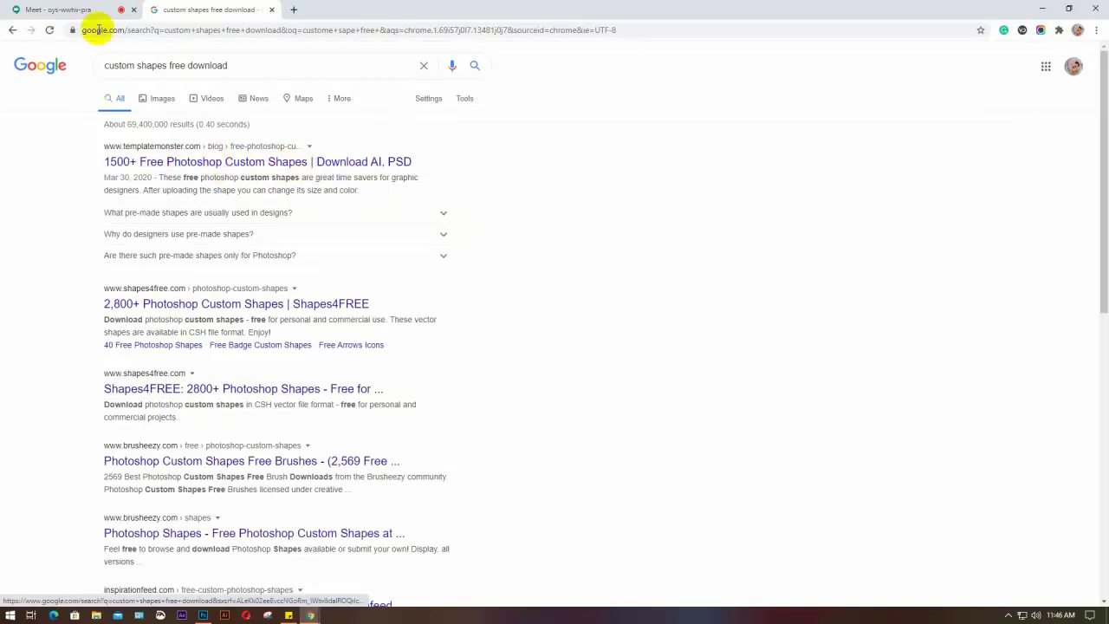
# Switch back to the Photoshop business card document
pyautogui.click(71, 10)
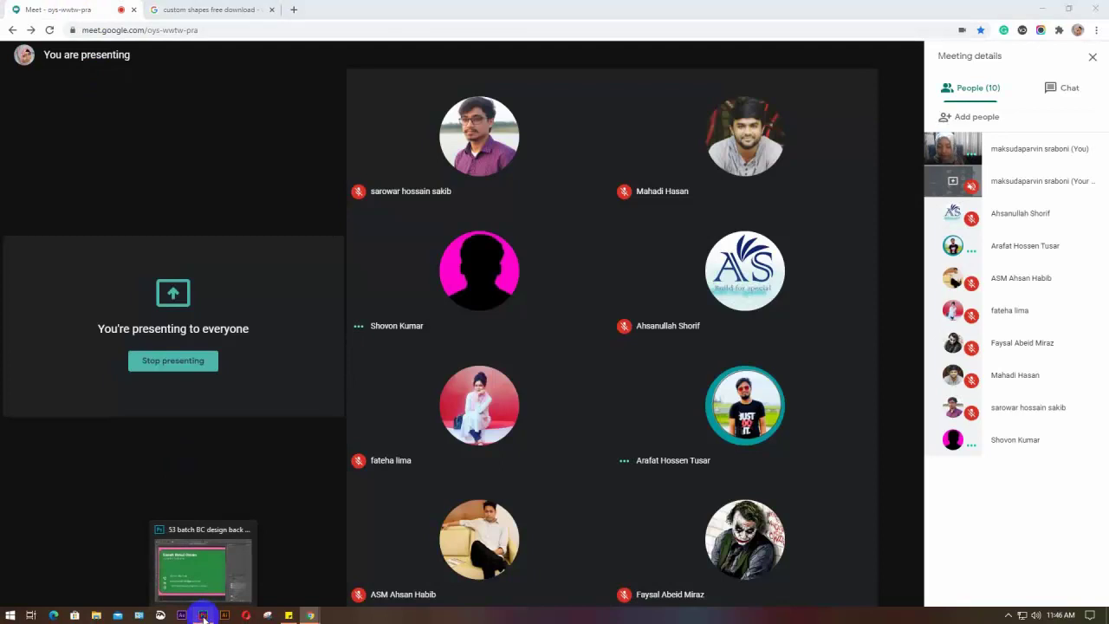
pyautogui.click(203, 613)
pyautogui.click(219, 565)
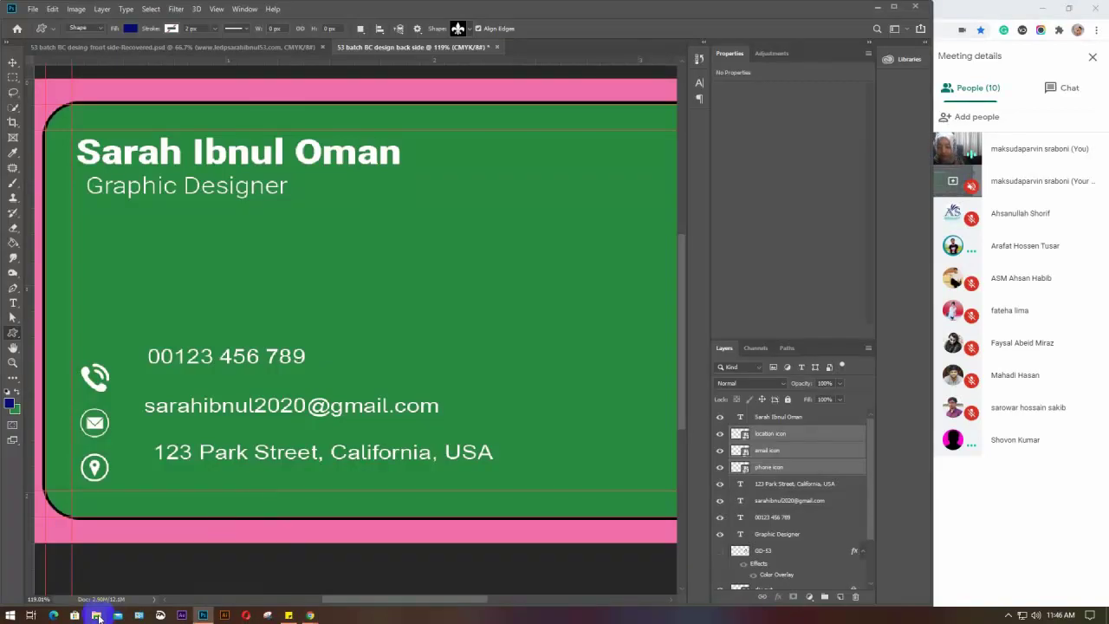
pyautogui.click(96, 616)
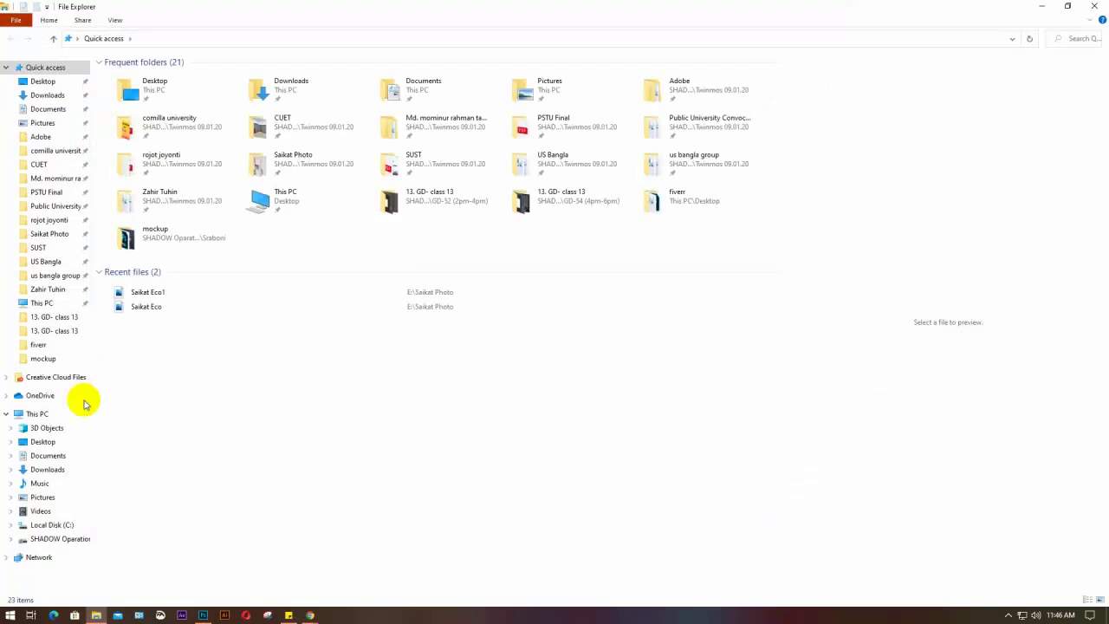
pyautogui.click(47, 526)
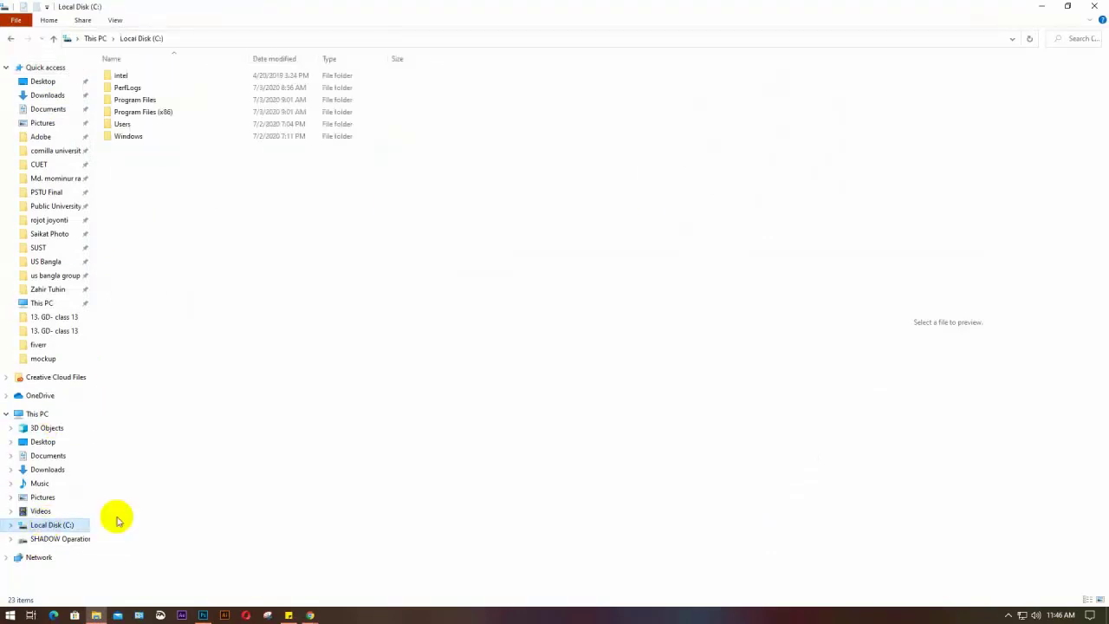
pyautogui.click(168, 114)
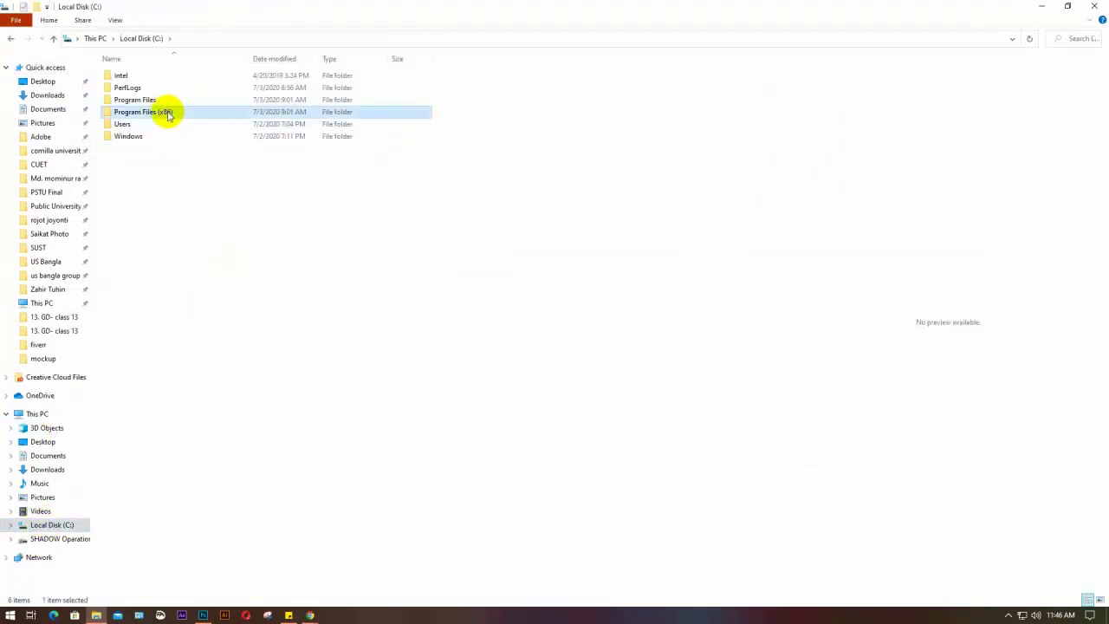
pyautogui.doubleClick(186, 115)
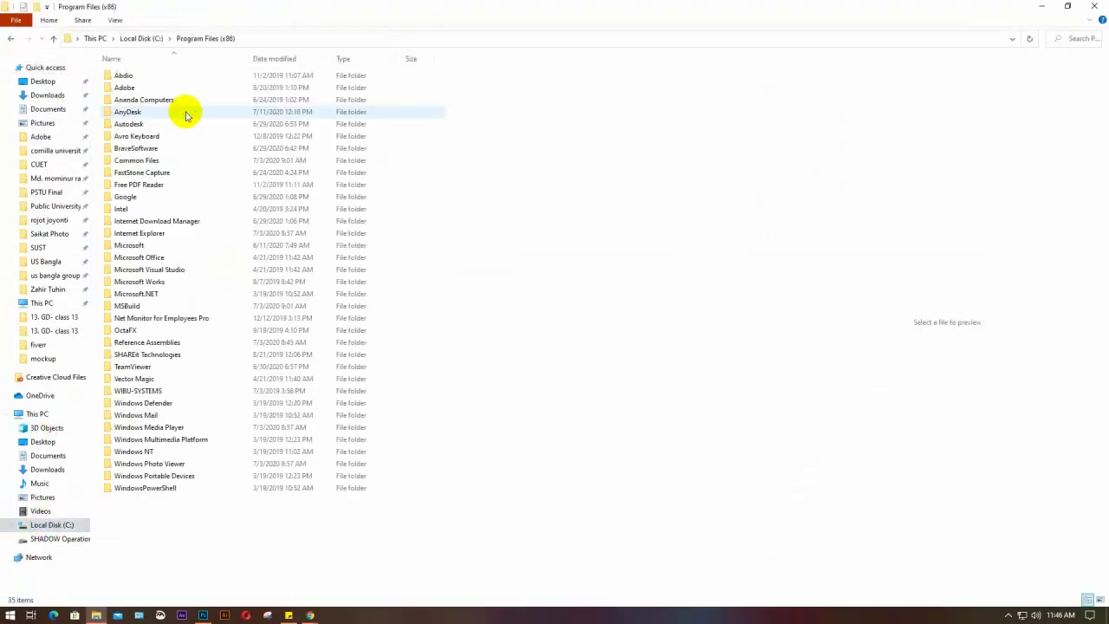
pyautogui.click(143, 90)
pyautogui.doubleClick(144, 90)
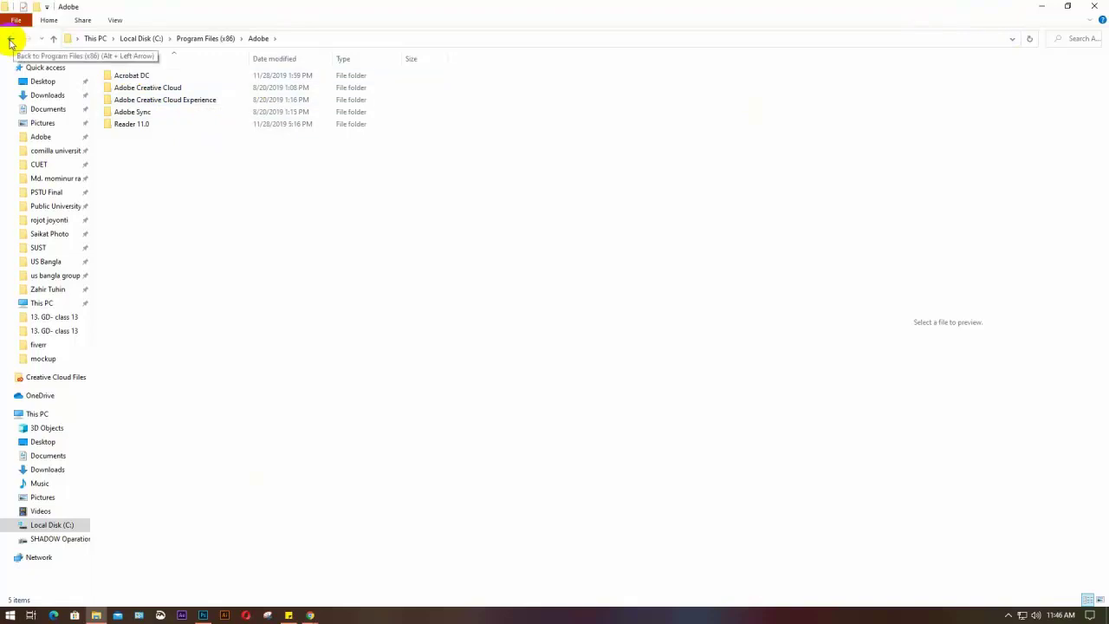
pyautogui.click(1093, 8)
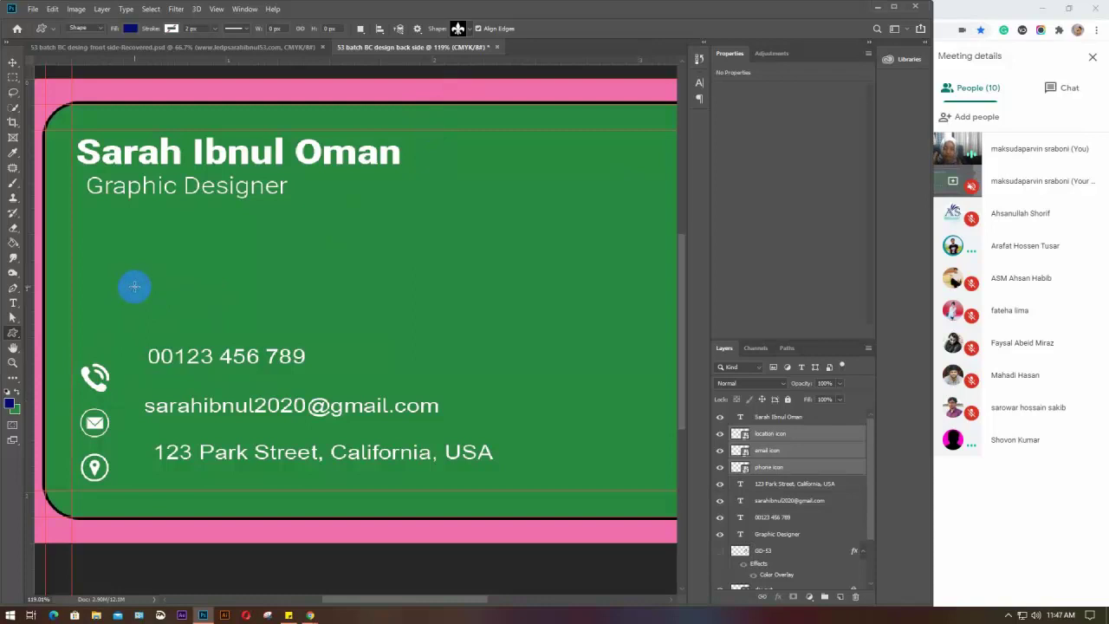
pyautogui.click(460, 30)
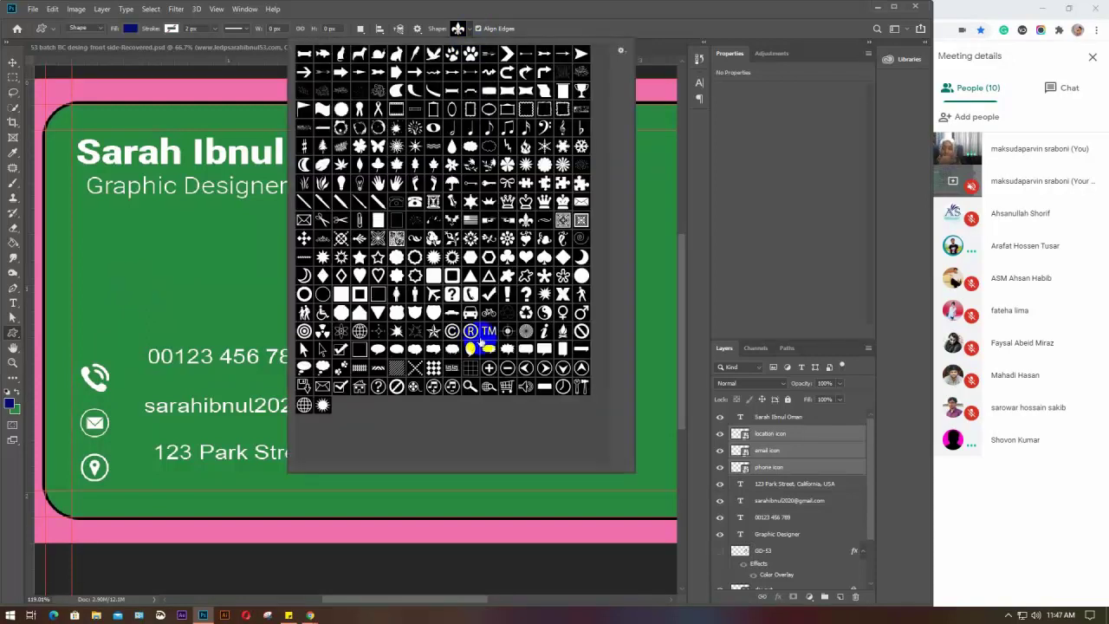
pyautogui.click(621, 52)
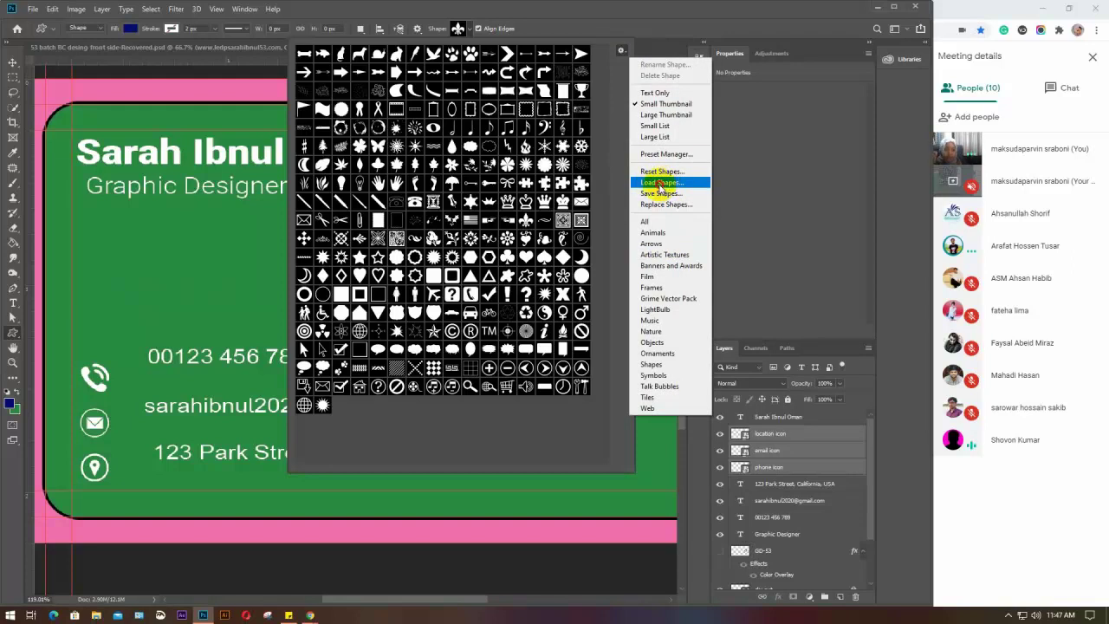
pyautogui.click(660, 185)
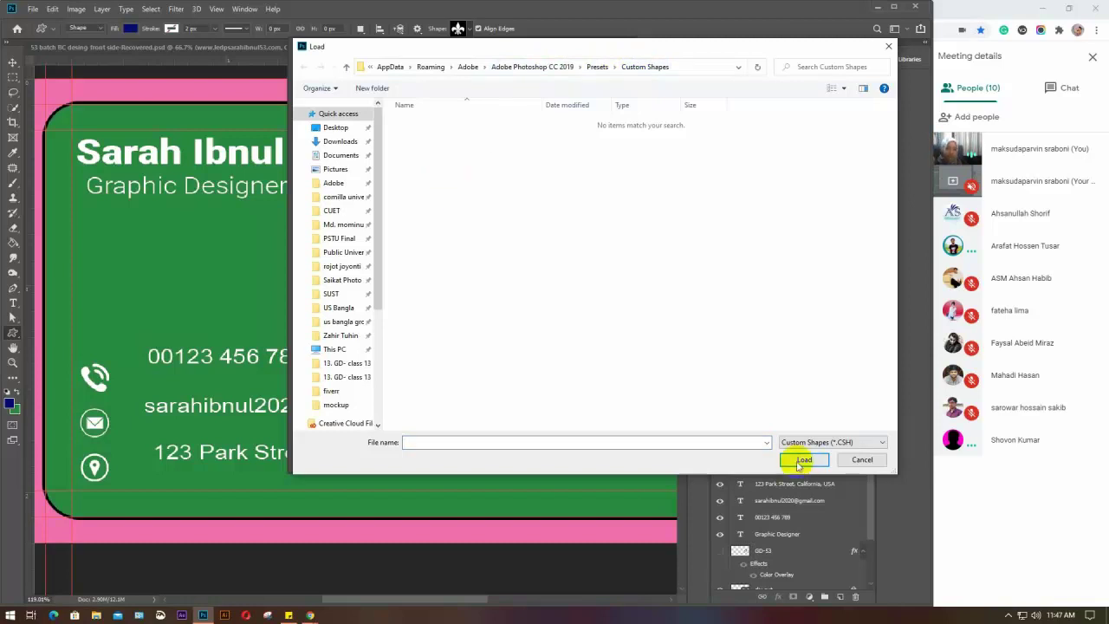
pyautogui.click(862, 459)
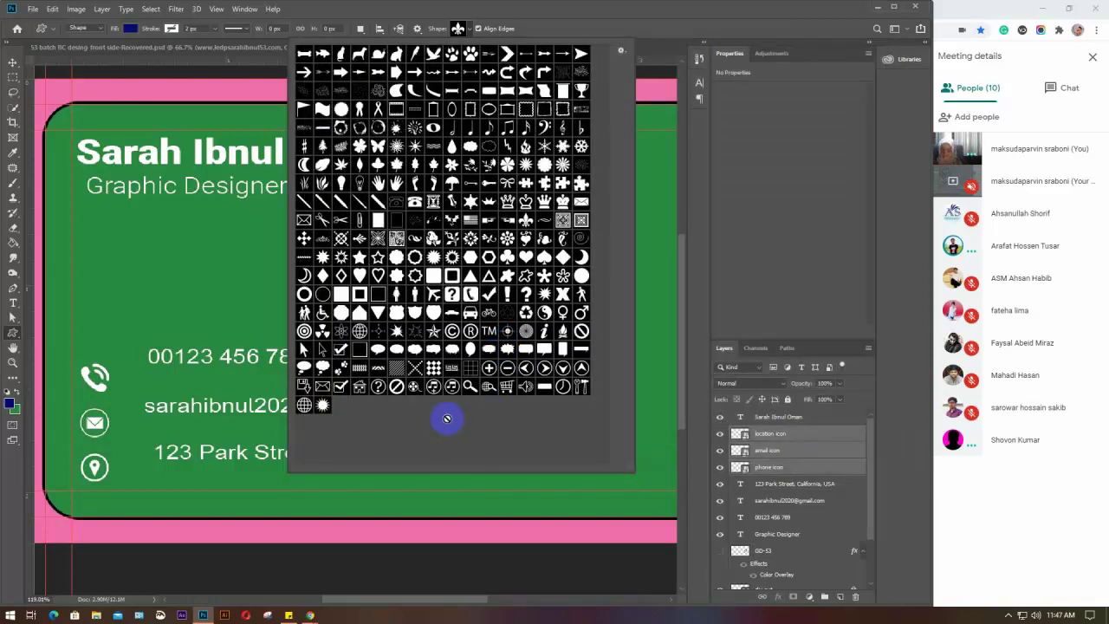
pyautogui.click(471, 32)
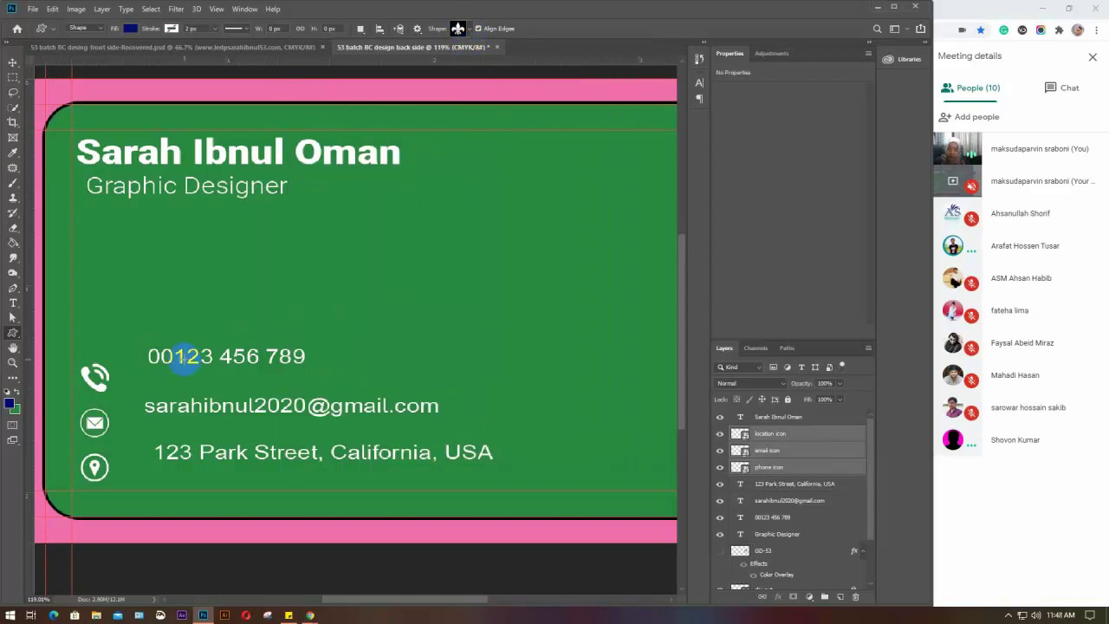
pyautogui.moveTo(83, 365); pyautogui.dragTo(134, 372)
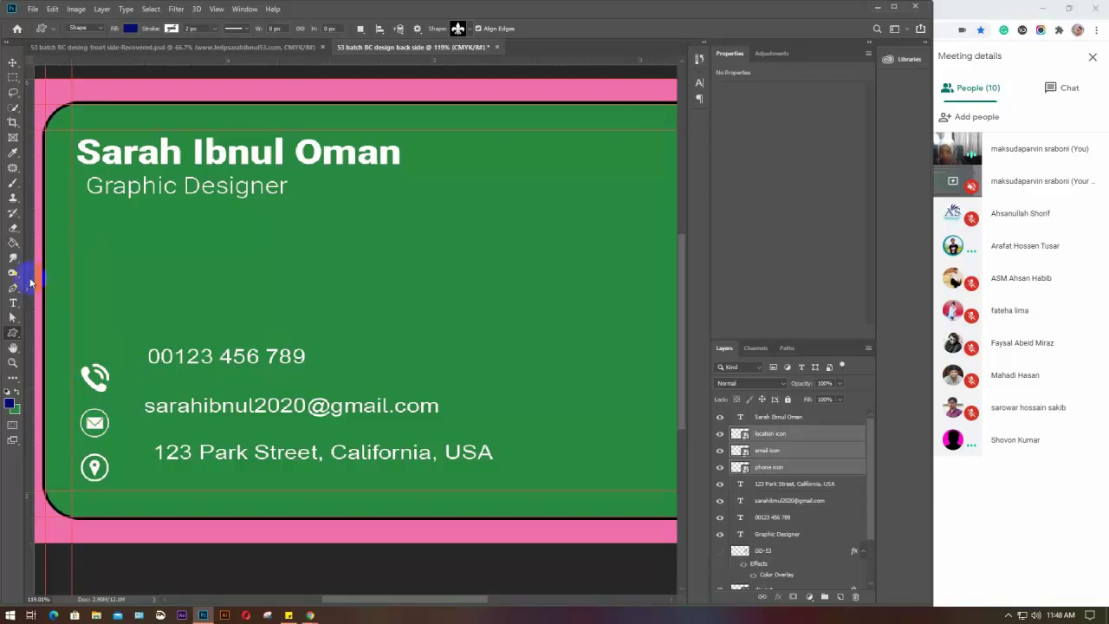
pyautogui.moveTo(30, 282); pyautogui.dragTo(108, 291)
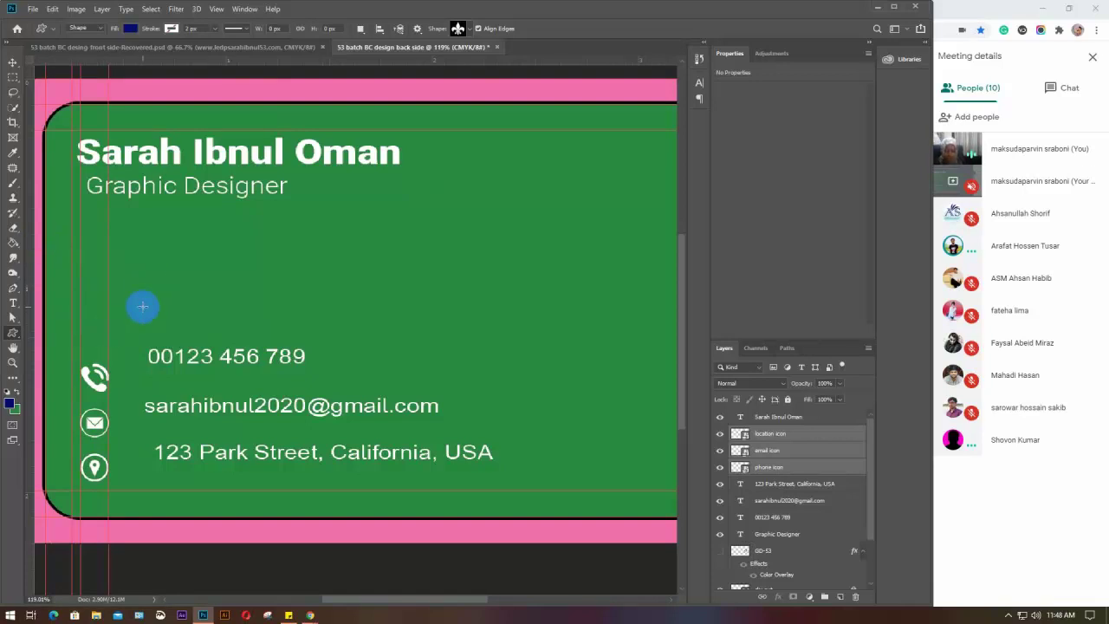
pyautogui.hotkey('ctrl', 'z')
pyautogui.hotkey('ctrl', 'z')
pyautogui.hotkey('ctrl', 'z')
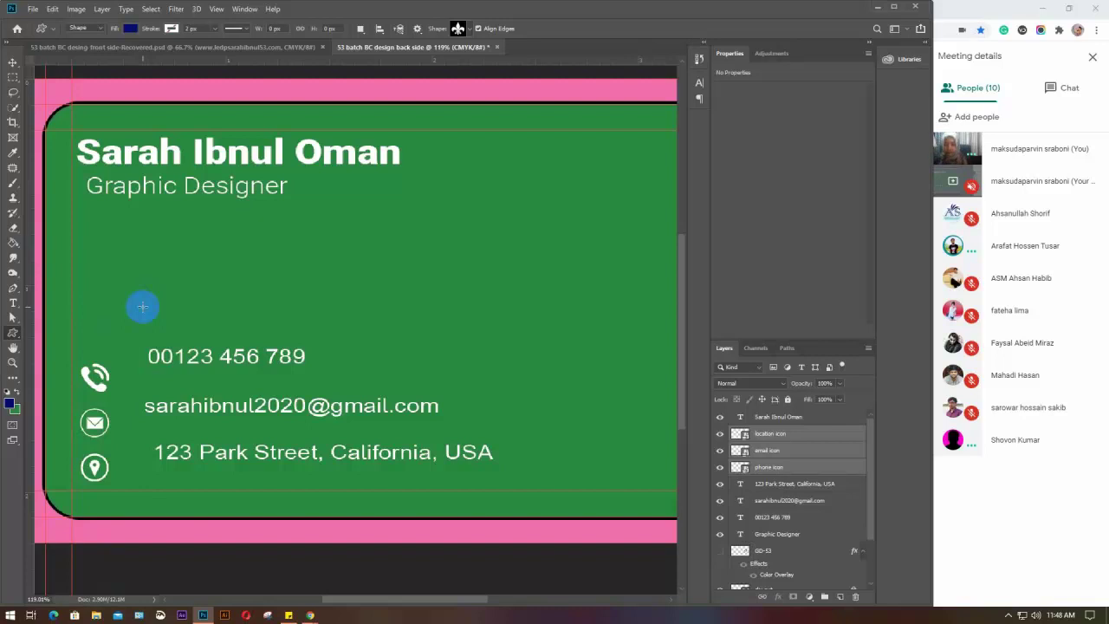
pyautogui.press('v')
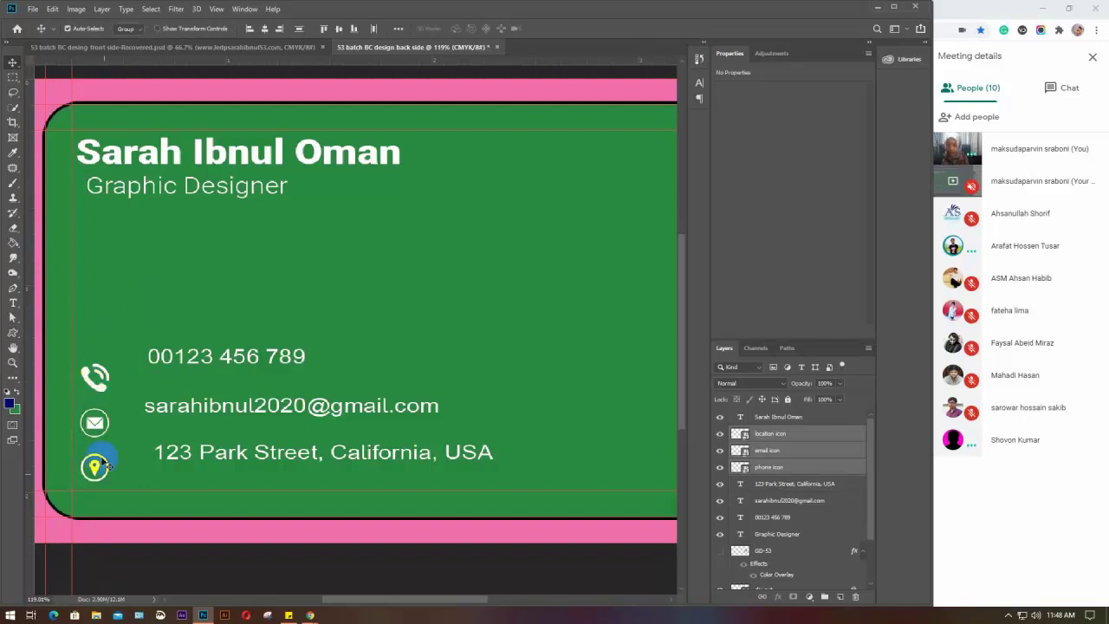
# Select the location icon with the address text and reposition them together
pyautogui.moveTo(115, 389); pyautogui.dragTo(105, 379)
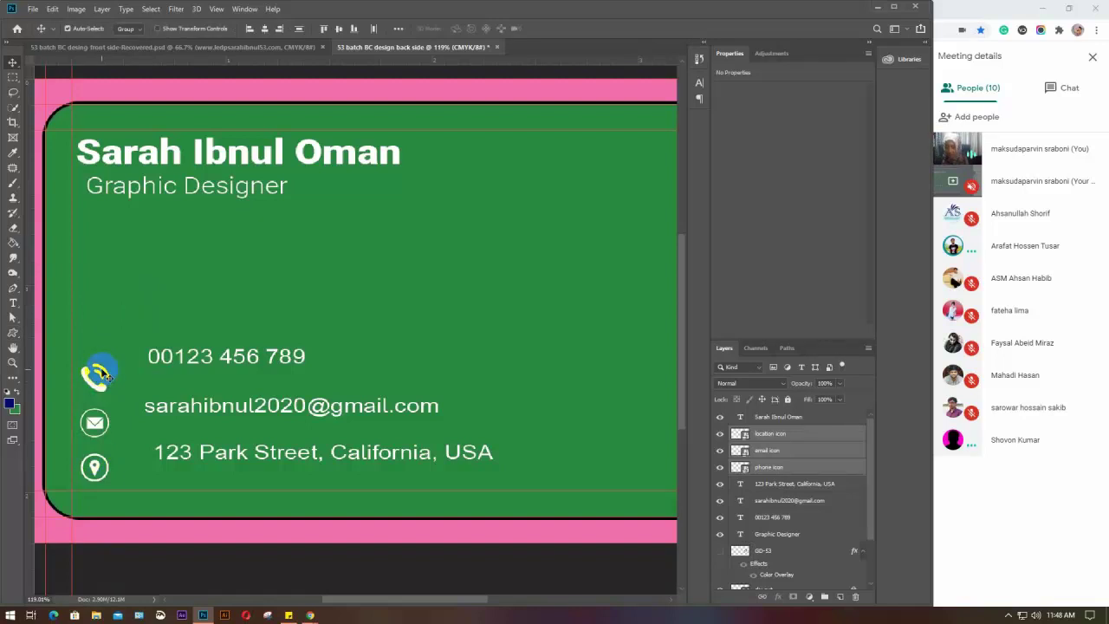
pyautogui.click(93, 468)
pyautogui.click(95, 467)
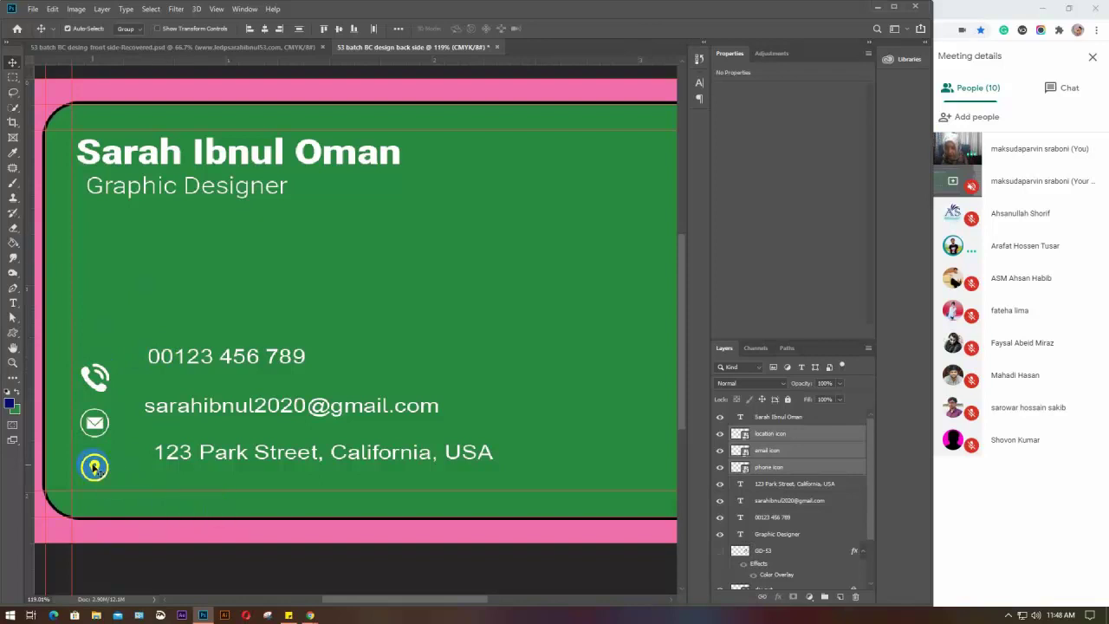
pyautogui.moveTo(199, 518); pyautogui.dragTo(97, 466)
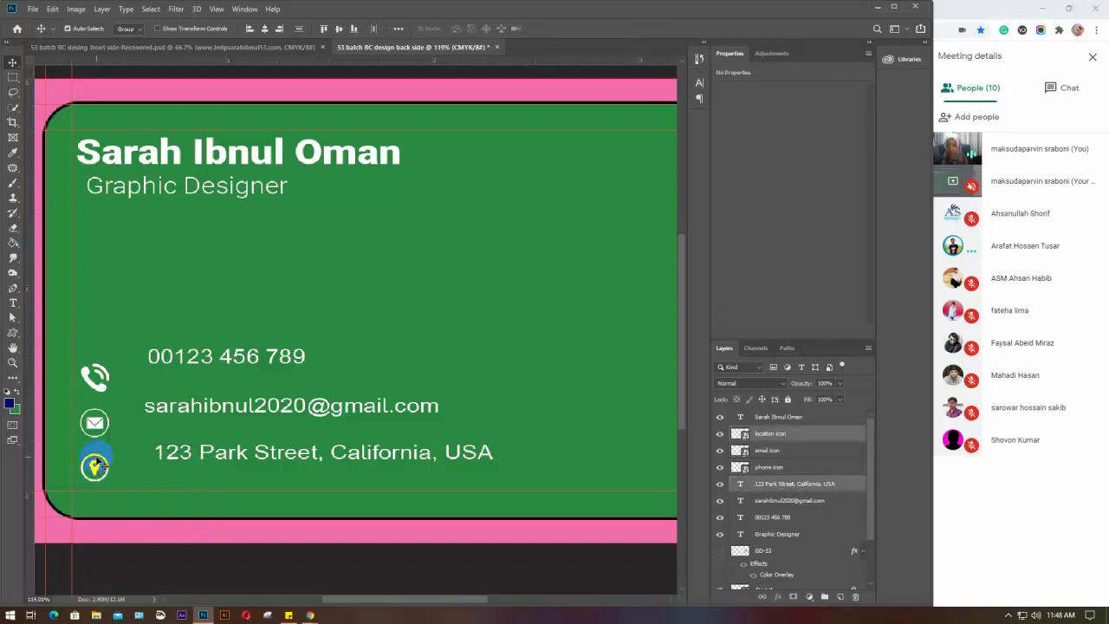
pyautogui.click(340, 30)
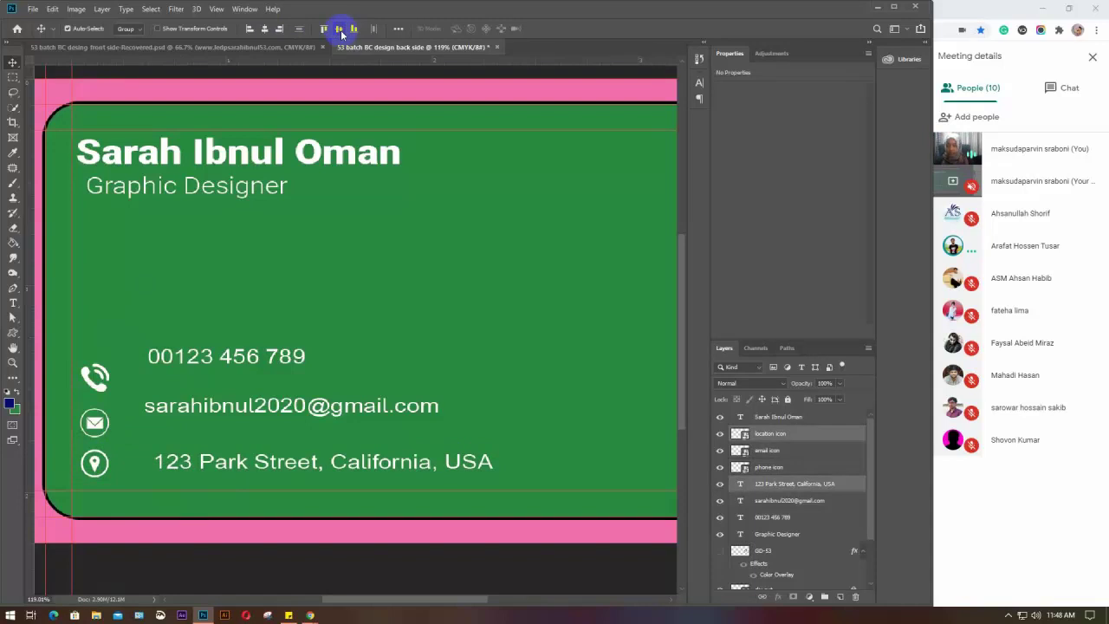
pyautogui.hotkey('ctrl', 'z')
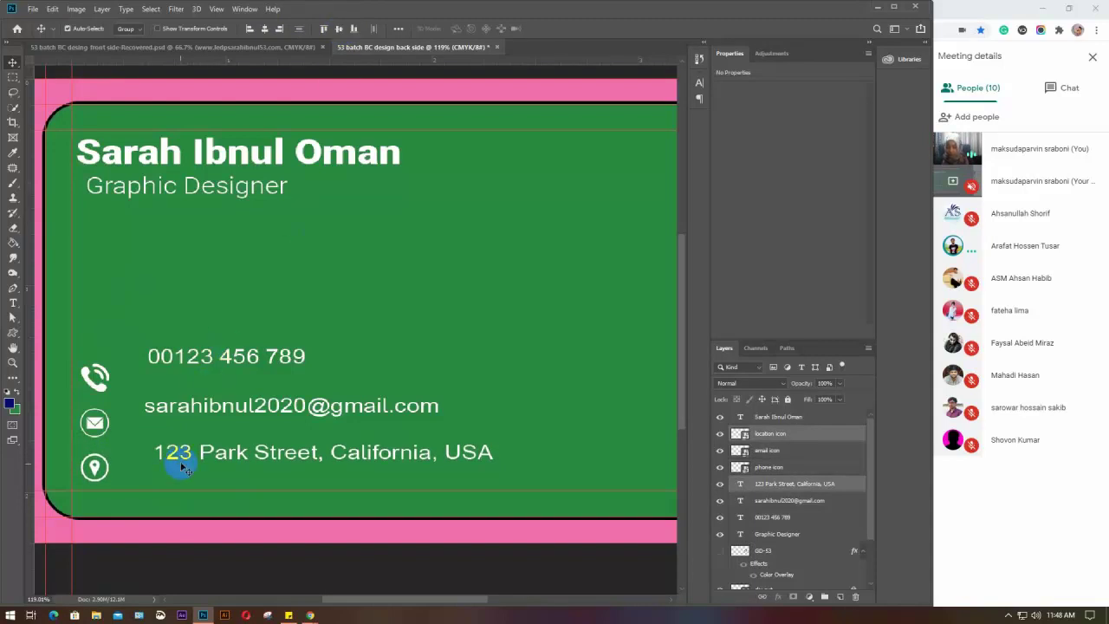
pyautogui.moveTo(176, 462); pyautogui.dragTo(155, 465)
pyautogui.click(218, 485)
# Move the email and phone text, then vertically centre each contact line with its icon
pyautogui.moveTo(185, 412); pyautogui.dragTo(163, 426)
pyautogui.moveTo(181, 354); pyautogui.dragTo(162, 378)
pyautogui.keyDown('shift'); pyautogui.click(93, 371); pyautogui.keyUp('shift')
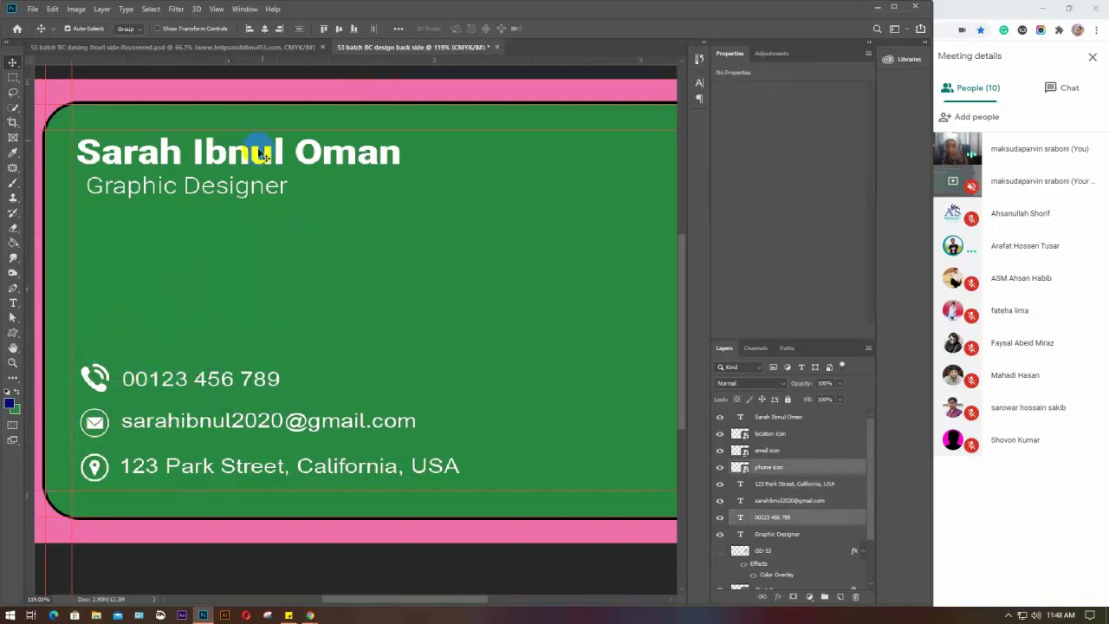
pyautogui.click(339, 30)
pyautogui.click(92, 420)
pyautogui.keyDown('shift'); pyautogui.click(147, 426); pyautogui.keyUp('shift')
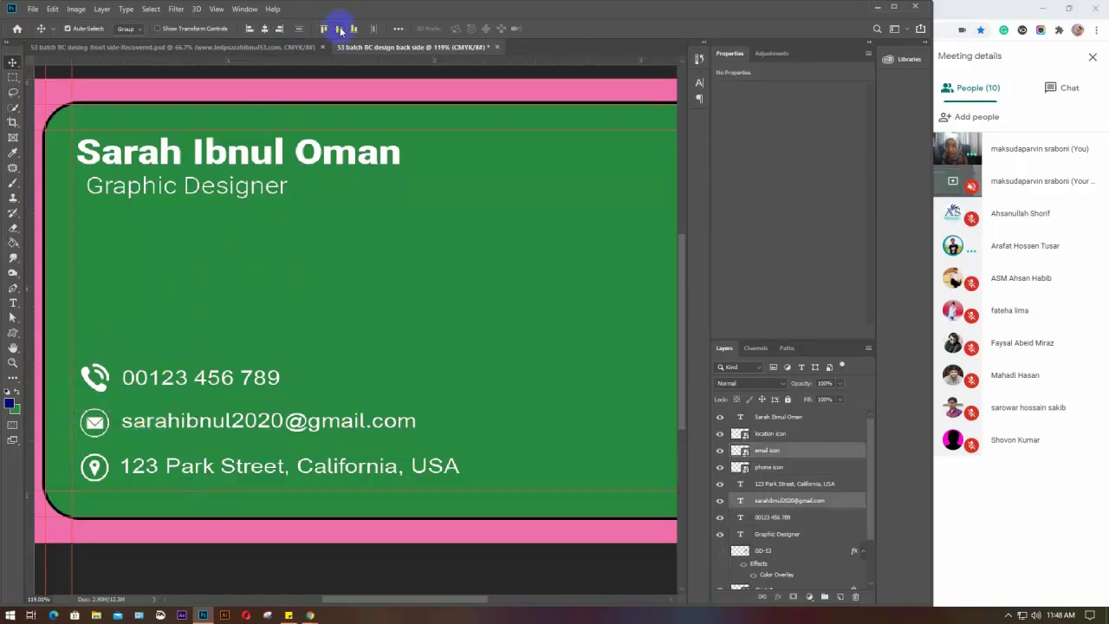
pyautogui.click(92, 466)
pyautogui.keyDown('shift'); pyautogui.click(141, 459); pyautogui.keyUp('shift')
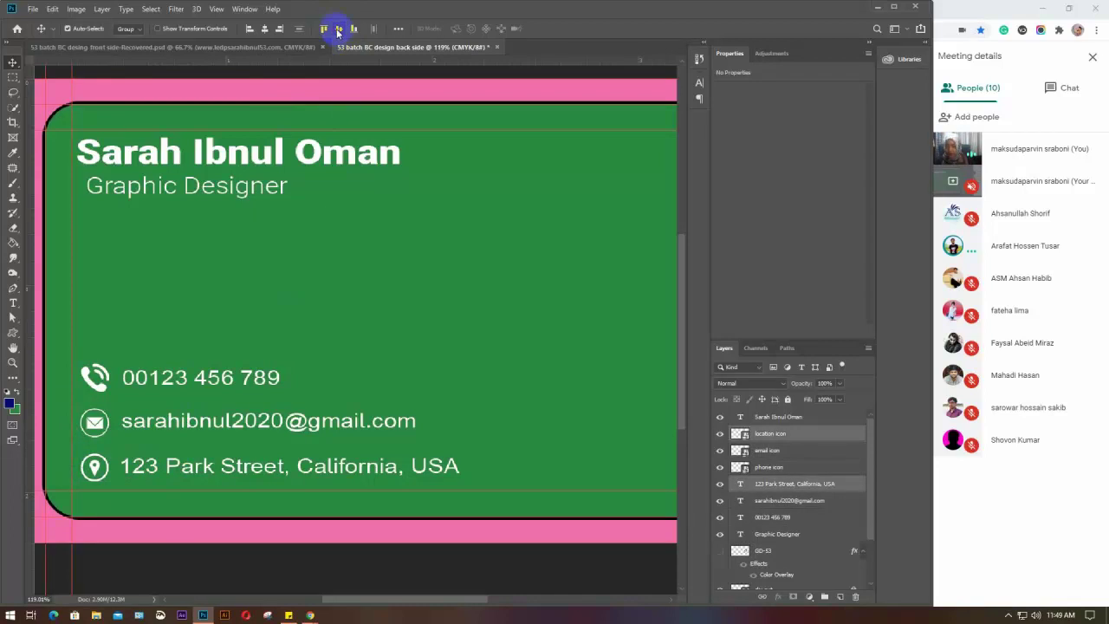
pyautogui.click(339, 333)
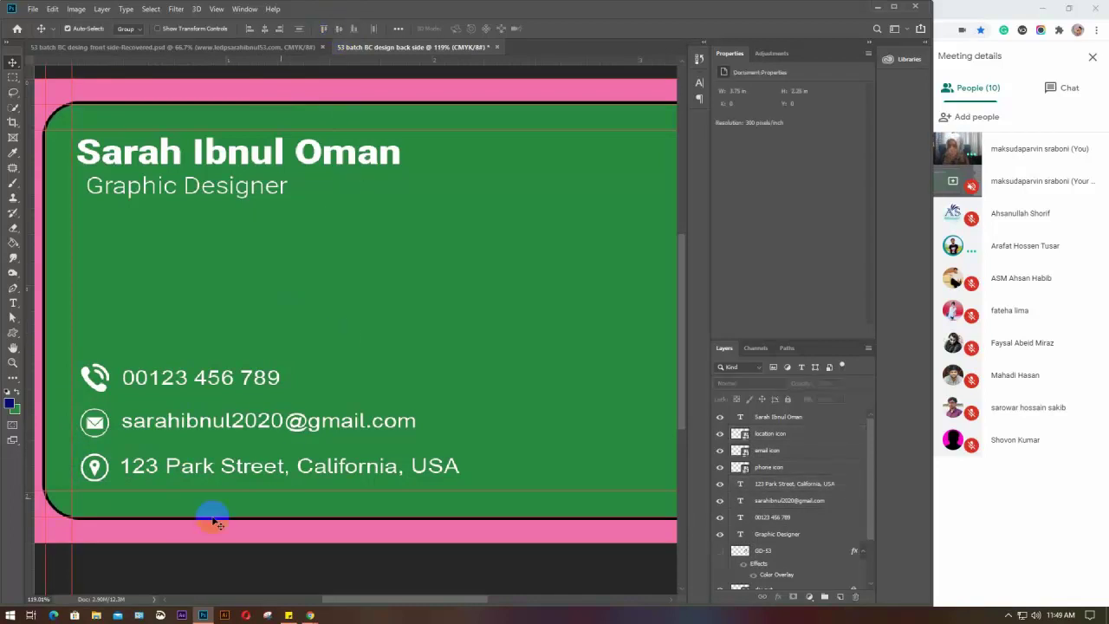
# Align the left edges of the phone, email and address text layers
pyautogui.moveTo(216, 329); pyautogui.dragTo(282, 524)
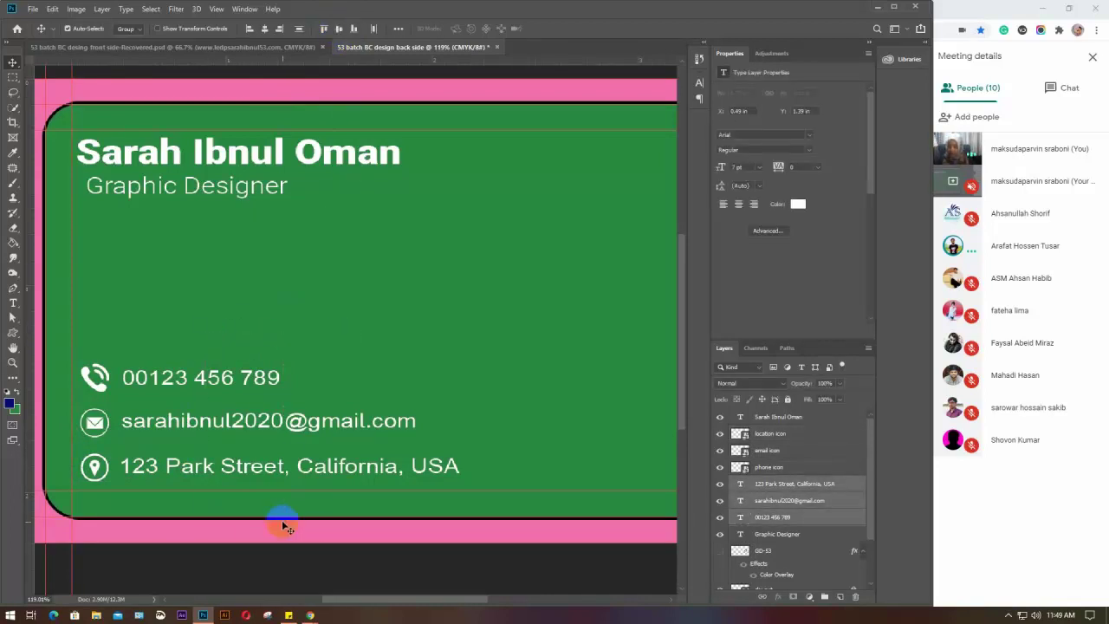
pyautogui.click(248, 29)
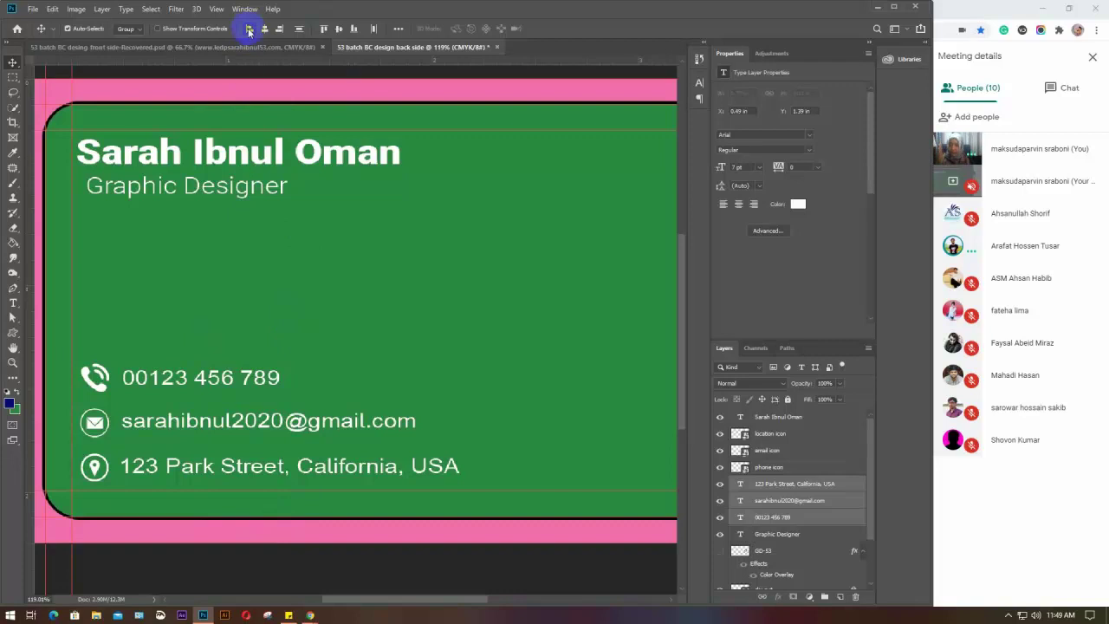
pyautogui.click(388, 277)
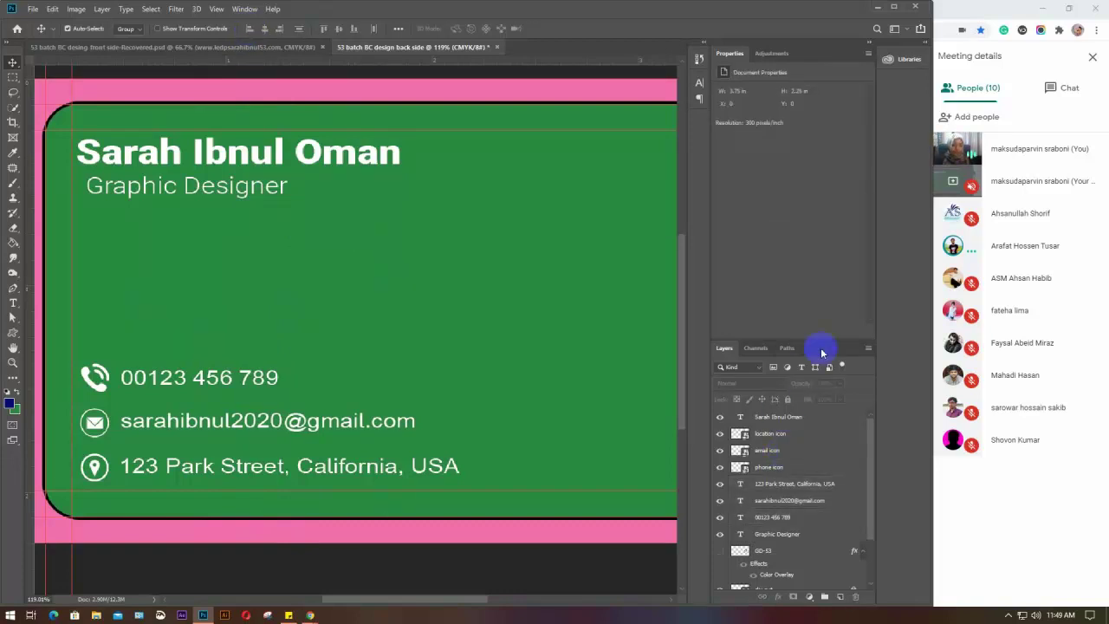
# Close the Properties tab group and select the Graphic Designer layer
pyautogui.click(868, 55)
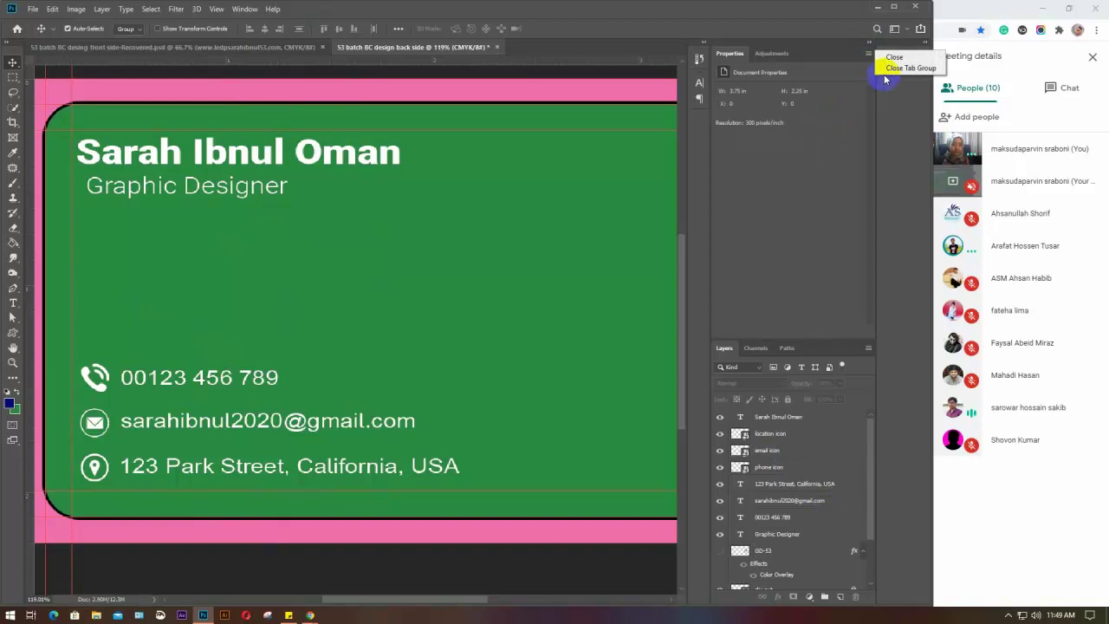
pyautogui.click(884, 74)
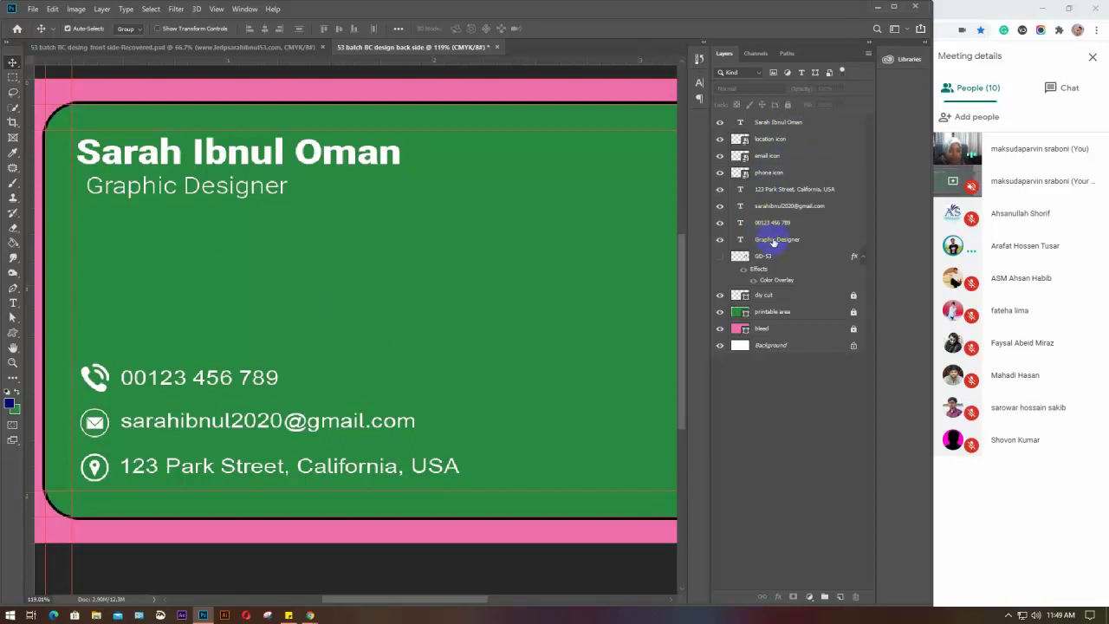
pyautogui.click(774, 241)
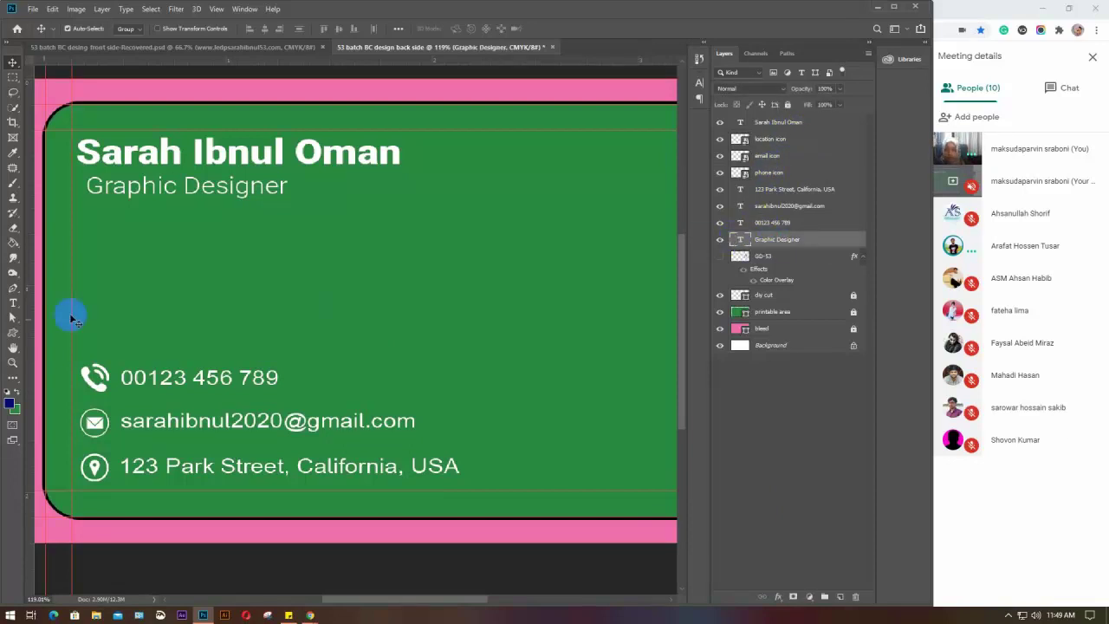
pyautogui.doubleClick(742, 241)
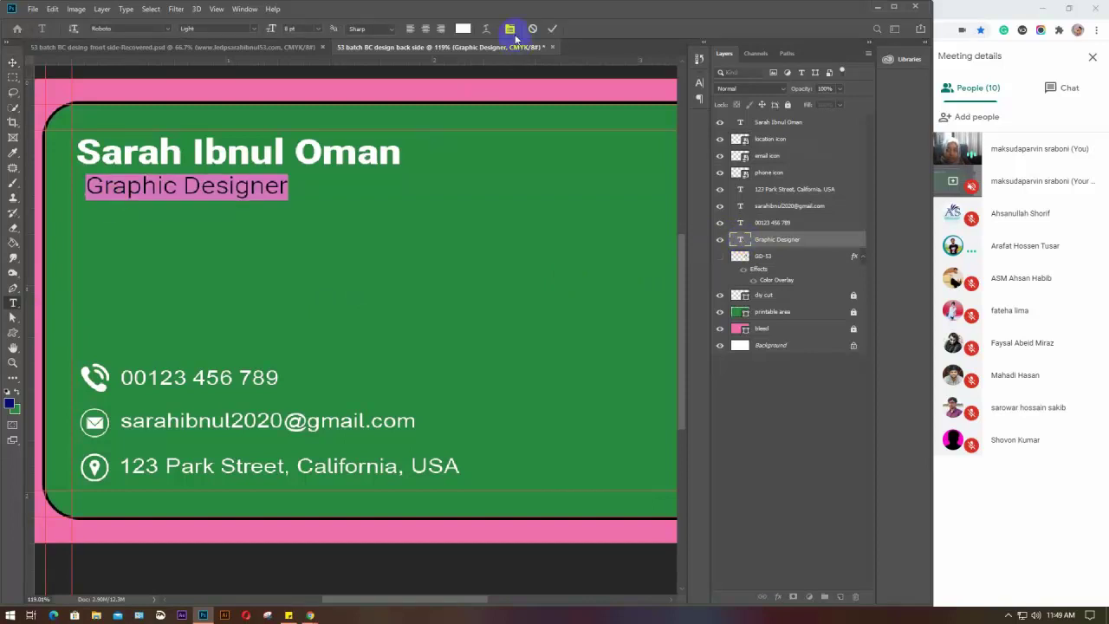
pyautogui.click(509, 29)
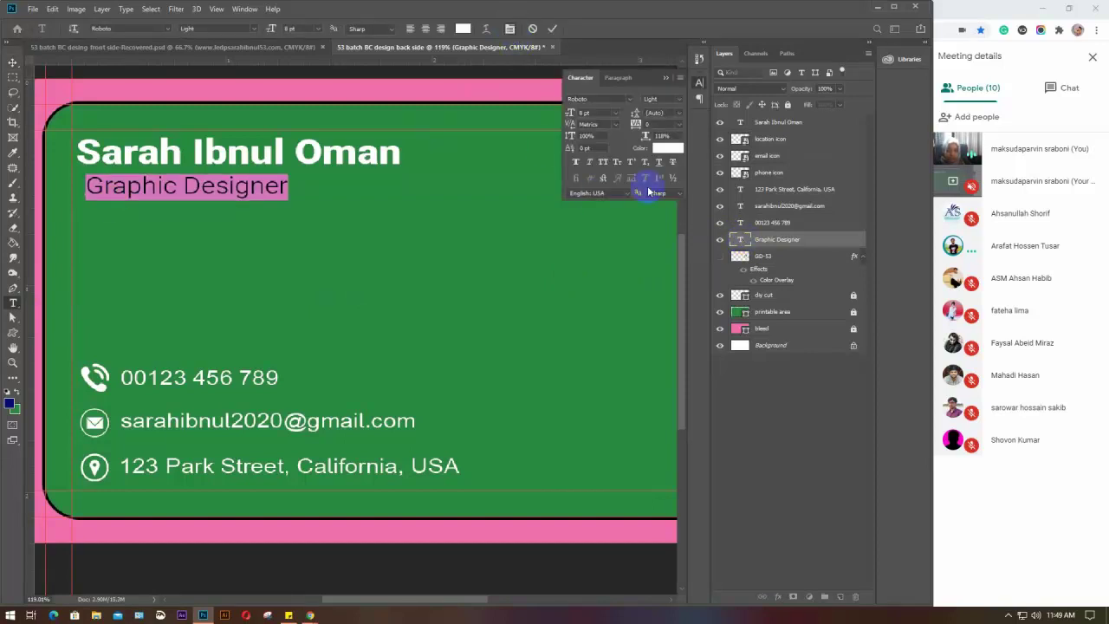
pyautogui.click(658, 163)
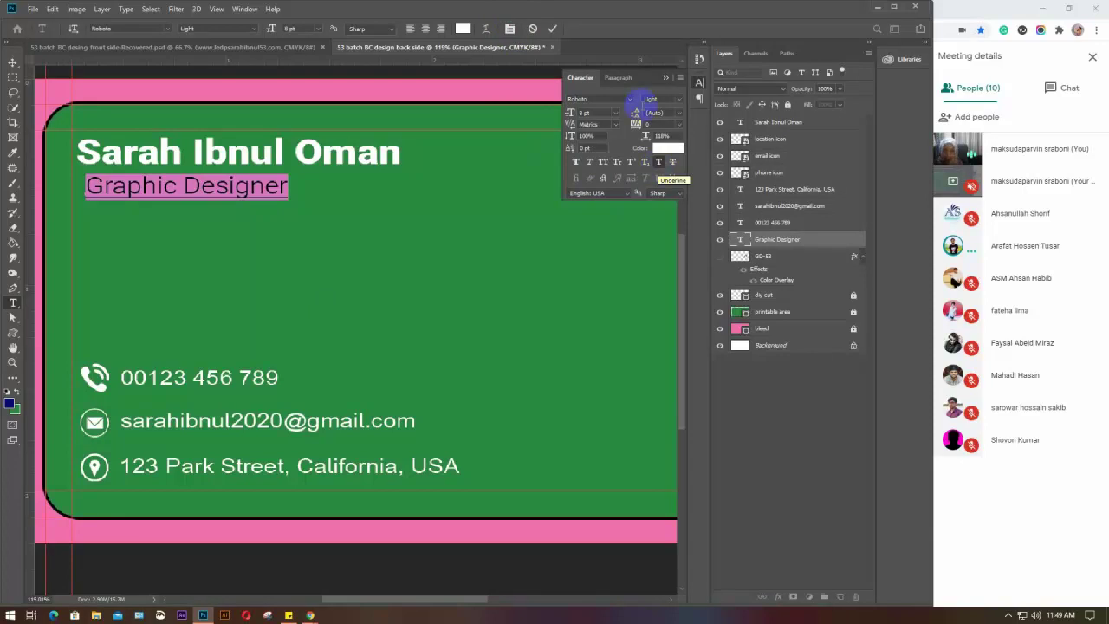
pyautogui.click(554, 29)
pyautogui.press('v')
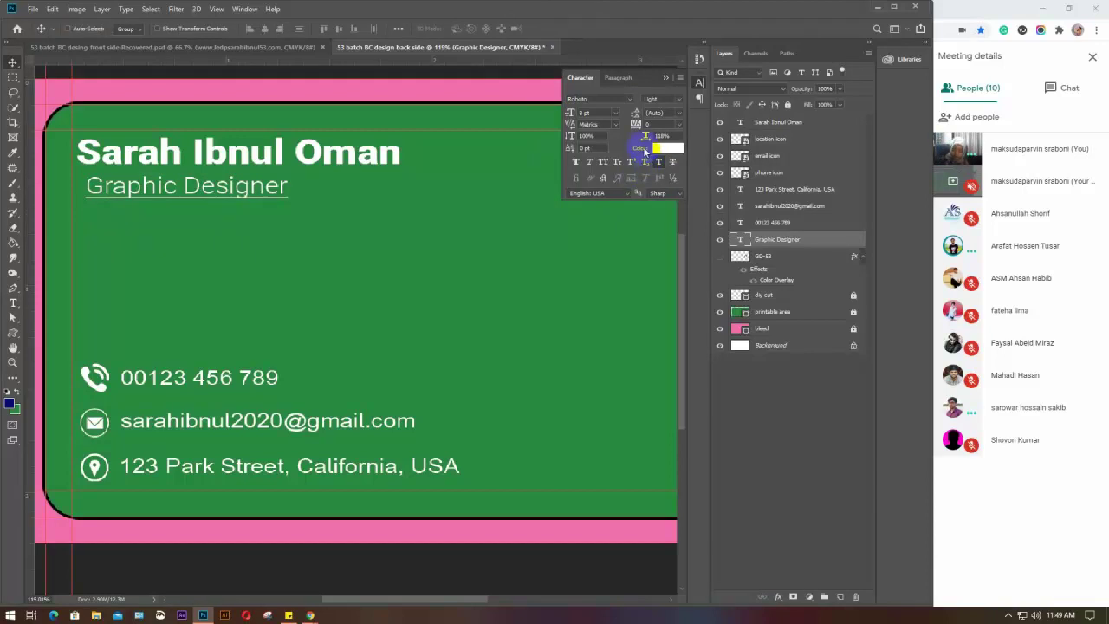
pyautogui.click(658, 162)
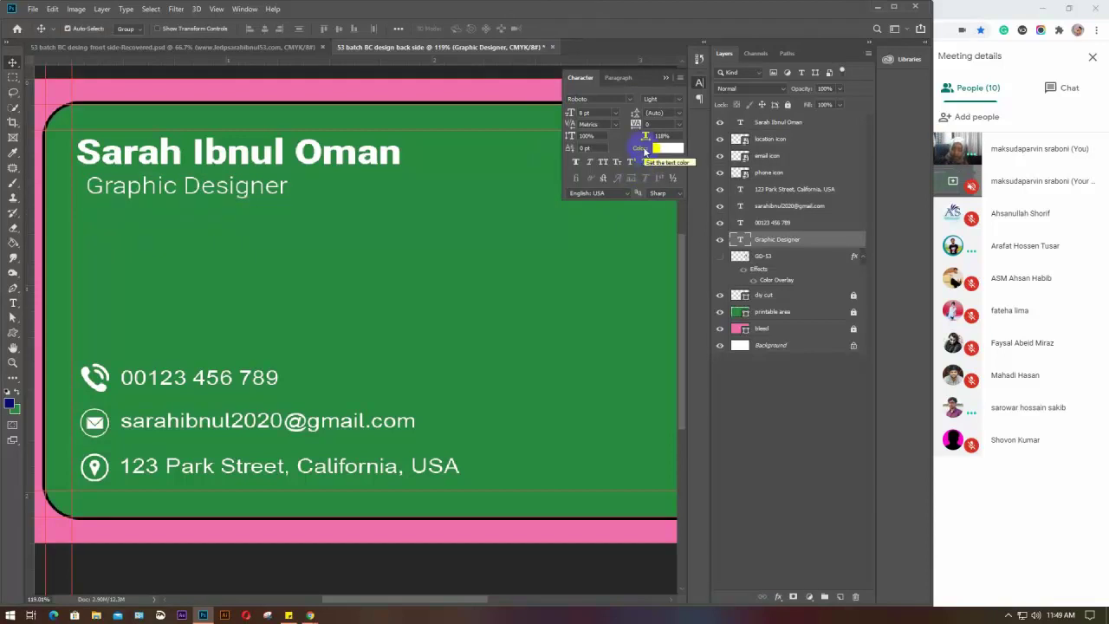
pyautogui.click(664, 81)
pyautogui.click(794, 429)
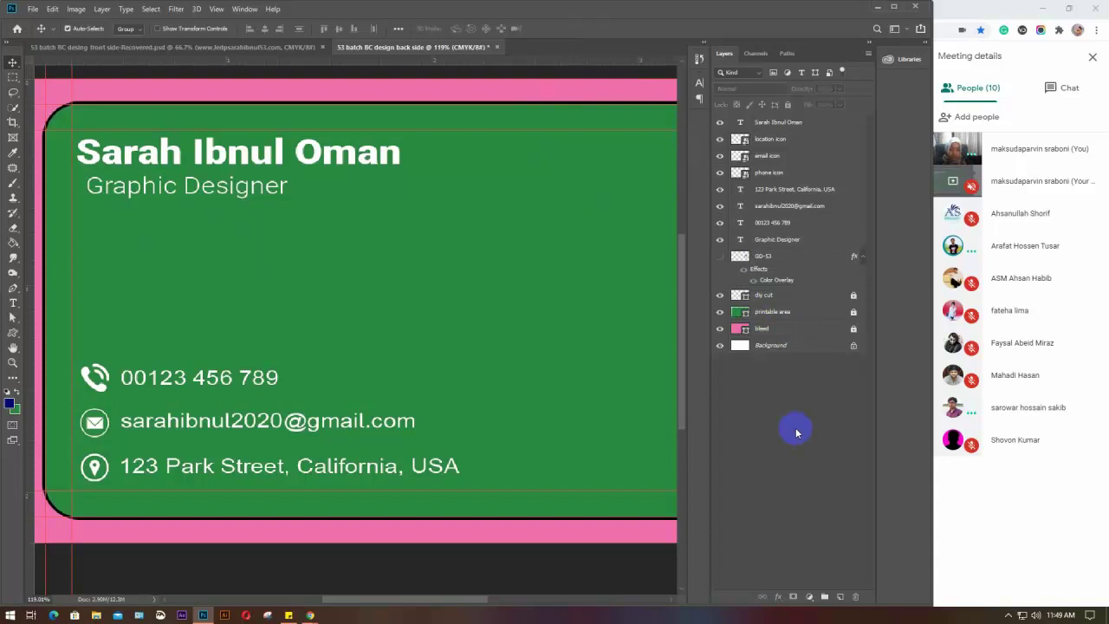
pyautogui.click(823, 241)
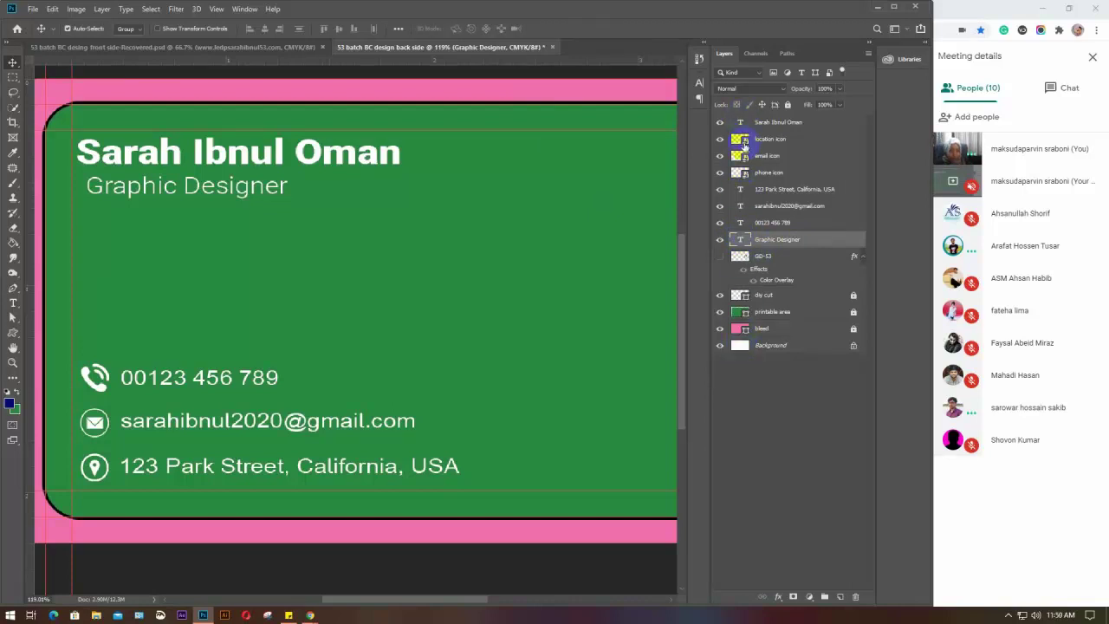
pyautogui.doubleClick(738, 239)
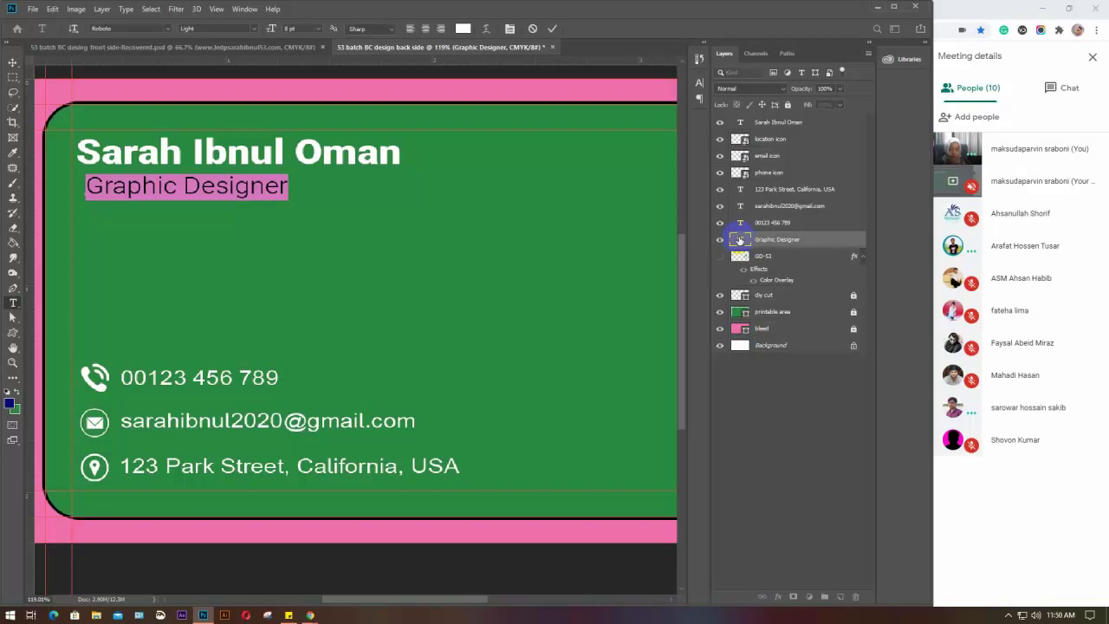
pyautogui.click(118, 188)
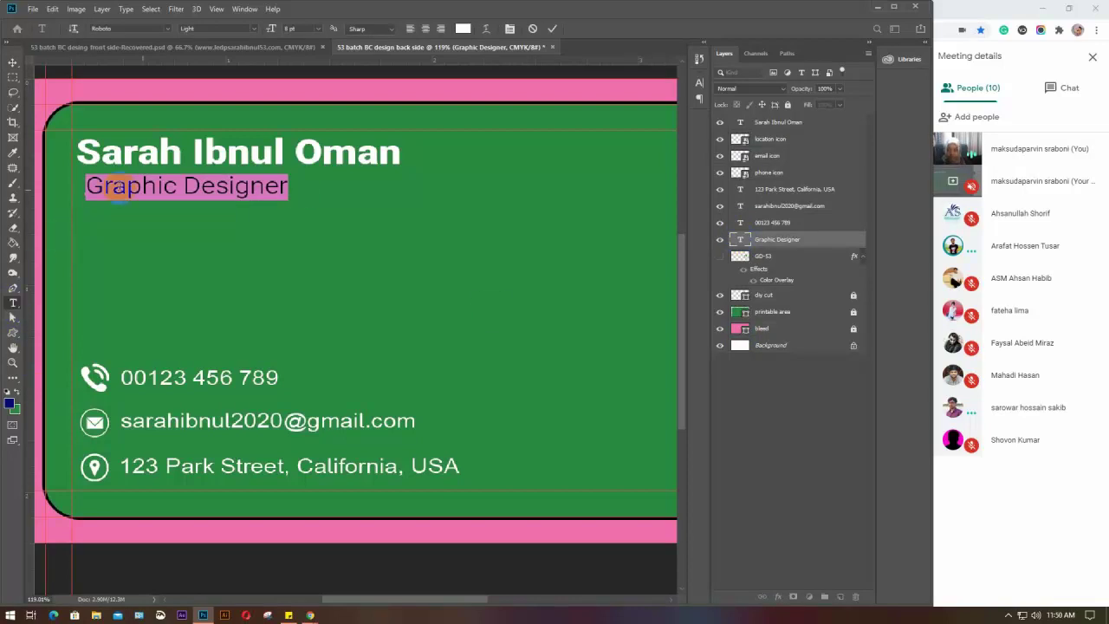
pyautogui.moveTo(118, 189); pyautogui.dragTo(298, 190)
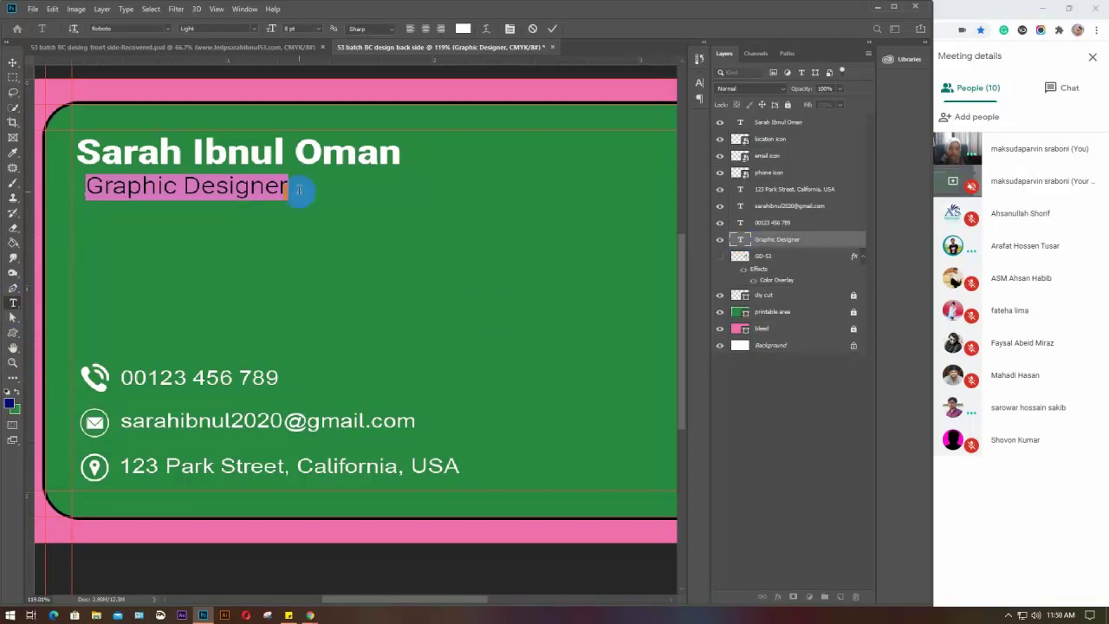
pyautogui.click(743, 241)
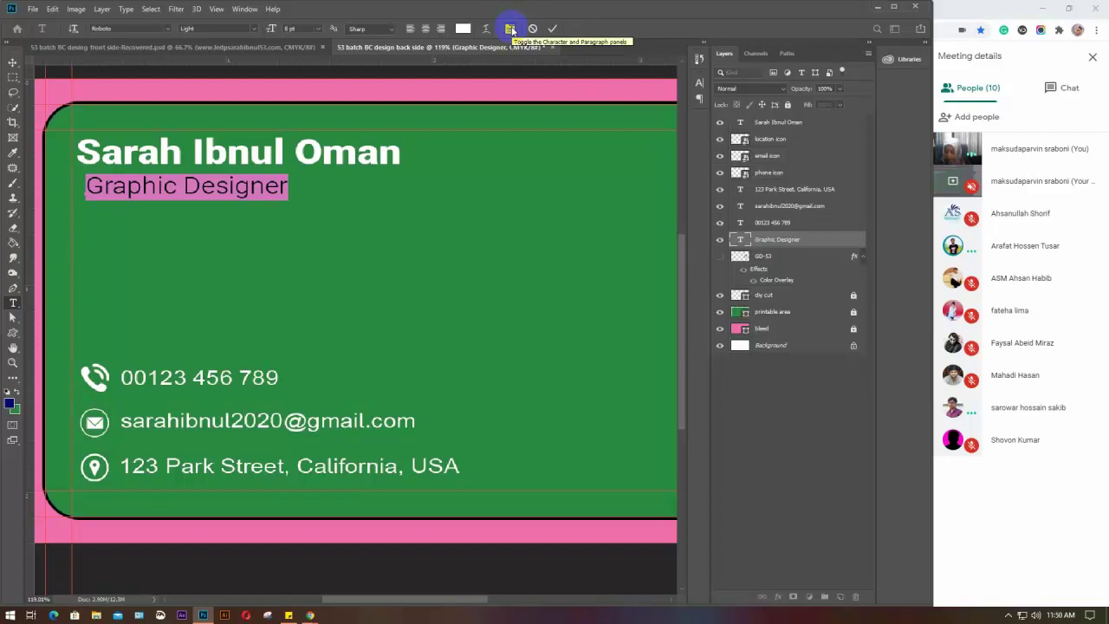
pyautogui.click(511, 29)
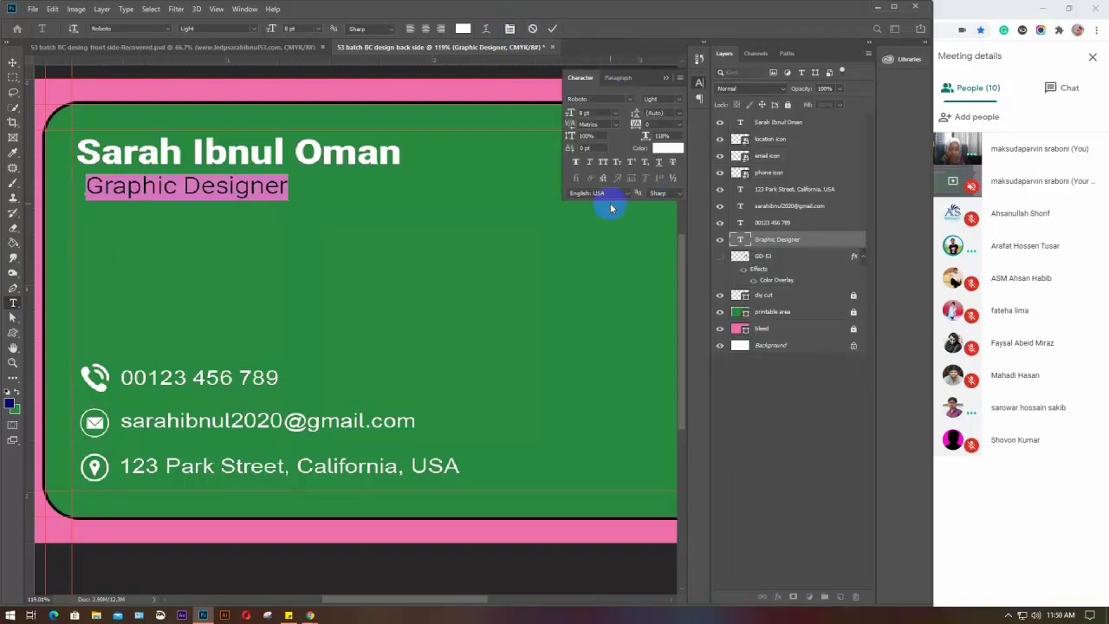
pyautogui.click(659, 163)
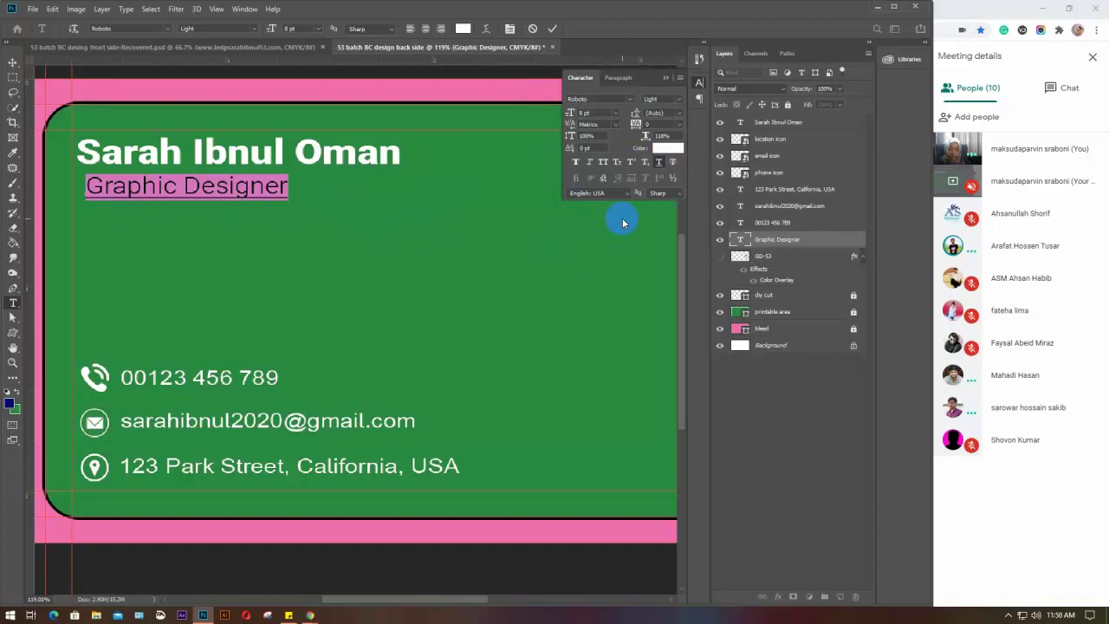
pyautogui.click(658, 164)
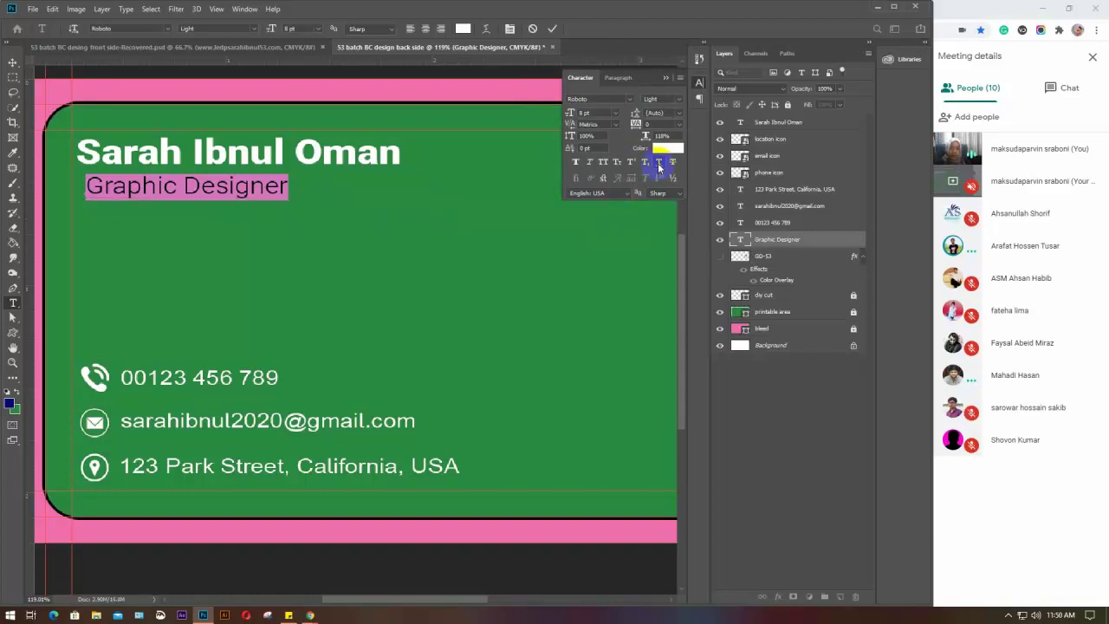
pyautogui.click(666, 78)
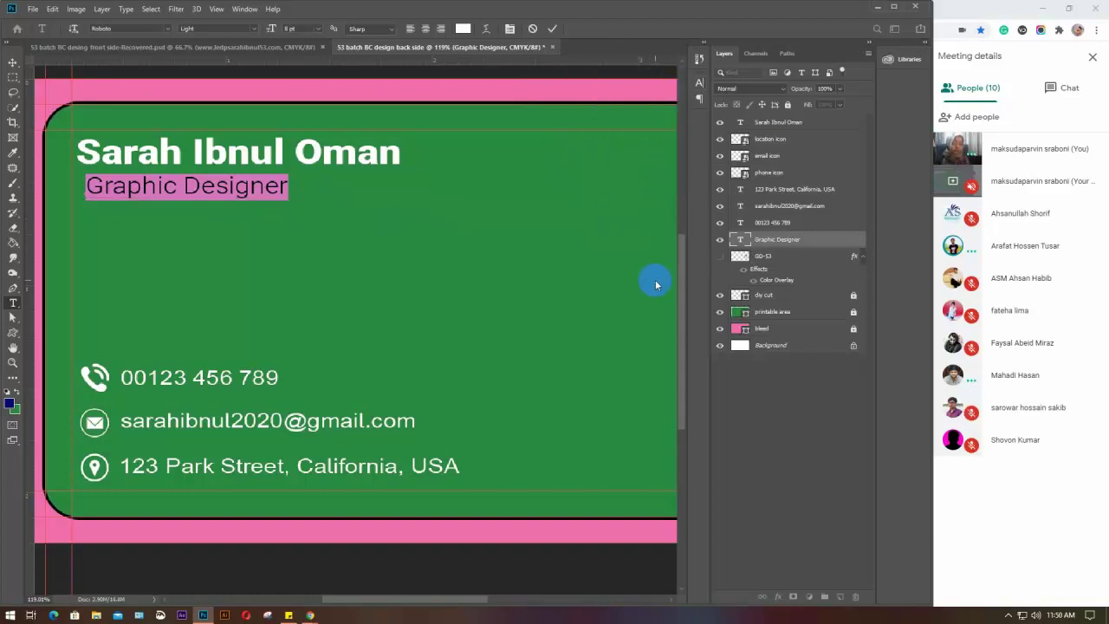
pyautogui.hotkey('ctrl', 'Return')
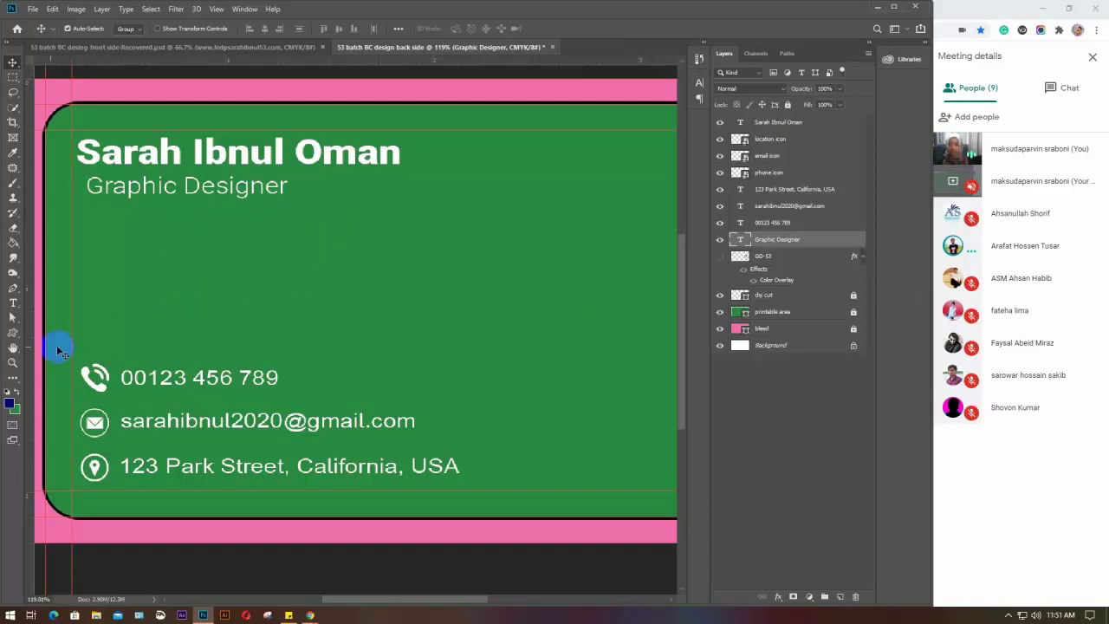
# Draw a 5 px line beneath Graphic Designer with the Line tool
pyautogui.rightClick(11, 334)
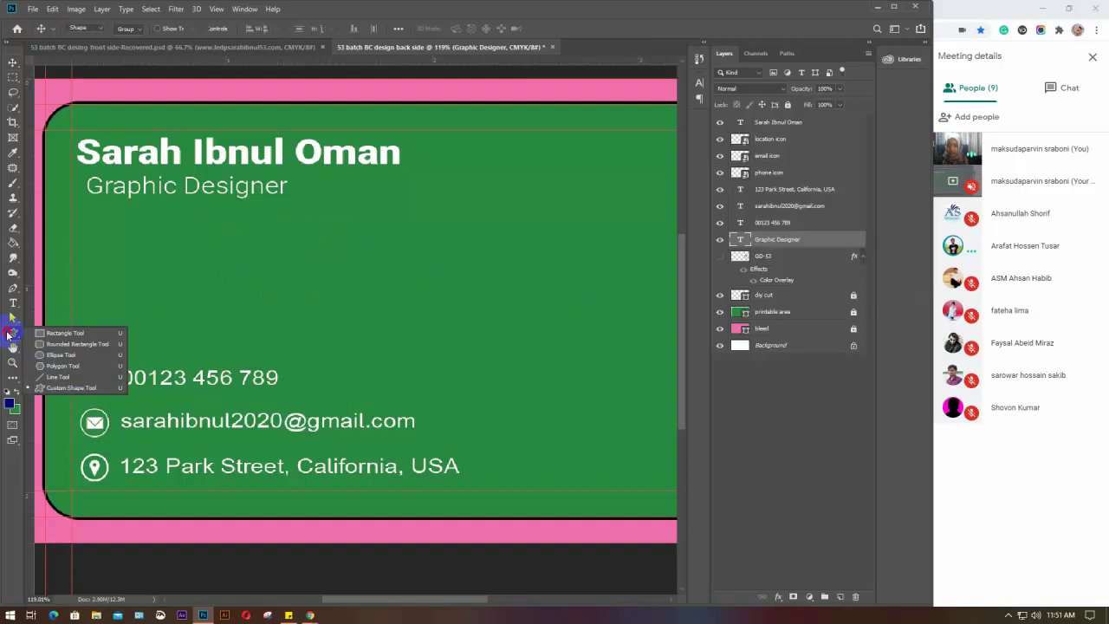
pyautogui.click(78, 330)
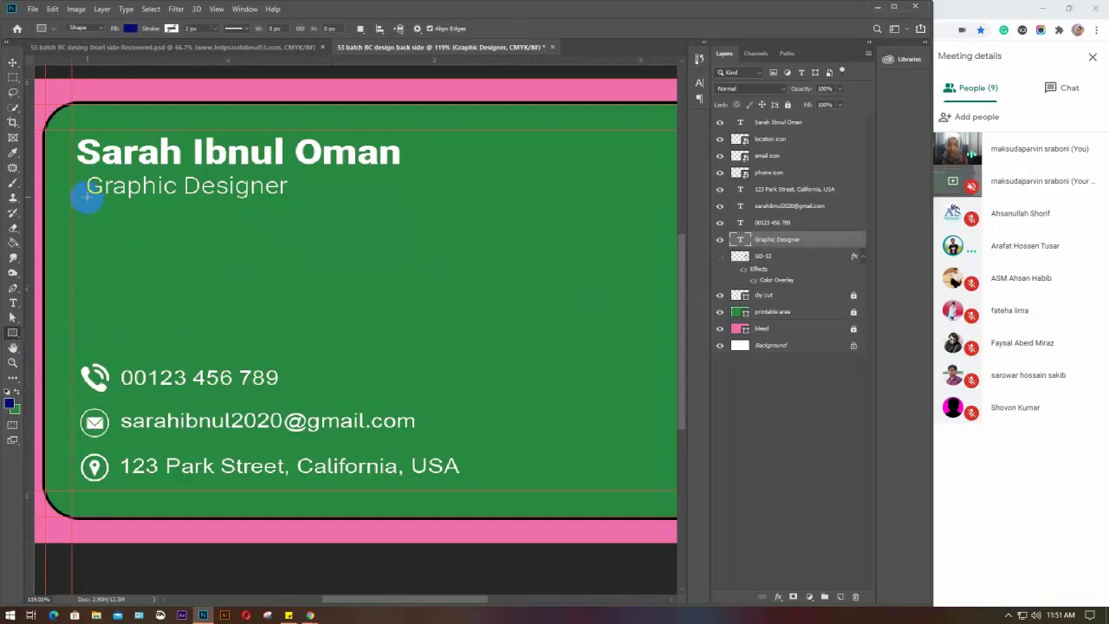
pyautogui.moveTo(87, 197); pyautogui.dragTo(290, 199)
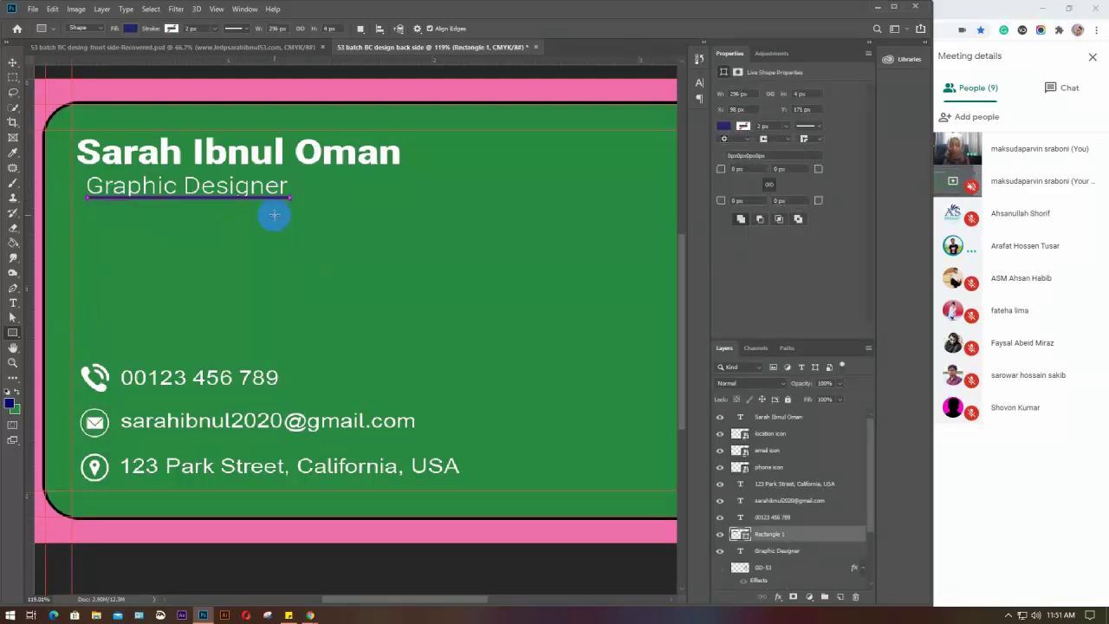
pyautogui.hotkey('ctrl', 'z')
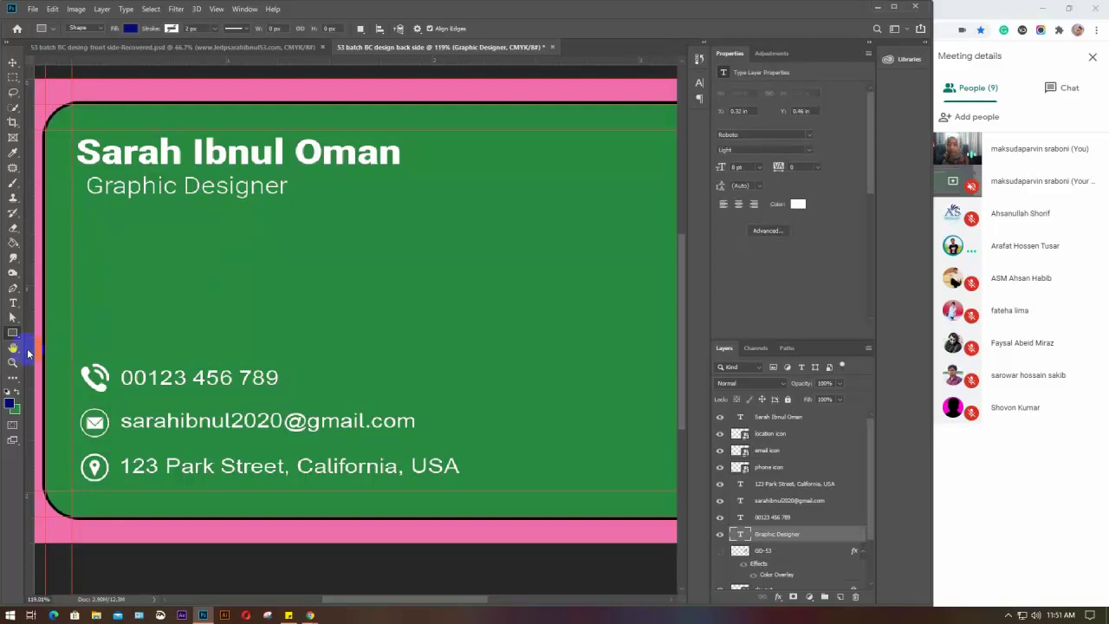
pyautogui.rightClick(13, 334)
pyautogui.click(52, 376)
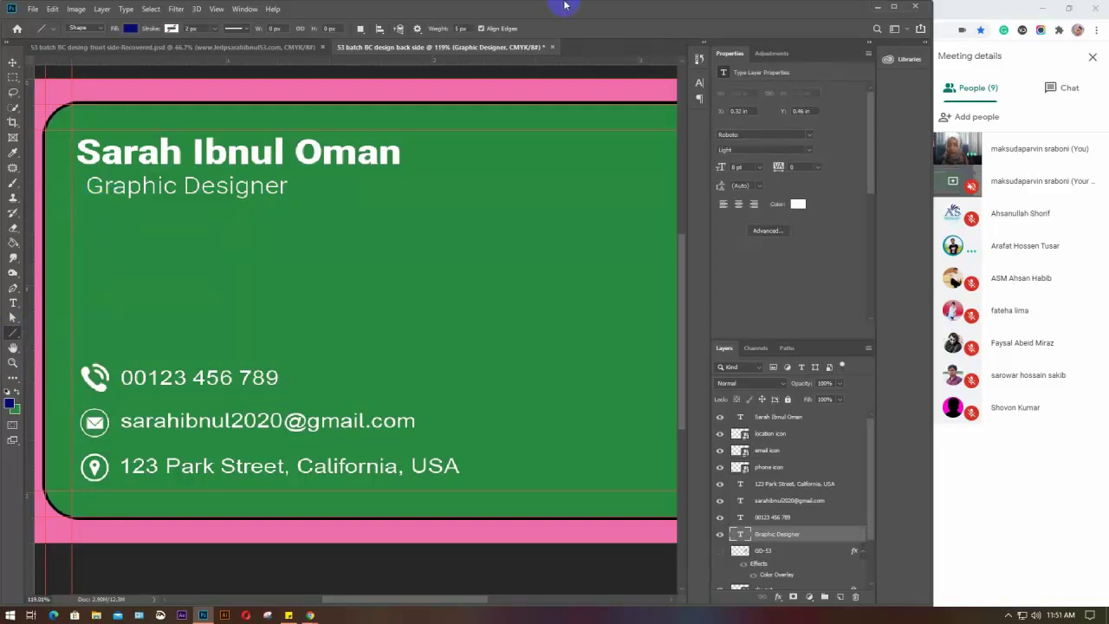
pyautogui.click(463, 29)
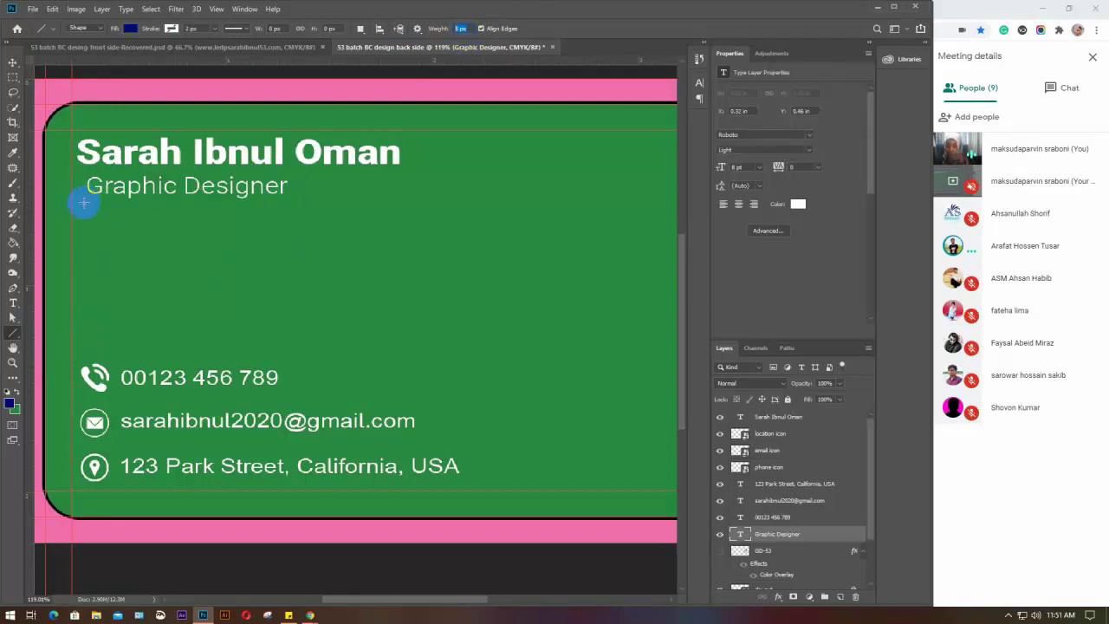
pyautogui.moveTo(82, 200); pyautogui.dragTo(292, 207)
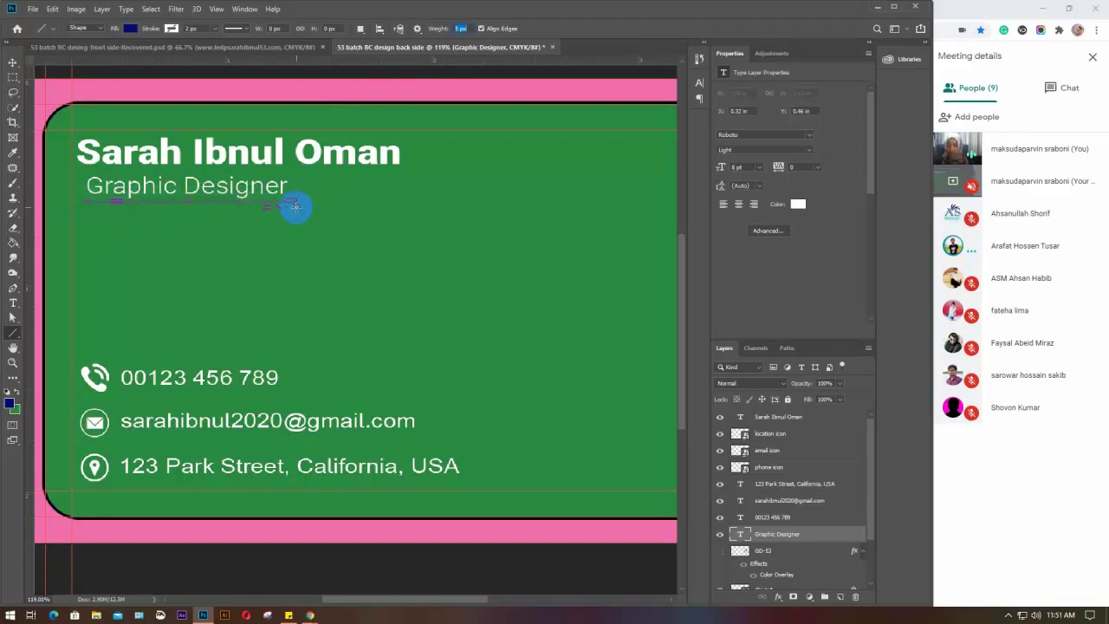
# Set the line's fill colour to red from the swatches
pyautogui.click(132, 32)
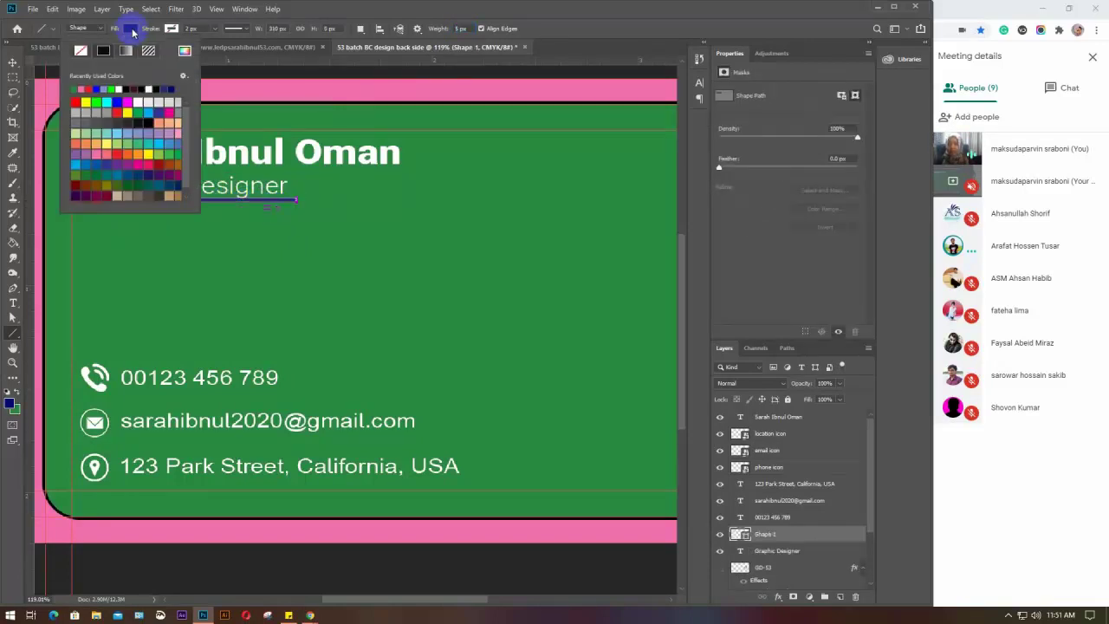
pyautogui.click(111, 99)
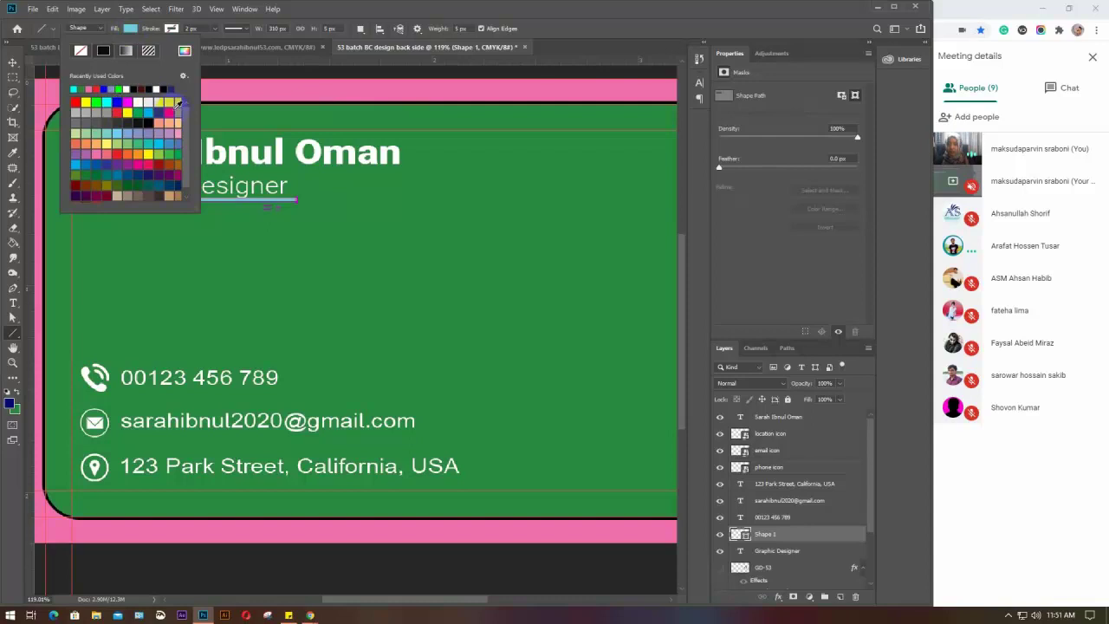
pyautogui.click(116, 113)
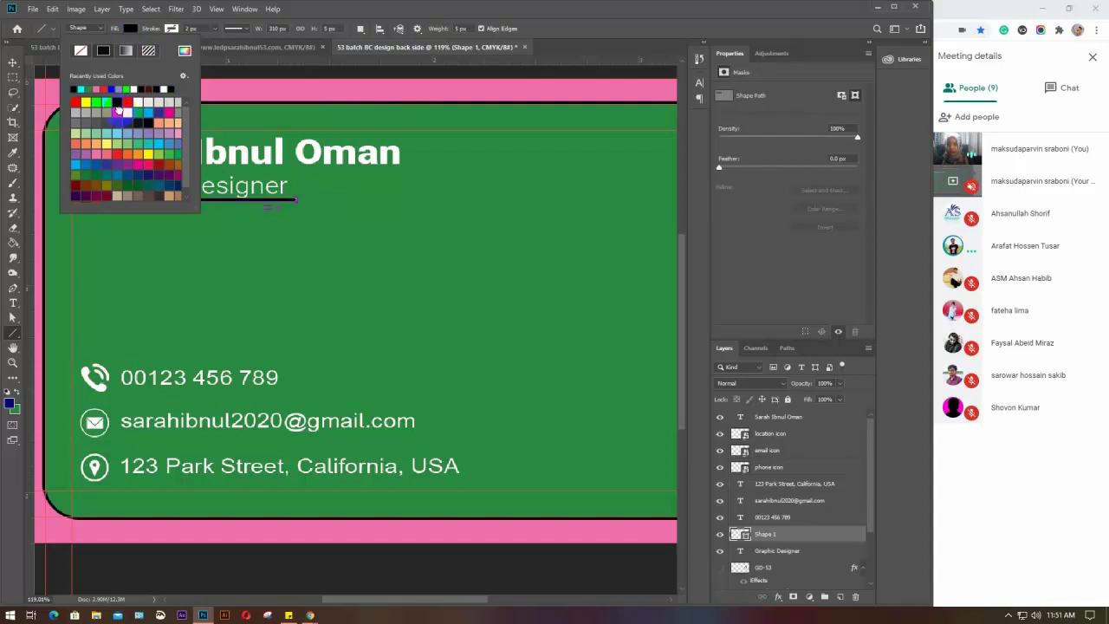
pyautogui.click(129, 30)
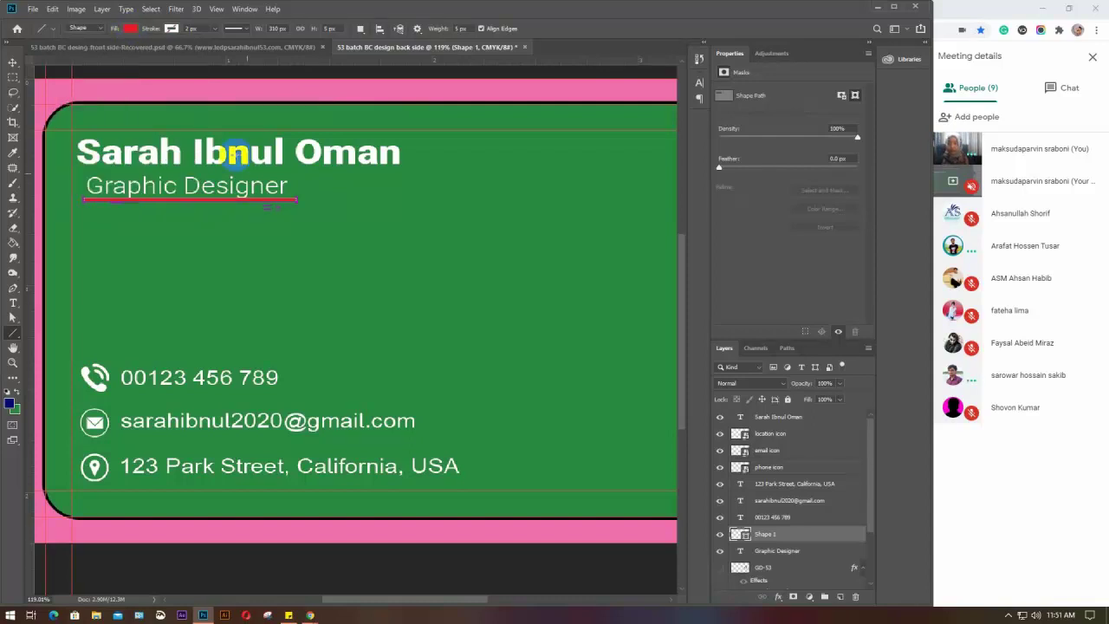
pyautogui.press('v')
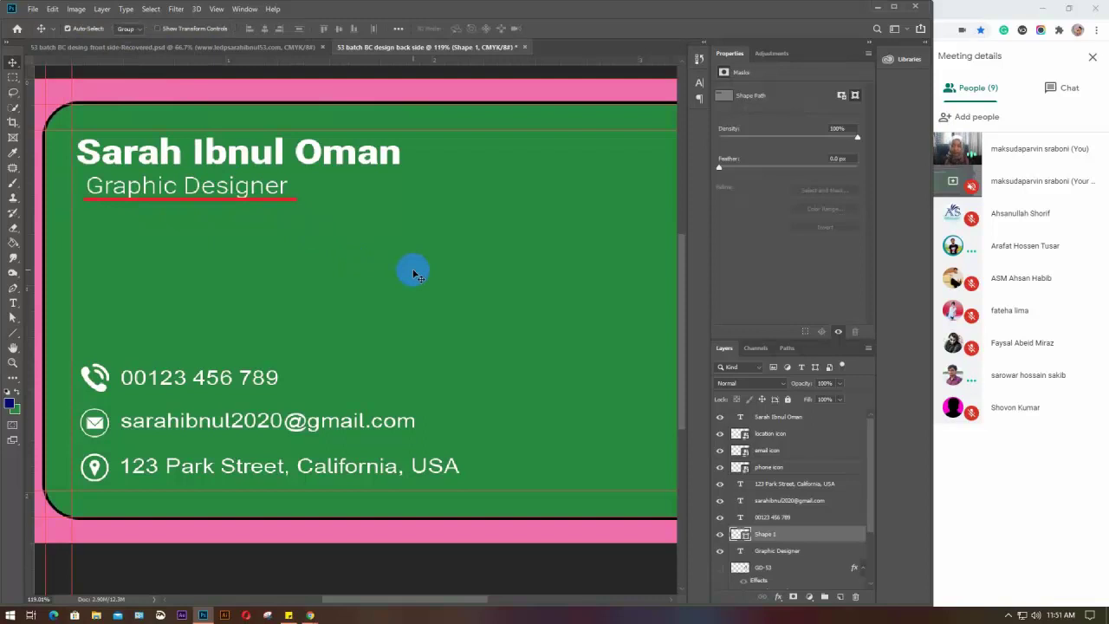
# Delete the red underline, place Graphic Designer directly under the name, then marquee-select all five text lines
pyautogui.press('Delete')
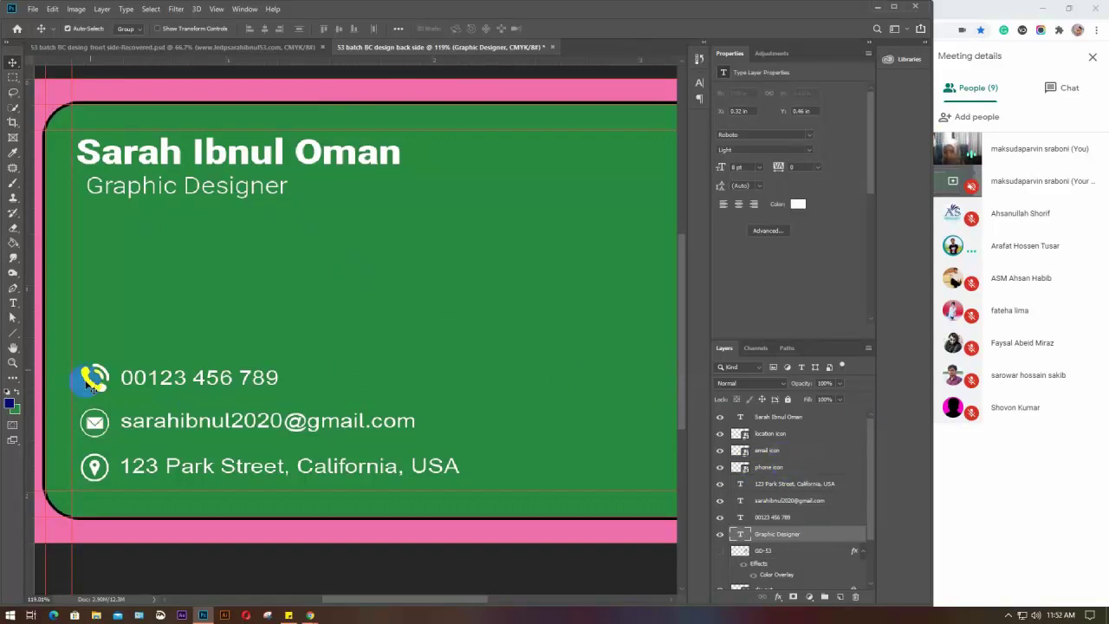
pyautogui.click(127, 154)
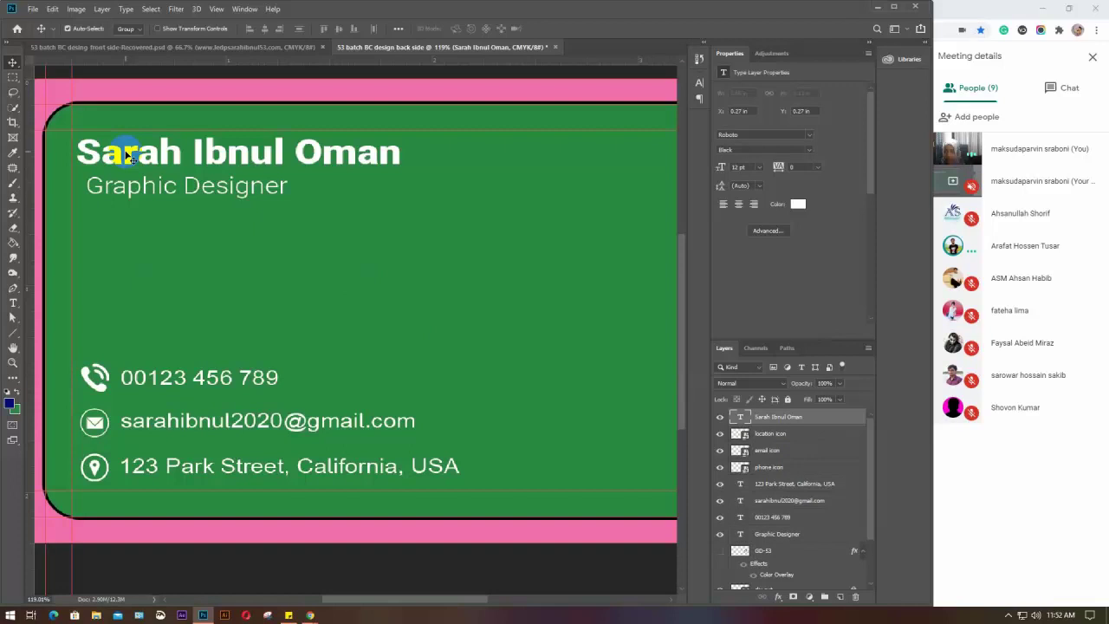
pyautogui.moveTo(127, 154); pyautogui.dragTo(134, 149)
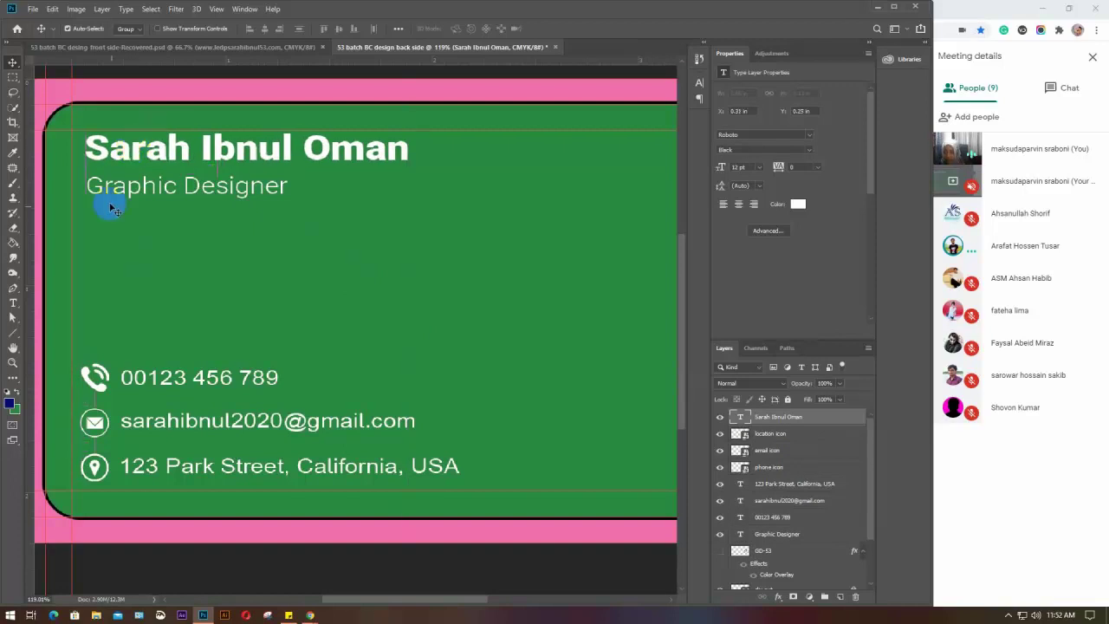
pyautogui.moveTo(112, 188); pyautogui.dragTo(146, 202)
pyautogui.moveTo(126, 158); pyautogui.dragTo(121, 155)
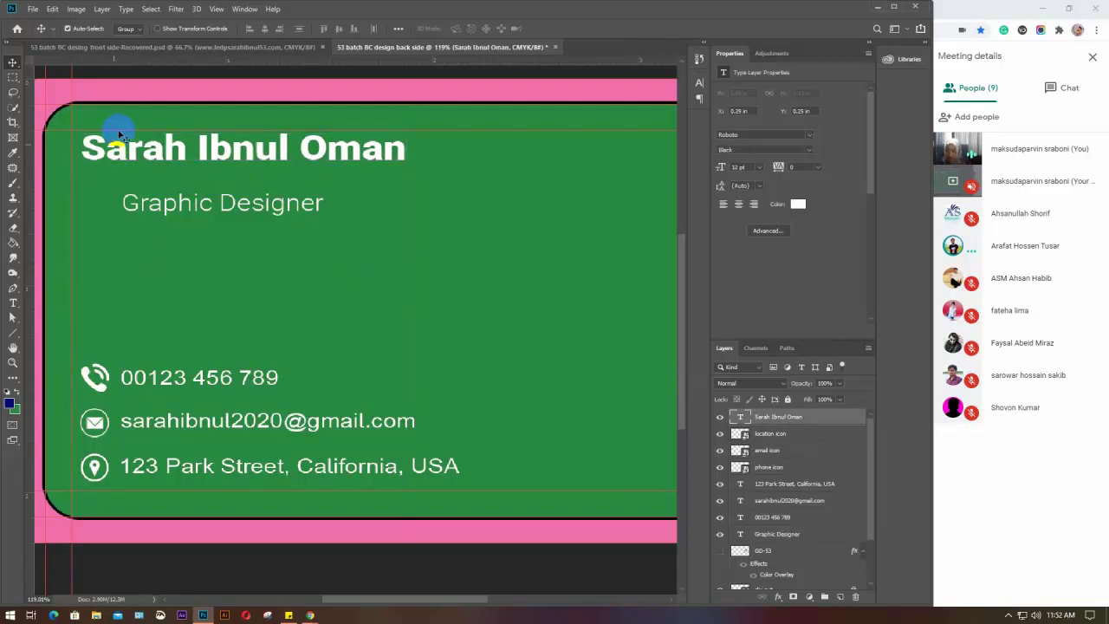
pyautogui.moveTo(132, 207); pyautogui.dragTo(98, 185)
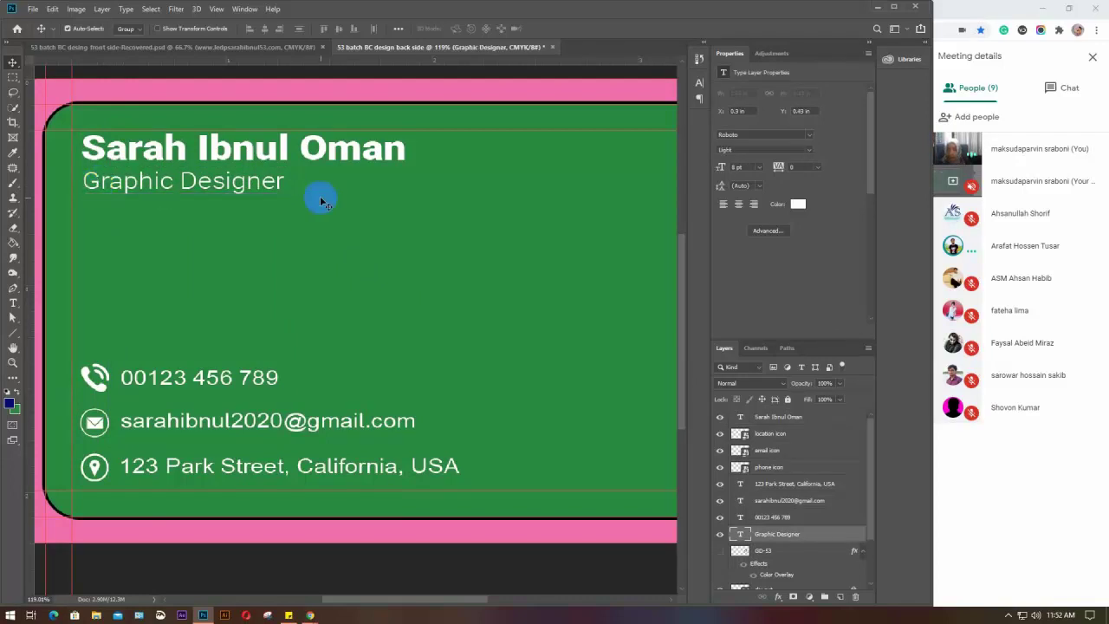
pyautogui.moveTo(468, 152); pyautogui.dragTo(224, 465)
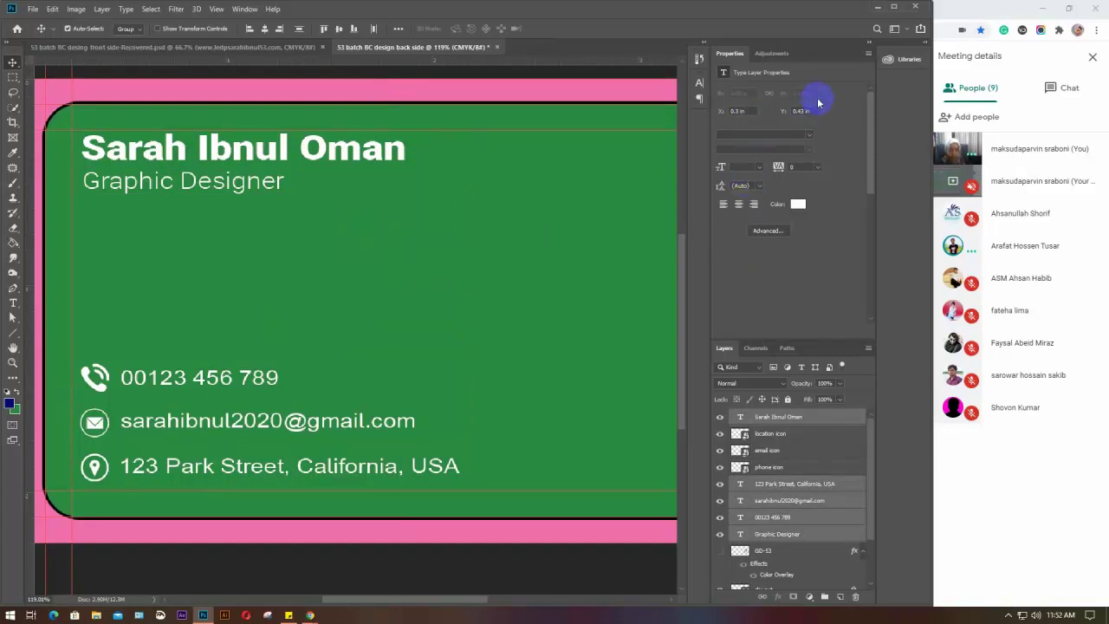
pyautogui.click(791, 201)
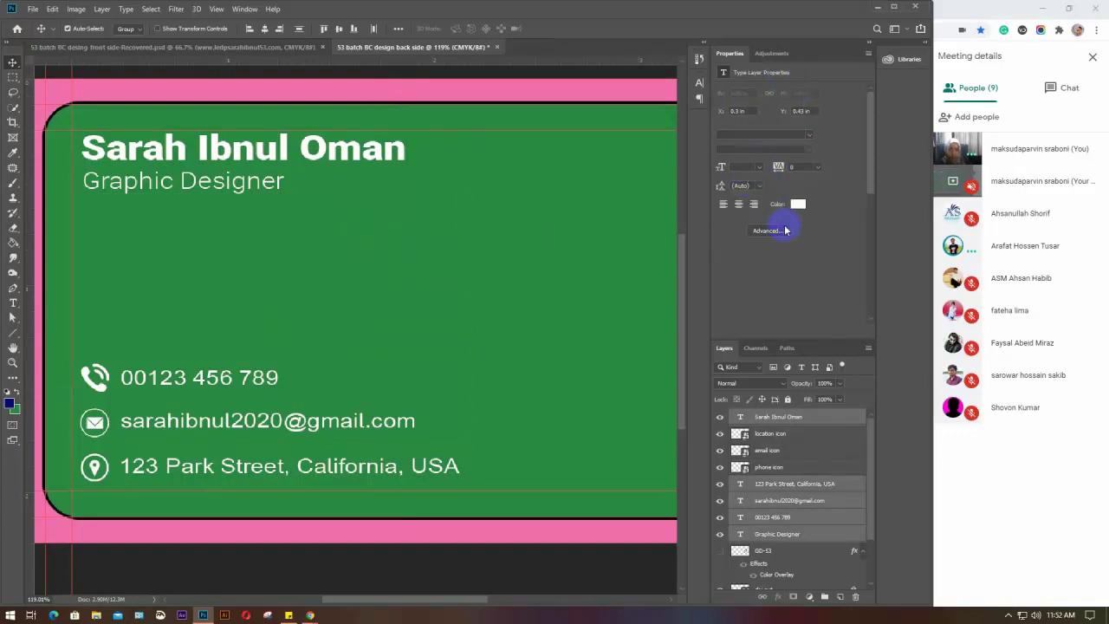
pyautogui.click(13, 305)
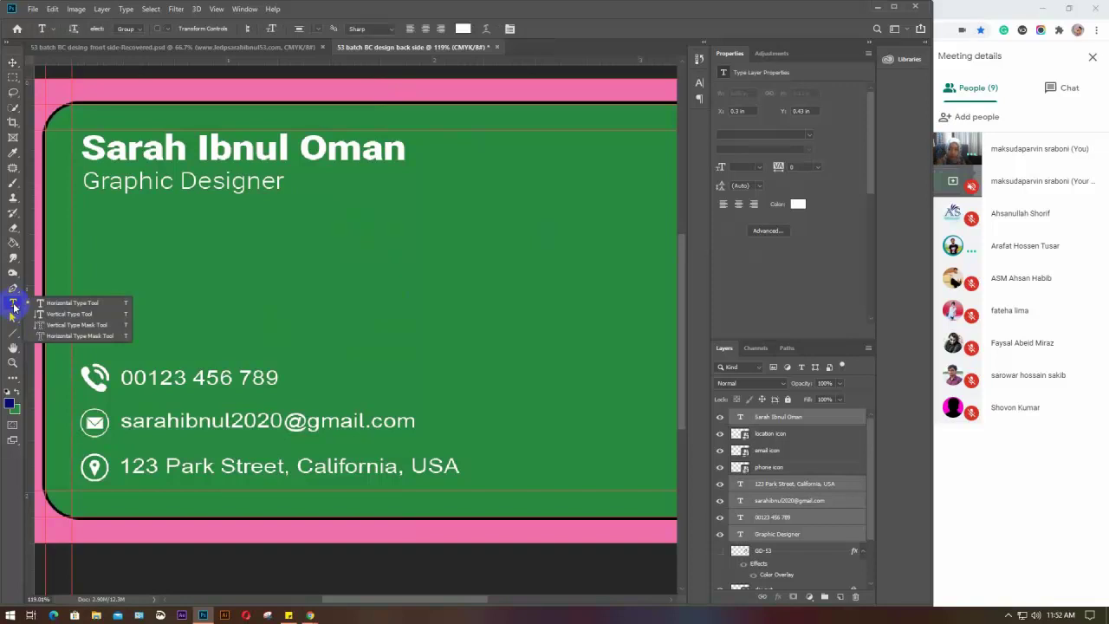
pyautogui.click(391, 31)
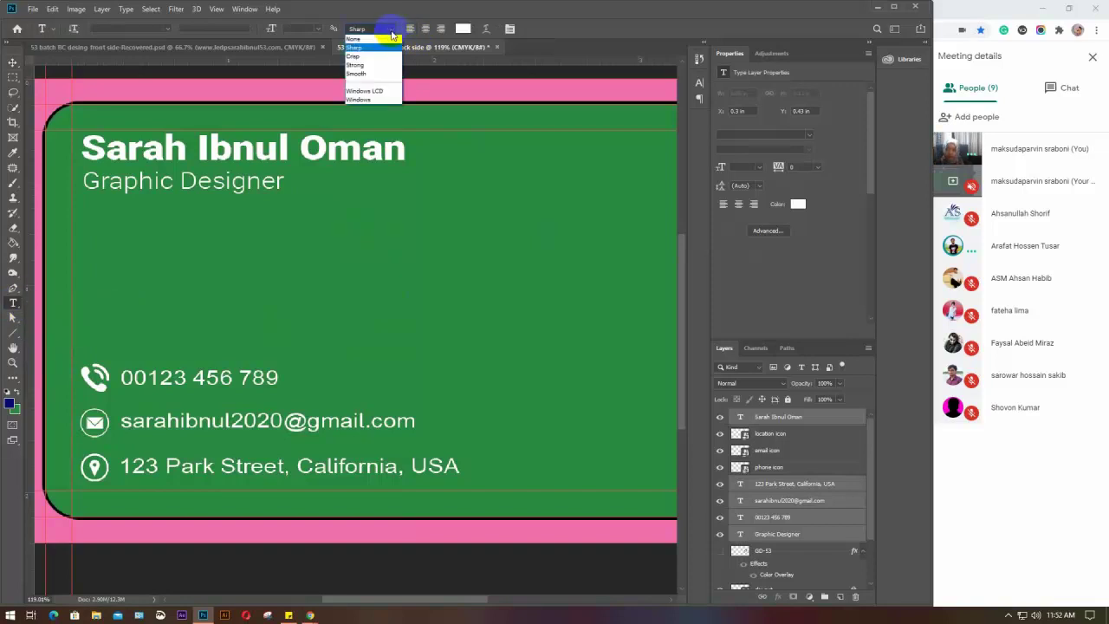
pyautogui.click(370, 65)
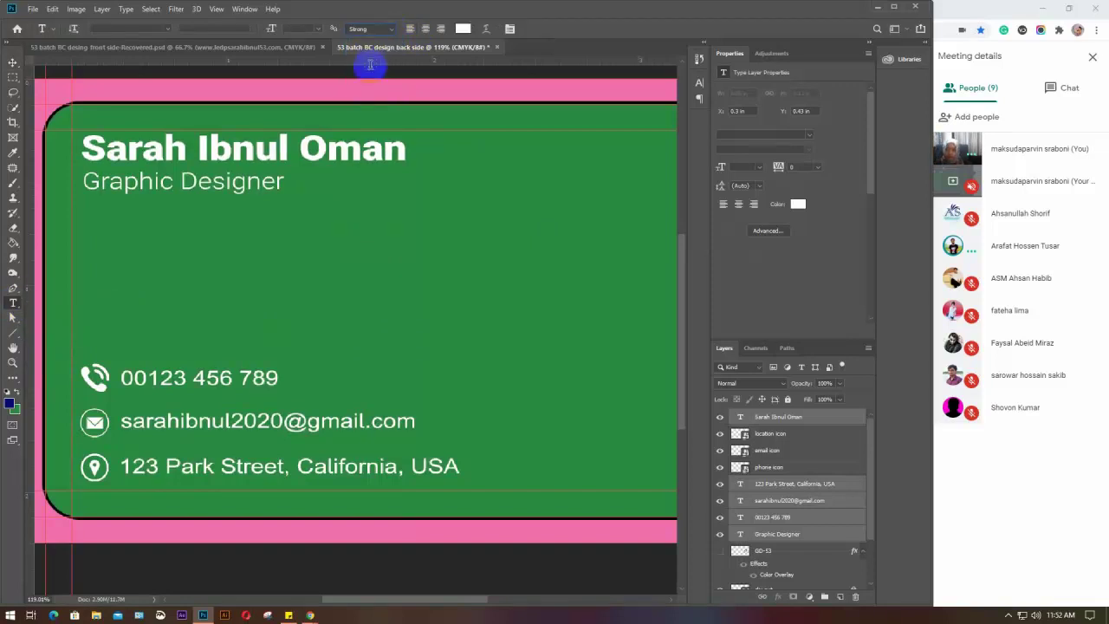
pyautogui.click(391, 30)
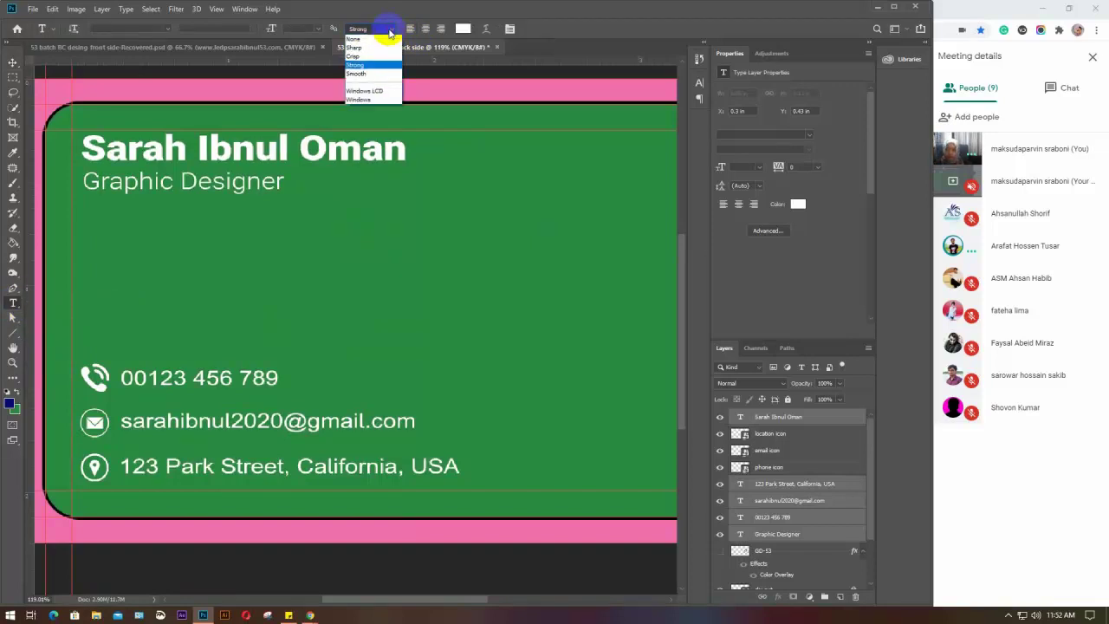
pyautogui.click(375, 74)
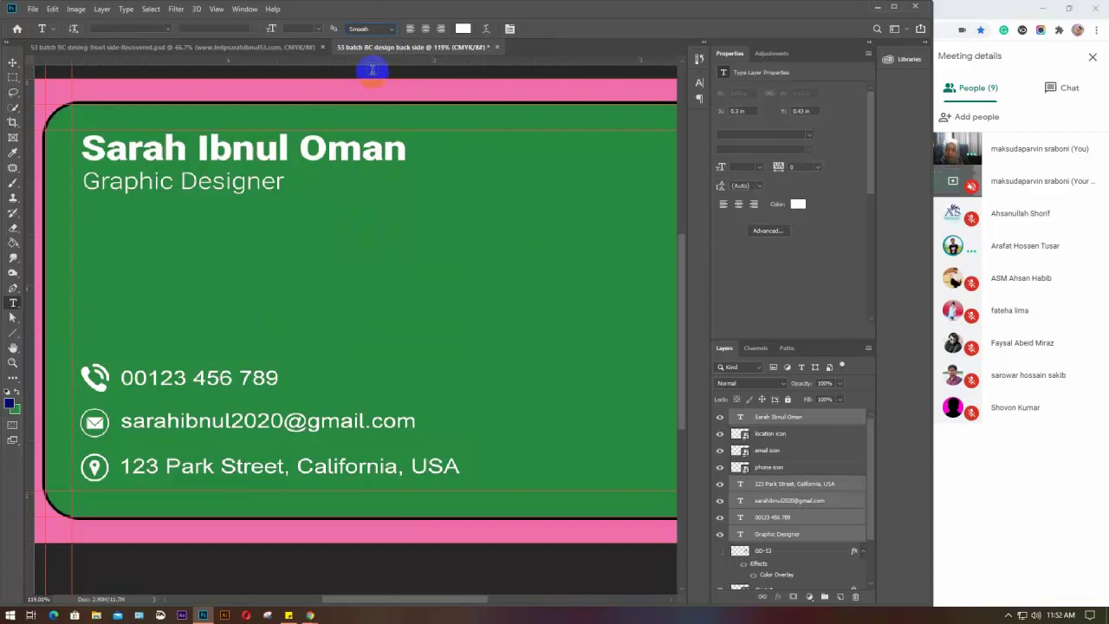
pyautogui.click(390, 30)
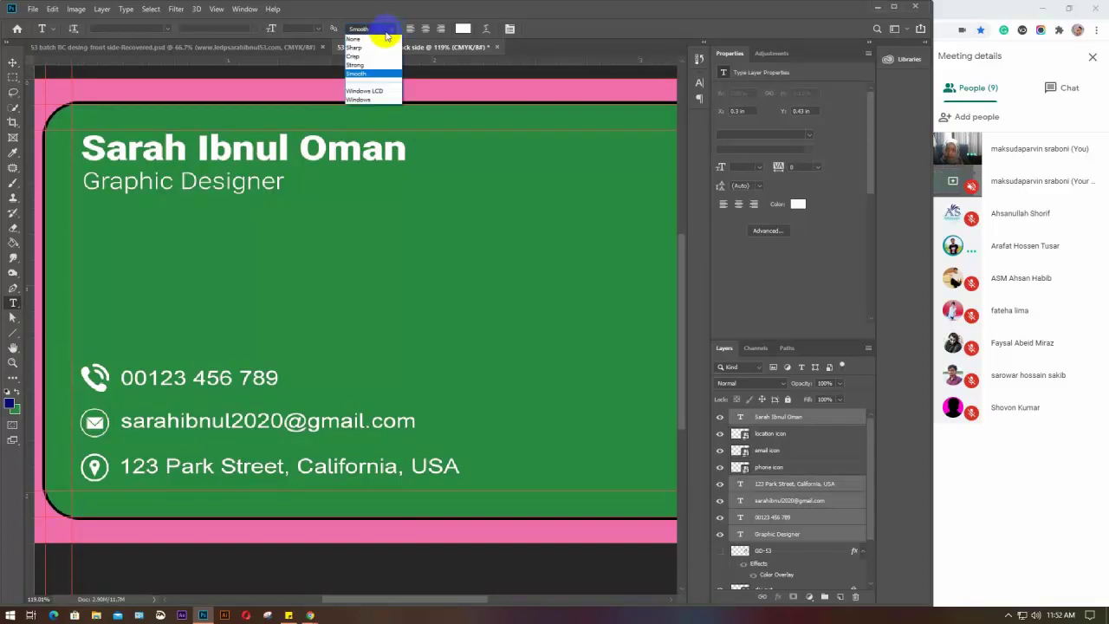
pyautogui.click(367, 39)
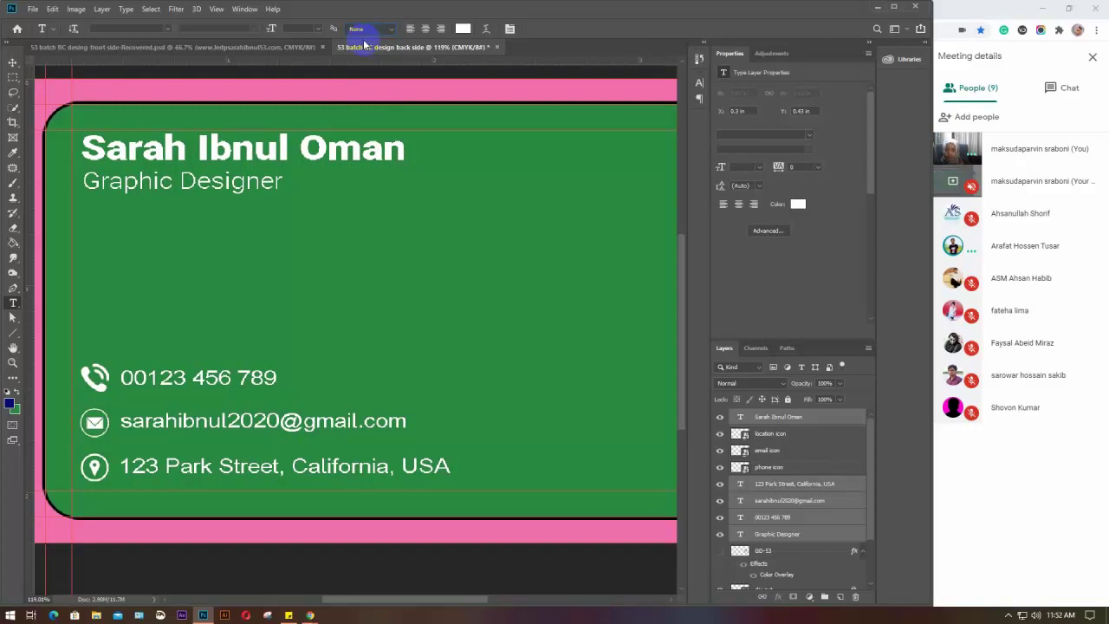
pyautogui.click(394, 29)
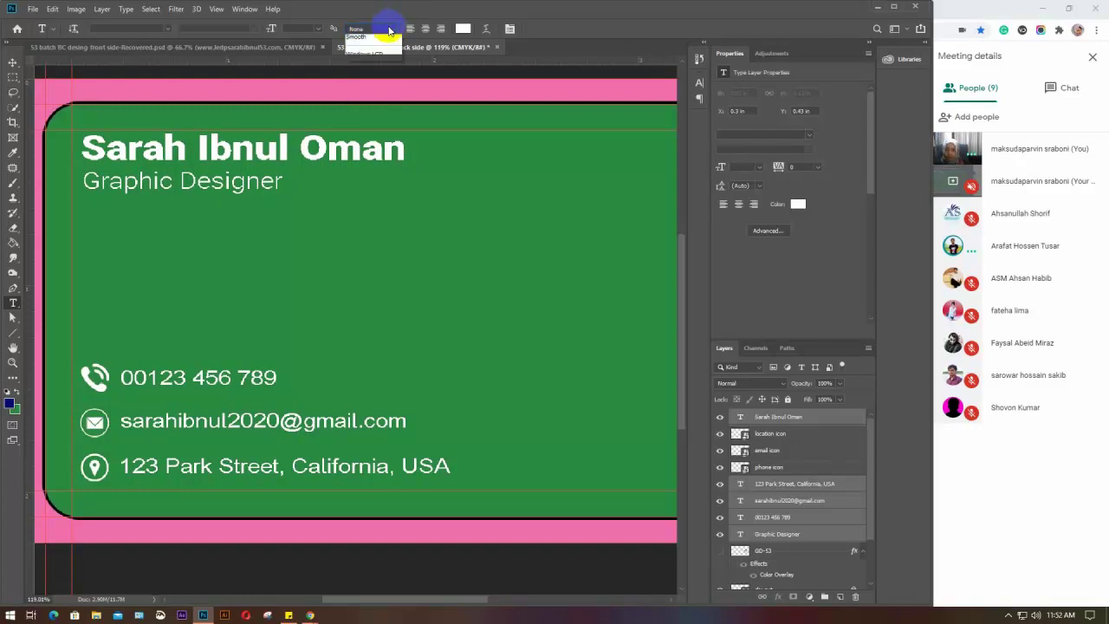
pyautogui.click(378, 42)
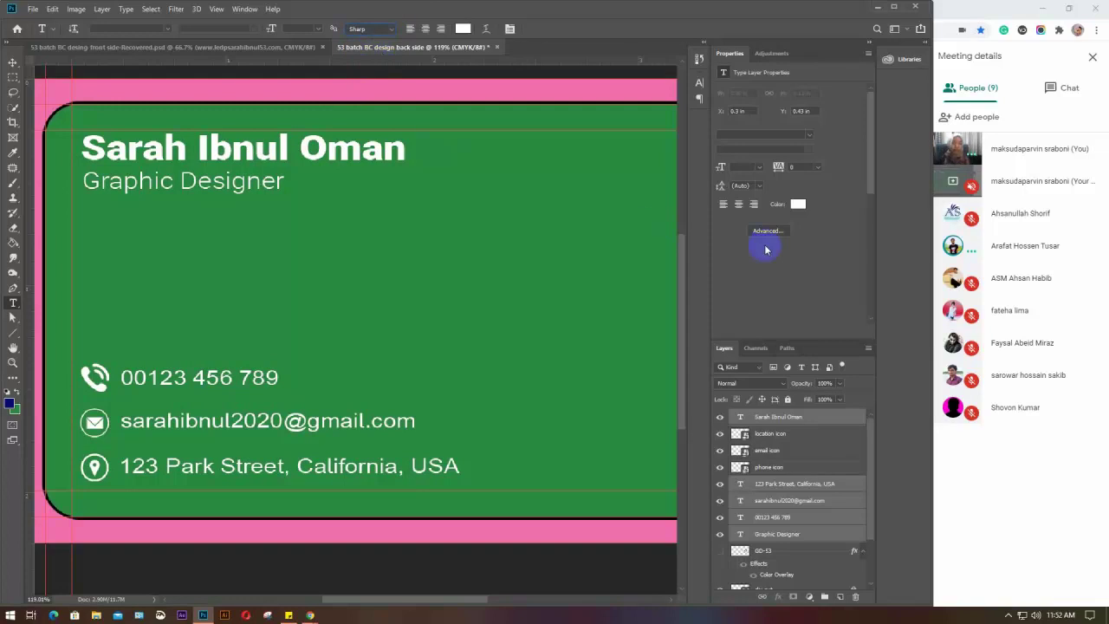
pyautogui.click(803, 423)
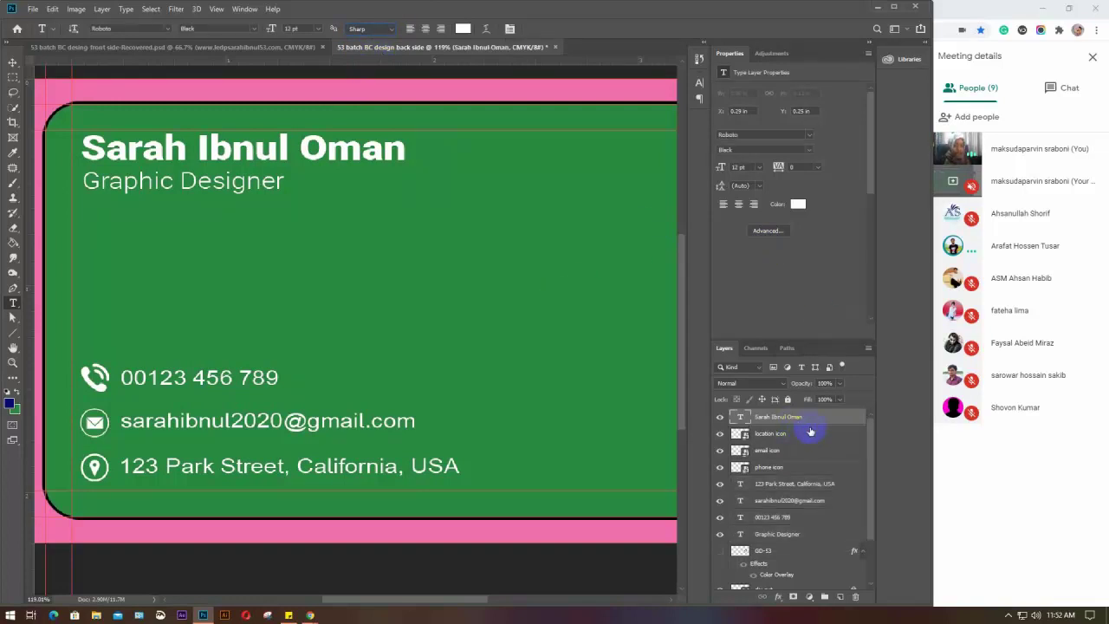
pyautogui.scroll(-3, 810, 430)
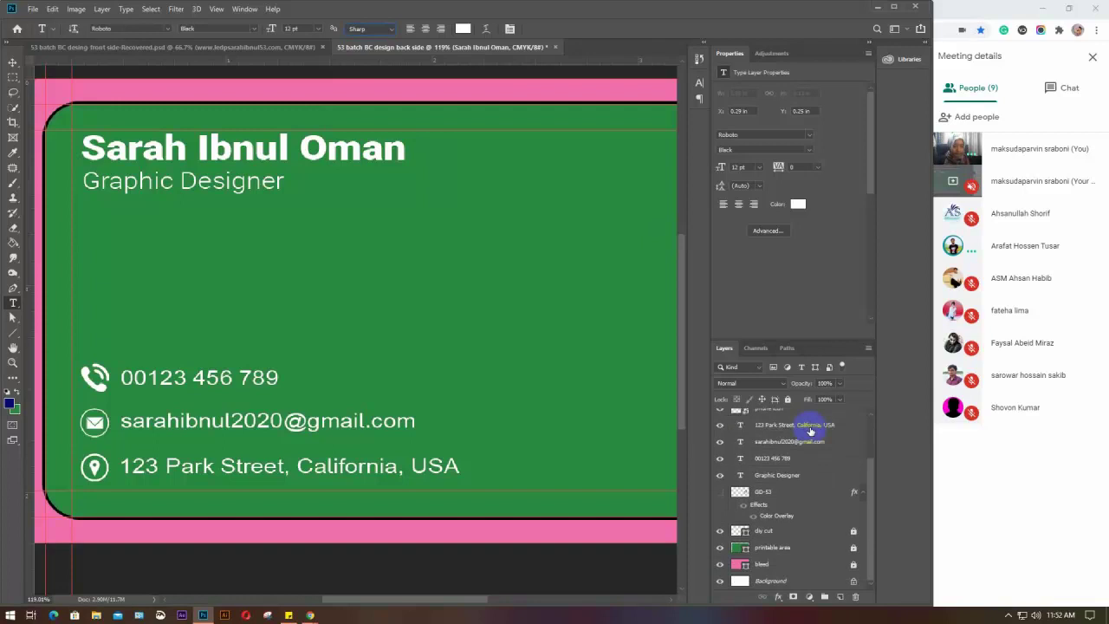
pyautogui.scroll(3, 810, 430)
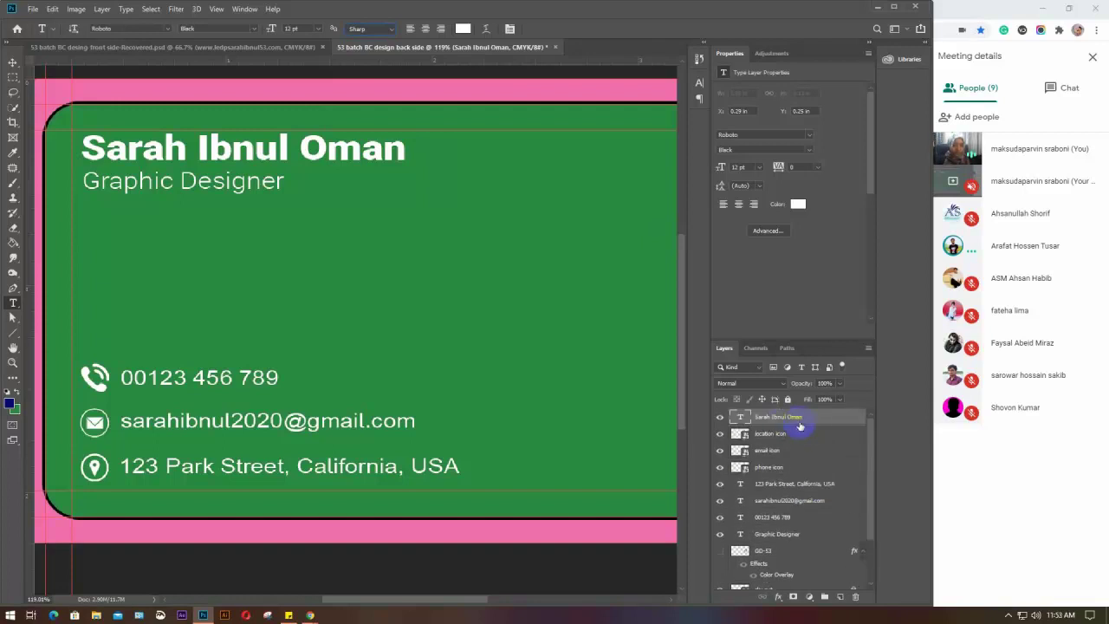
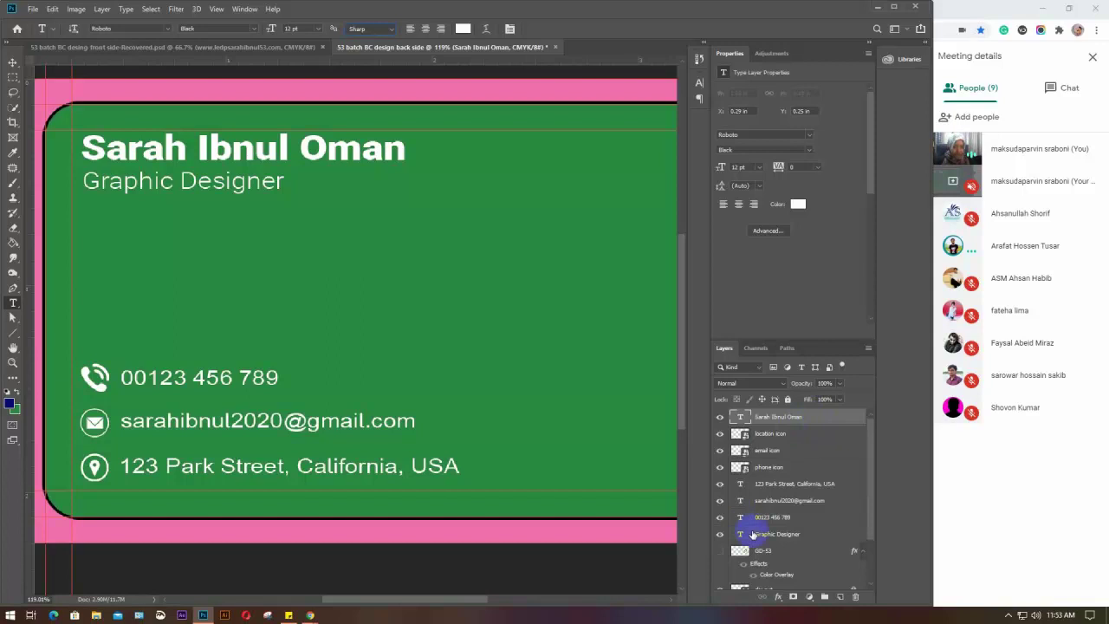
# Move the name layer below the Graphic Designer layer in the Layers panel
pyautogui.click(798, 536)
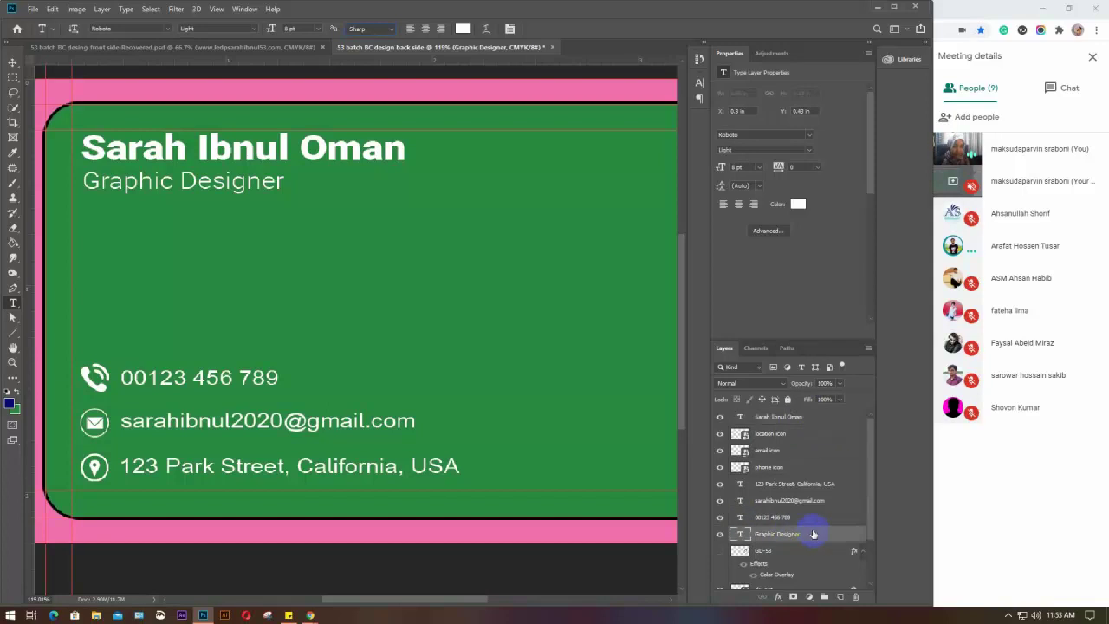
pyautogui.moveTo(802, 418); pyautogui.dragTo(804, 538)
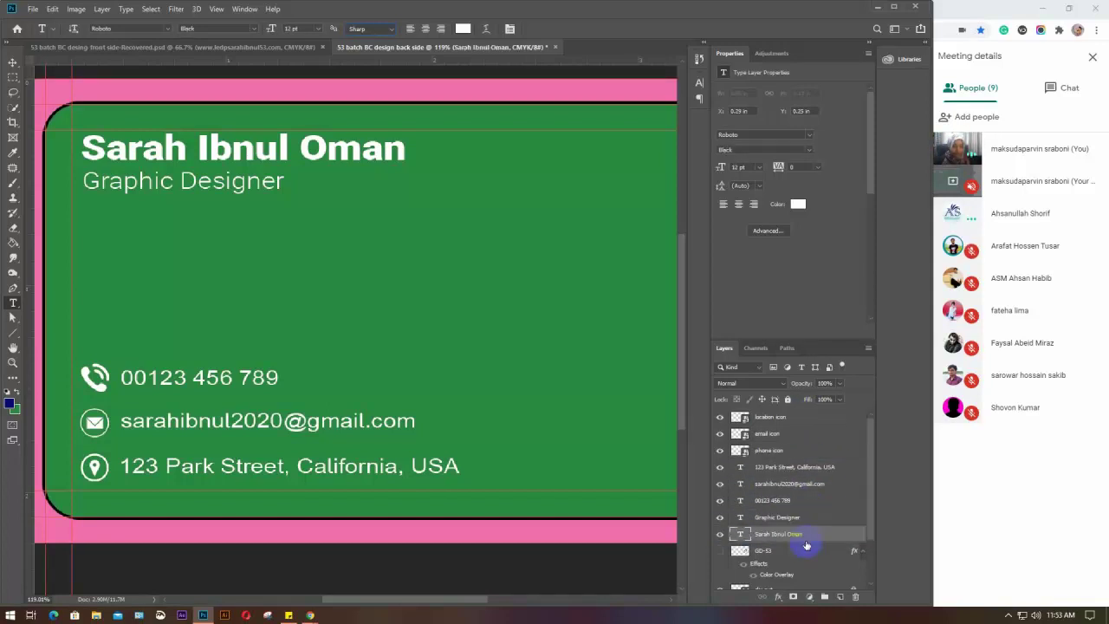
pyautogui.scroll(-2, 804, 538)
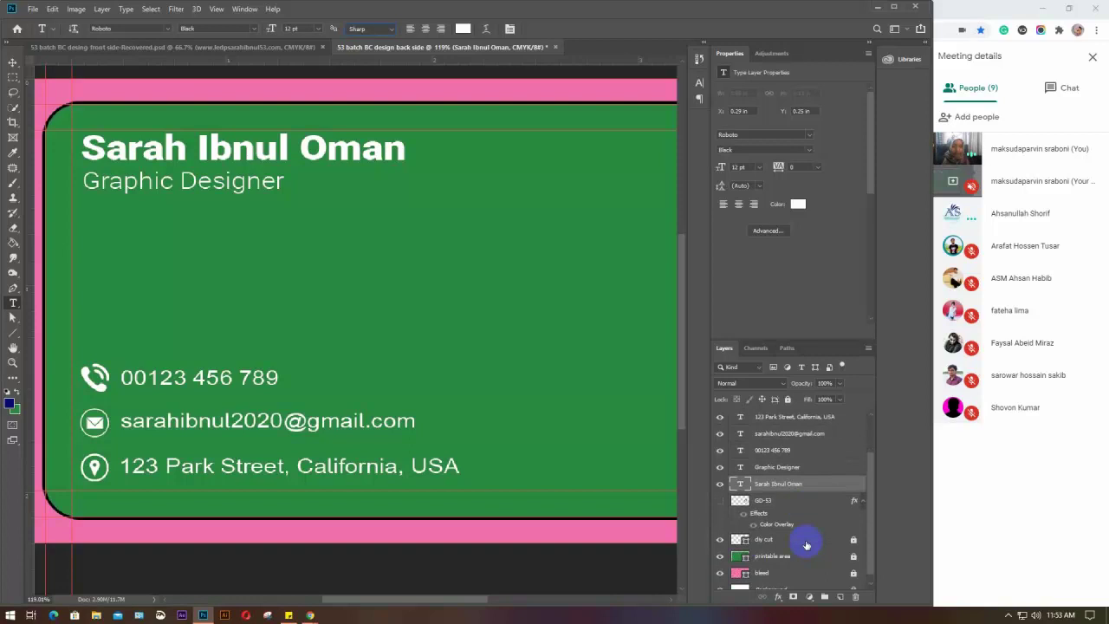
# Group the name and Graphic Designer layers and name the group 'name & designation'
pyautogui.click(809, 468)
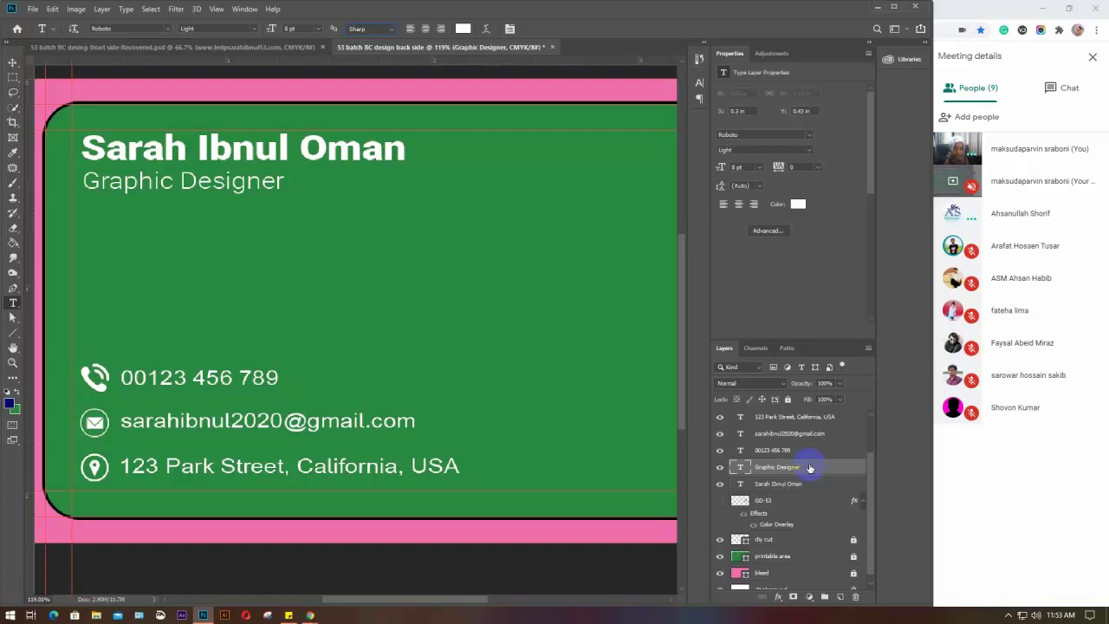
pyautogui.keyDown('shift'); pyautogui.click(805, 487); pyautogui.keyUp('shift')
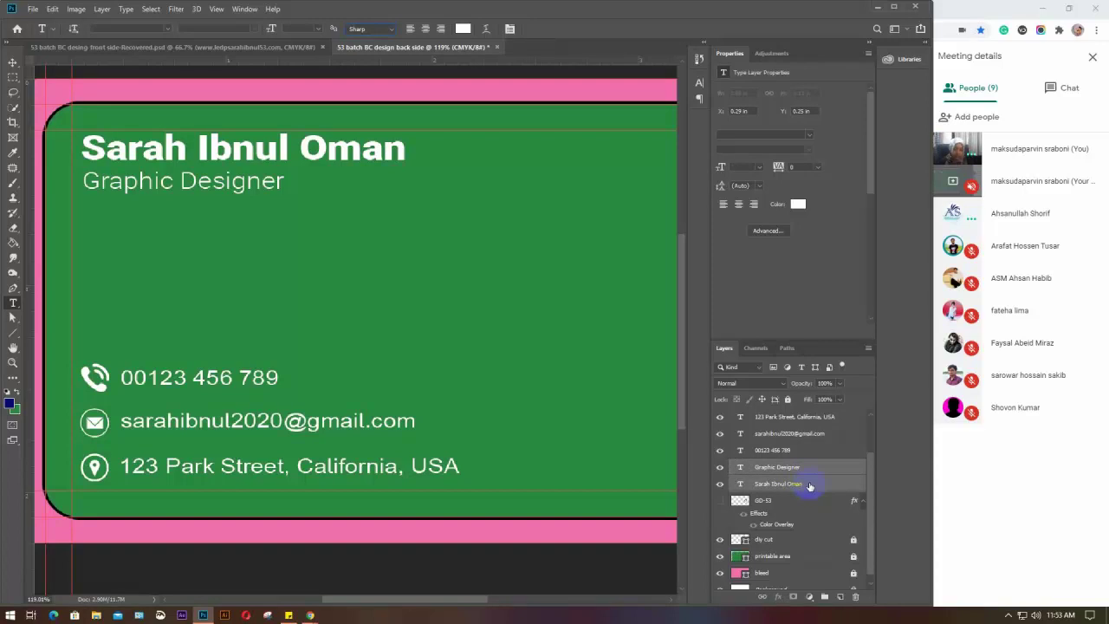
pyautogui.click(813, 469)
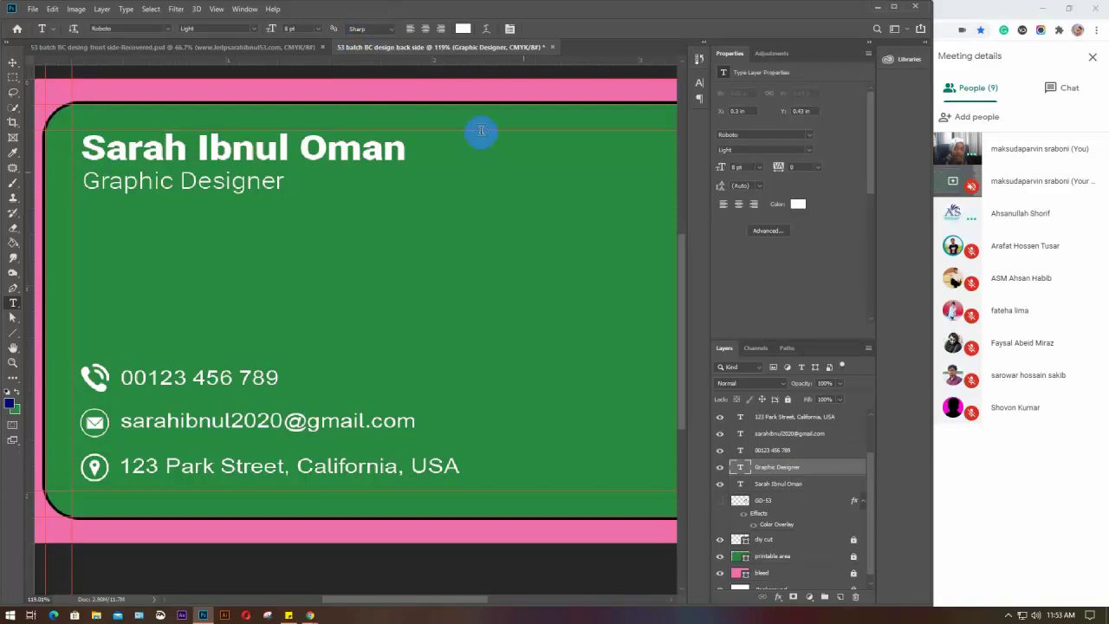
pyautogui.keyDown('shift'); pyautogui.click(803, 486); pyautogui.keyUp('shift')
pyautogui.hotkey('ctrl', 'g')
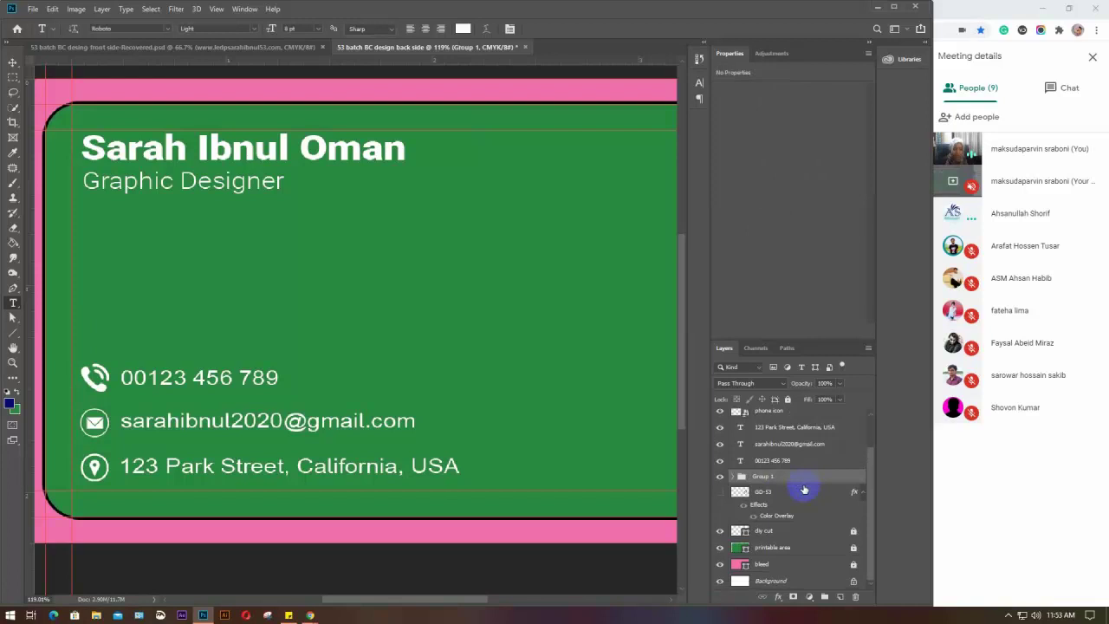
pyautogui.doubleClick(762, 476)
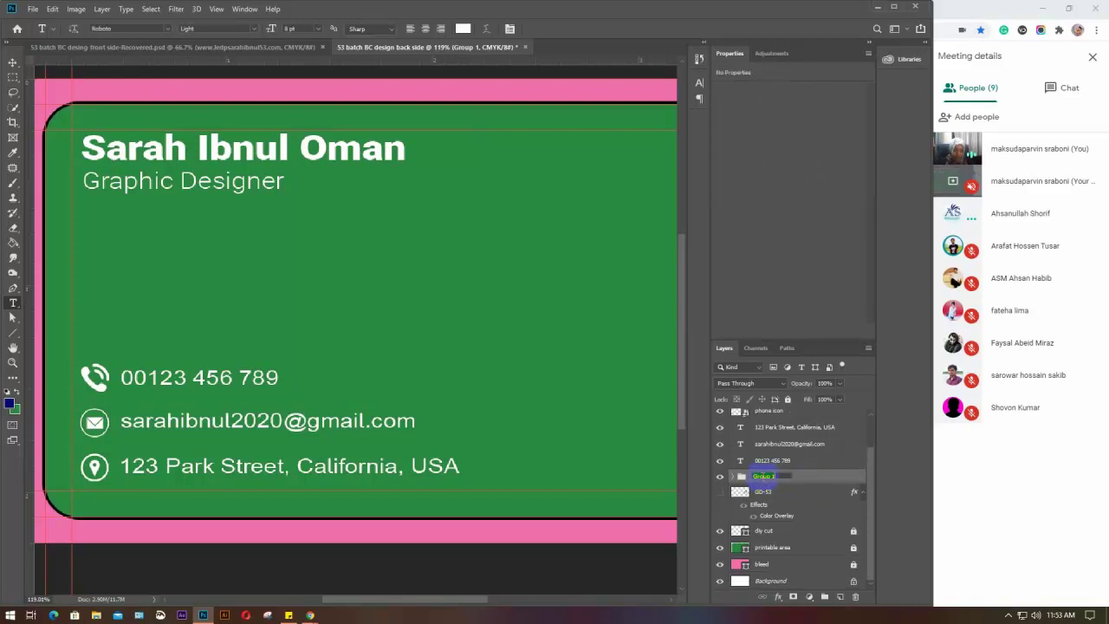
pyautogui.write('N')
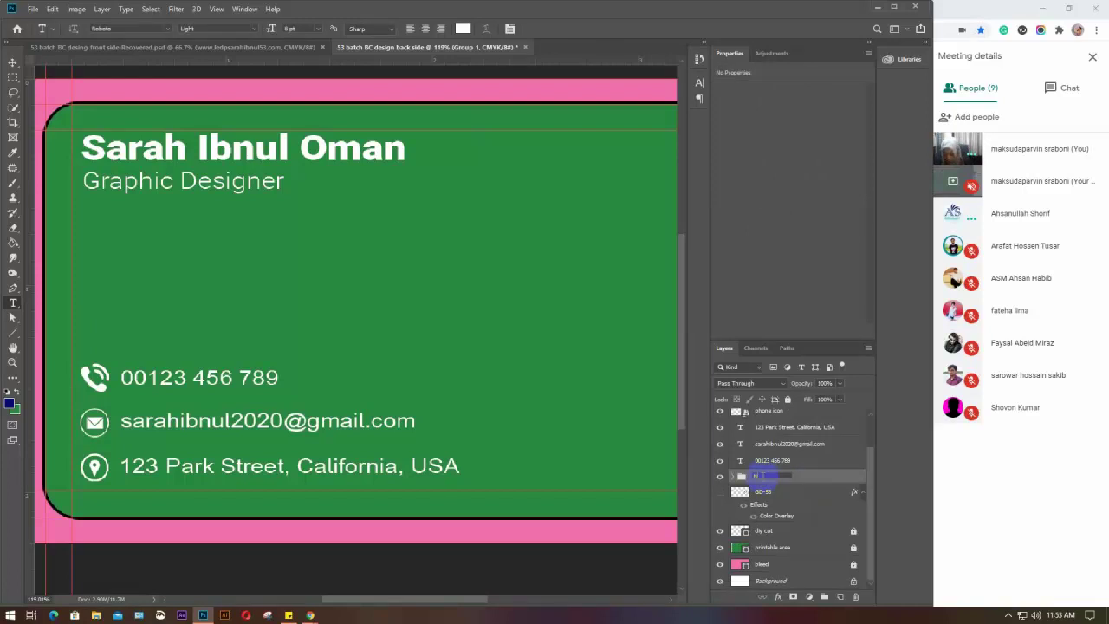
pyautogui.press('BackSpace')
pyautogui.write('name')
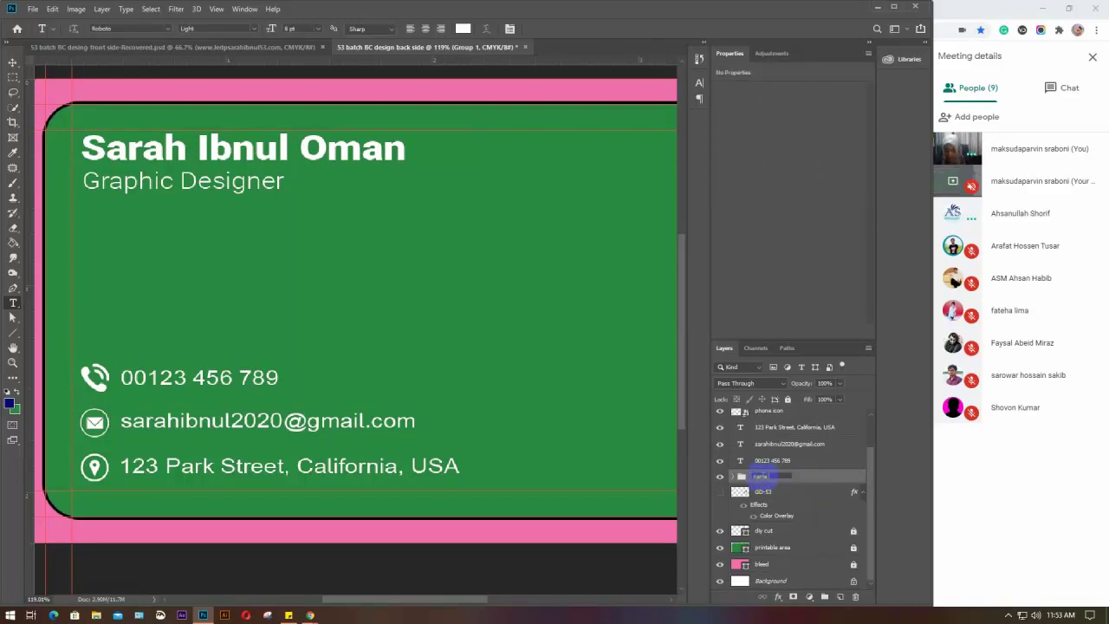
pyautogui.write(' & d')
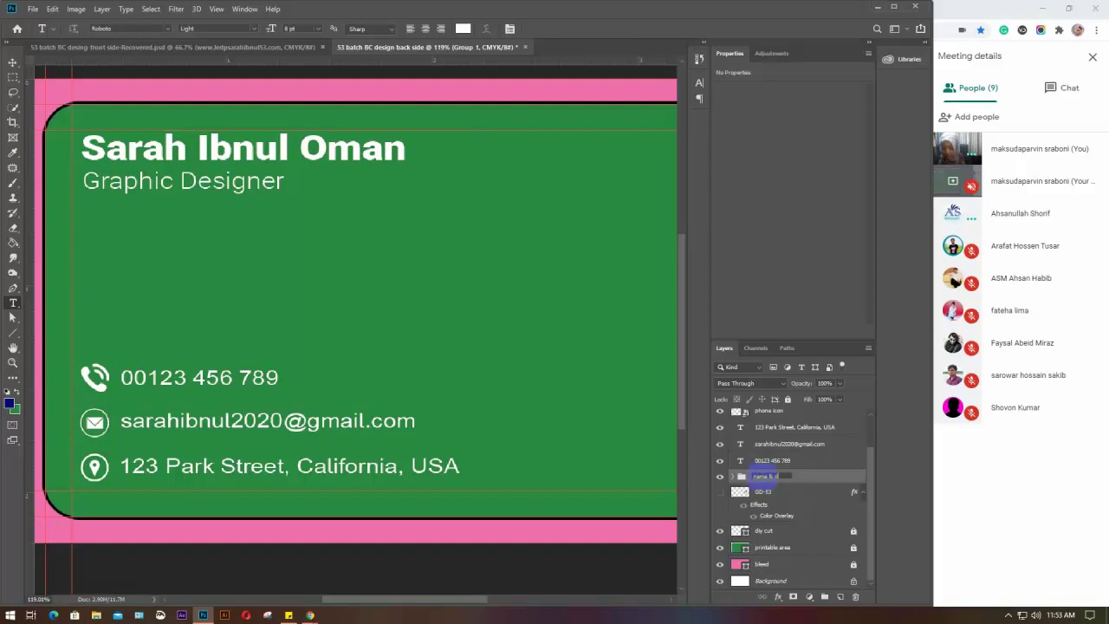
pyautogui.write('esignation')
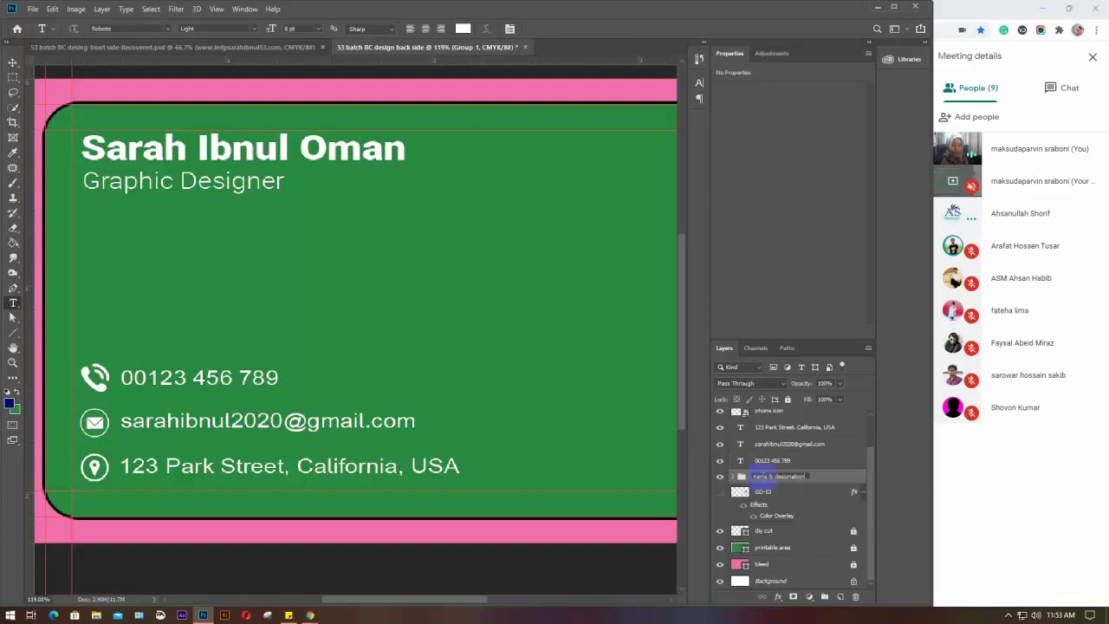
pyautogui.press('Return')
pyautogui.scroll(1, 802, 468)
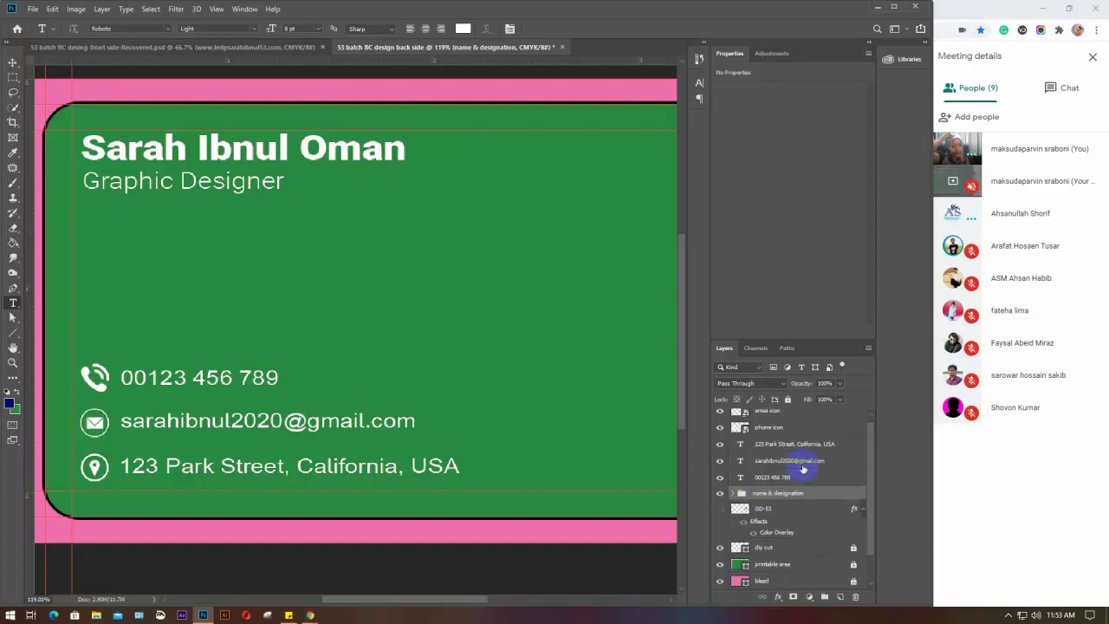
# Place the phone icon layer beside the phone number and group both as 'contact info'
pyautogui.scroll(1, 802, 468)
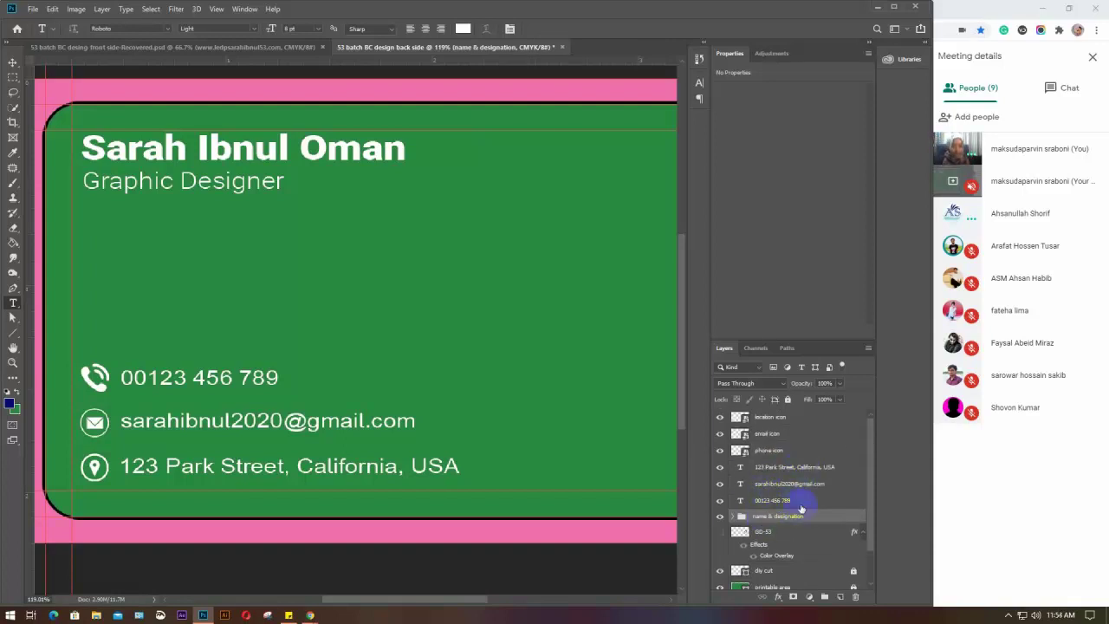
pyautogui.click(785, 501)
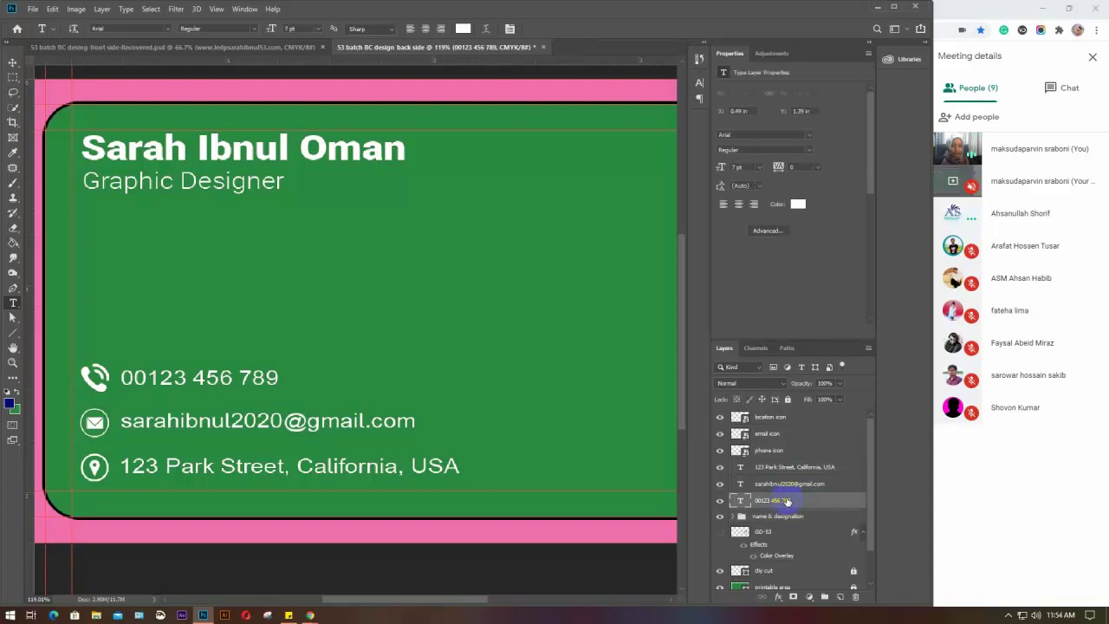
pyautogui.moveTo(780, 450); pyautogui.dragTo(783, 495)
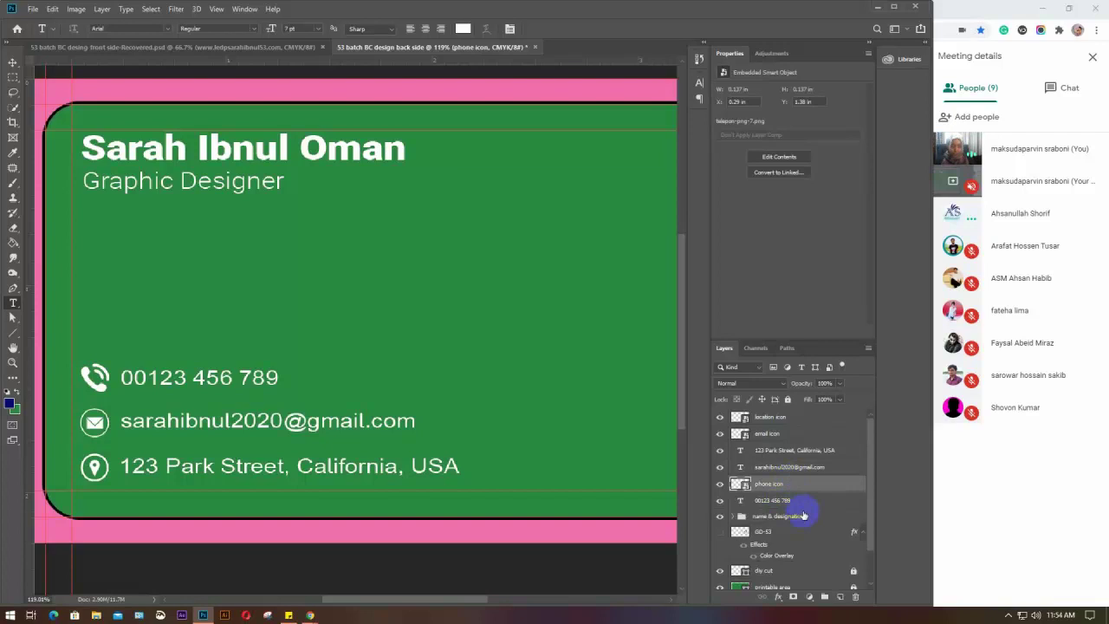
pyautogui.keyDown('shift'); pyautogui.click(802, 501); pyautogui.keyUp('shift')
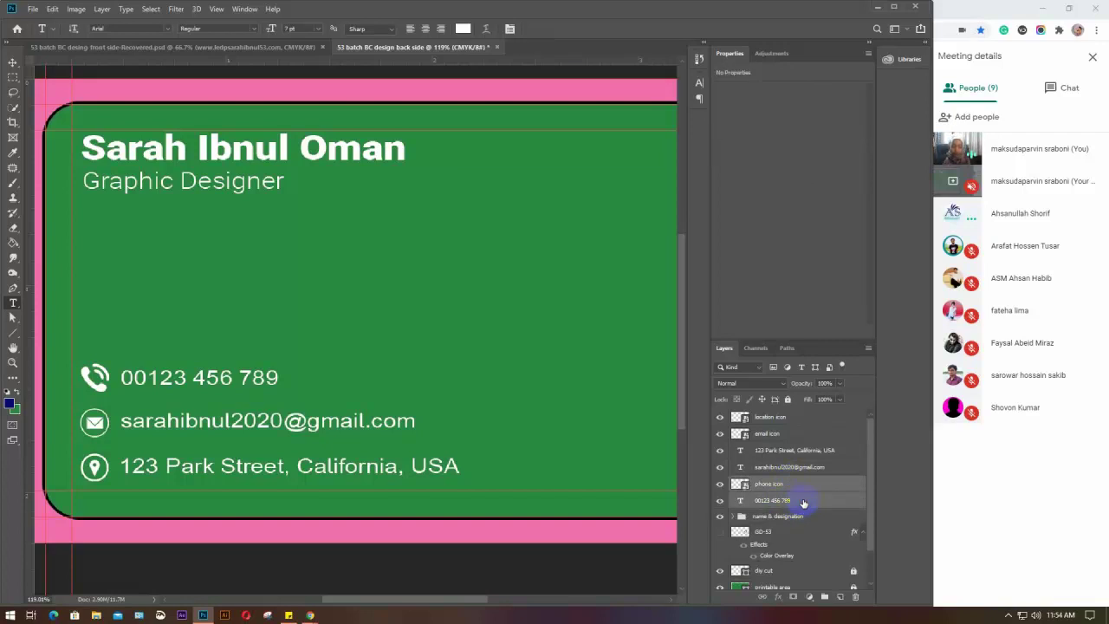
pyautogui.hotkey('ctrl', 'g')
pyautogui.doubleClick(766, 483)
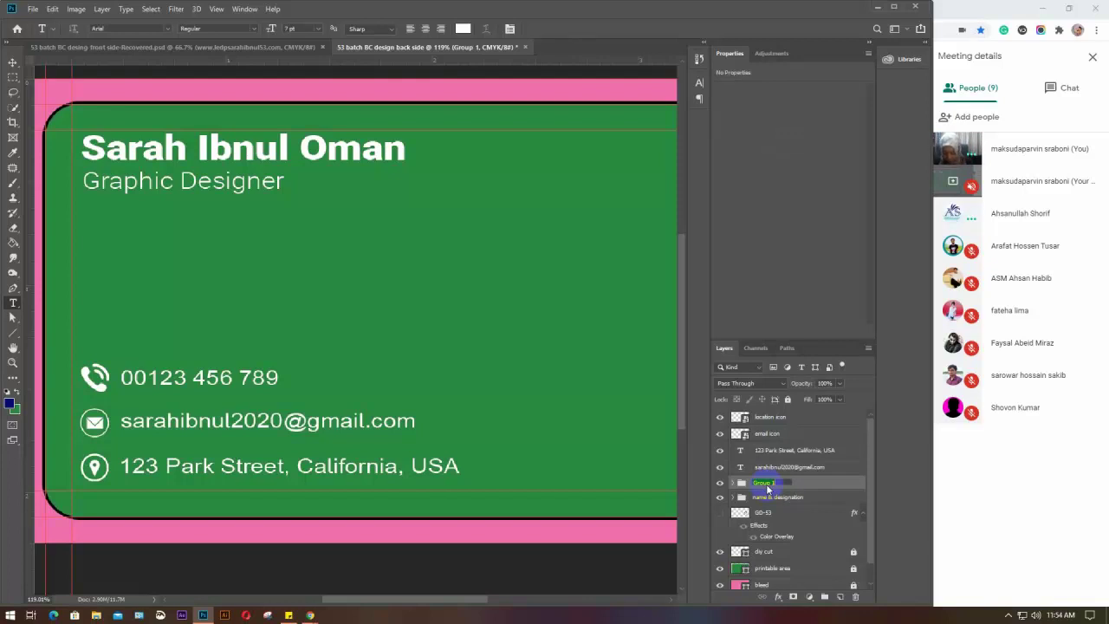
pyautogui.write('p')
pyautogui.write('nfo')
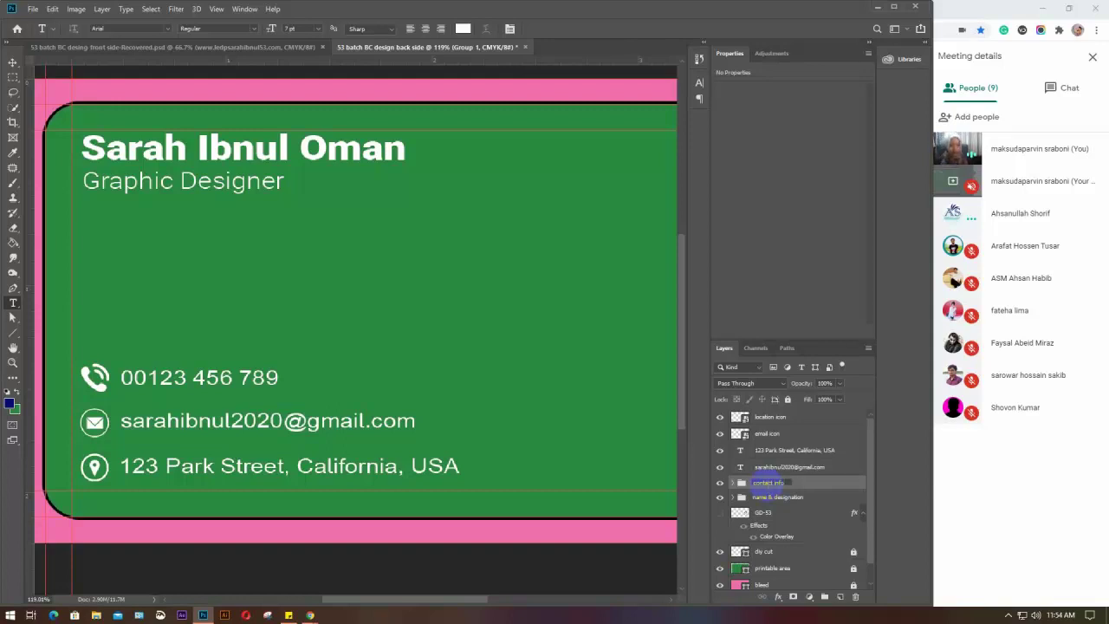
pyautogui.press('Return')
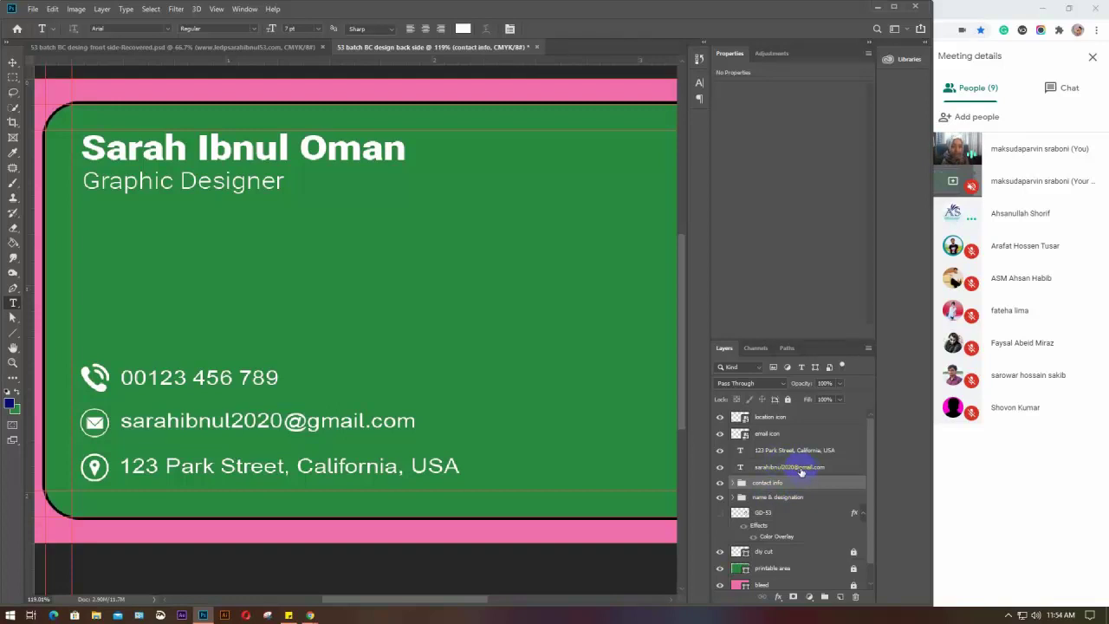
# Move the email icon layer beside the email text and group both as 'email info'
pyautogui.click(801, 469)
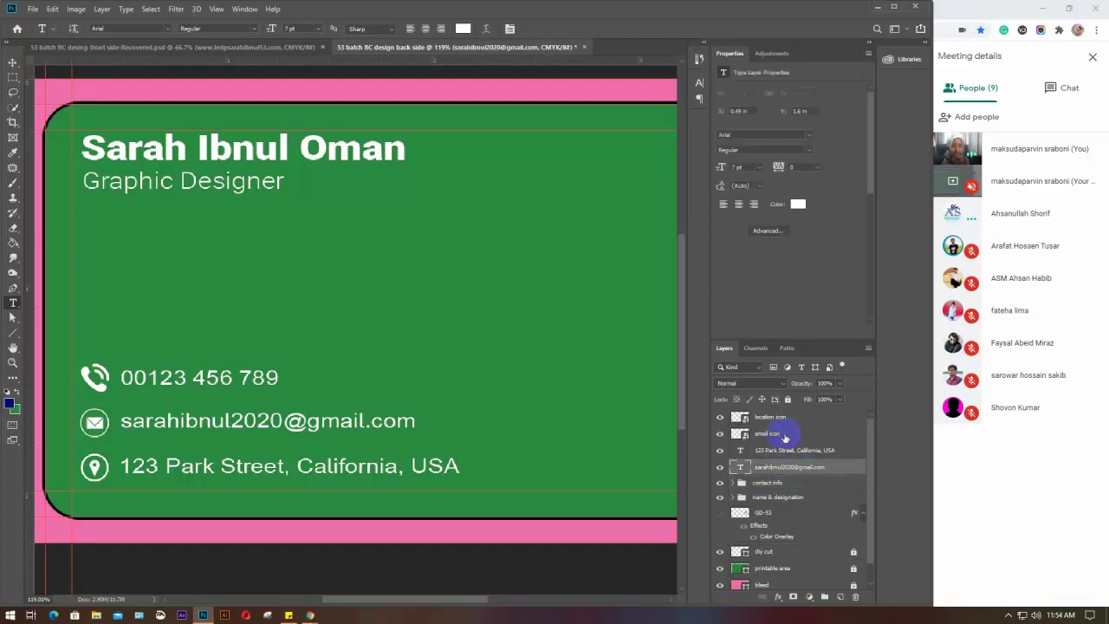
pyautogui.moveTo(783, 433); pyautogui.dragTo(782, 460)
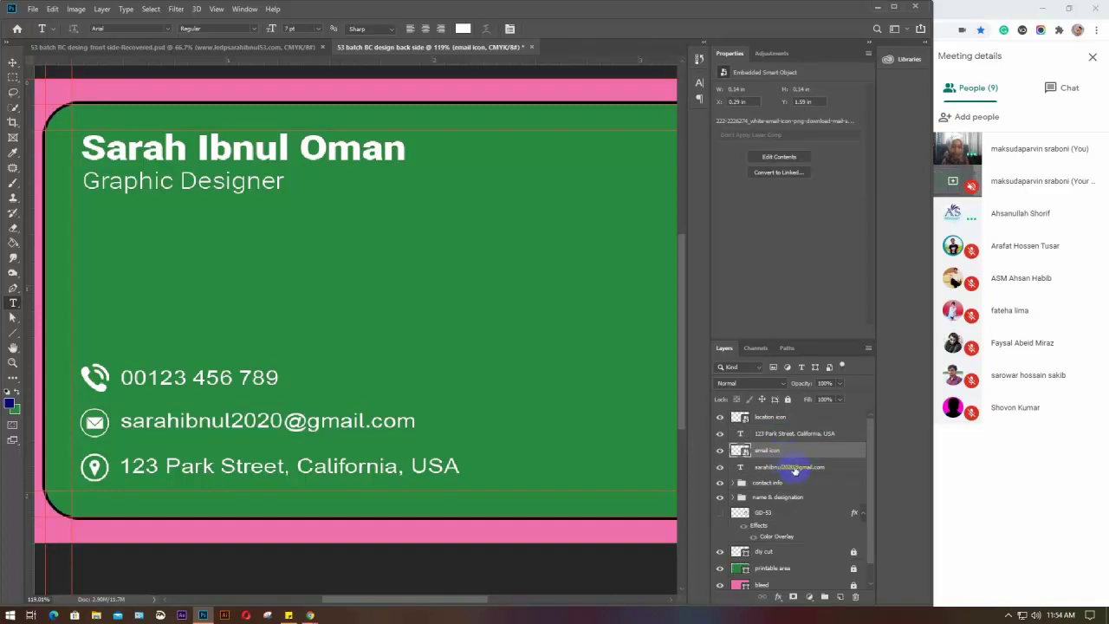
pyautogui.keyDown('shift'); pyautogui.click(794, 468); pyautogui.keyUp('shift')
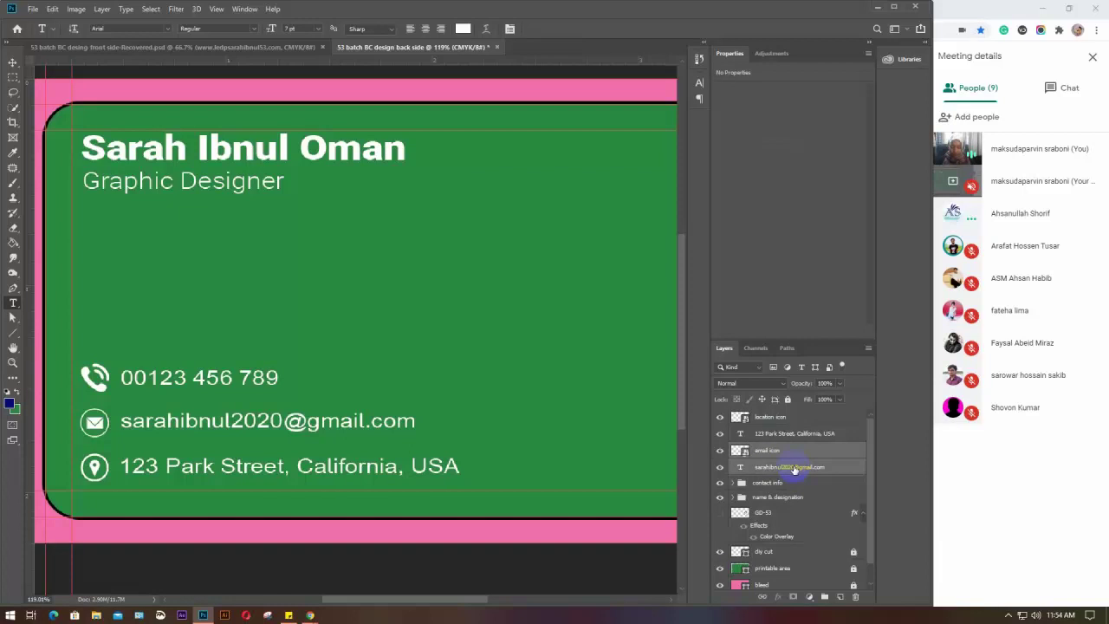
pyautogui.hotkey('ctrl', 'g')
pyautogui.doubleClick(762, 449)
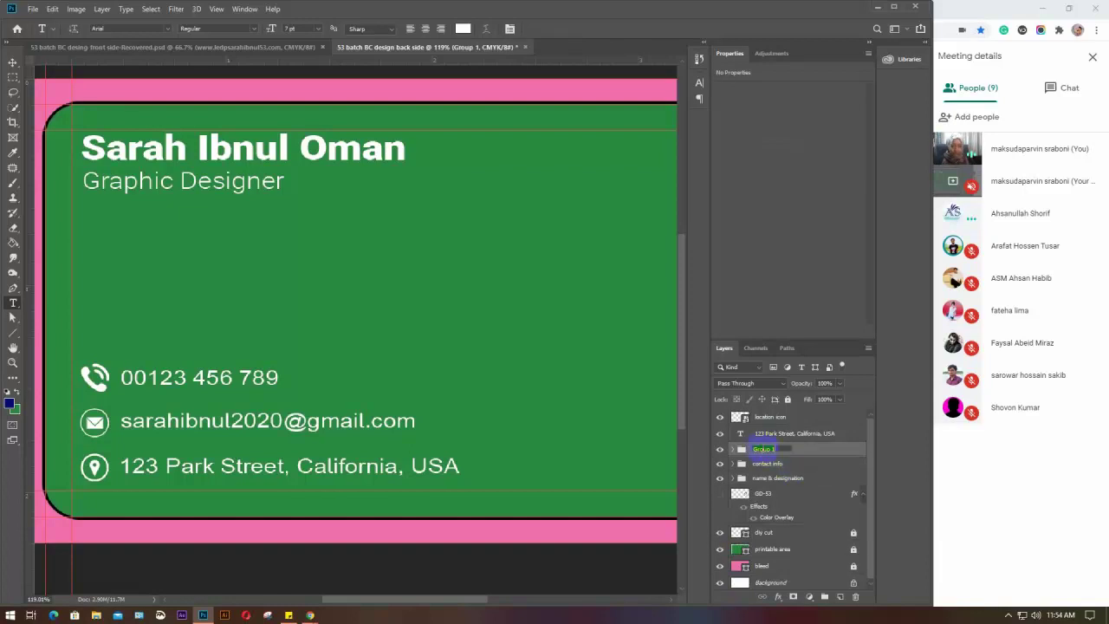
pyautogui.write('email info')
pyautogui.press('Return')
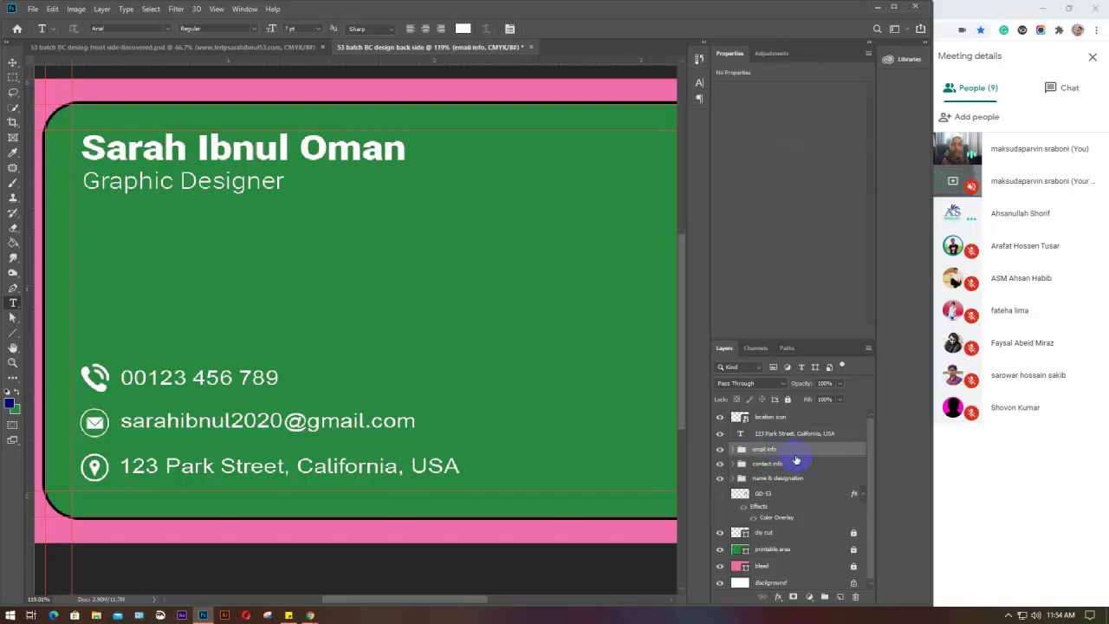
# Group the location icon and address text layers into a group named 'location info'
pyautogui.click(774, 416)
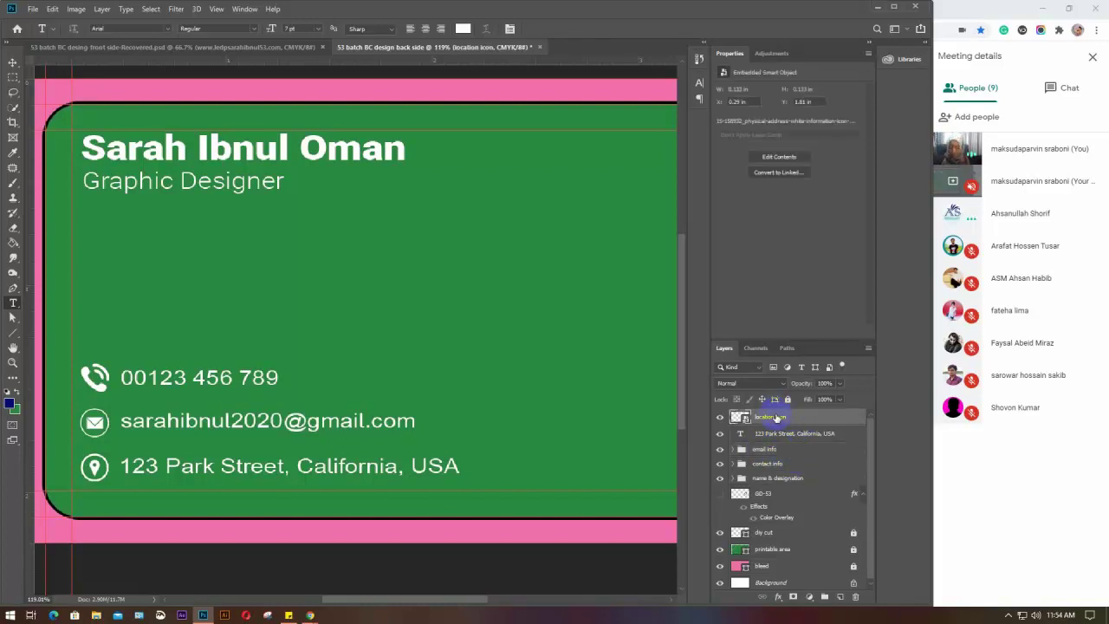
pyautogui.keyDown('shift'); pyautogui.click(778, 433); pyautogui.keyUp('shift')
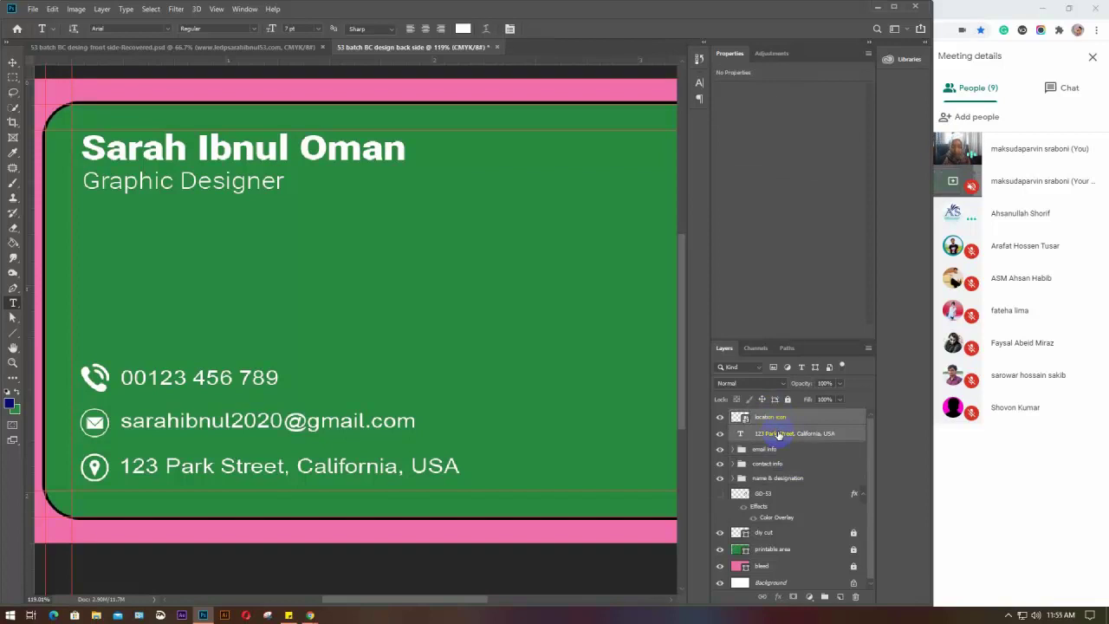
pyautogui.hotkey('ctrl', 'g')
pyautogui.doubleClick(764, 416)
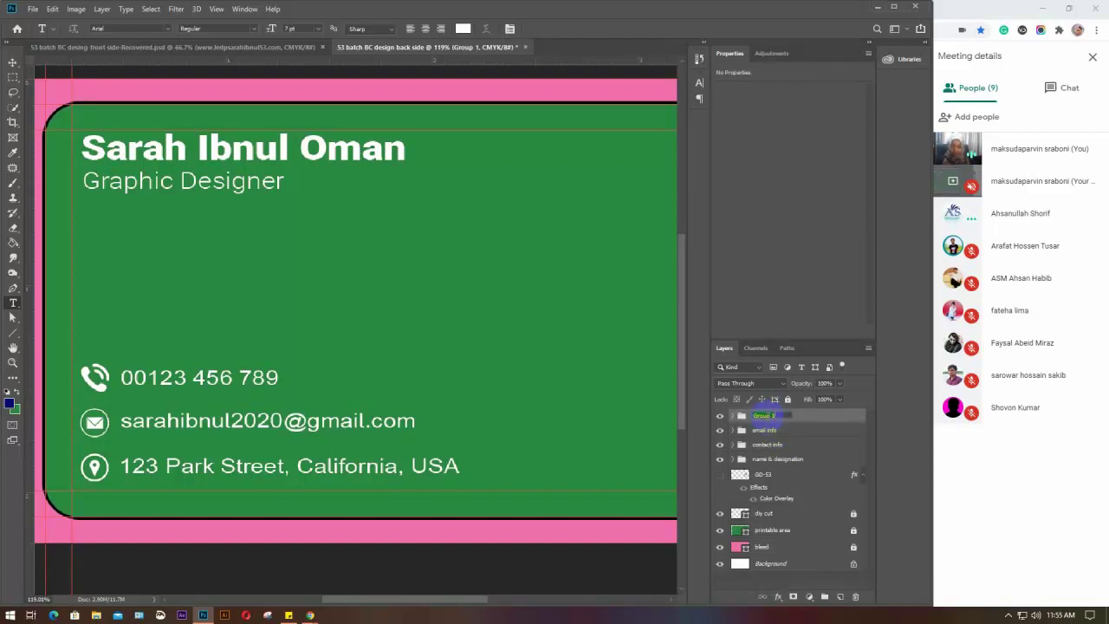
pyautogui.write('location info')
pyautogui.press('Return')
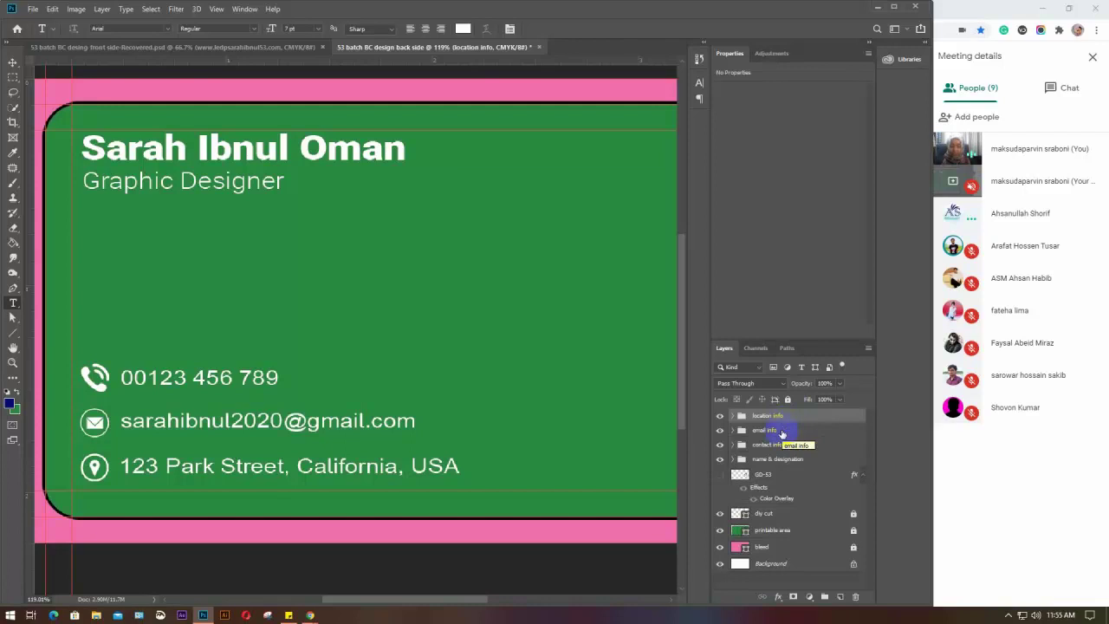
pyautogui.keyDown('shift'); pyautogui.click(781, 432); pyautogui.keyUp('shift')
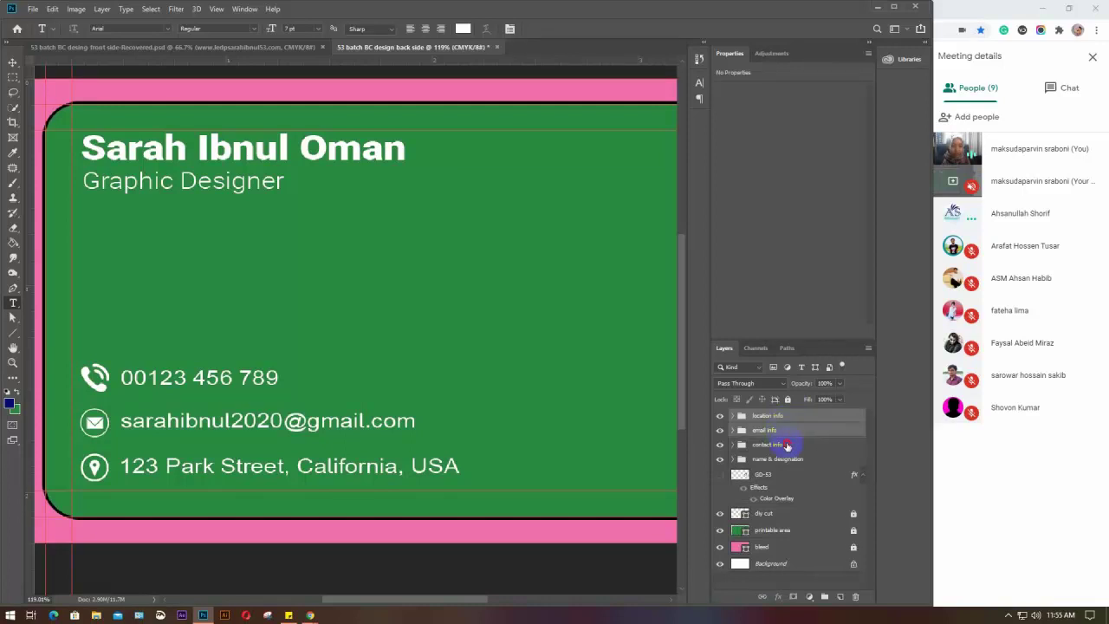
# Group location info, email info and contact info into a folder named 'cont. info'
pyautogui.keyDown('shift'); pyautogui.click(786, 446); pyautogui.keyUp('shift')
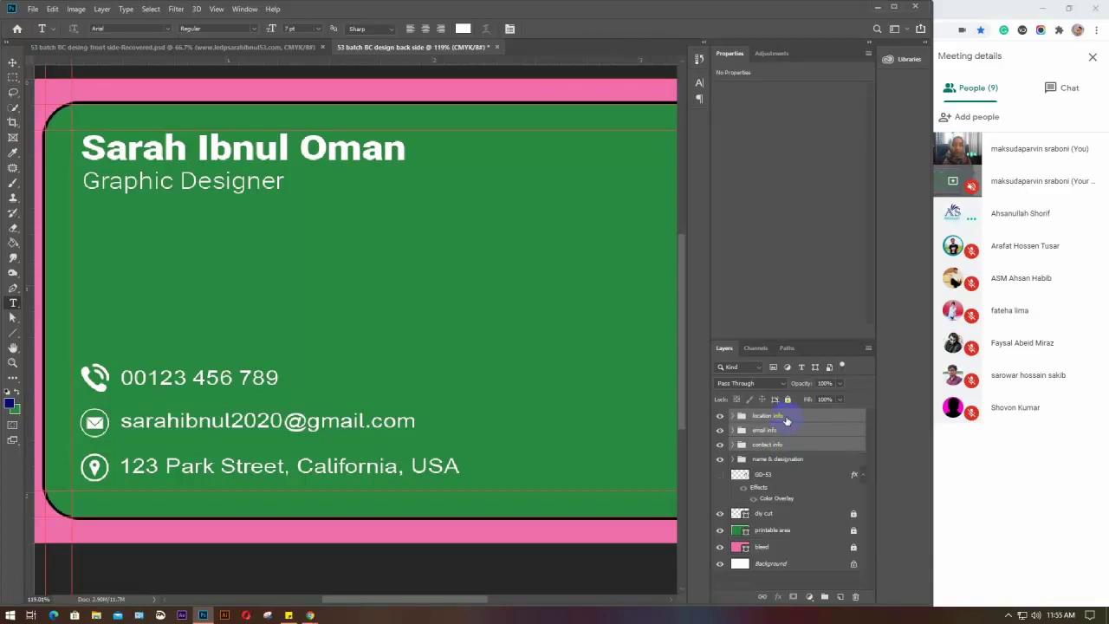
pyautogui.hotkey('ctrl', 'g')
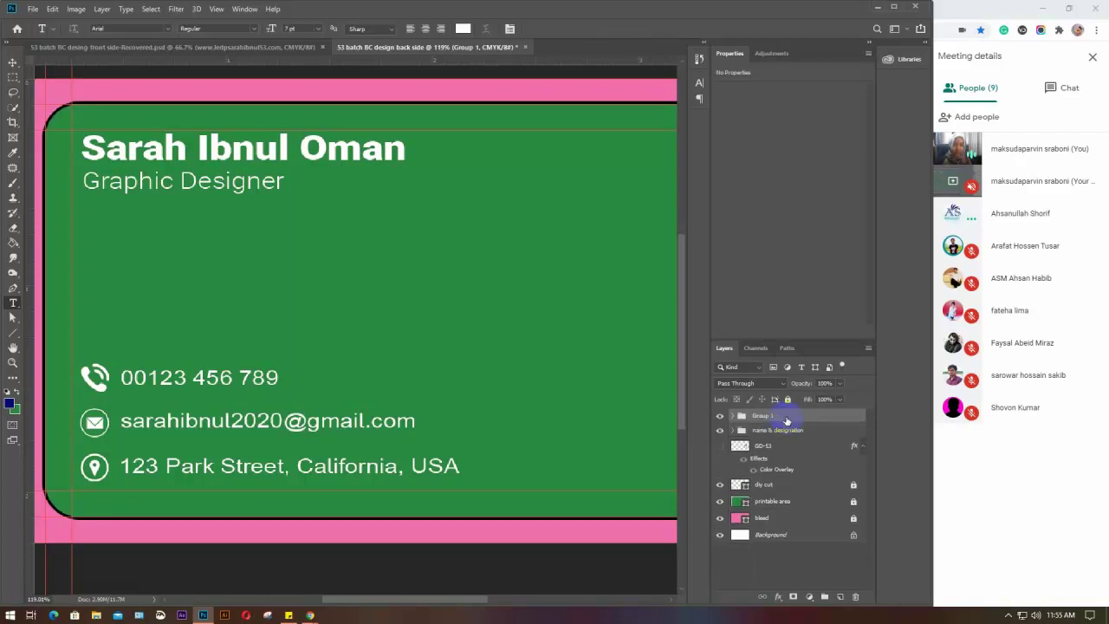
pyautogui.doubleClick(763, 416)
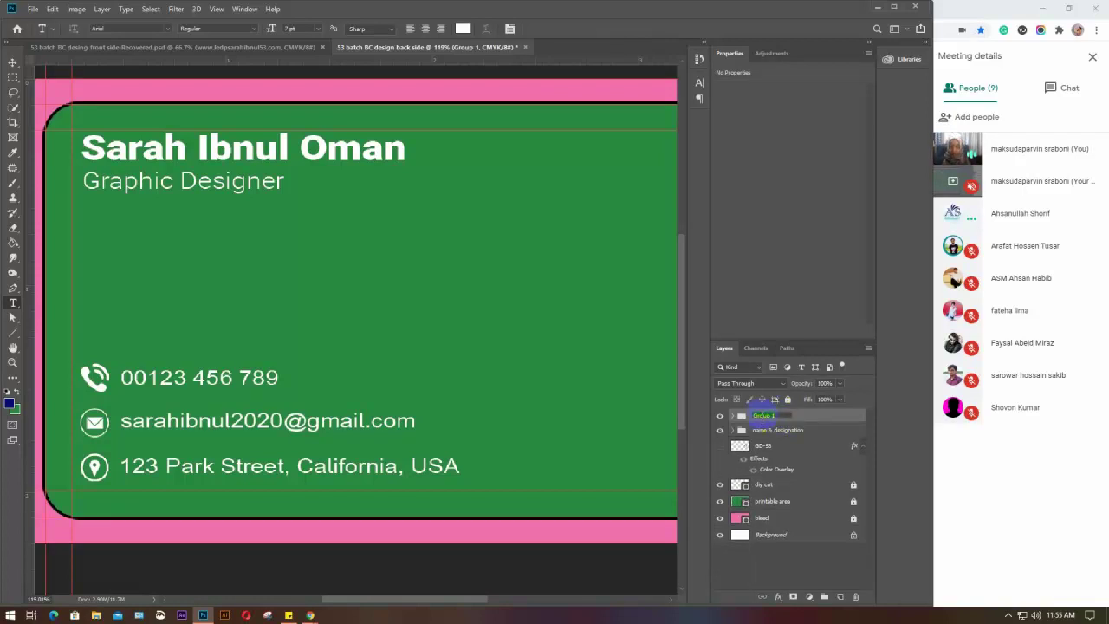
pyautogui.write('n')
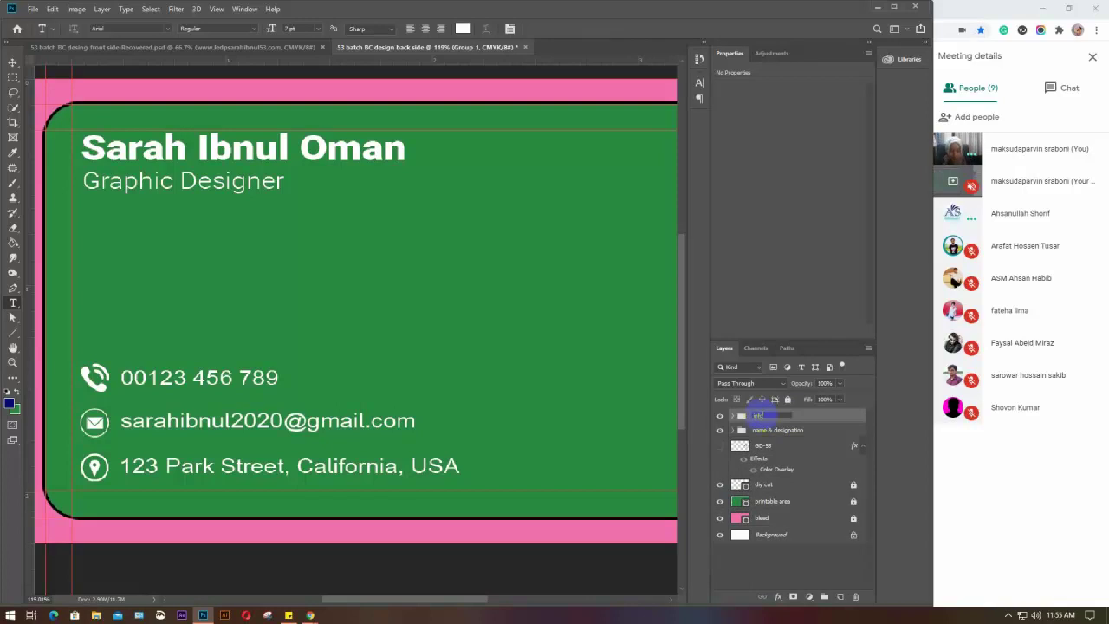
pyautogui.write('fo')
pyautogui.press('Return')
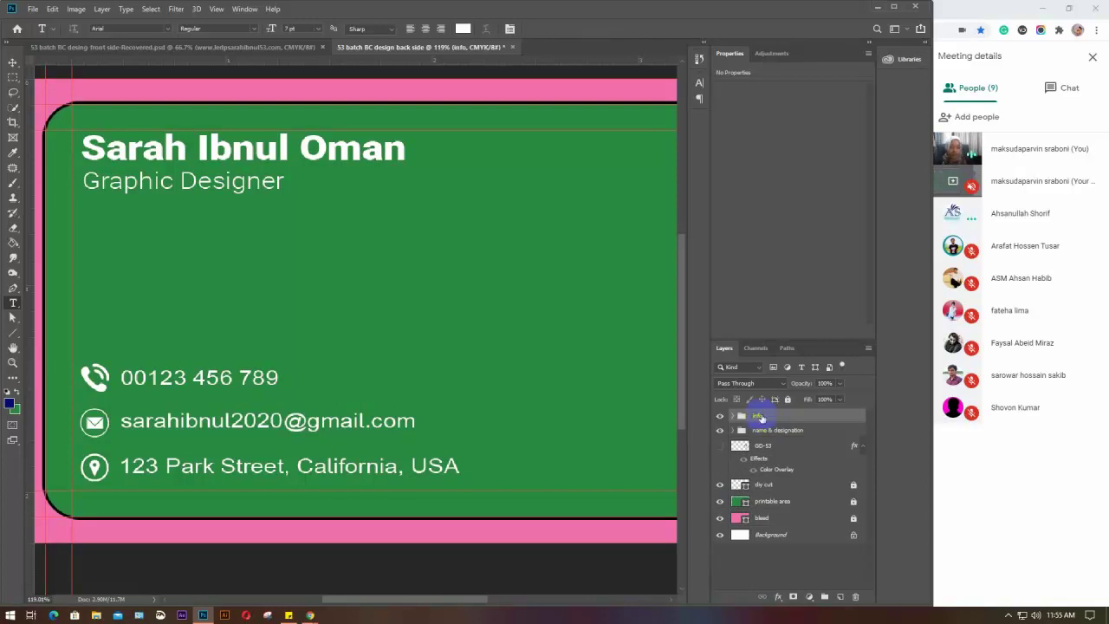
pyautogui.click(731, 416)
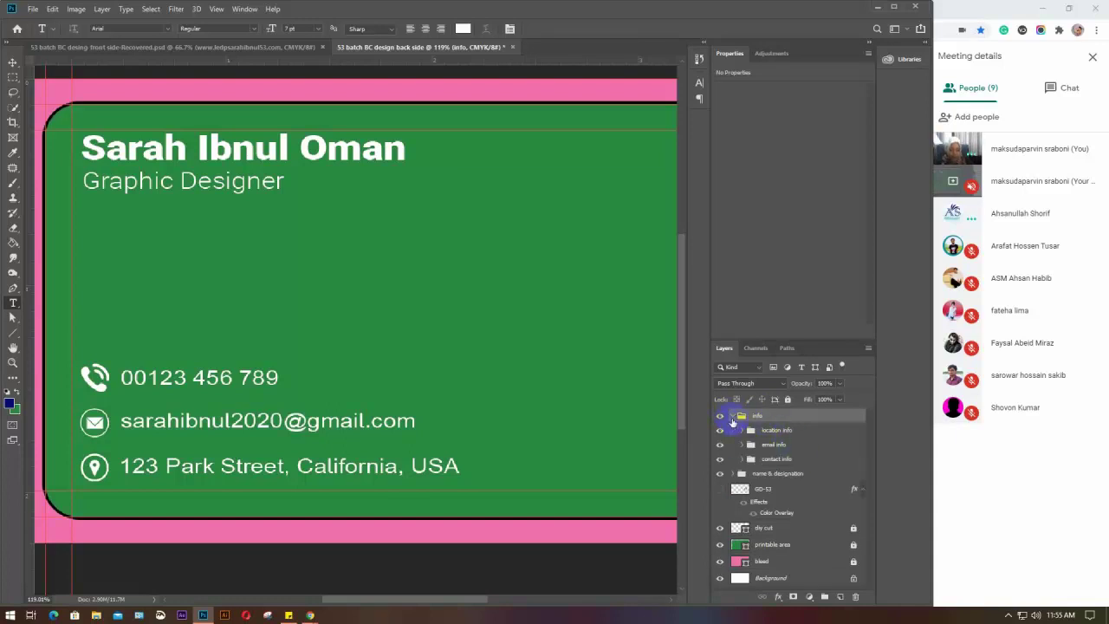
pyautogui.click(732, 416)
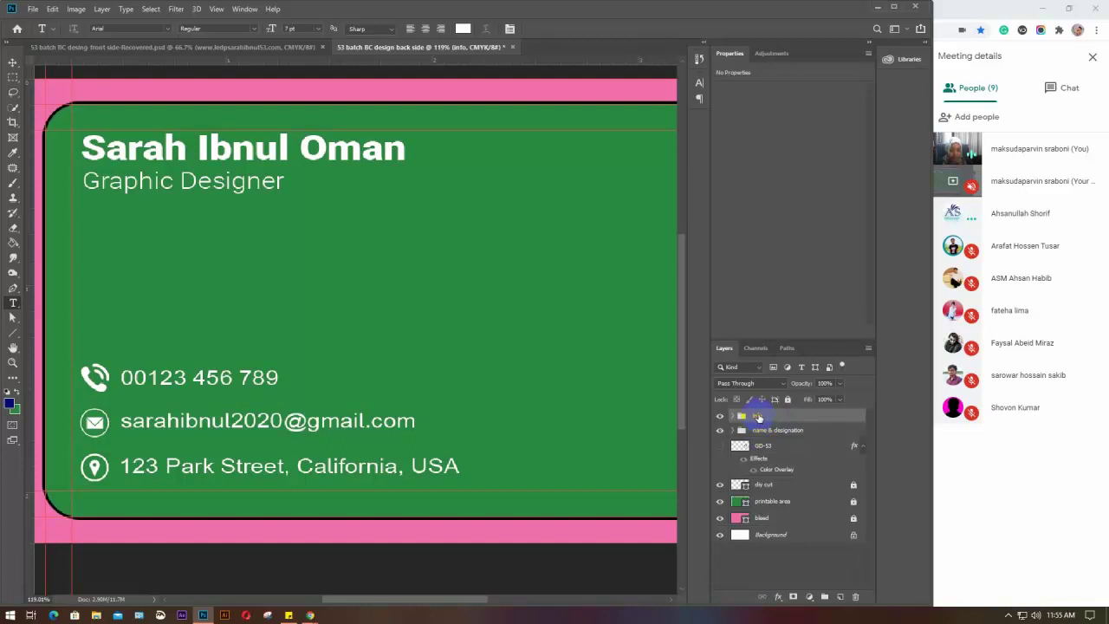
pyautogui.doubleClick(758, 417)
pyautogui.write('cont. info')
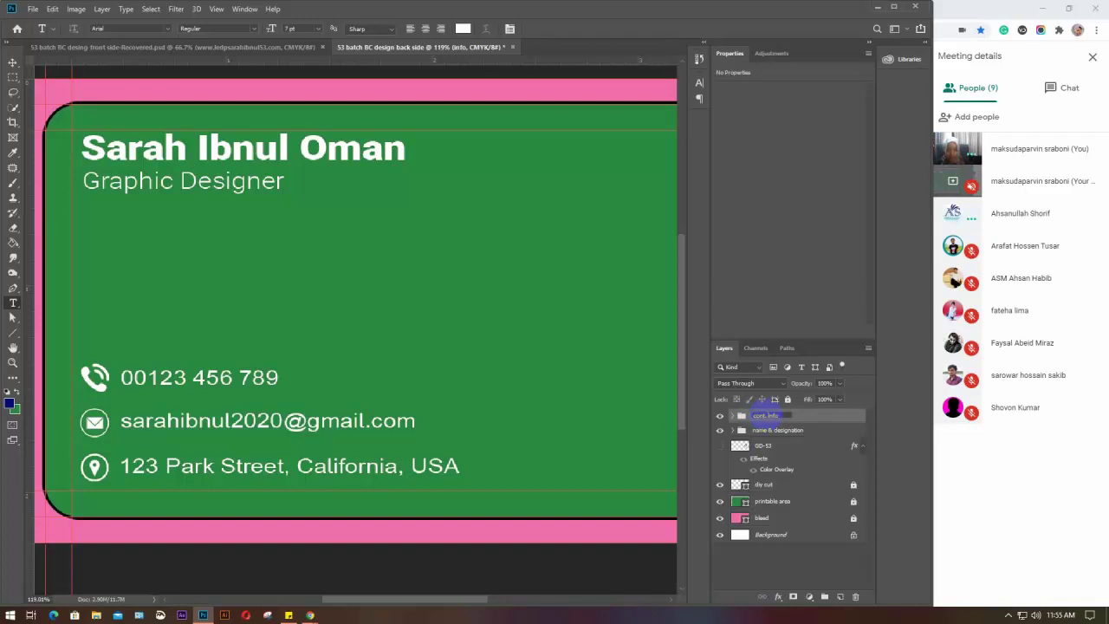
pyautogui.click(814, 430)
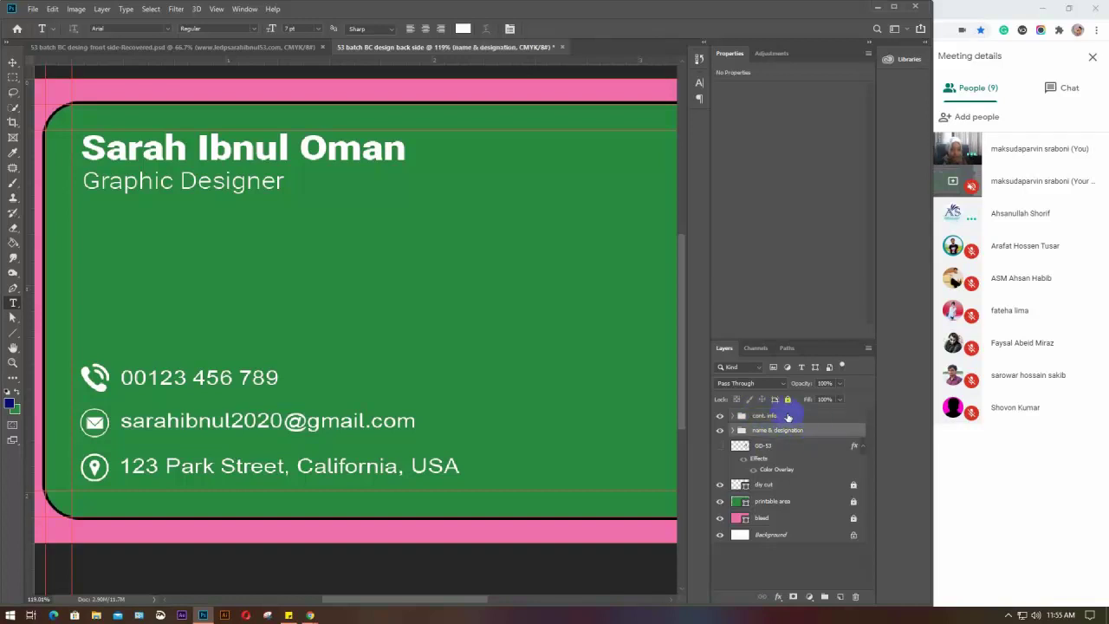
# Group 'cont. info' with 'name & designation' into a folder named 'information'
pyautogui.click(789, 417)
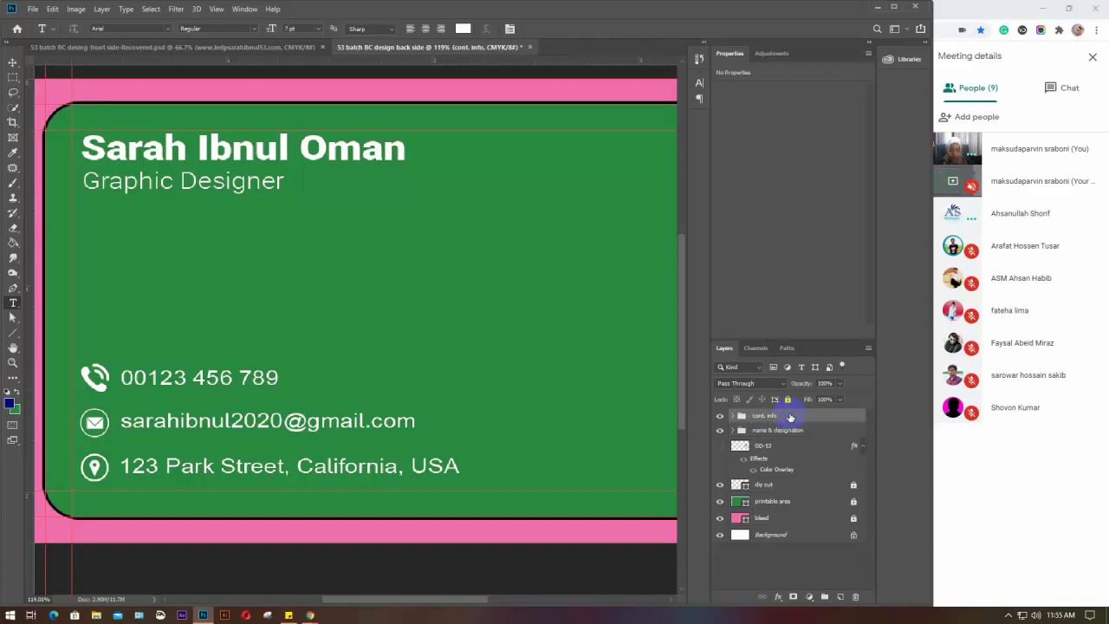
pyautogui.keyDown('shift'); pyautogui.click(804, 432); pyautogui.keyUp('shift')
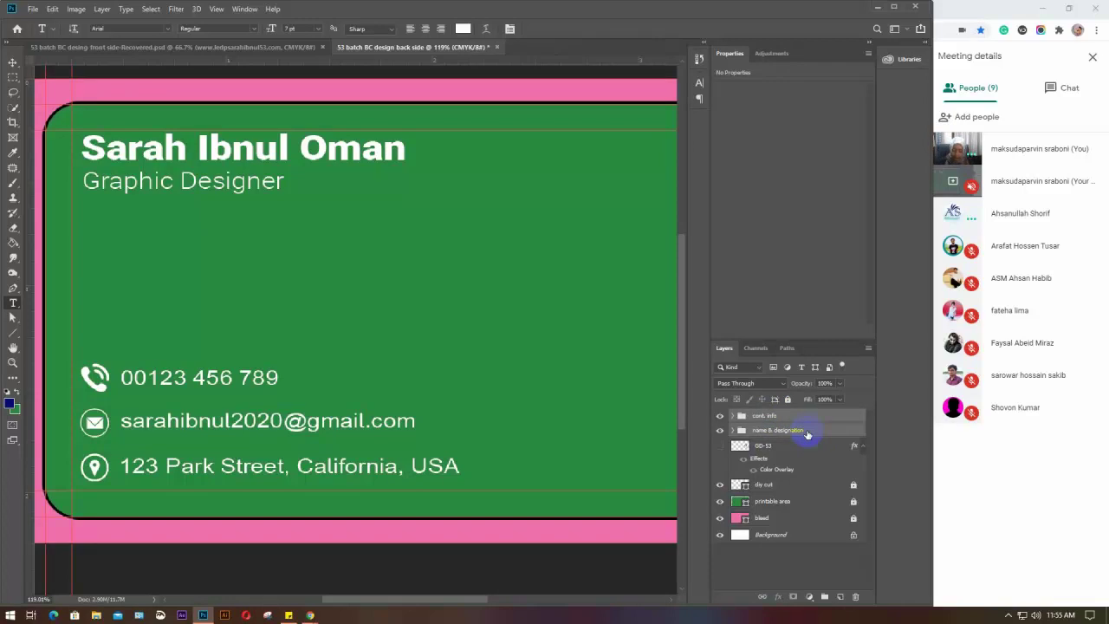
pyautogui.hotkey('ctrl', 'g')
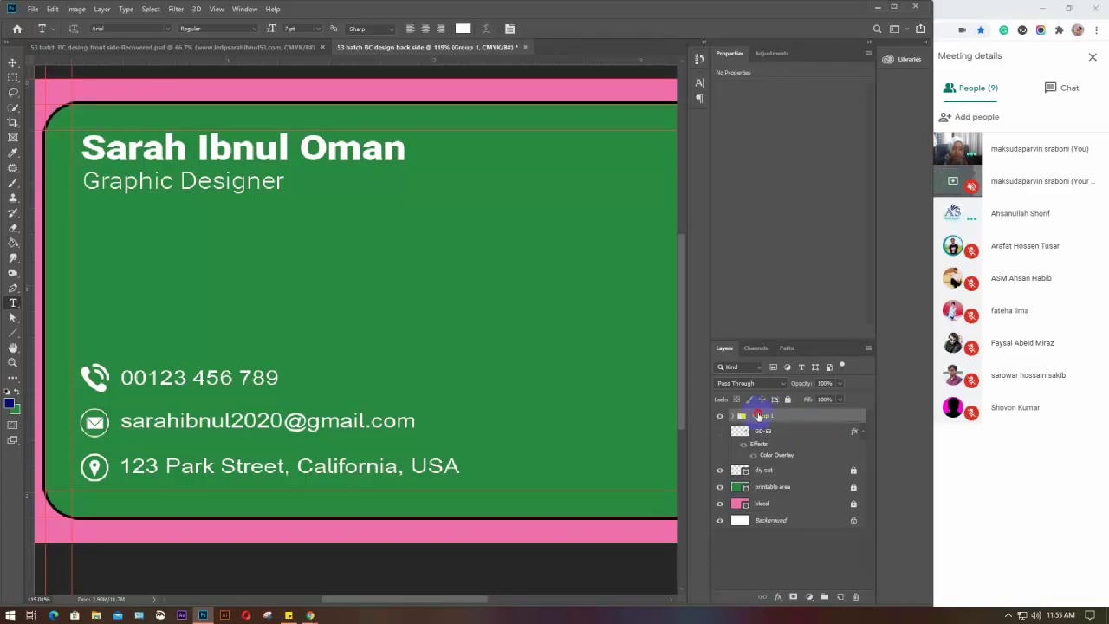
pyautogui.doubleClick(762, 415)
pyautogui.press('BackSpace')
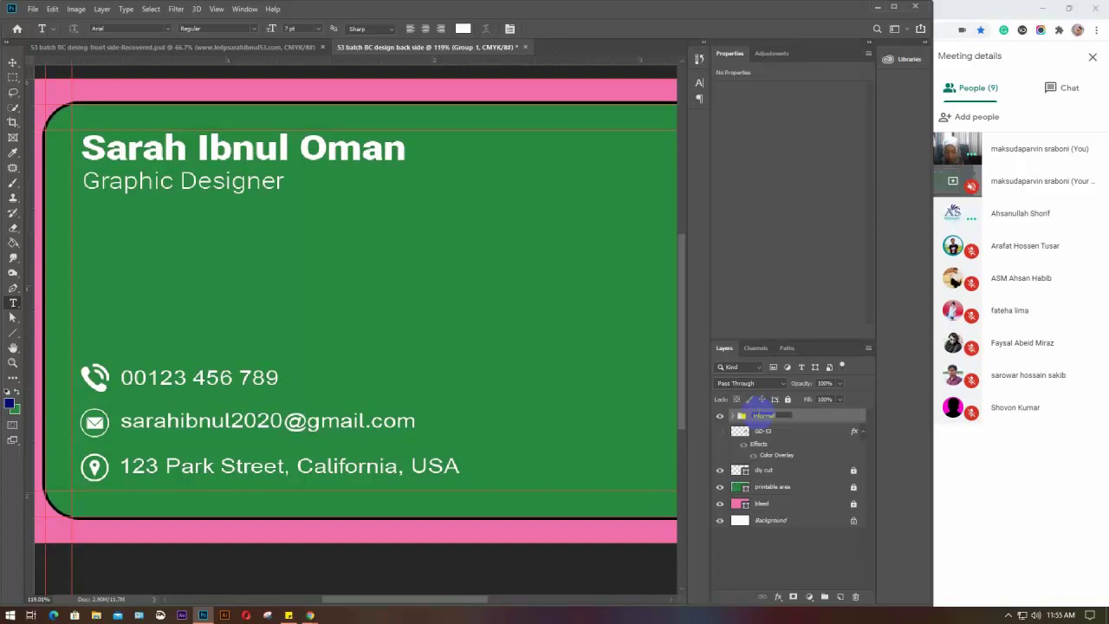
pyautogui.write('information')
pyautogui.press('Return')
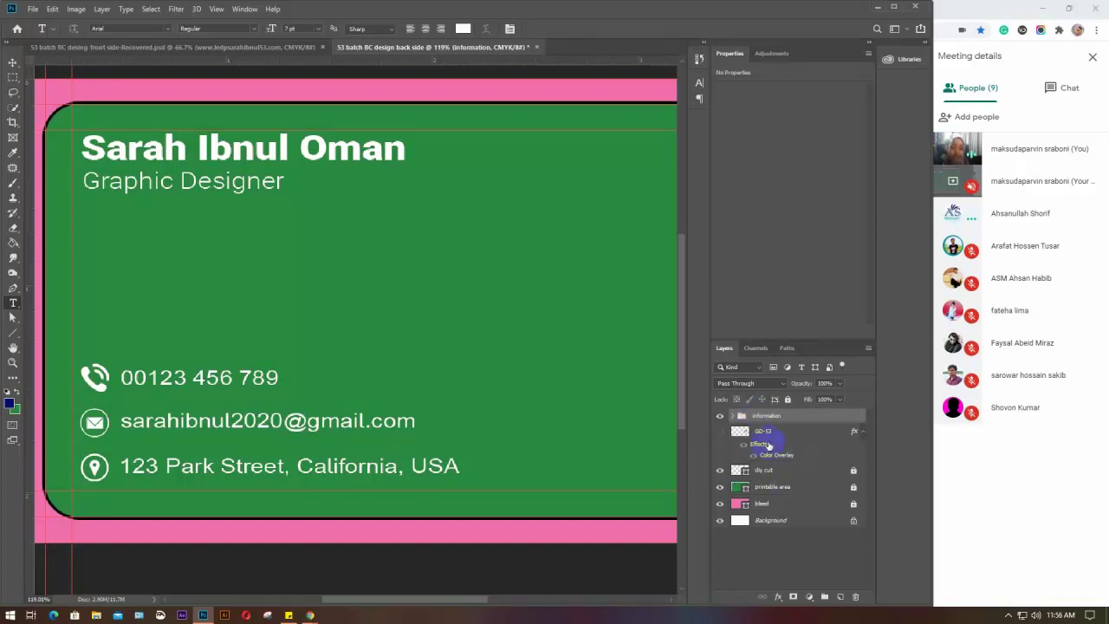
# Expand and collapse the information, name & designation and cont. info folders to check their contents
pyautogui.click(769, 561)
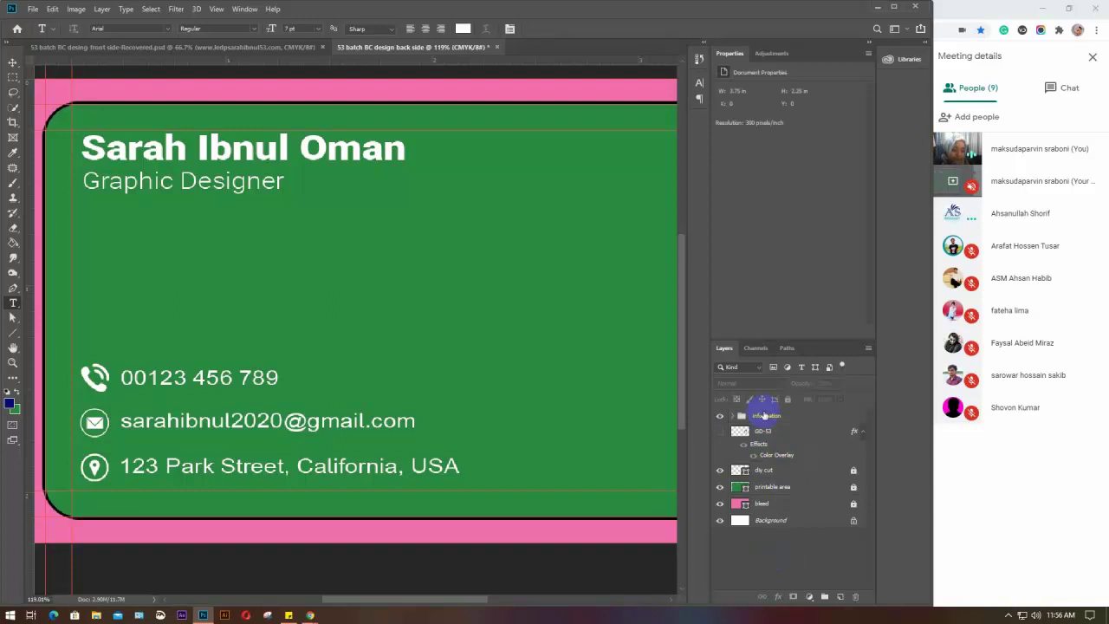
pyautogui.click(732, 417)
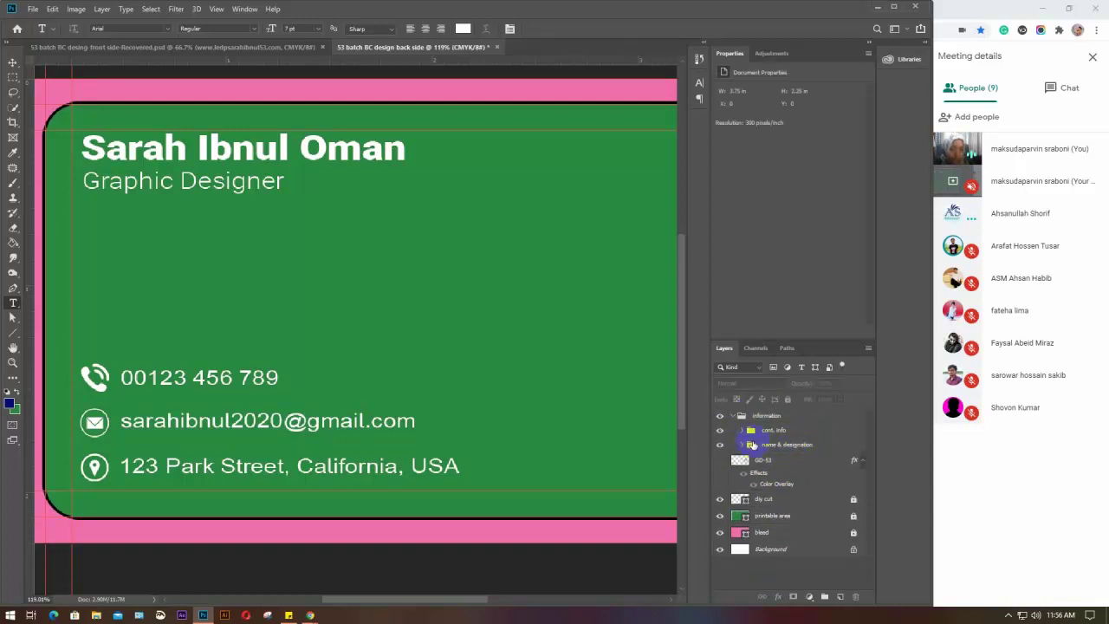
pyautogui.click(741, 443)
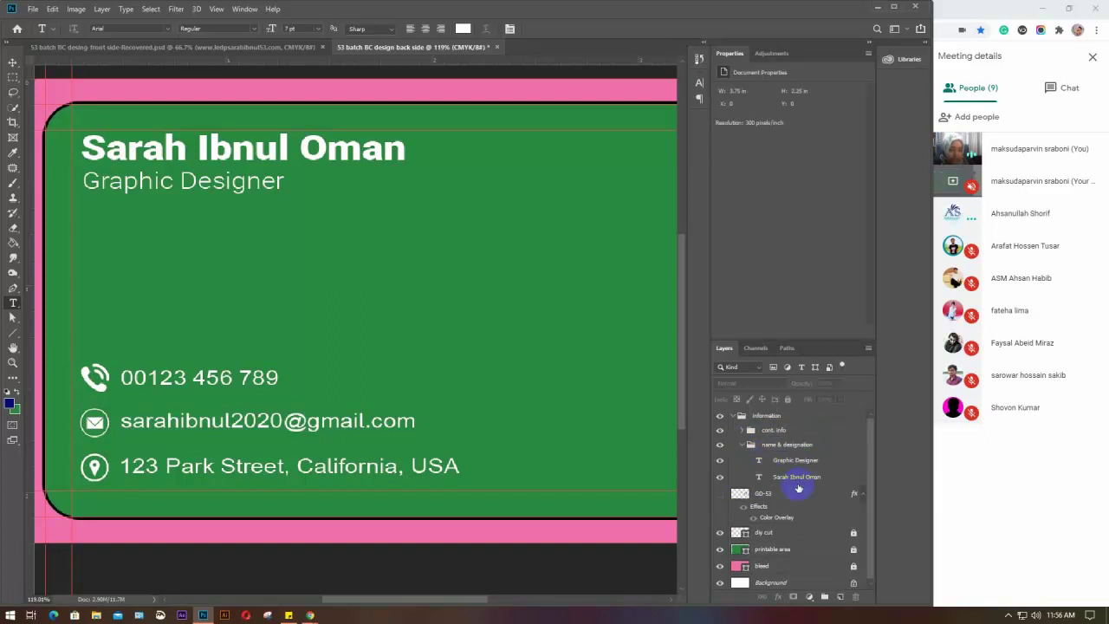
pyautogui.click(742, 446)
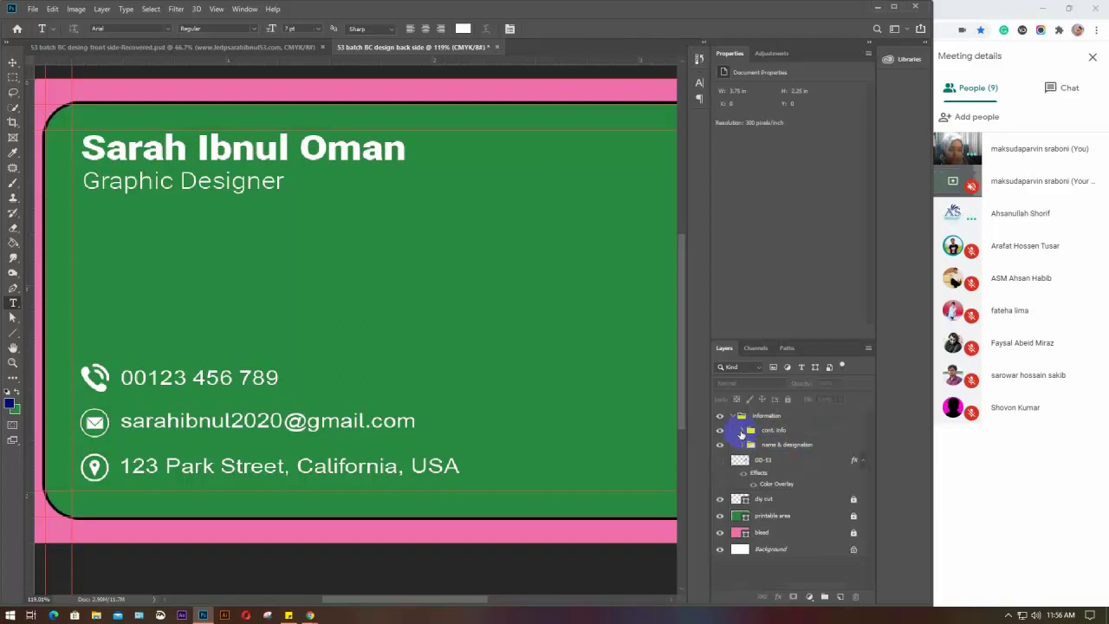
pyautogui.click(742, 445)
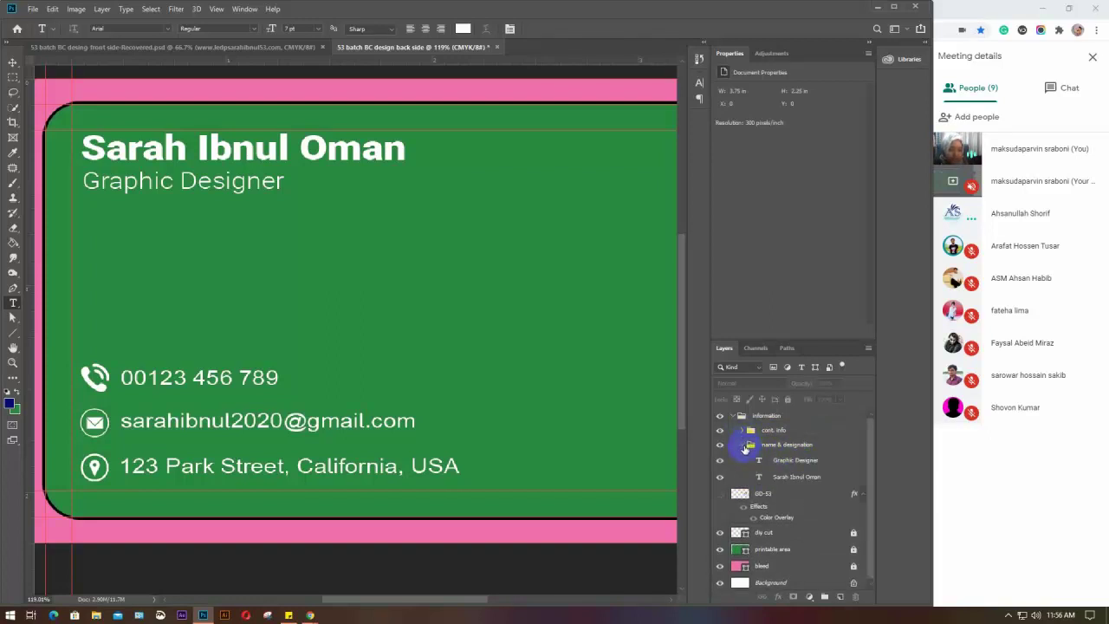
pyautogui.click(743, 444)
pyautogui.click(741, 430)
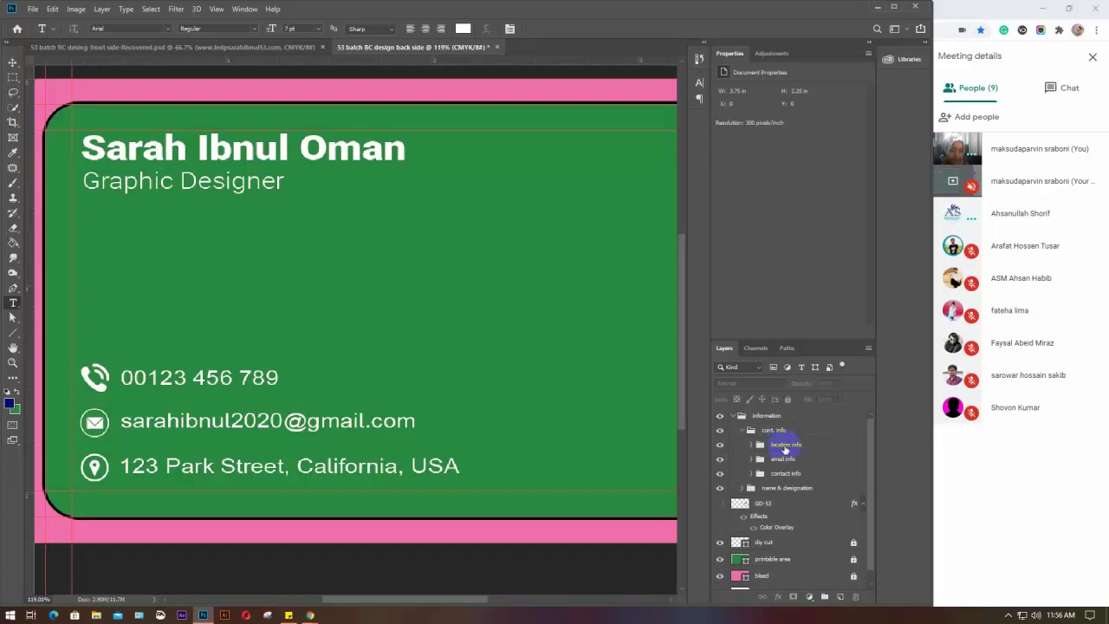
pyautogui.click(750, 445)
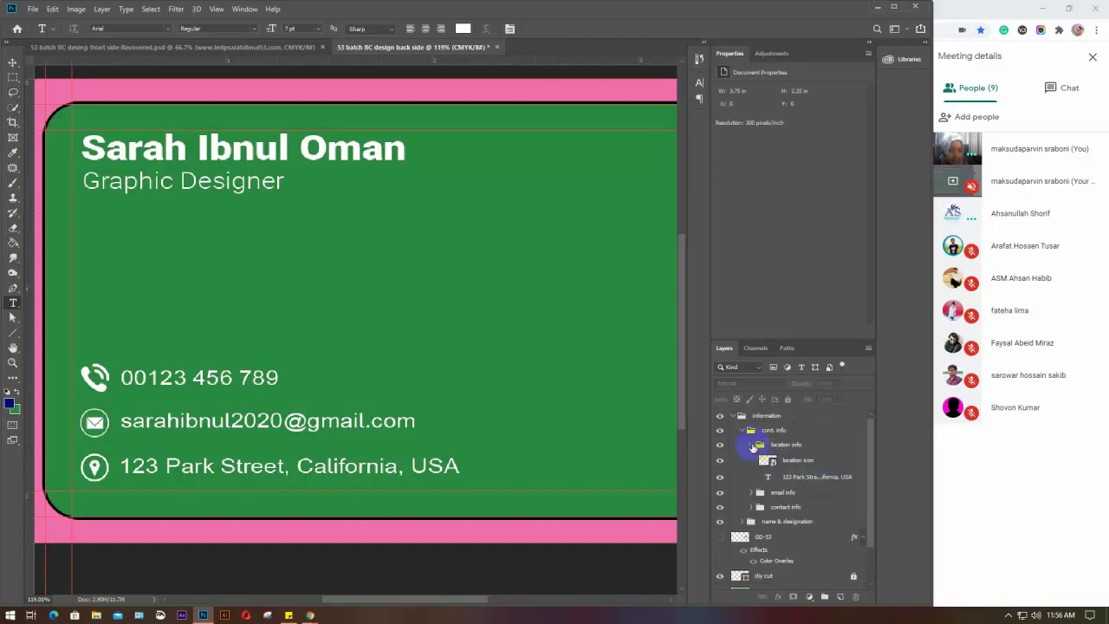
pyautogui.click(742, 431)
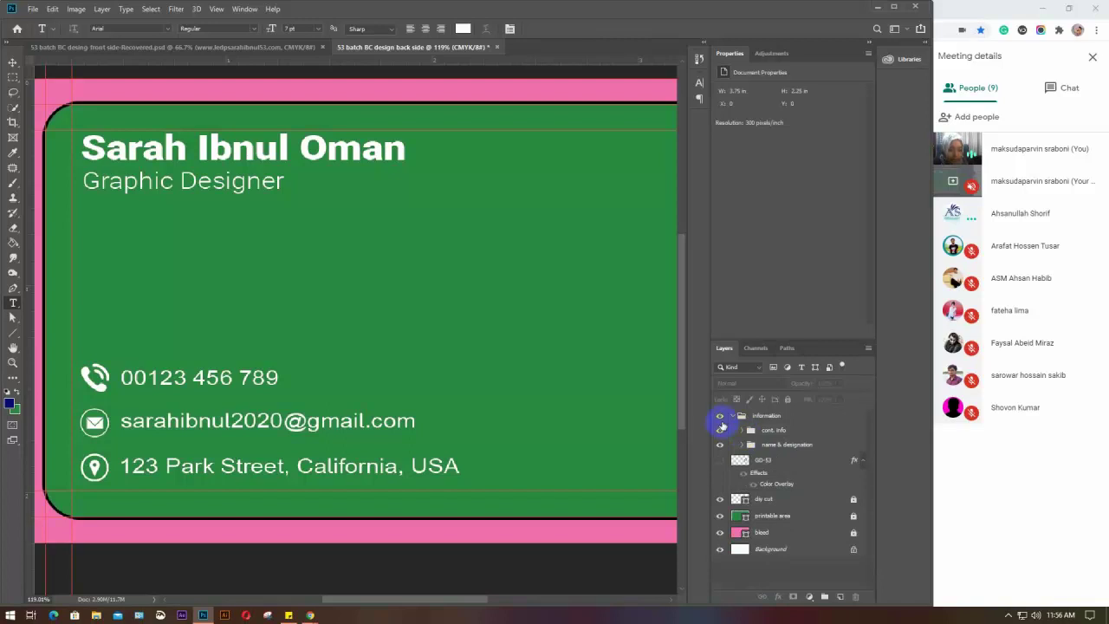
pyautogui.click(732, 417)
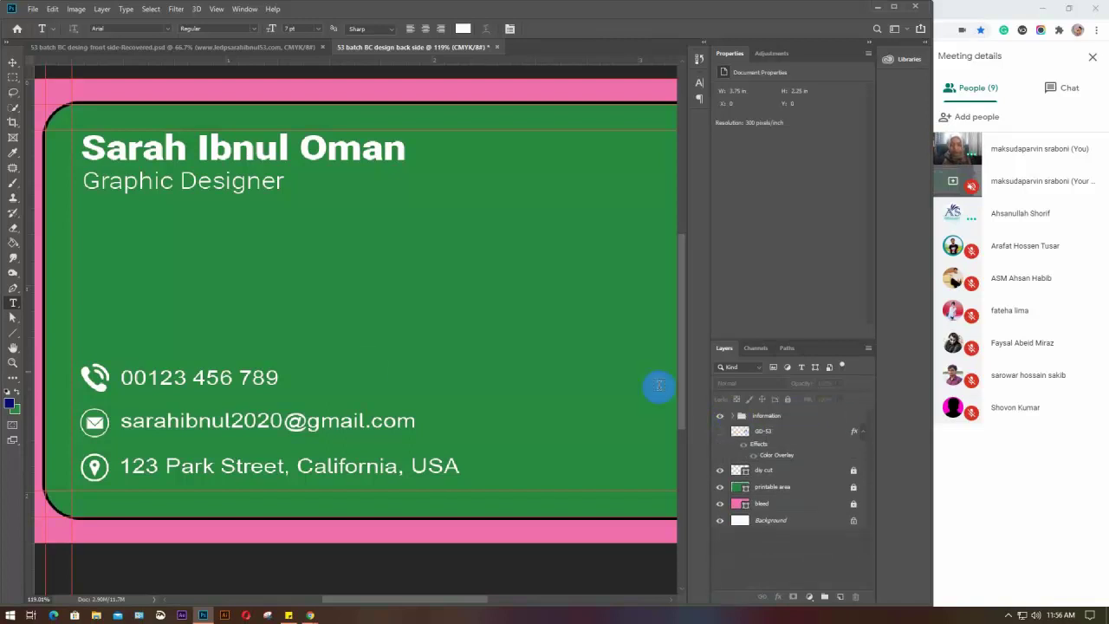
# Make the GD-53 logo layer visible and position it on the back card
pyautogui.scroll(-2, 369, 364)
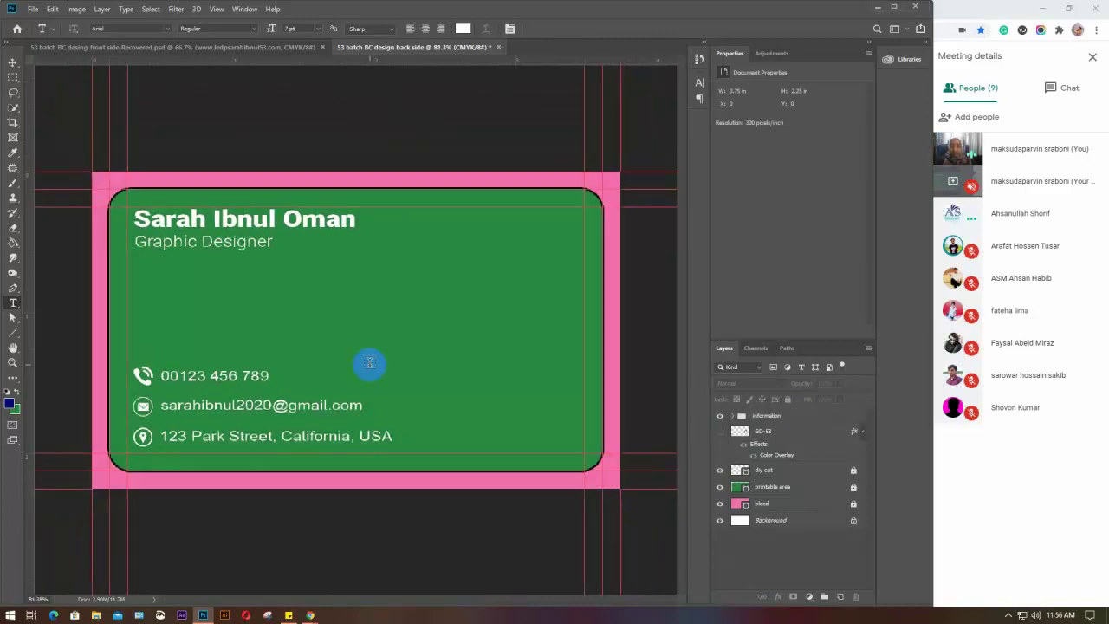
pyautogui.press('v')
pyautogui.click(759, 432)
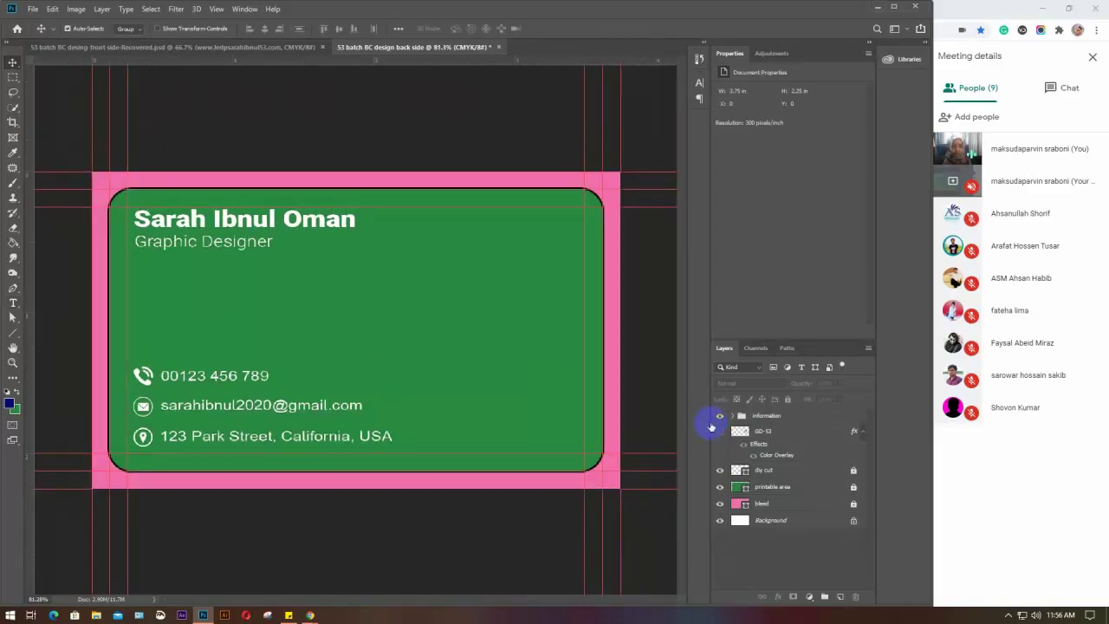
pyautogui.click(719, 430)
pyautogui.click(512, 313)
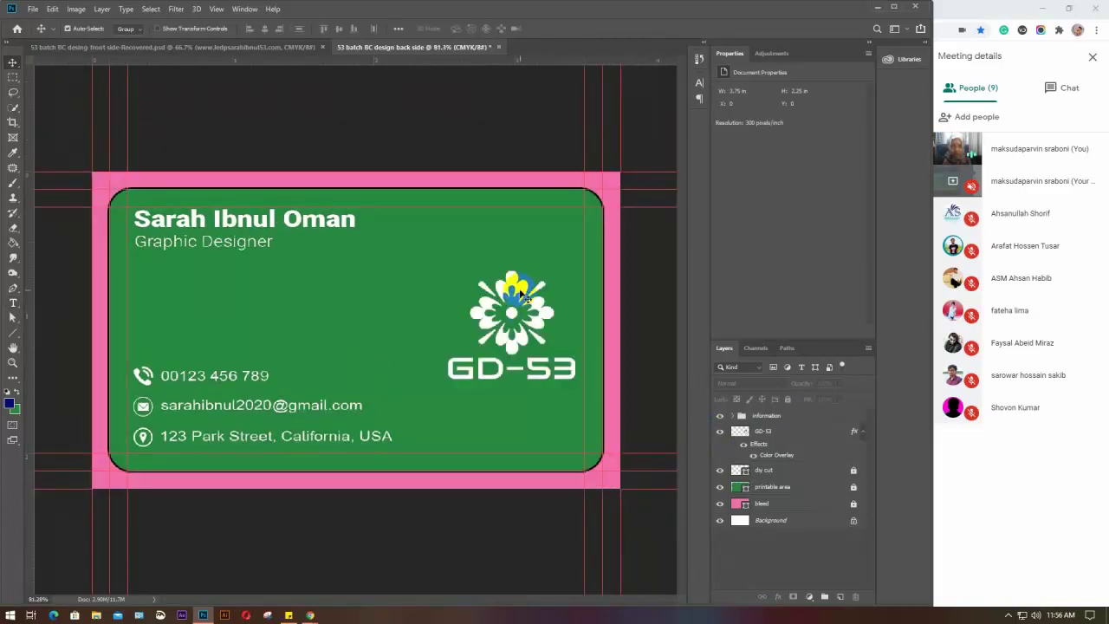
pyautogui.moveTo(522, 293); pyautogui.dragTo(503, 280)
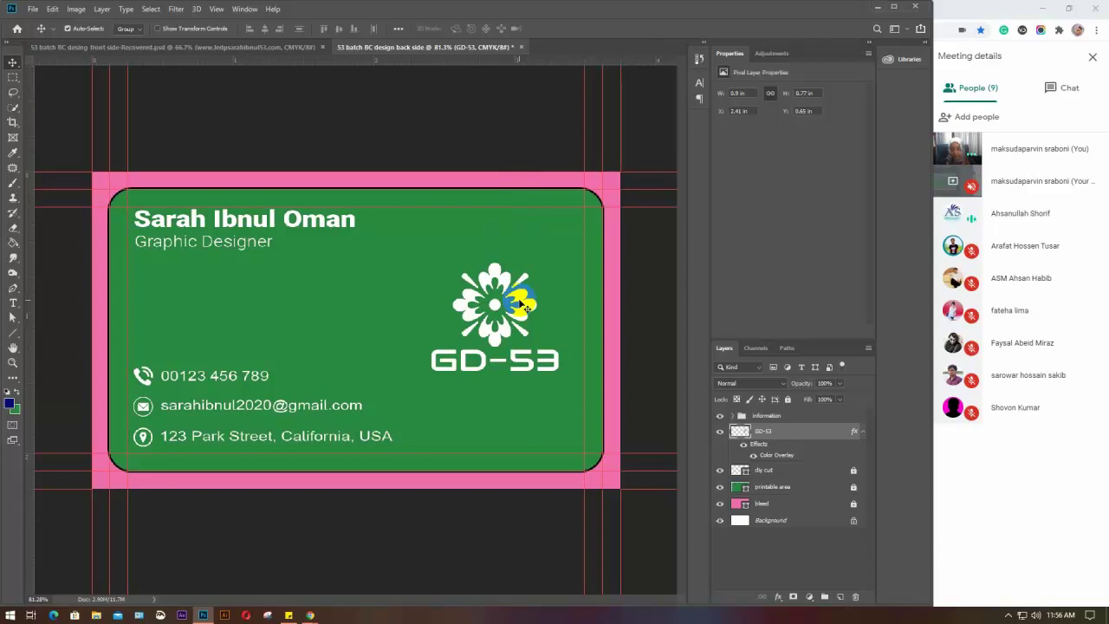
pyautogui.moveTo(518, 300); pyautogui.dragTo(535, 303)
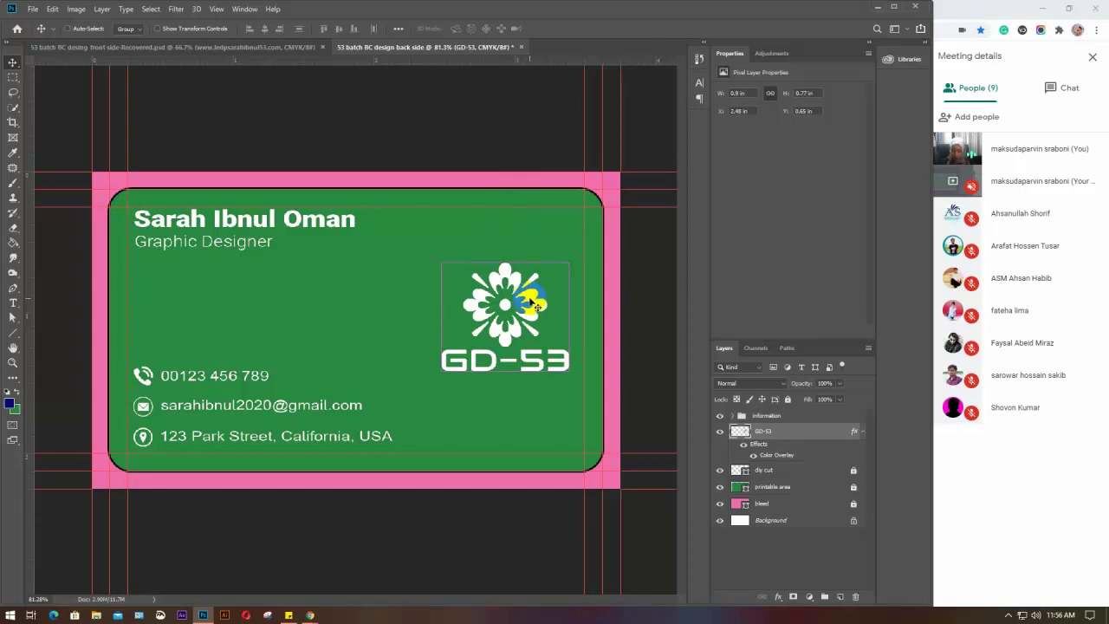
# Scale the GD-53 logo down with Free Transform and nudge it slightly lower
pyautogui.hotkey('ctrl', 't')
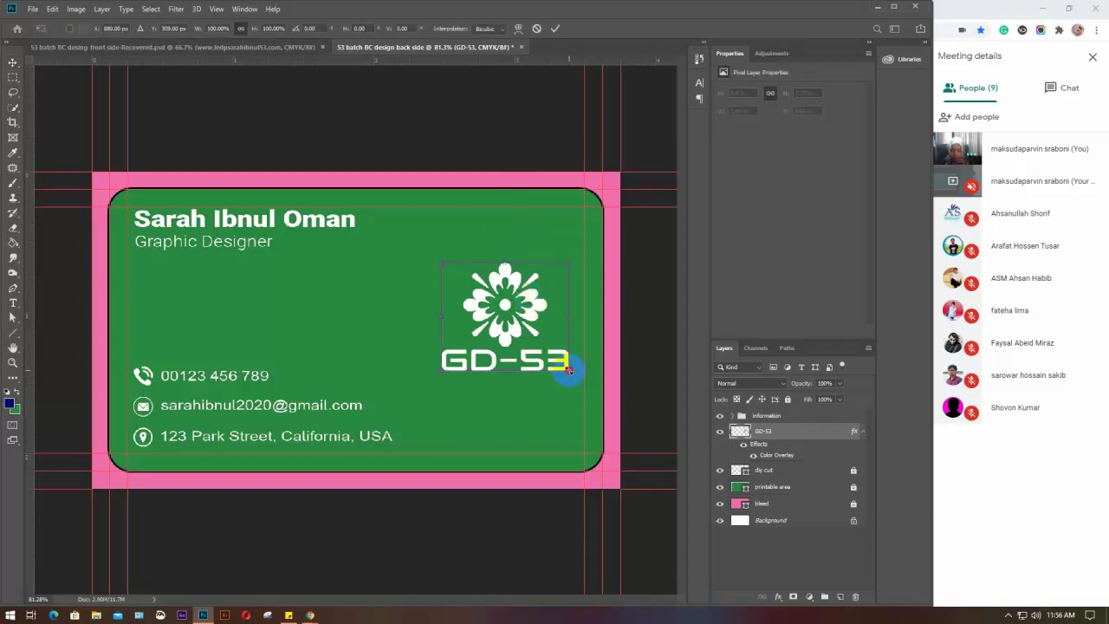
pyautogui.moveTo(568, 370); pyautogui.dragTo(533, 341)
pyautogui.moveTo(511, 295); pyautogui.dragTo(525, 320)
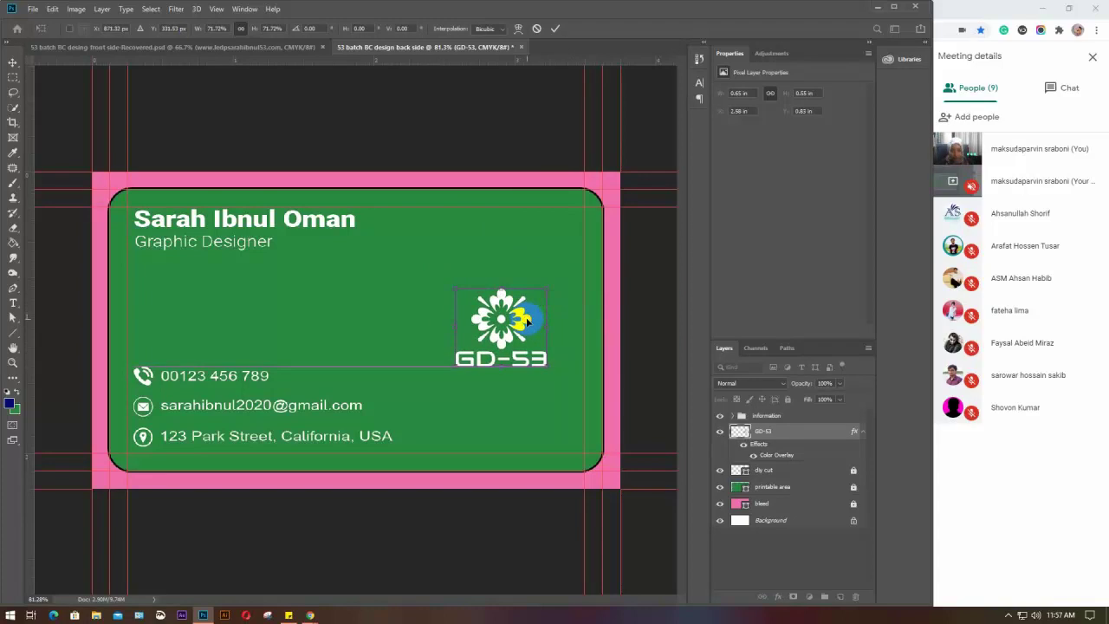
pyautogui.press('Return')
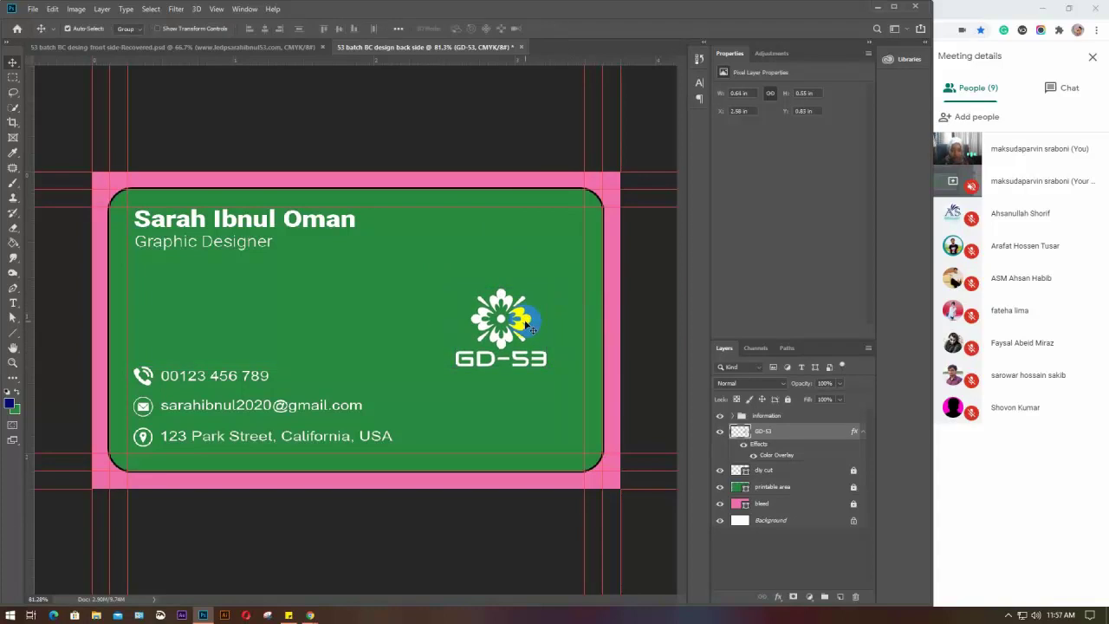
pyautogui.moveTo(526, 323); pyautogui.dragTo(528, 326)
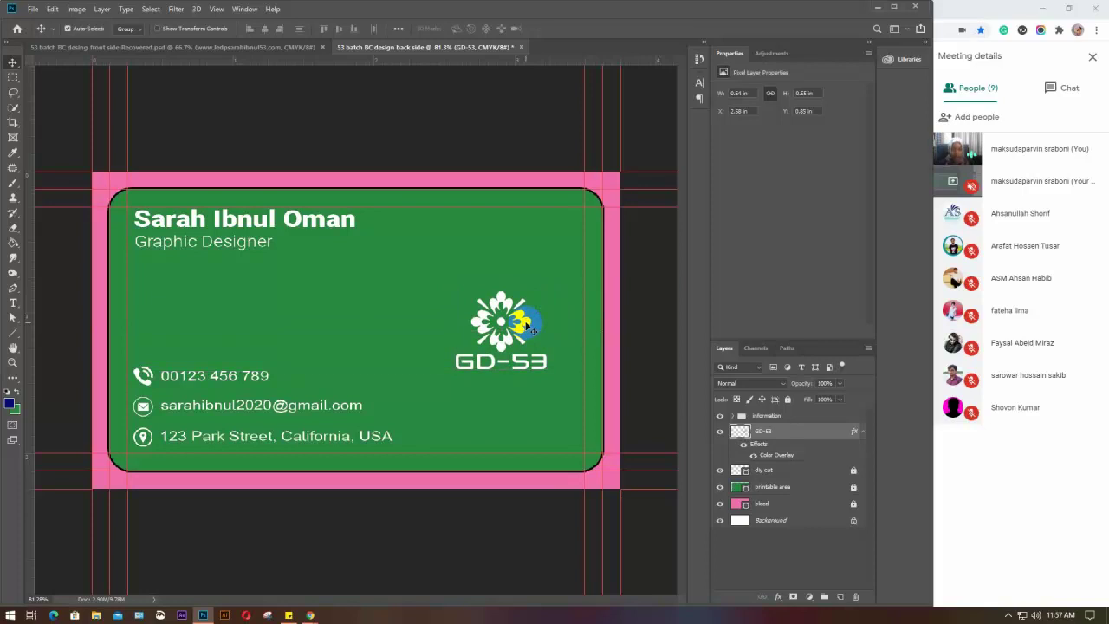
# Draw a thin vertical rectangle down from the green card's top edge
pyautogui.click(169, 47)
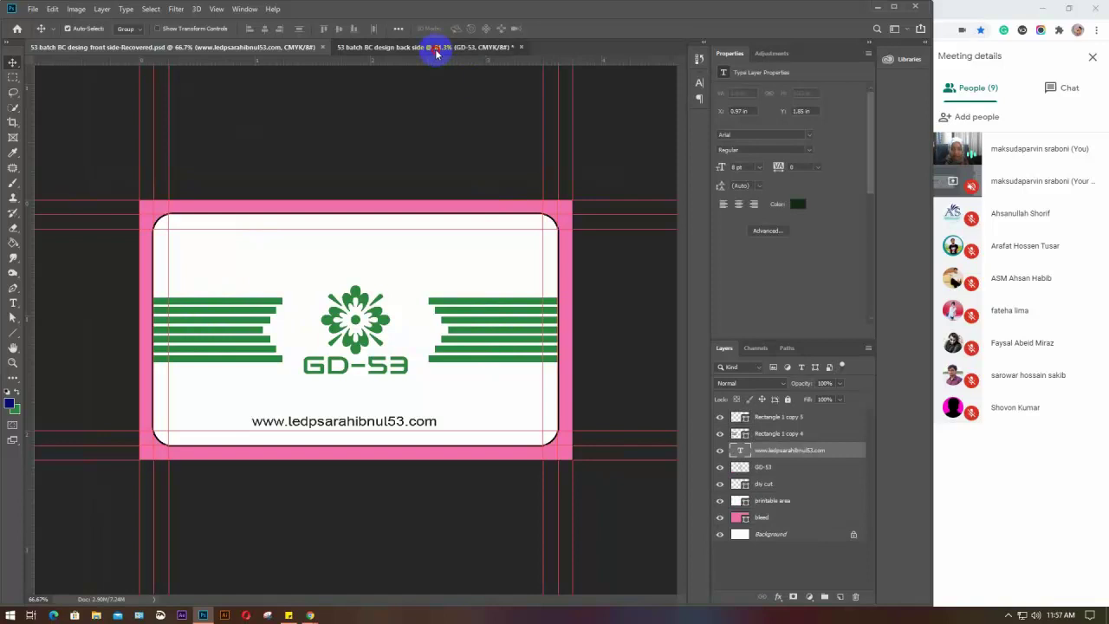
pyautogui.click(435, 48)
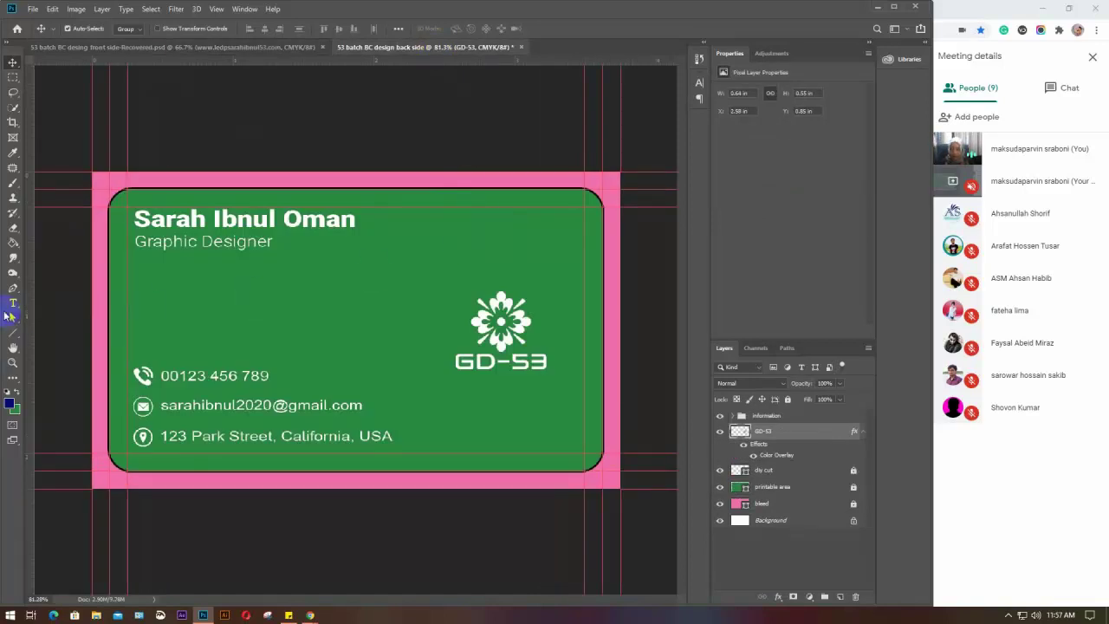
pyautogui.rightClick(11, 331)
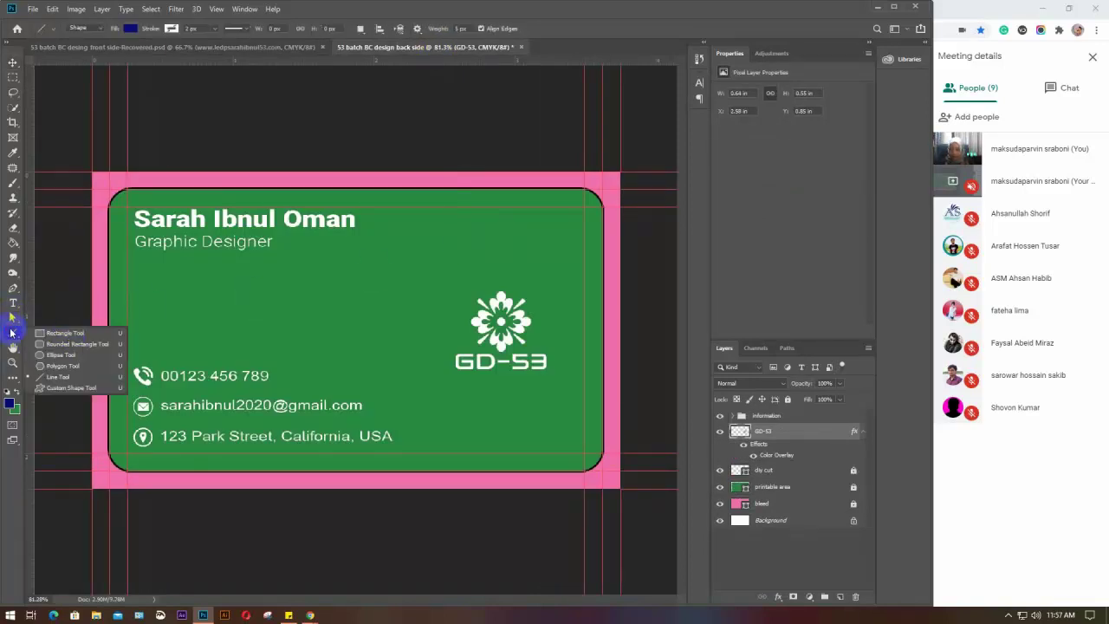
pyautogui.click(60, 333)
pyautogui.moveTo(447, 190); pyautogui.dragTo(454, 265)
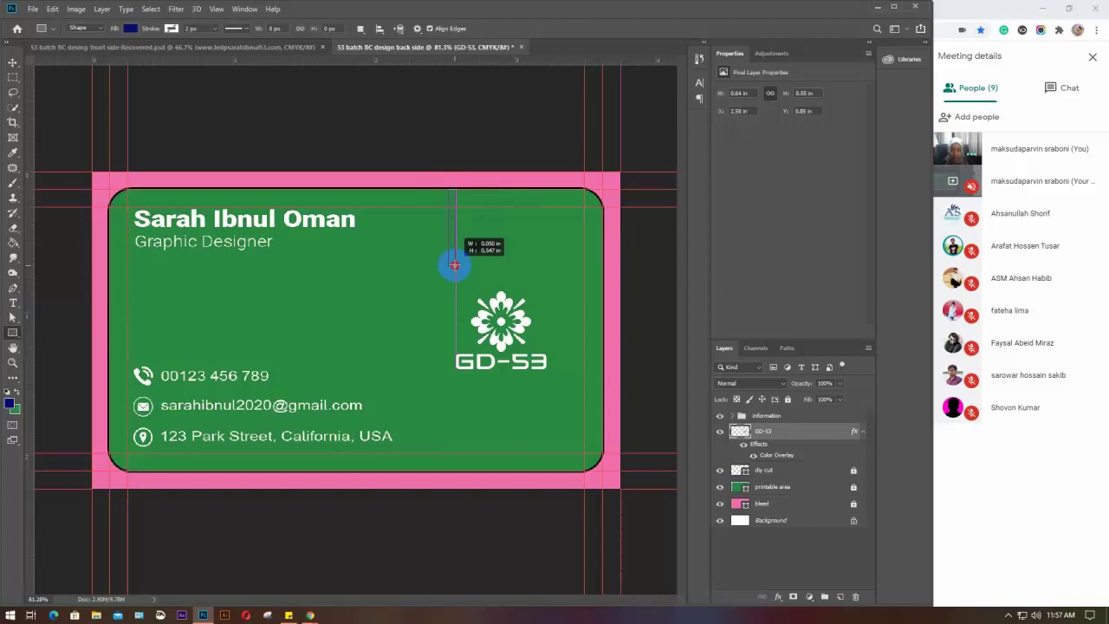
pyautogui.moveTo(454, 265); pyautogui.dragTo(453, 265)
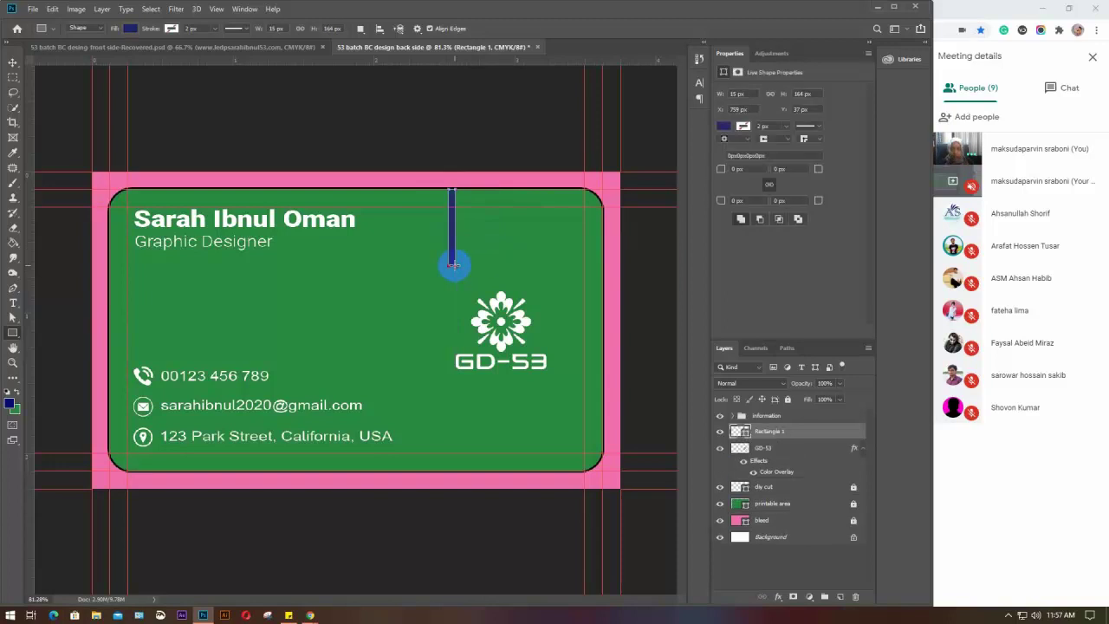
# Set the rectangle's fill colour to white
pyautogui.click(130, 28)
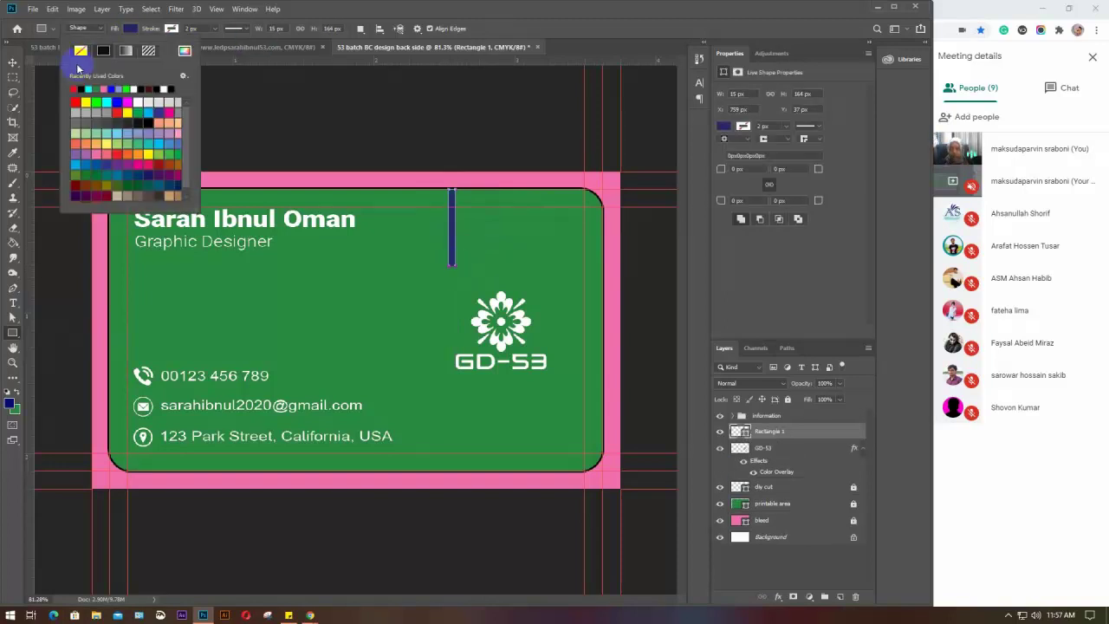
pyautogui.click(165, 89)
pyautogui.click(137, 29)
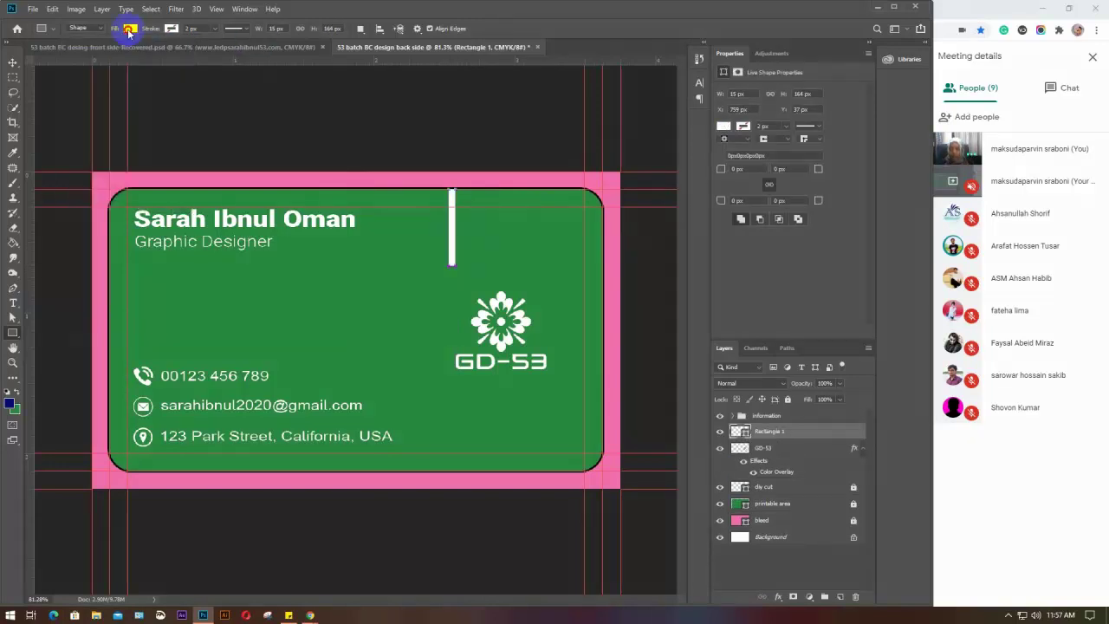
pyautogui.press('v')
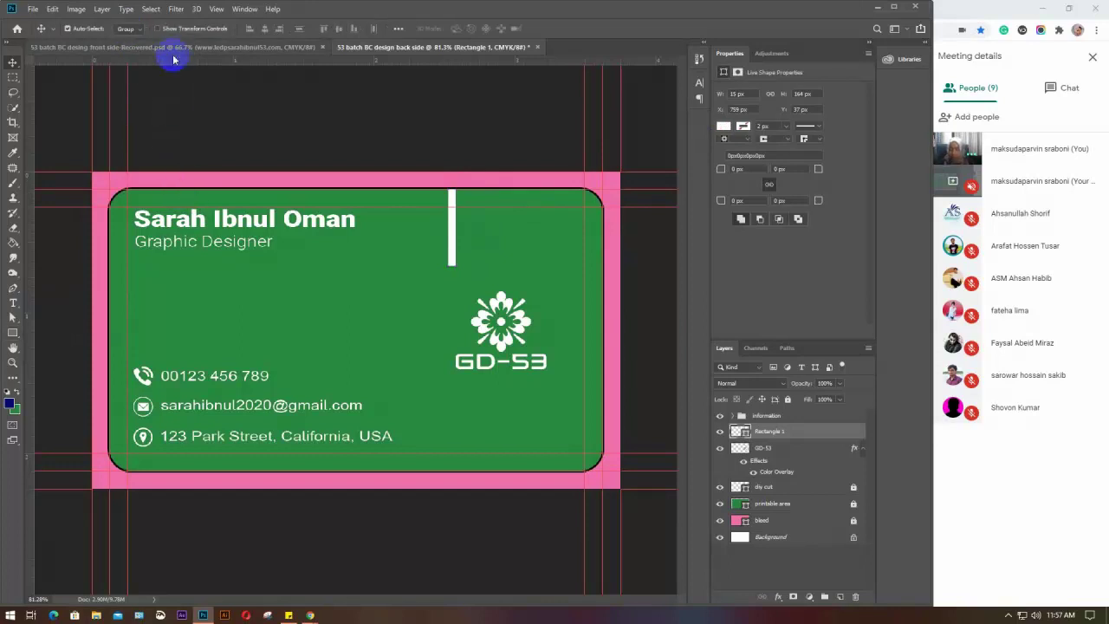
pyautogui.click(174, 48)
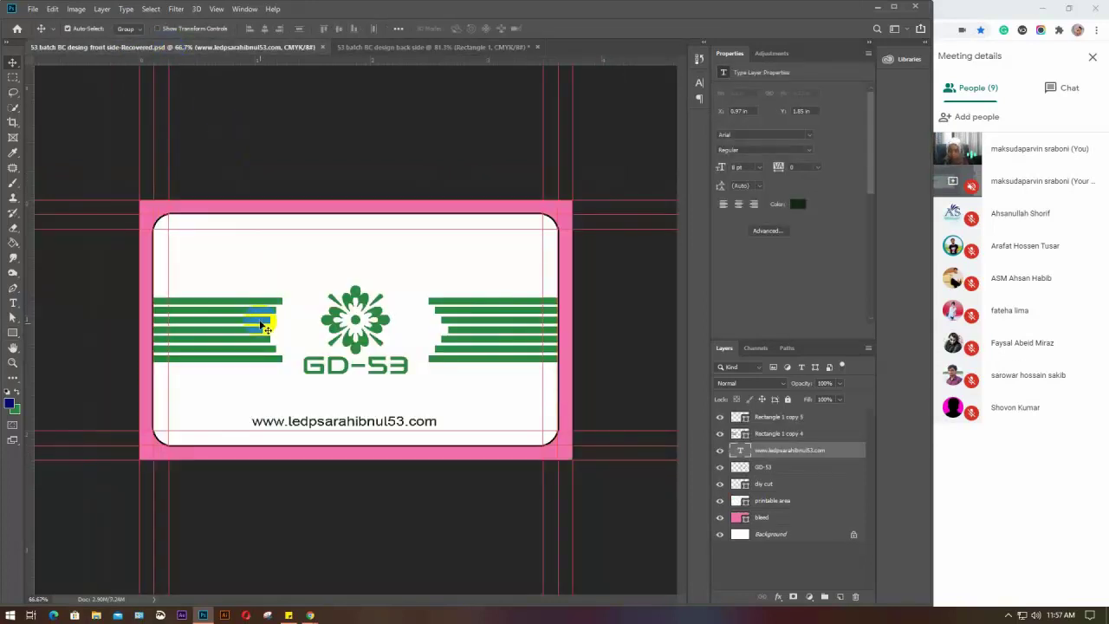
pyautogui.click(390, 47)
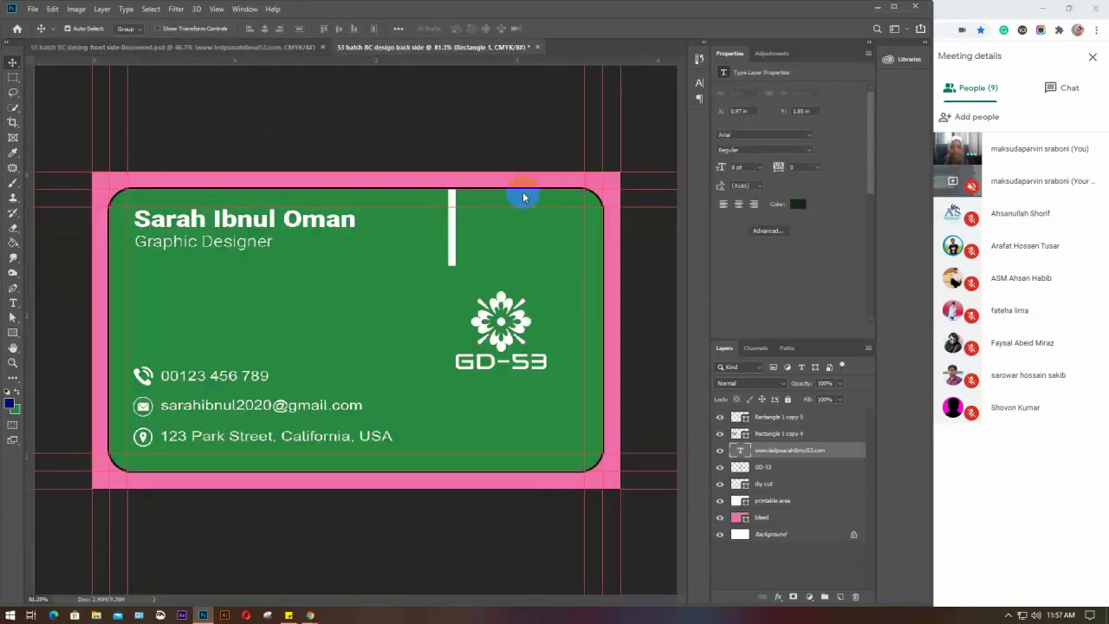
# Narrow the white bar with Free Transform, then Alt-drag copies of it to the right
pyautogui.scroll(3, 465, 218)
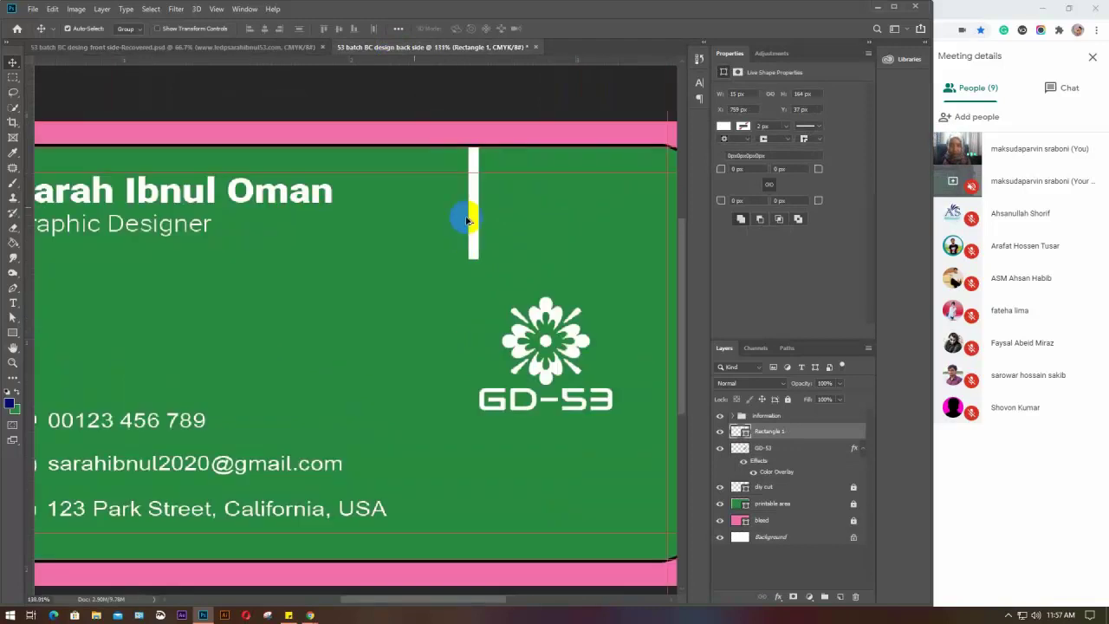
pyautogui.moveTo(475, 255); pyautogui.dragTo(405, 266)
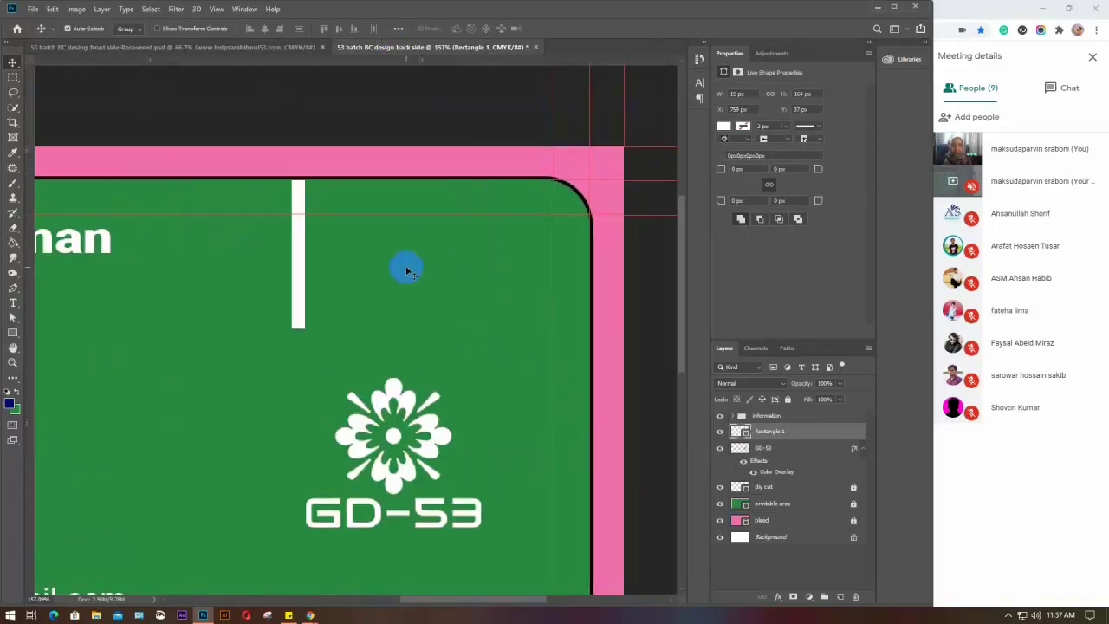
pyautogui.hotkey('ctrl', 't')
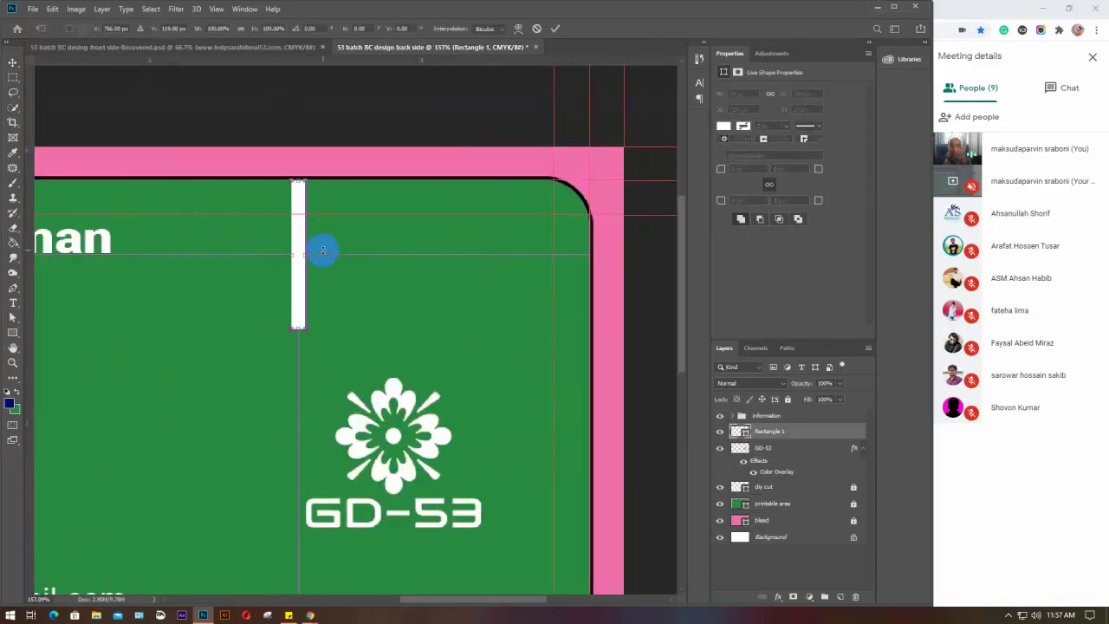
pyautogui.click(310, 254)
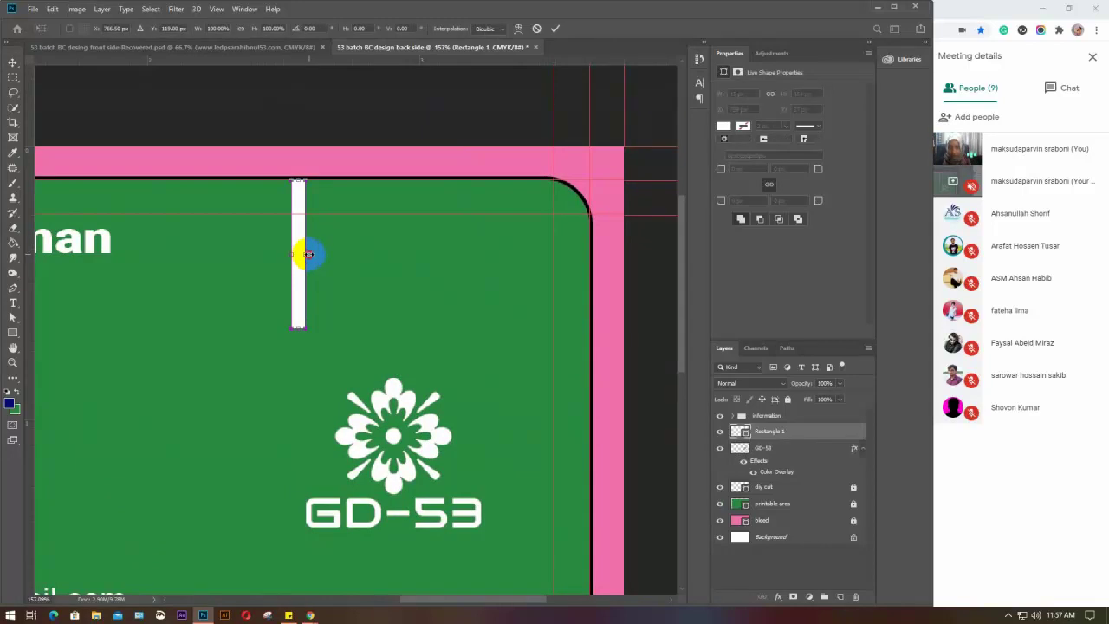
pyautogui.moveTo(307, 253); pyautogui.dragTo(302, 253)
pyautogui.press('Return')
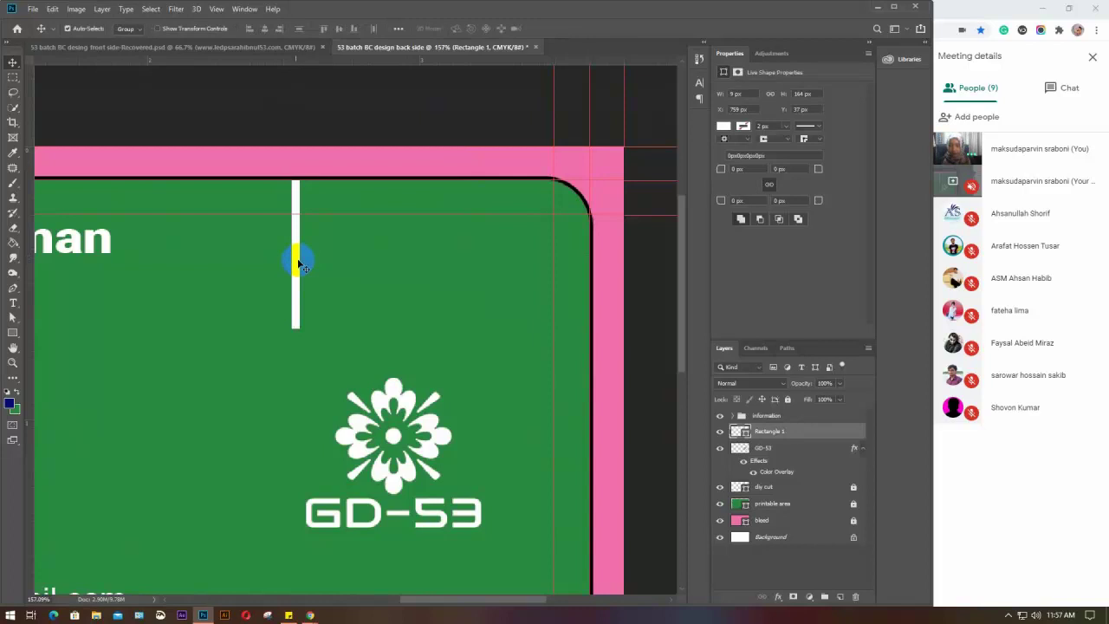
pyautogui.moveTo(295, 271); pyautogui.dragTo(377, 287)
pyautogui.click(308, 281)
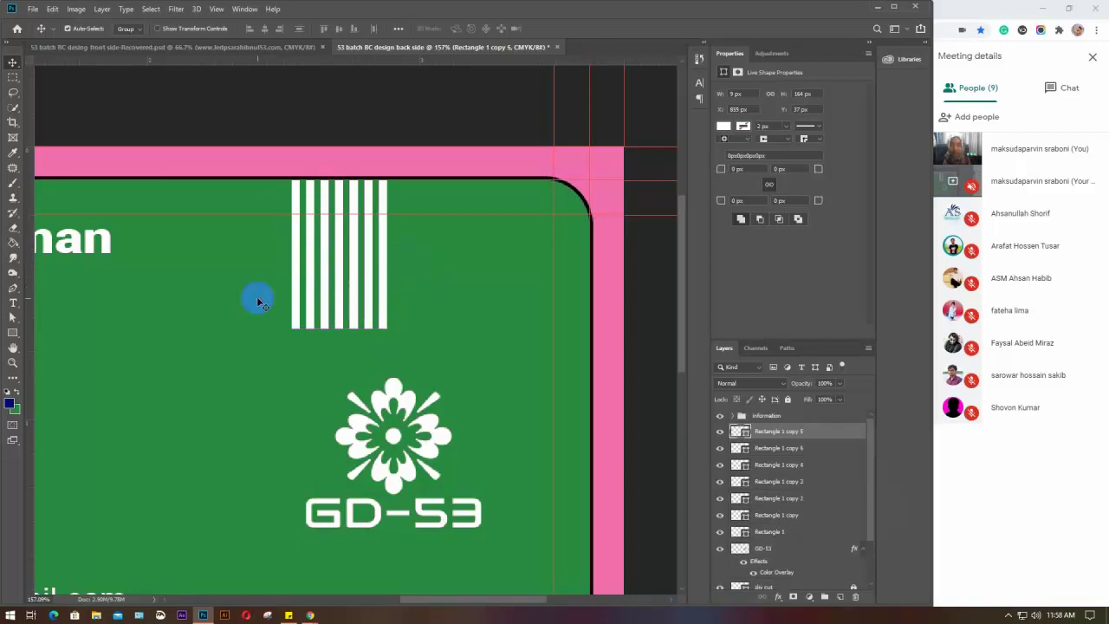
# Spread the seven white bars evenly across the top, widening the row and making the bars taller
pyautogui.moveTo(269, 248); pyautogui.dragTo(445, 317)
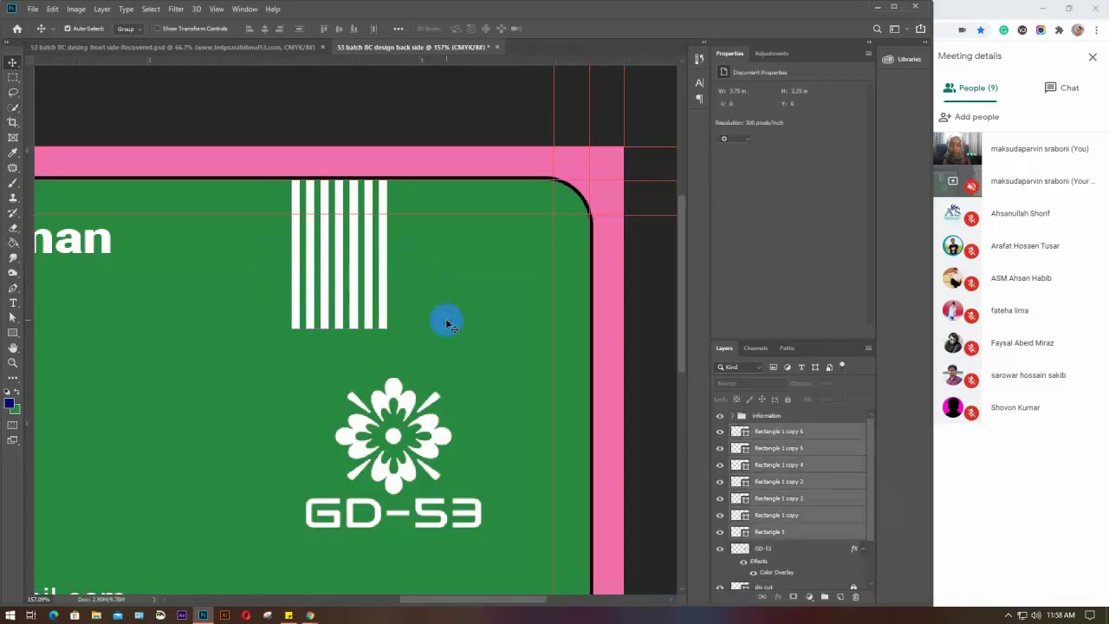
pyautogui.moveTo(385, 277); pyautogui.dragTo(437, 280)
pyautogui.click(483, 302)
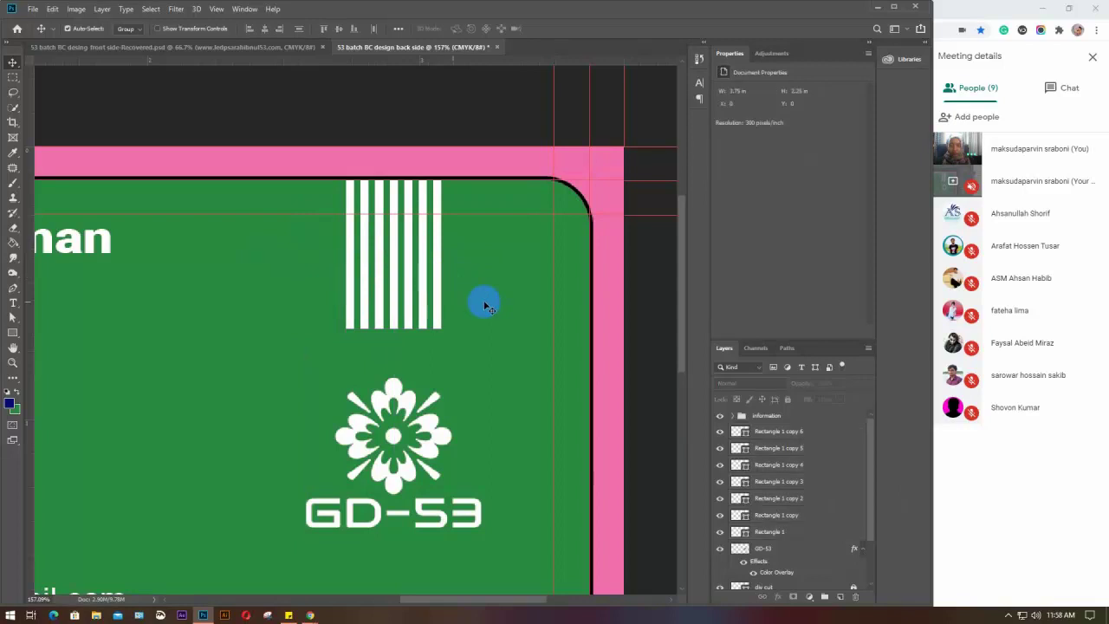
pyautogui.moveTo(351, 288); pyautogui.dragTo(471, 321)
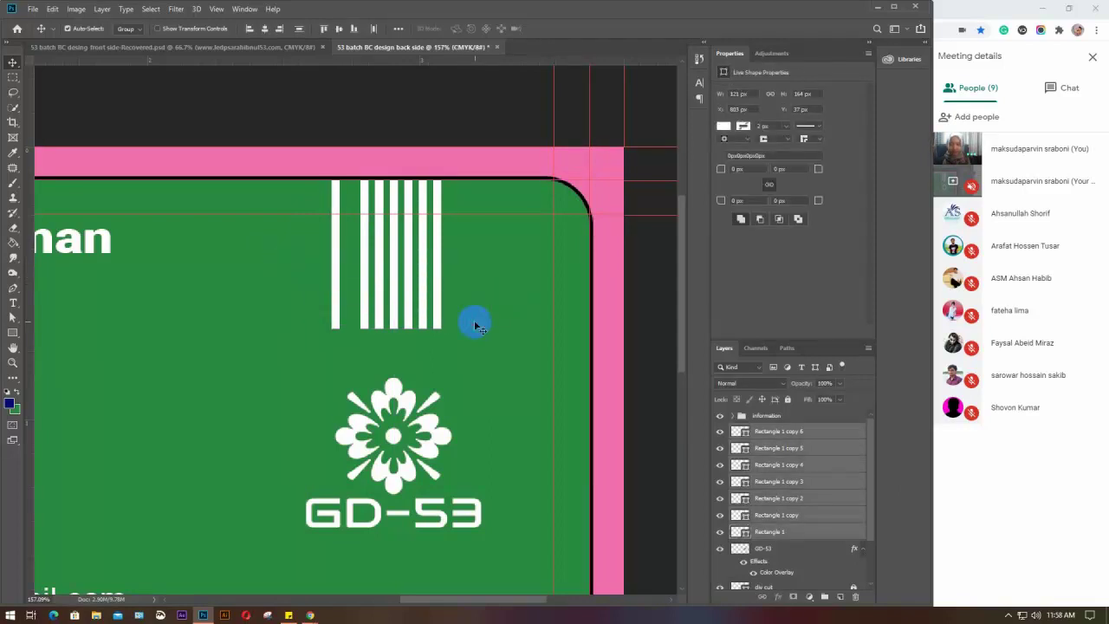
pyautogui.click(374, 29)
pyautogui.moveTo(304, 253); pyautogui.dragTo(303, 255)
pyautogui.hotkey('ctrl', 't')
pyautogui.moveTo(441, 253); pyautogui.dragTo(449, 252)
pyautogui.moveTo(391, 328); pyautogui.dragTo(390, 348)
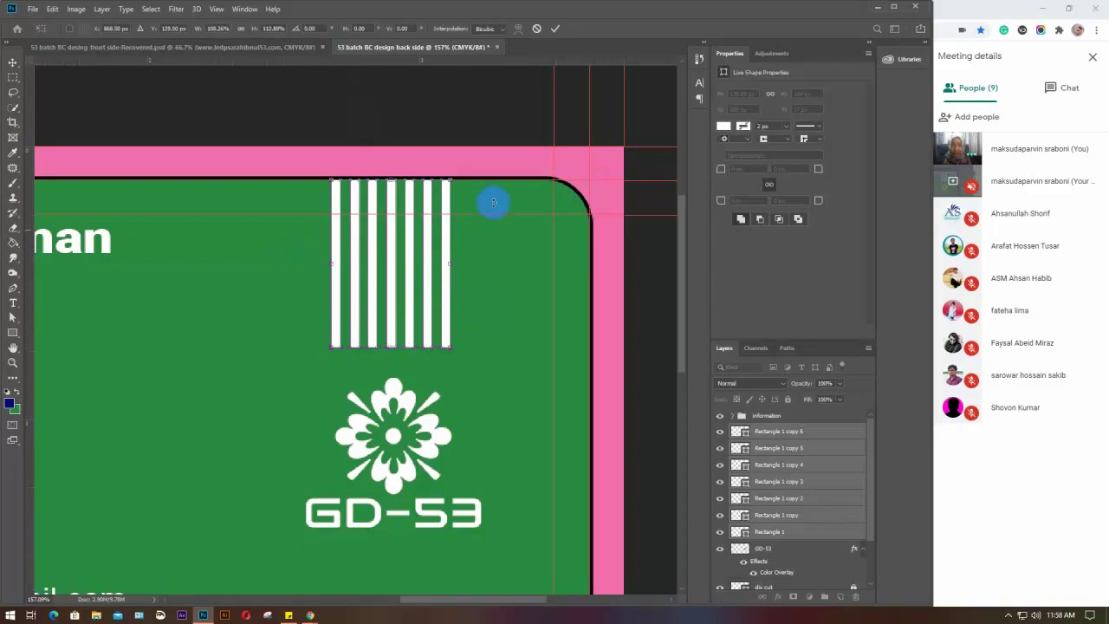
pyautogui.press('Return')
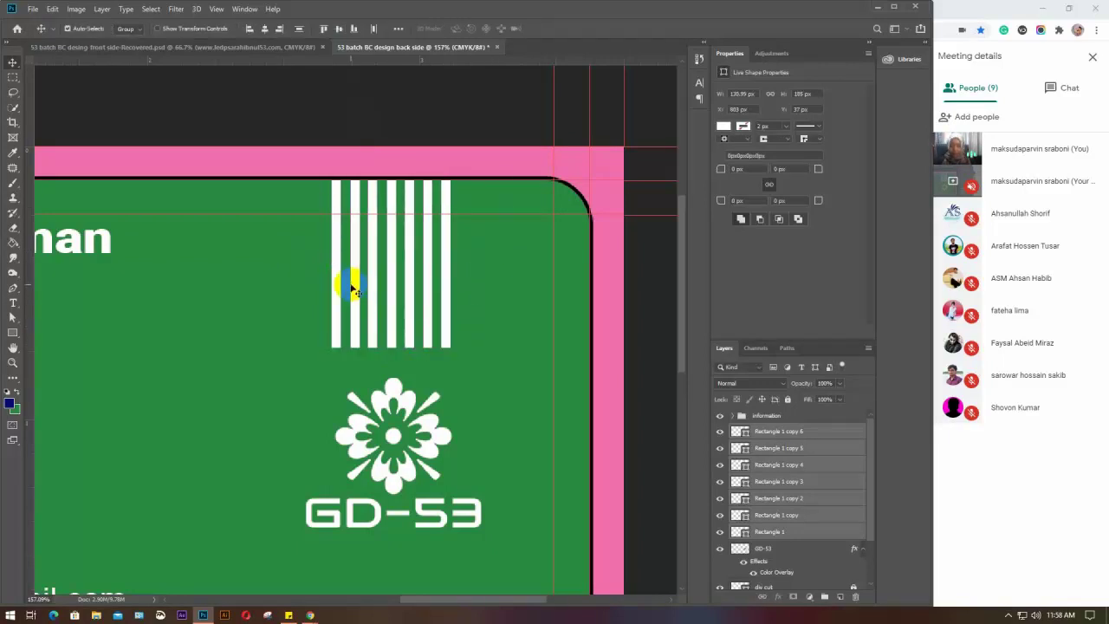
# Shorten the five middle bars, then shorten the three centre bars further
pyautogui.click(433, 285)
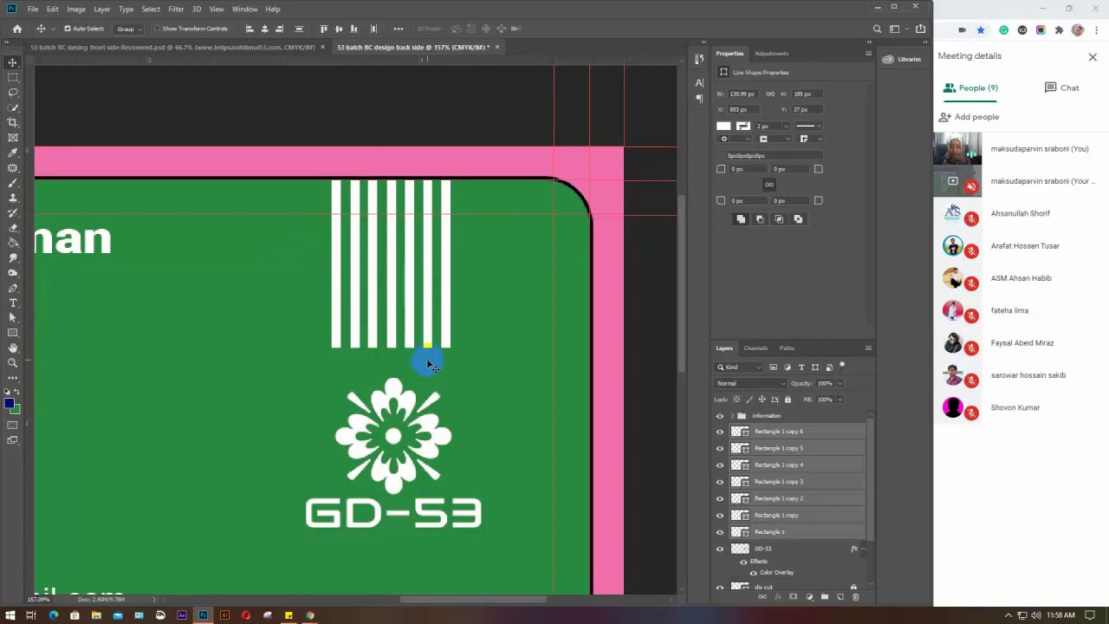
pyautogui.moveTo(431, 365); pyautogui.dragTo(391, 334)
pyautogui.hotkey('ctrl', 't')
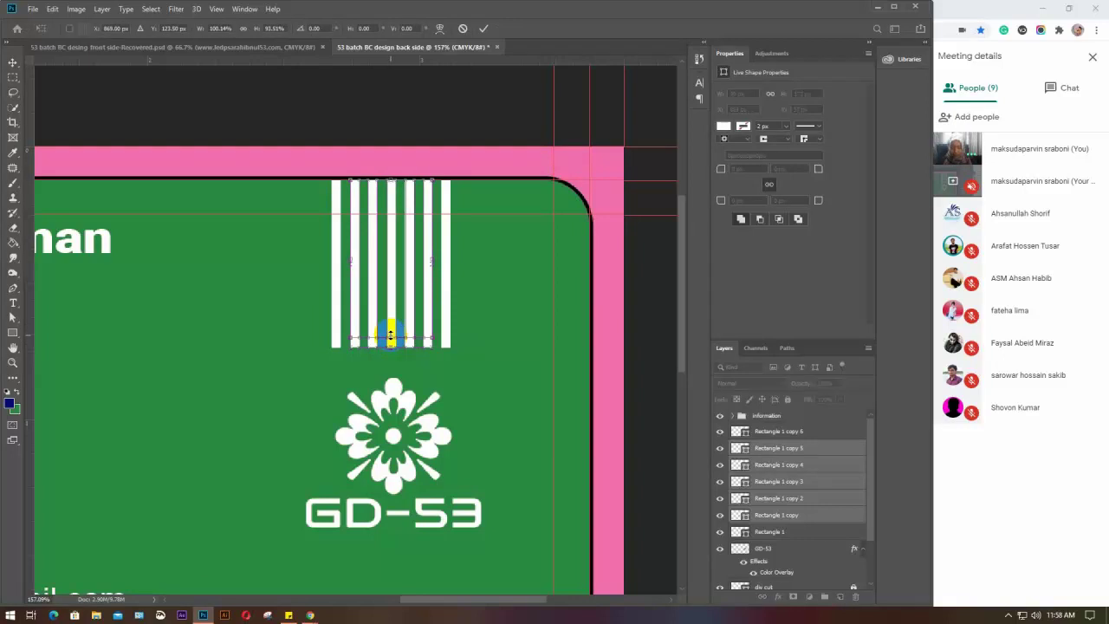
pyautogui.press('Return')
pyautogui.click(408, 351)
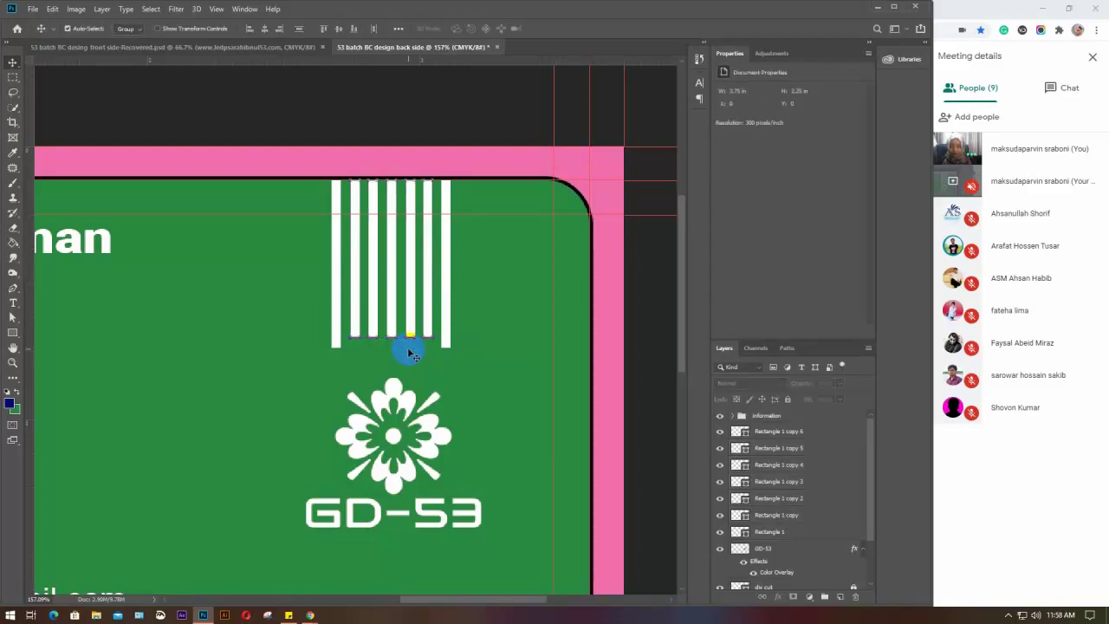
pyautogui.moveTo(411, 350); pyautogui.dragTo(372, 317)
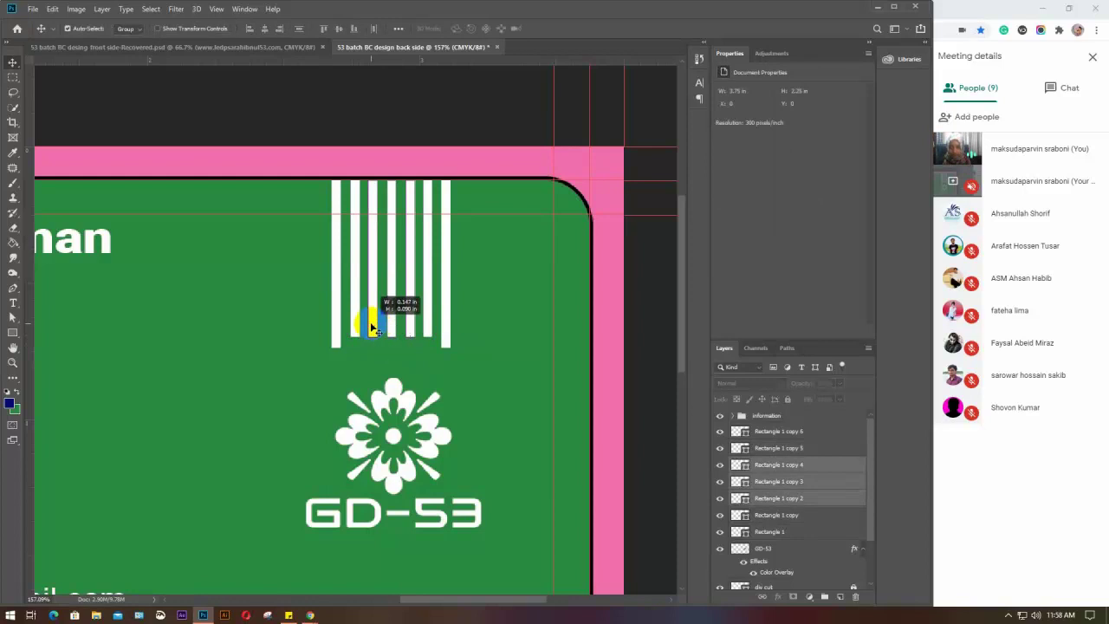
pyautogui.hotkey('ctrl', 't')
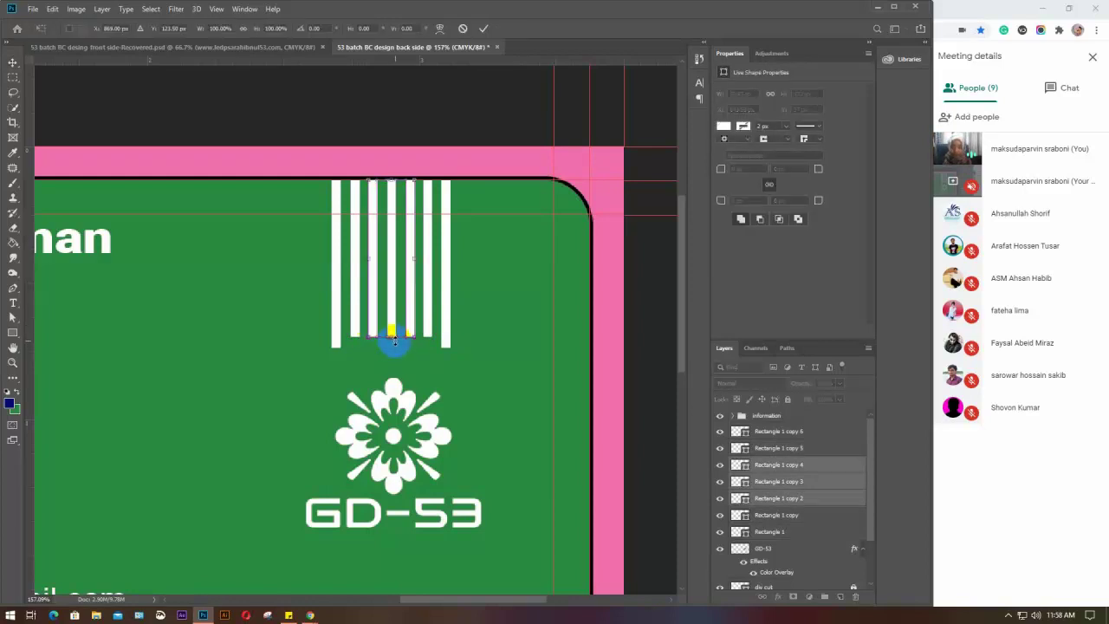
pyautogui.moveTo(390, 336); pyautogui.dragTo(391, 327)
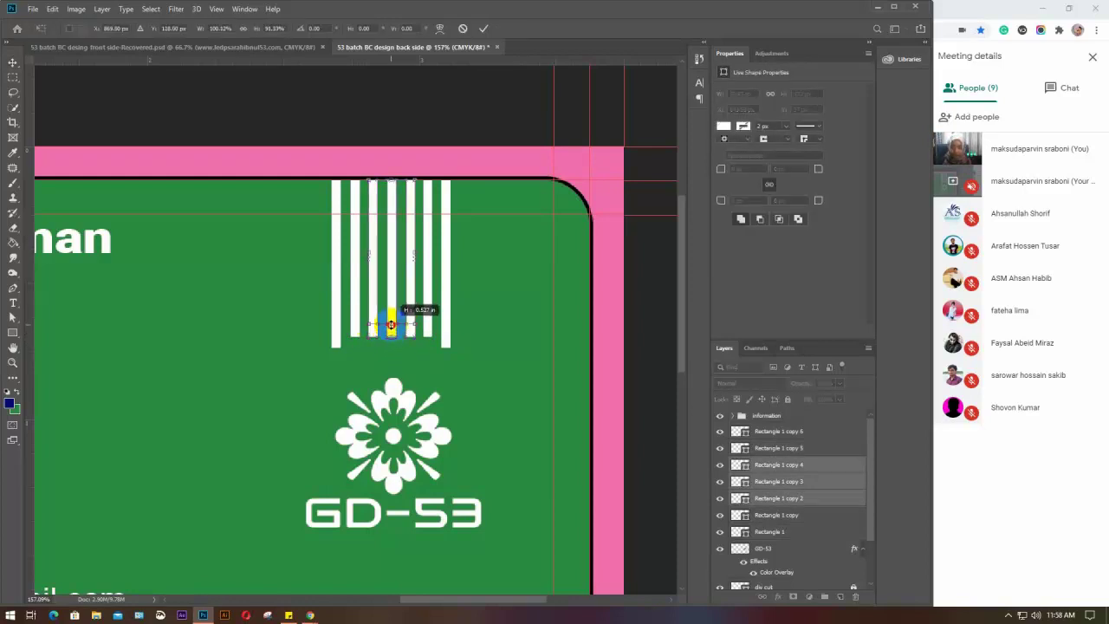
pyautogui.press('Return')
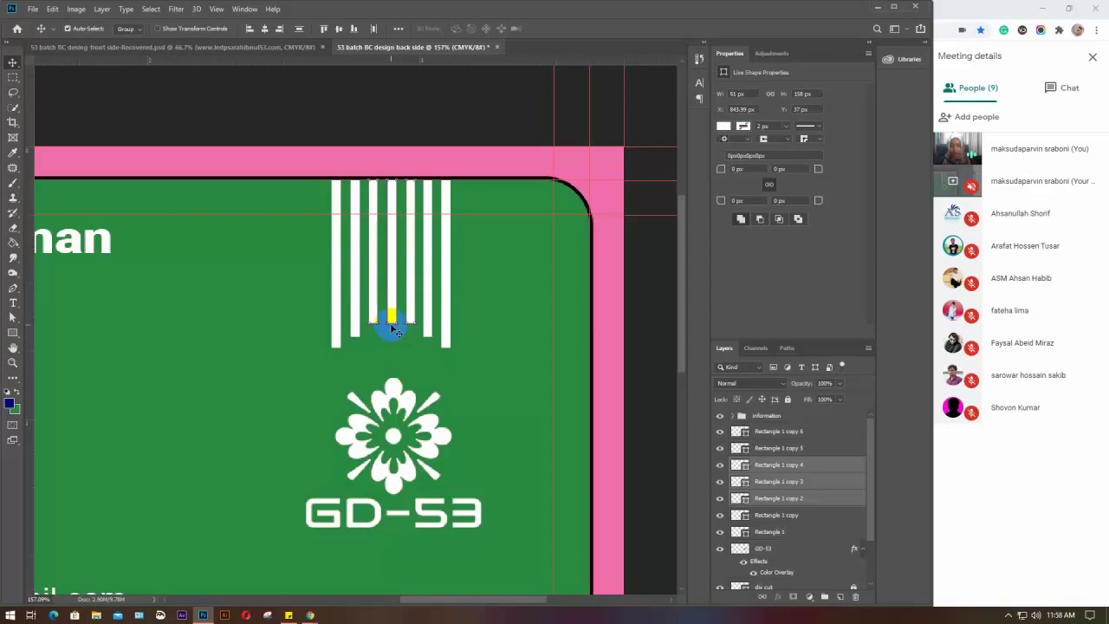
pyautogui.click(386, 348)
# Shorten the middle bar after dismissing the transform error, then select all bars and fit the card in view
pyautogui.click(386, 308)
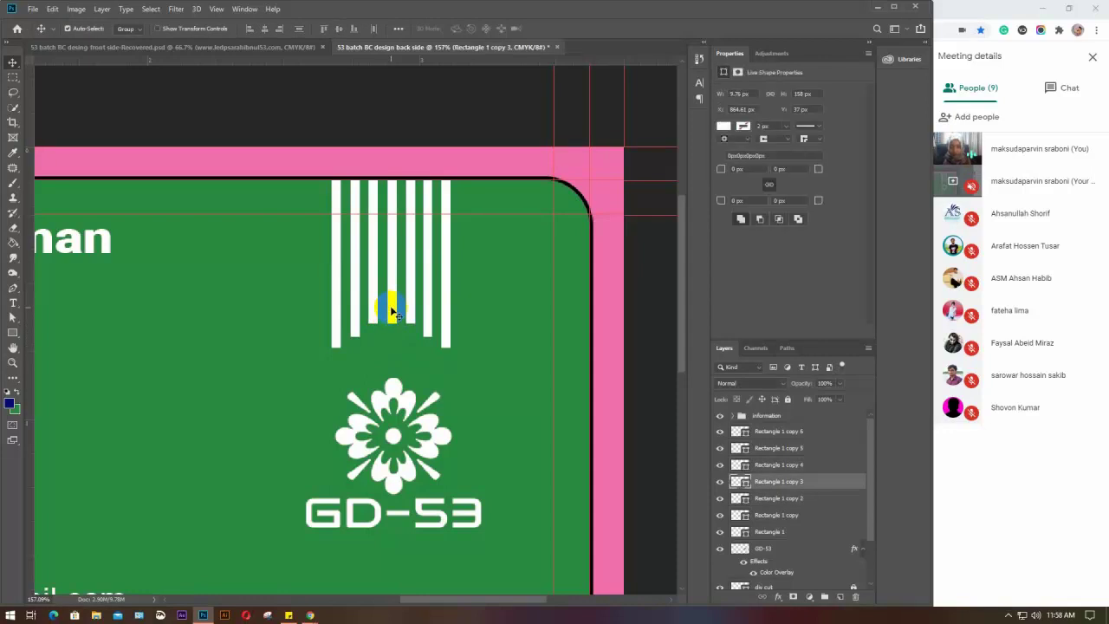
pyautogui.moveTo(391, 311); pyautogui.dragTo(391, 335)
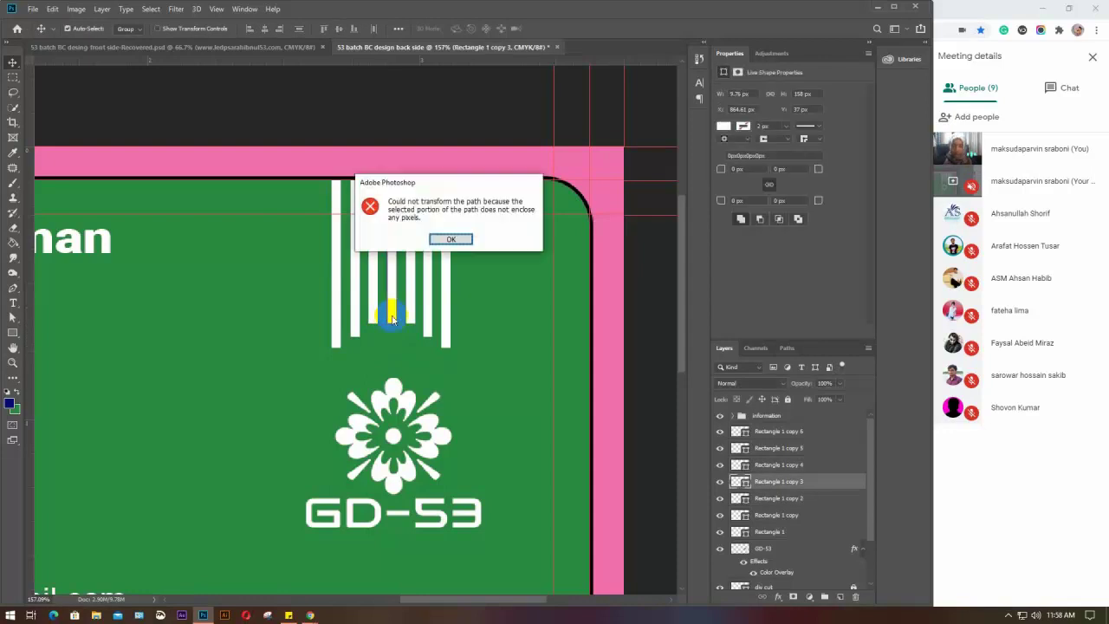
pyautogui.click(439, 241)
pyautogui.click(391, 320)
pyautogui.moveTo(392, 320); pyautogui.dragTo(390, 312)
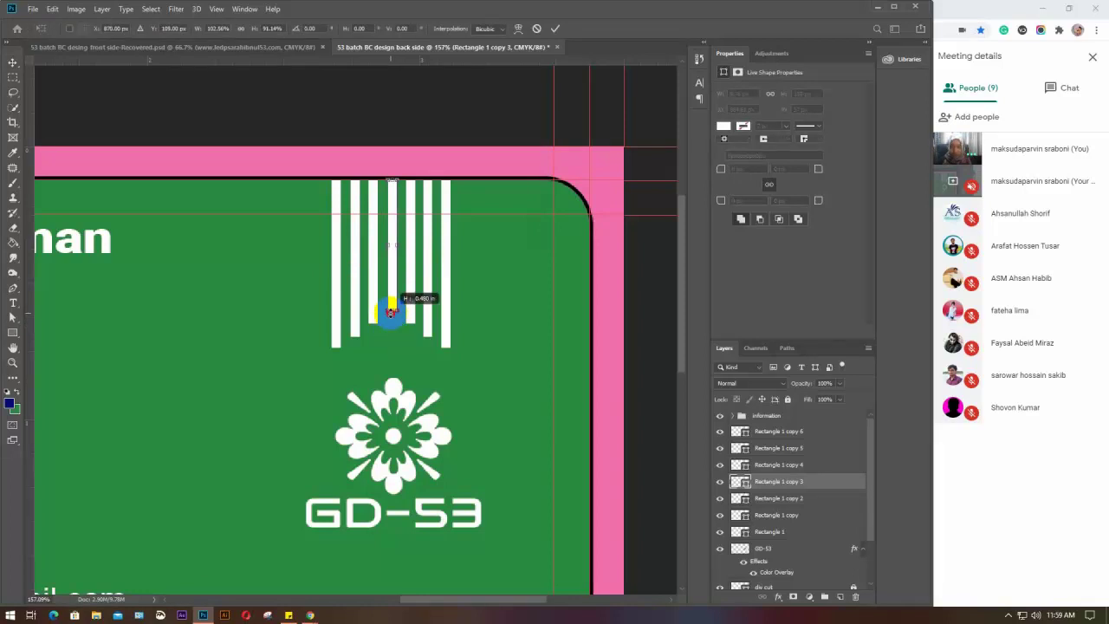
pyautogui.press('Return')
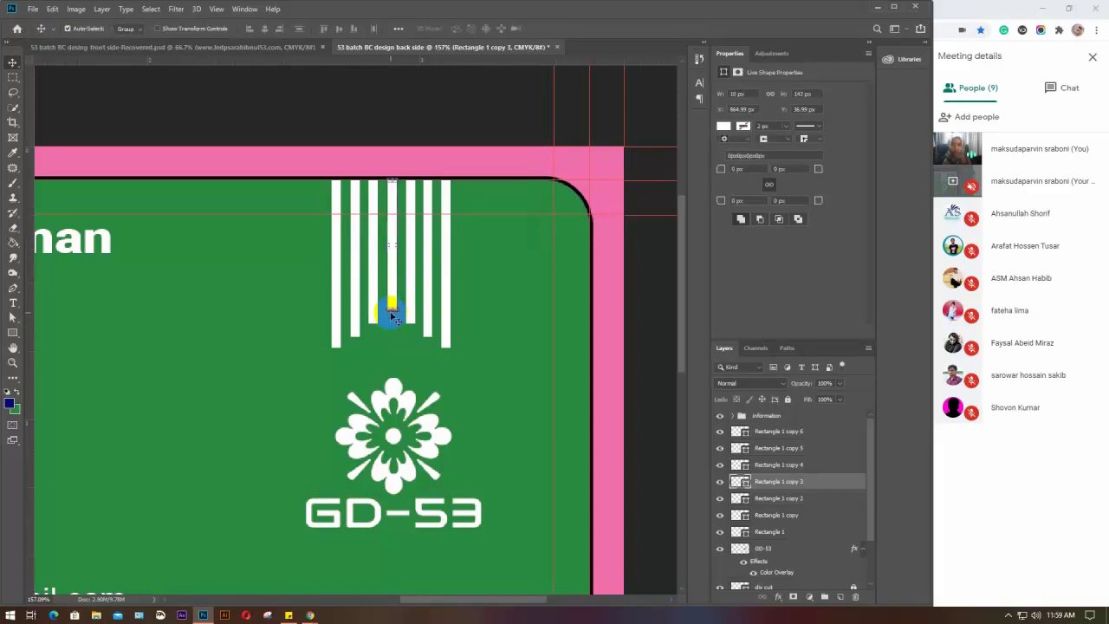
pyautogui.click(485, 315)
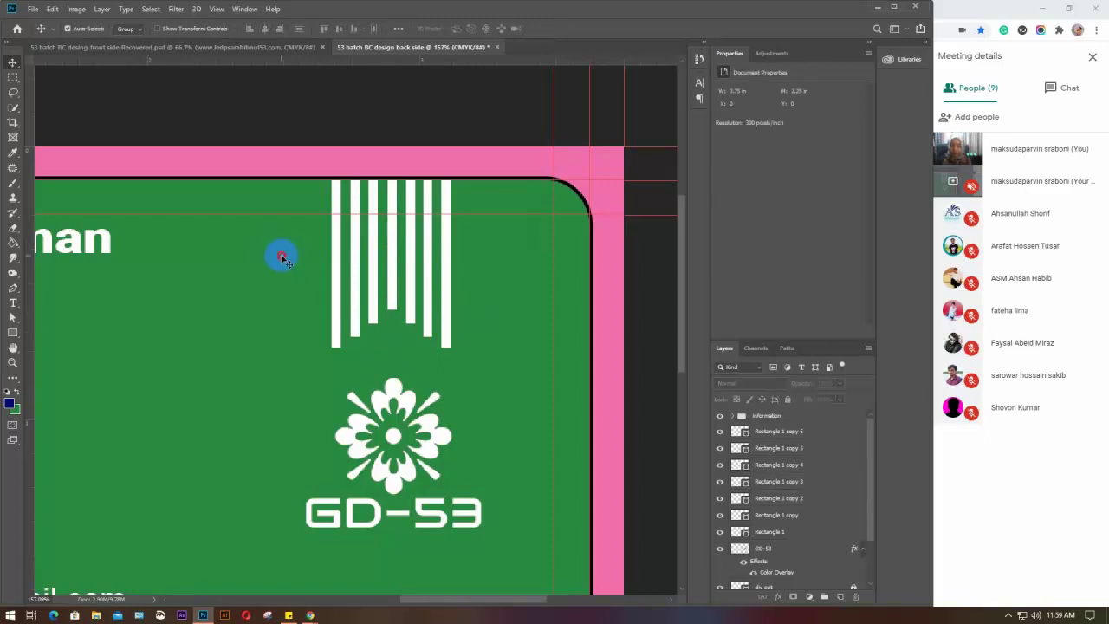
pyautogui.moveTo(280, 252); pyautogui.dragTo(462, 319)
pyautogui.hotkey('ctrl', '0')
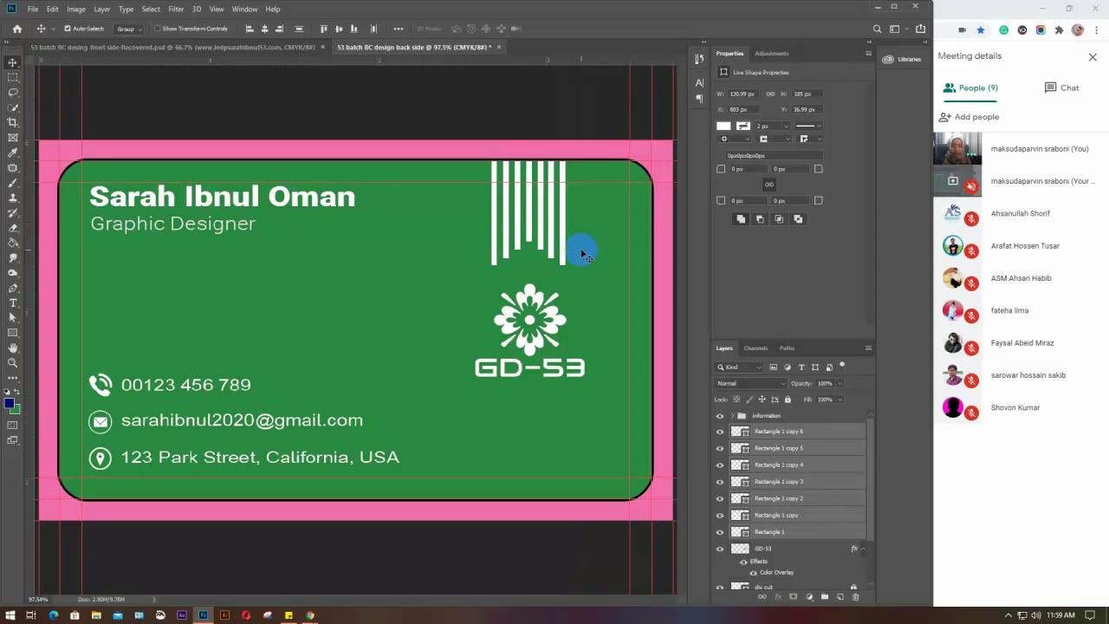
# Widen and lengthen the seven bars, group them, and Alt-drag a copy below the GD-53 logo
pyautogui.hotkey('ctrl', 't')
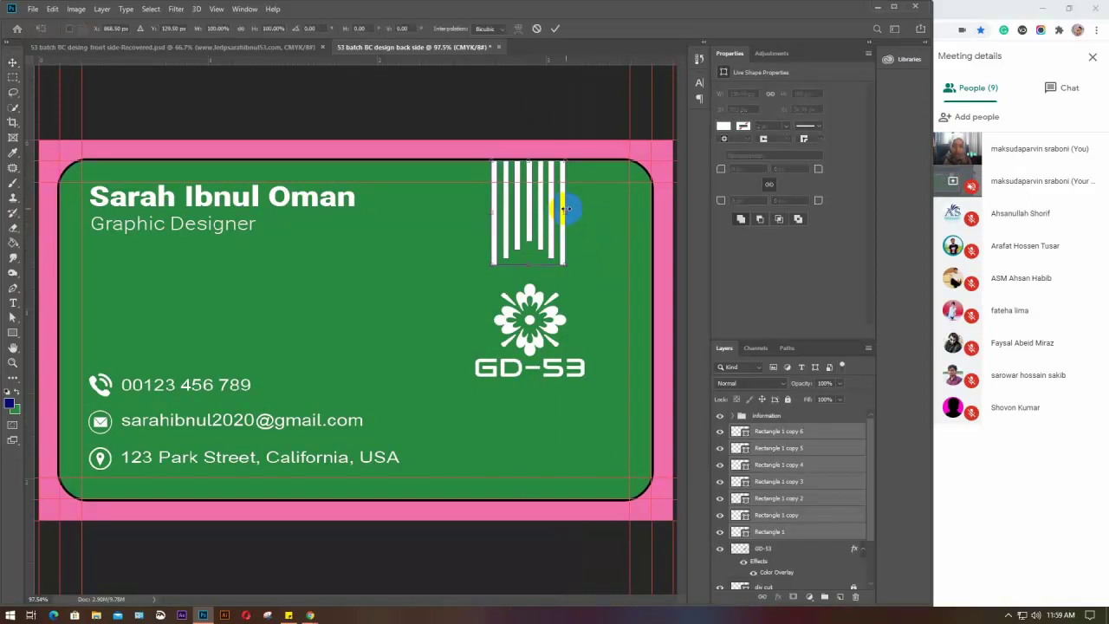
pyautogui.moveTo(565, 213); pyautogui.dragTo(584, 218)
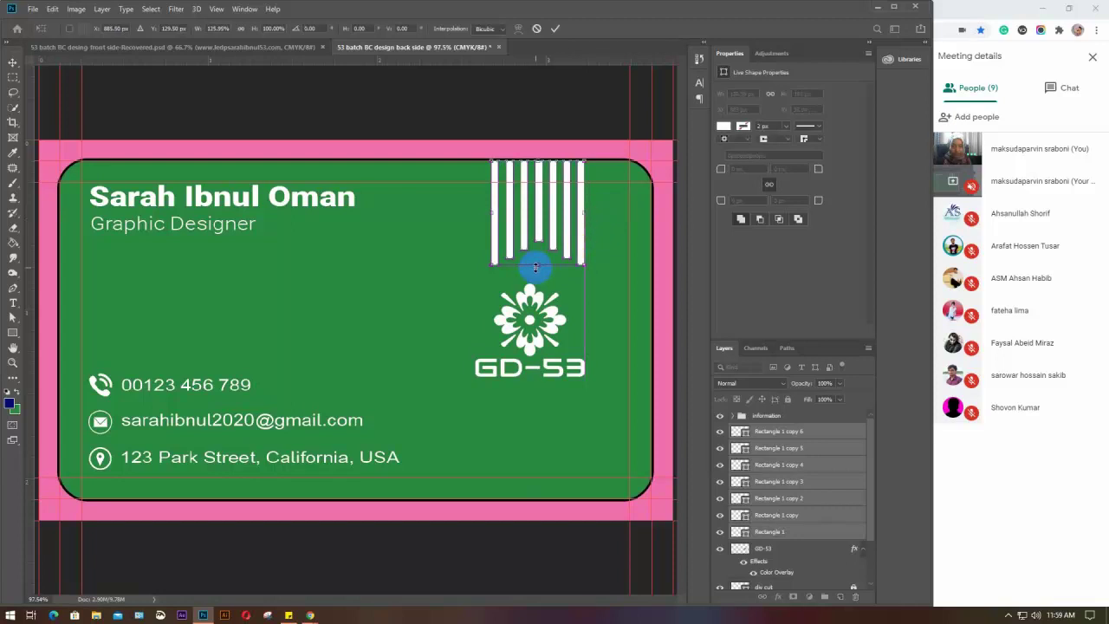
pyautogui.moveTo(537, 266); pyautogui.dragTo(537, 270)
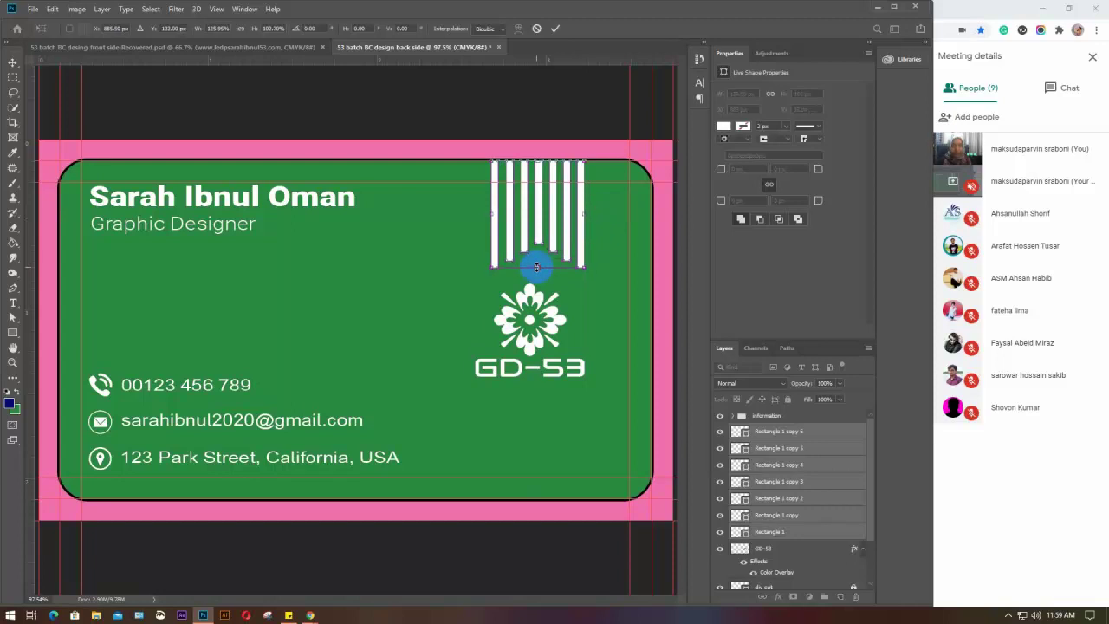
pyautogui.press('Return')
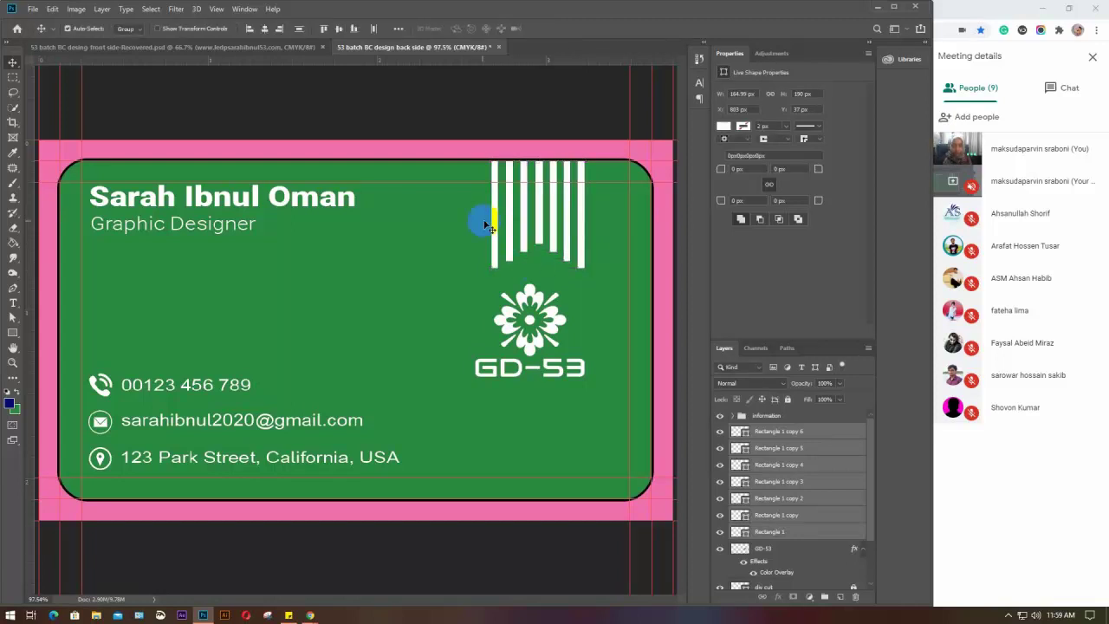
pyautogui.hotkey('ctrl', 'g')
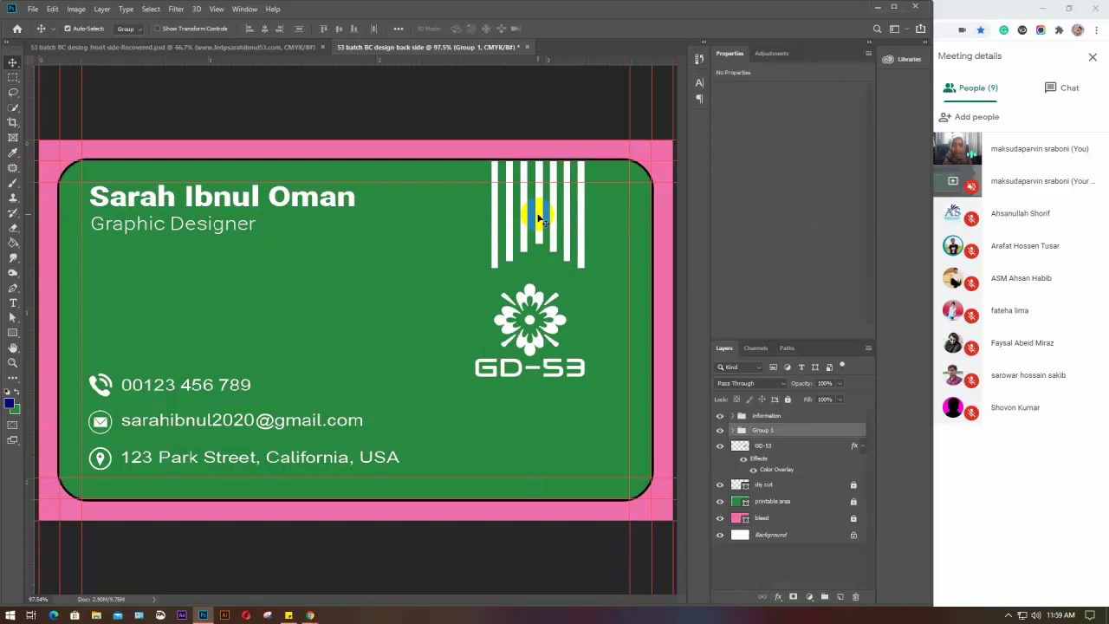
pyautogui.moveTo(538, 214); pyautogui.dragTo(534, 448)
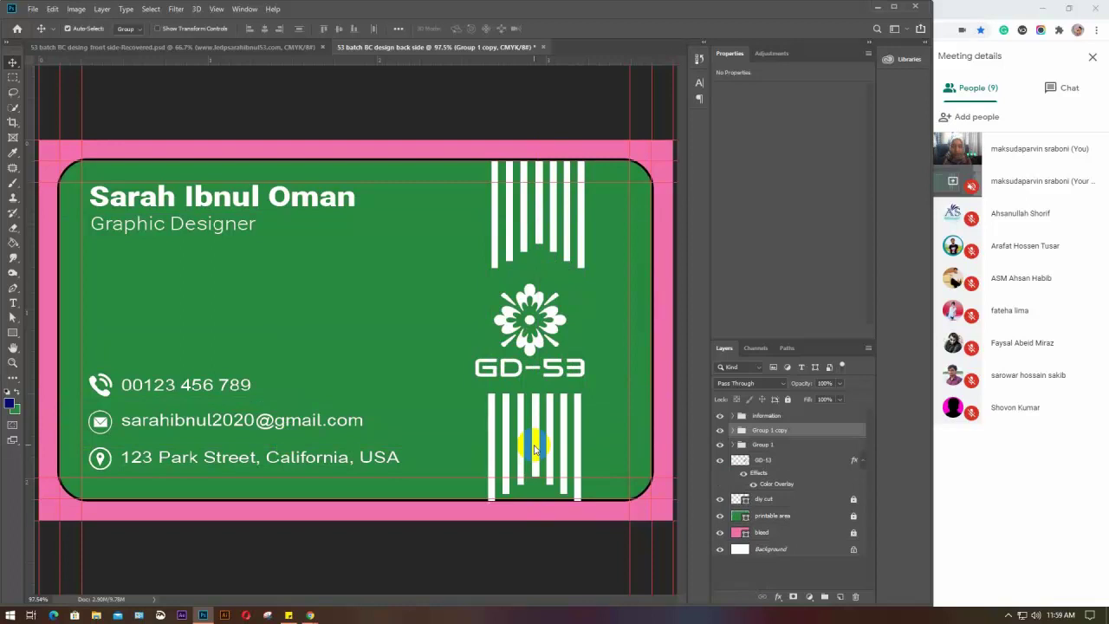
# Flip the Group 1 copy stripe group vertically with Free Transform
pyautogui.hotkey('ctrl', 't')
pyautogui.rightClick(539, 431)
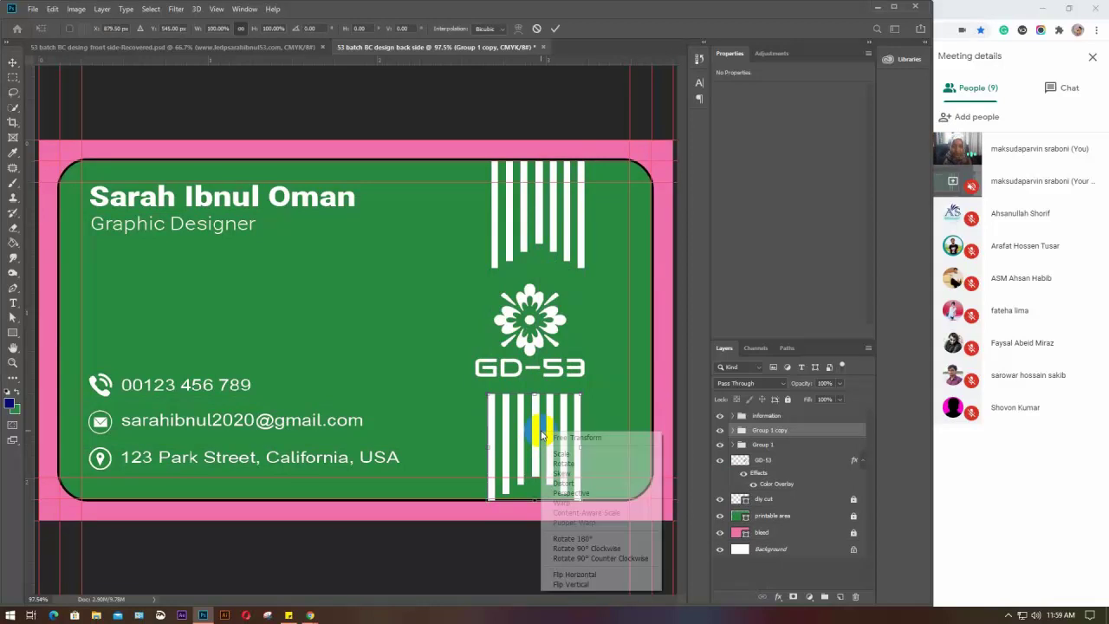
pyautogui.click(571, 584)
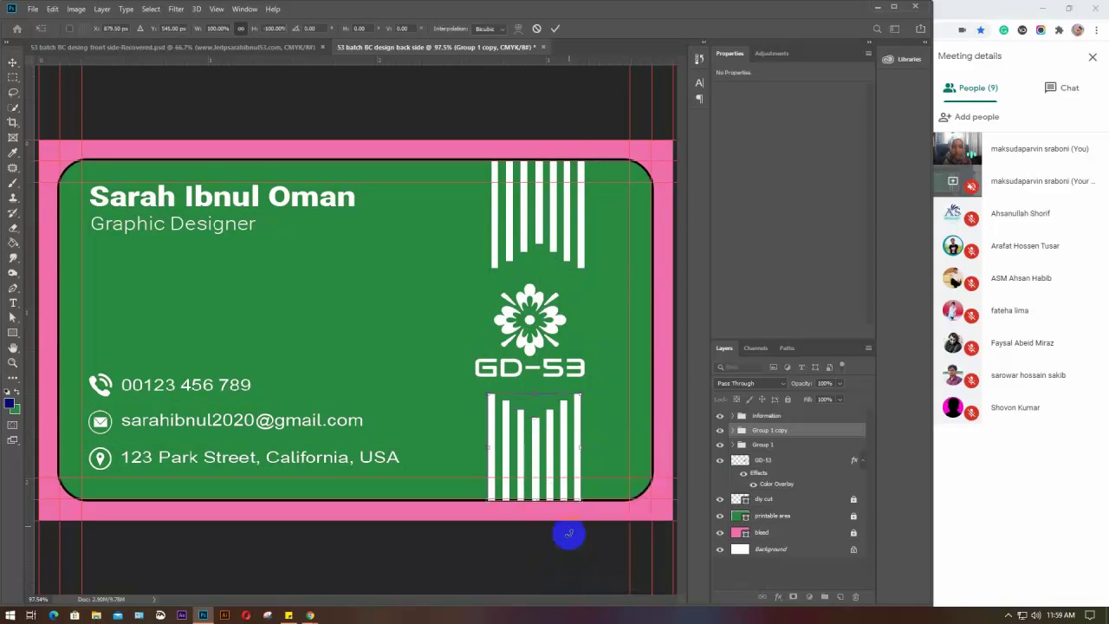
pyautogui.press('Return')
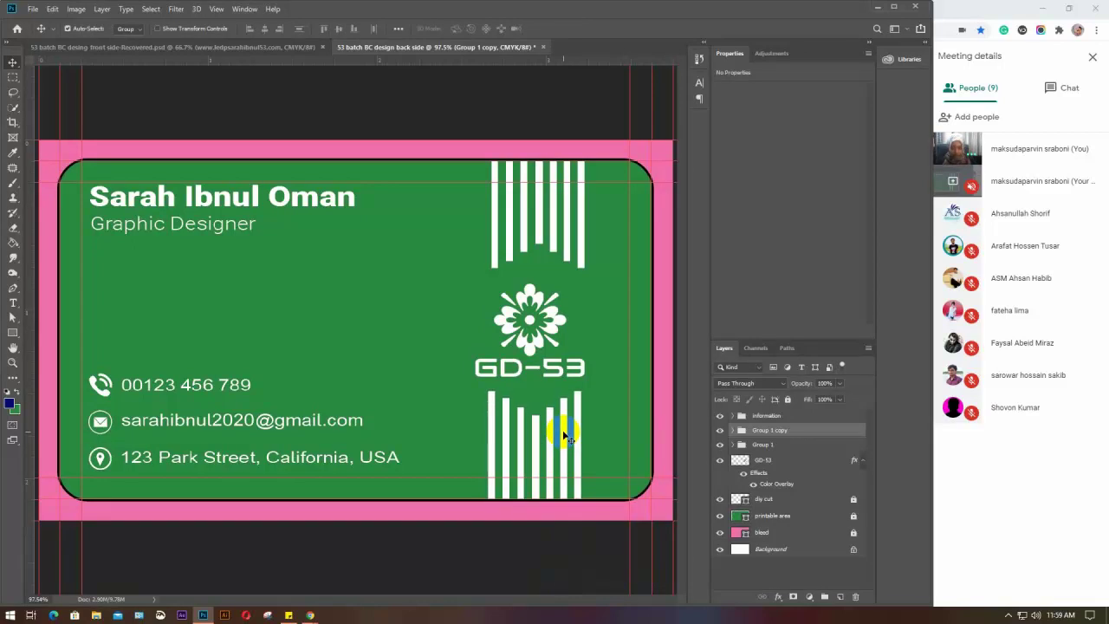
# Select the lower stripe group, GD-53 logo and upper stripe group together
pyautogui.click(597, 294)
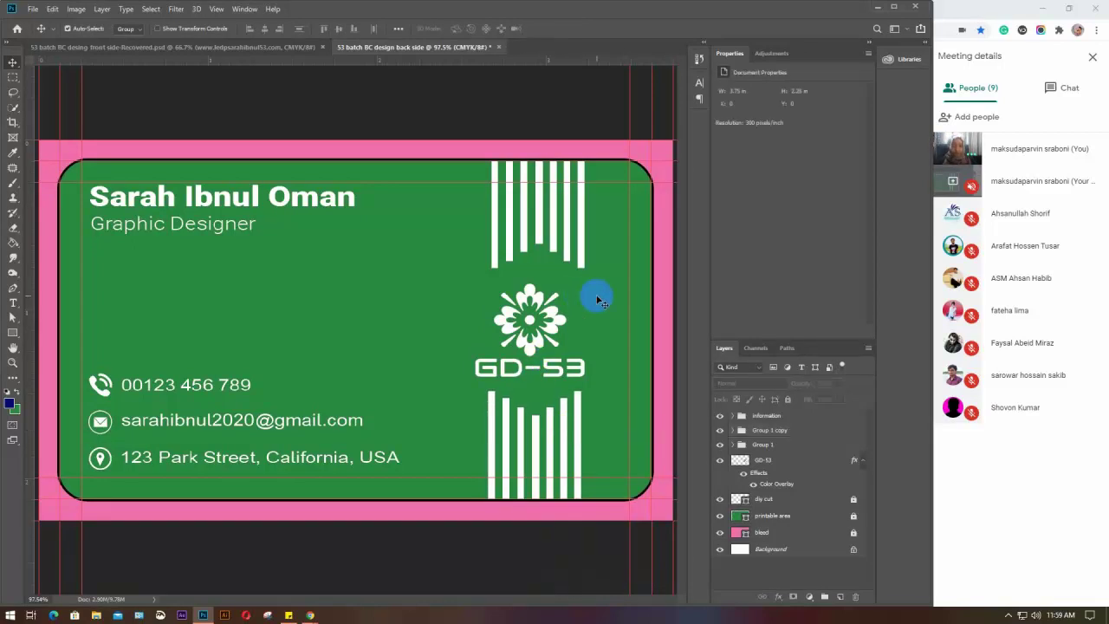
pyautogui.click(585, 431)
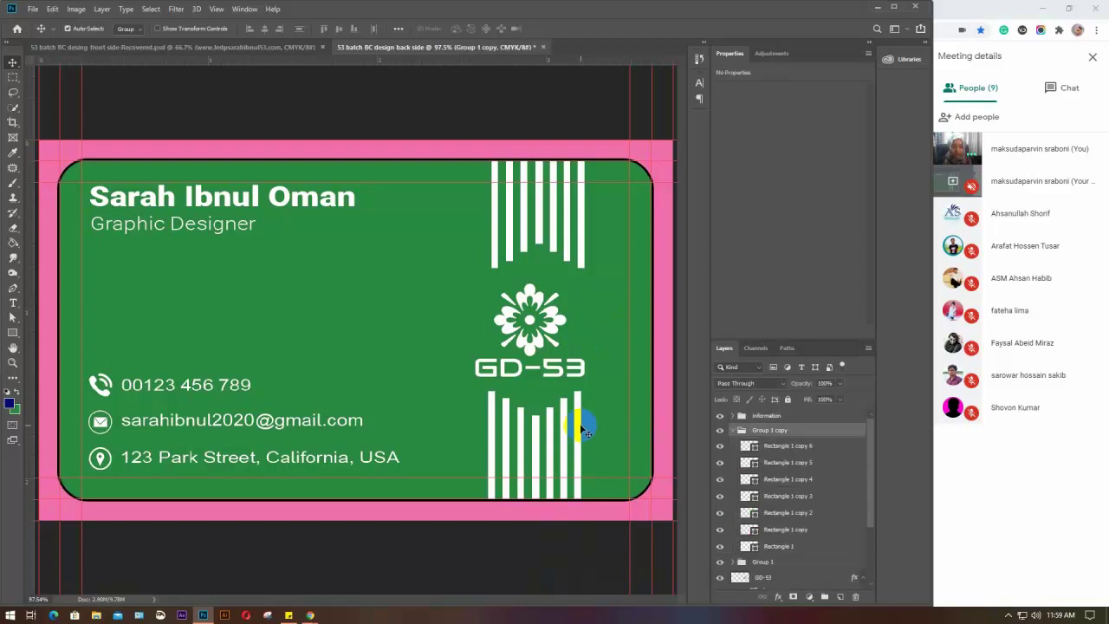
pyautogui.click(556, 317)
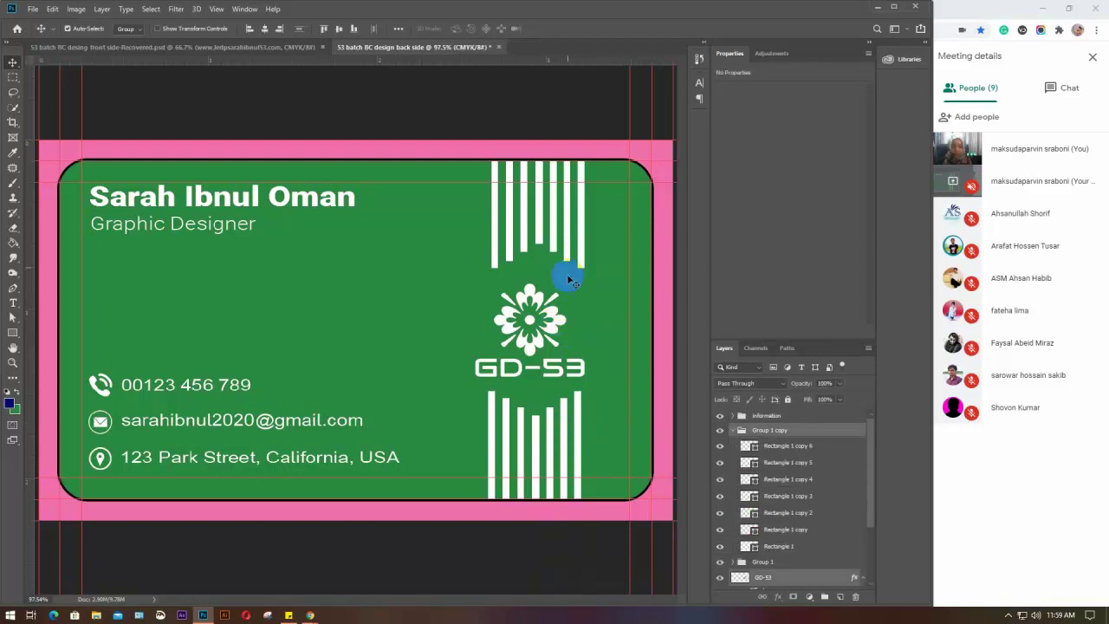
pyautogui.click(502, 368)
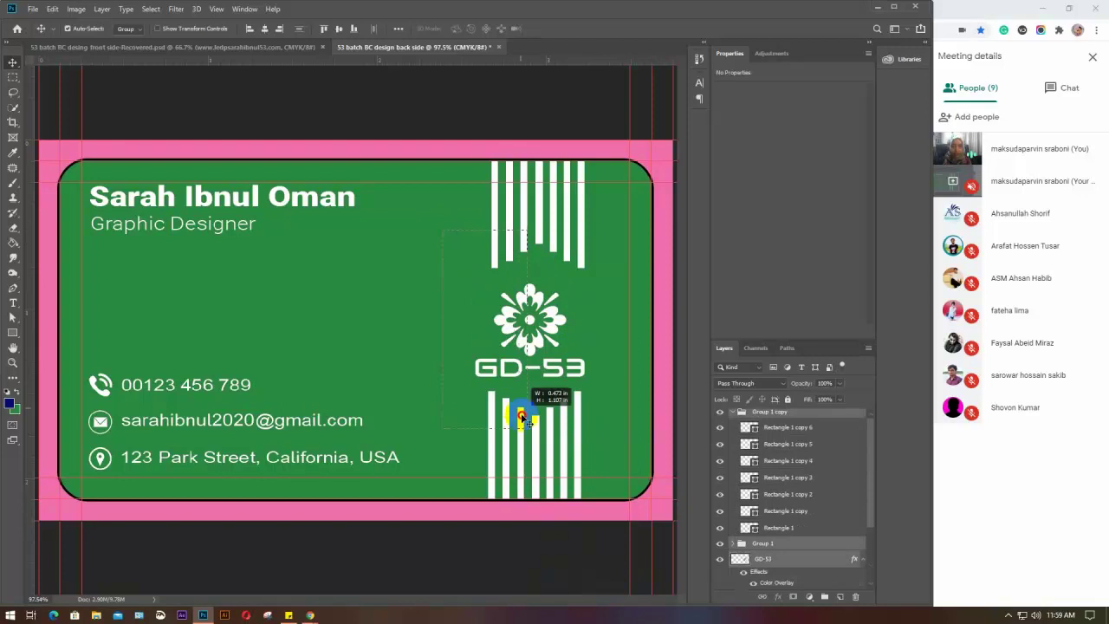
# Centre the stripe groups and the GD-53 logo horizontally on each other
pyautogui.click(265, 30)
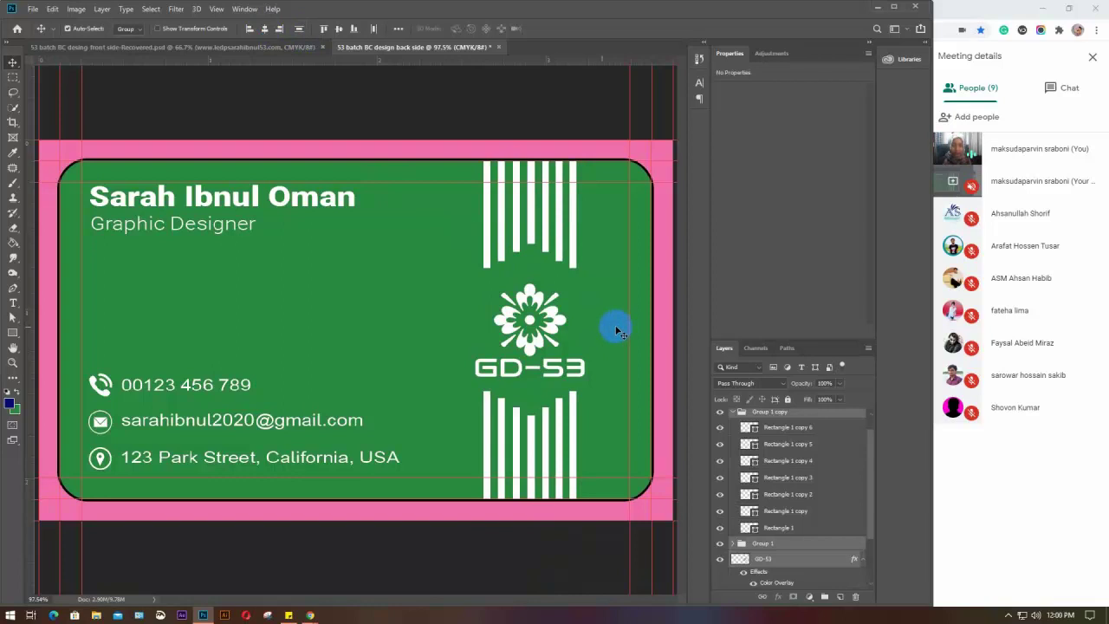
pyautogui.click(299, 28)
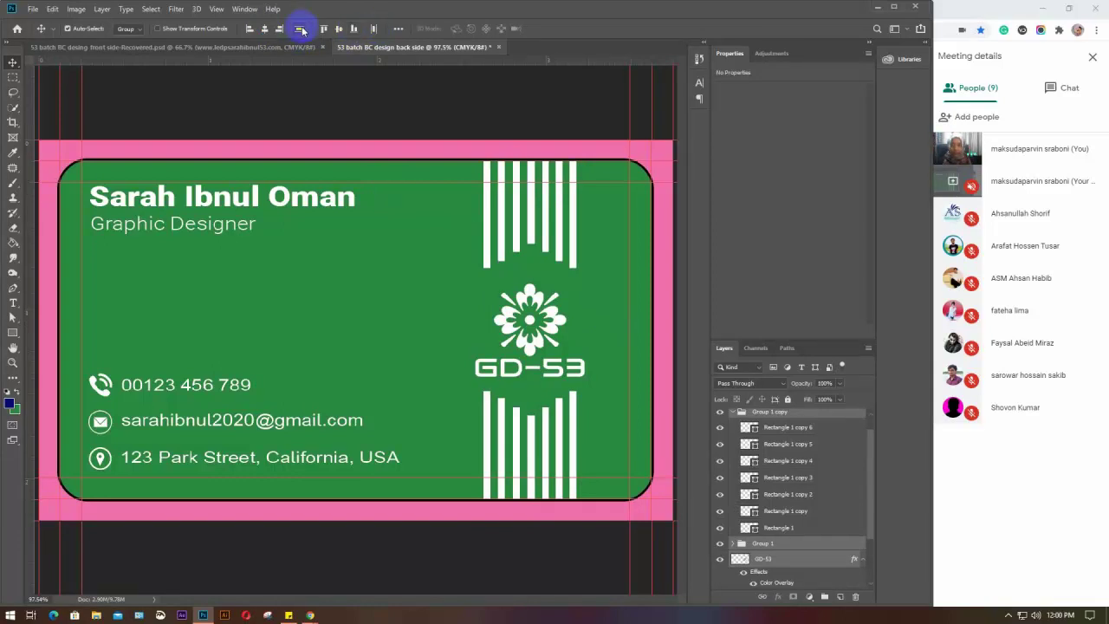
pyautogui.click(364, 295)
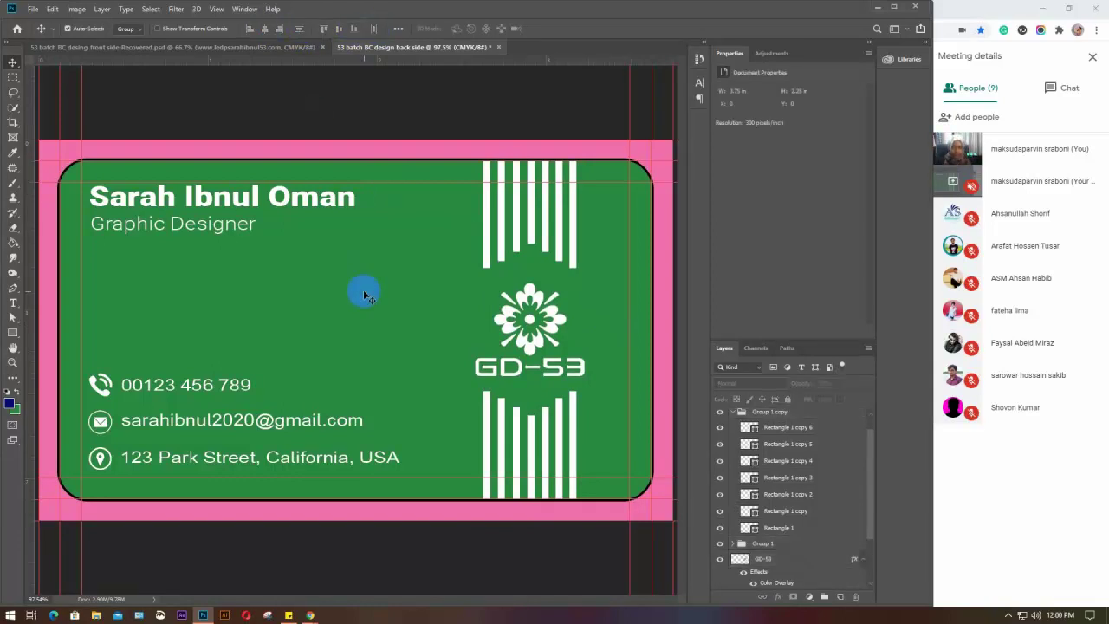
# Nudge the GD-53 logo up, then shift the logo and lower stripes slightly right
pyautogui.click(530, 321)
pyautogui.press('Up')
pyautogui.press('Up')
pyautogui.press('Up')
pyautogui.press('Up')
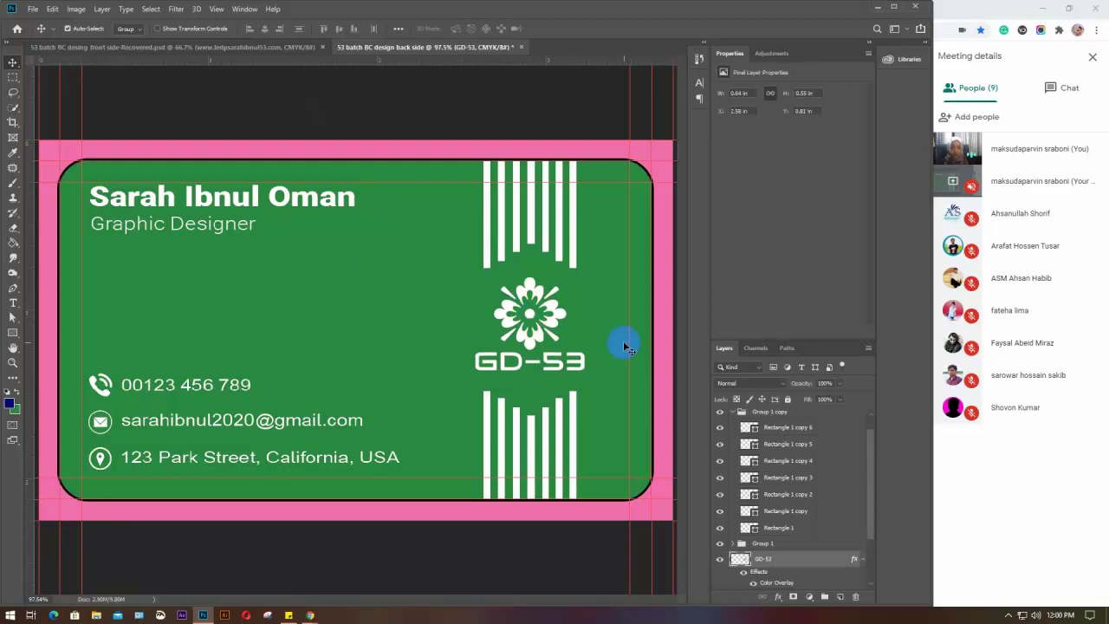
pyautogui.moveTo(433, 235); pyautogui.dragTo(545, 438)
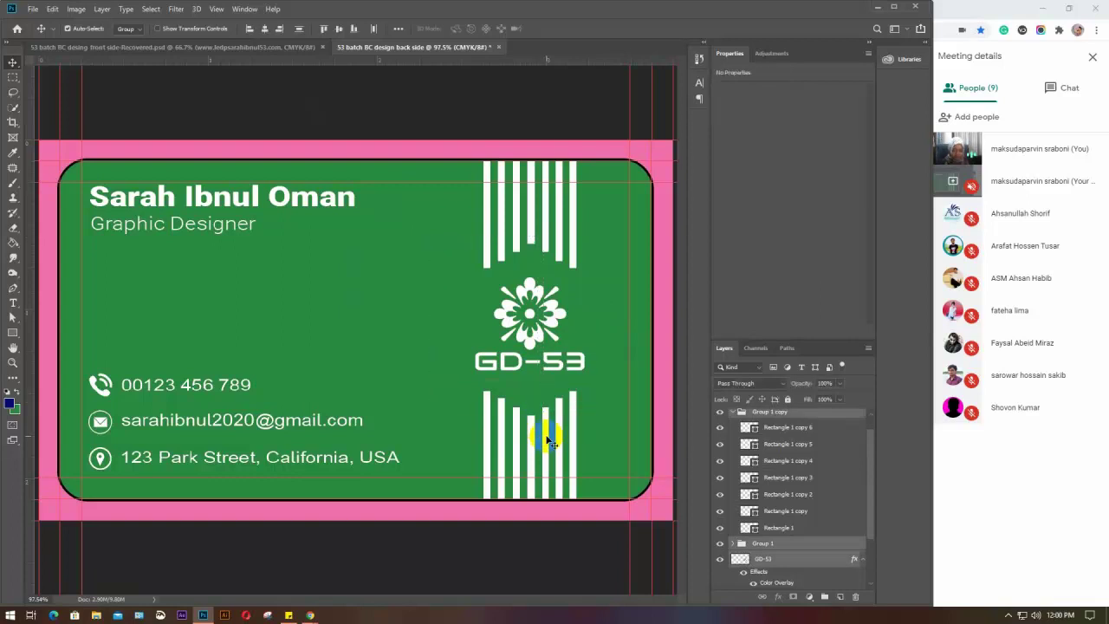
pyautogui.press('Right')
pyautogui.press('Right')
pyautogui.press('Right')
pyautogui.press('Right')
pyautogui.press('Right')
pyautogui.press('Right')
pyautogui.press('Right')
pyautogui.press('Right')
pyautogui.press('Right')
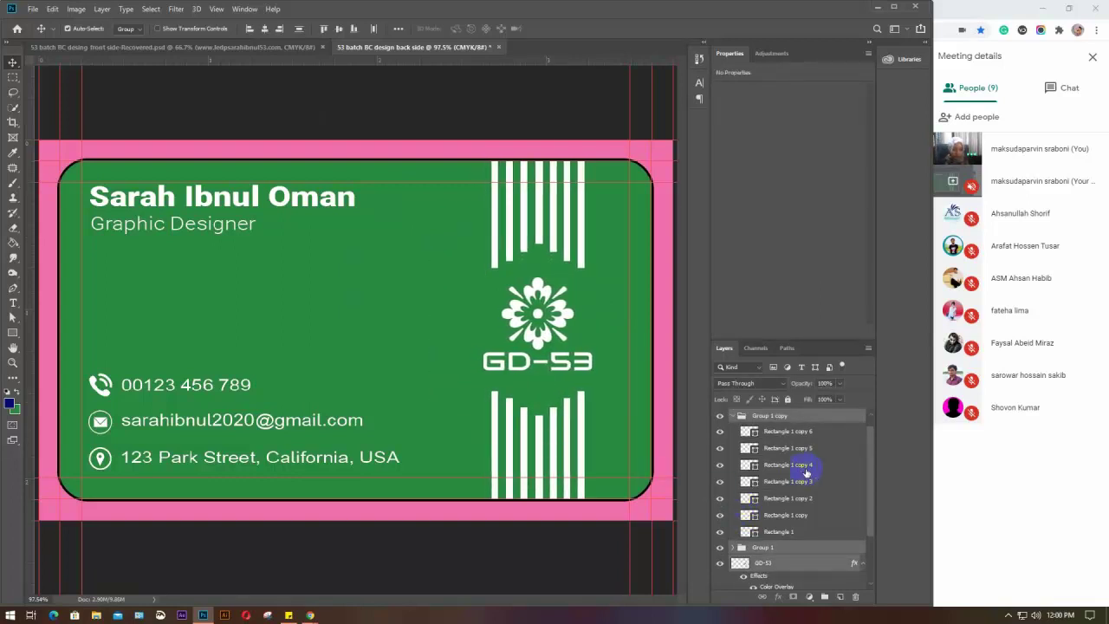
pyautogui.click(732, 416)
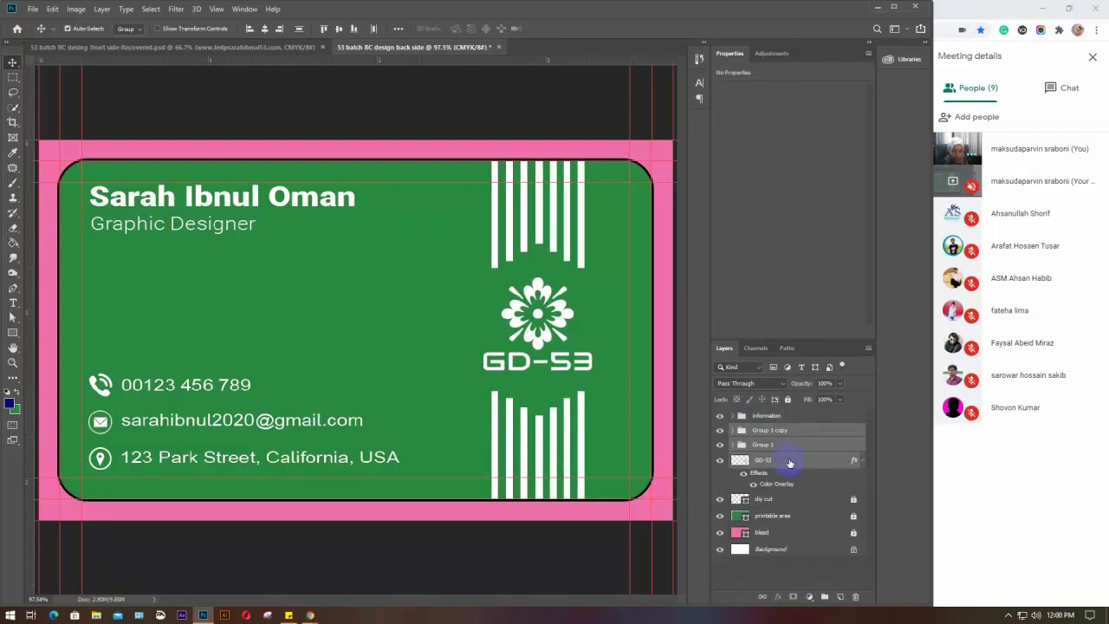
# Group both stripe sets and the logo into a group named 'design with logo'
pyautogui.hotkey('ctrl', 'g')
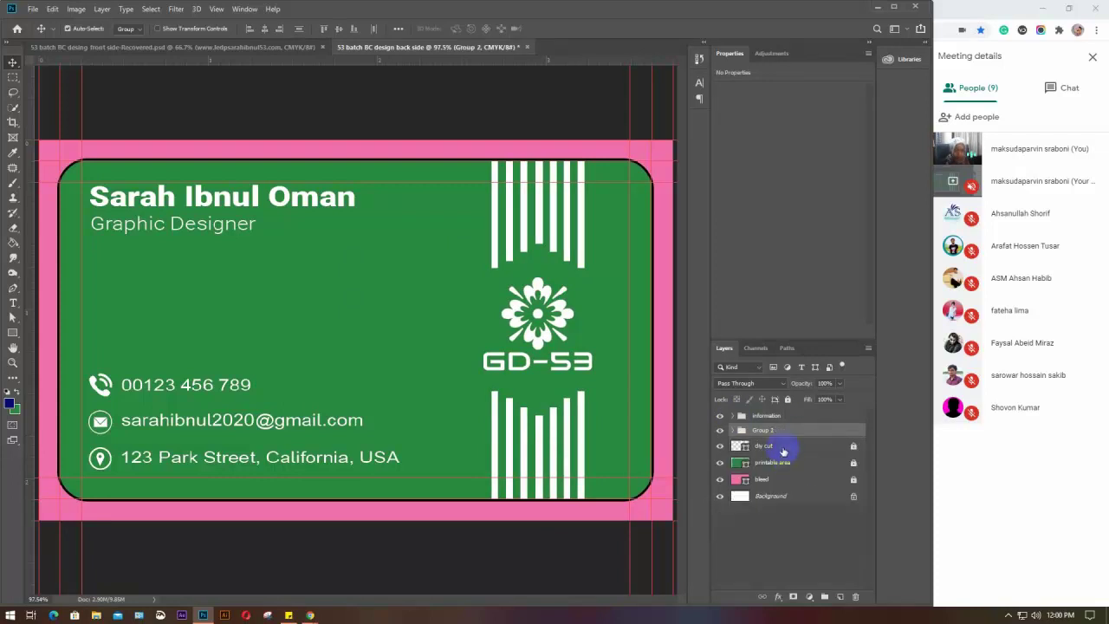
pyautogui.doubleClick(762, 430)
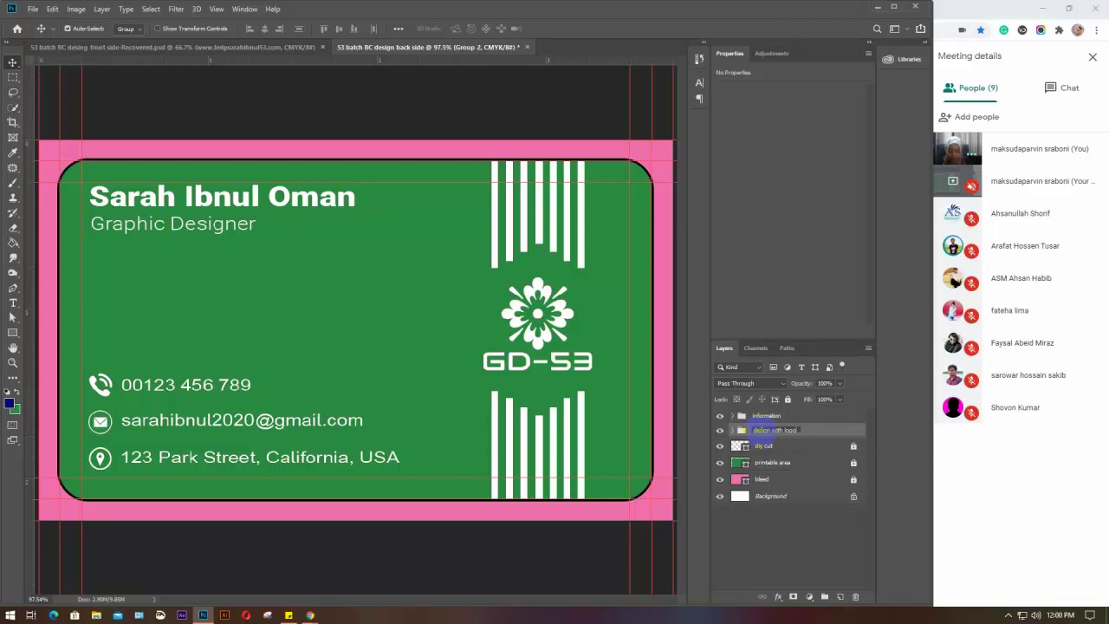
pyautogui.press('Return')
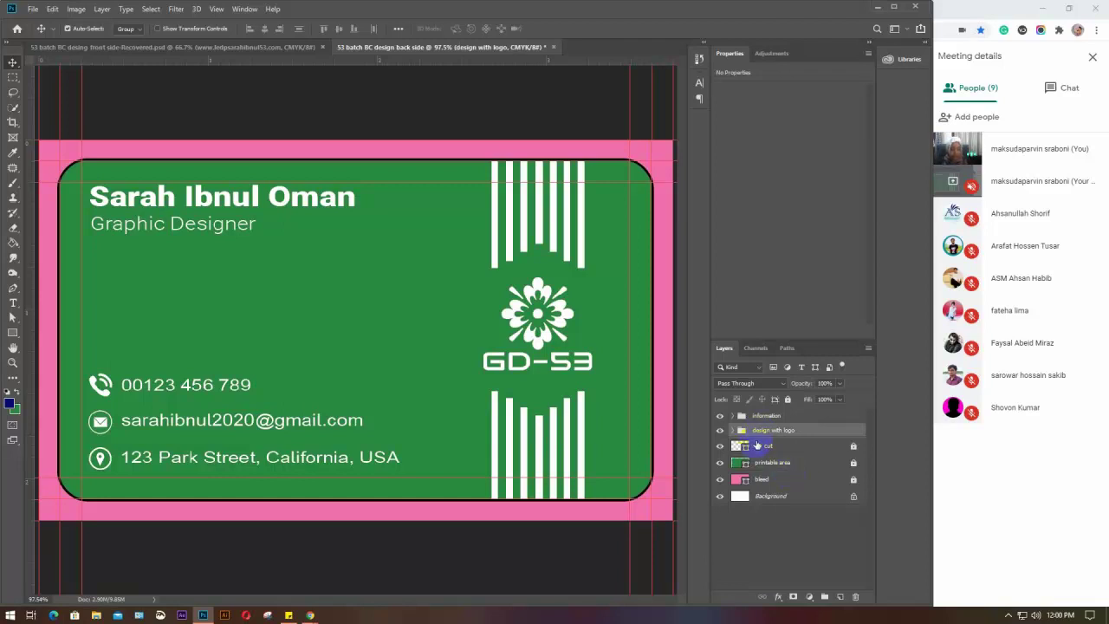
# Unlock dly cut, printable area and bleed, then relock only dly cut and bleed
pyautogui.click(777, 525)
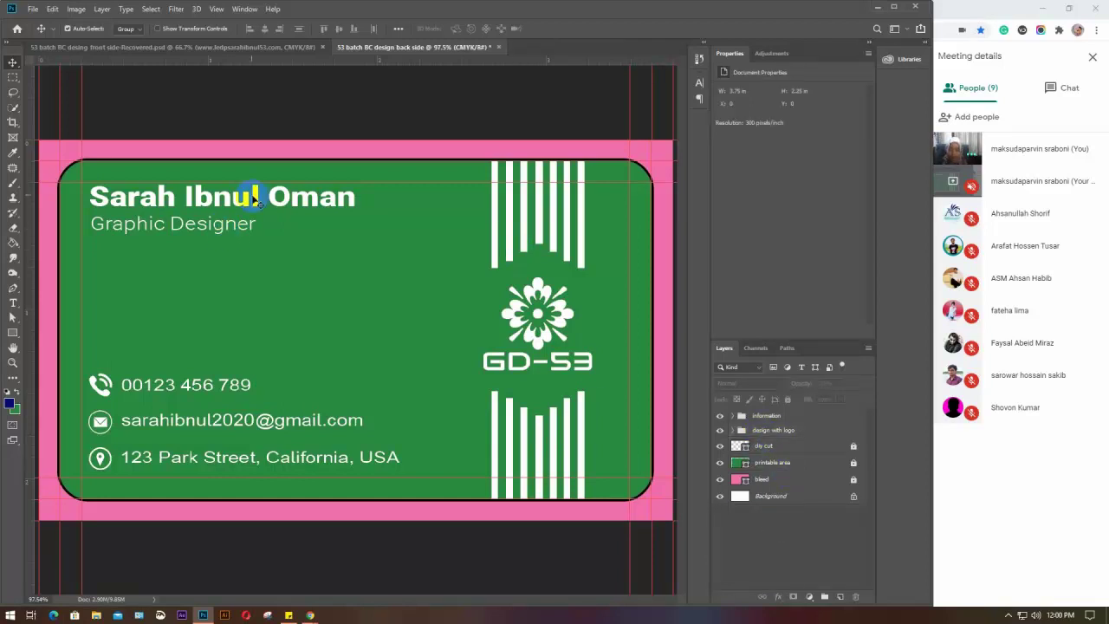
pyautogui.click(854, 445)
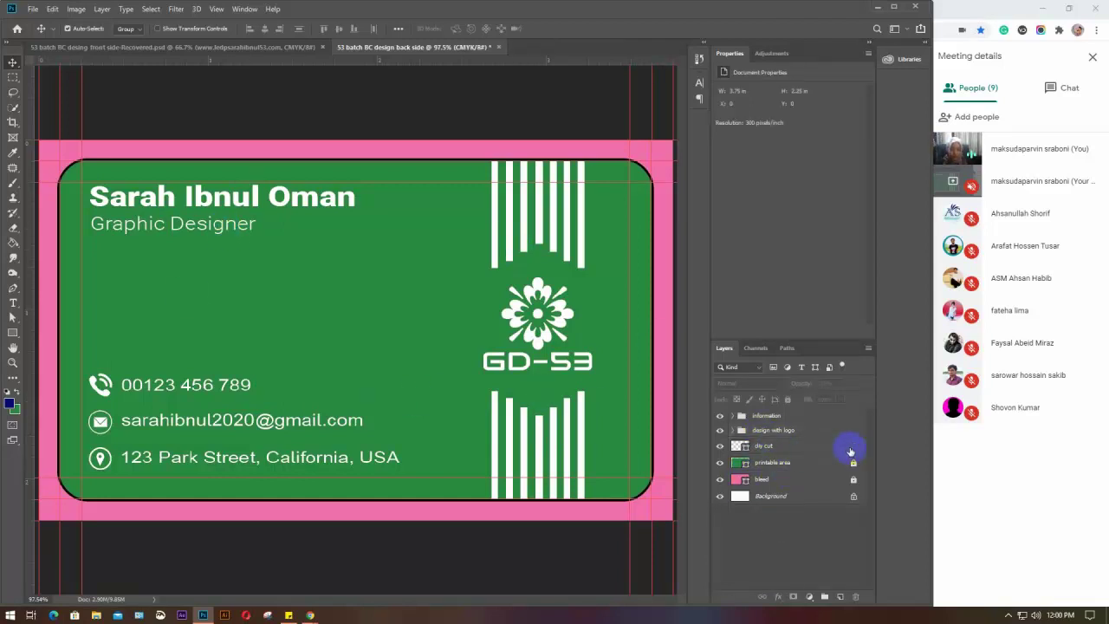
pyautogui.click(853, 461)
pyautogui.click(852, 479)
pyautogui.click(849, 446)
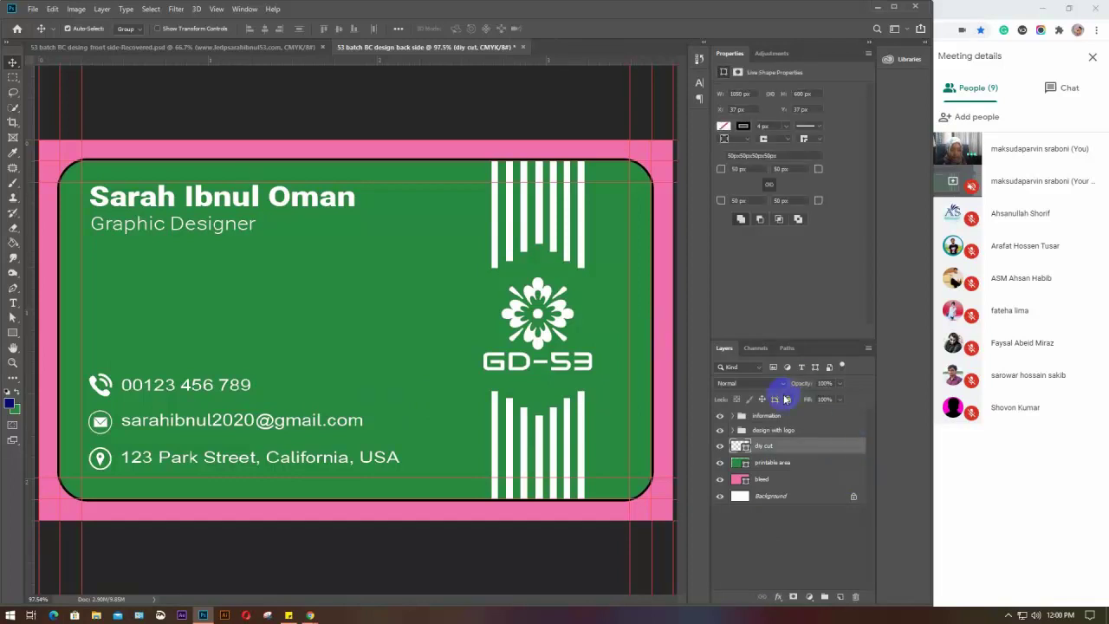
pyautogui.click(787, 398)
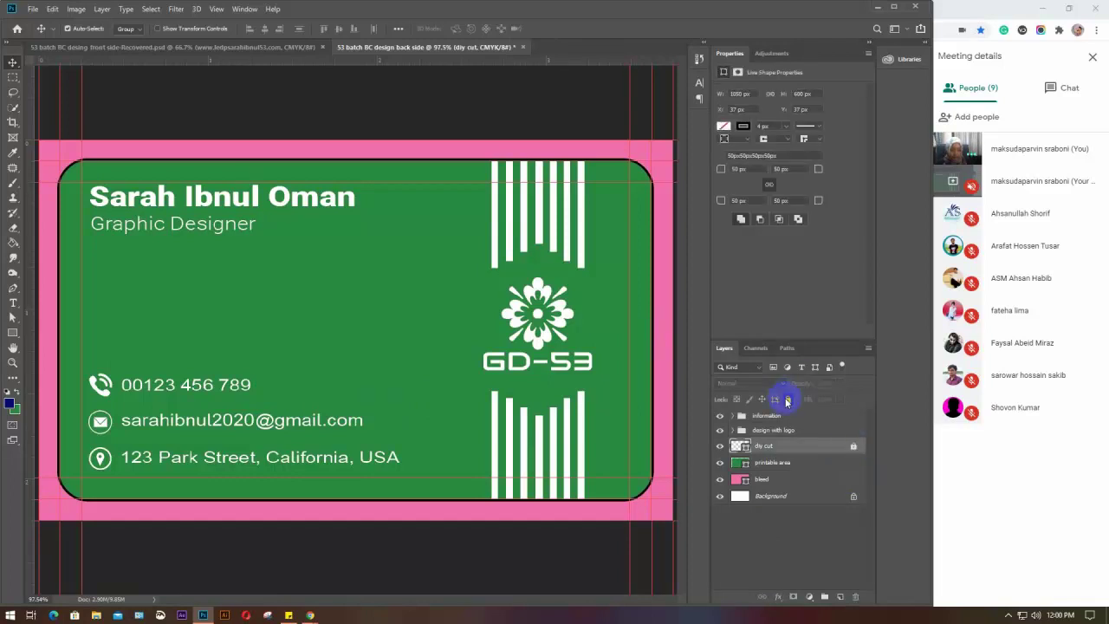
pyautogui.click(784, 479)
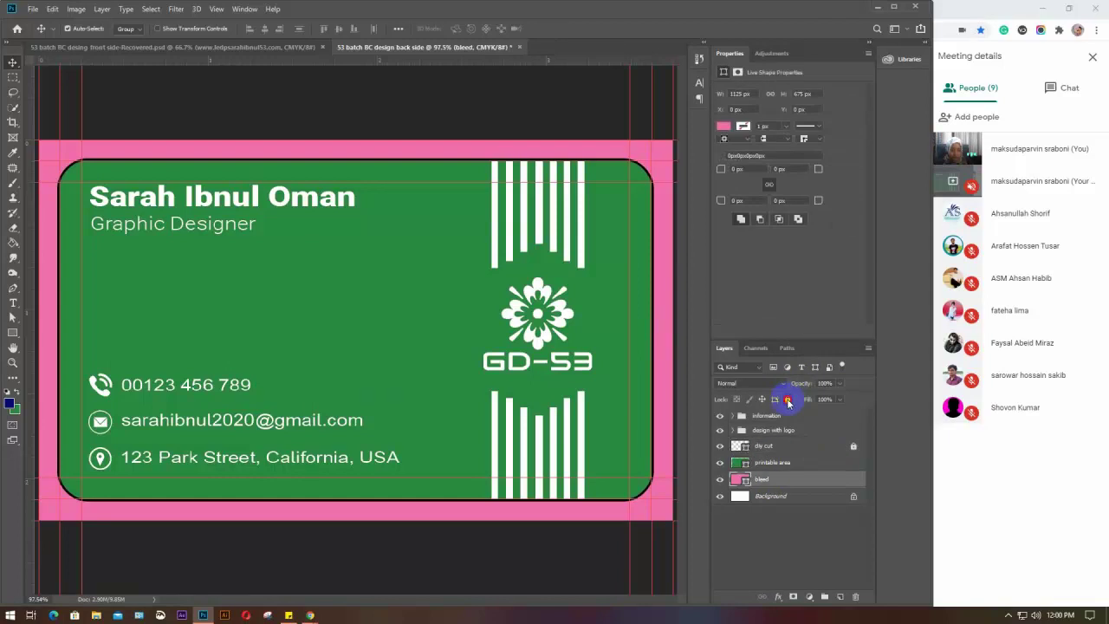
pyautogui.click(788, 399)
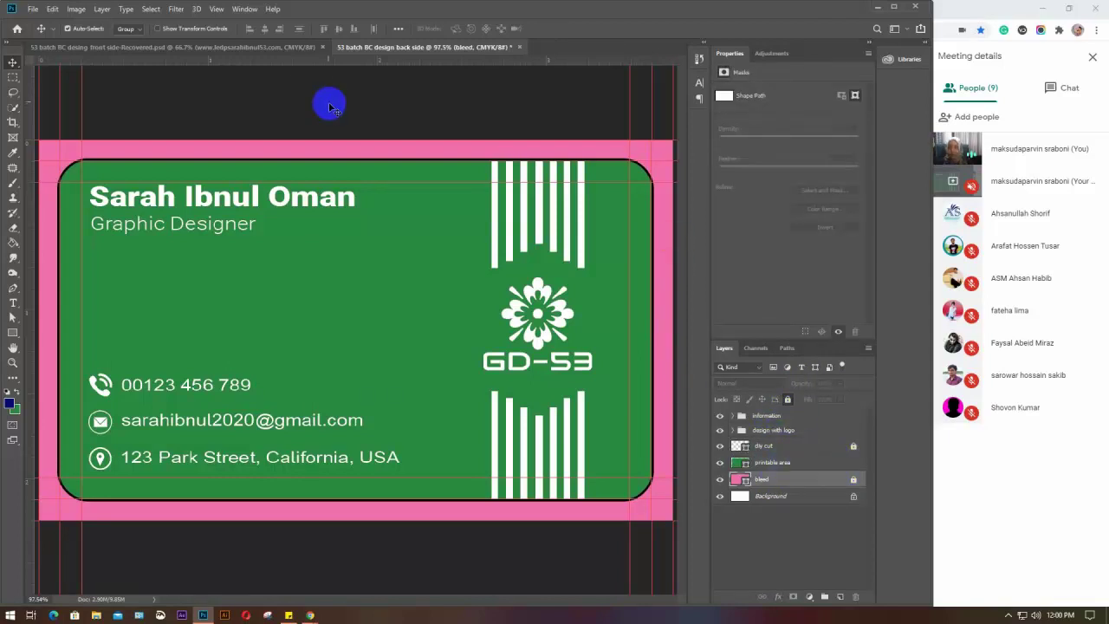
# On the white front-side card, lock the bleed and dly cut layers
pyautogui.hotkey('ctrl', 'shift', 's')
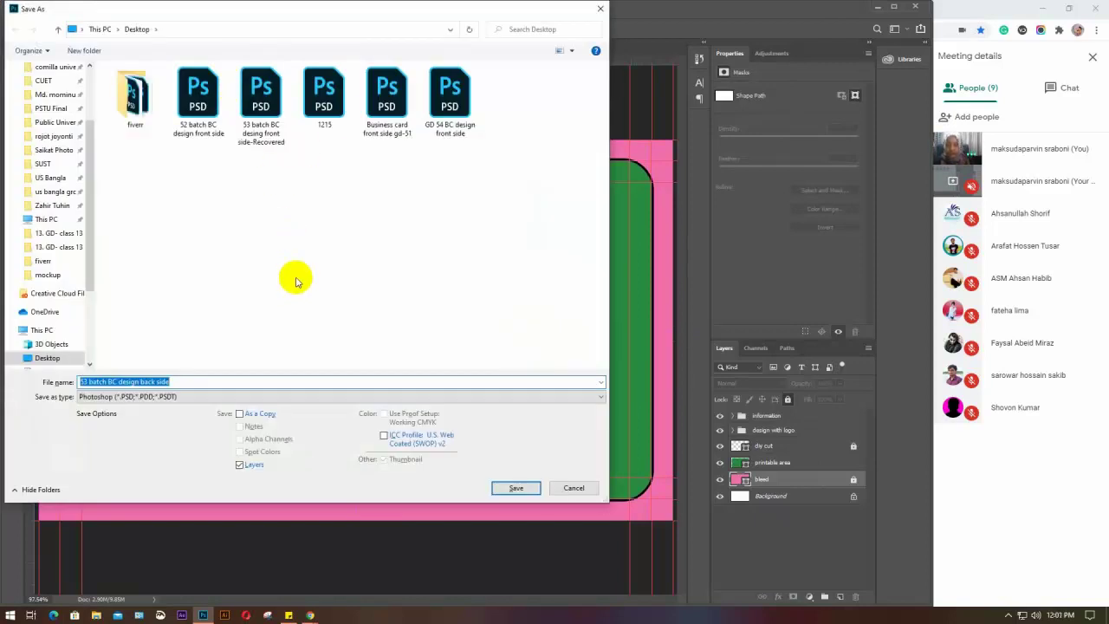
pyautogui.press('Escape')
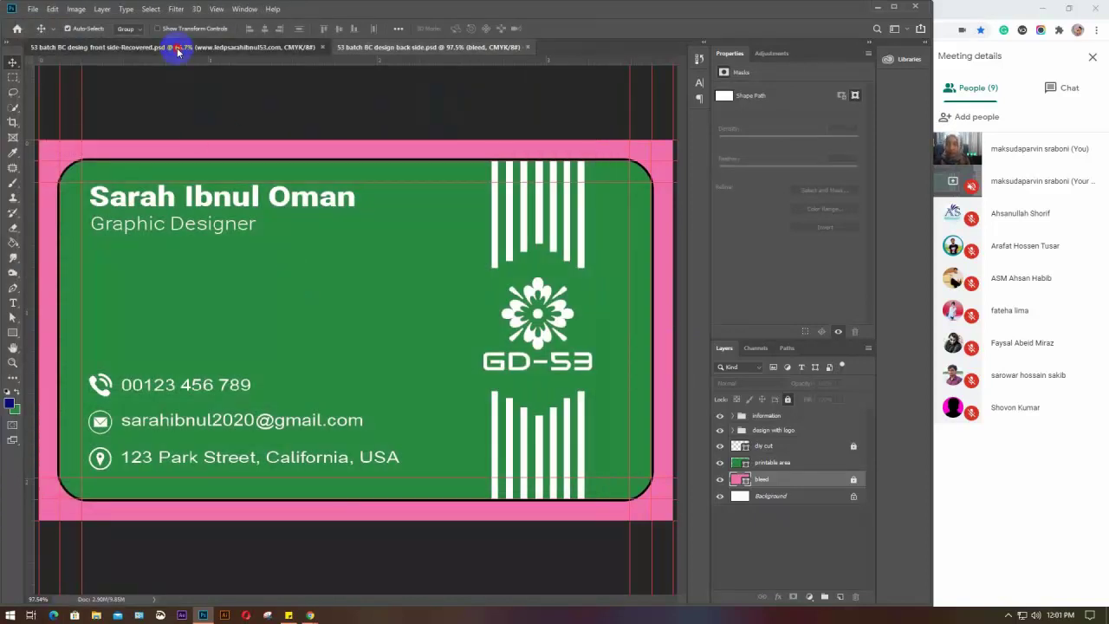
pyautogui.click(178, 47)
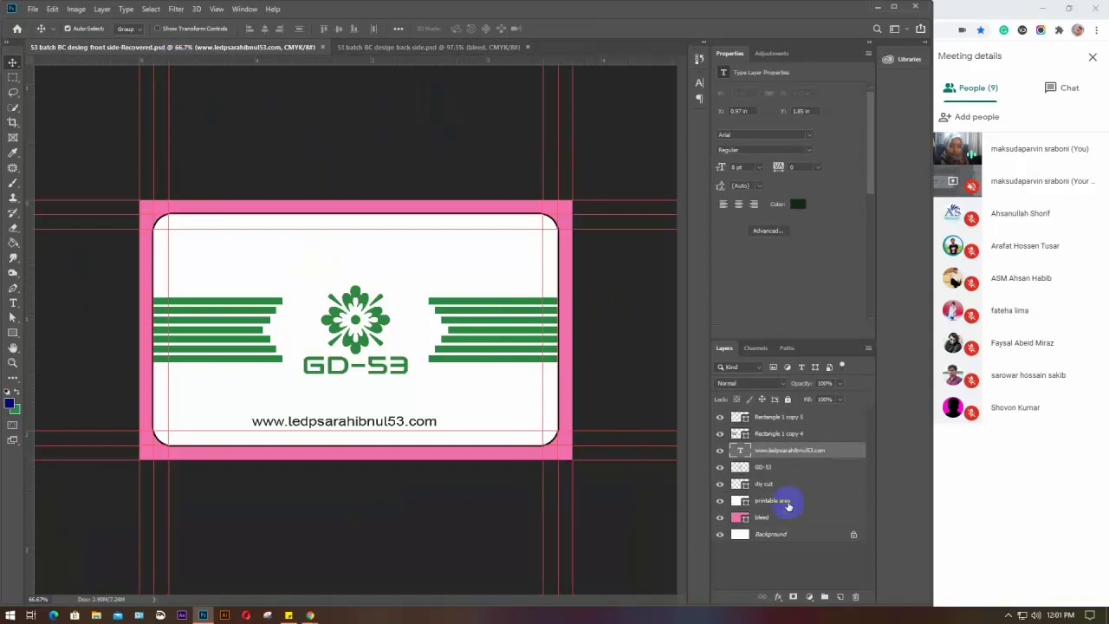
pyautogui.click(779, 517)
pyautogui.click(787, 398)
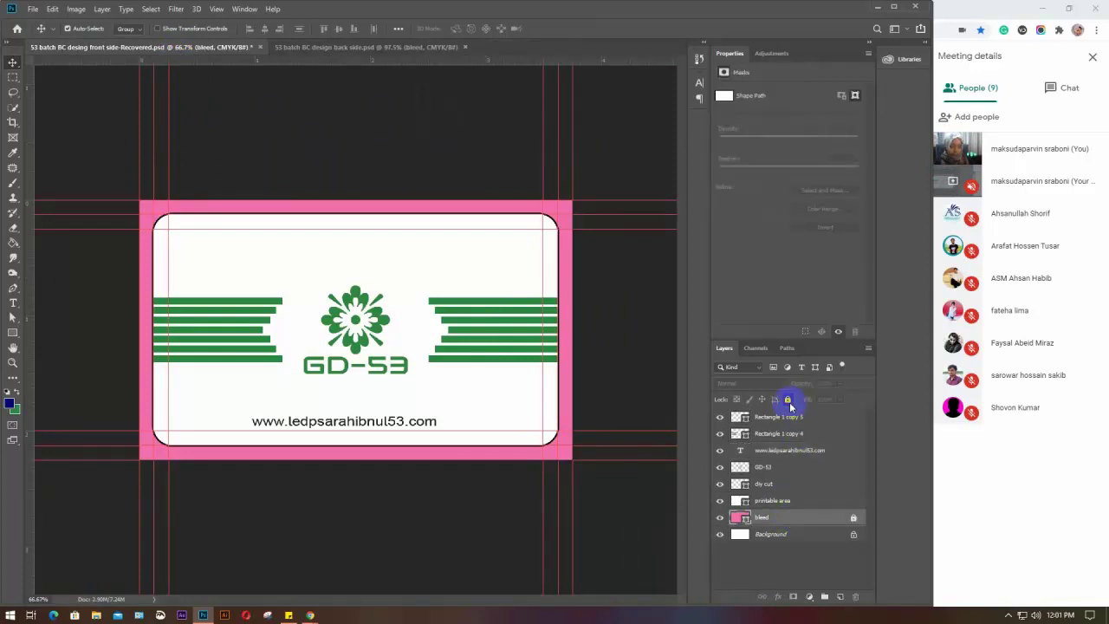
pyautogui.click(788, 485)
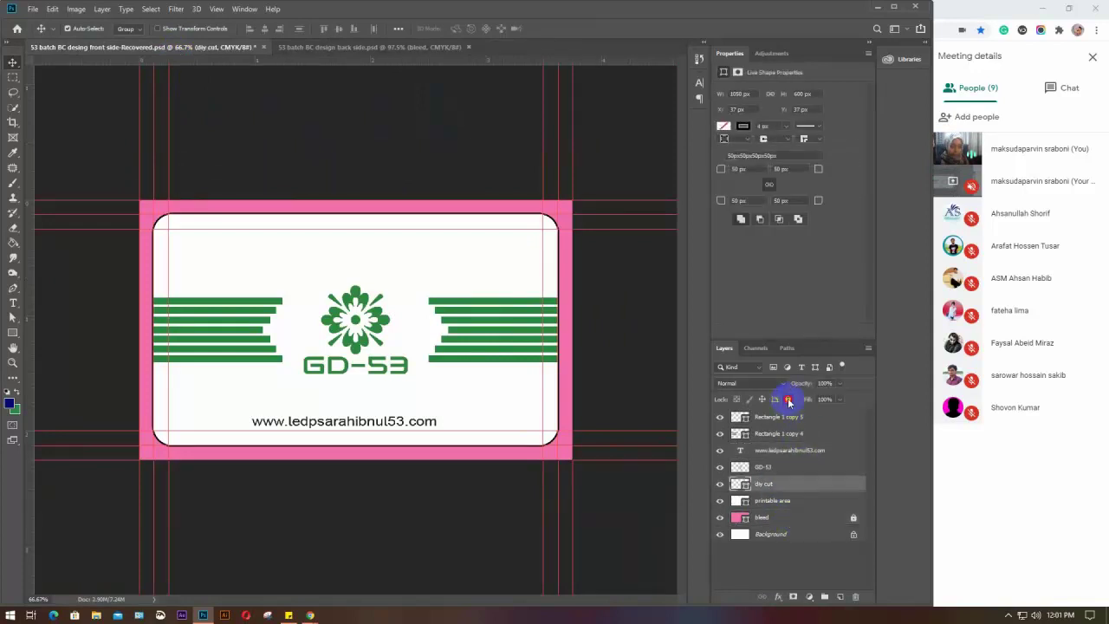
pyautogui.click(787, 399)
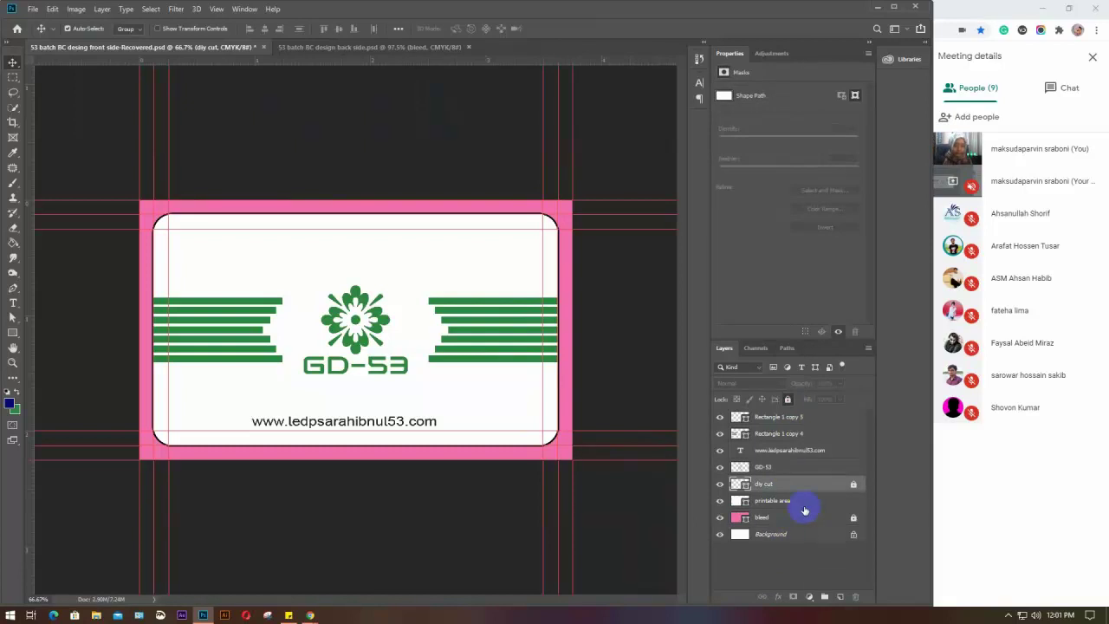
# Toggle Rectangle 1 copy 5's visibility off and on, then return to the back-side card
pyautogui.click(775, 419)
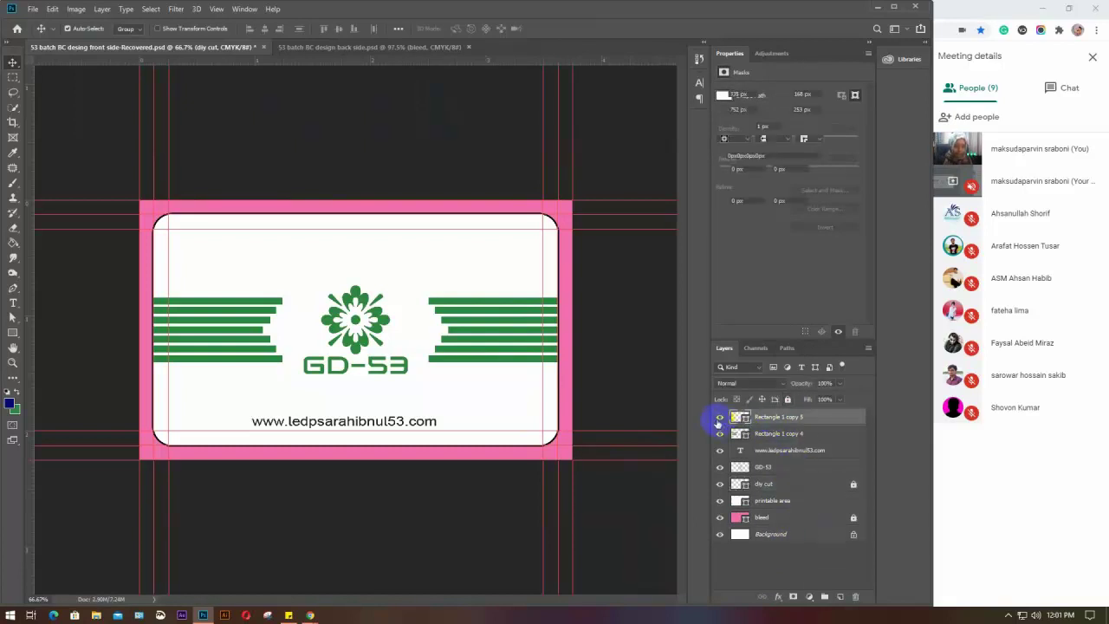
pyautogui.click(718, 419)
pyautogui.click(719, 419)
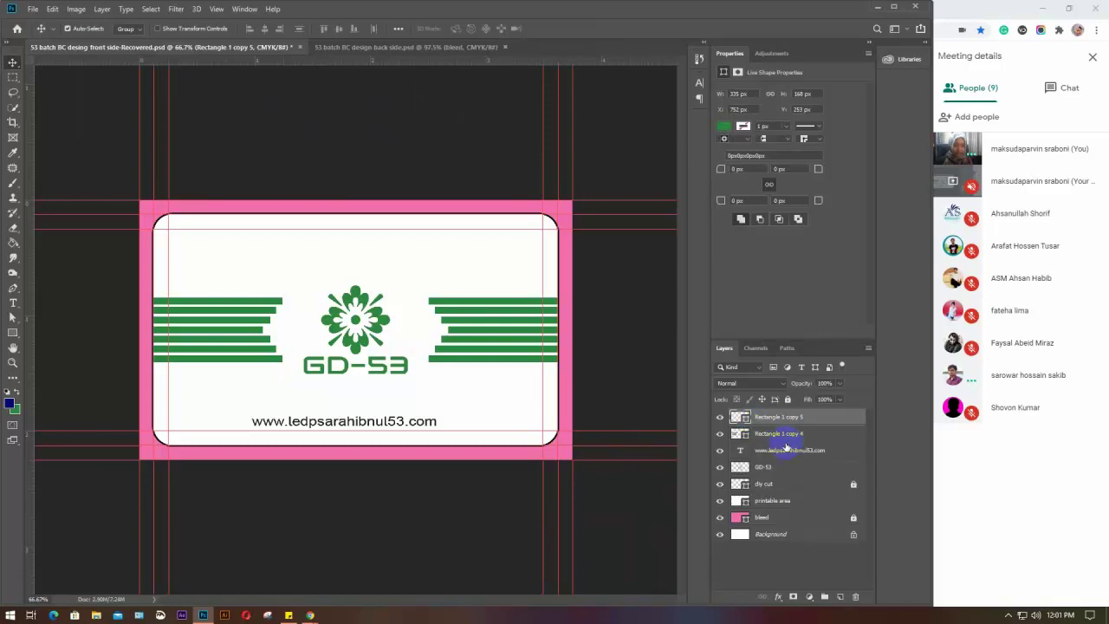
pyautogui.click(414, 47)
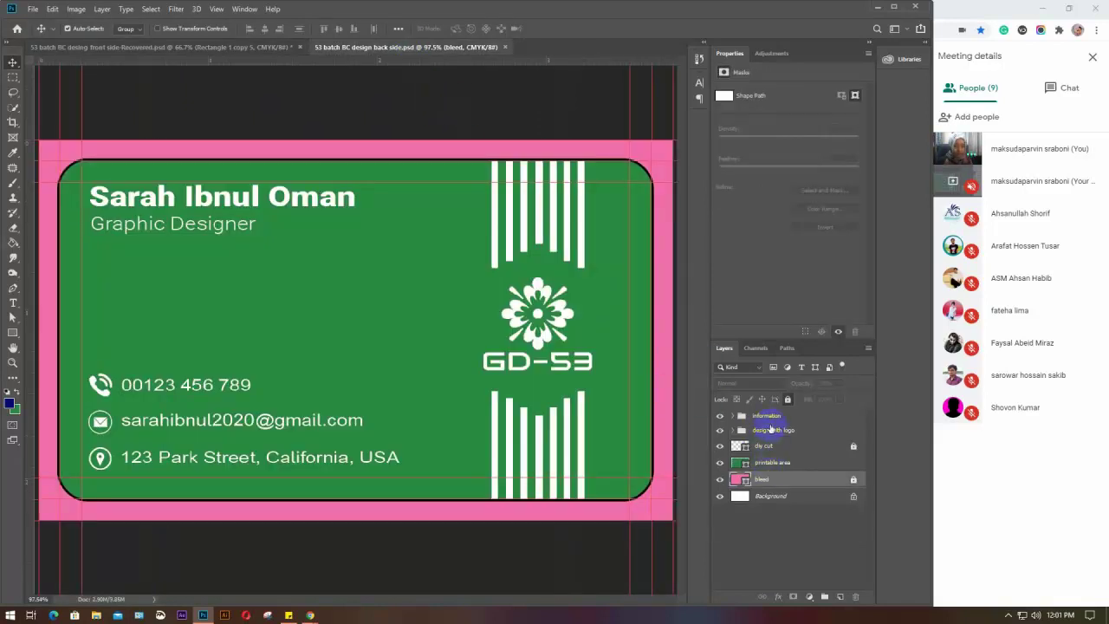
# Merge Group 1 copy, Group 1 and GD-53 inside 'design with logo' into one layer
pyautogui.click(732, 430)
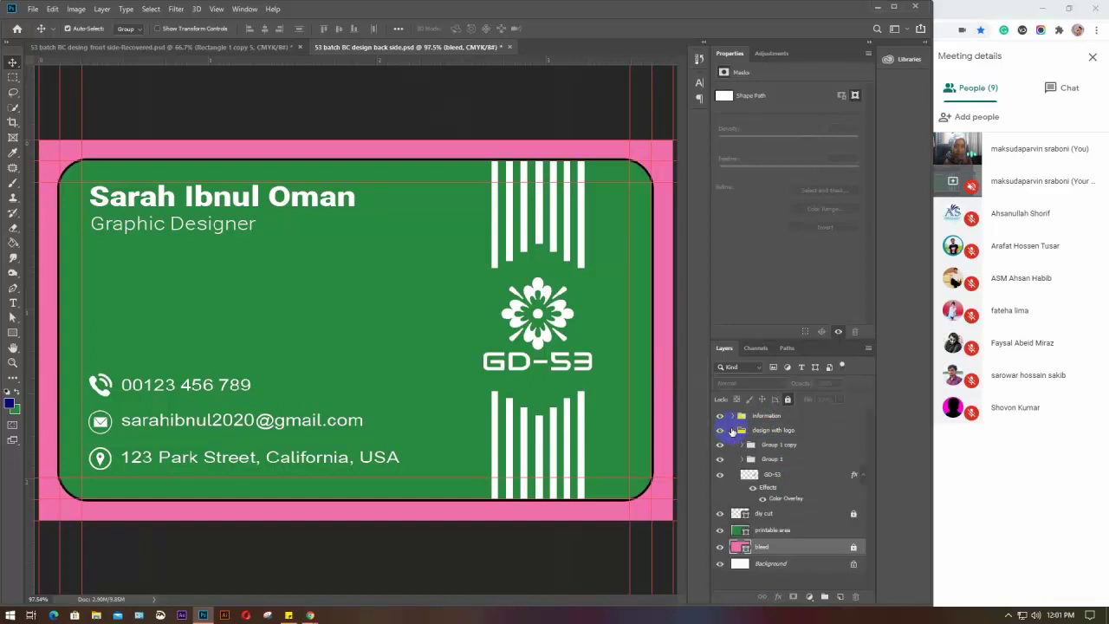
pyautogui.click(738, 445)
pyautogui.click(787, 447)
pyautogui.keyDown('shift'); pyautogui.click(789, 460); pyautogui.keyUp('shift')
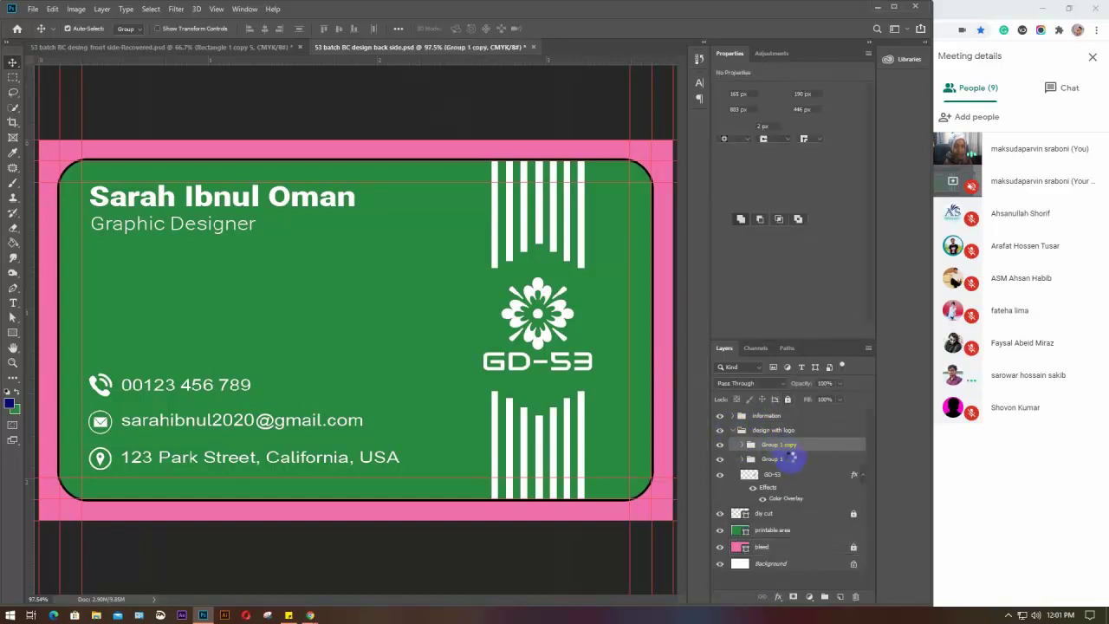
pyautogui.keyDown('shift'); pyautogui.click(794, 474); pyautogui.keyUp('shift')
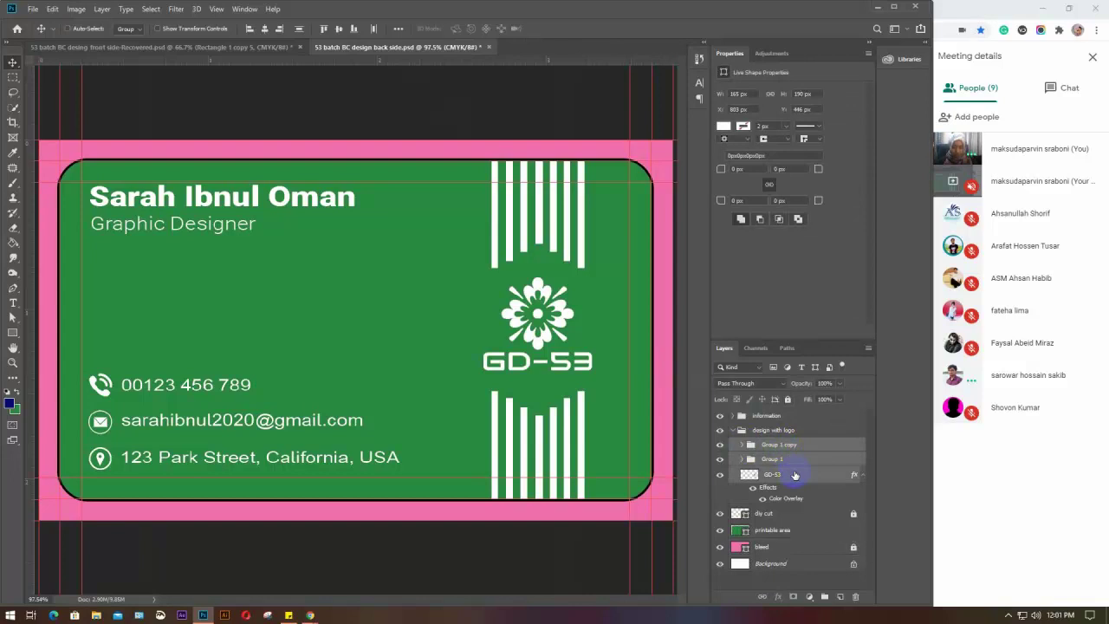
pyautogui.hotkey('ctrl', 'e')
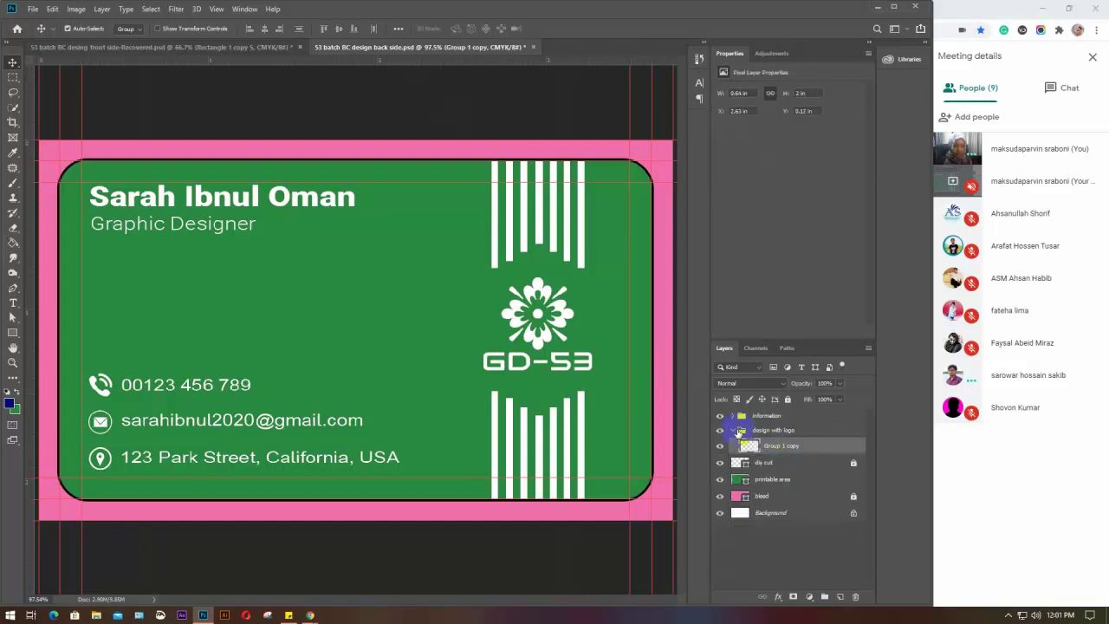
# Ungroup the 'design with logo' folder, leaving Group 1 copy on its own
pyautogui.click(768, 432)
pyautogui.click(767, 434)
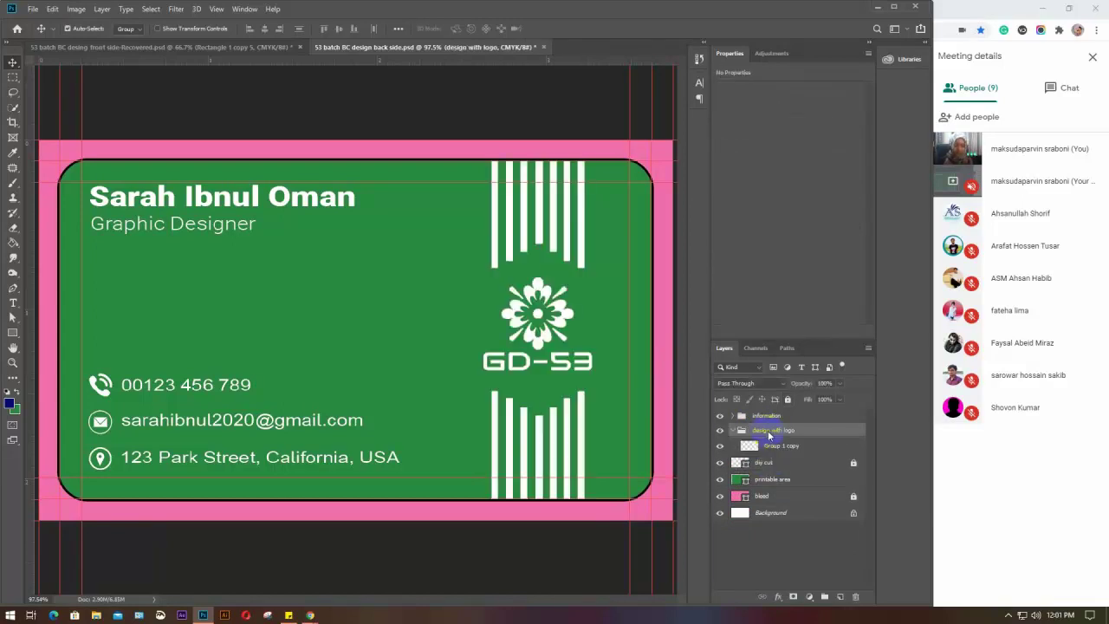
pyautogui.hotkey('ctrl', 'shift', 'g')
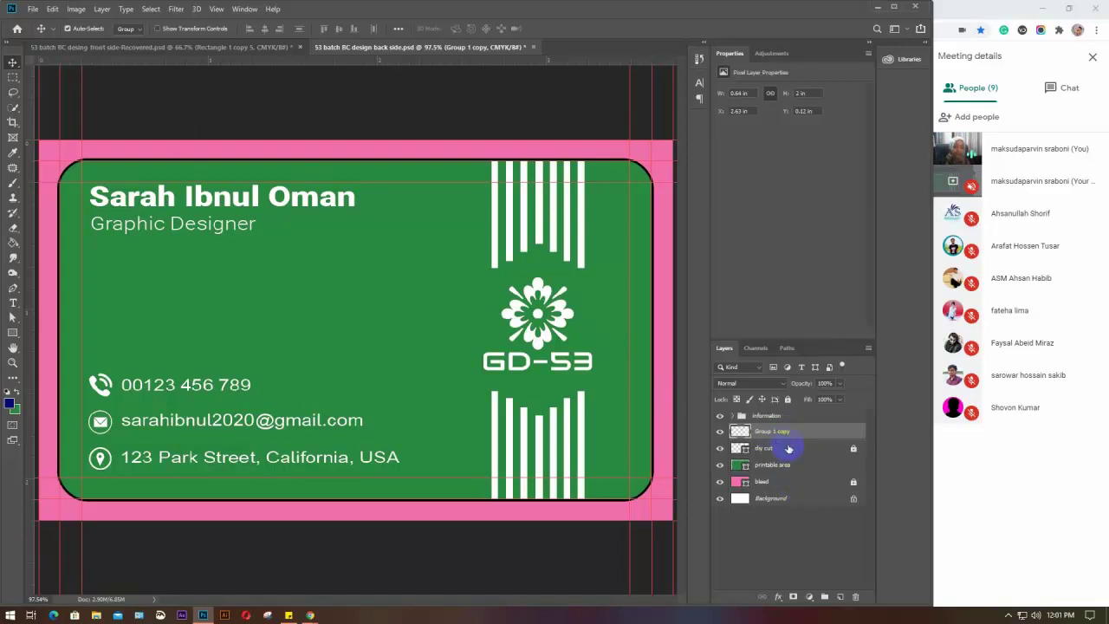
pyautogui.click(775, 539)
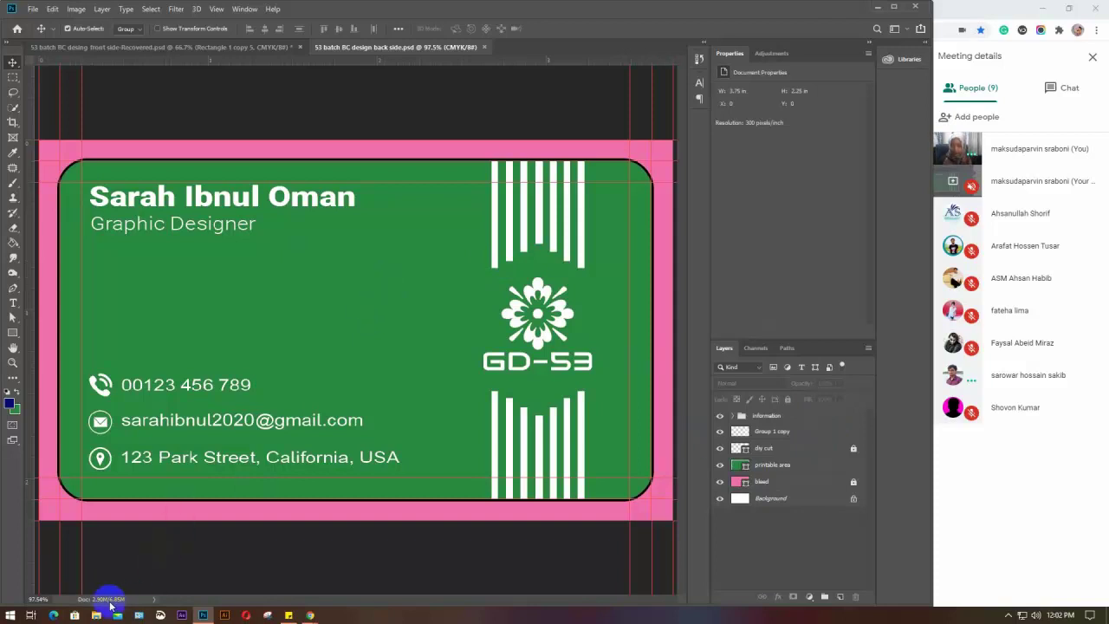
# Minimize Photoshop and the meeting window, and refresh the desktop several times
pyautogui.click(876, 11)
pyautogui.click(1033, 10)
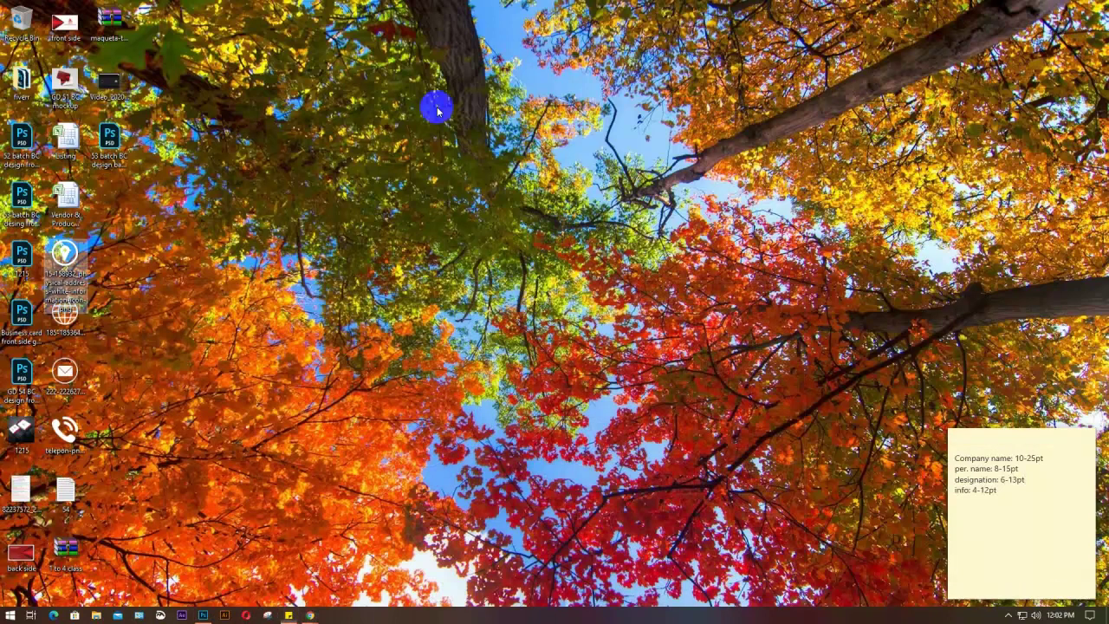
pyautogui.rightClick(437, 110)
pyautogui.click(463, 143)
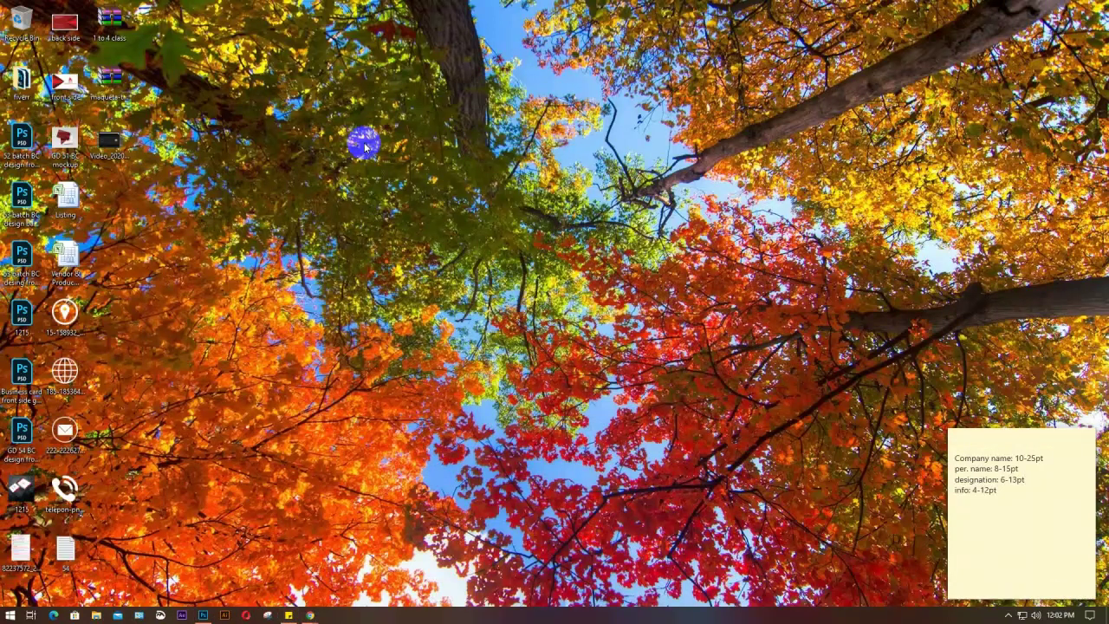
pyautogui.rightClick(365, 130)
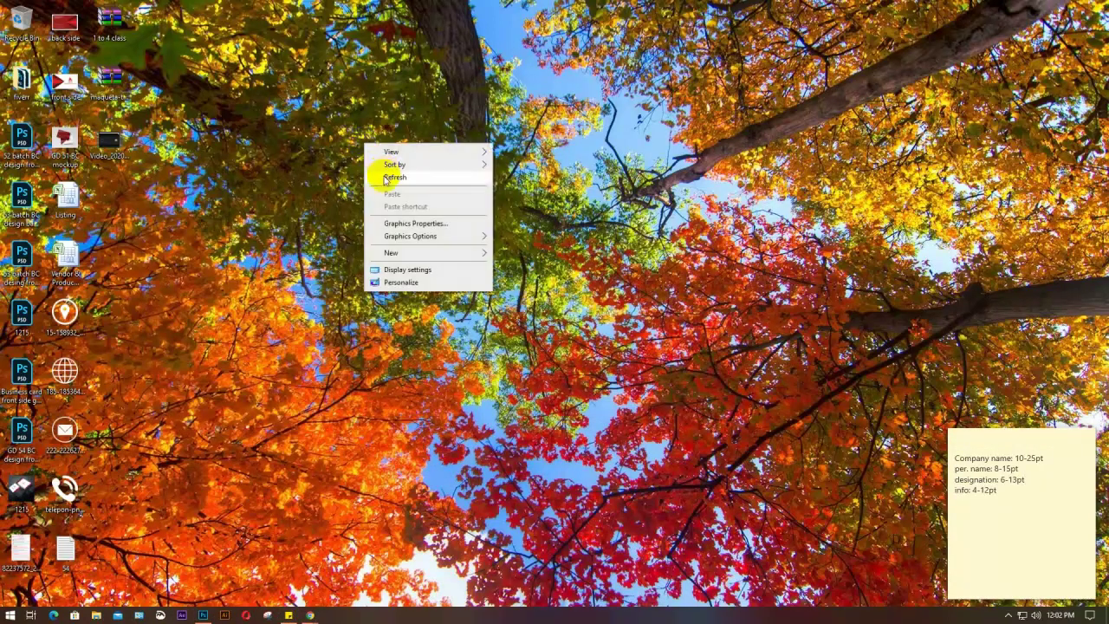
pyautogui.click(381, 161)
pyautogui.rightClick(365, 107)
pyautogui.click(372, 138)
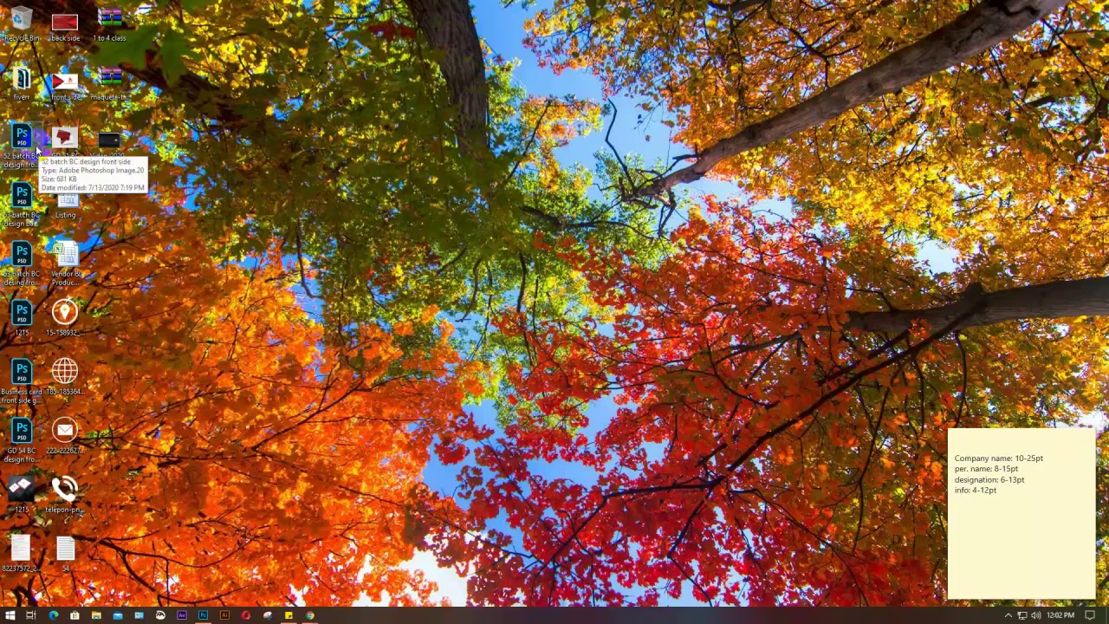
# Open 1215.psd in Photoshop, close it, and minimize Photoshop again
pyautogui.click(27, 323)
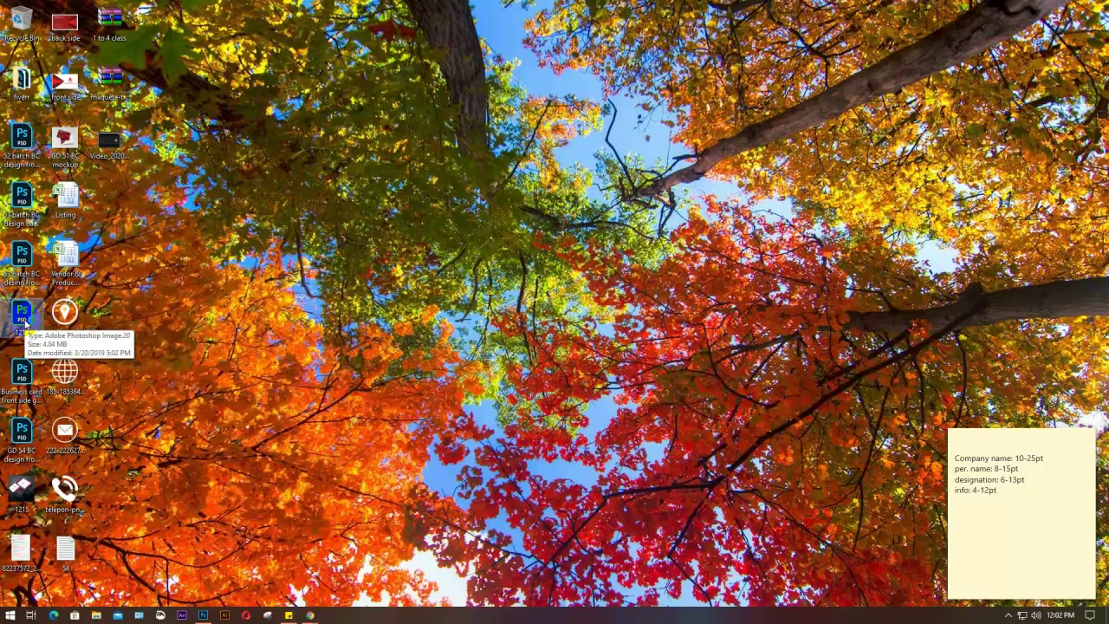
pyautogui.doubleClick(24, 322)
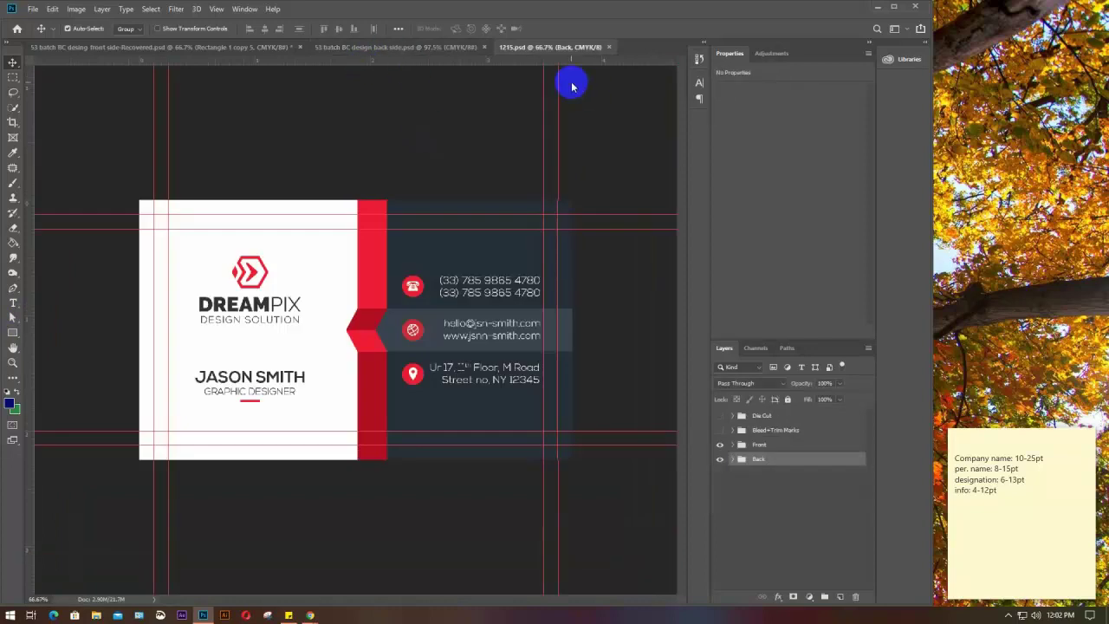
pyautogui.click(608, 47)
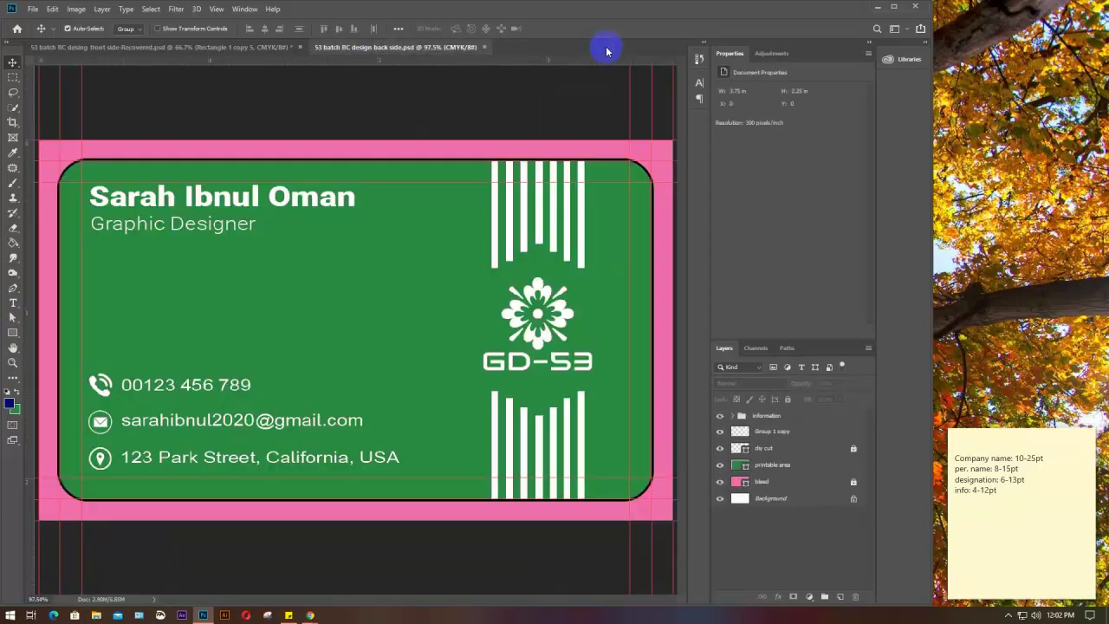
pyautogui.click(893, 7)
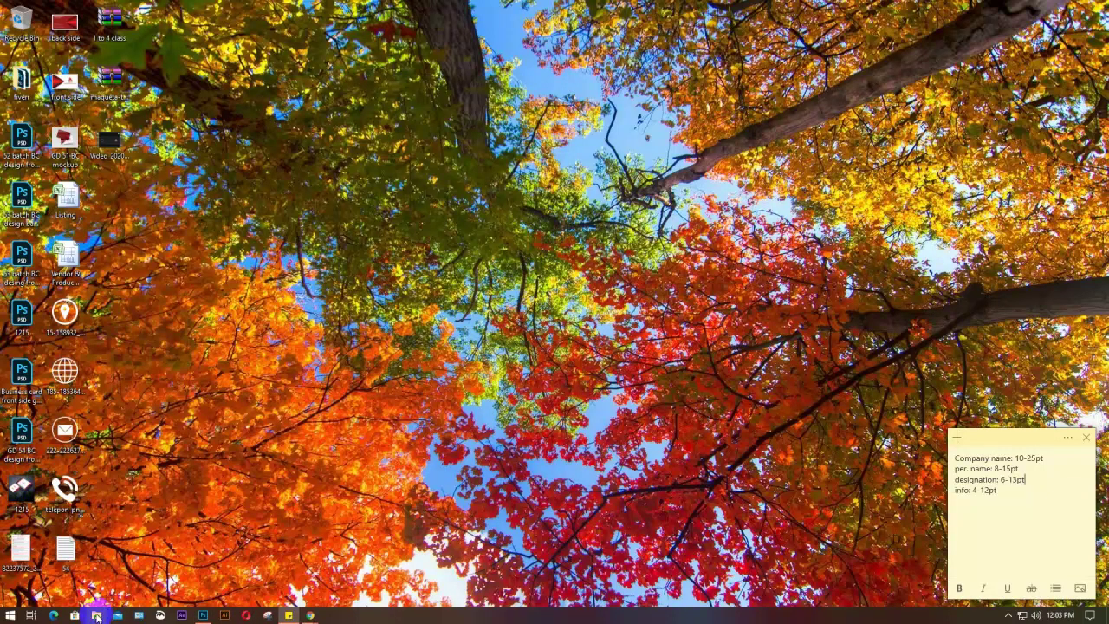
# Open the Free_Plastic_Card_Mockup_Set folder in Downloads
pyautogui.click(97, 616)
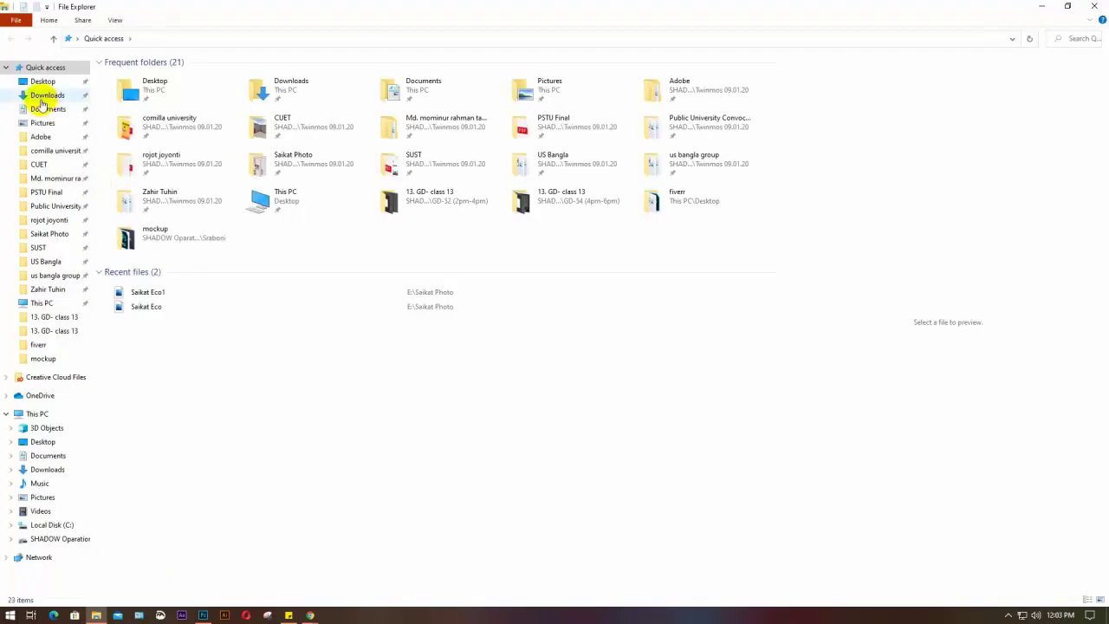
pyautogui.click(42, 97)
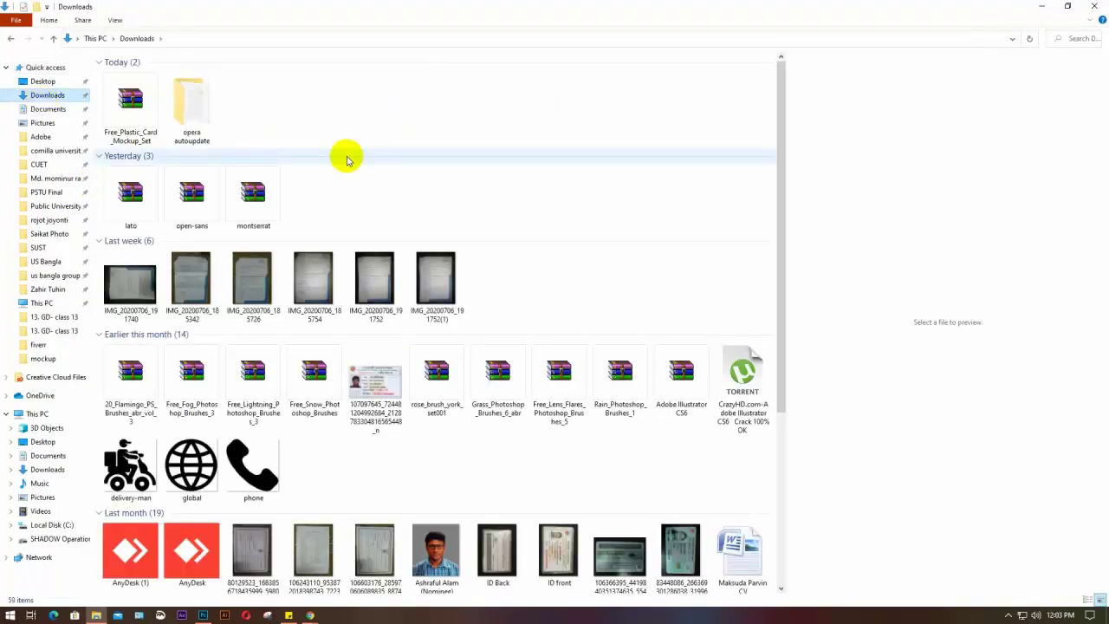
pyautogui.scroll(-3, 451, 174)
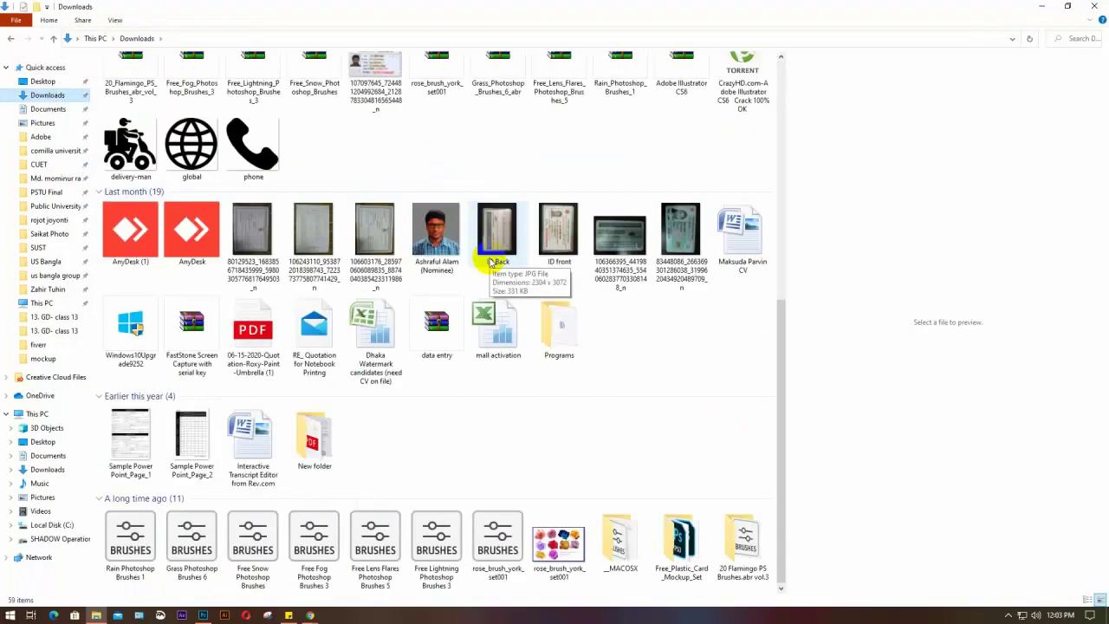
pyautogui.click(679, 554)
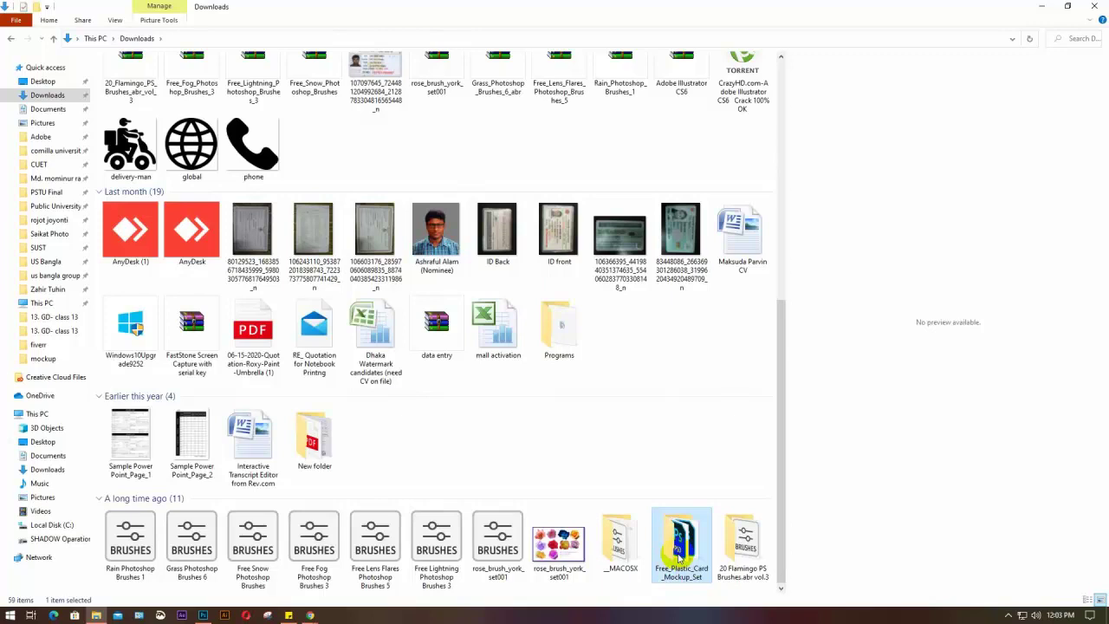
pyautogui.doubleClick(681, 540)
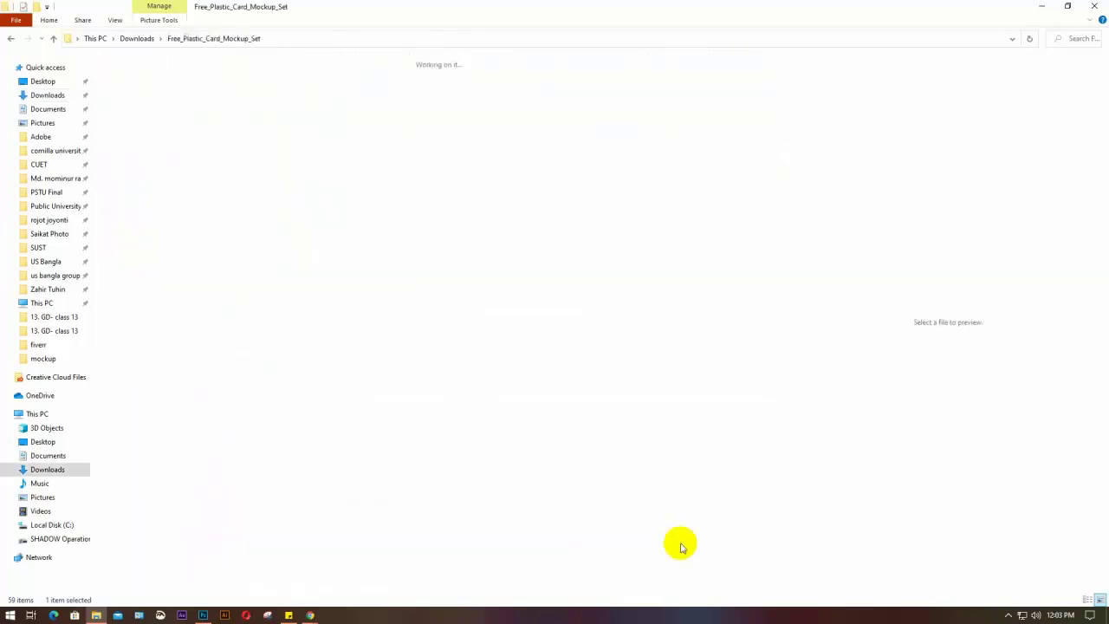
# Compare the MockUp_1, MockUp_2 and MockUp_3 previews, then open MockUp_1.psd in Photoshop
pyautogui.click(439, 102)
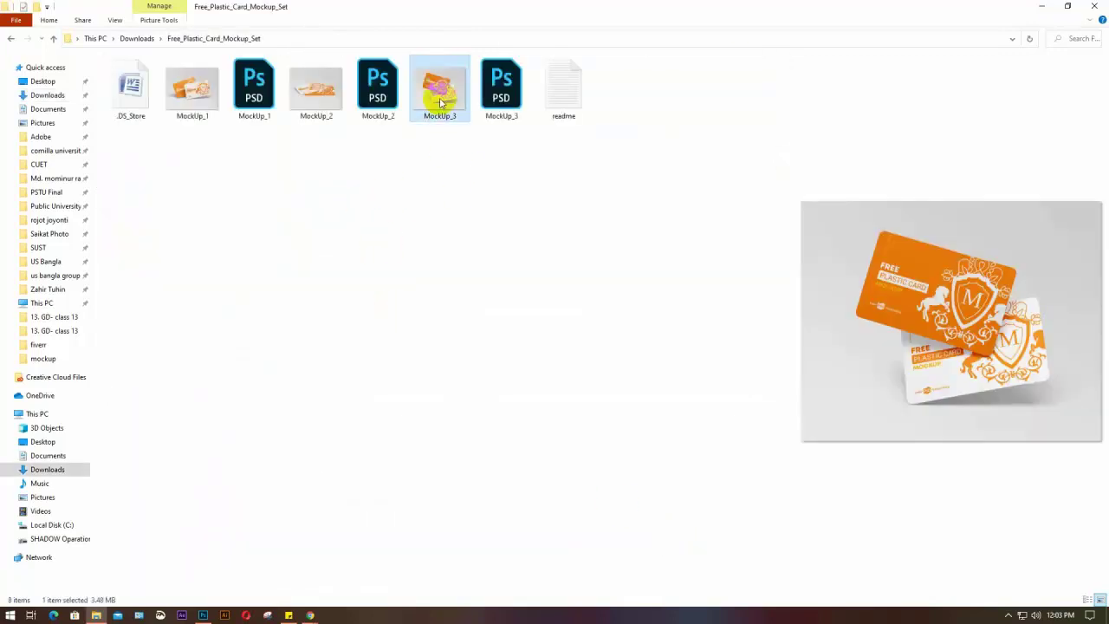
pyautogui.click(330, 99)
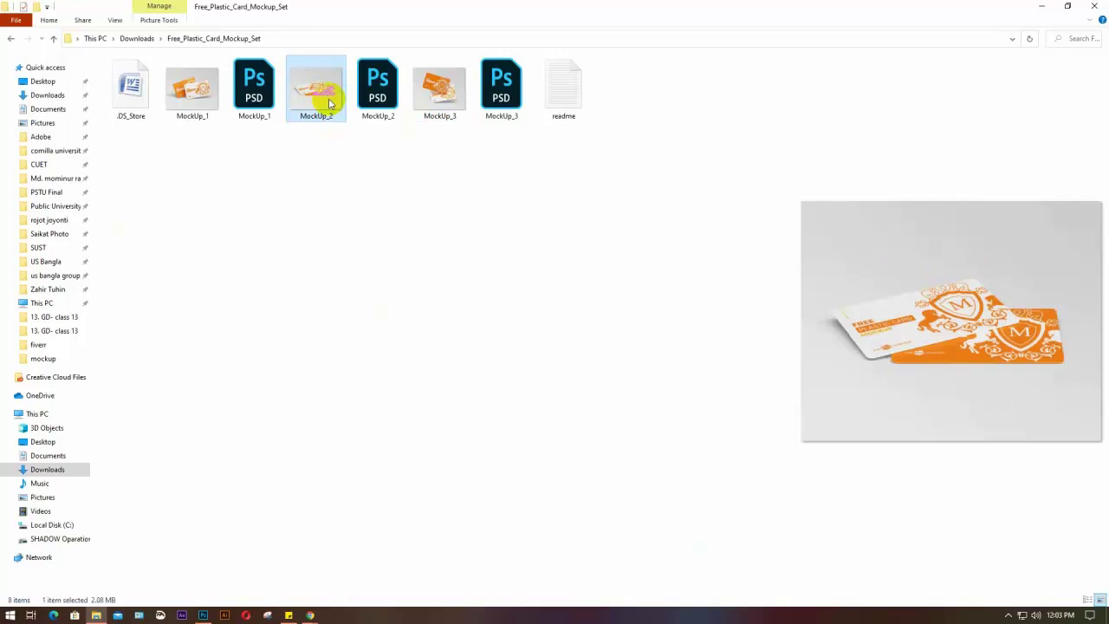
pyautogui.click(208, 97)
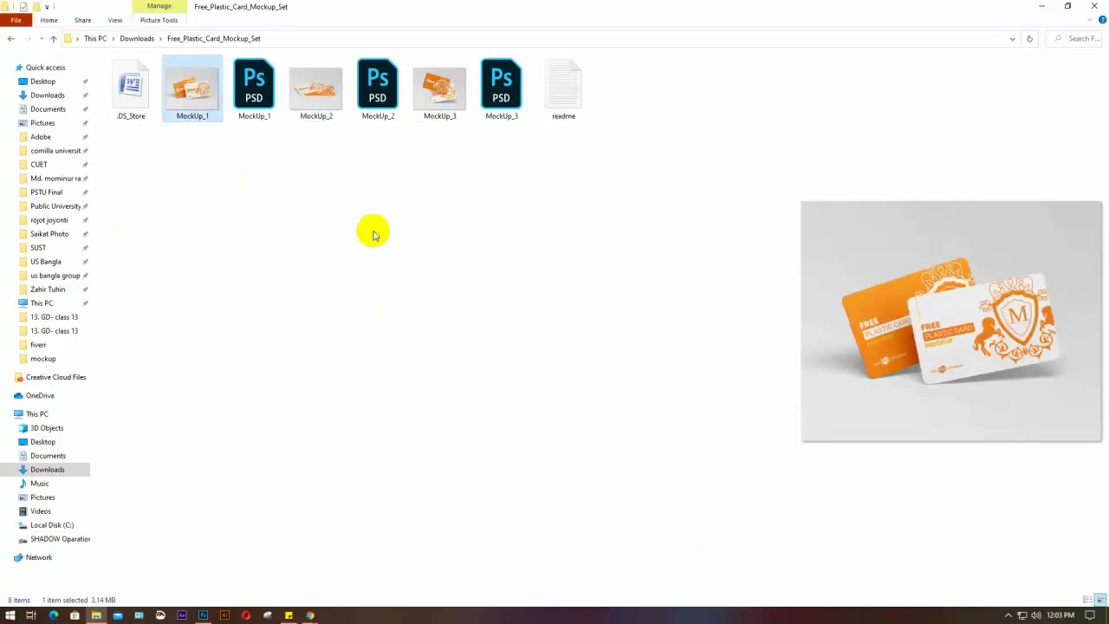
pyautogui.click(454, 87)
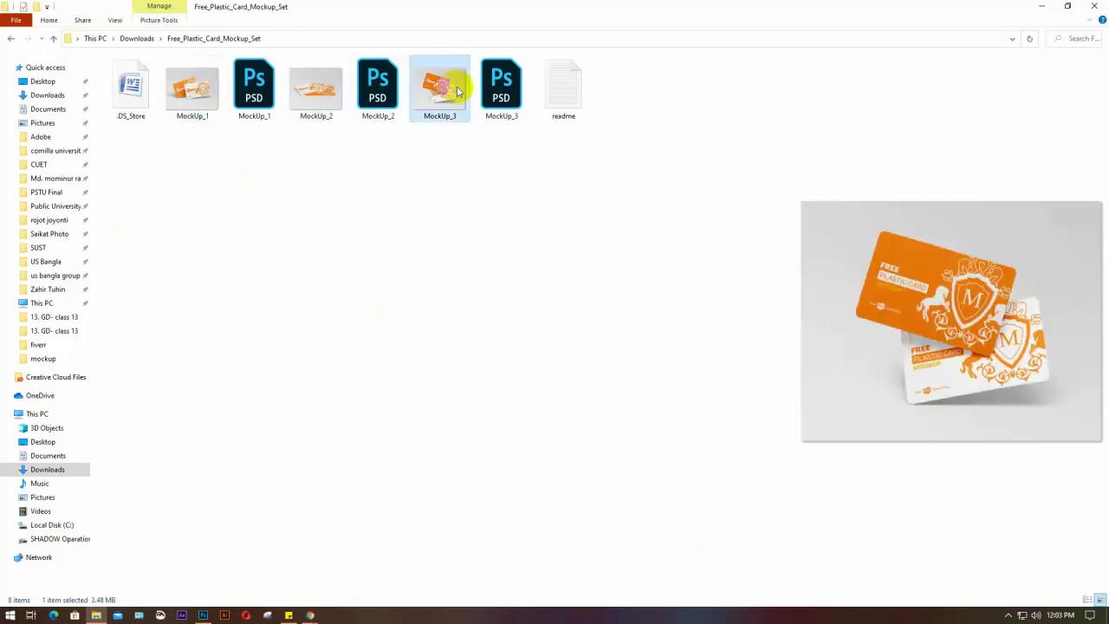
pyautogui.click(486, 80)
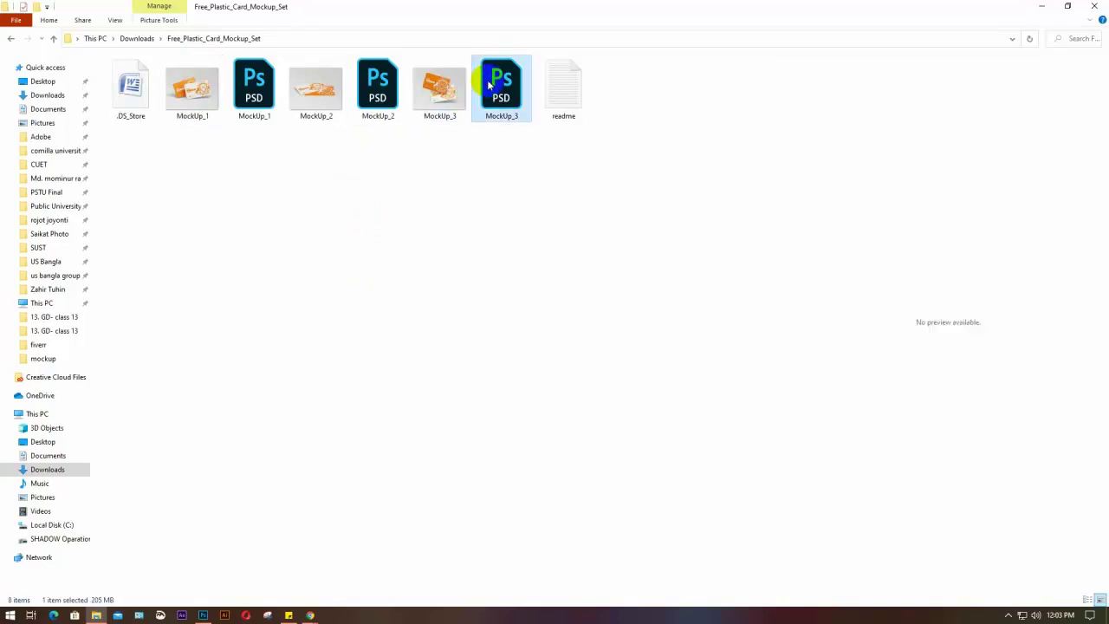
pyautogui.click(193, 91)
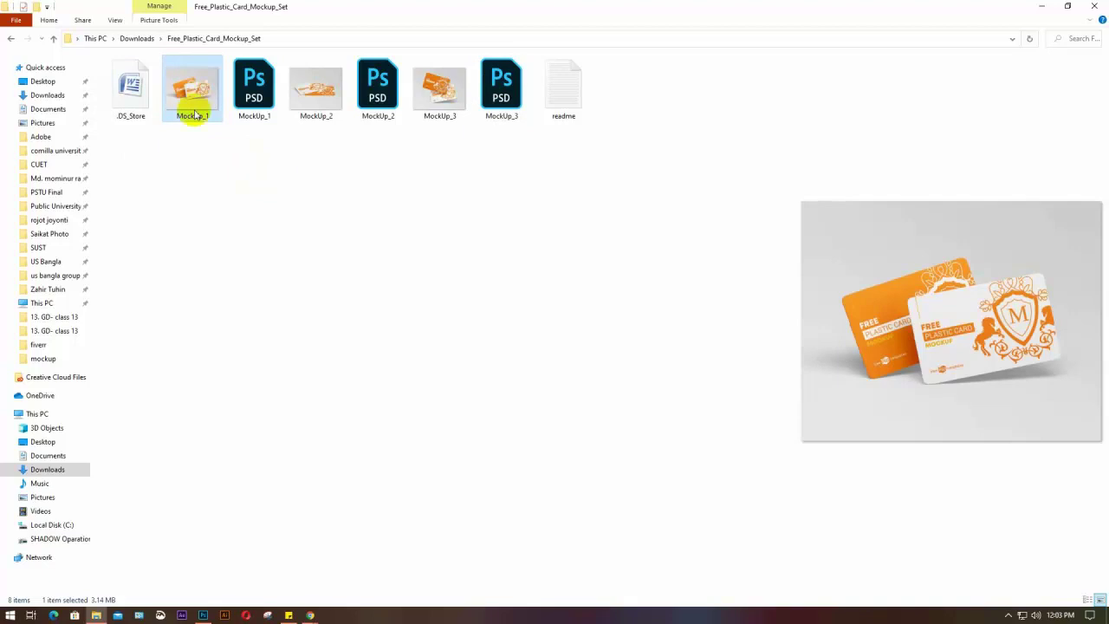
pyautogui.click(254, 83)
pyautogui.doubleClick(254, 82)
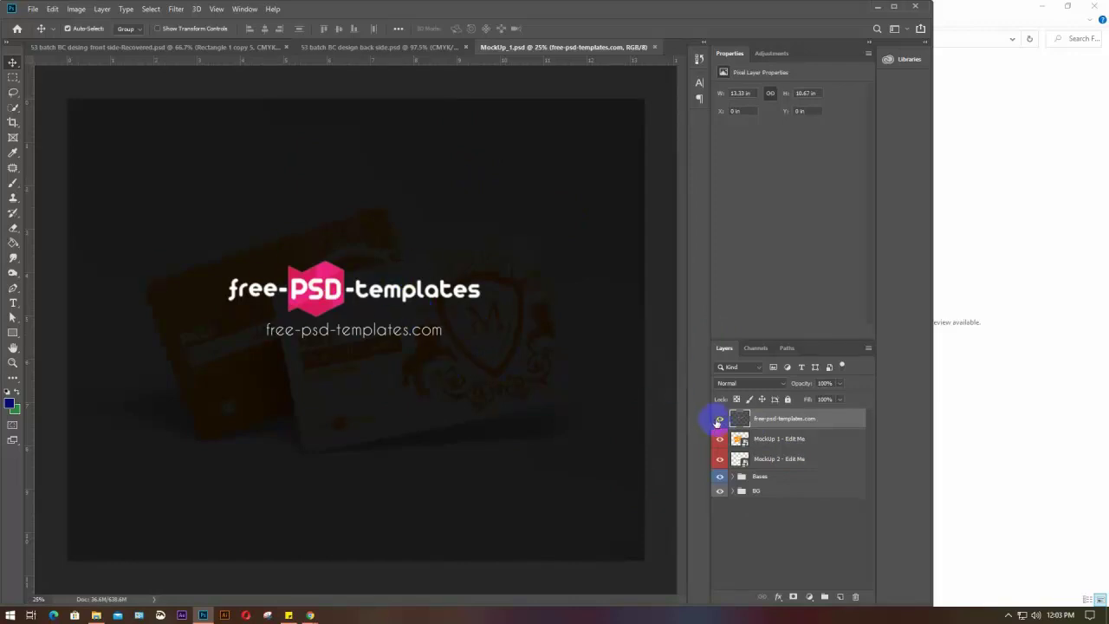
# Hide the free-psd-templates.com watermark layer, minimize File Explorer, and return to the mockup
pyautogui.click(719, 421)
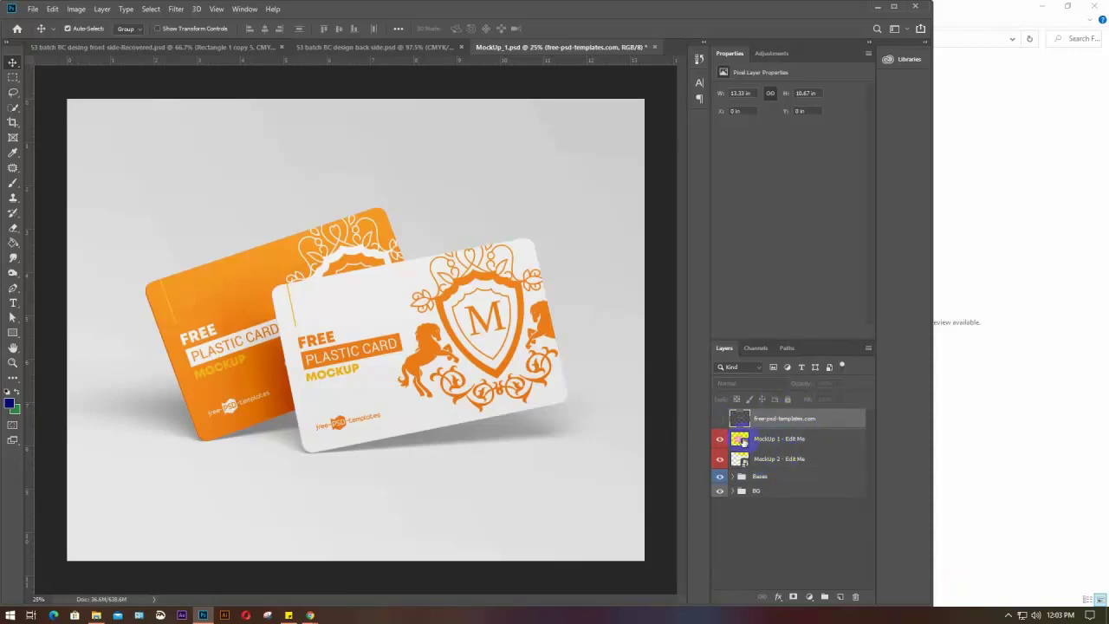
pyautogui.click(742, 440)
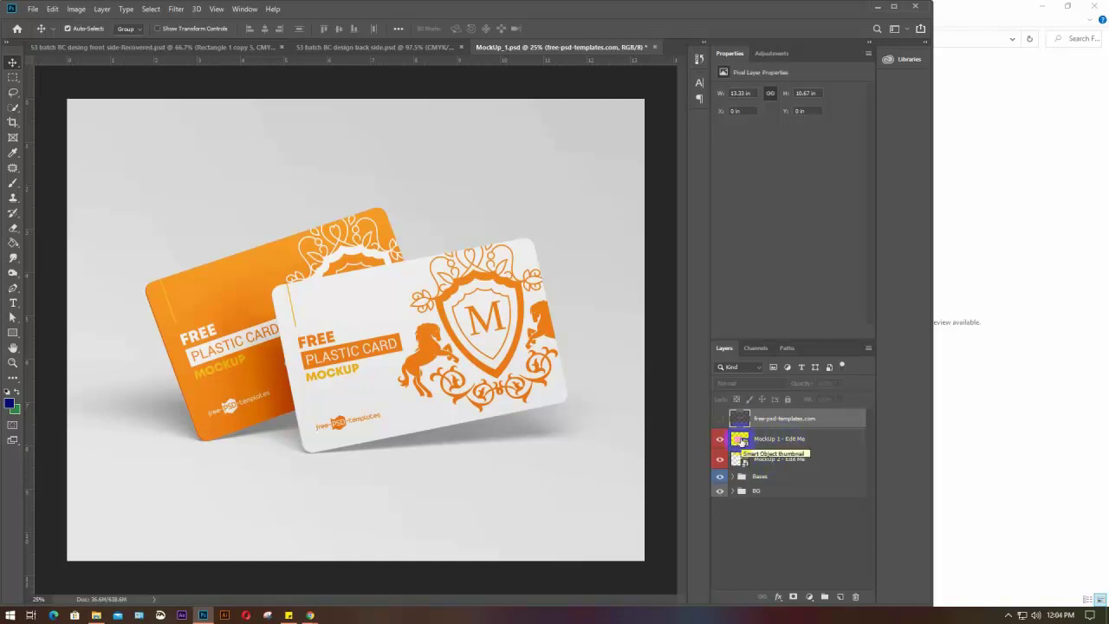
pyautogui.click(1038, 7)
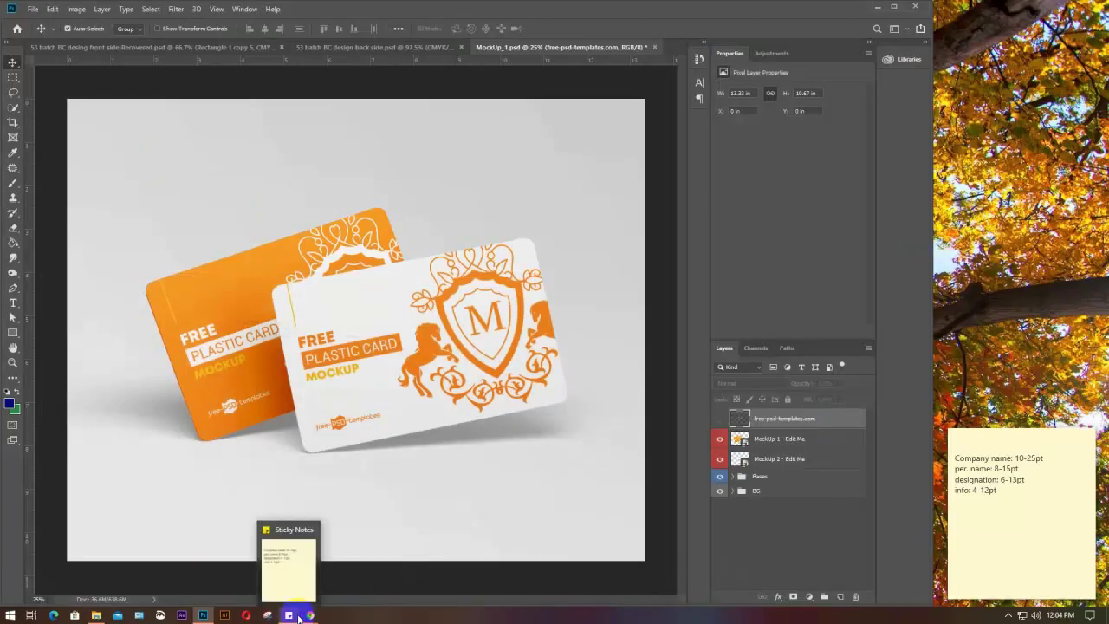
pyautogui.moveTo(307, 615)
pyautogui.click(205, 563)
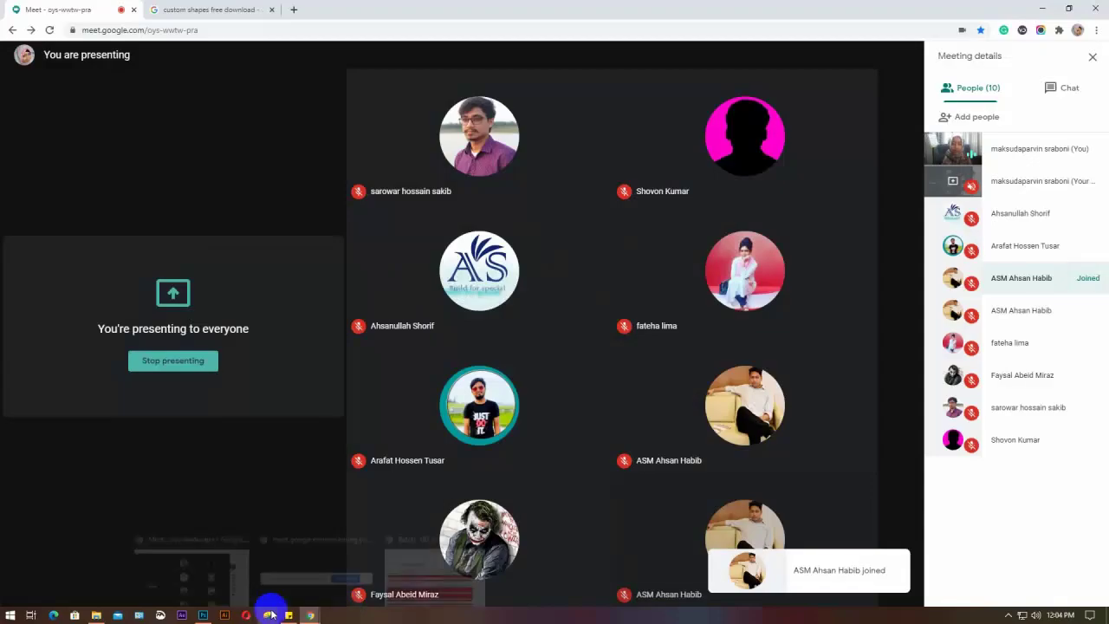
pyautogui.click(203, 615)
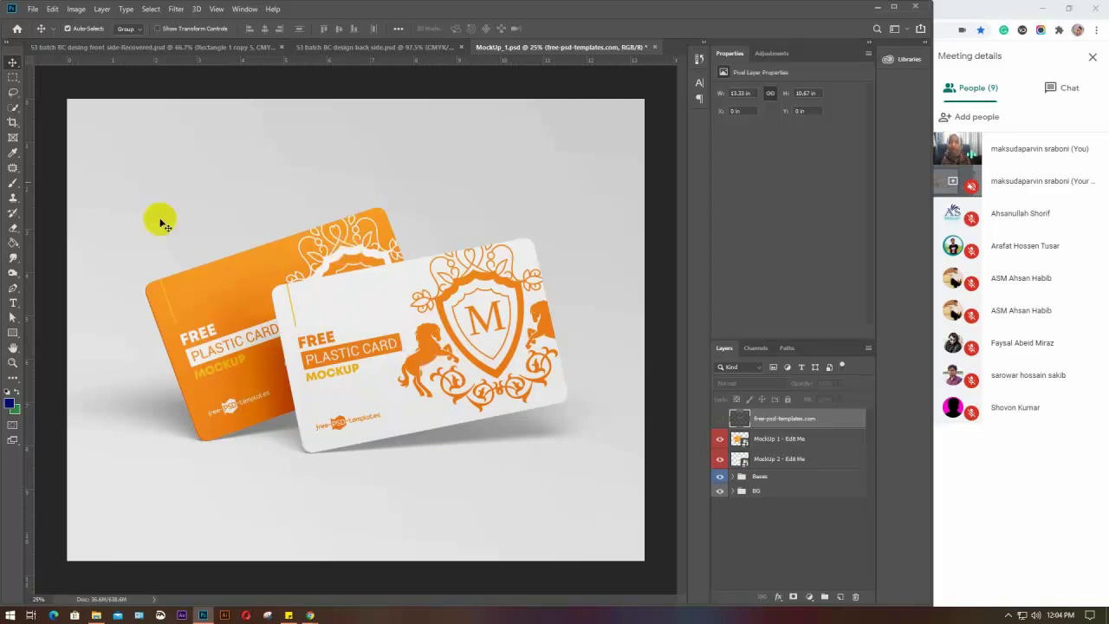
# In the GD-53 front design, marquee-select all design layers inside the bleed area
pyautogui.click(63, 50)
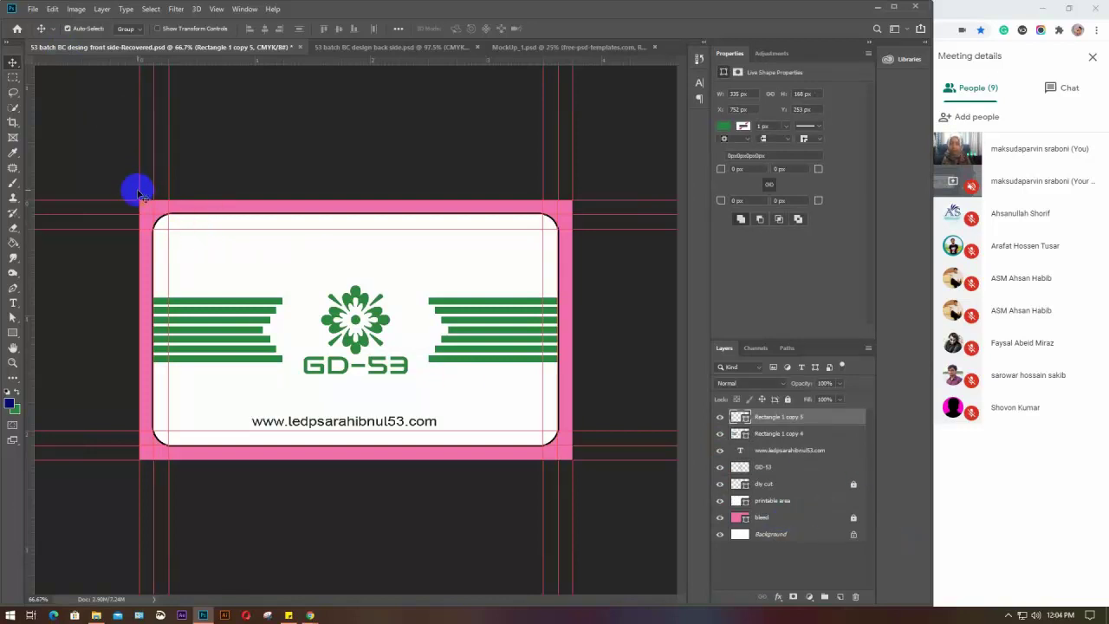
pyautogui.moveTo(138, 191); pyautogui.dragTo(572, 478)
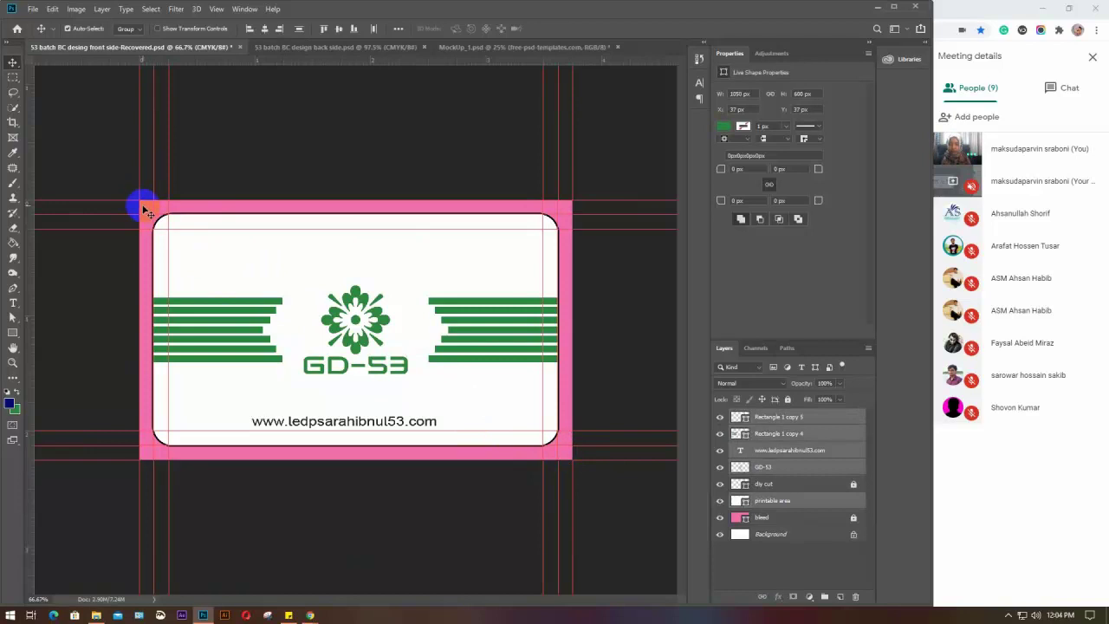
pyautogui.moveTo(145, 210); pyautogui.dragTo(577, 459)
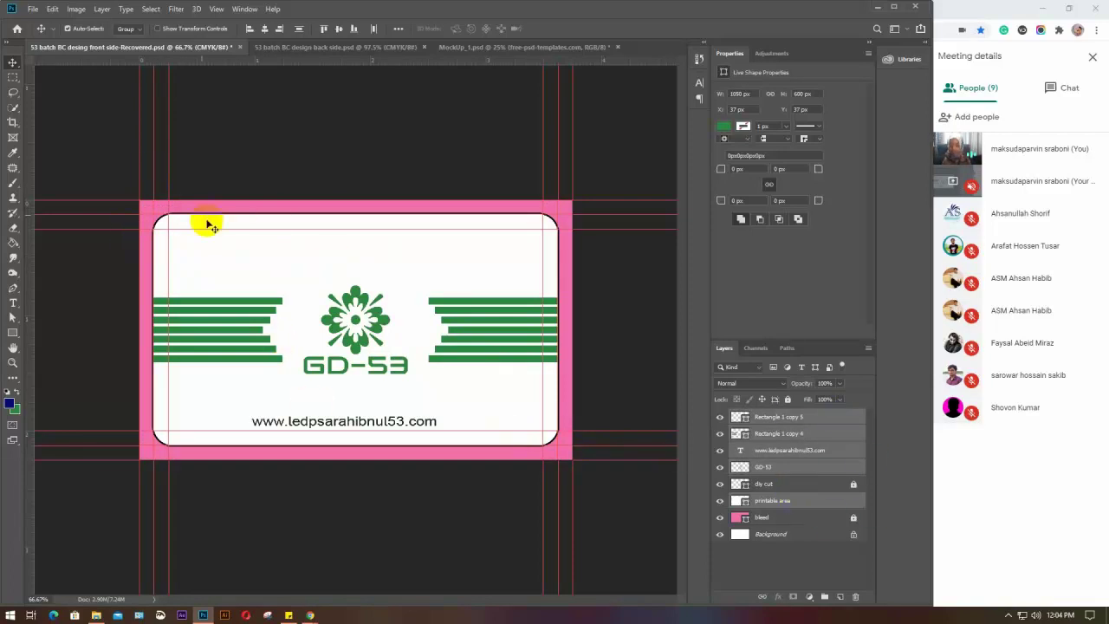
# Move a horizontal guide just above GD-53, lock guides, and return to MockUp_1
pyautogui.moveTo(139, 202); pyautogui.dragTo(206, 17)
pyautogui.click(215, 10)
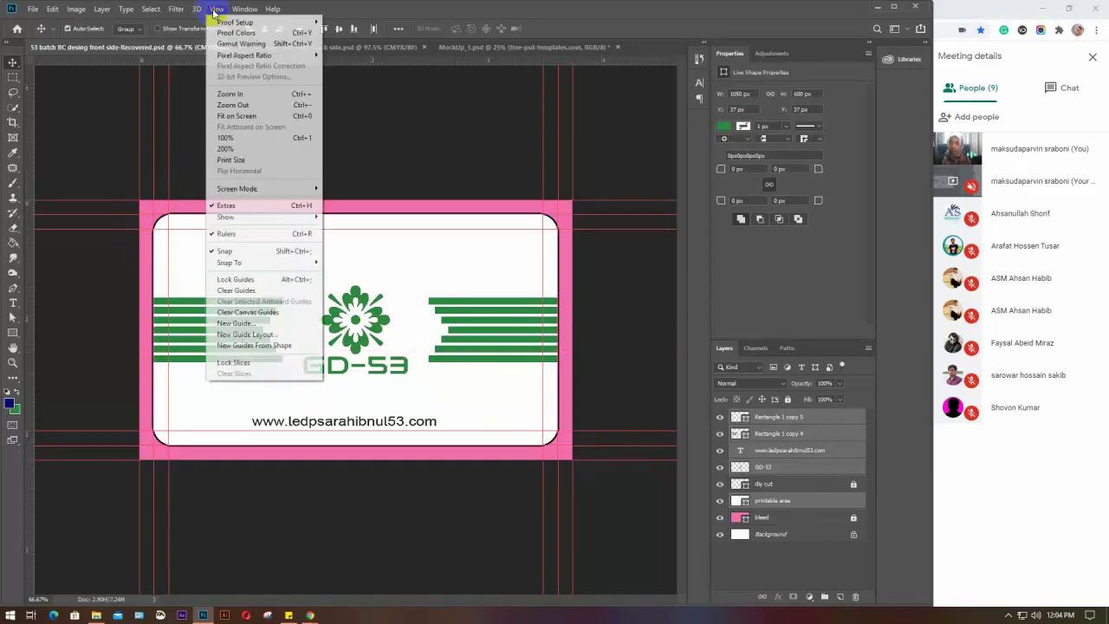
pyautogui.click(218, 279)
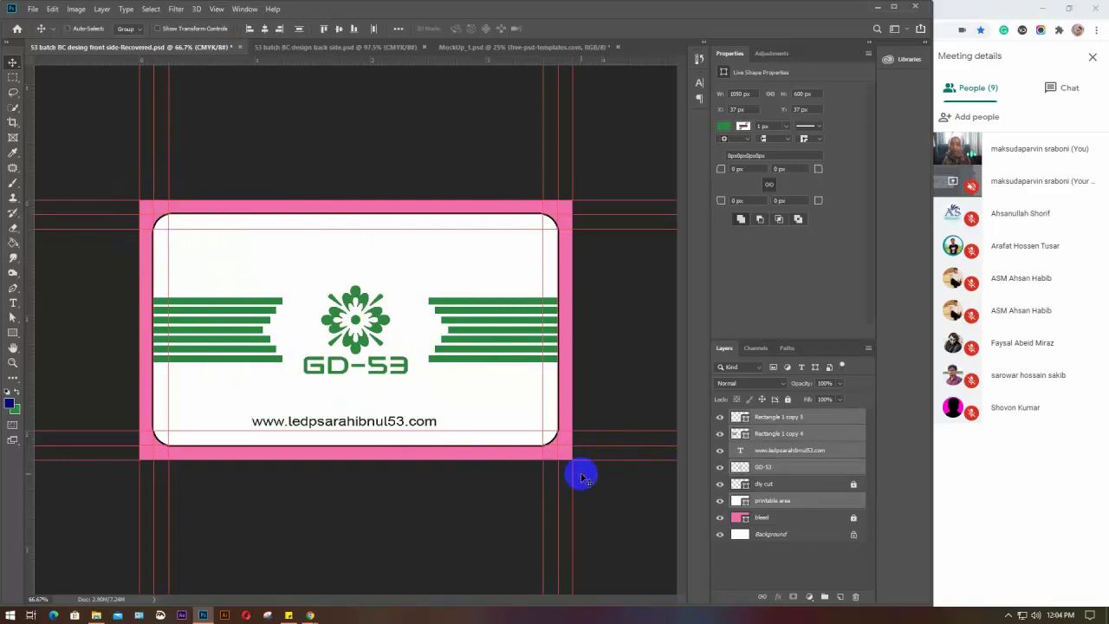
pyautogui.click(496, 47)
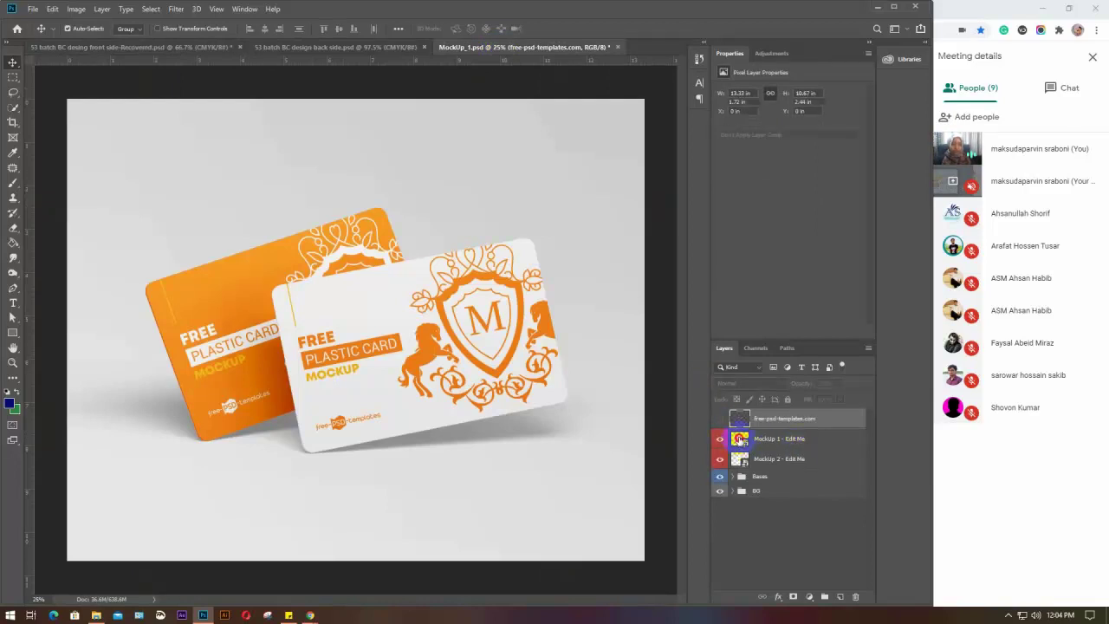
# Open the front card smart object, hide the orange artwork, and paste the GD-53 design merged into one layer
pyautogui.doubleClick(738, 439)
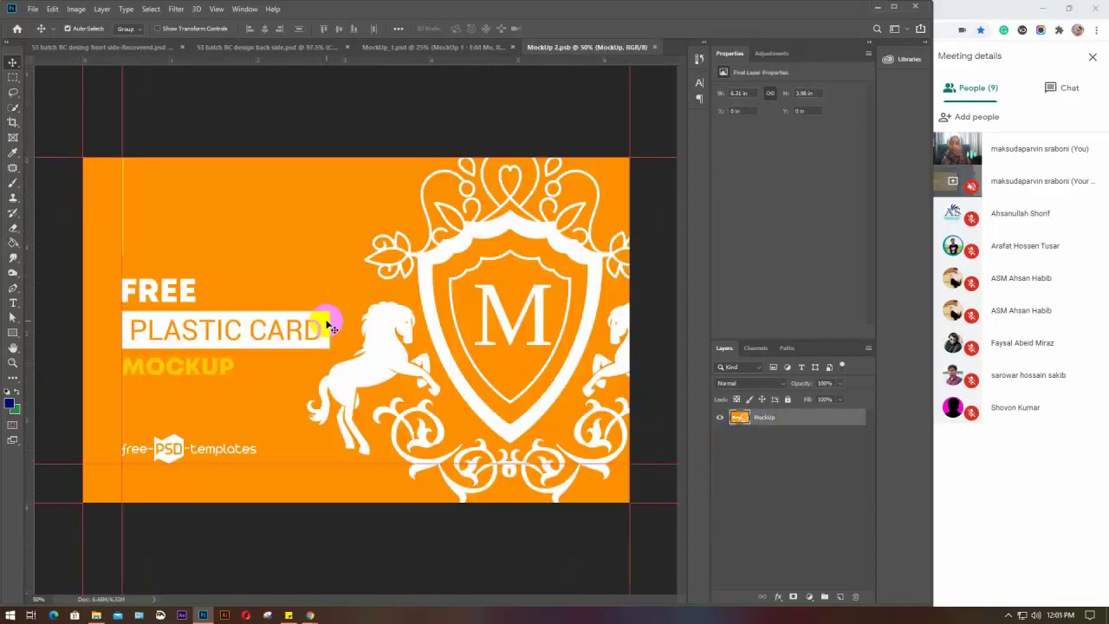
pyautogui.click(719, 419)
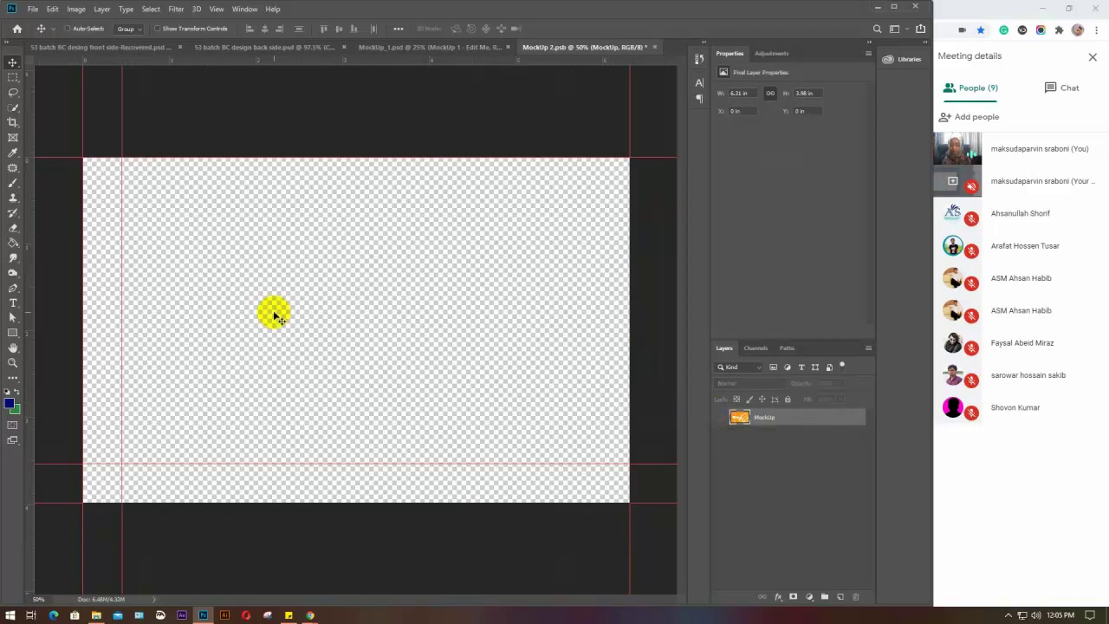
pyautogui.hotkey('ctrl', 'v')
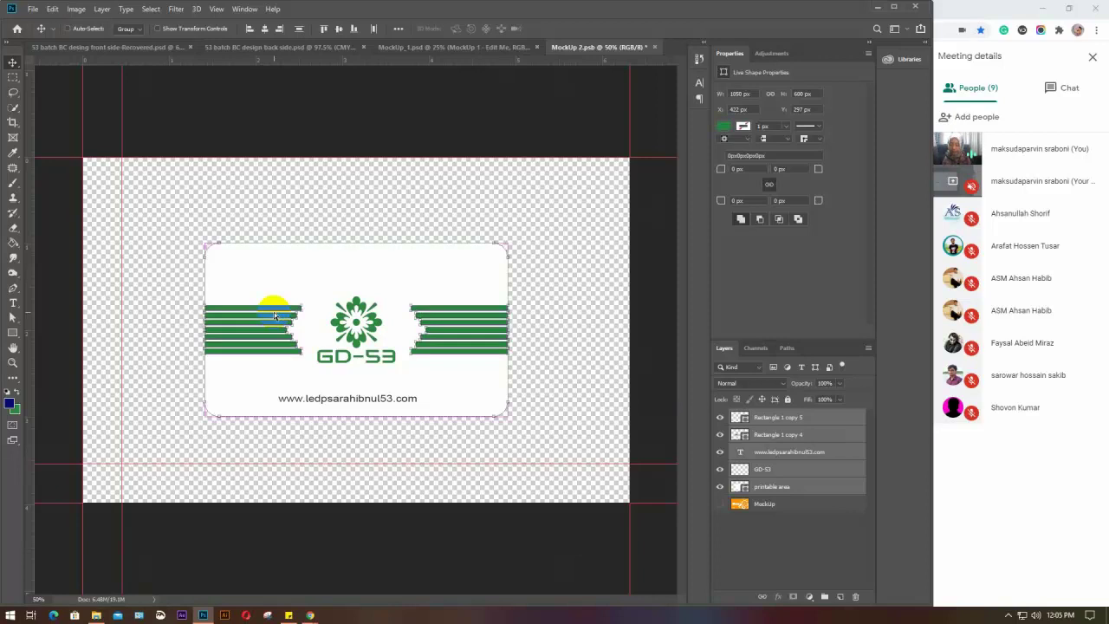
pyautogui.hotkey('ctrl', 'e')
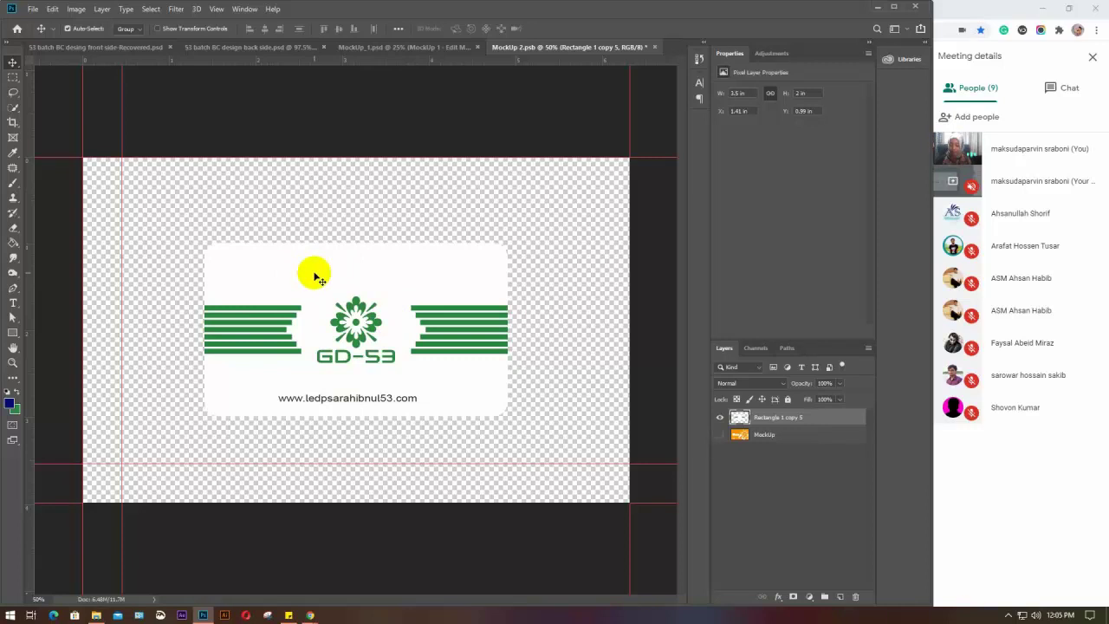
# Scale the GD-53 design to fill the card canvas and save MockUp 2.psb
pyautogui.hotkey('ctrl', 't')
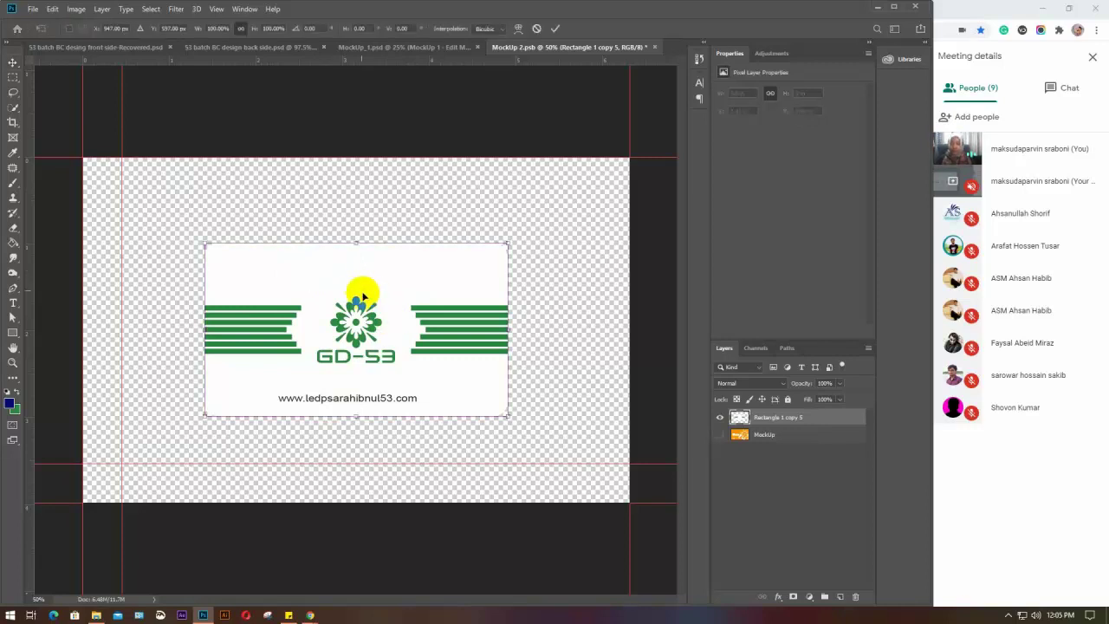
pyautogui.moveTo(329, 265); pyautogui.dragTo(234, 196)
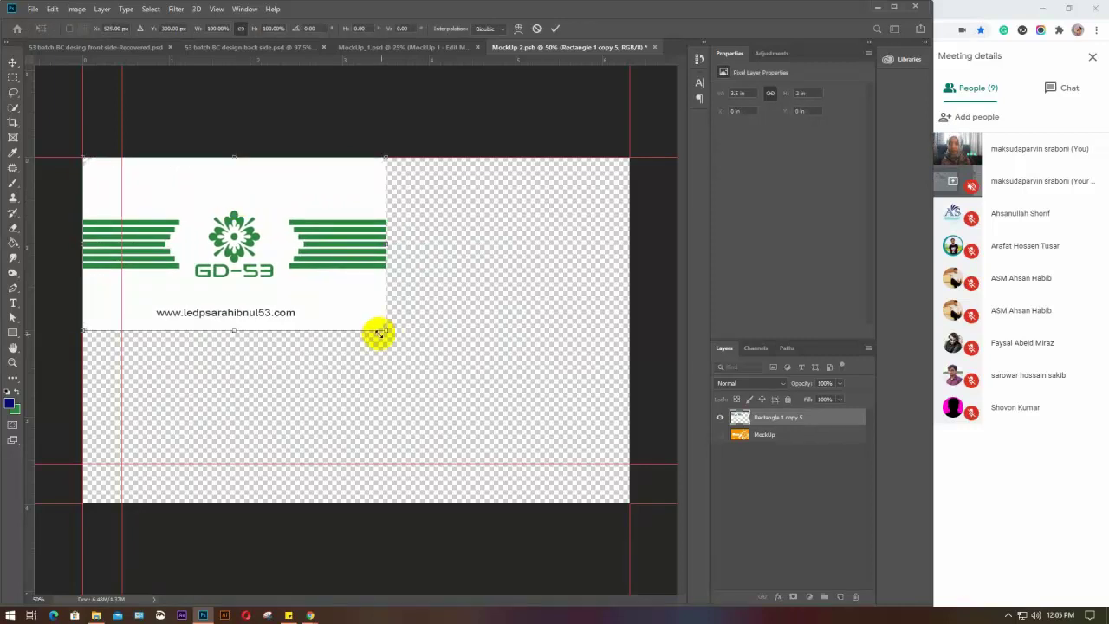
pyautogui.moveTo(386, 330); pyautogui.dragTo(658, 550)
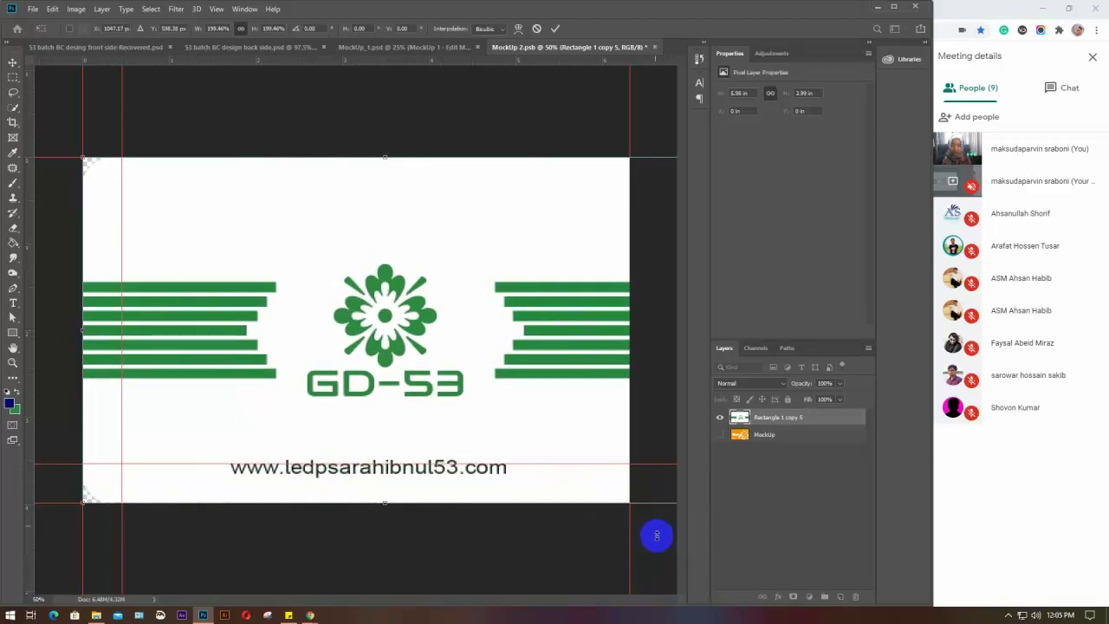
pyautogui.moveTo(596, 349); pyautogui.dragTo(565, 348)
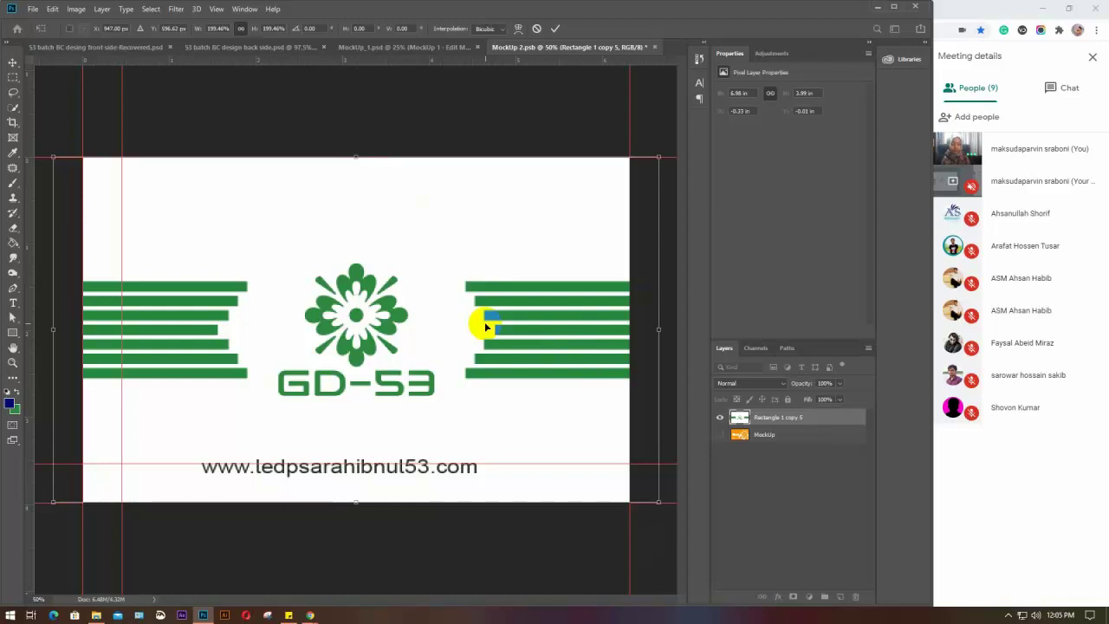
pyautogui.press('Return')
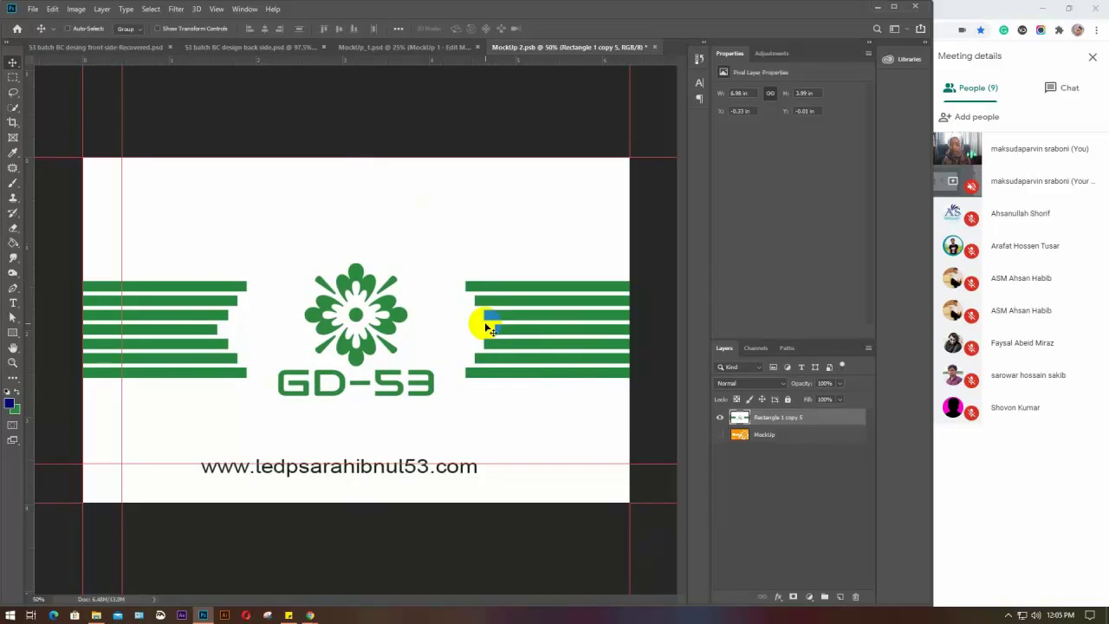
pyautogui.hotkey('ctrl', 's')
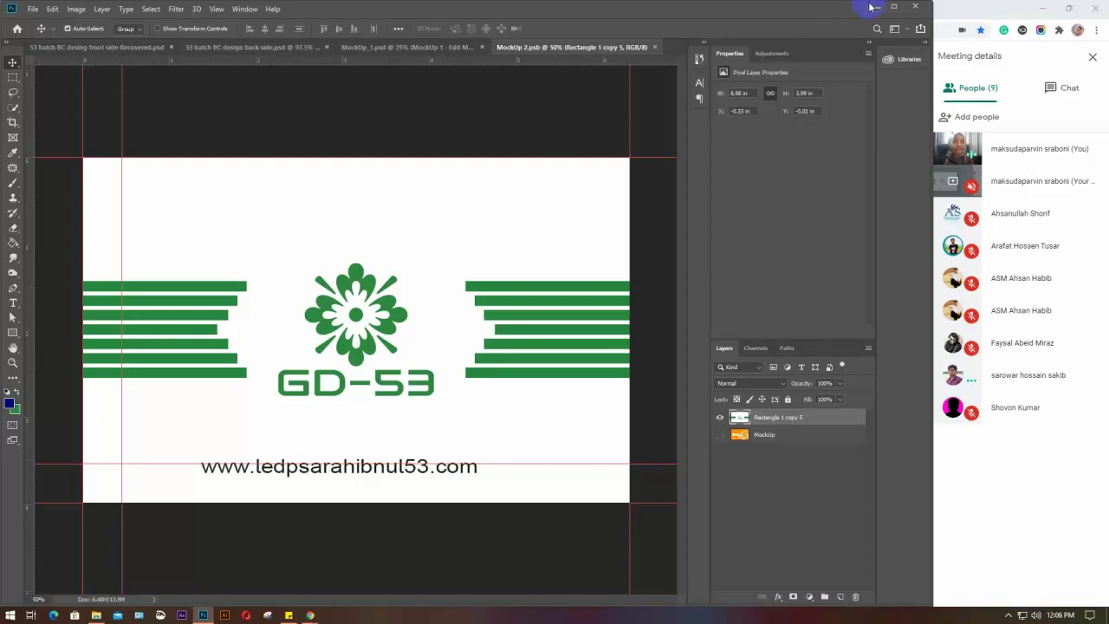
# Minimize Photoshop and launch the WhatsApp desktop app from a Start menu search for 'w'
pyautogui.click(875, 7)
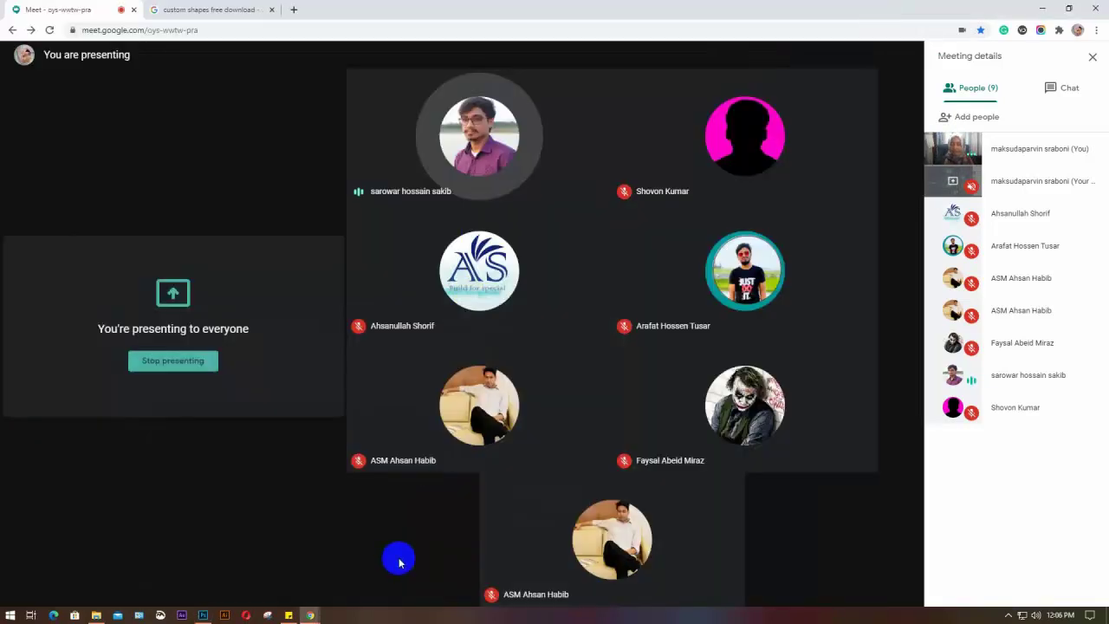
pyautogui.click(9, 617)
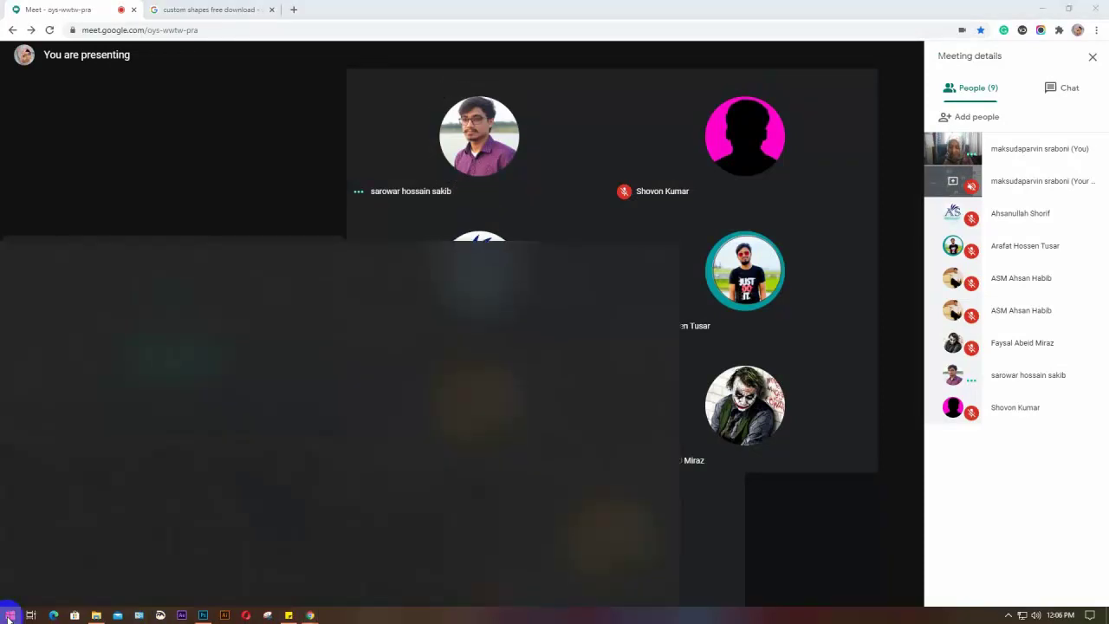
pyautogui.write('w')
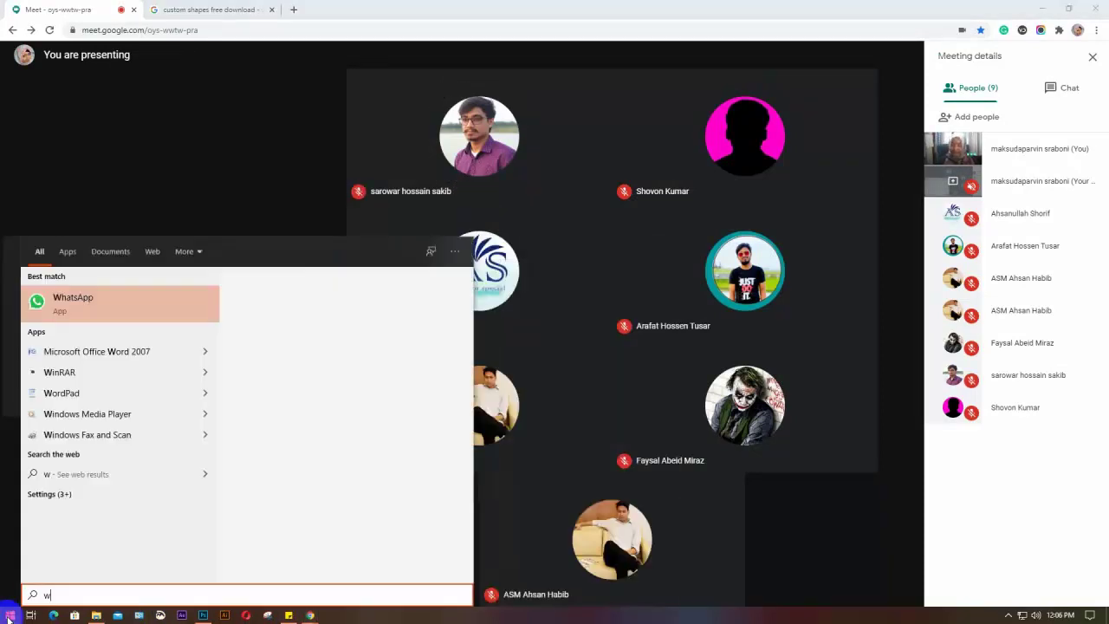
pyautogui.click(8, 617)
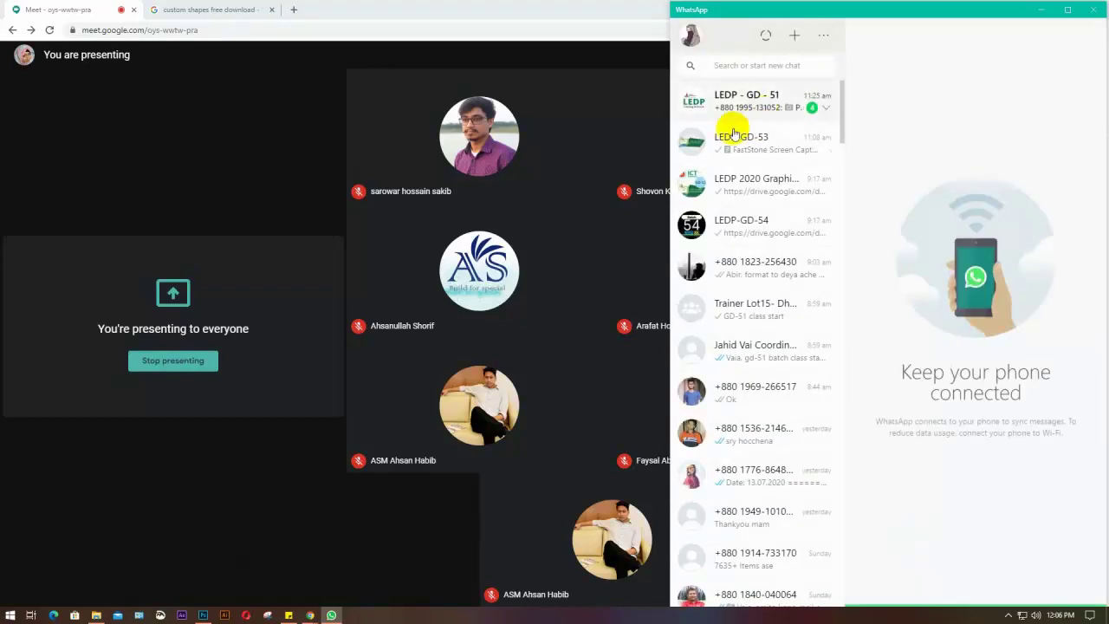
# In the LEDP-GD-53 chat, start attaching a document and browse the file picker
pyautogui.click(759, 141)
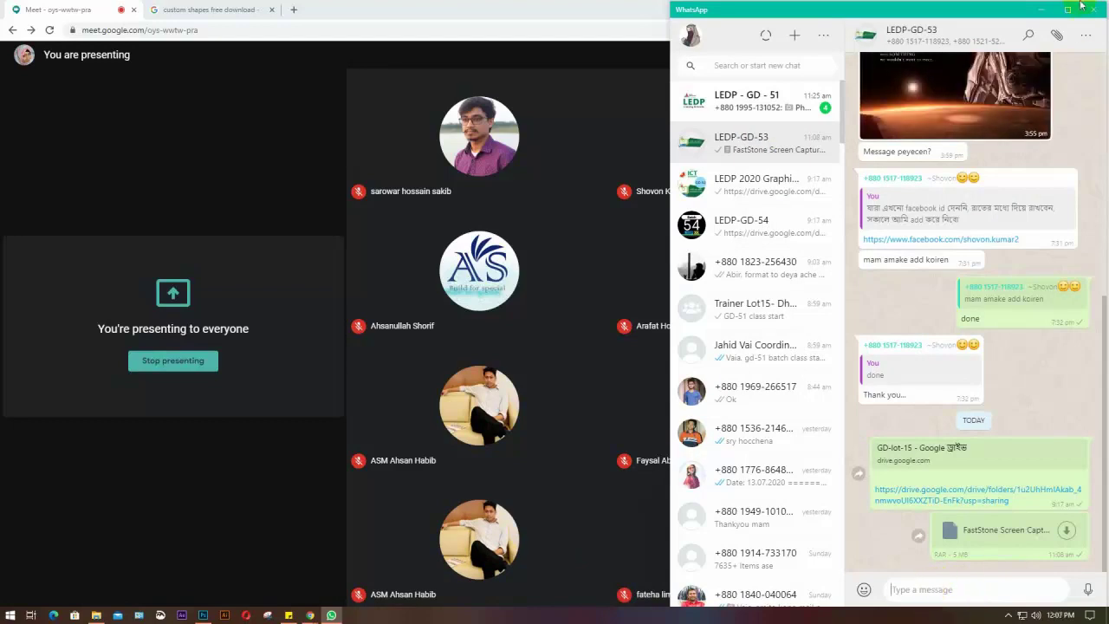
pyautogui.click(1056, 34)
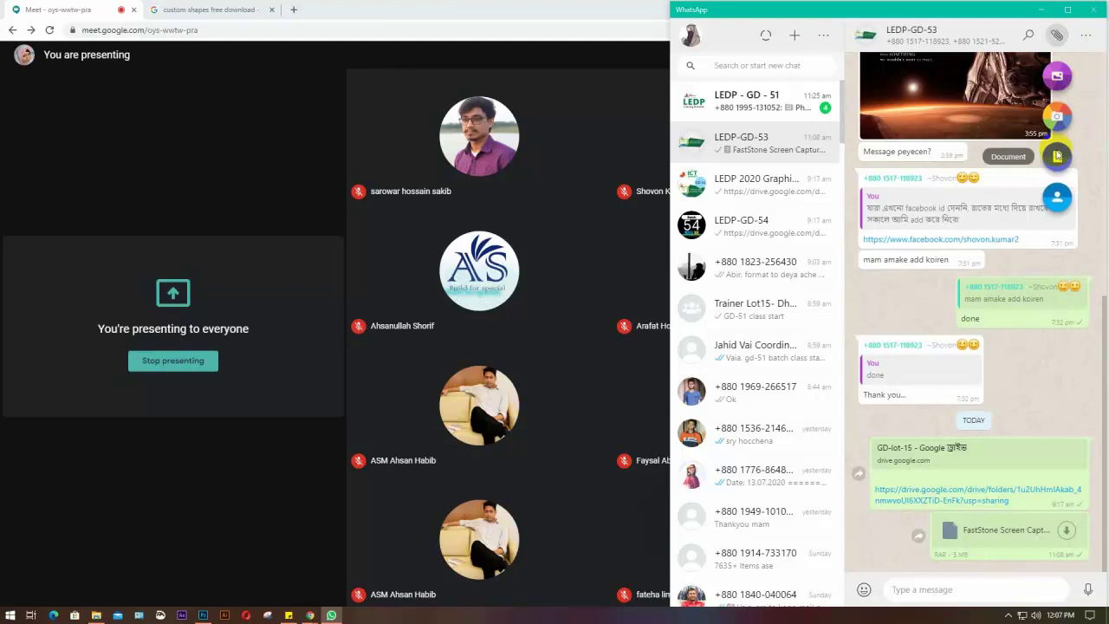
pyautogui.click(1056, 156)
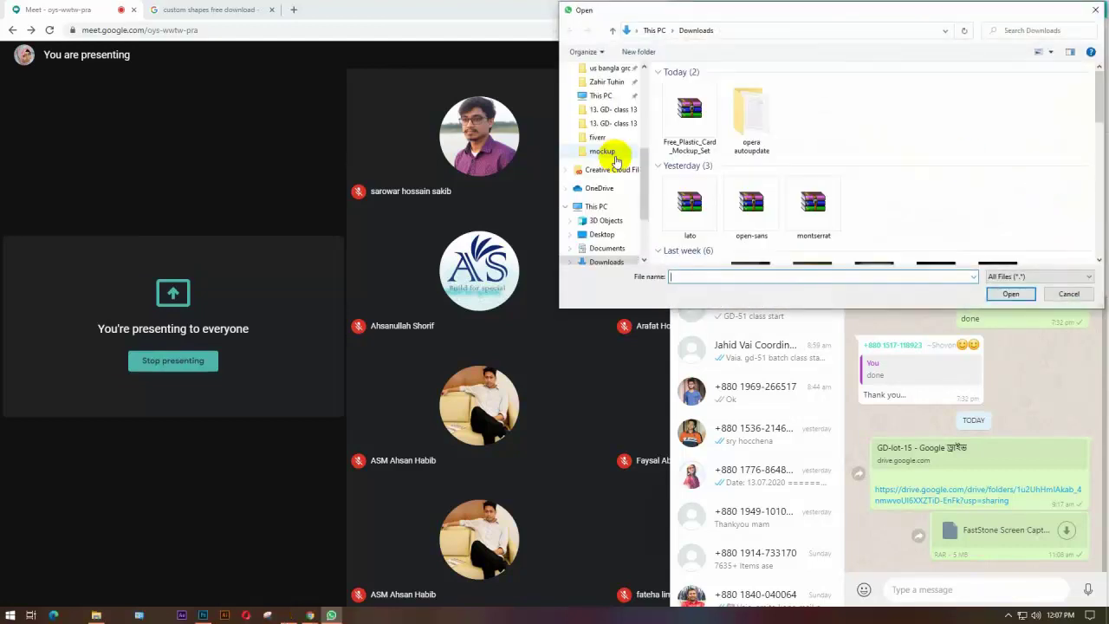
pyautogui.scroll(3, 609, 117)
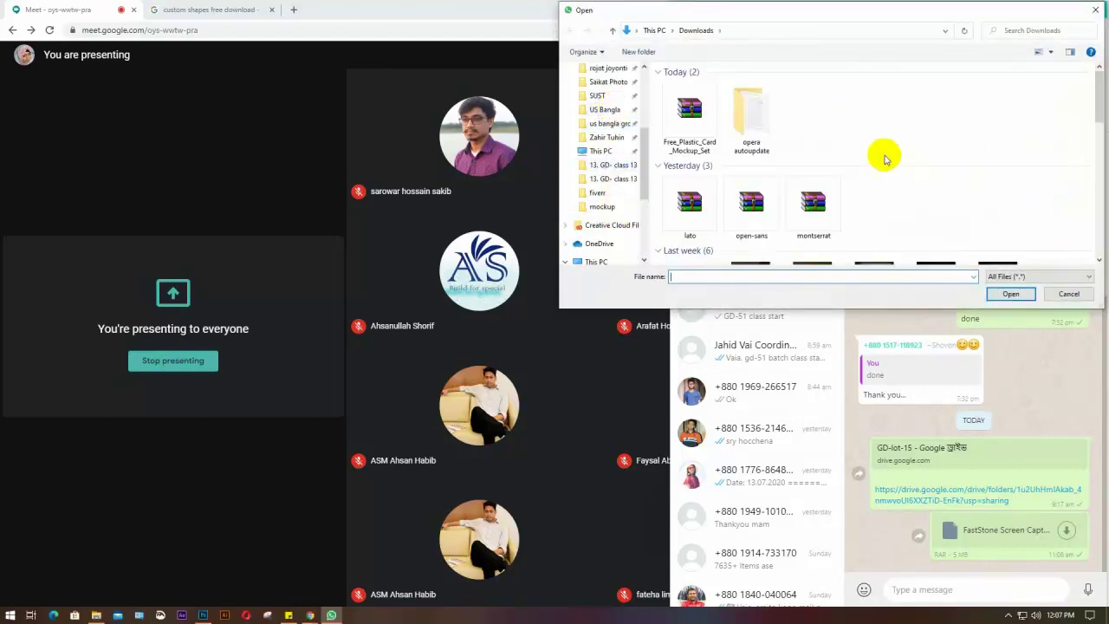
pyautogui.scroll(-2, 884, 158)
pyautogui.scroll(-10, 885, 158)
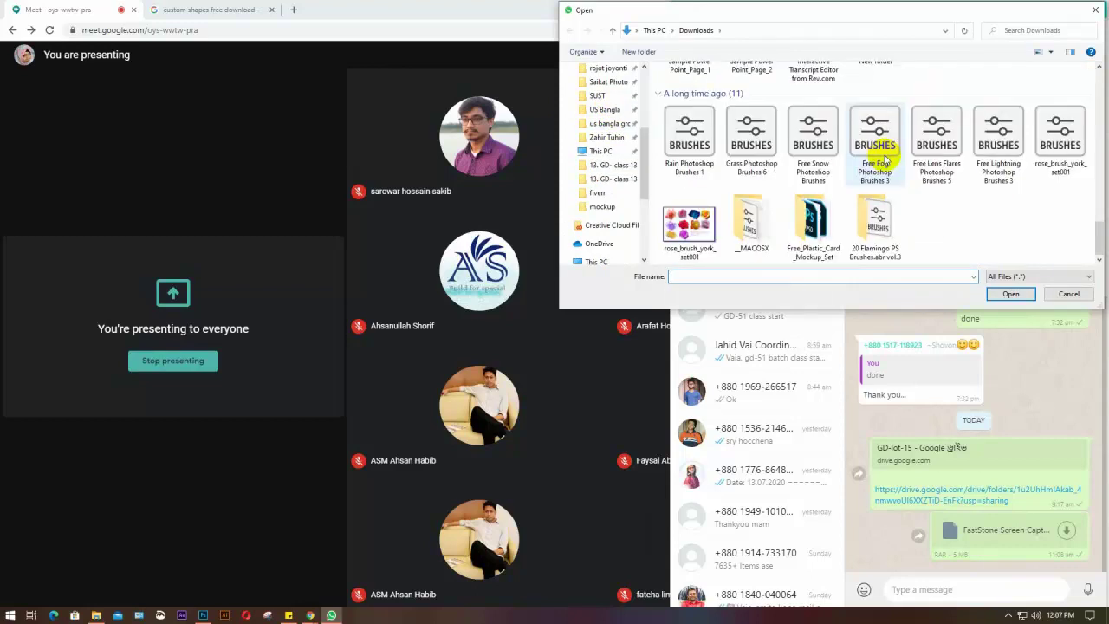
pyautogui.scroll(5, 935, 228)
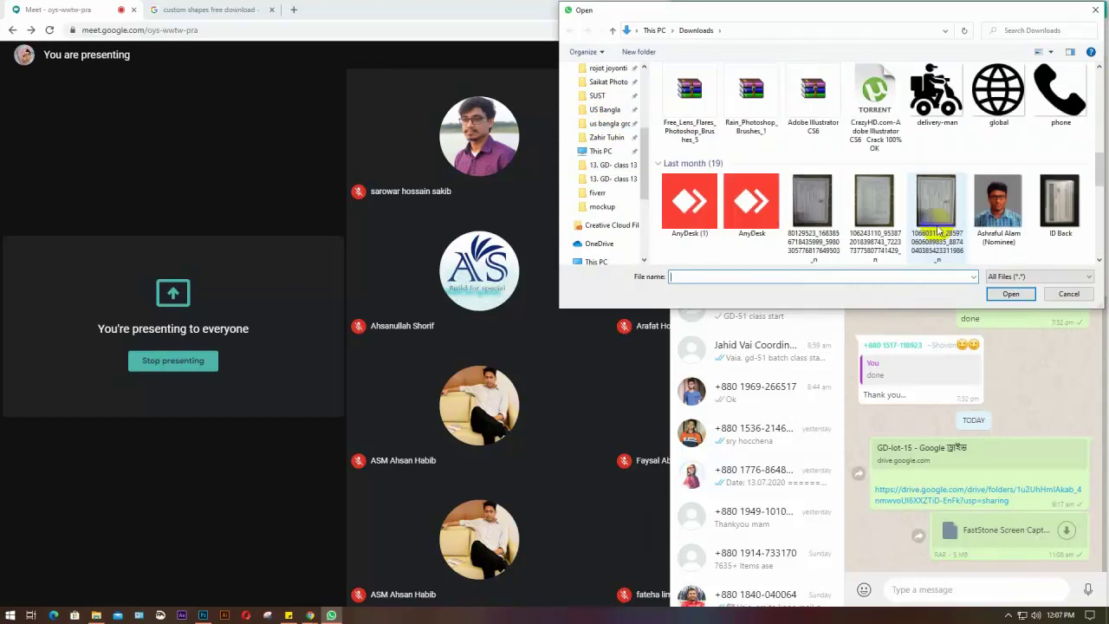
pyautogui.scroll(5, 935, 227)
# Attach Free_Plastic_Card_Mockup_Set, close the over-100 MB preview, and minimize WhatsApp
pyautogui.click(689, 117)
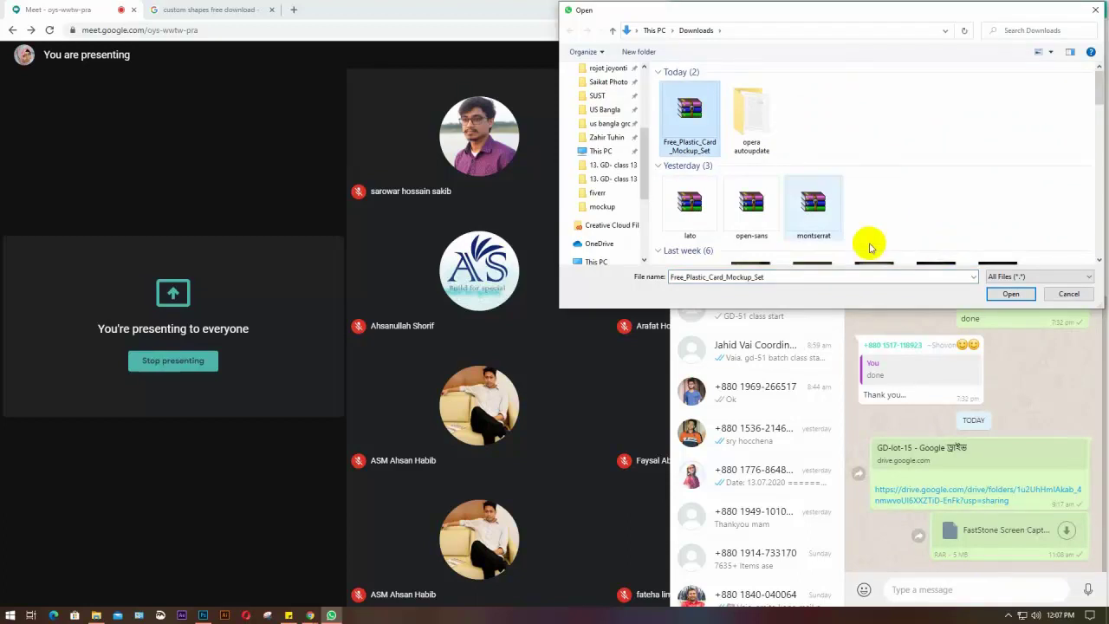
pyautogui.click(998, 297)
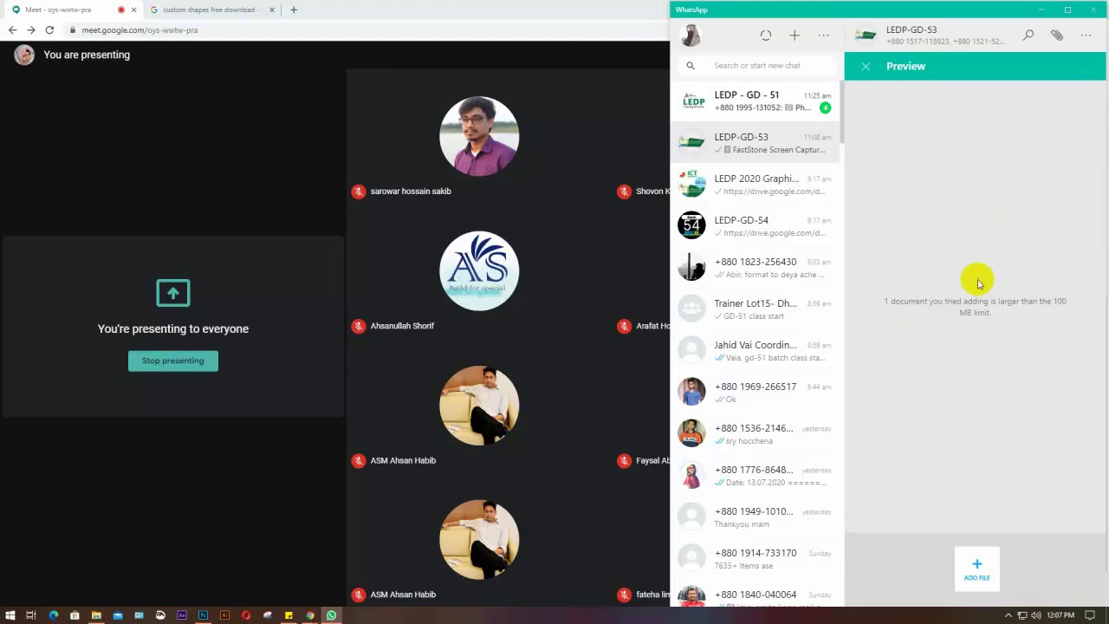
pyautogui.click(864, 70)
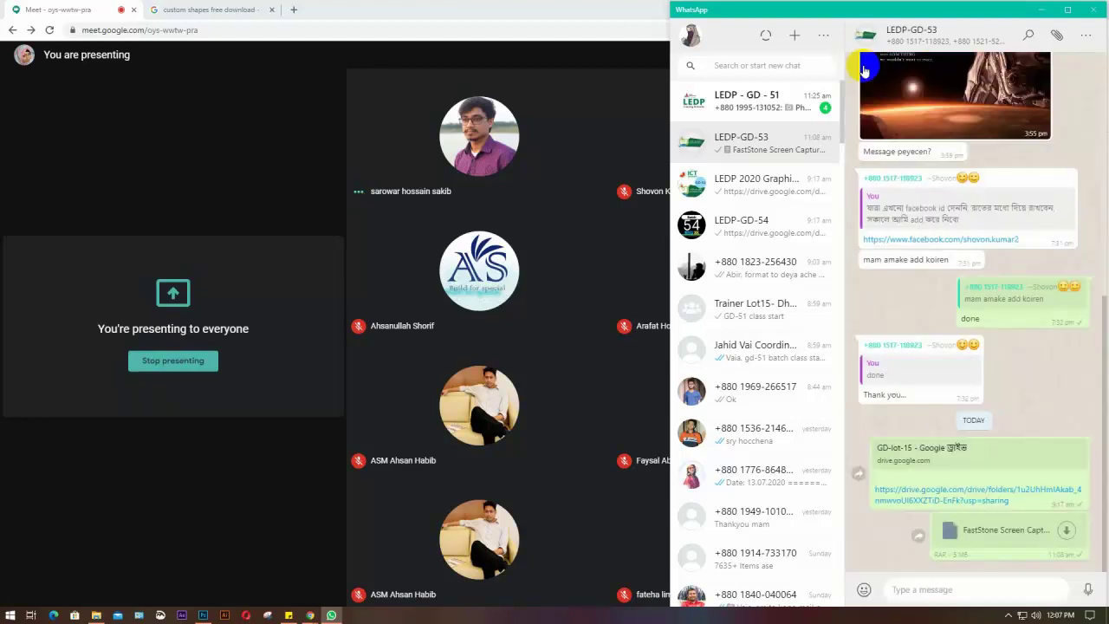
pyautogui.click(1040, 11)
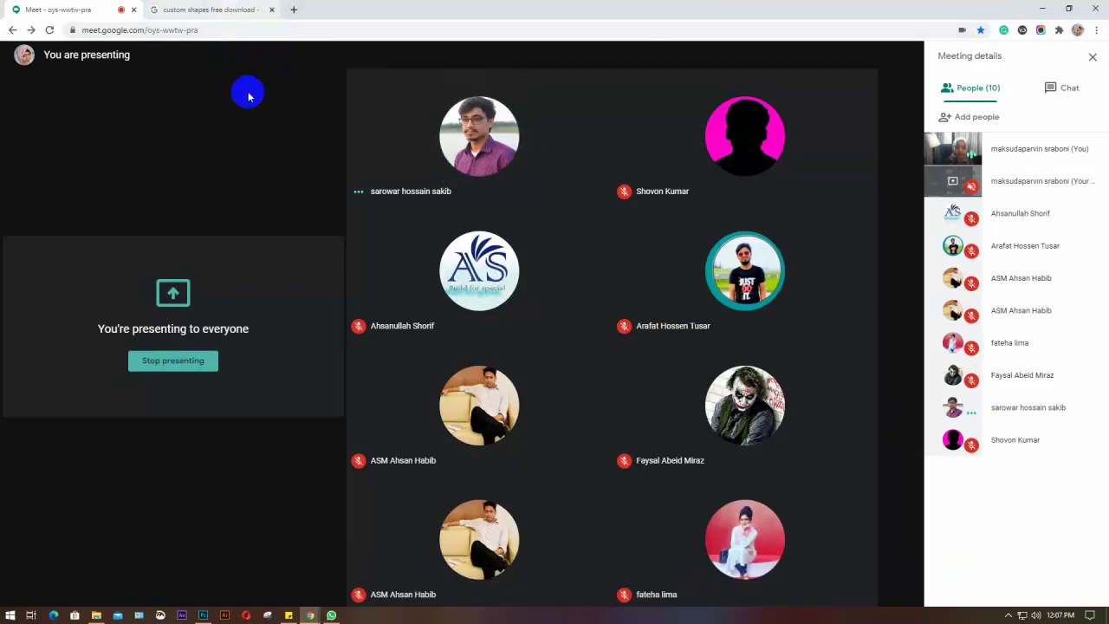
# Search Google for 'business card mockup free download' from the custom shapes tab
pyautogui.click(246, 10)
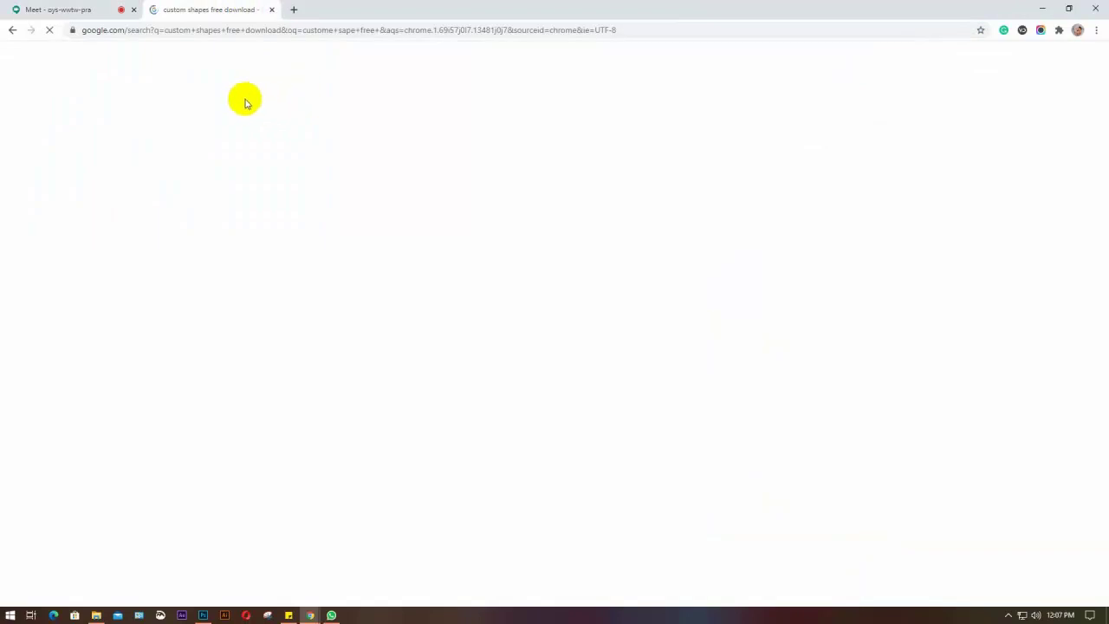
pyautogui.click(209, 30)
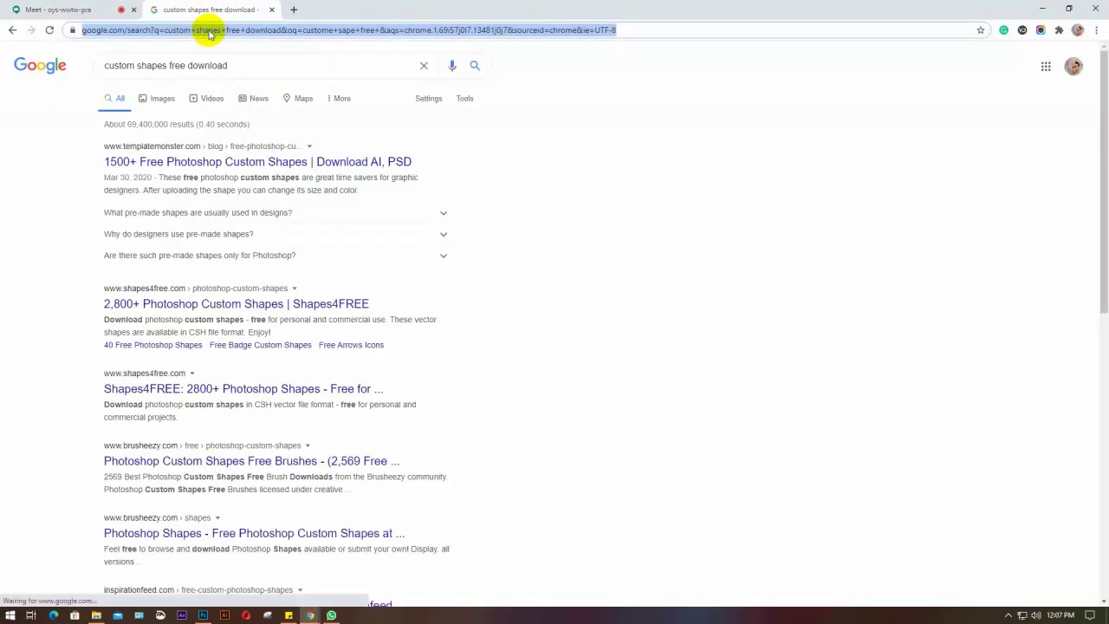
pyautogui.write('busi')
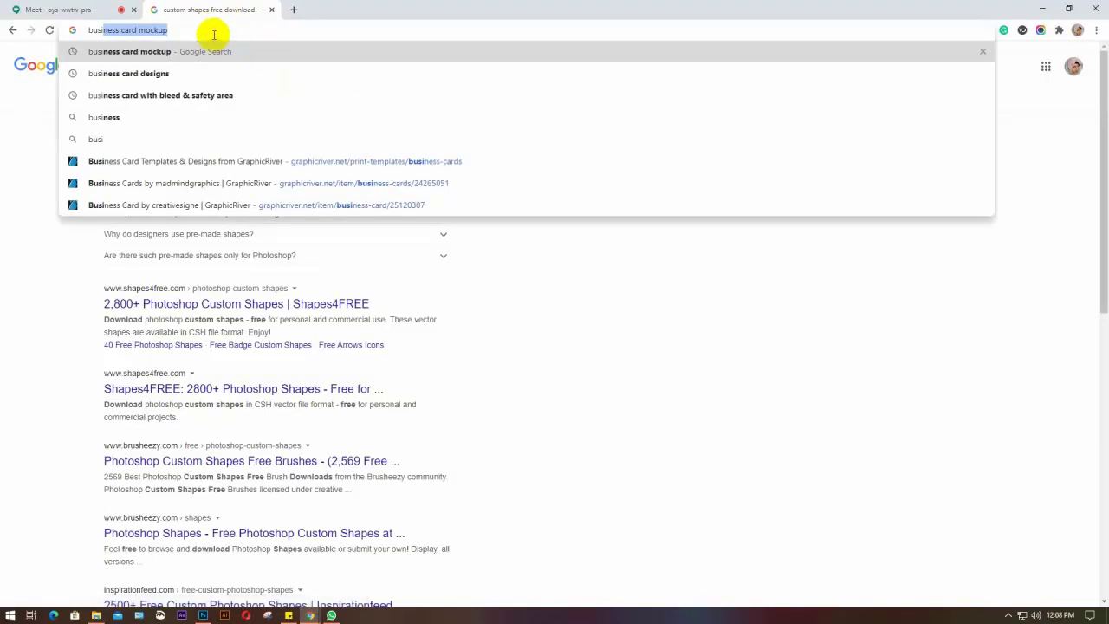
pyautogui.press('End')
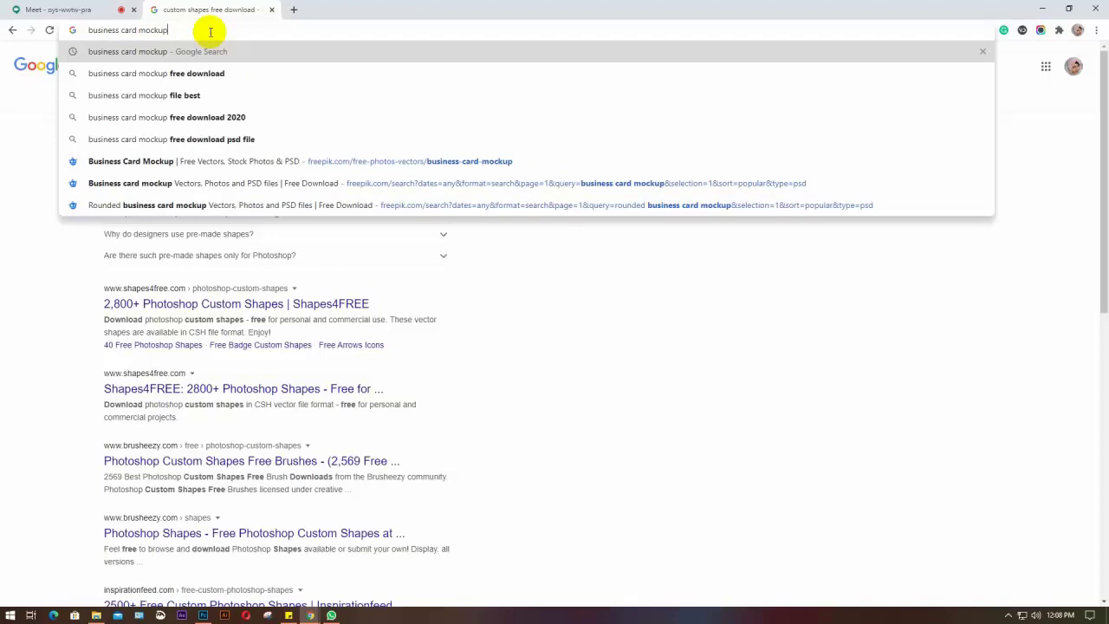
pyautogui.click(197, 73)
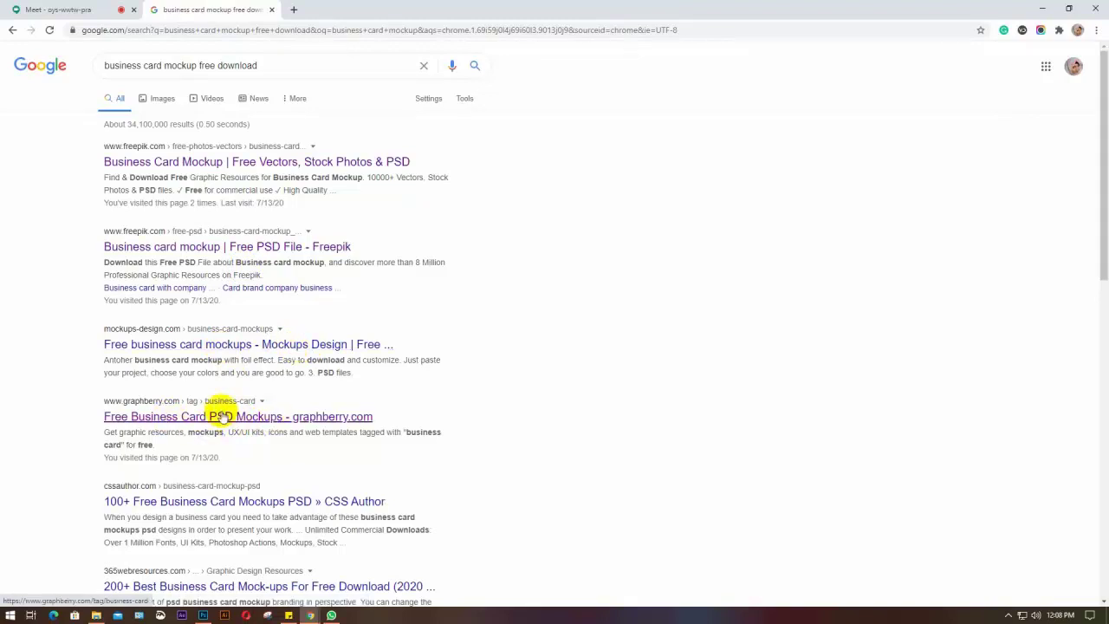
# Browse the business card mockup results, then return to the Google Meet tab
pyautogui.scroll(-2, 213, 494)
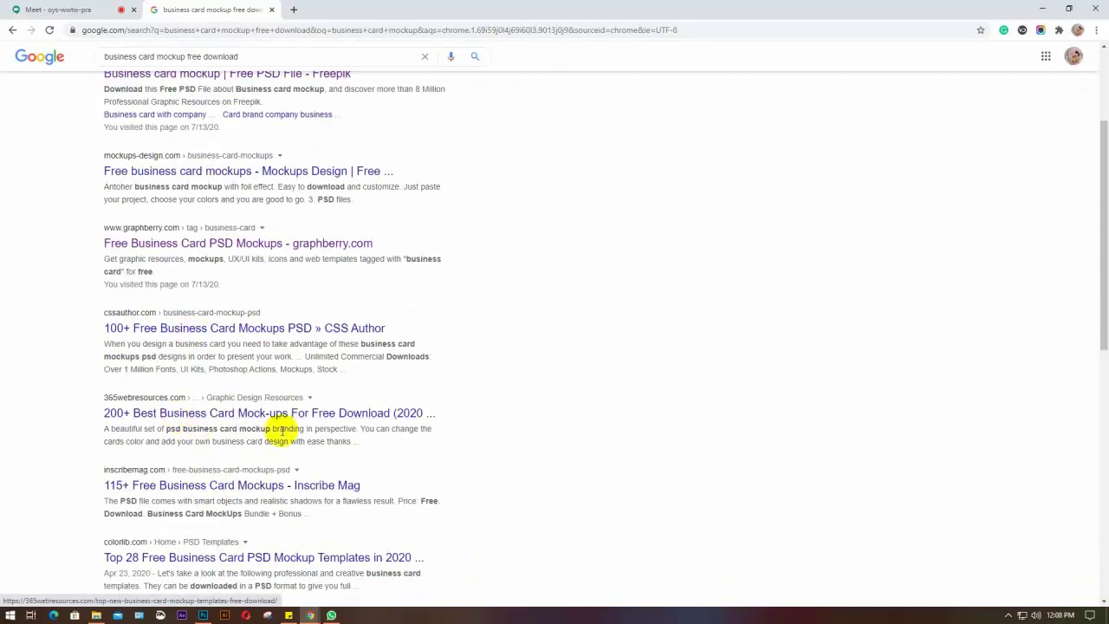
pyautogui.scroll(-2, 165, 492)
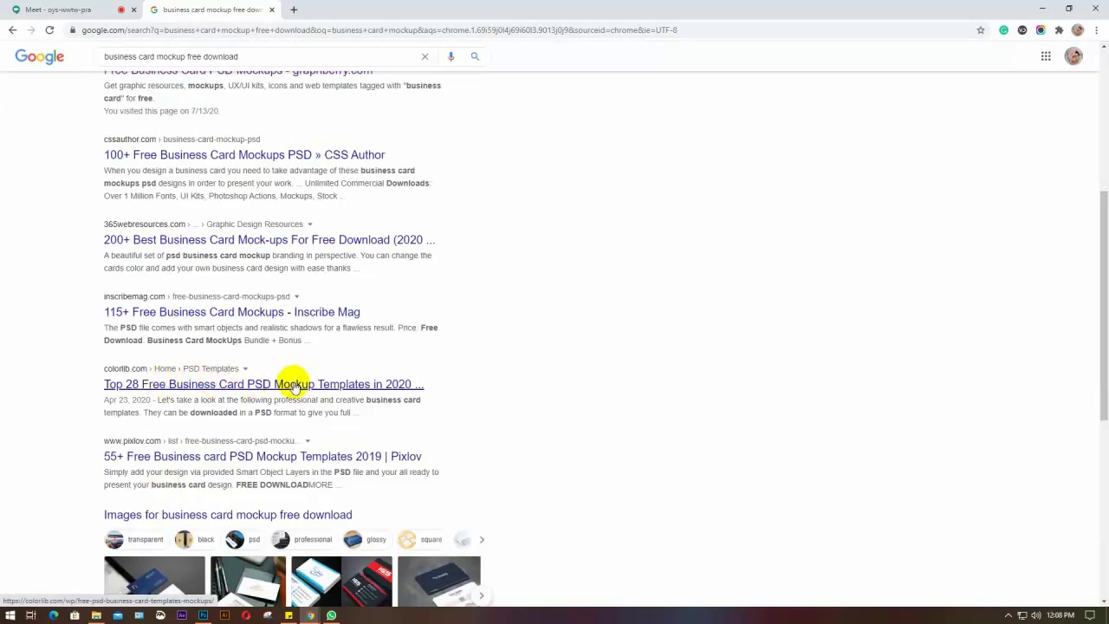
pyautogui.scroll(-3, 700, 373)
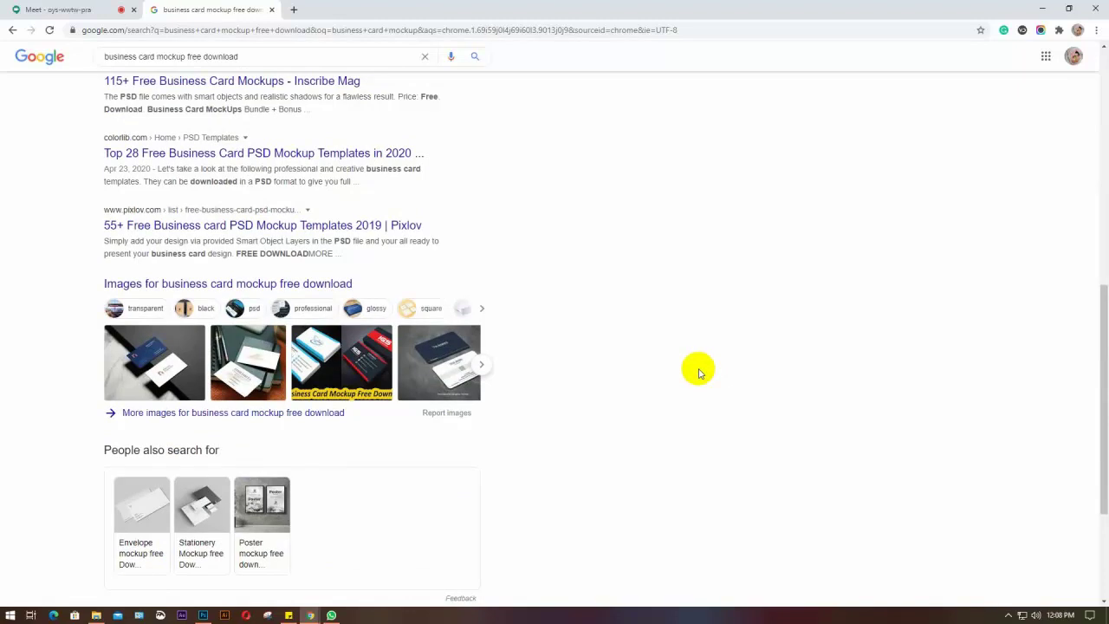
pyautogui.scroll(3, 700, 372)
pyautogui.click(60, 9)
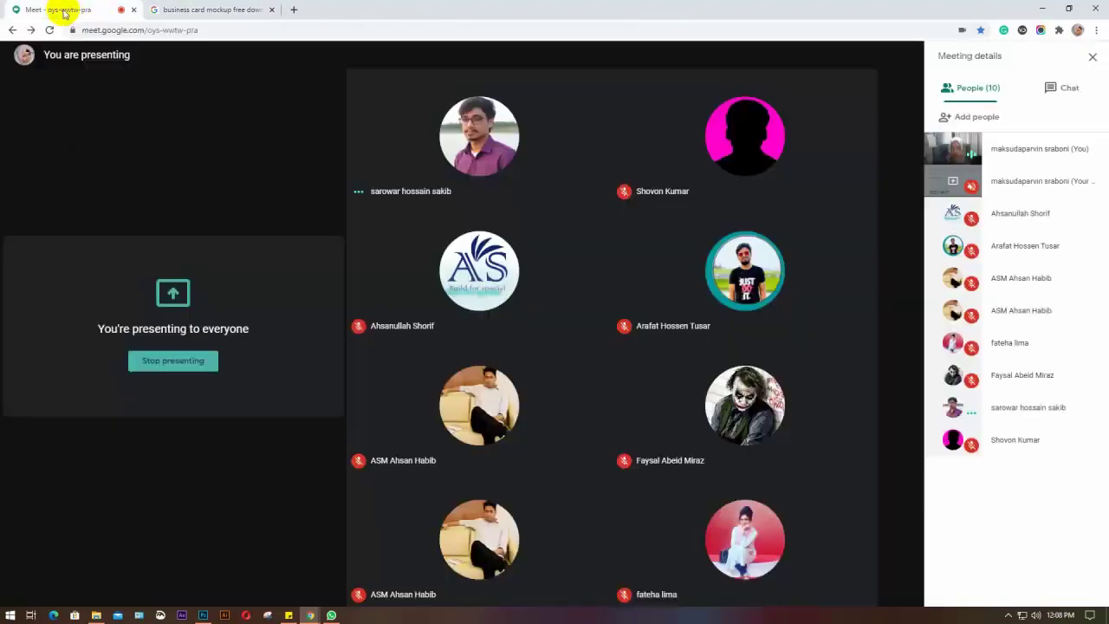
# Back in Photoshop, select the back card's design layers and close the MockUp 2.psb tab
pyautogui.click(202, 614)
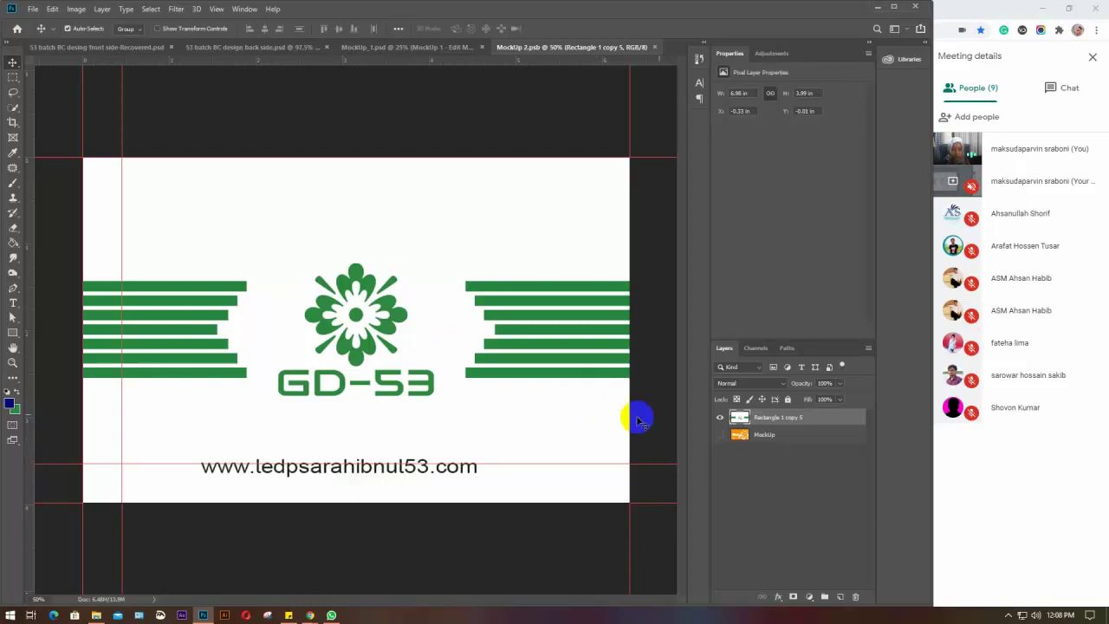
pyautogui.click(406, 46)
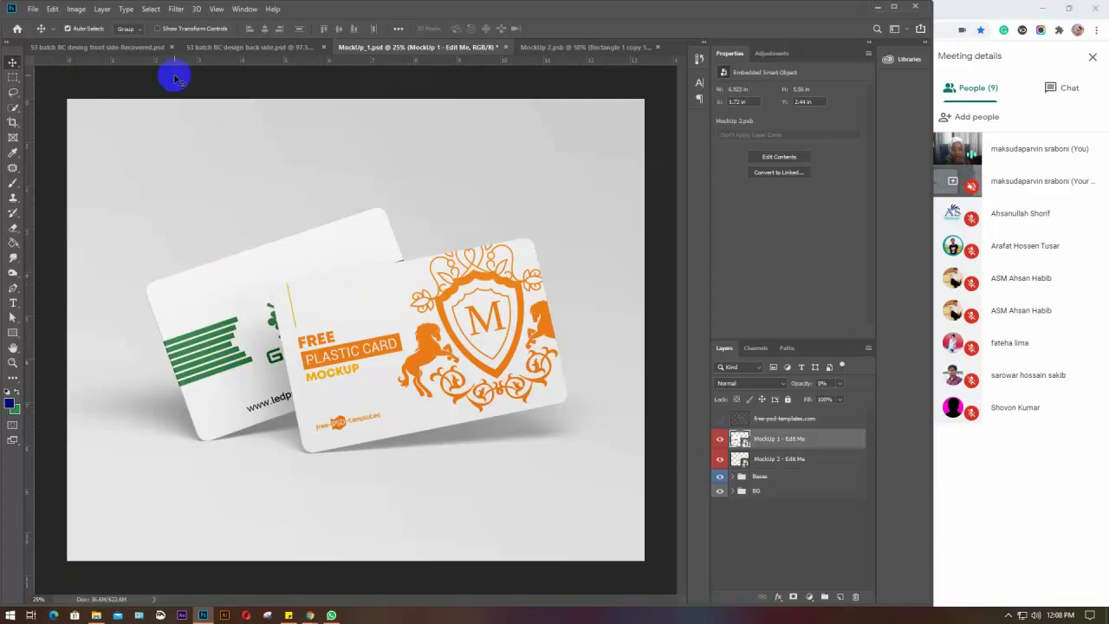
pyautogui.click(223, 49)
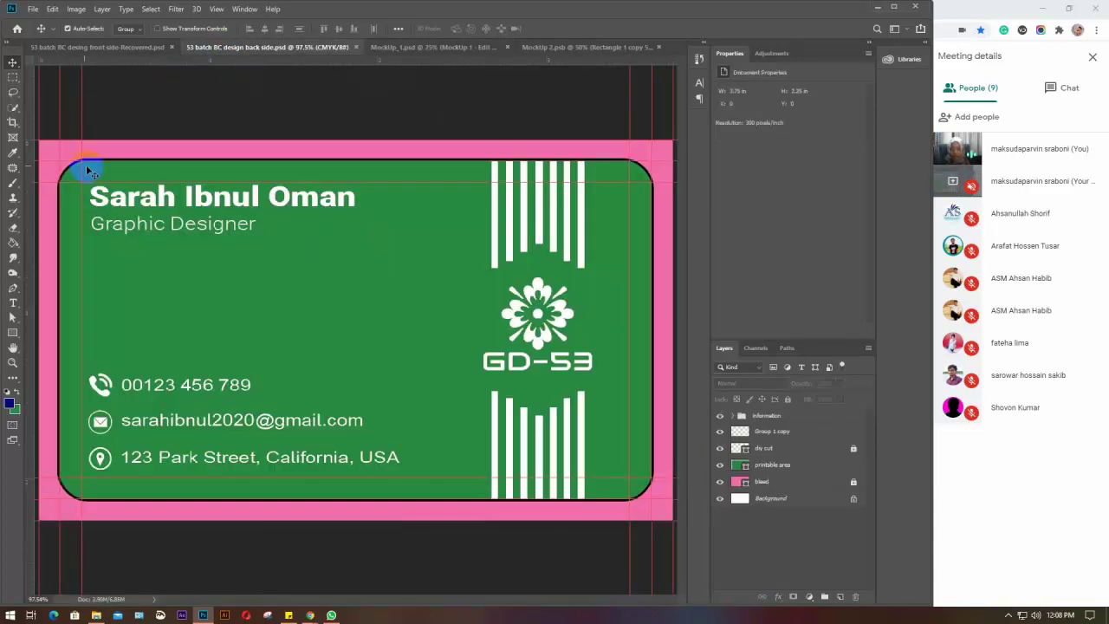
pyautogui.moveTo(49, 147); pyautogui.dragTo(657, 513)
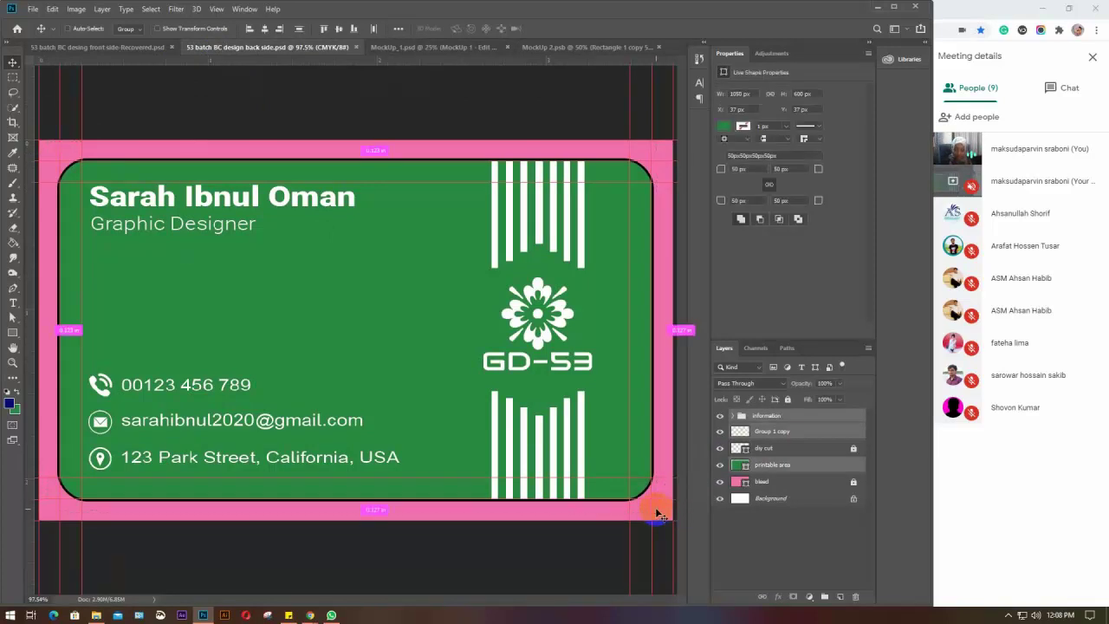
pyautogui.click(436, 49)
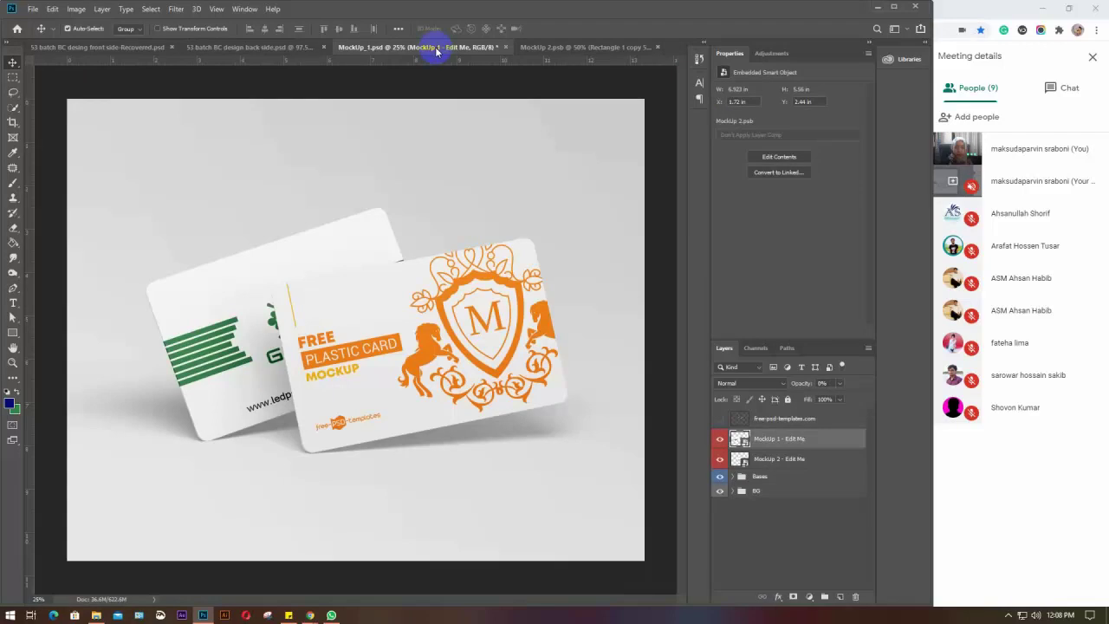
pyautogui.click(658, 47)
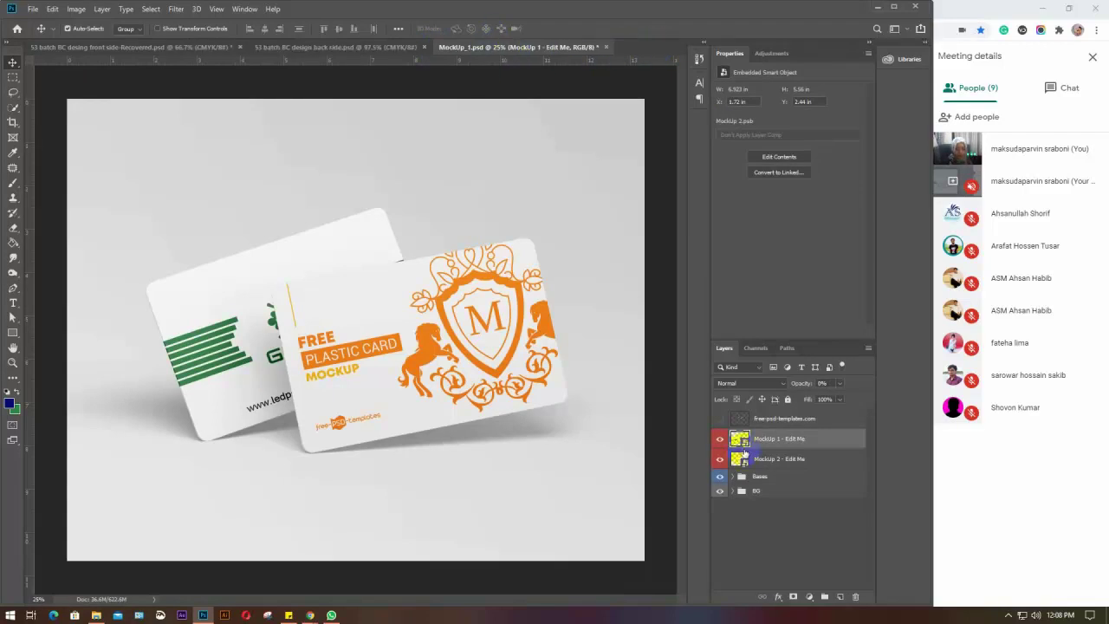
# In the front card smart object, hide the orange placeholder and paste the merged green design
pyautogui.doubleClick(740, 459)
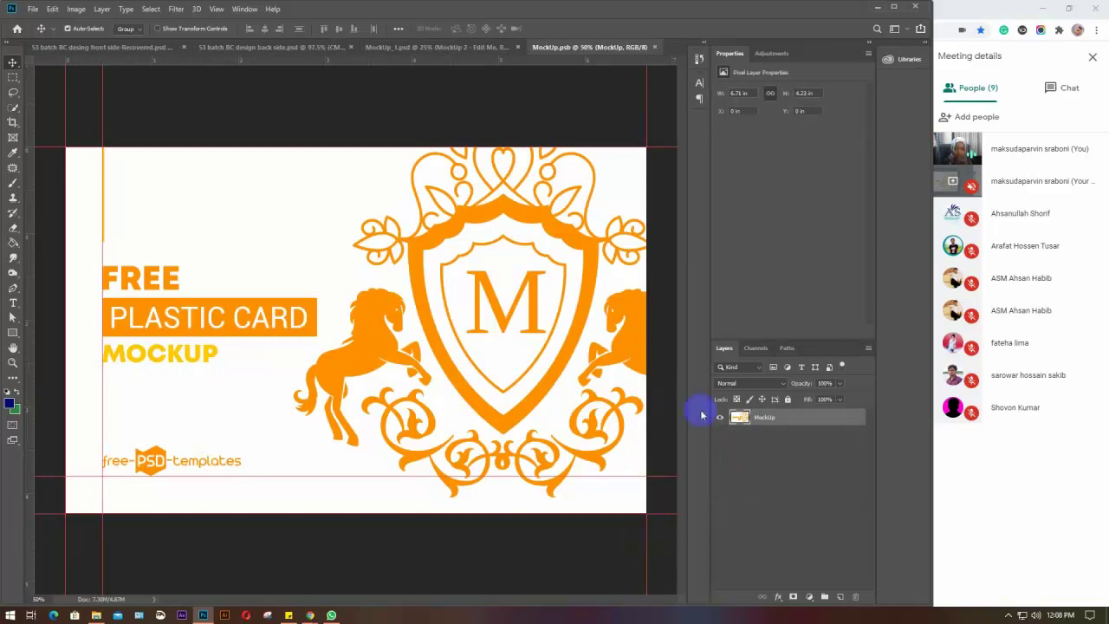
pyautogui.click(707, 418)
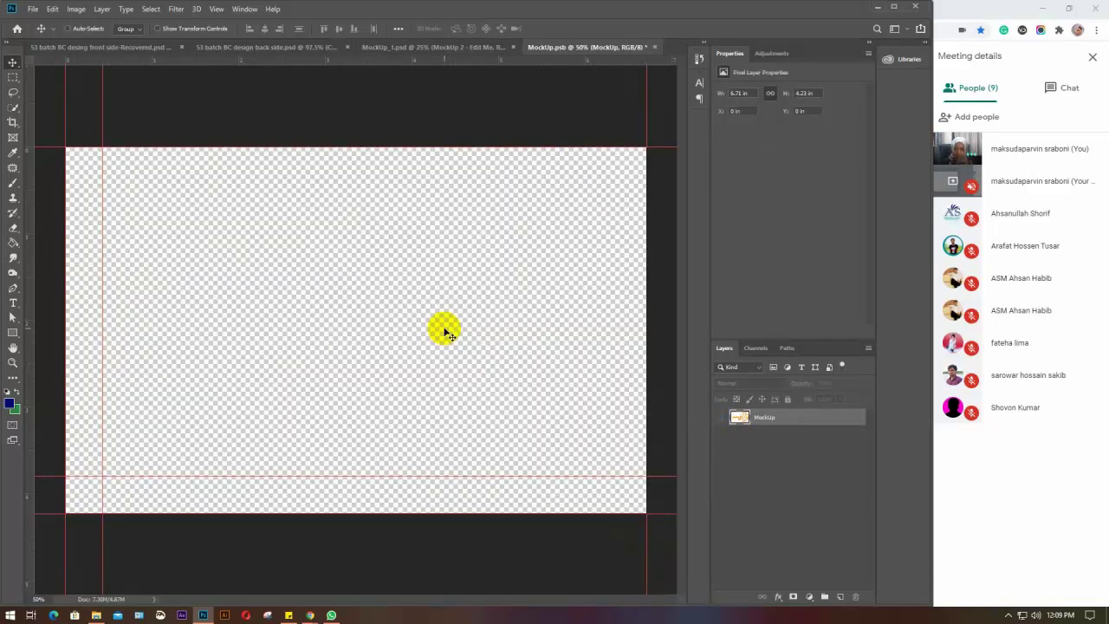
pyautogui.hotkey('ctrl', 'v')
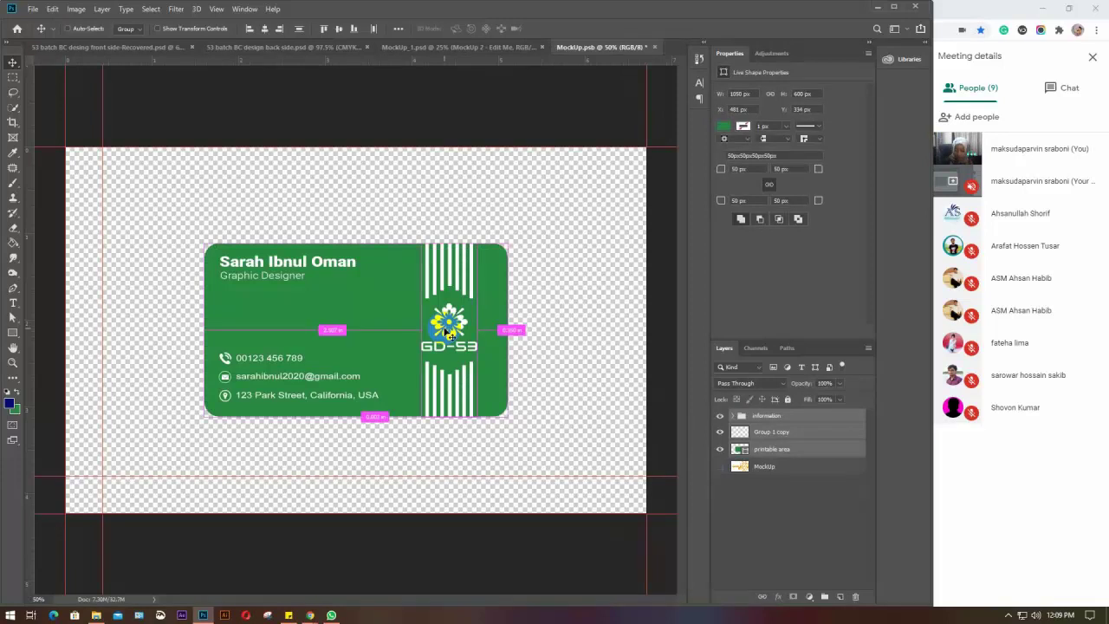
pyautogui.hotkey('ctrl', 'e')
pyautogui.moveTo(411, 326); pyautogui.dragTo(308, 278)
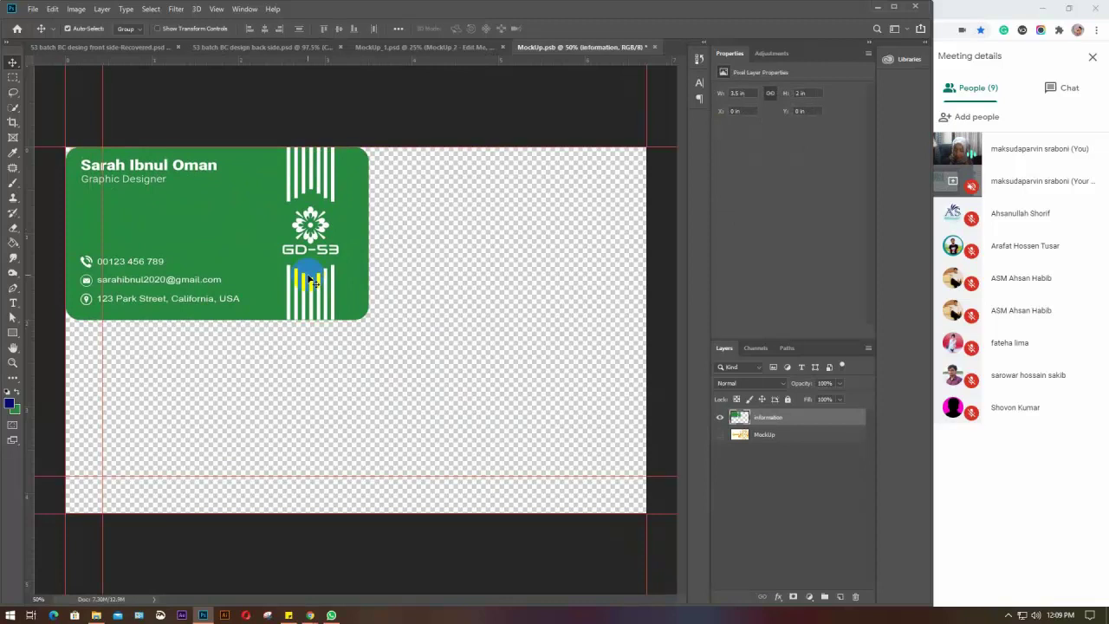
# Scale the green card to fill the canvas, save the smart object, and close it
pyautogui.hotkey('ctrl', 't')
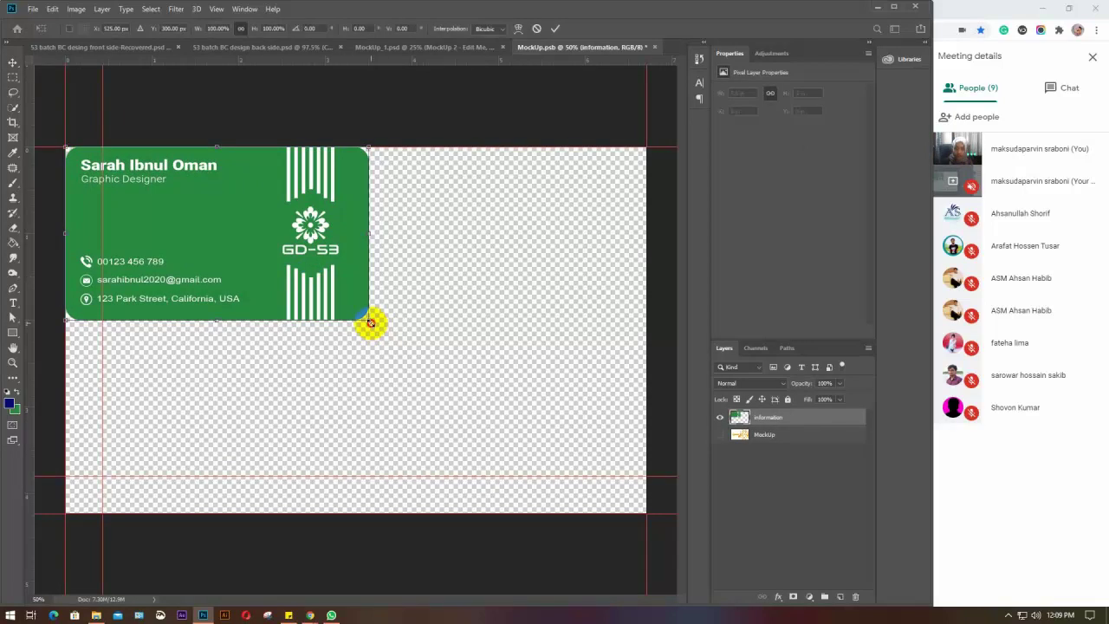
pyautogui.moveTo(370, 322); pyautogui.dragTo(686, 552)
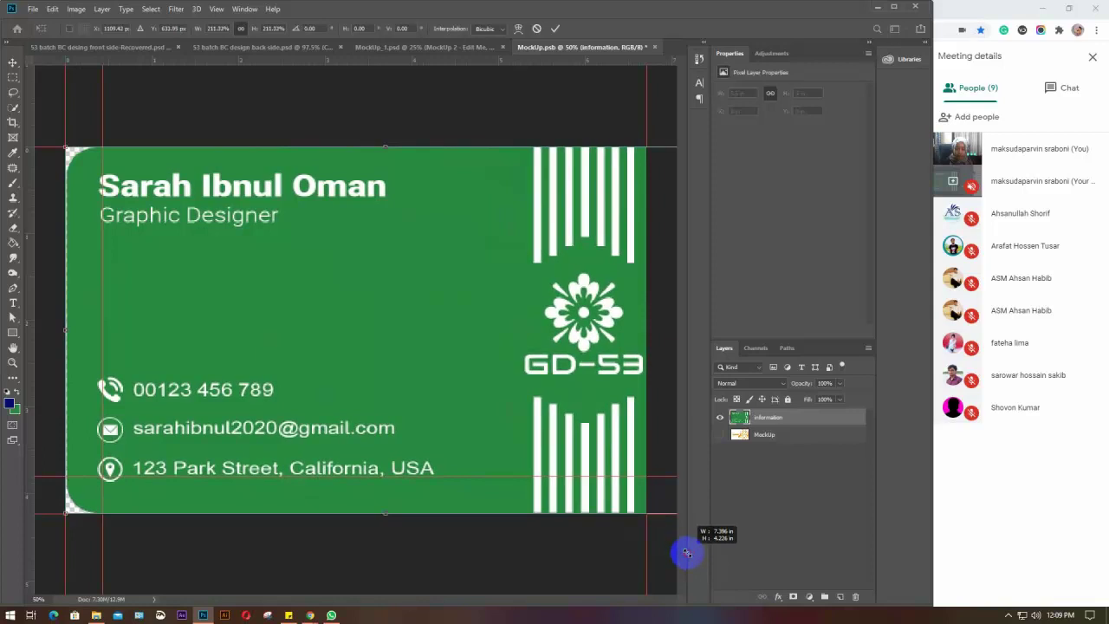
pyautogui.moveTo(455, 349); pyautogui.dragTo(447, 352)
pyautogui.press('Return')
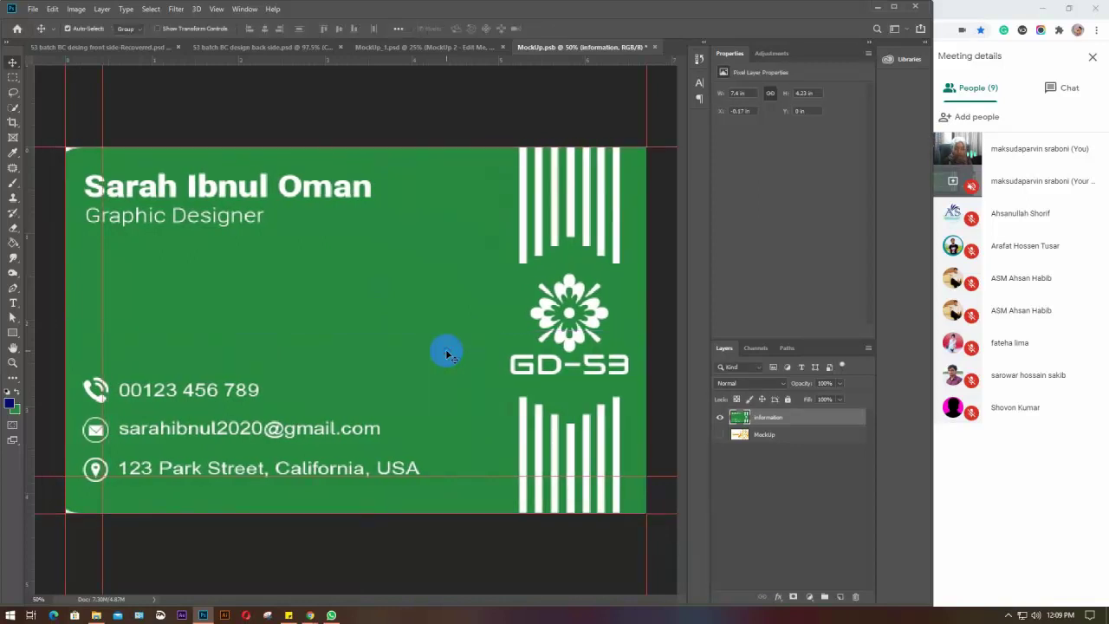
pyautogui.hotkey('ctrl', 's')
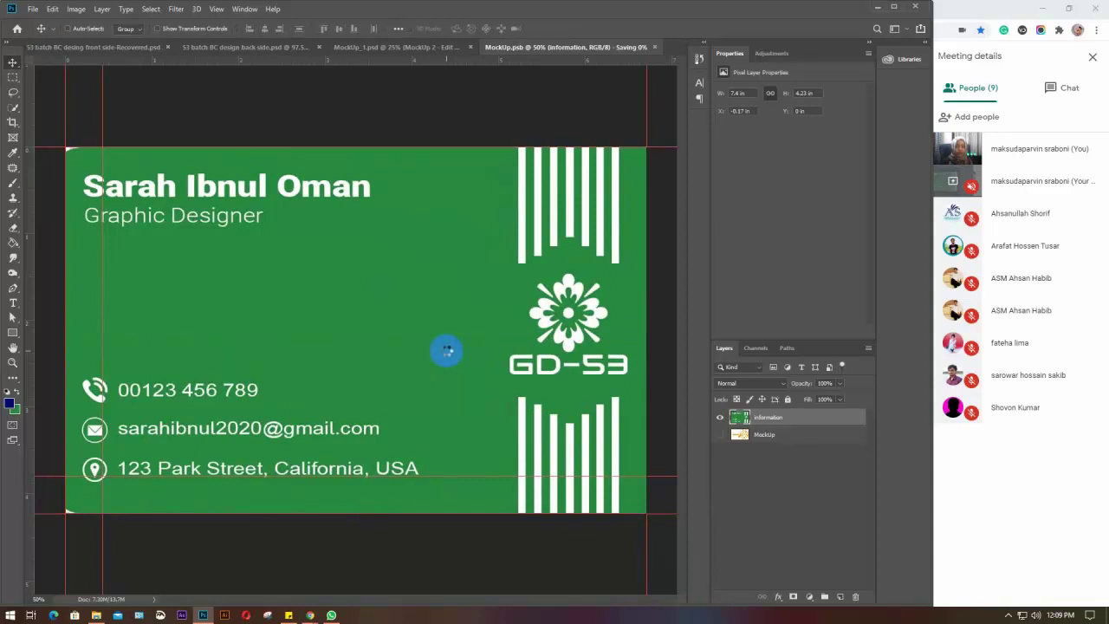
pyautogui.click(656, 50)
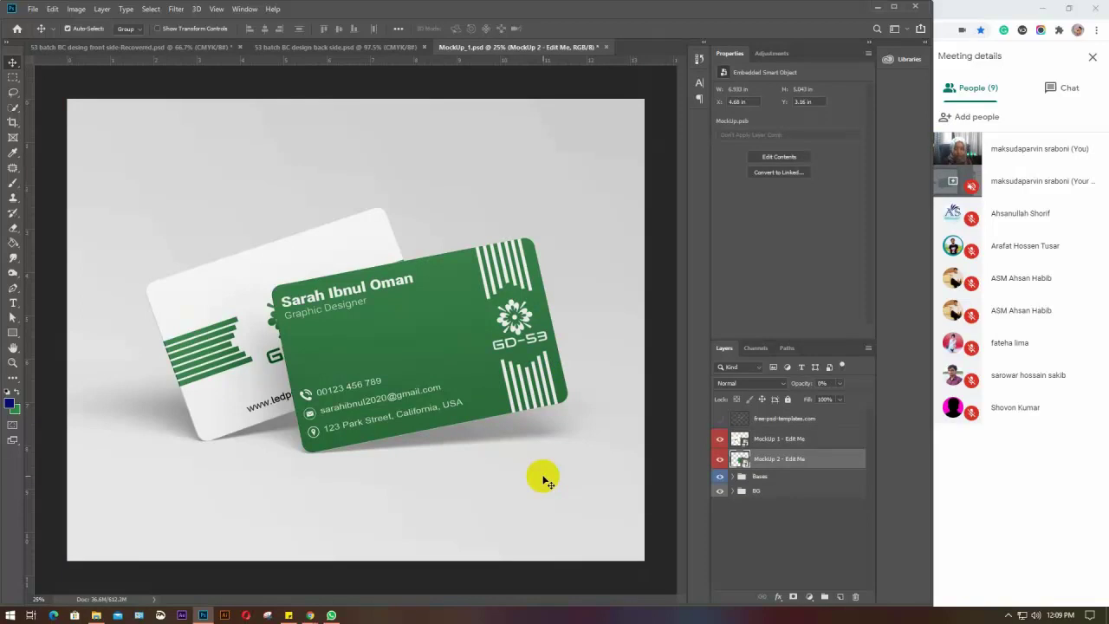
# Check the front design, select the front card in MockUp_1.psd, and choose File > Save As
pyautogui.click(100, 48)
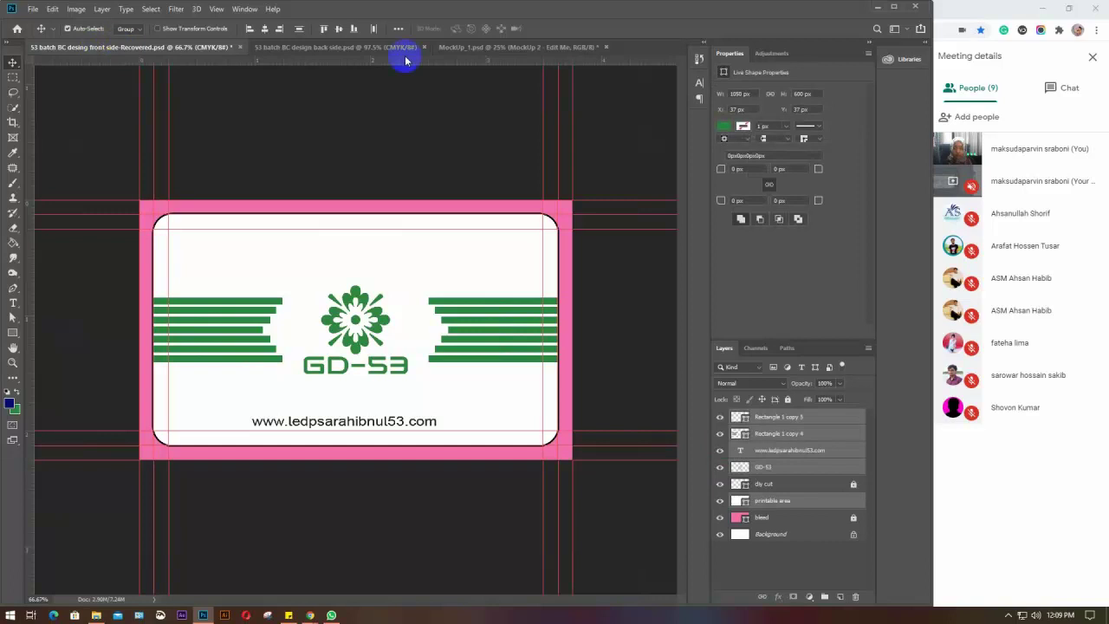
pyautogui.click(452, 47)
pyautogui.click(388, 333)
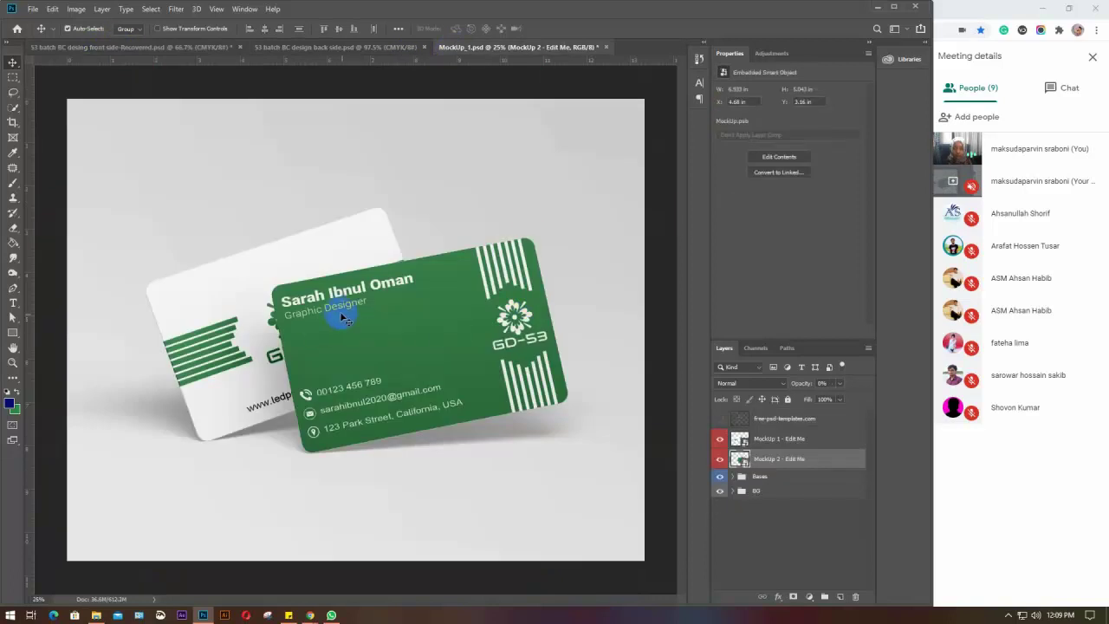
pyautogui.click(403, 321)
pyautogui.click(404, 339)
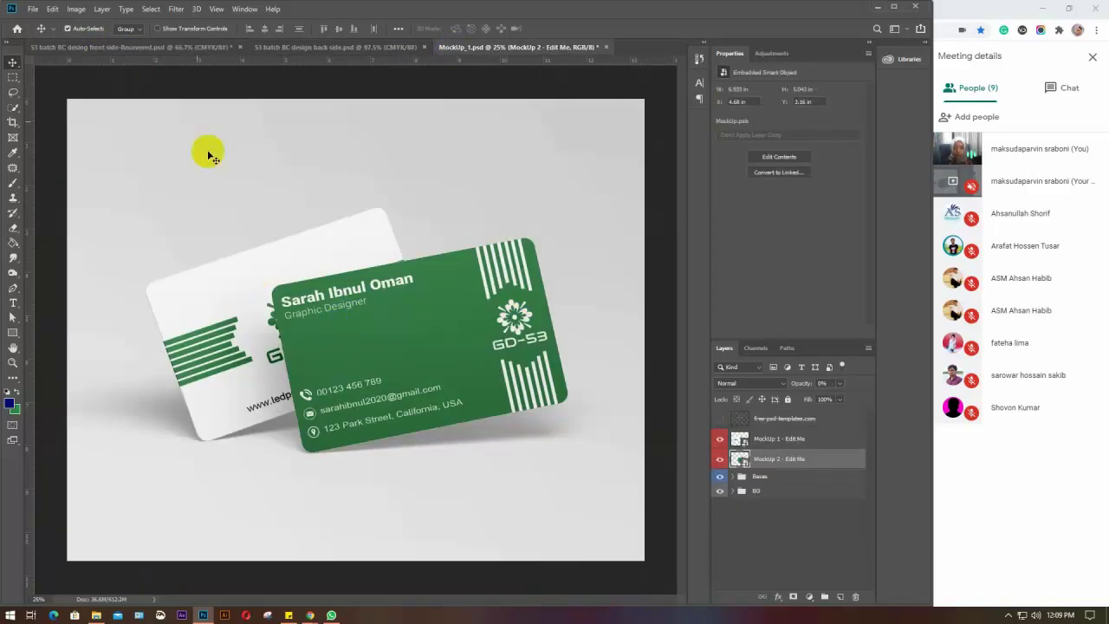
pyautogui.click(32, 9)
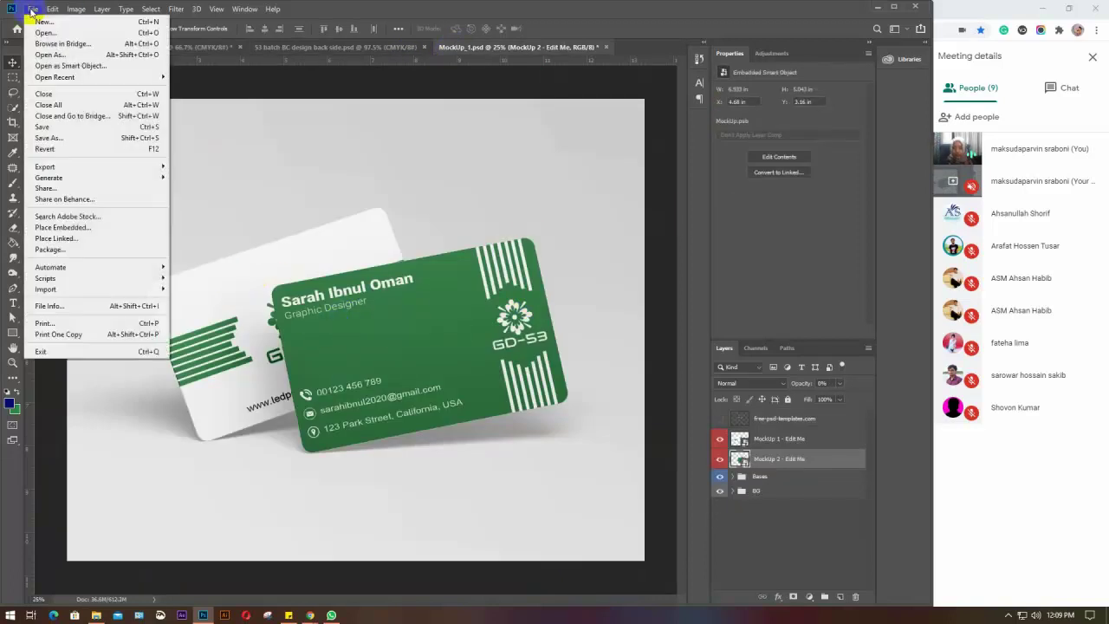
pyautogui.click(58, 138)
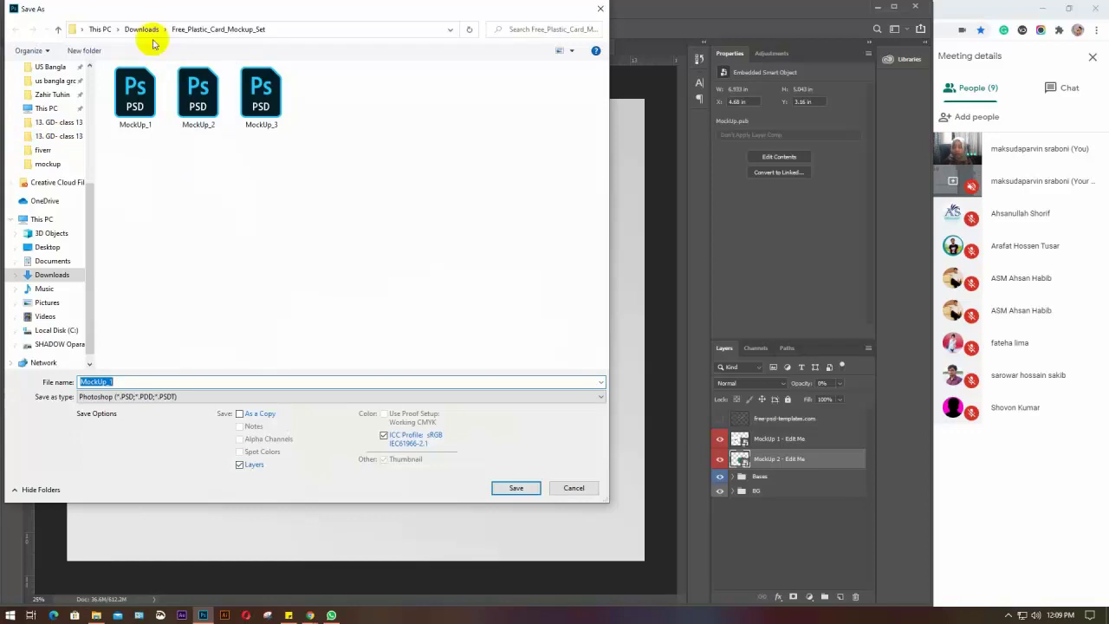
# Save the card mockup to the Desktop as '53 batch 1'
pyautogui.scroll(2, 48, 95)
pyautogui.scroll(3, 50, 98)
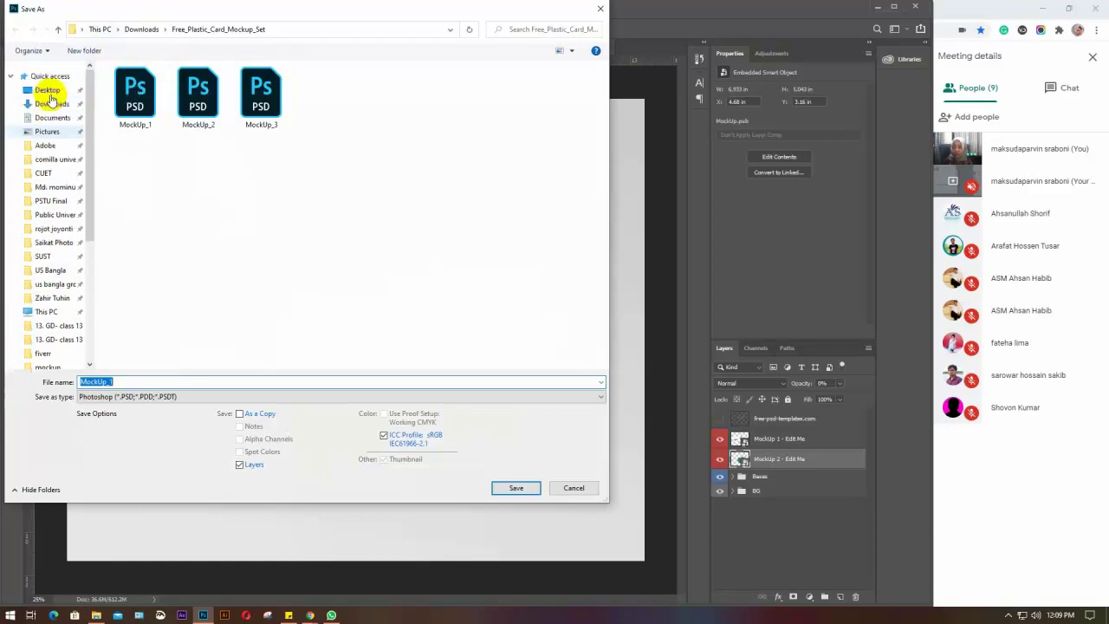
pyautogui.click(47, 91)
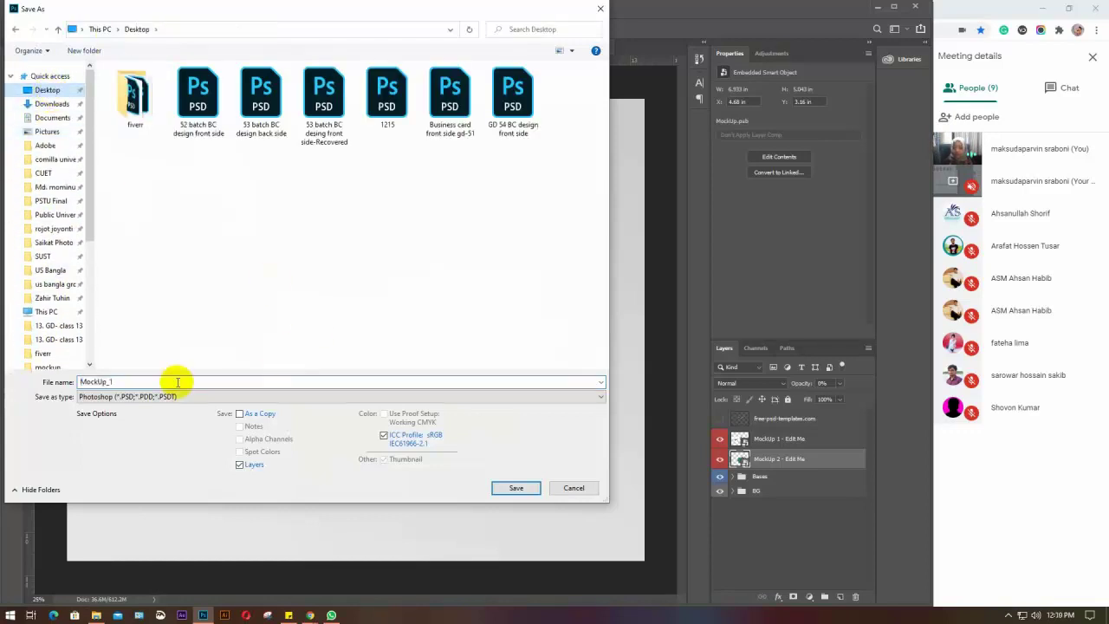
pyautogui.doubleClick(146, 381)
pyautogui.write('53 batch')
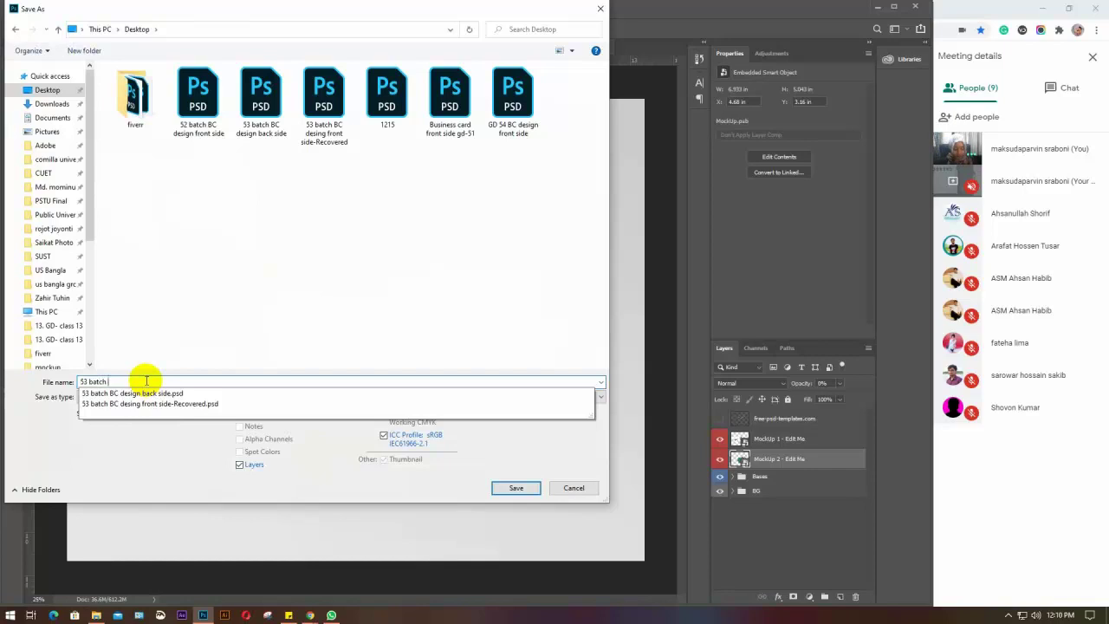
pyautogui.write('1')
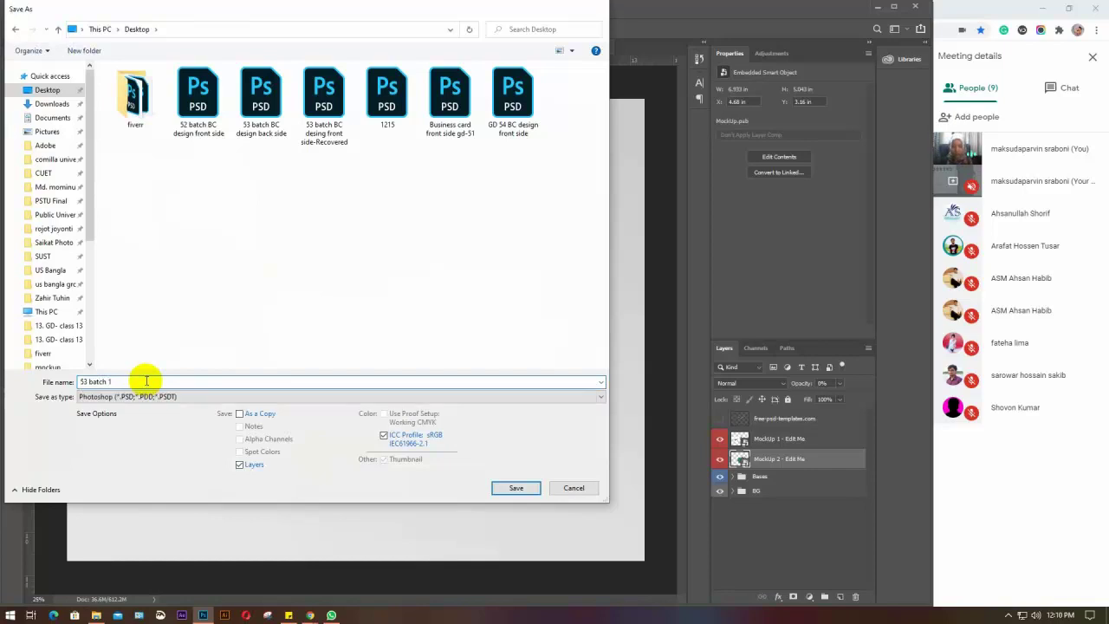
pyautogui.press('Return')
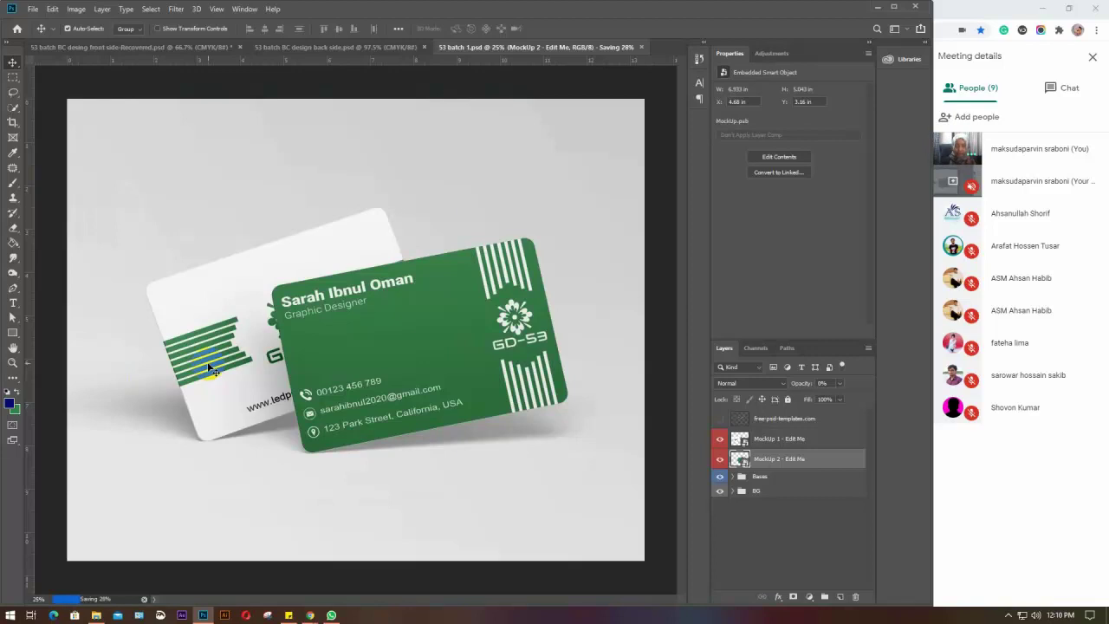
# Undo and redo to compare the placeholder with the green front card, keeping the green design
pyautogui.press('ctrl')
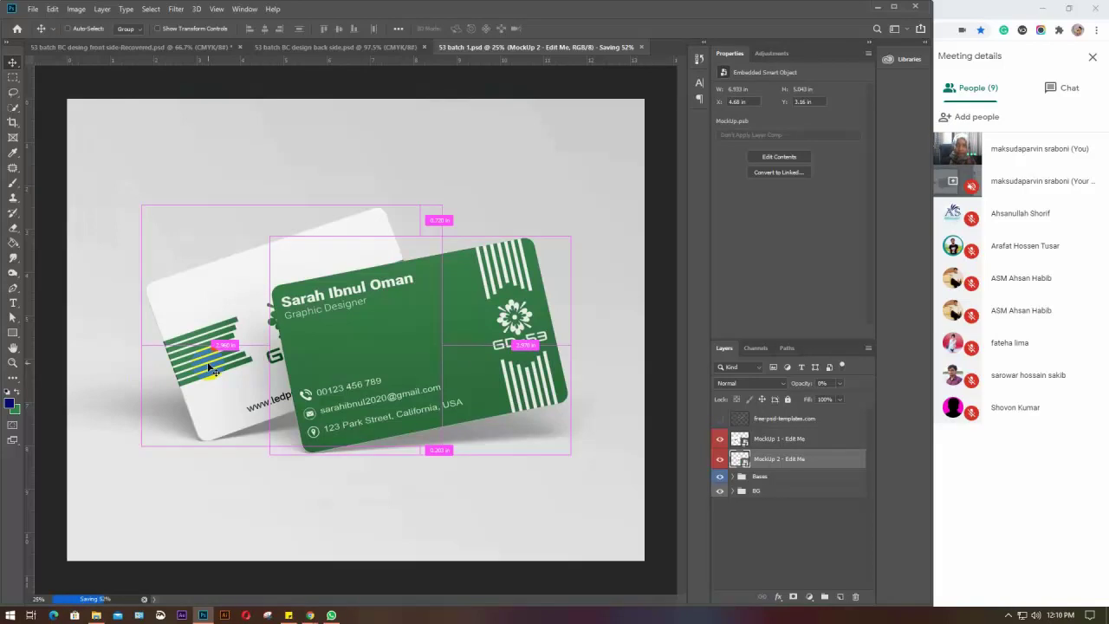
pyautogui.hotkey('ctrl', 'z')
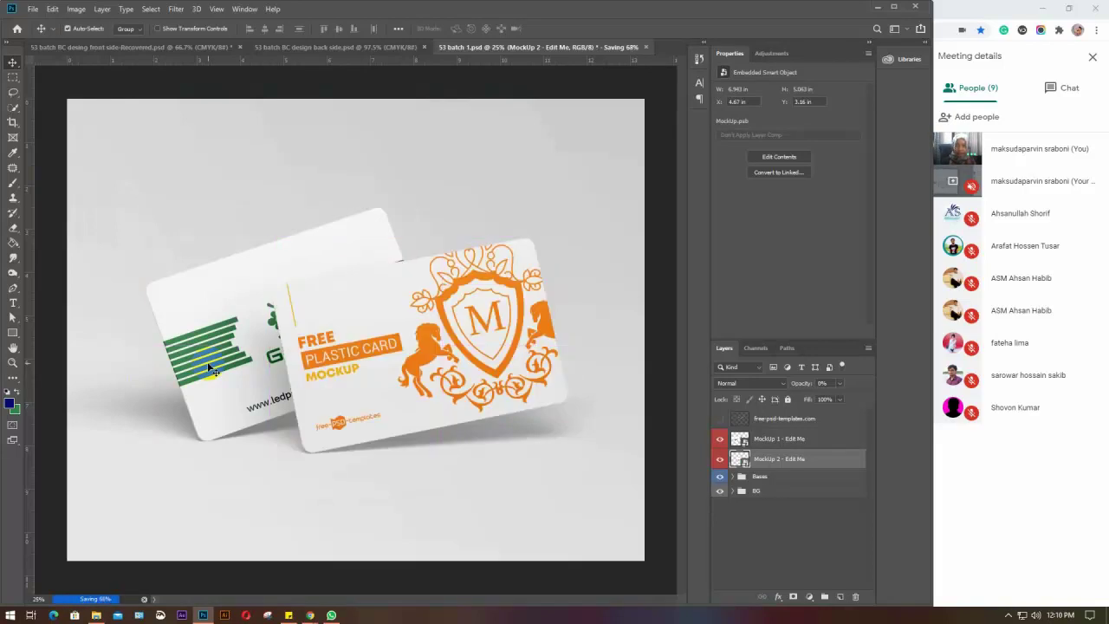
pyautogui.press('ctrl')
pyautogui.hotkey('ctrl', 'shift', 'z')
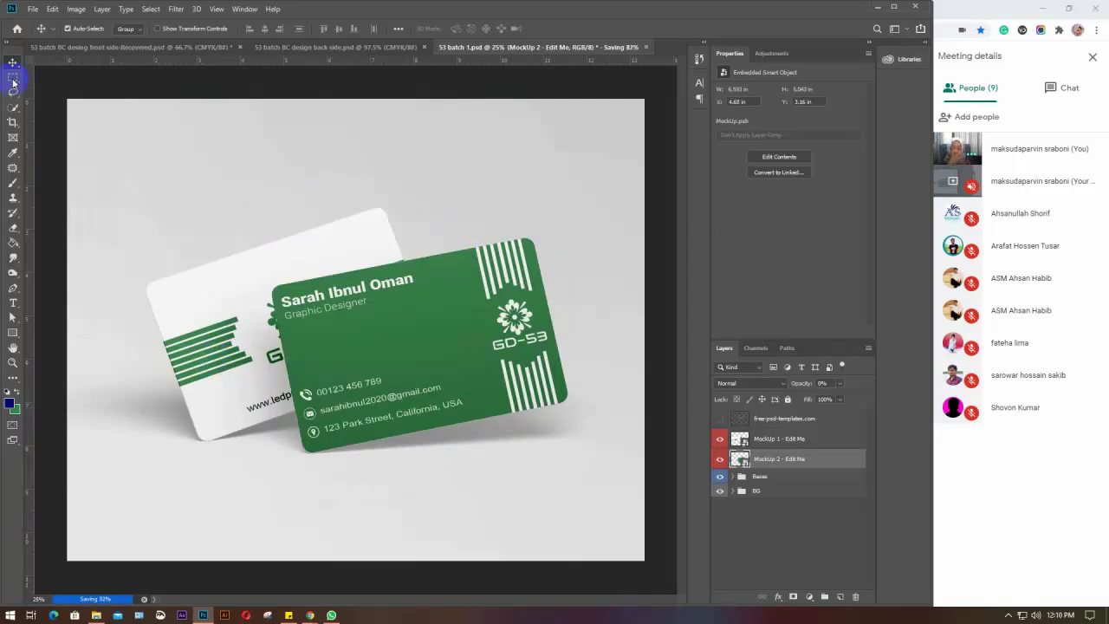
# Try a save command from the File menu, dismiss the error, and reopen the File menu
pyautogui.click(33, 10)
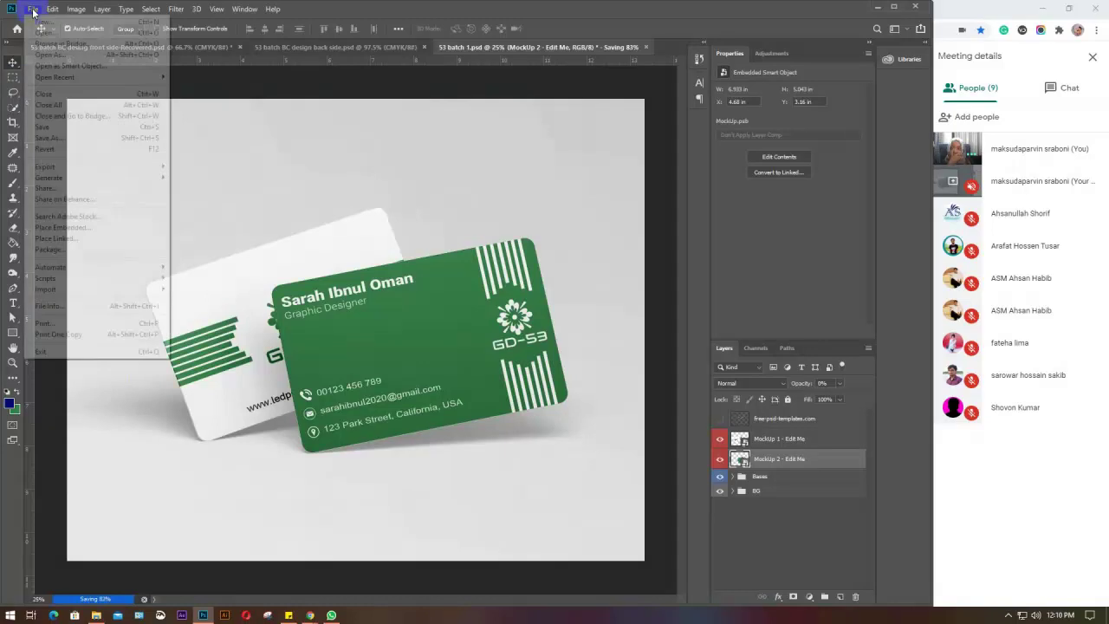
pyautogui.click(52, 136)
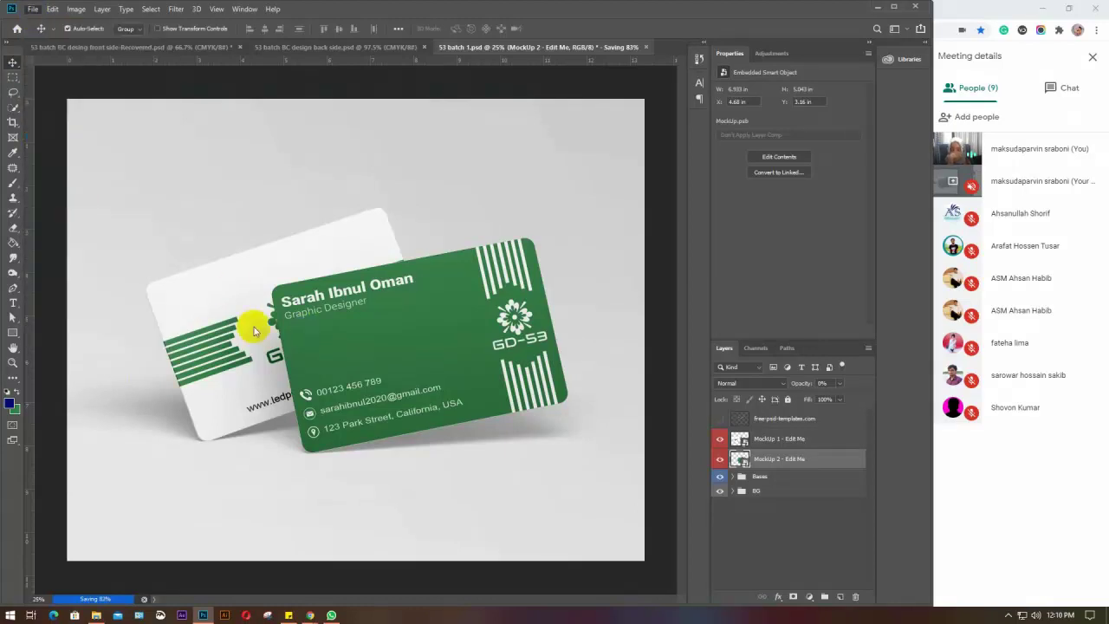
pyautogui.click(465, 238)
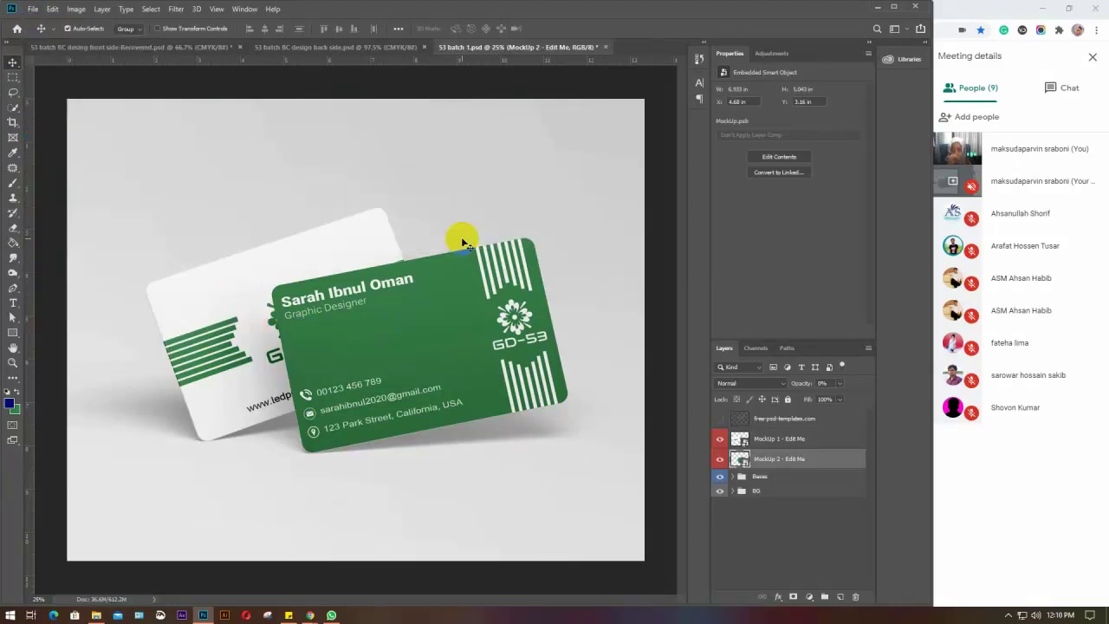
pyautogui.click(35, 8)
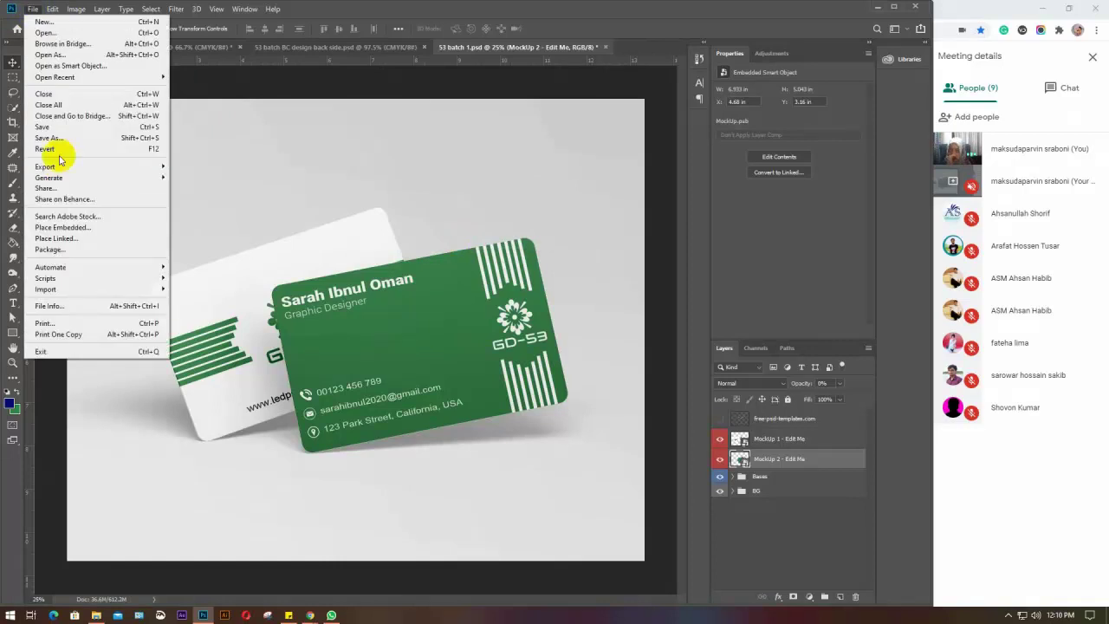
# Start Save As to the Desktop and open the file format list to choose JPEG
pyautogui.click(54, 138)
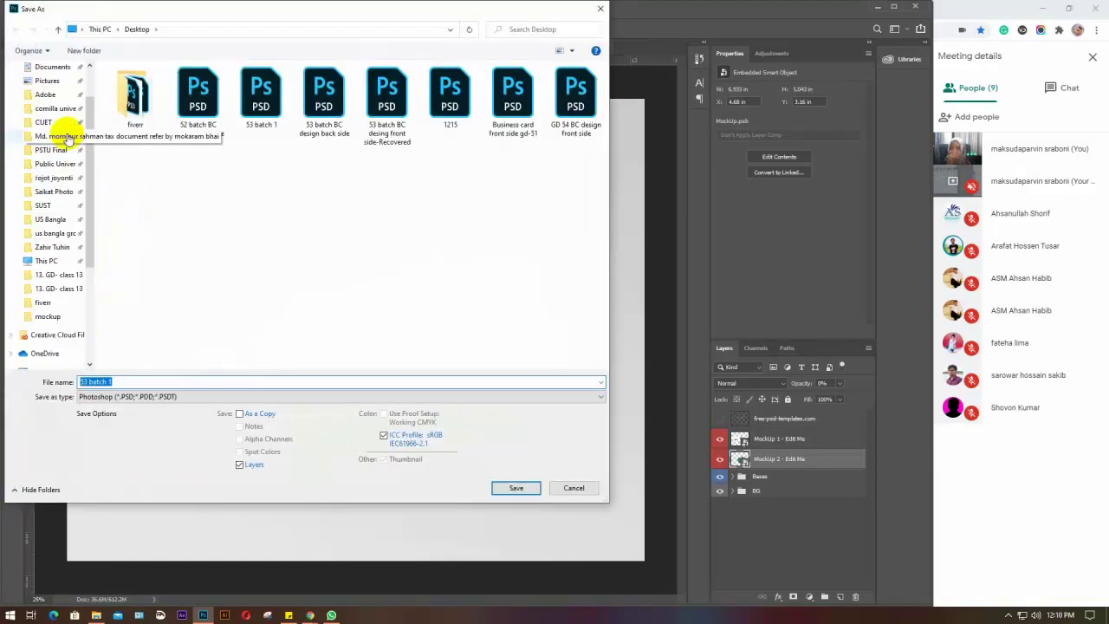
pyautogui.scroll(3, 69, 136)
pyautogui.click(48, 90)
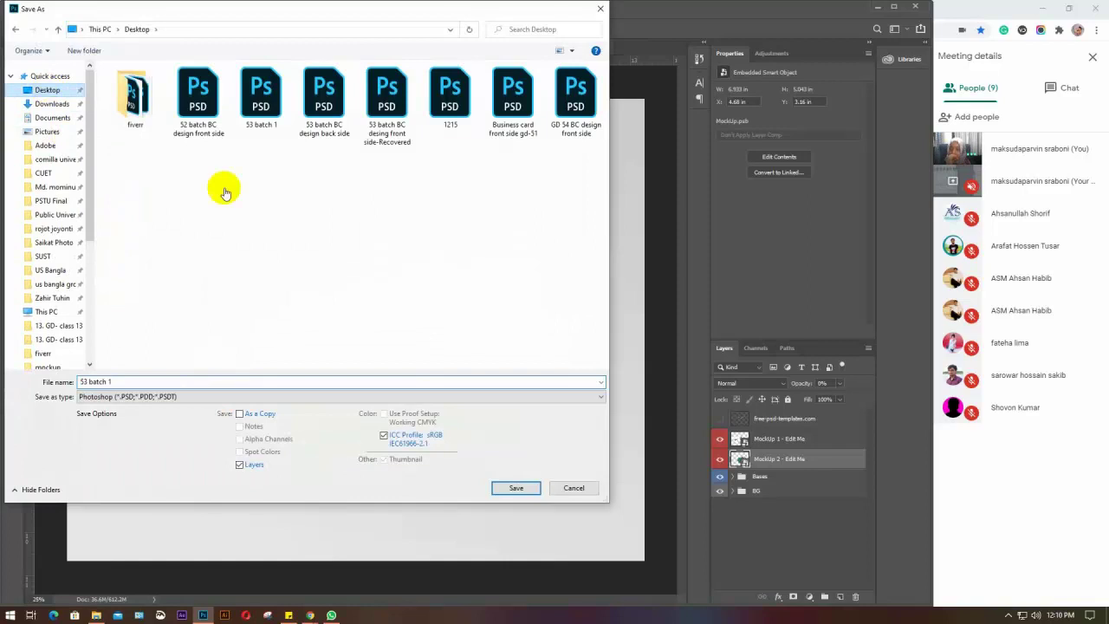
pyautogui.click(173, 396)
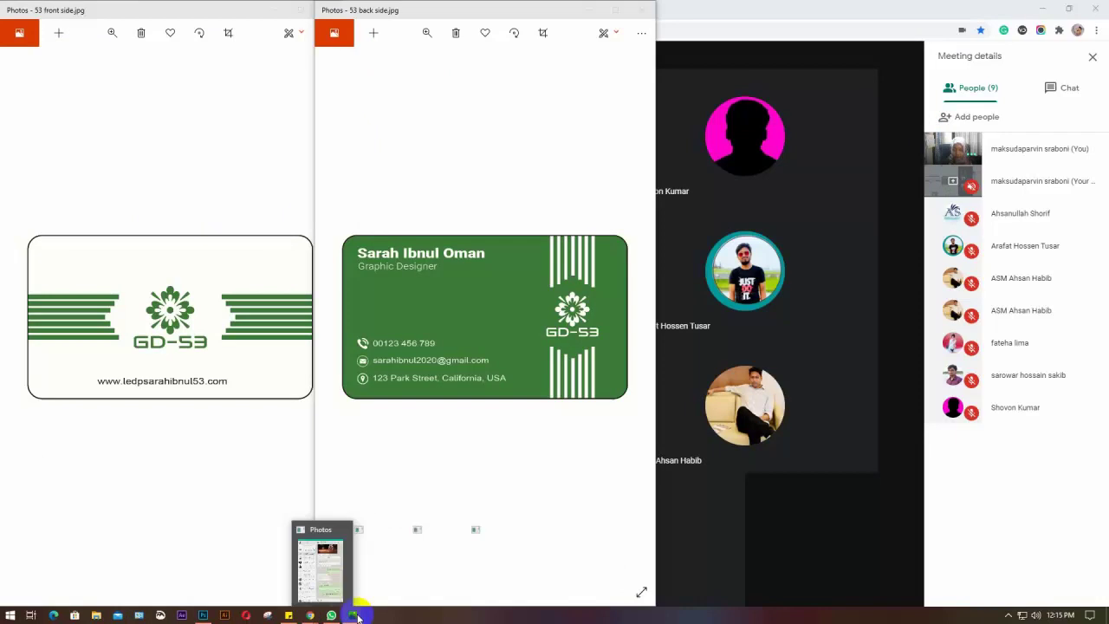
# Bring the 53 batch 2 preview forward in Photos and widen its window
pyautogui.moveTo(356, 617)
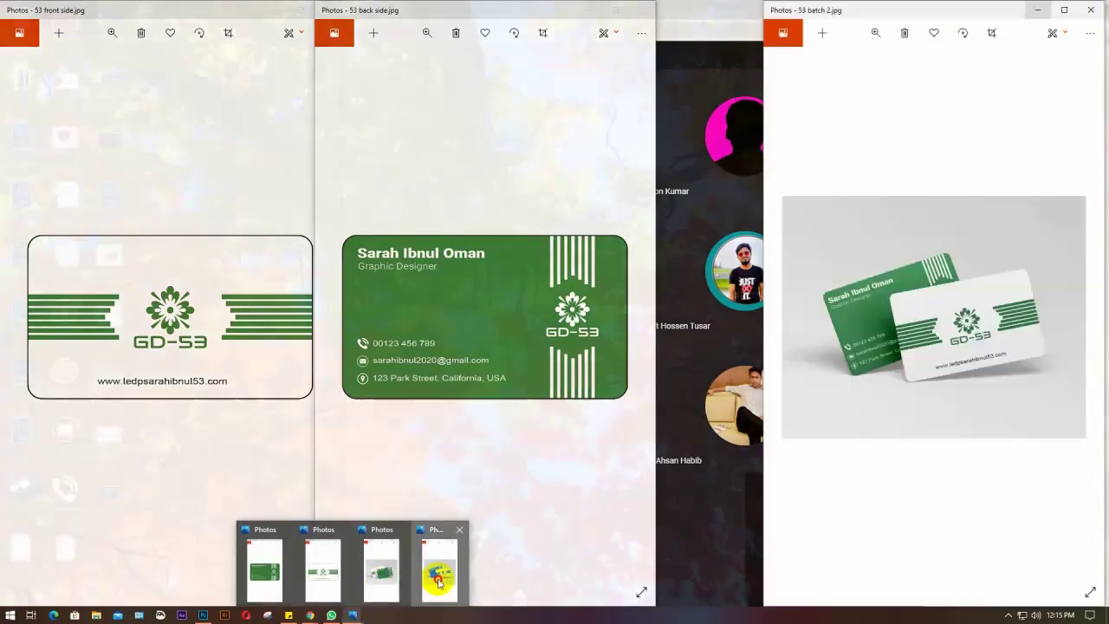
pyautogui.click(382, 569)
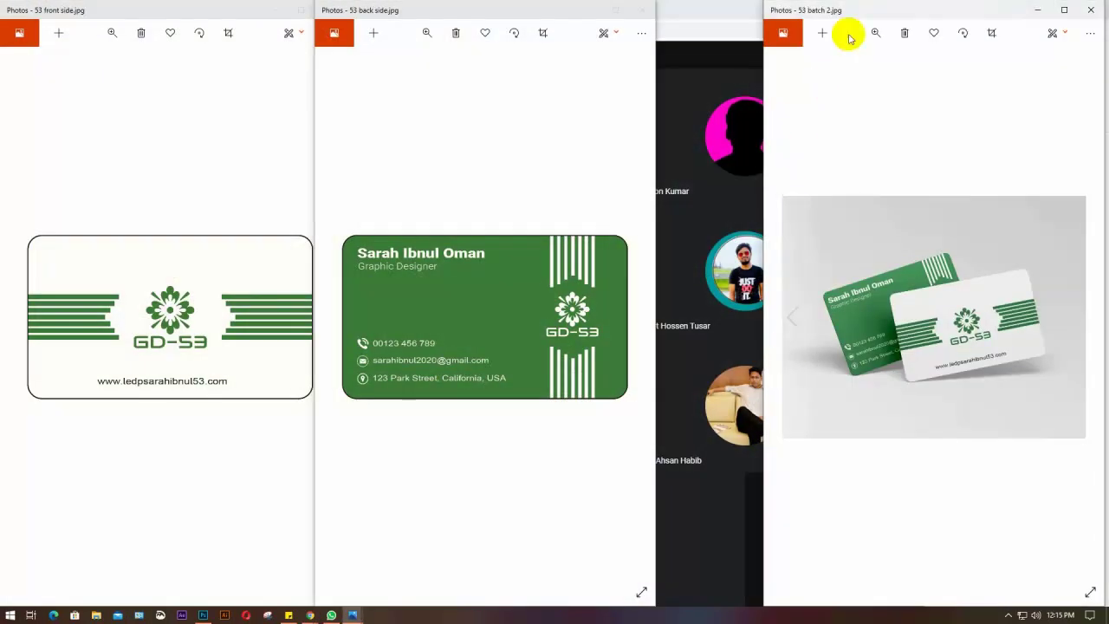
pyautogui.moveTo(765, 3); pyautogui.dragTo(564, 4)
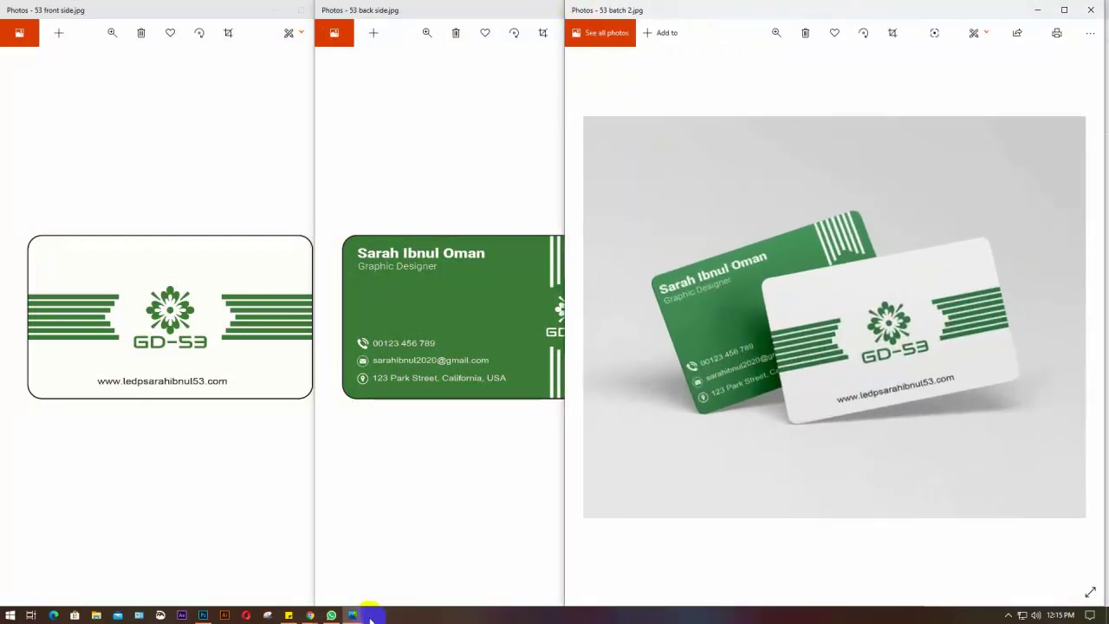
# Bring up the 53 batch 1 preview, move it left, and widen it beside batch 2
pyautogui.moveTo(352, 615)
pyautogui.click(374, 572)
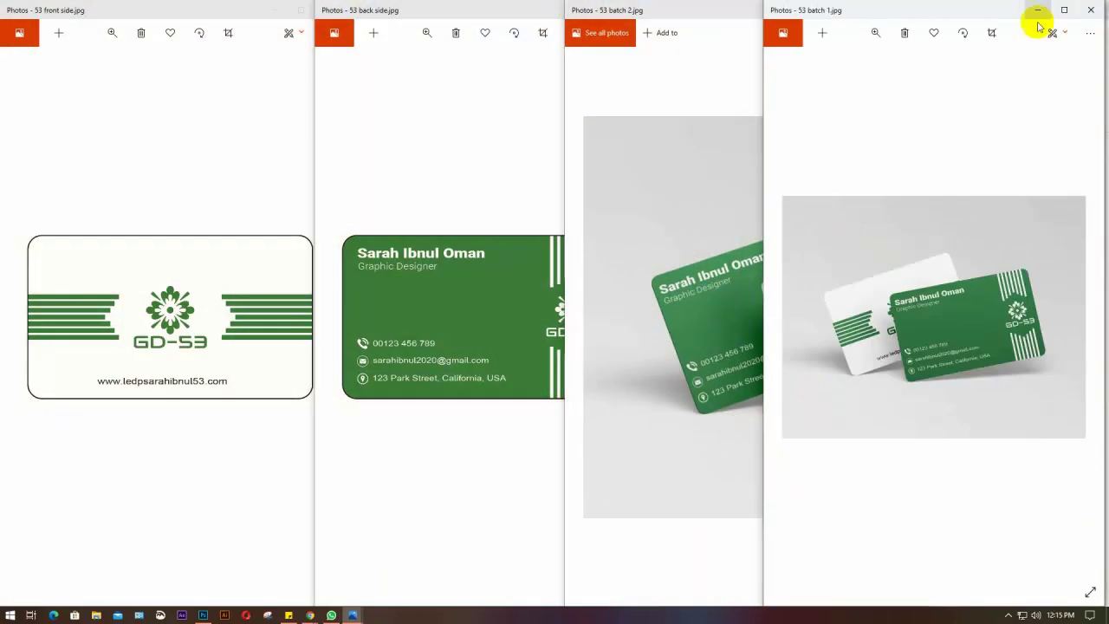
pyautogui.moveTo(976, 10); pyautogui.dragTo(220, 12)
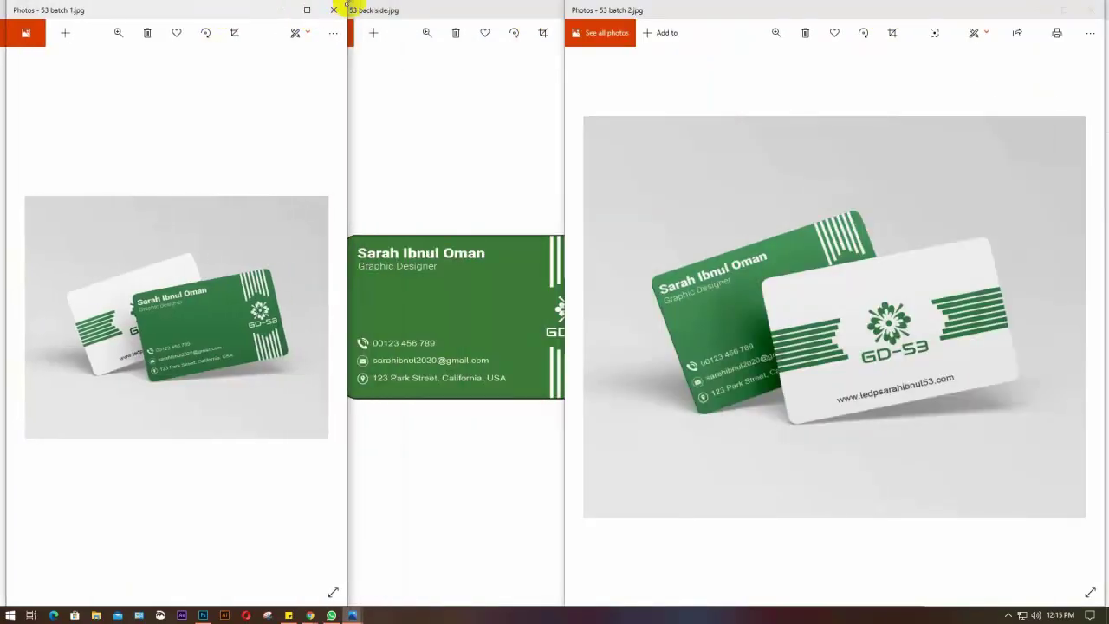
pyautogui.moveTo(346, 5); pyautogui.dragTo(555, 3)
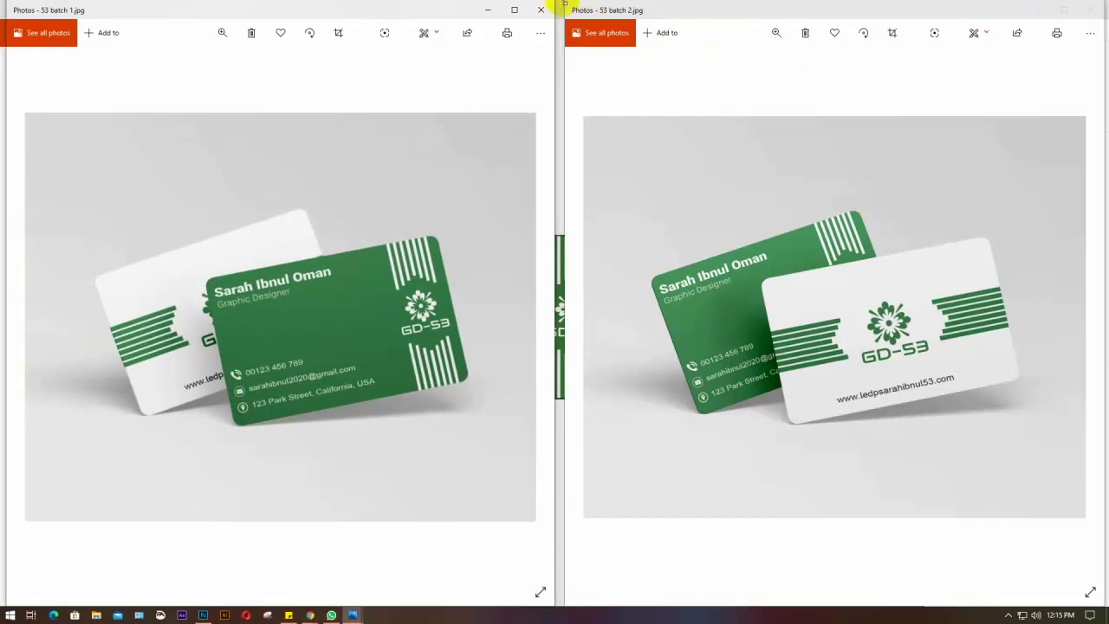
# Bring the batch 2 mockup preview to the front and widen it slightly
pyautogui.click(676, 9)
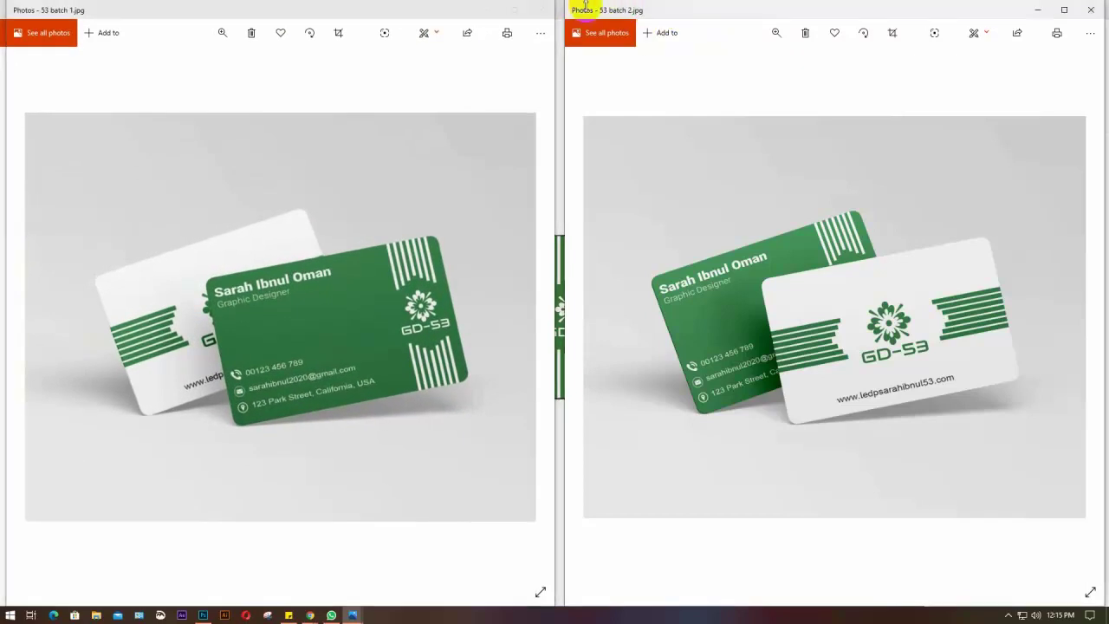
pyautogui.moveTo(564, 4); pyautogui.dragTo(536, 5)
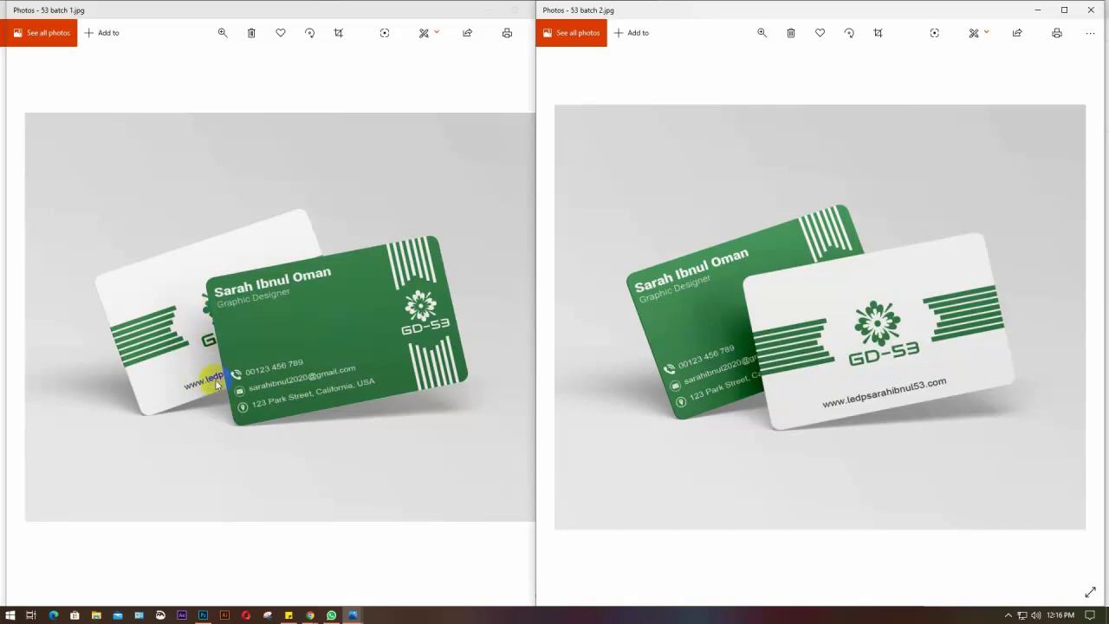
pyautogui.moveTo(846, 333)
pyautogui.mouseDown()
pyautogui.moveTo(694, 293)
pyautogui.moveTo(788, 357)
pyautogui.moveTo(706, 368)
pyautogui.moveTo(753, 376)
pyautogui.mouseUp()
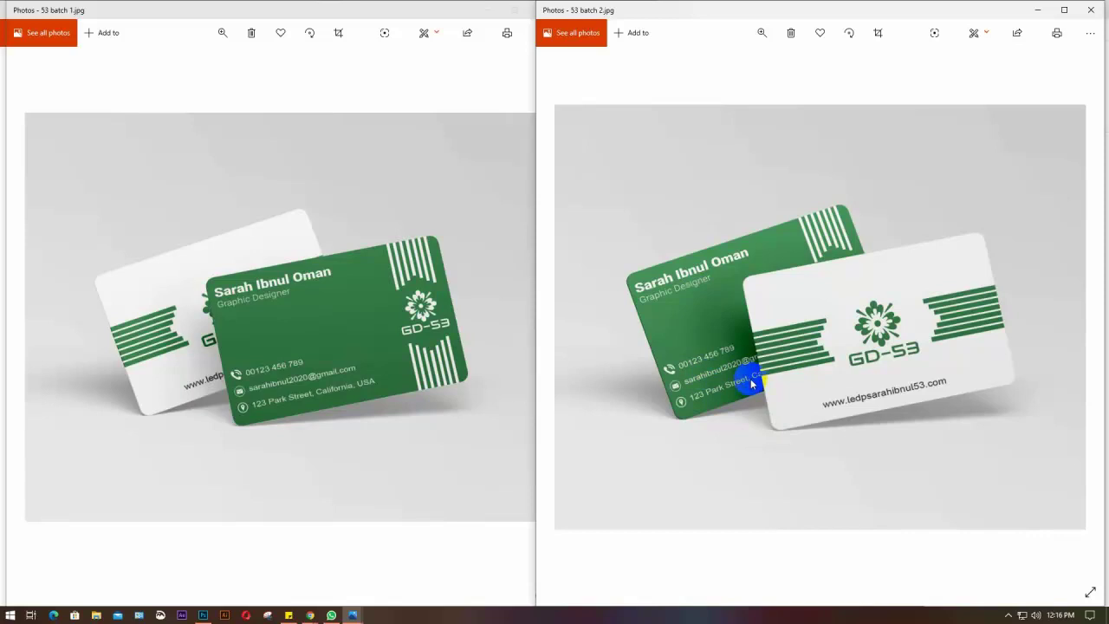
pyautogui.moveTo(752, 383)
pyautogui.mouseDown()
pyautogui.moveTo(742, 383)
pyautogui.moveTo(722, 276)
pyautogui.moveTo(724, 409)
pyautogui.moveTo(772, 300)
pyautogui.moveTo(804, 362)
pyautogui.mouseUp()
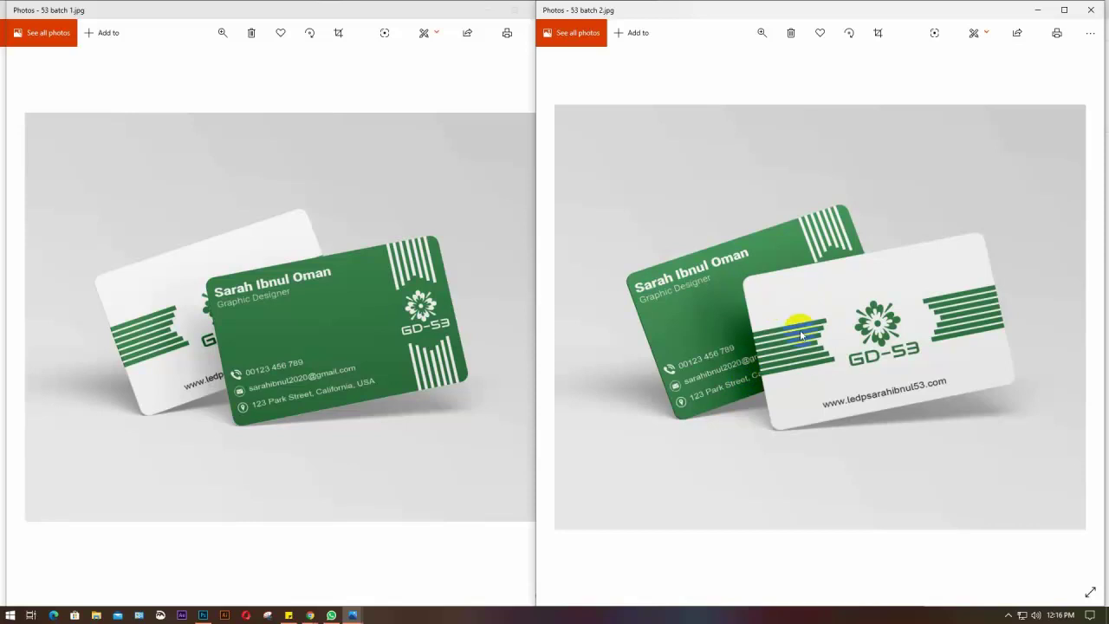
# Compare the two card mockups, then restore the batch 1 preview to a floating window
pyautogui.moveTo(799, 332)
pyautogui.mouseDown()
pyautogui.moveTo(186, 359)
pyautogui.moveTo(185, 384)
pyautogui.moveTo(217, 381)
pyautogui.moveTo(181, 314)
pyautogui.moveTo(196, 344)
pyautogui.mouseUp()
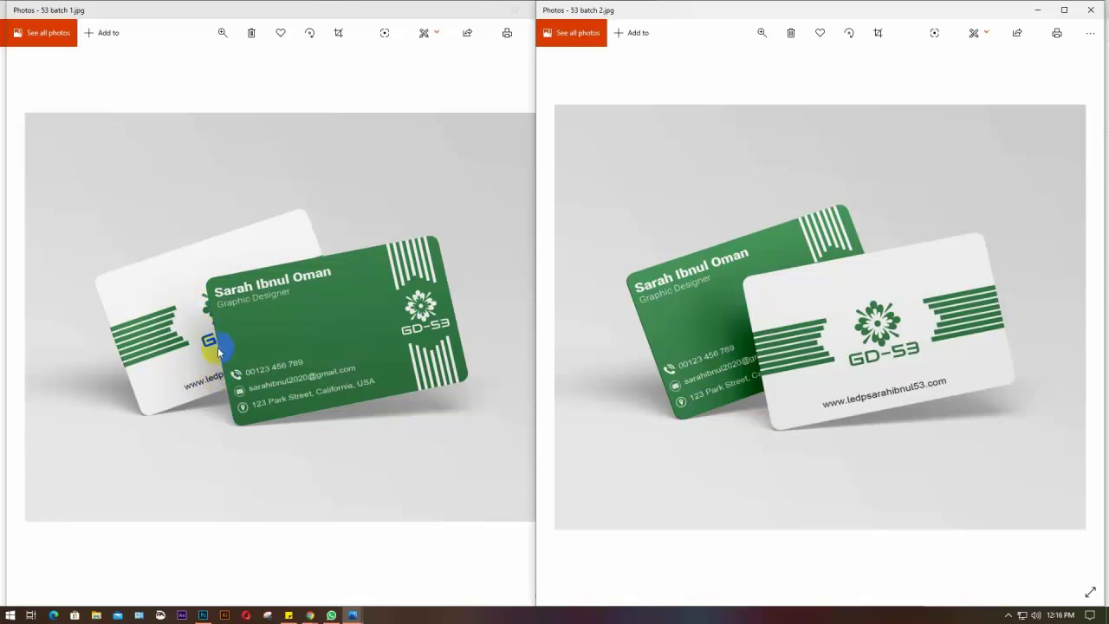
pyautogui.moveTo(180, 278); pyautogui.dragTo(175, 339)
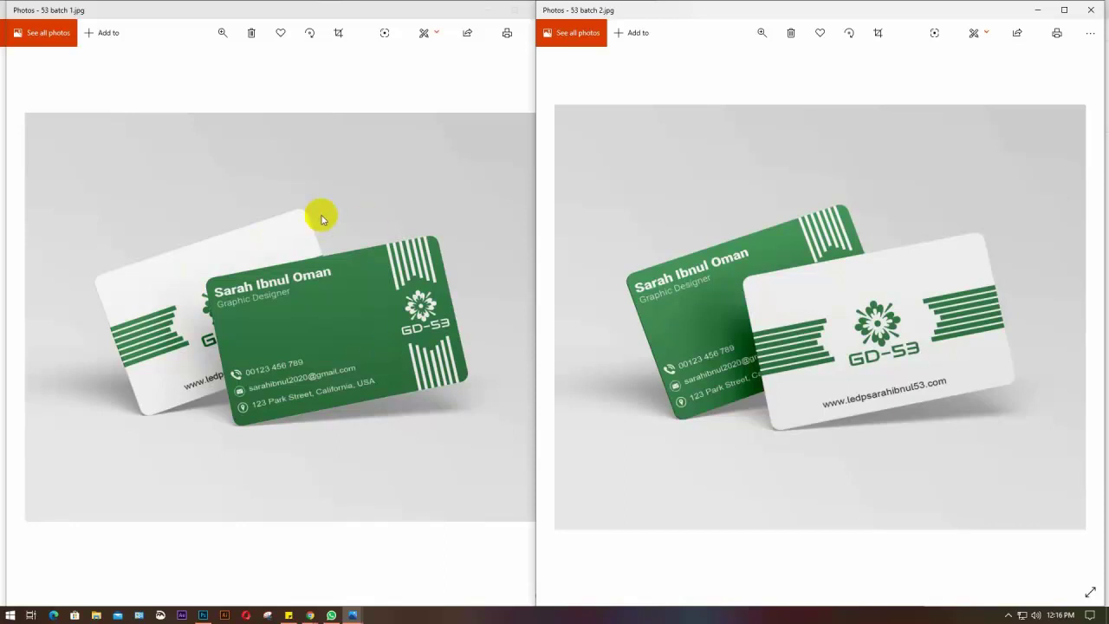
pyautogui.moveTo(239, 266)
pyautogui.mouseDown()
pyautogui.moveTo(227, 341)
pyautogui.moveTo(278, 363)
pyautogui.moveTo(277, 419)
pyautogui.moveTo(268, 357)
pyautogui.moveTo(498, 413)
pyautogui.mouseUp()
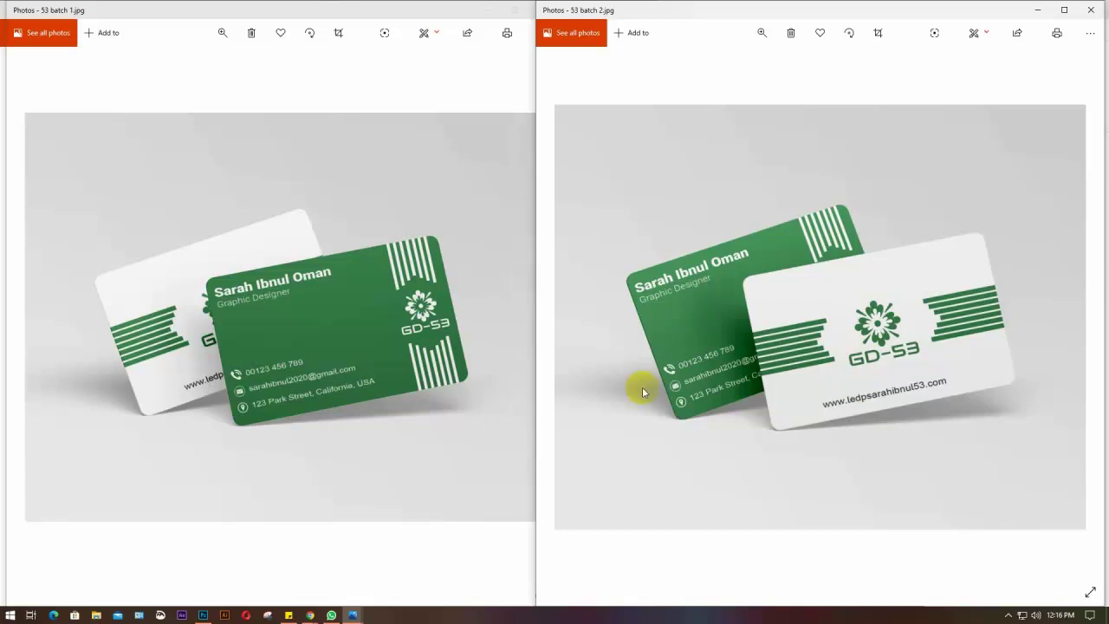
pyautogui.moveTo(366, 292)
pyautogui.mouseDown()
pyautogui.moveTo(721, 390)
pyautogui.moveTo(713, 304)
pyautogui.moveTo(788, 328)
pyautogui.mouseUp()
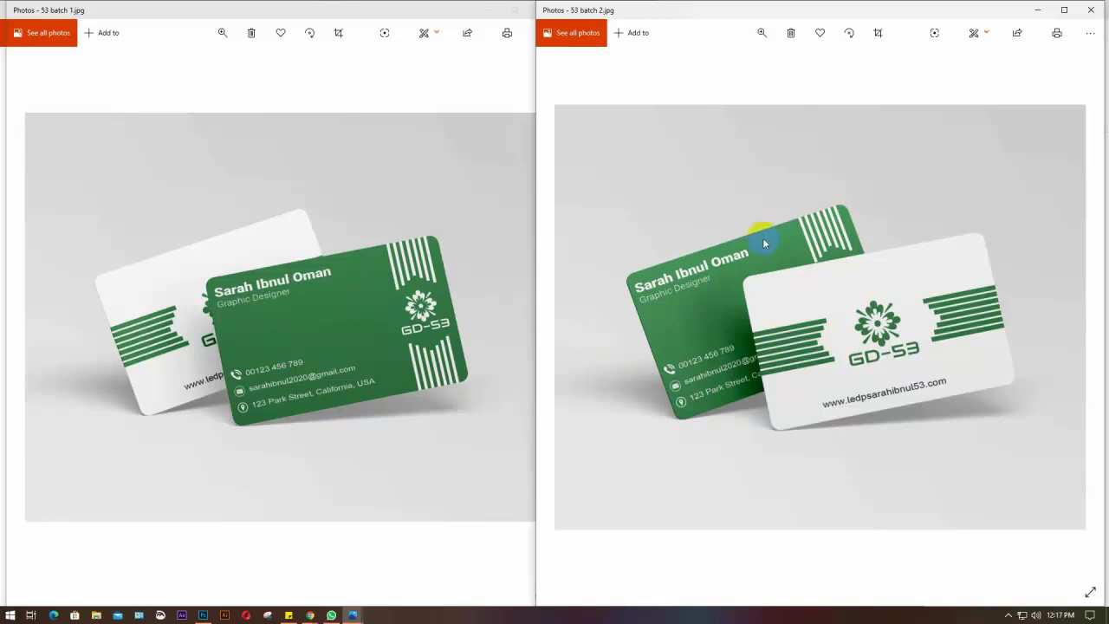
pyautogui.moveTo(764, 244); pyautogui.dragTo(746, 297)
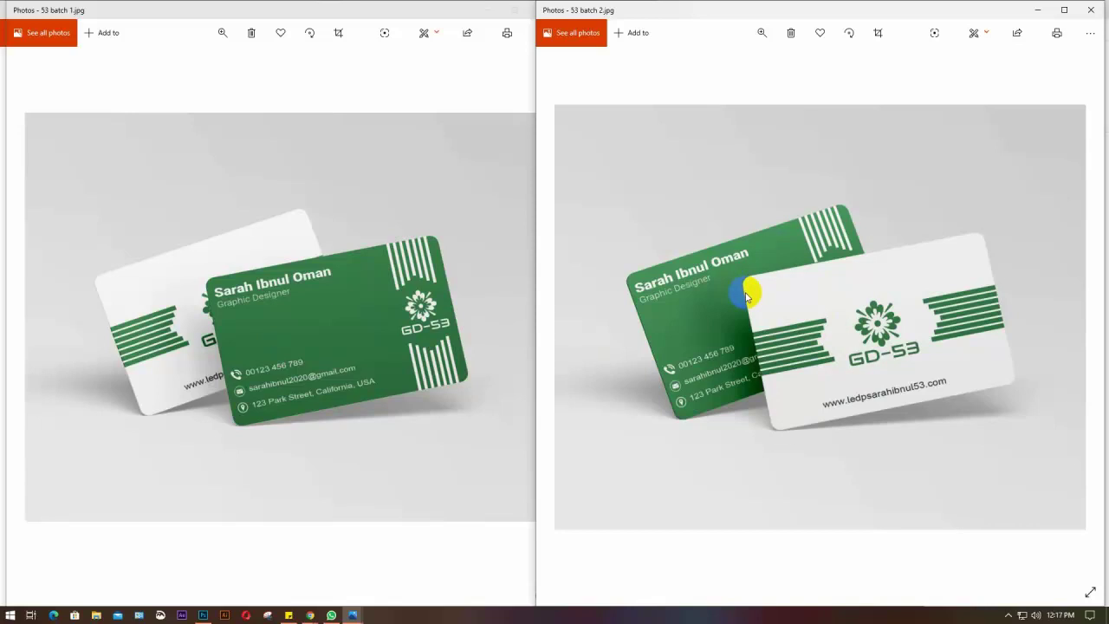
pyautogui.moveTo(746, 297); pyautogui.dragTo(721, 314)
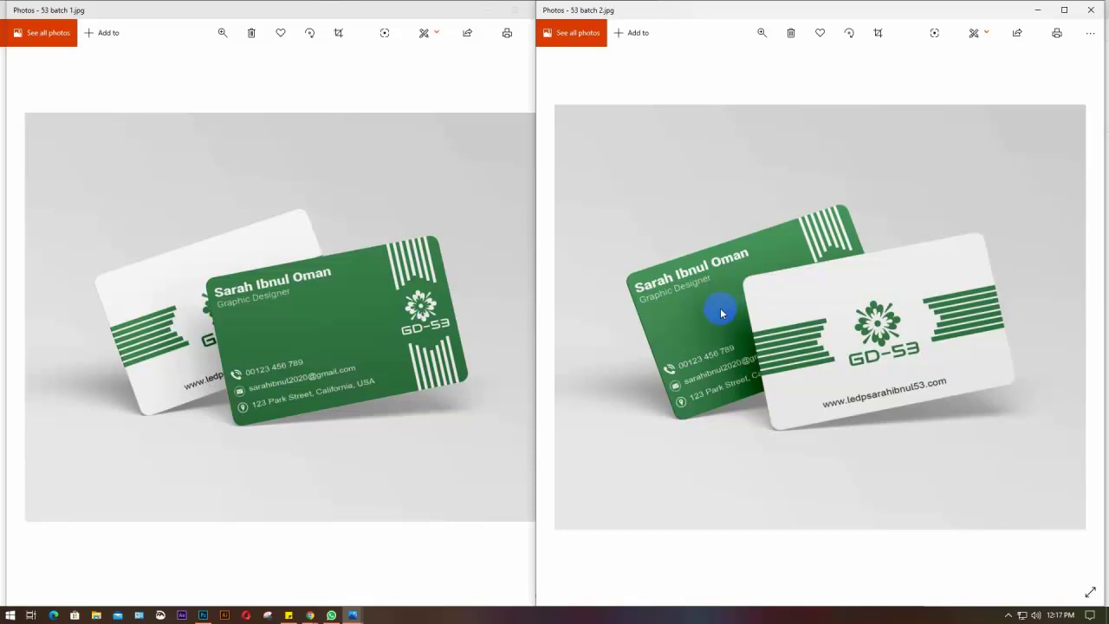
pyautogui.moveTo(721, 314)
pyautogui.mouseDown()
pyautogui.moveTo(713, 295)
pyautogui.moveTo(733, 286)
pyautogui.mouseUp()
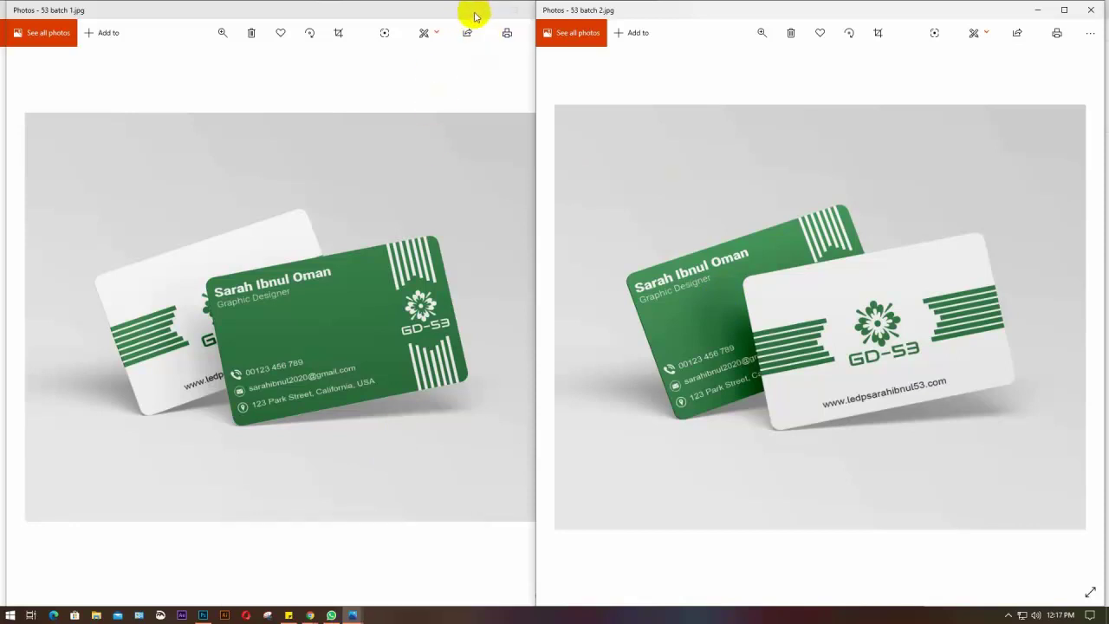
pyautogui.doubleClick(477, 11)
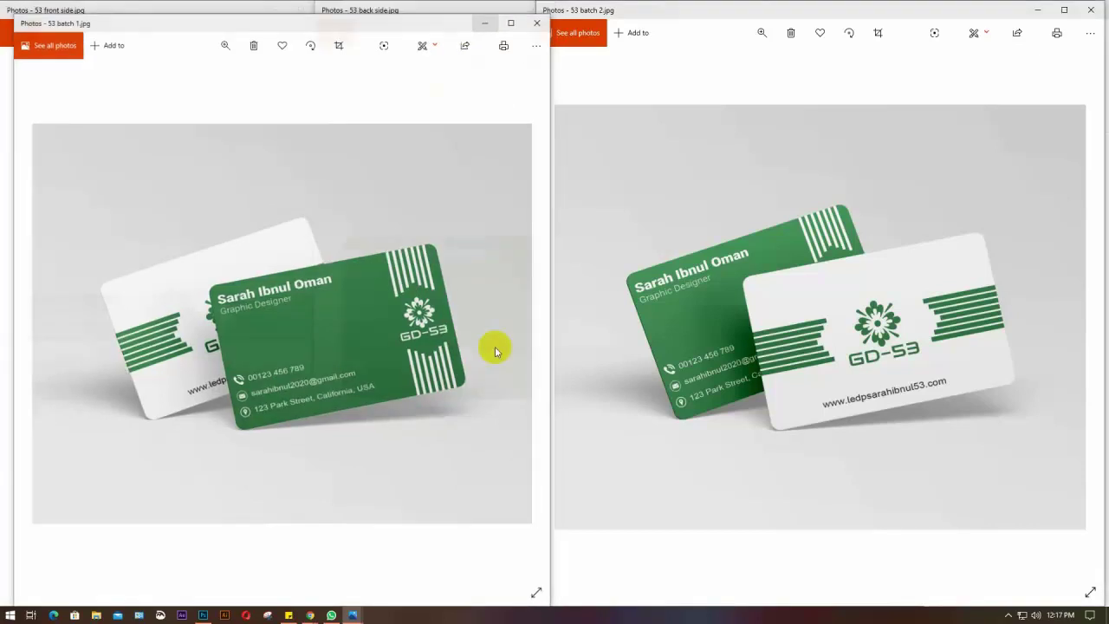
# Close the batch 1 preview, narrow batch 2, and shift the front-side card window left
pyautogui.press('super+Down')
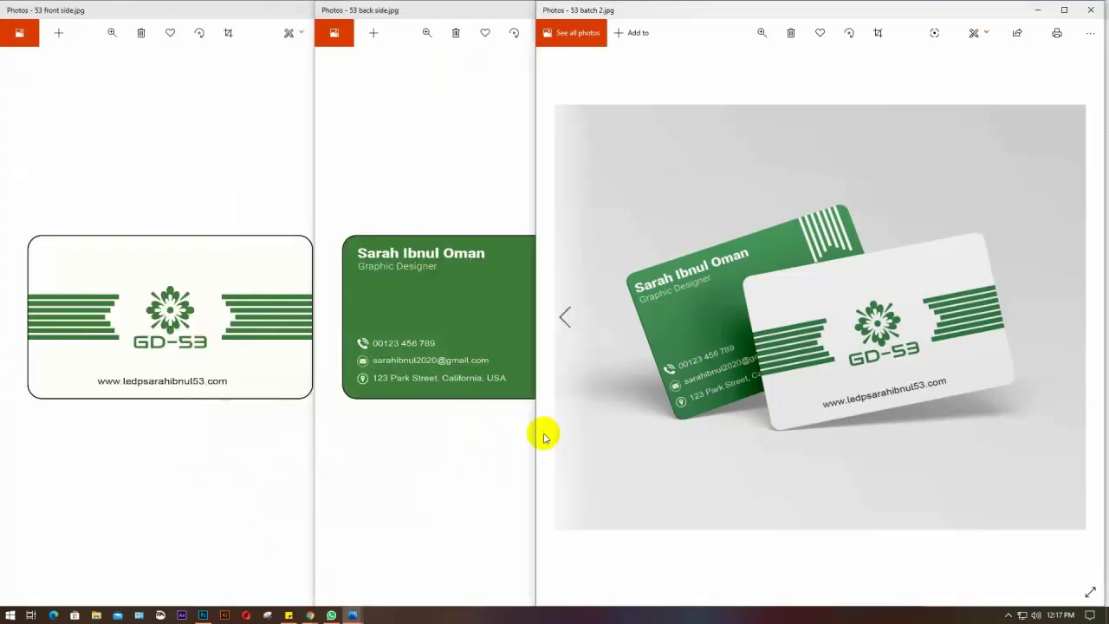
pyautogui.moveTo(535, 440); pyautogui.dragTo(639, 449)
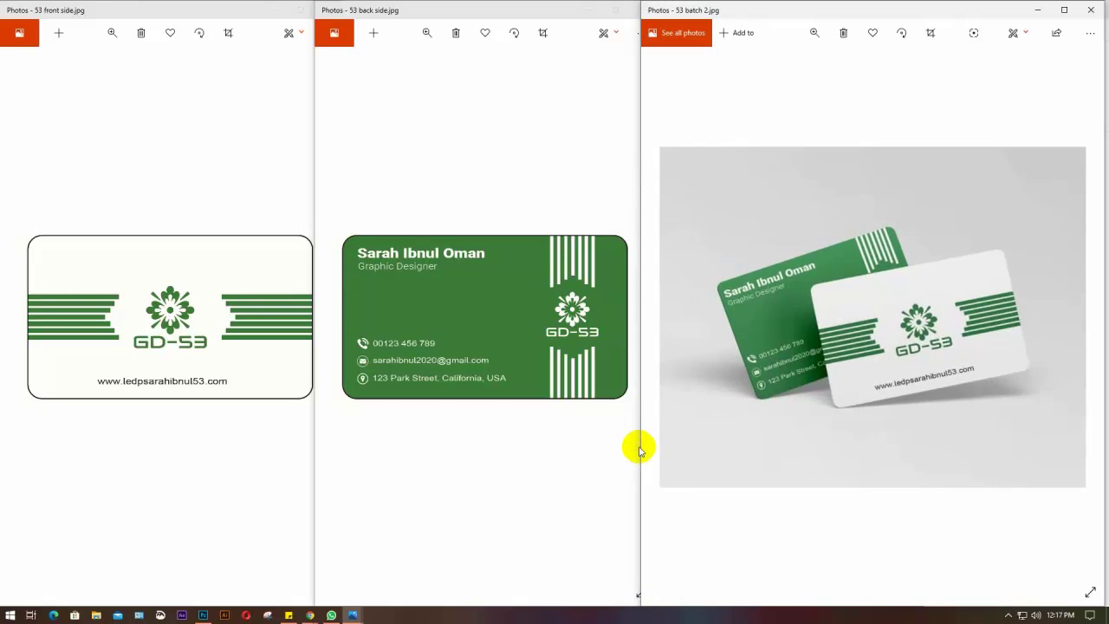
pyautogui.click(217, 458)
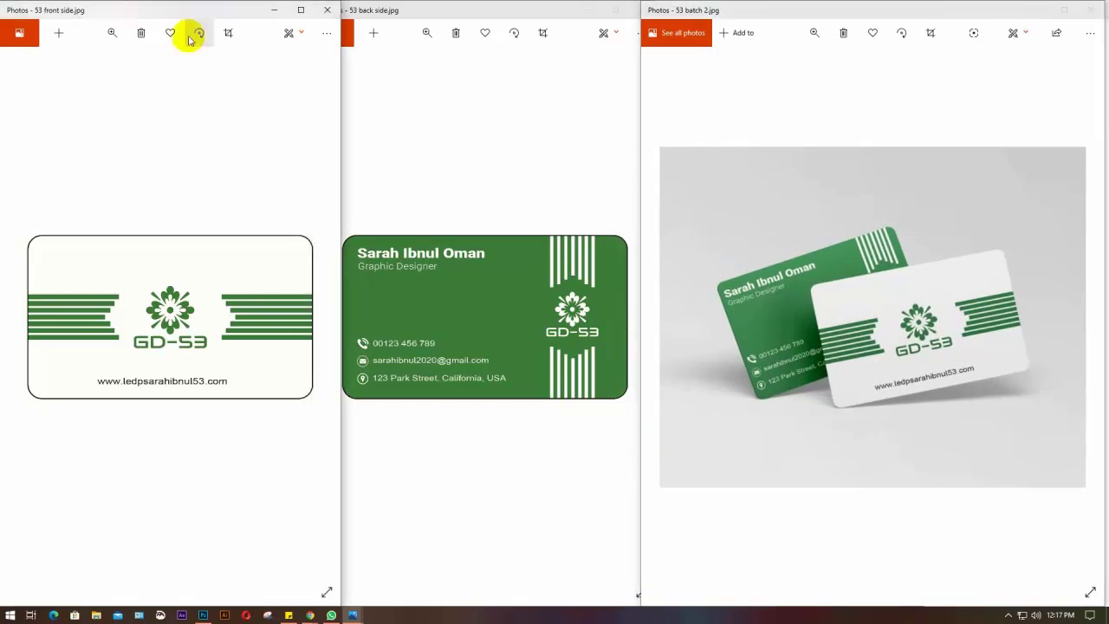
pyautogui.moveTo(168, 5); pyautogui.dragTo(159, 7)
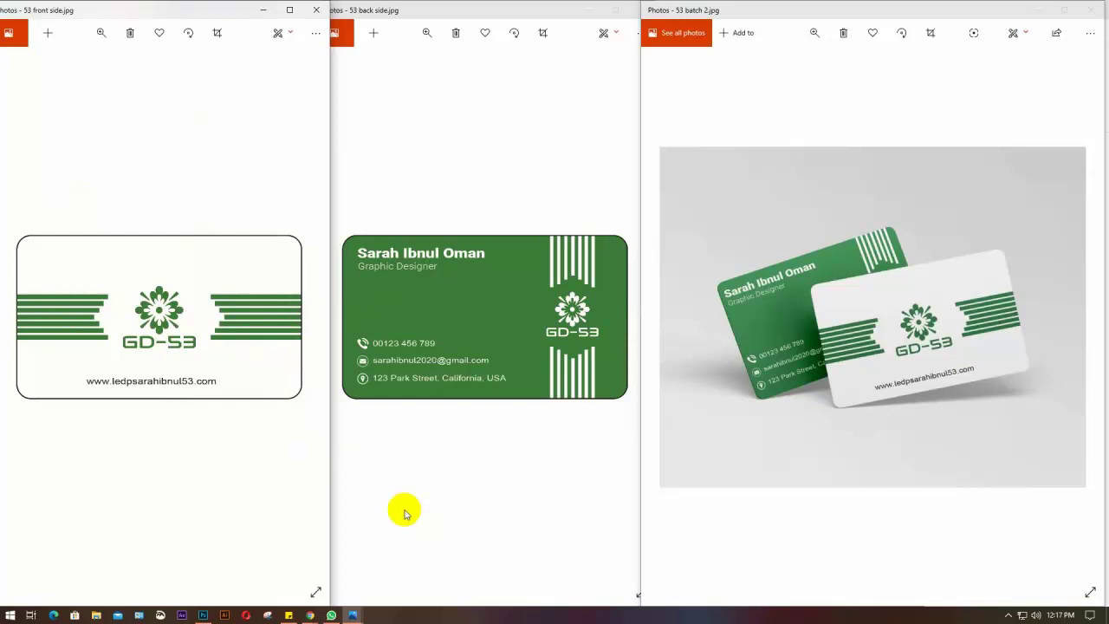
# Inspect the front, back and batch 2 card previews side by side
pyautogui.click(787, 343)
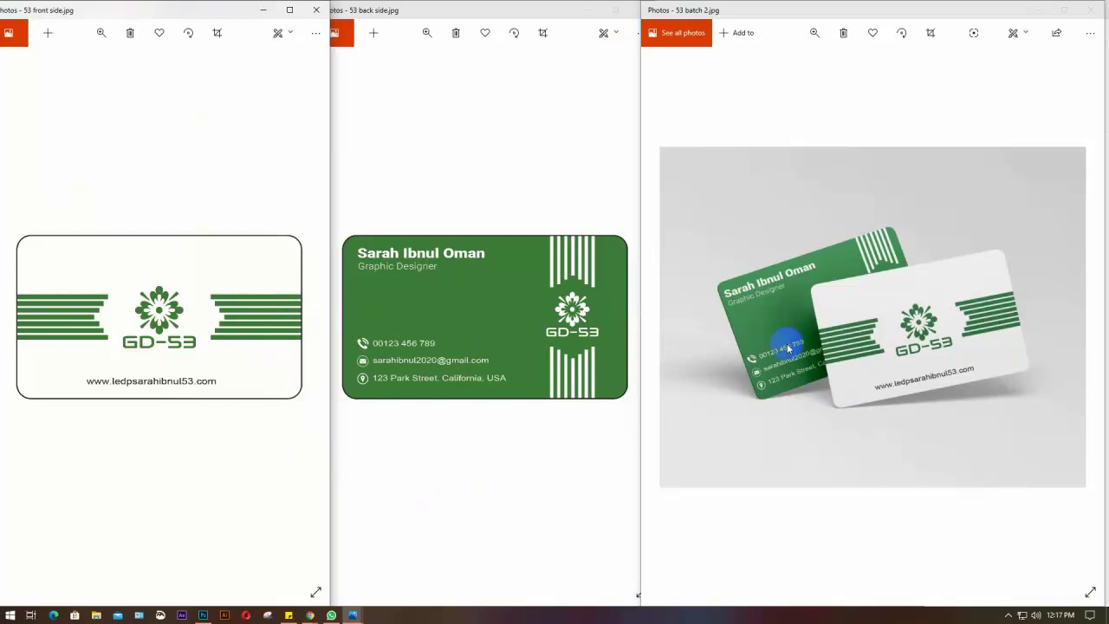
pyautogui.click(809, 372)
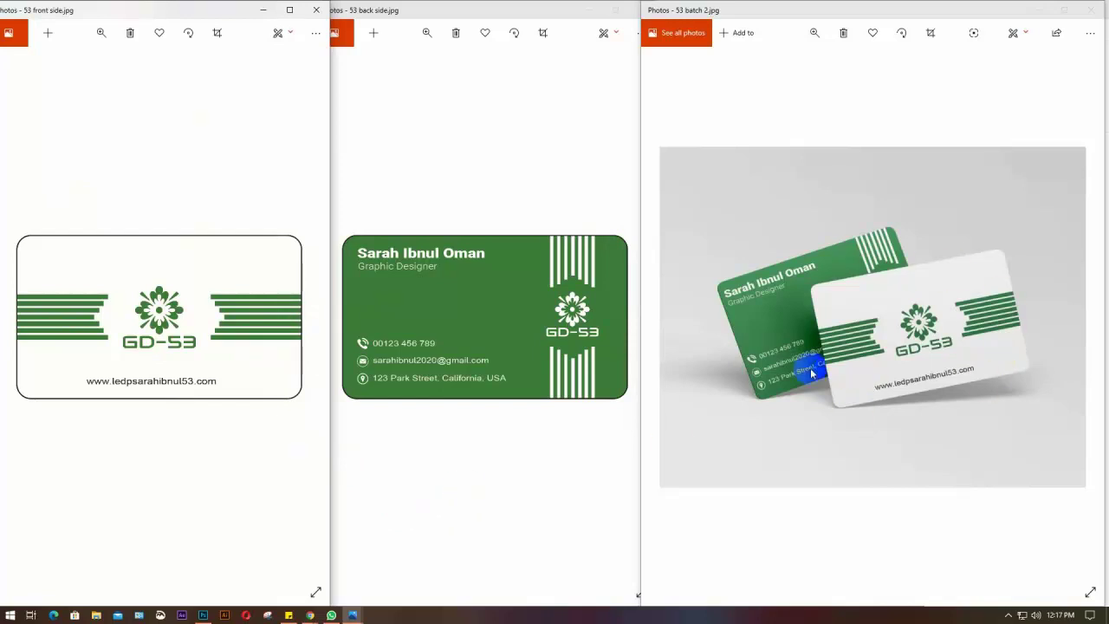
pyautogui.moveTo(594, 347); pyautogui.dragTo(485, 280)
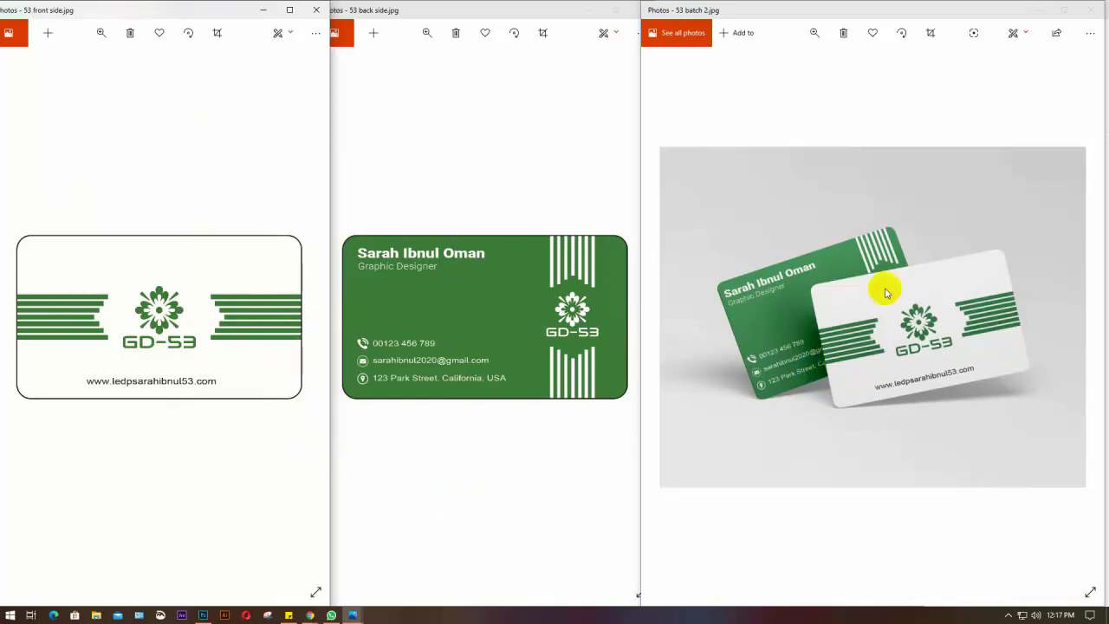
pyautogui.click(799, 282)
pyautogui.click(848, 342)
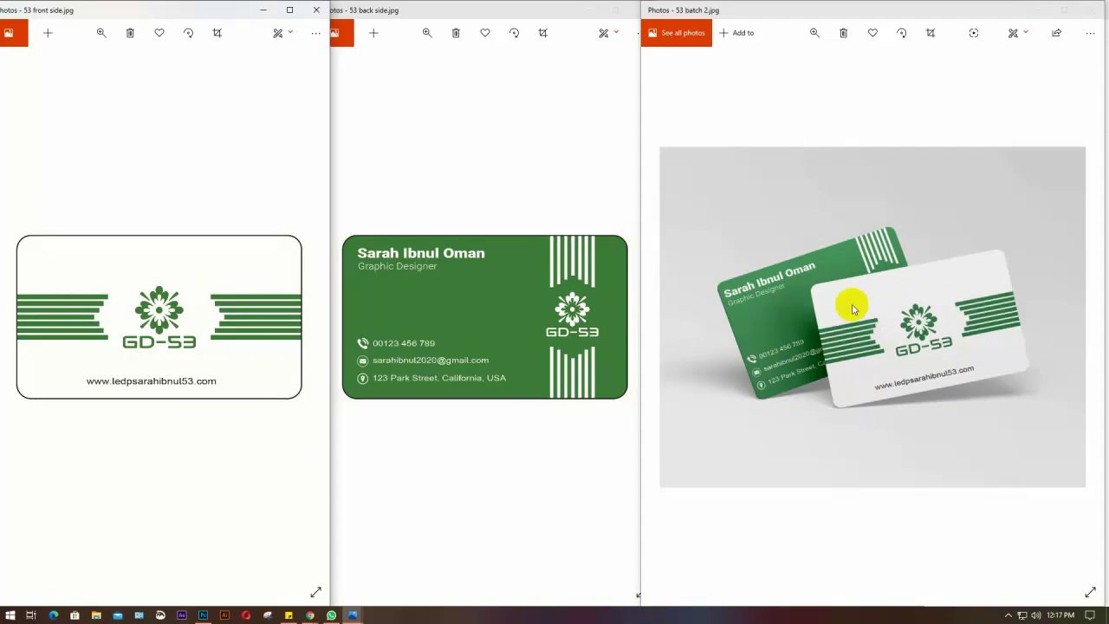
pyautogui.click(785, 288)
pyautogui.click(799, 321)
pyautogui.click(798, 295)
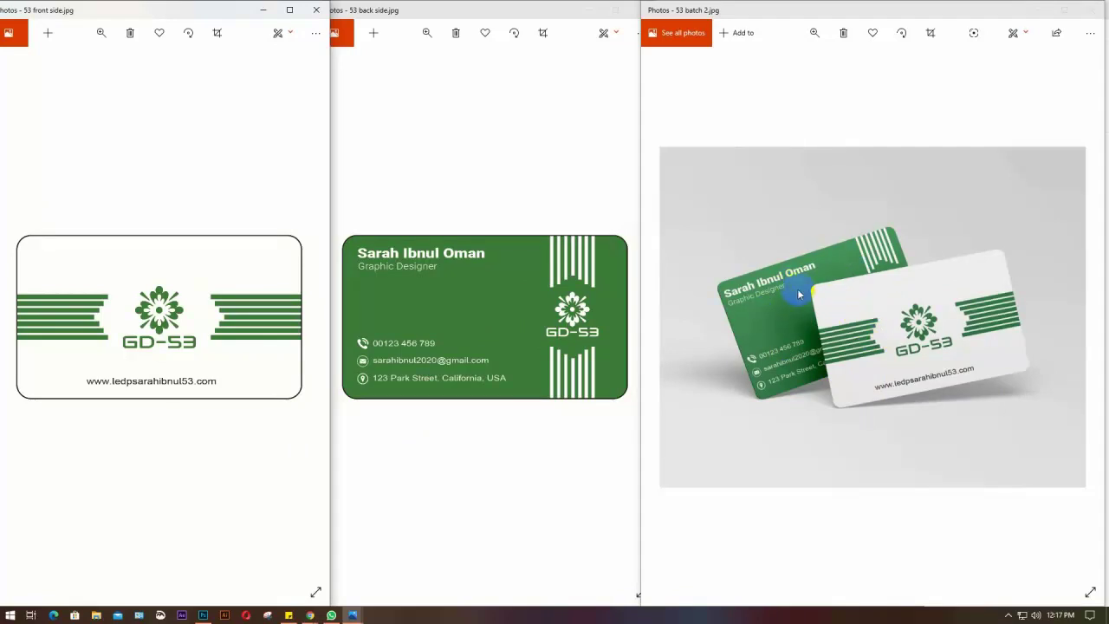